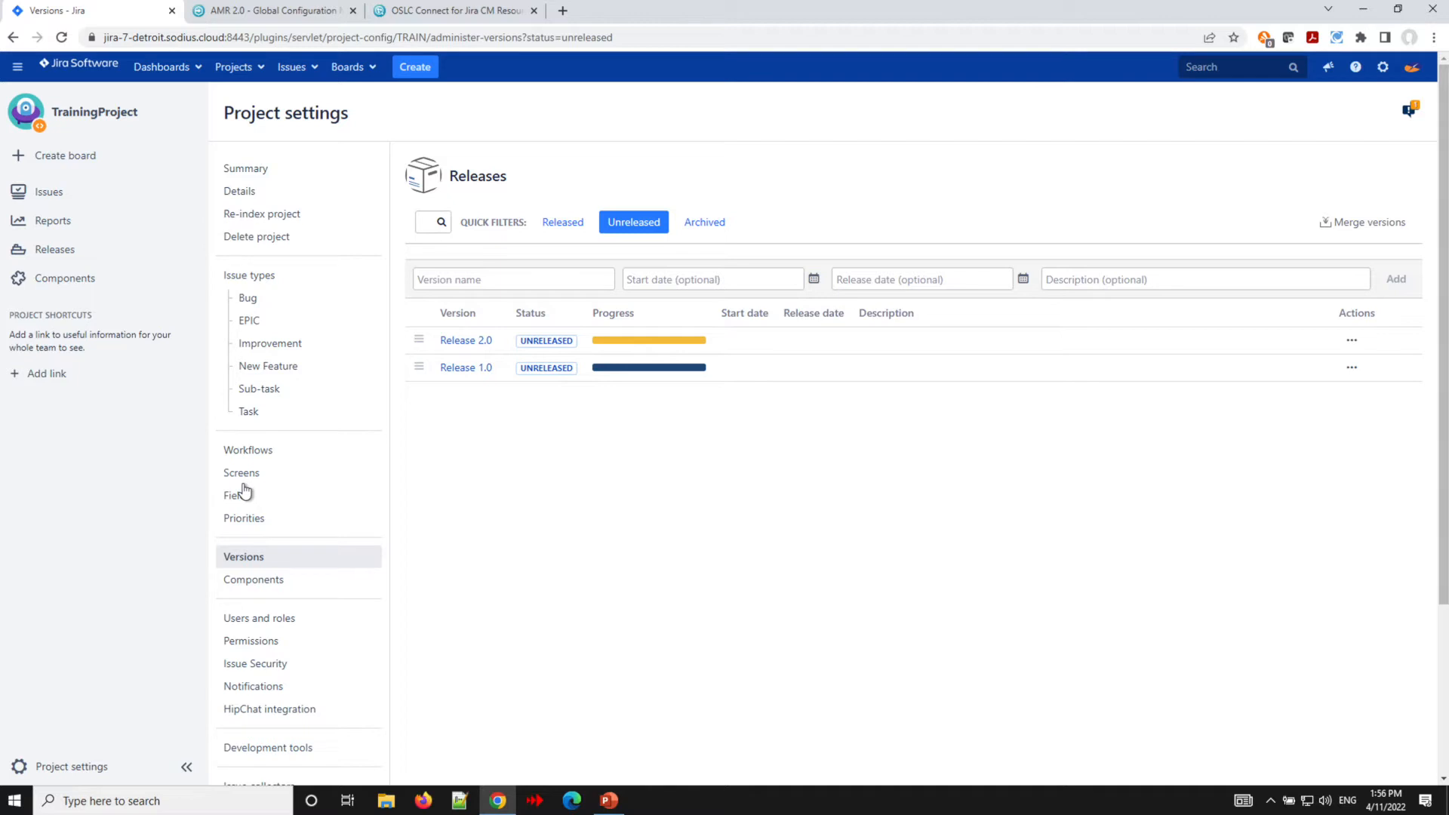
- Review the project's Link/Version-Field Mapping settings, then open the Global Configuration settings page
{"action": "scroll", "coordinate": [528, 587], "scroll_direction": "down", "scroll_amount": 3}
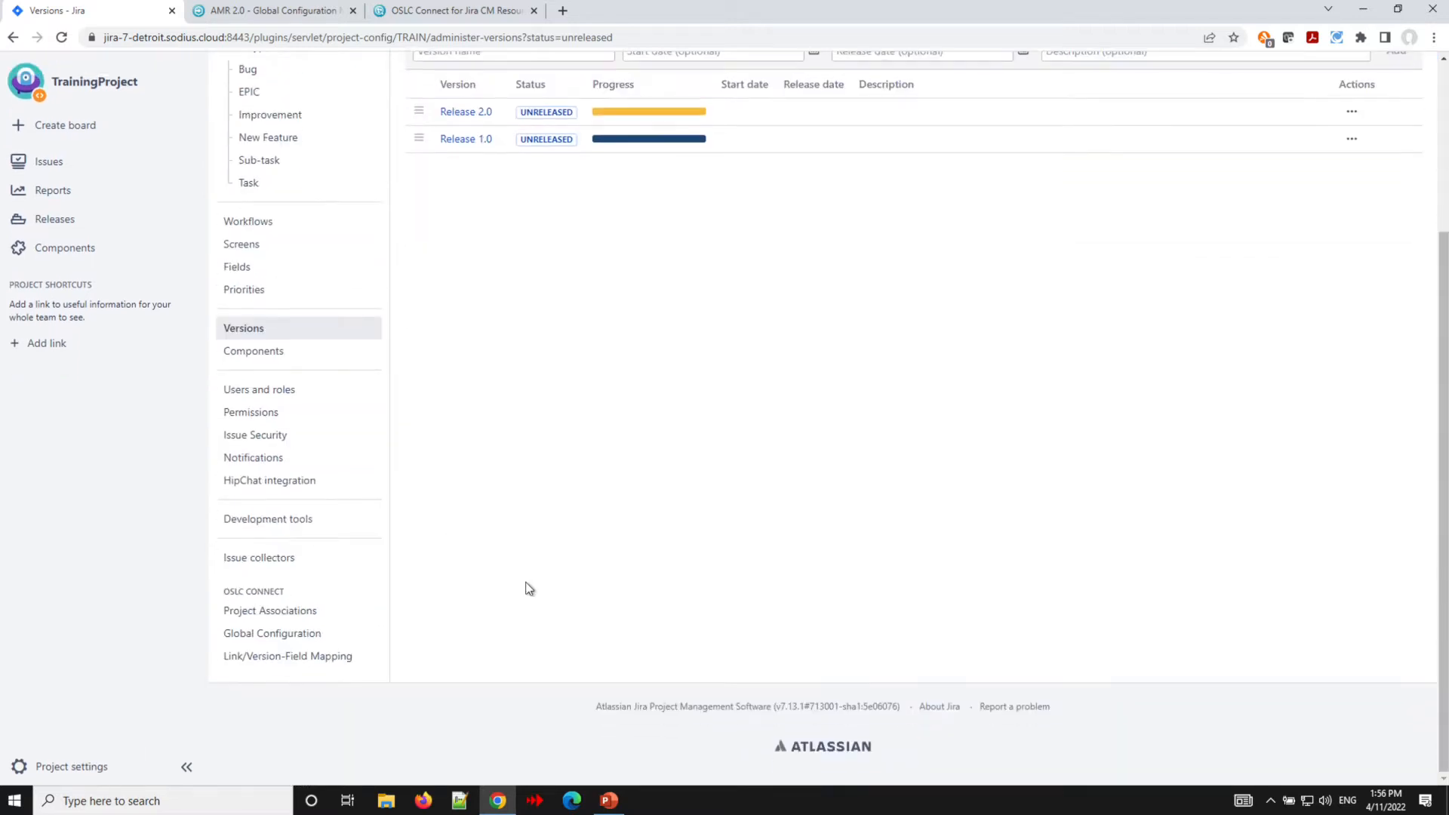
{"action": "left_click", "coordinate": [256, 656]}
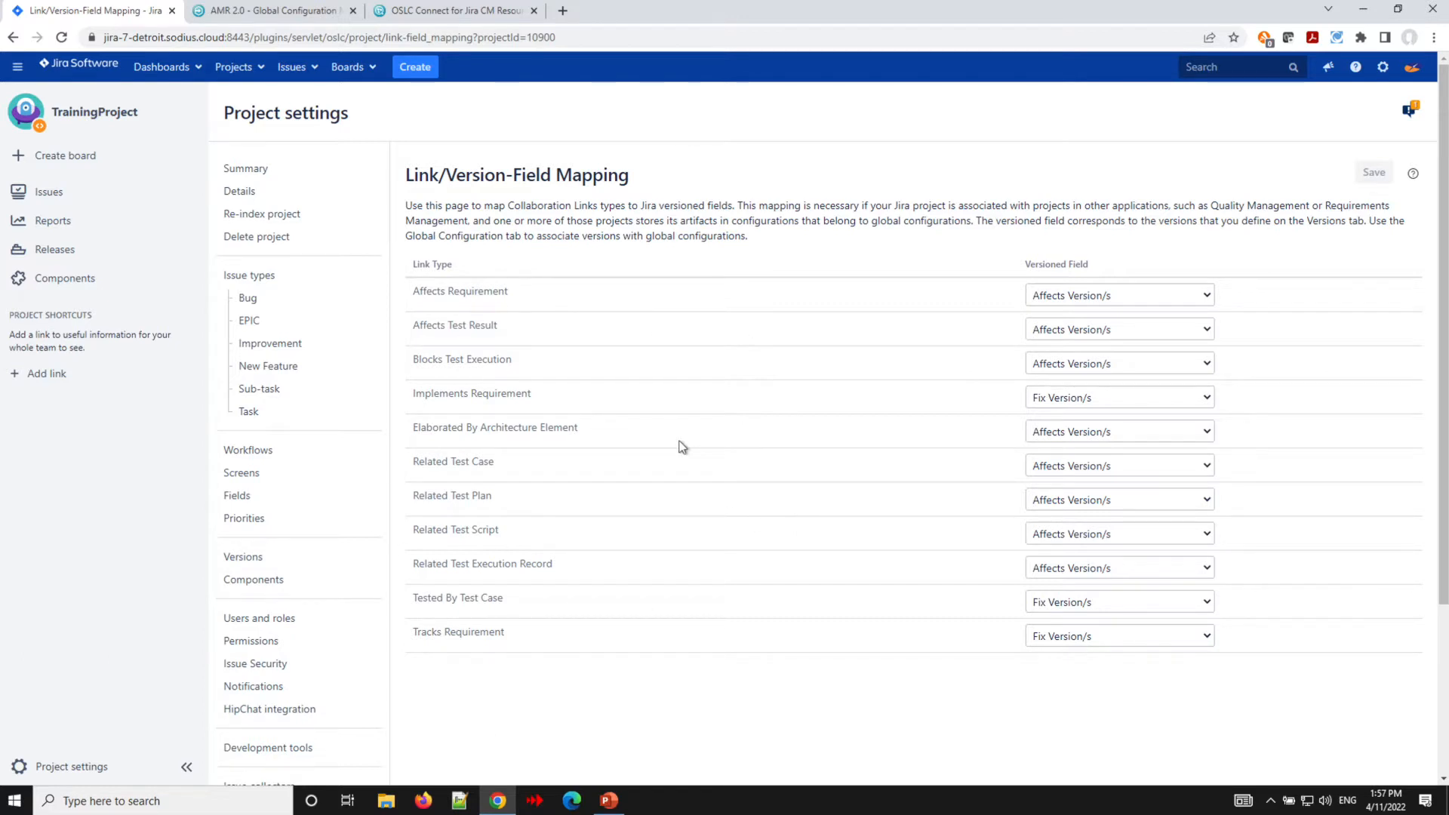
{"action": "scroll", "coordinate": [682, 446], "scroll_direction": "down", "scroll_amount": 3}
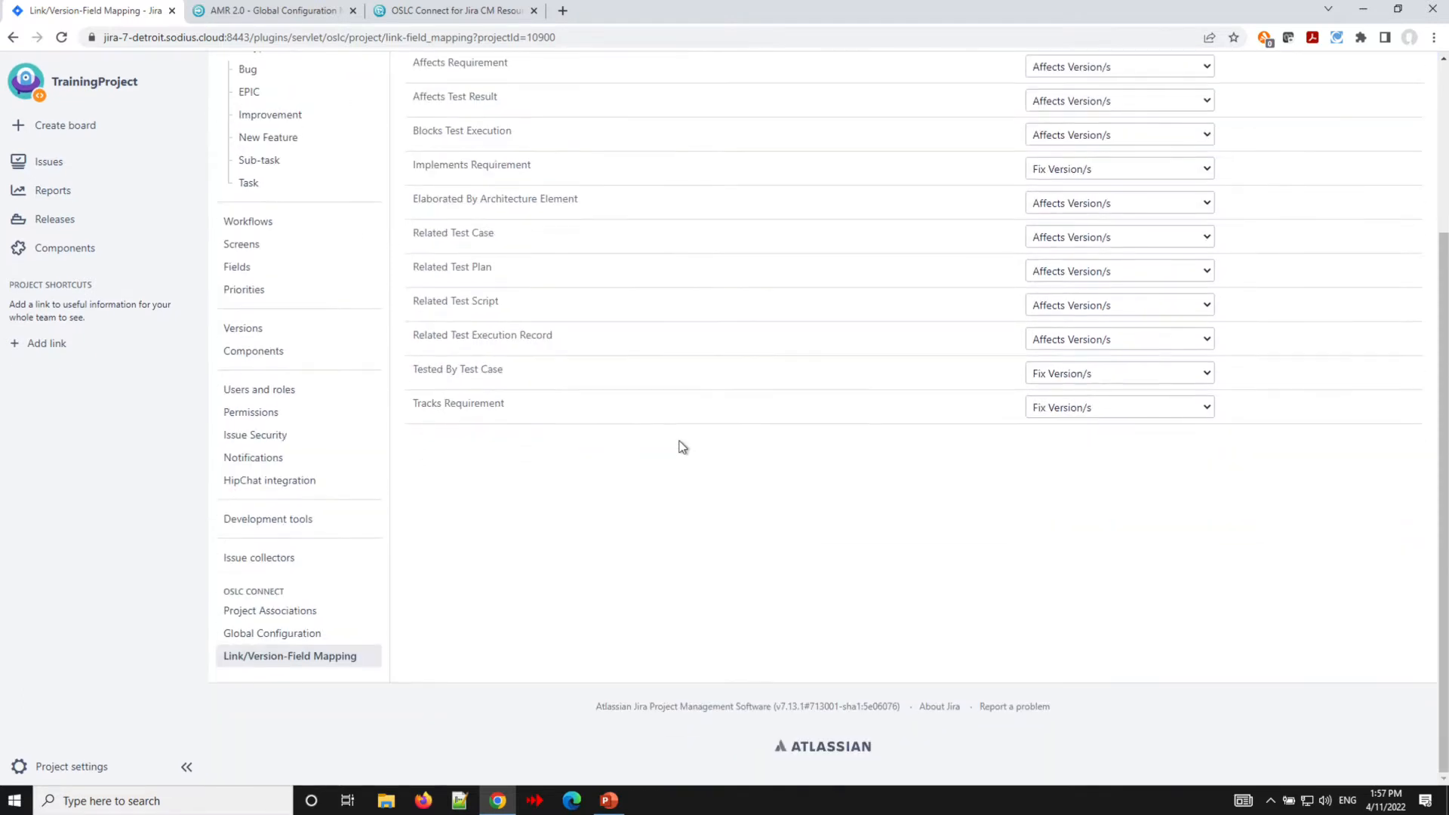
{"action": "left_click", "coordinate": [291, 631]}
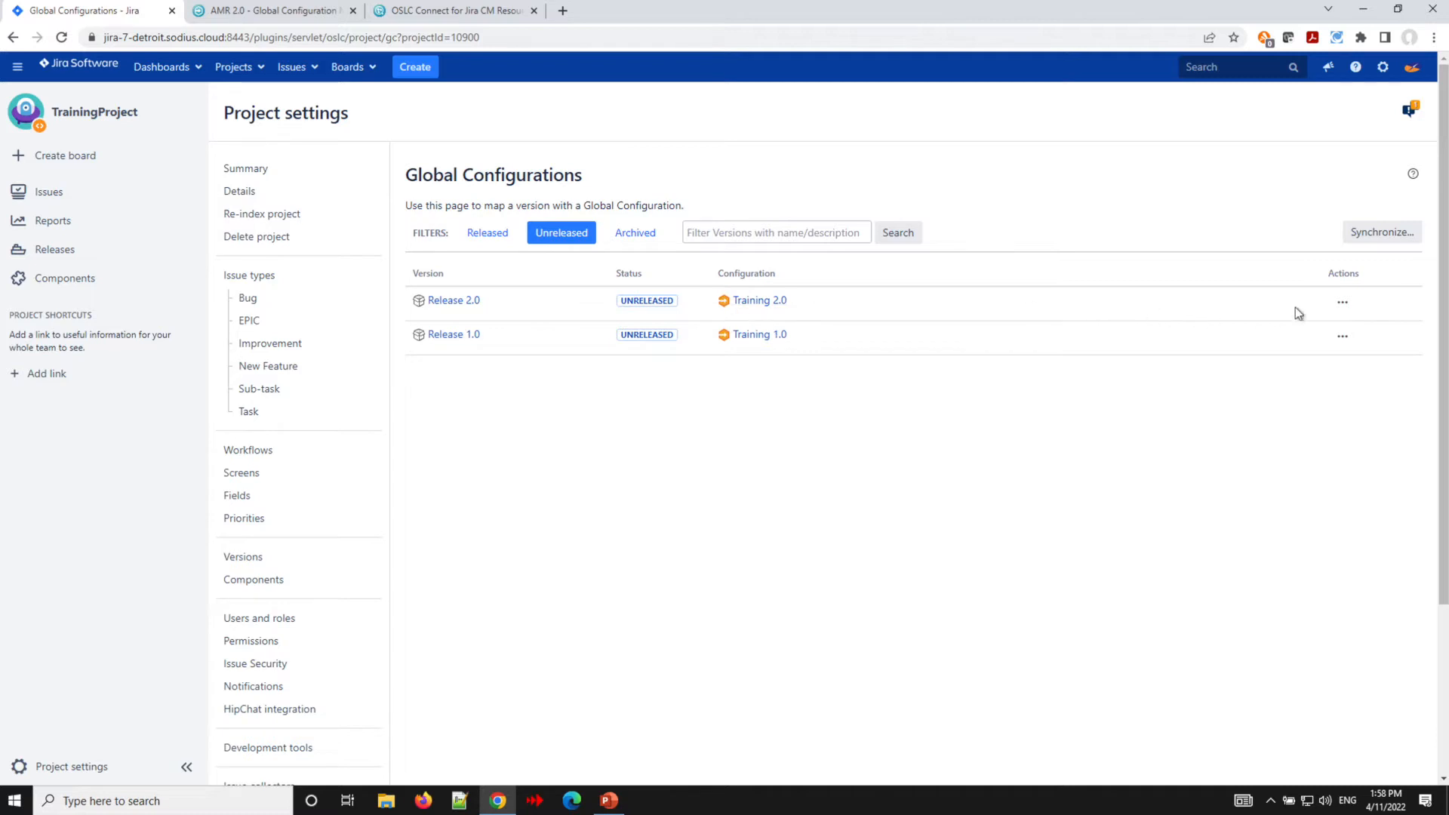
- Open the Training 2.0 global configuration mapped to Release 2.0 and log in to IBM Engineering Lifecycle Management
{"action": "left_click", "coordinate": [752, 302]}
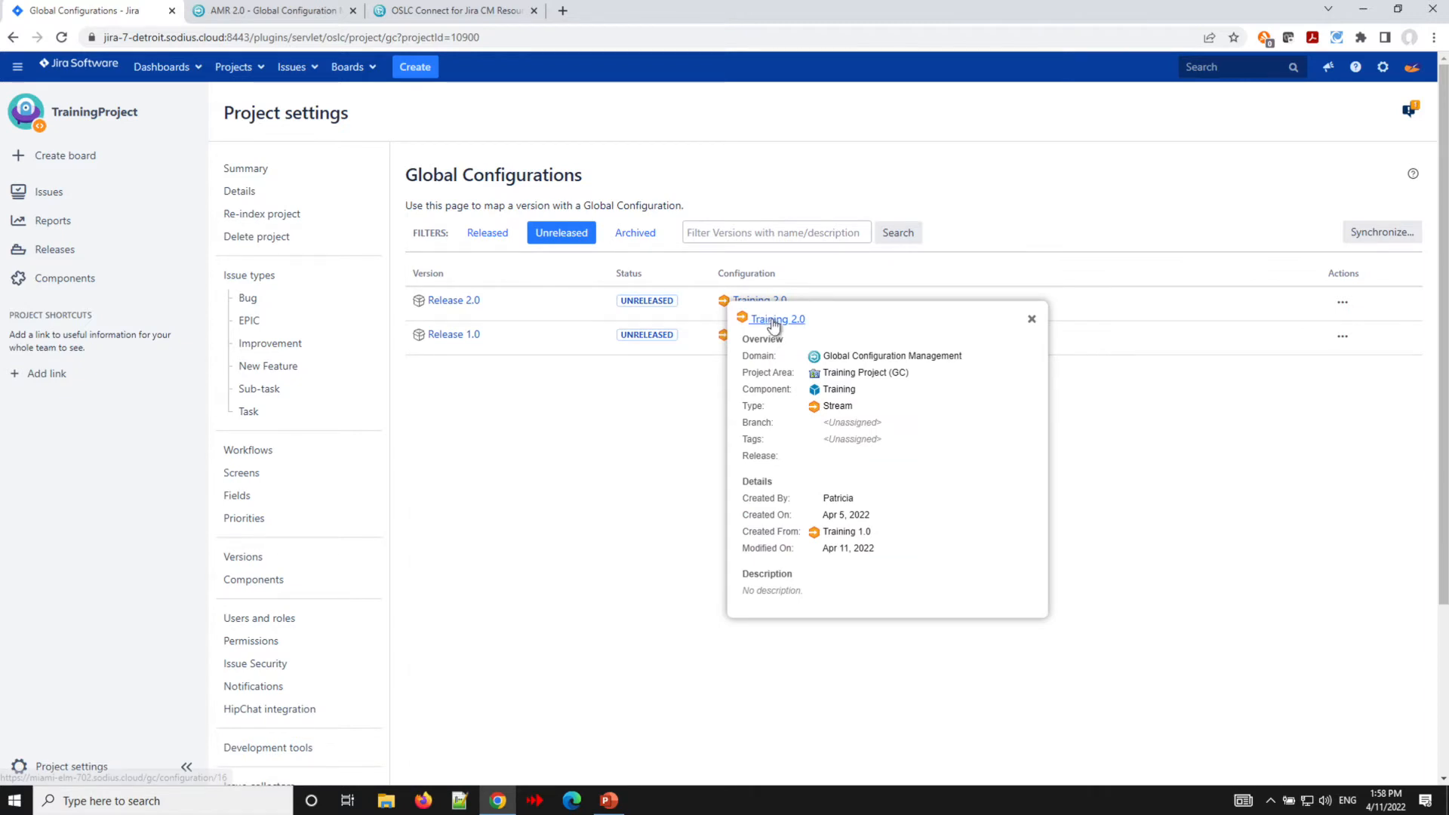
{"action": "left_click", "coordinate": [775, 323]}
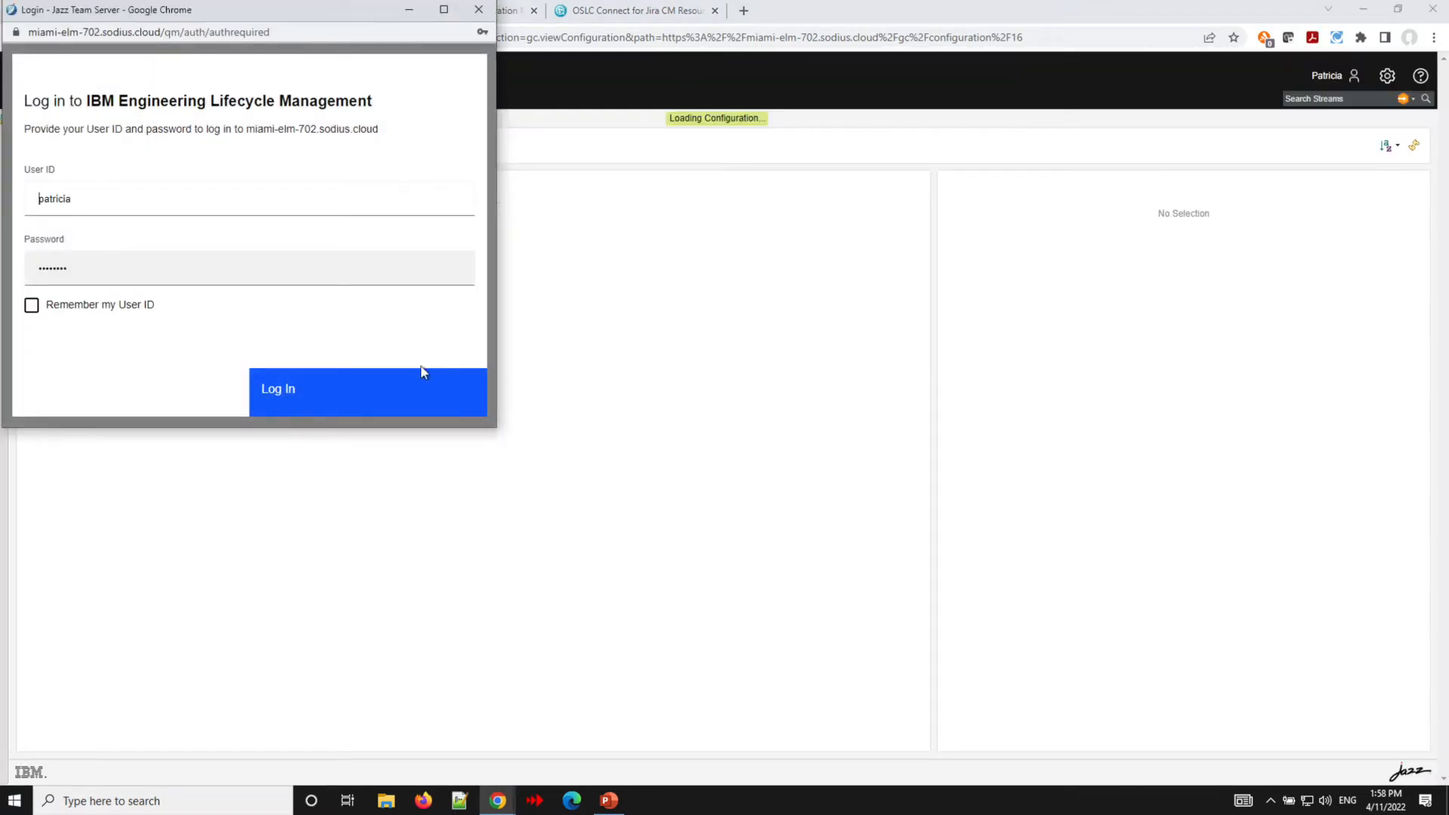
{"action": "left_click", "coordinate": [380, 395]}
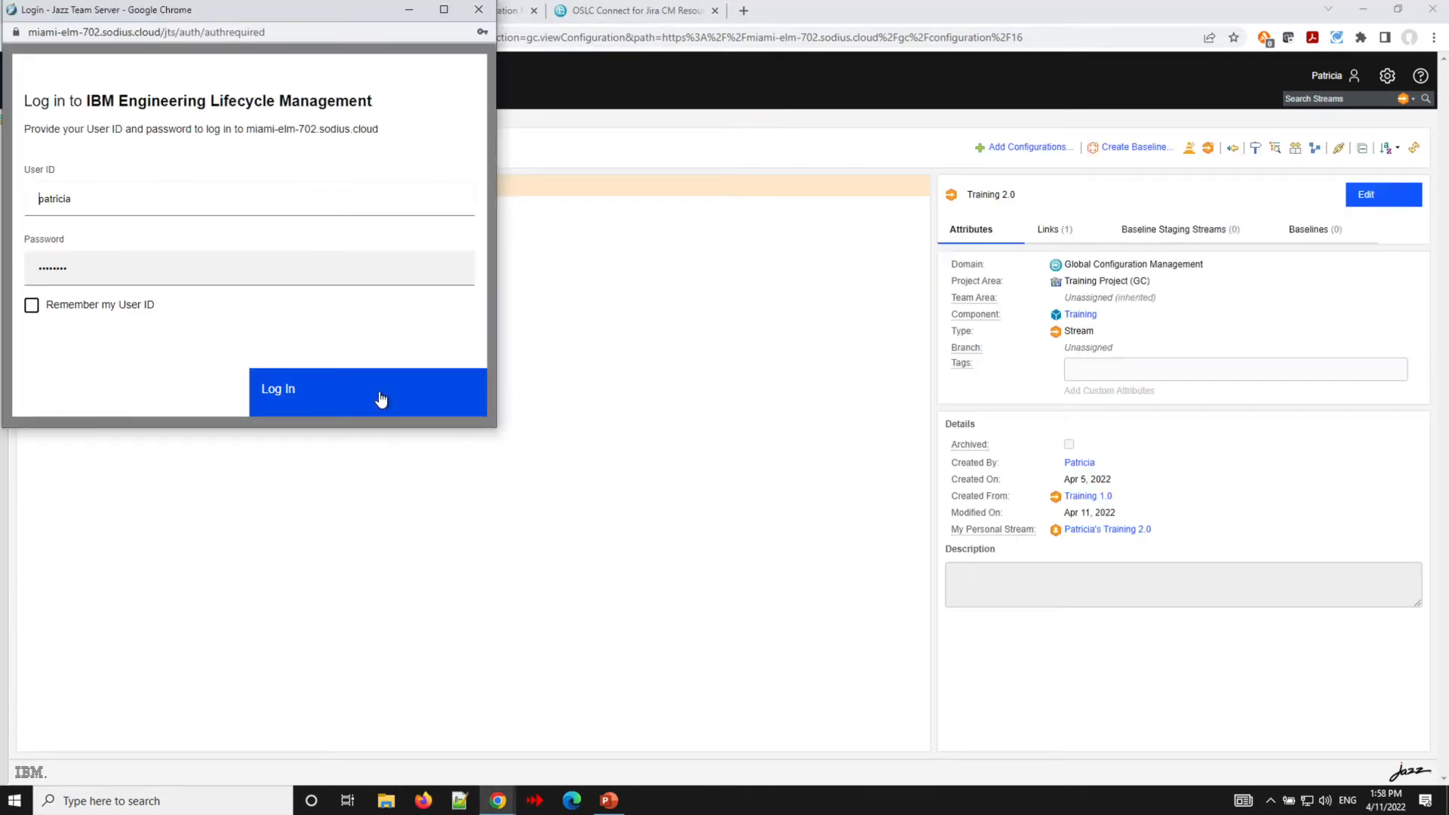
{"action": "left_click", "coordinate": [380, 396]}
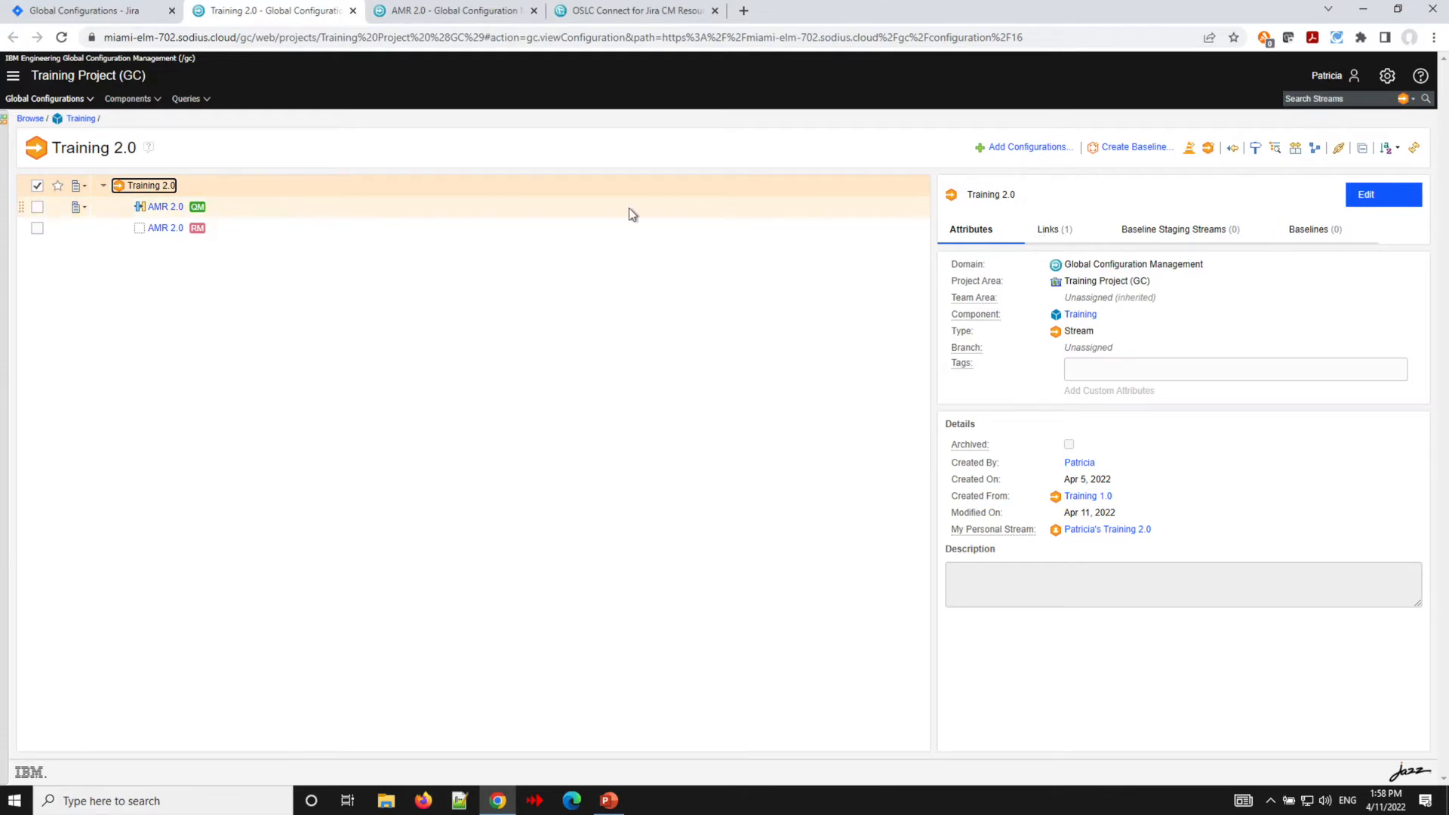
- Check the Training 2.0 configuration's links, then return to the Jira Global Configurations page
{"action": "left_click", "coordinate": [1064, 231]}
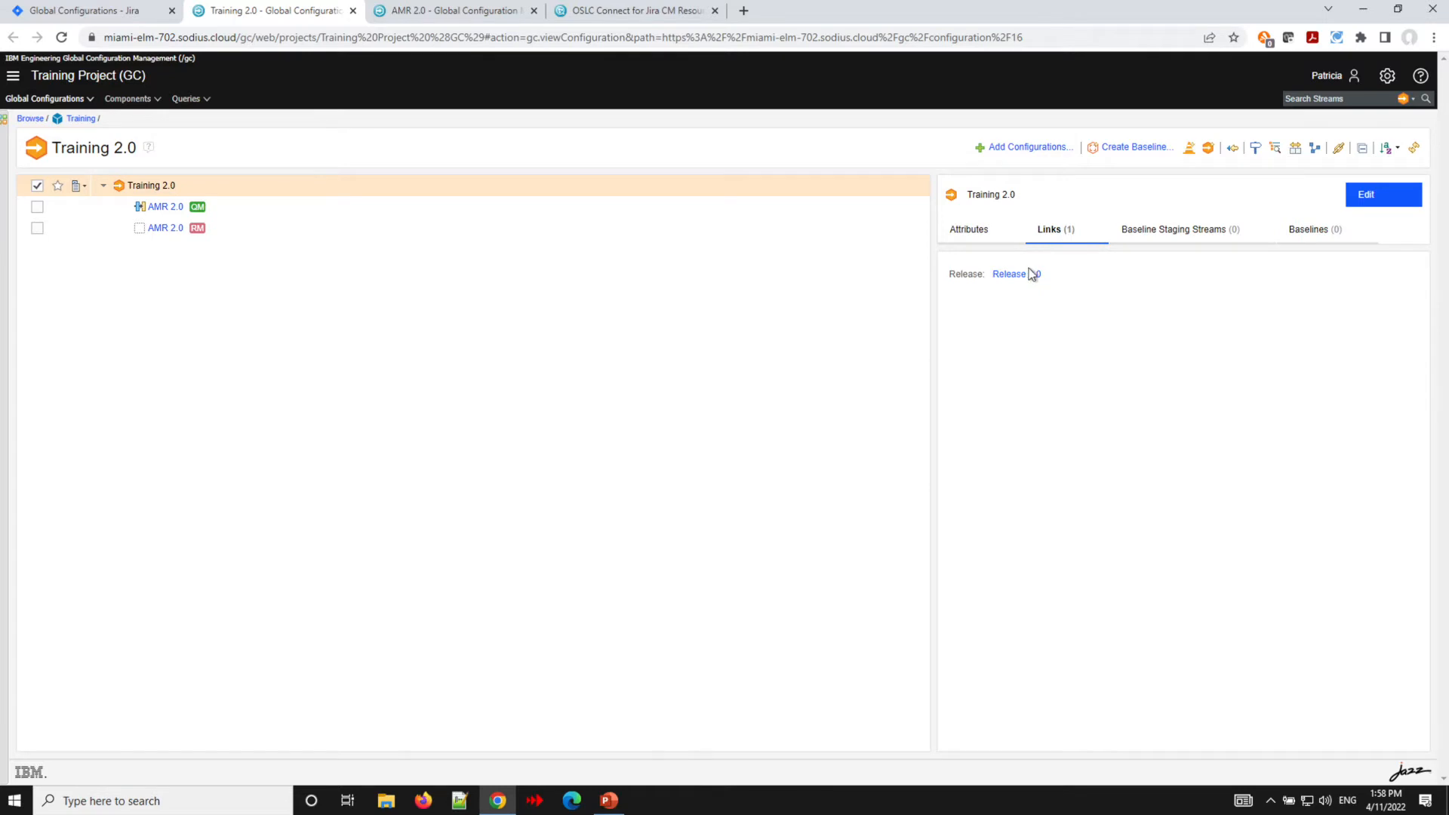
{"action": "mouse_move", "coordinate": [1028, 276]}
{"action": "left_click", "coordinate": [95, 12]}
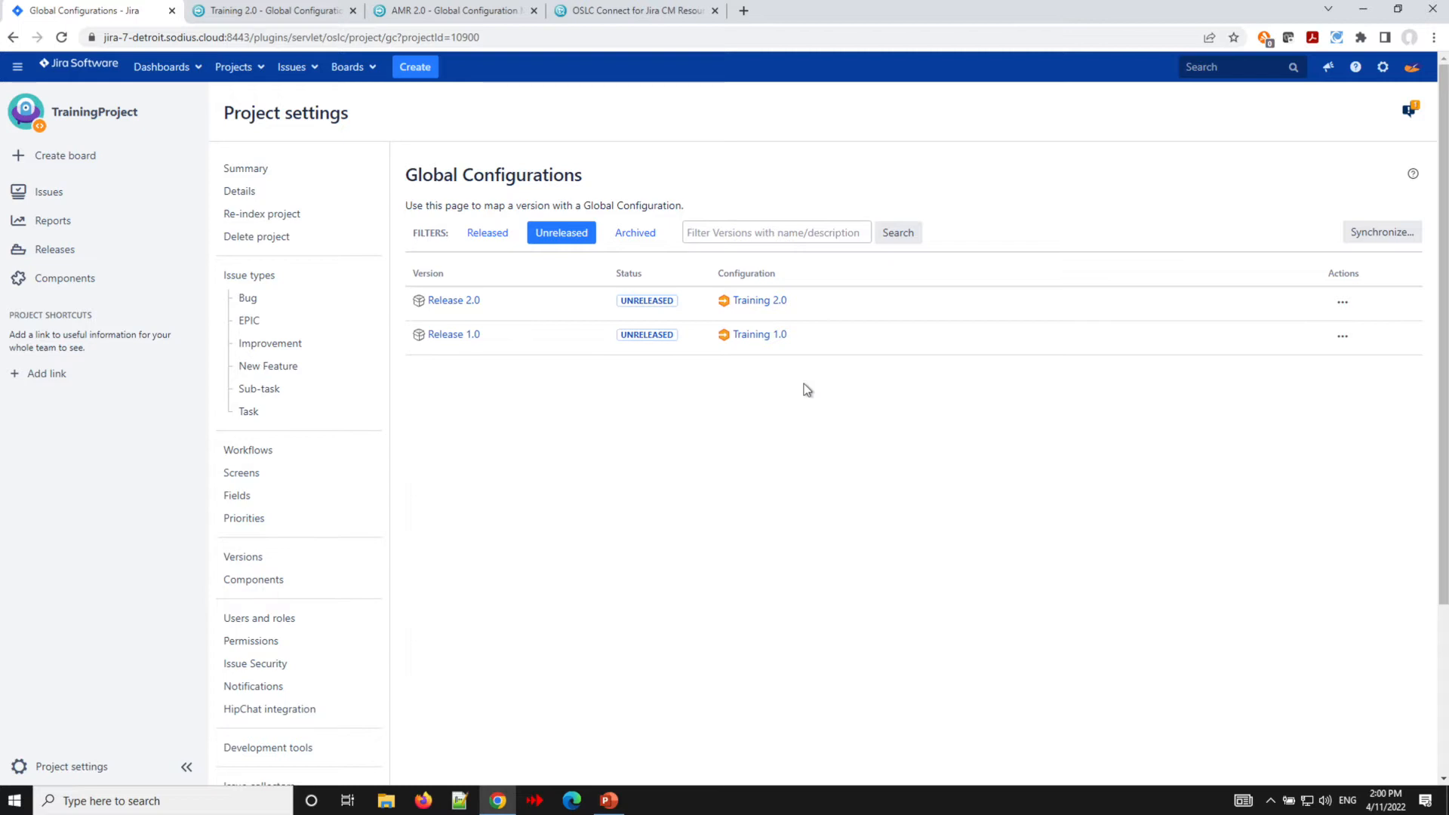
{"action": "left_click", "coordinate": [1372, 238]}
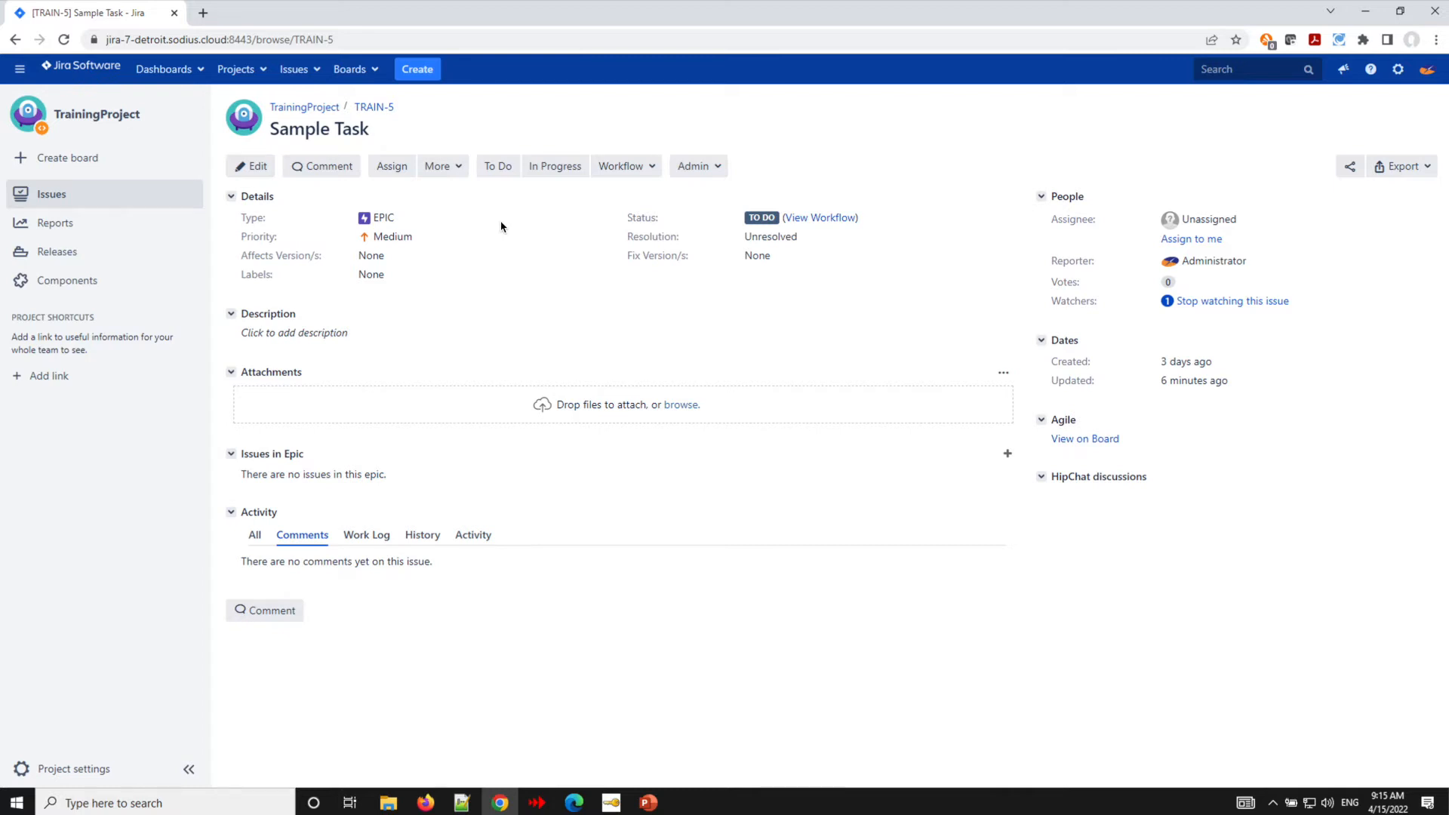
{"action": "left_click", "coordinate": [453, 172]}
{"action": "left_click", "coordinate": [453, 172]}
{"action": "left_click", "coordinate": [454, 172]}
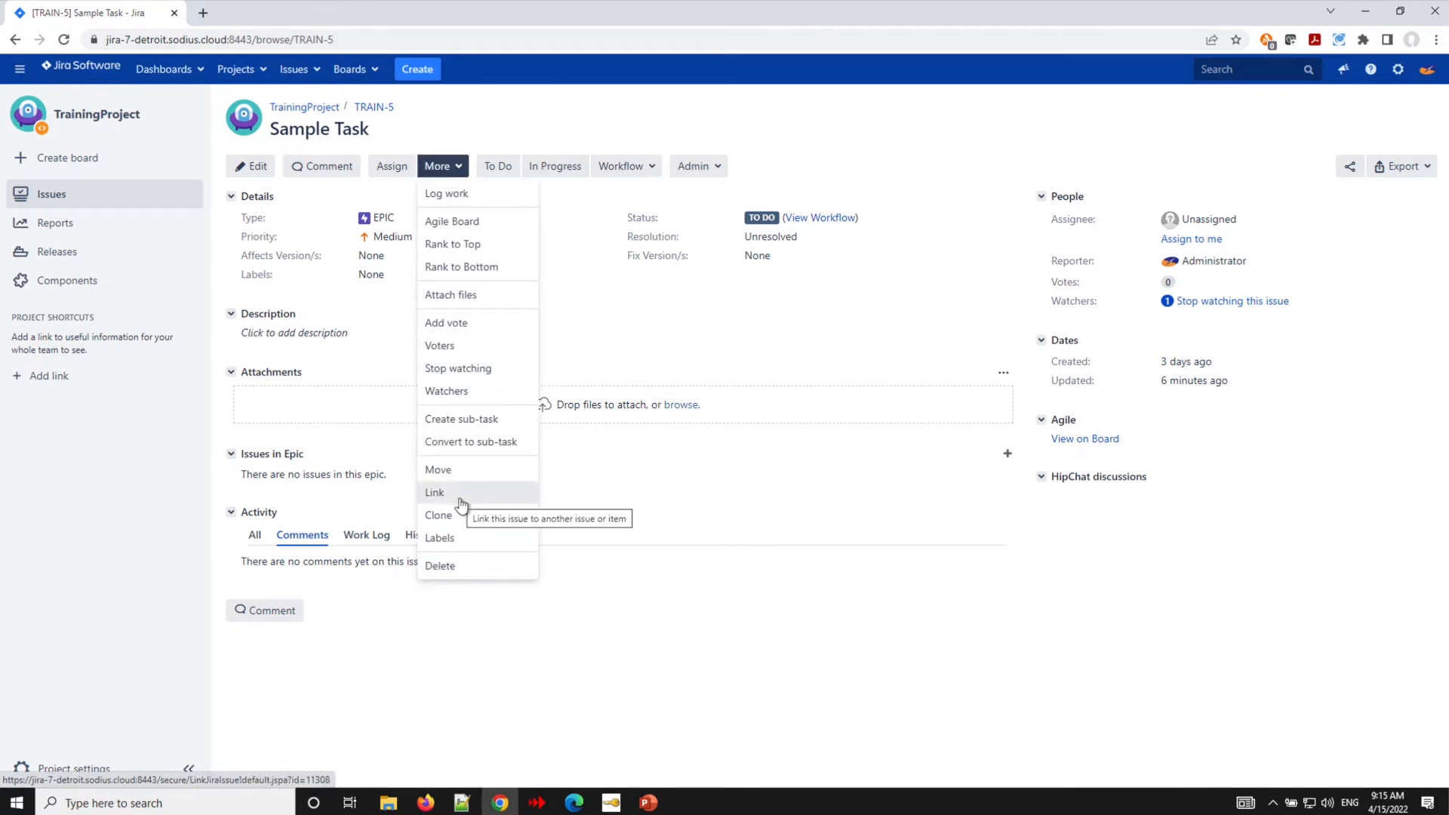
{"action": "left_click", "coordinate": [460, 498]}
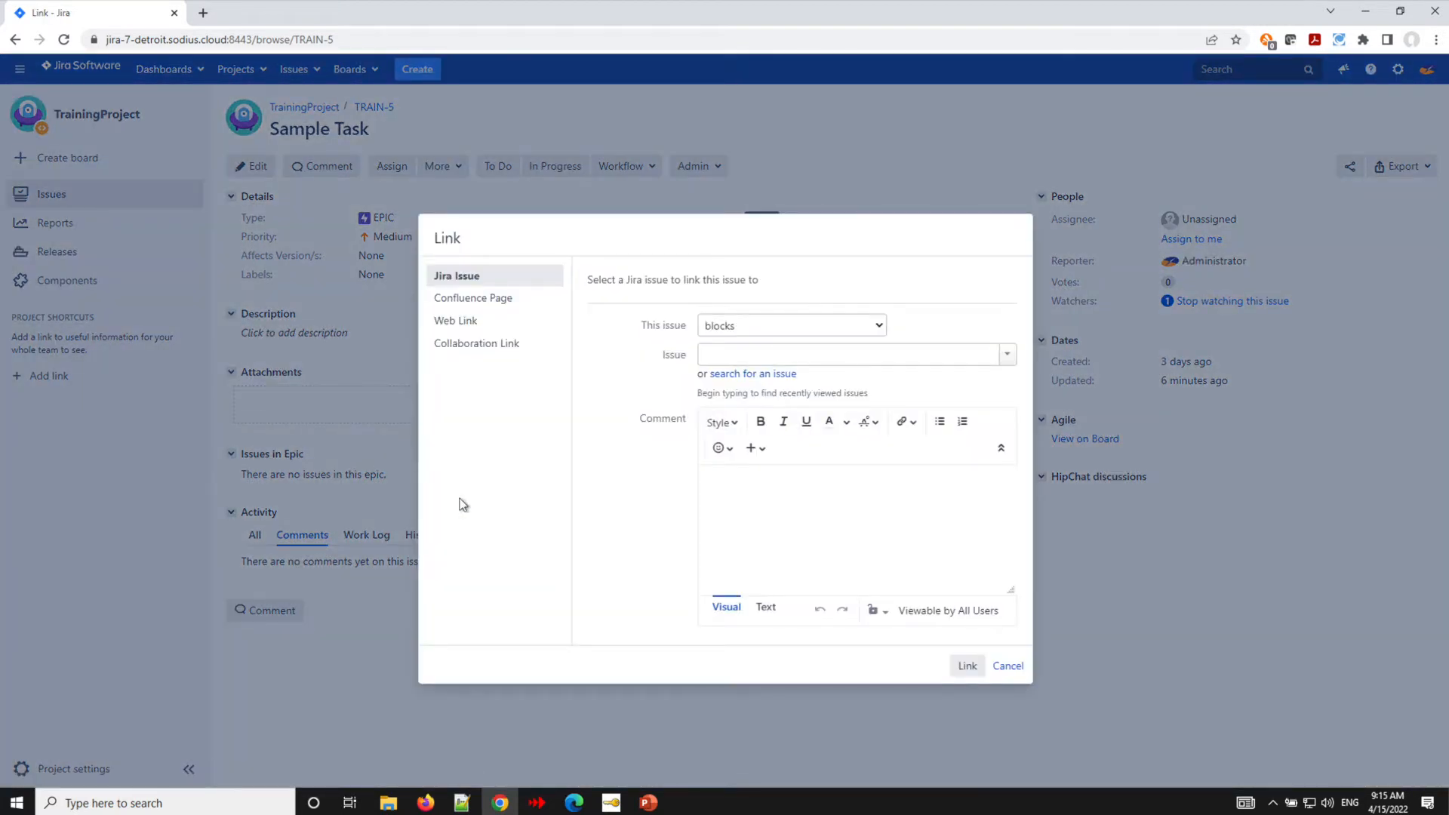
{"action": "left_click", "coordinate": [477, 346]}
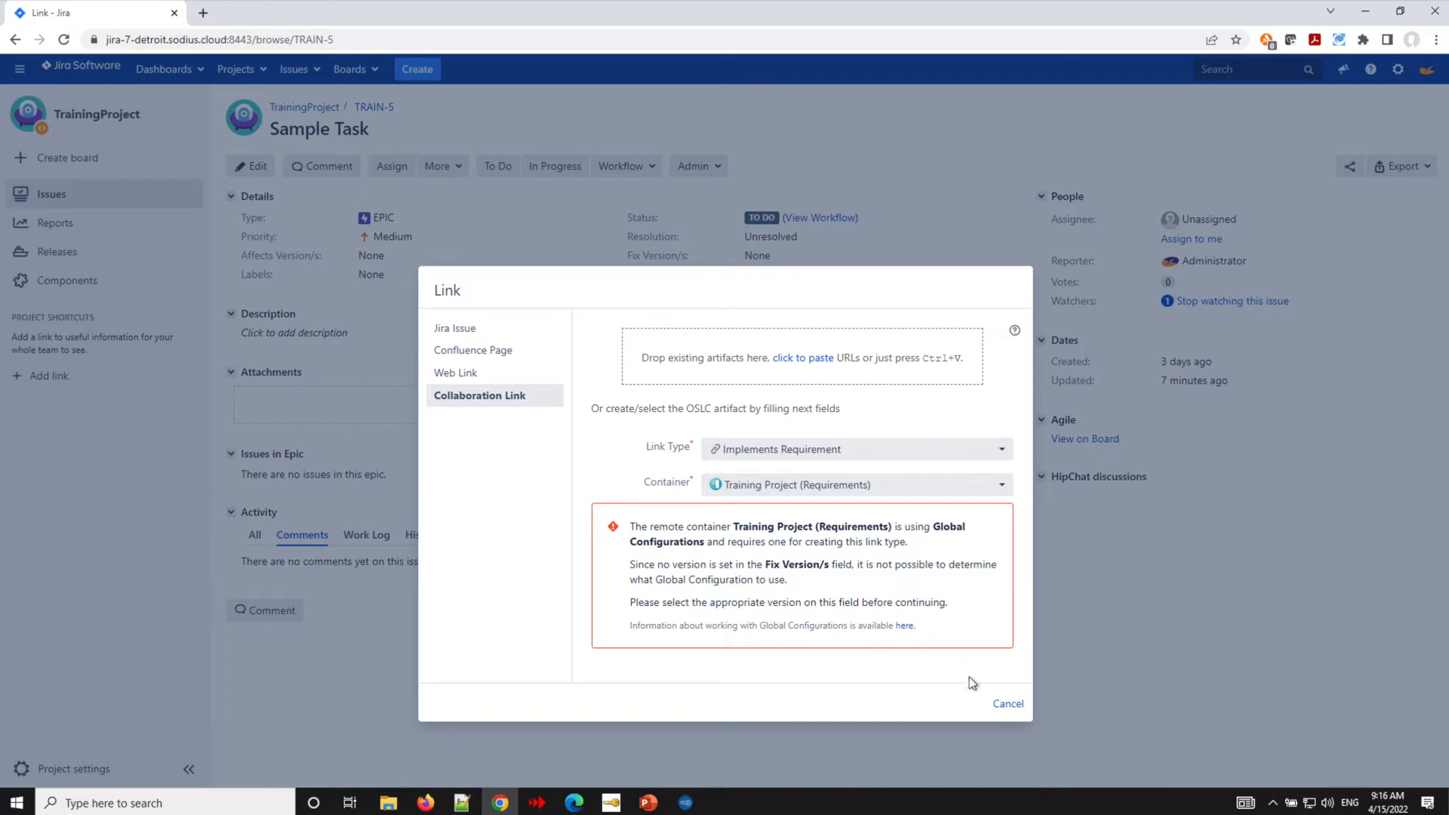
{"action": "left_click", "coordinate": [1007, 704]}
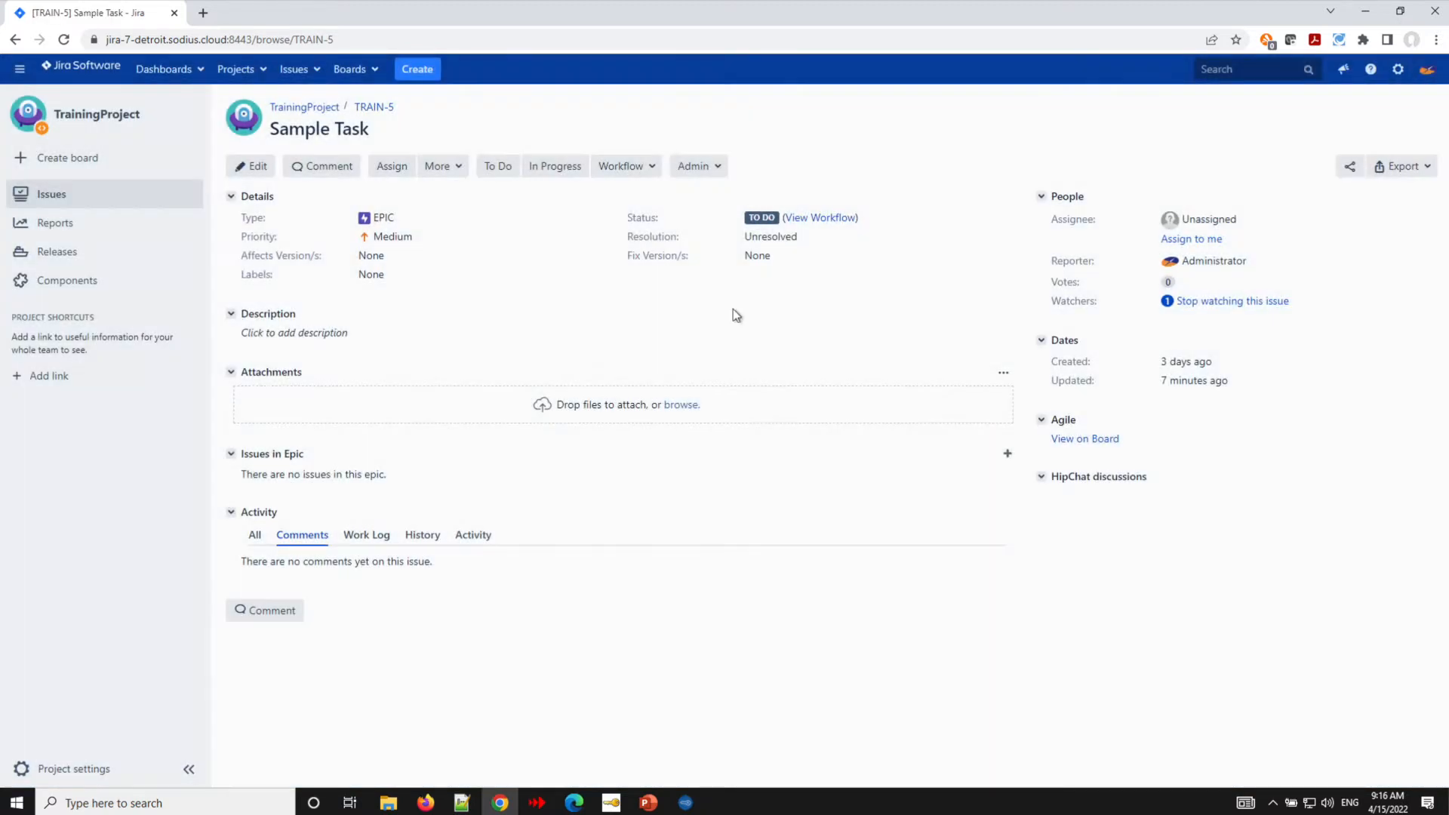
- Set the Sample Task issue's Fix Version/s to Release 1.0
{"action": "left_click", "coordinate": [759, 259]}
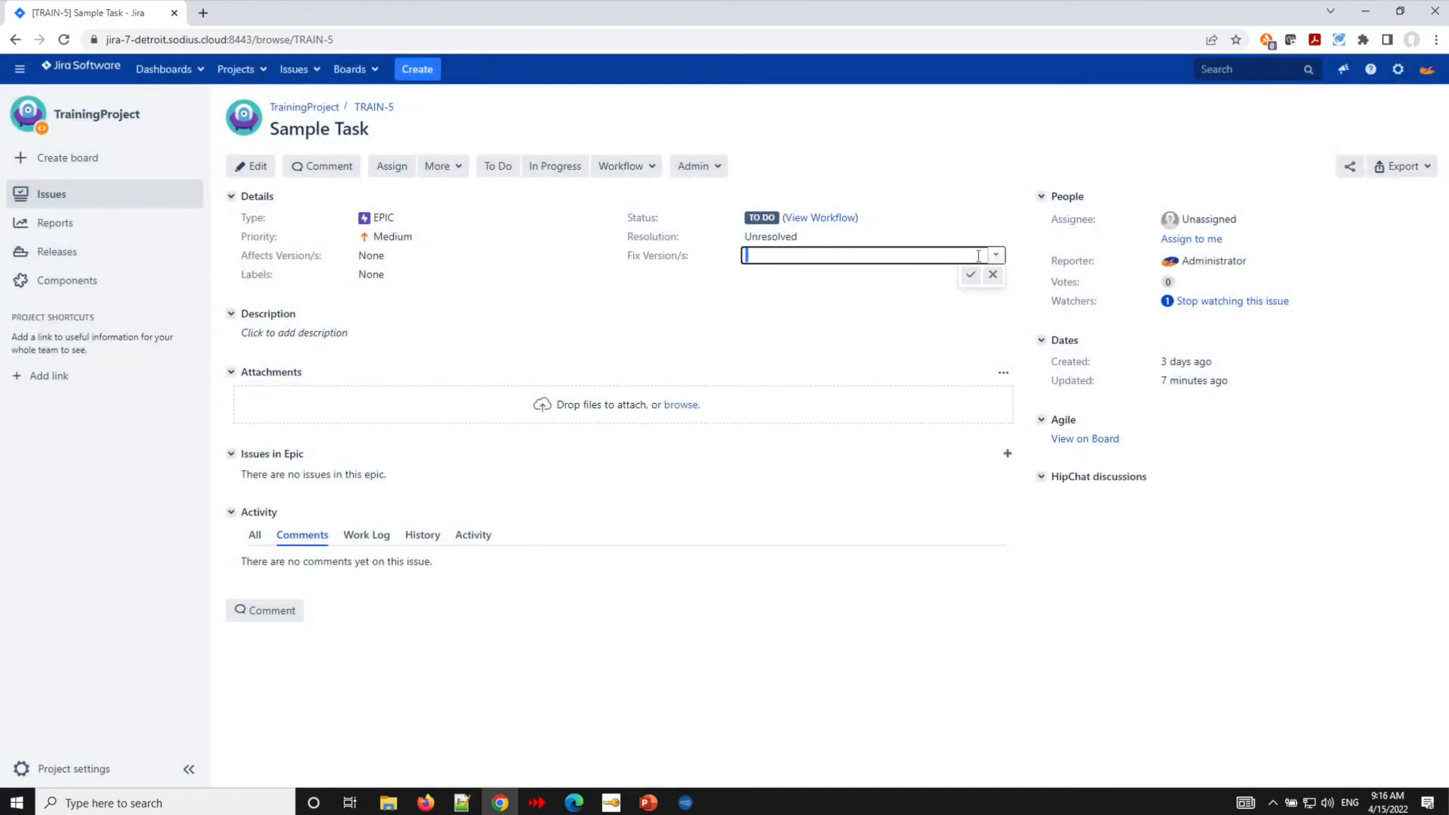
{"action": "left_click", "coordinate": [998, 256]}
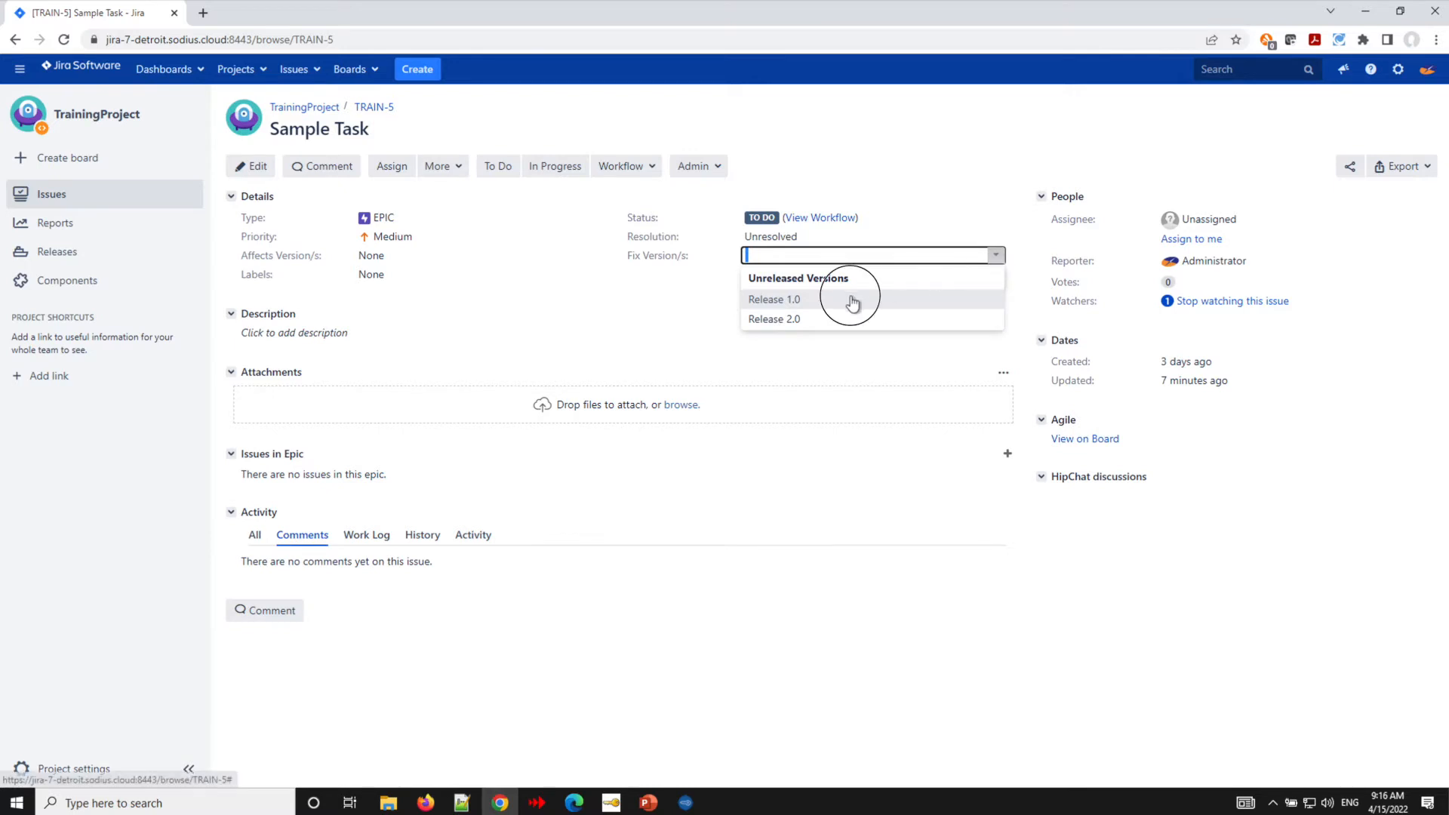
{"action": "left_click", "coordinate": [852, 300]}
{"action": "left_click", "coordinate": [970, 275]}
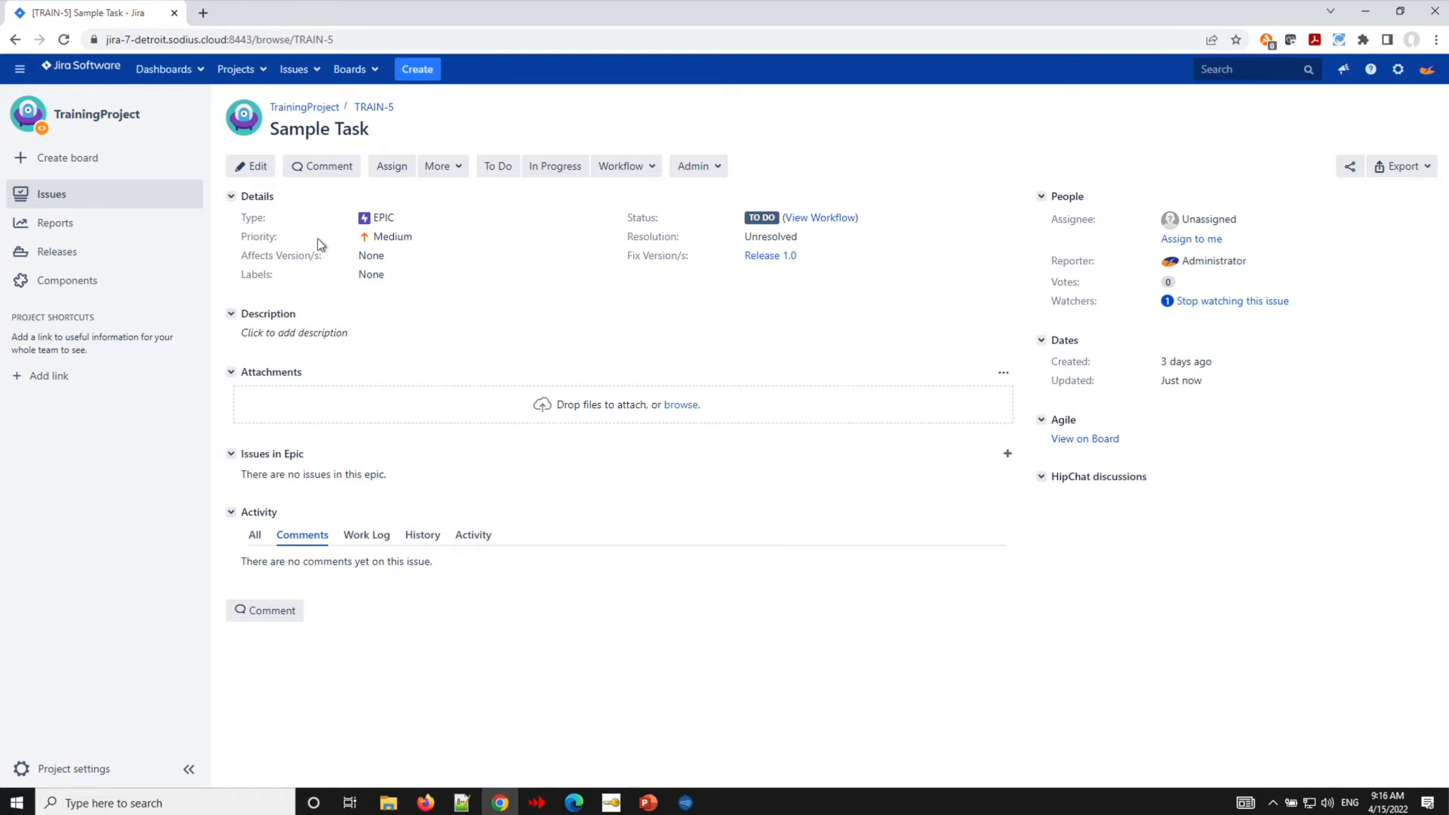
- Start a Collaboration Link of type Implements Requirement linking to an existing Requirement in Training Project (Requirements)
{"action": "left_click", "coordinate": [448, 170]}
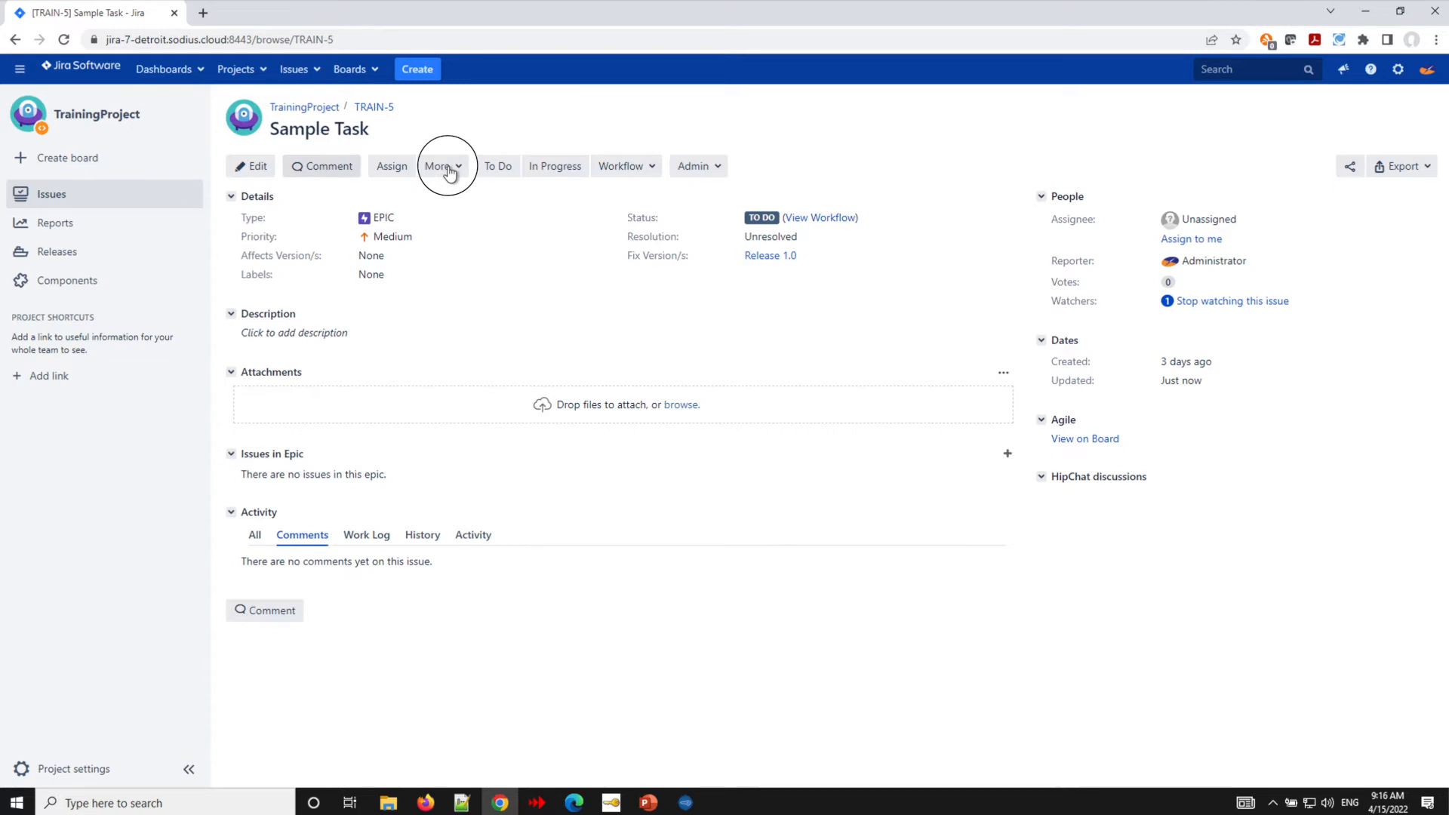
{"action": "left_click", "coordinate": [462, 495]}
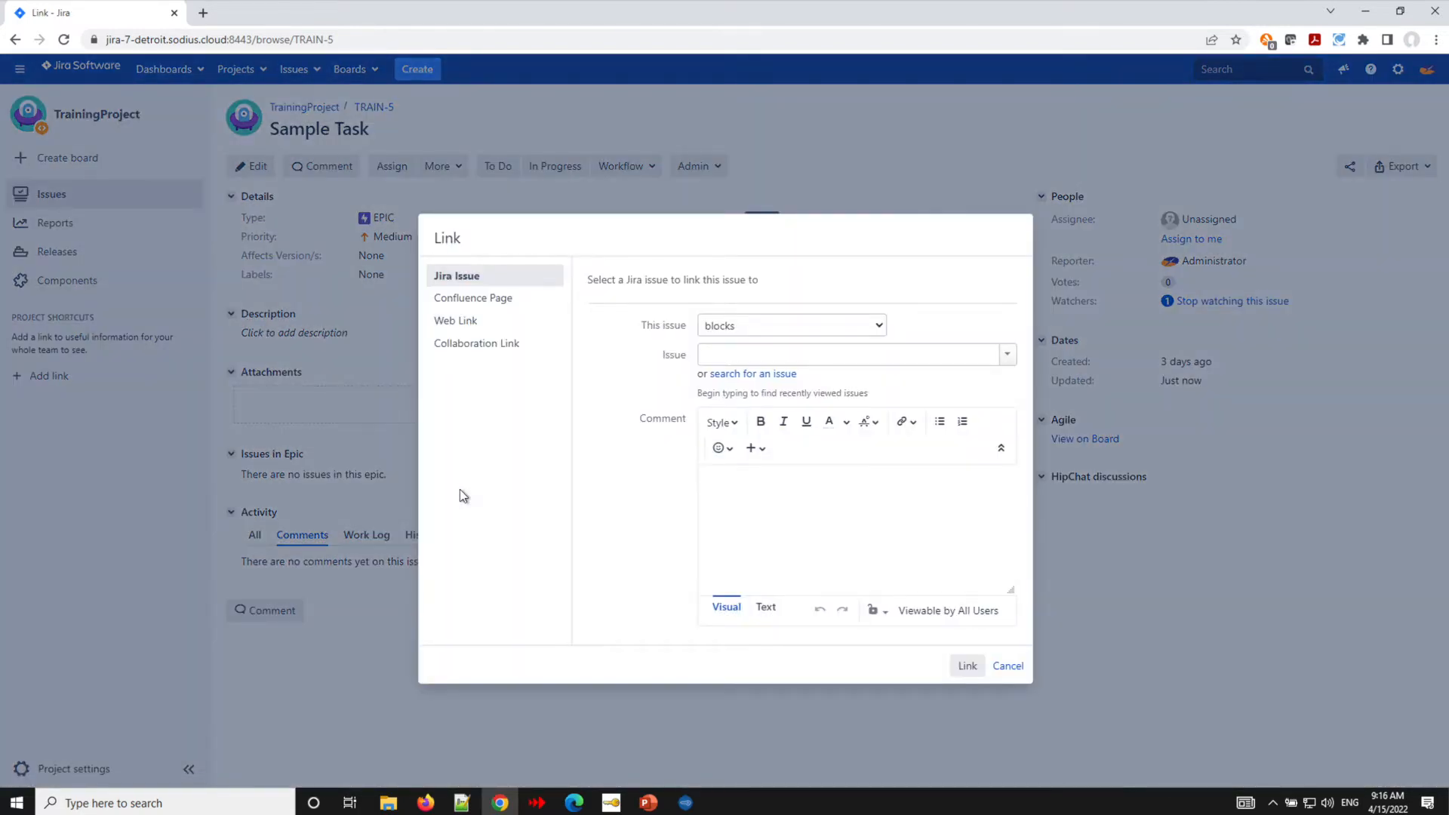
{"action": "left_click", "coordinate": [486, 352]}
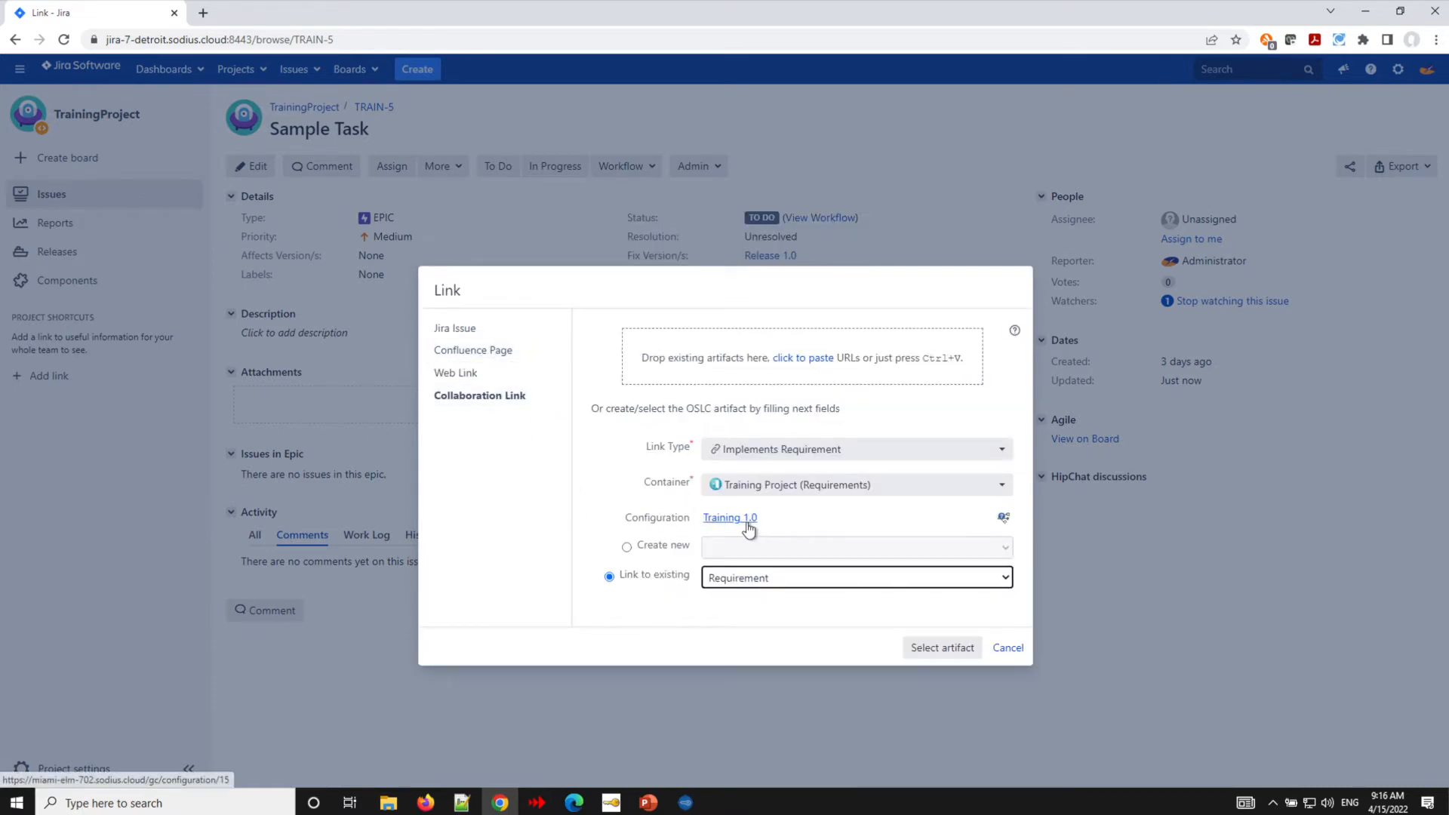
{"action": "mouse_move", "coordinate": [750, 523]}
{"action": "left_click", "coordinate": [676, 498]}
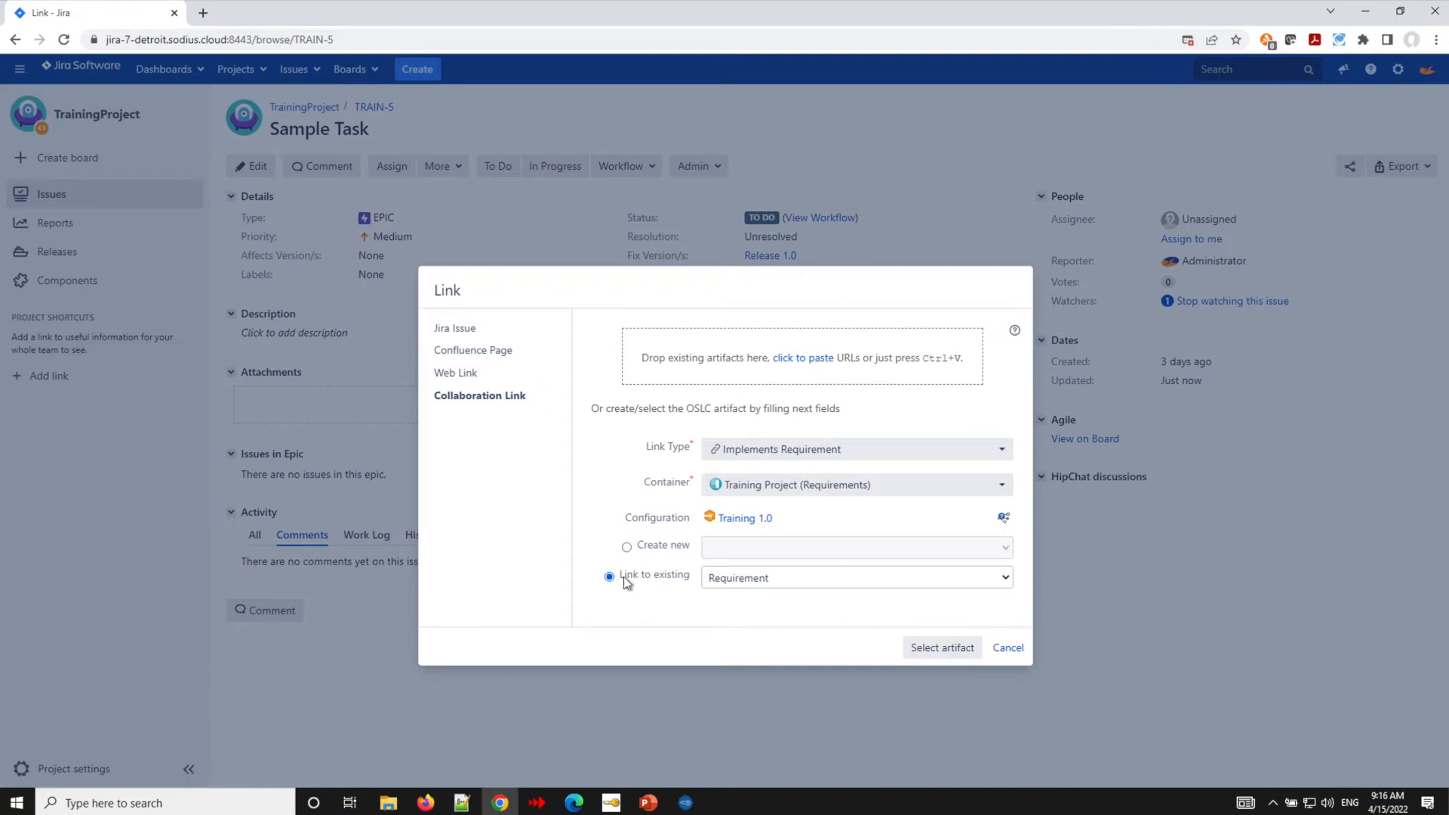
{"action": "left_click", "coordinate": [917, 649]}
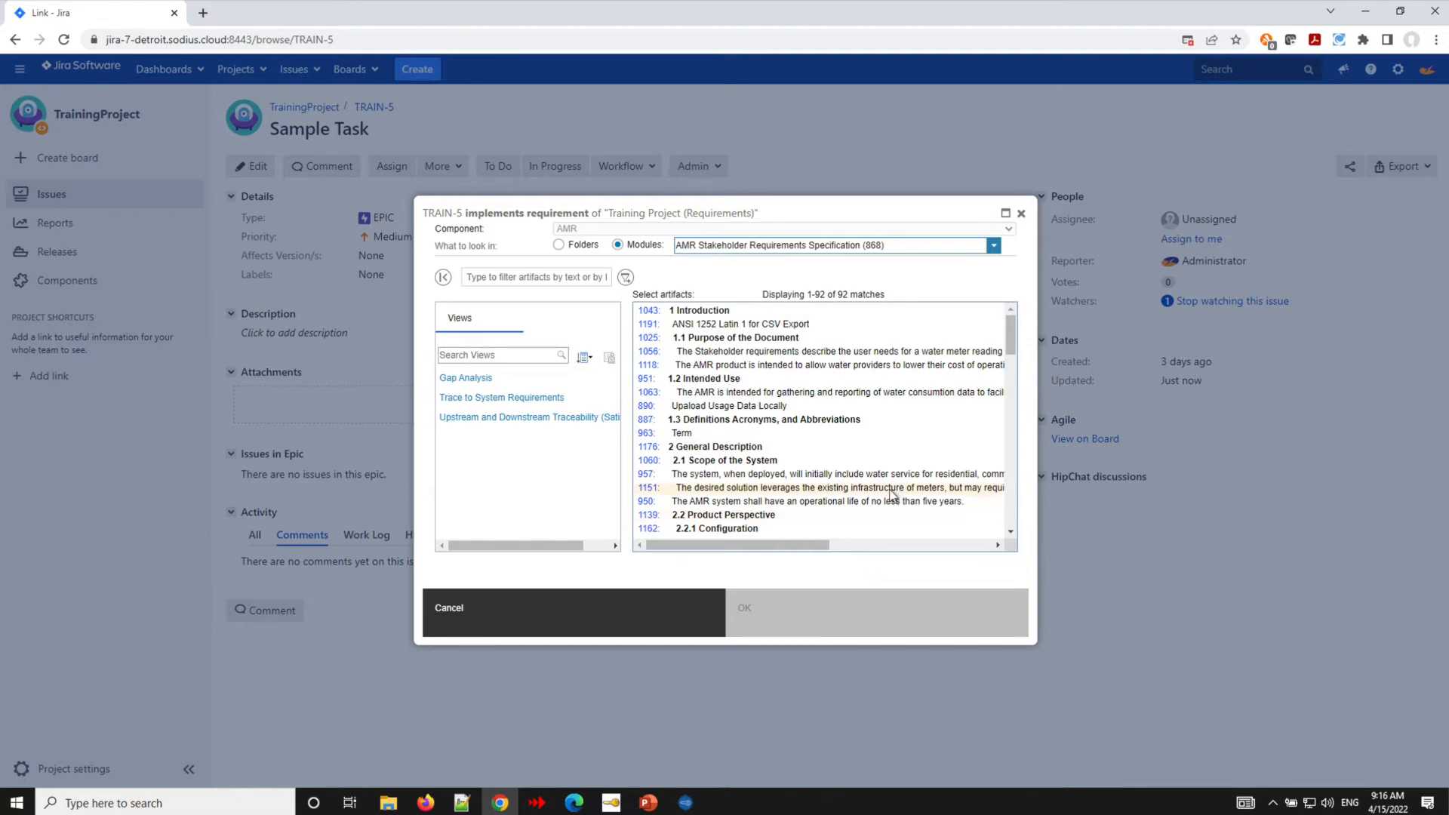
- Filter the artifacts by 1012, select requirement 1012 and confirm the link
{"action": "scroll", "coordinate": [895, 487], "scroll_direction": "down", "scroll_amount": 1}
{"action": "scroll", "coordinate": [895, 483], "scroll_direction": "down", "scroll_amount": 3}
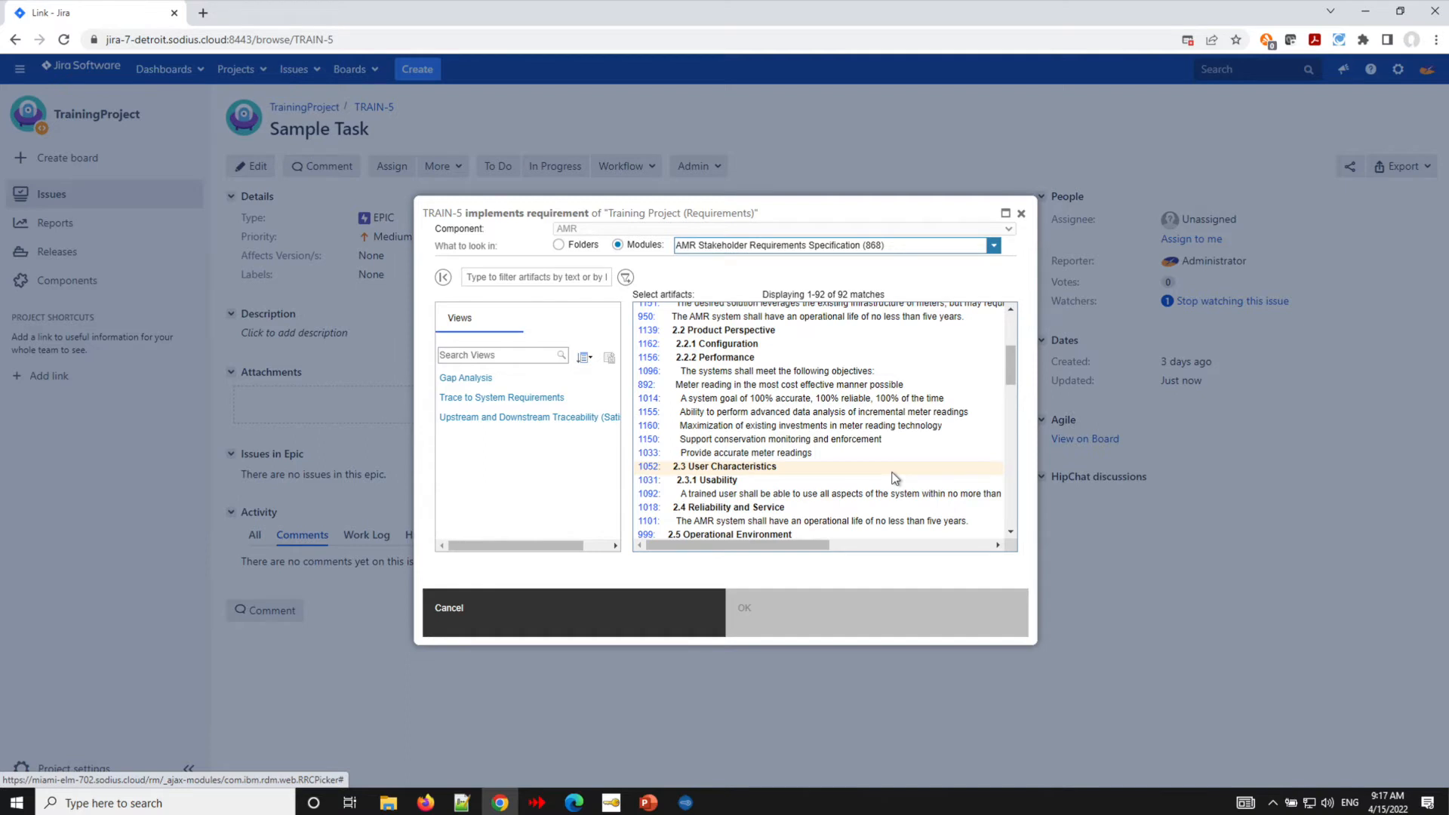
{"action": "left_click", "coordinate": [493, 278]}
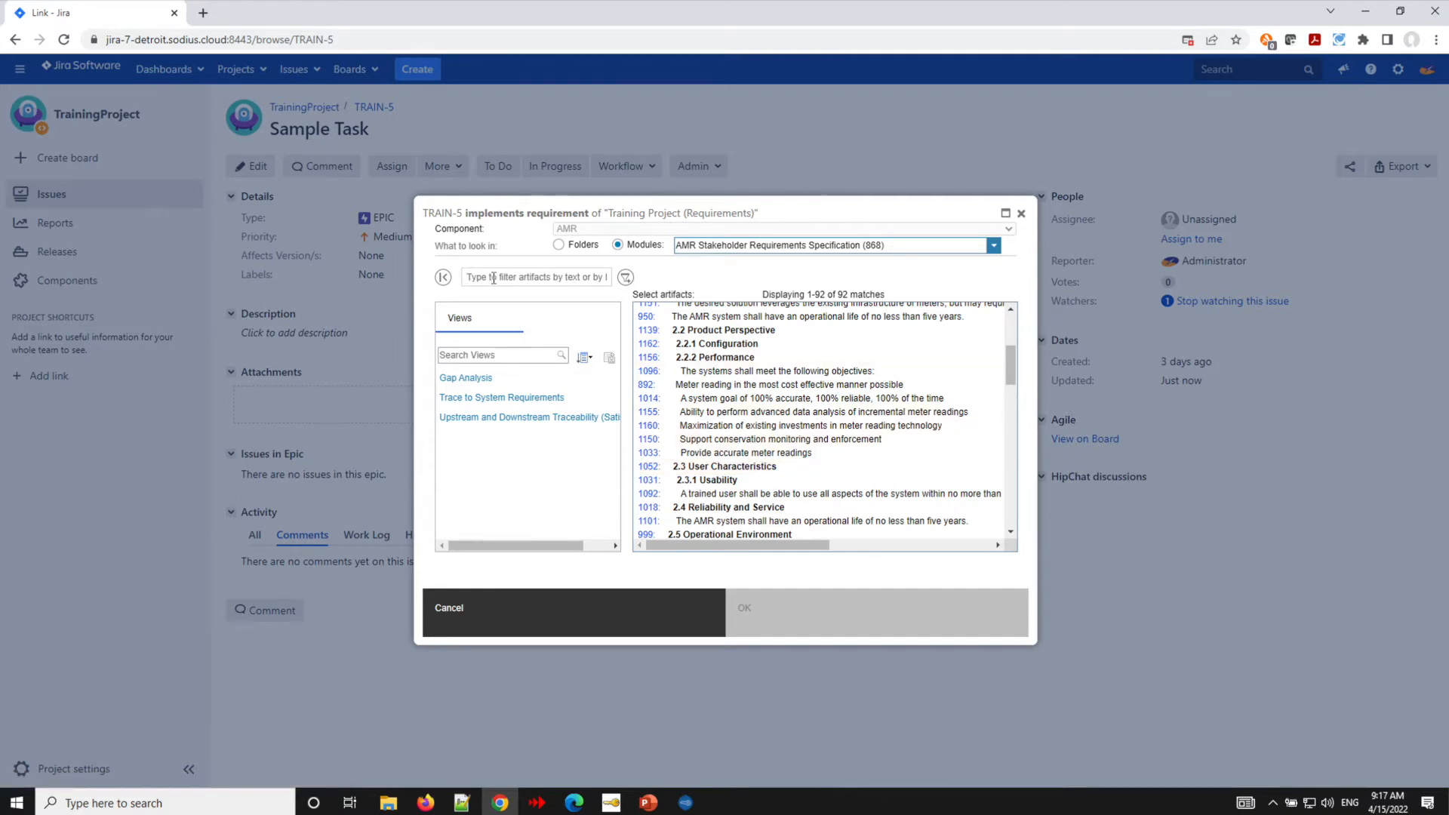
{"action": "type", "text": "1012"}
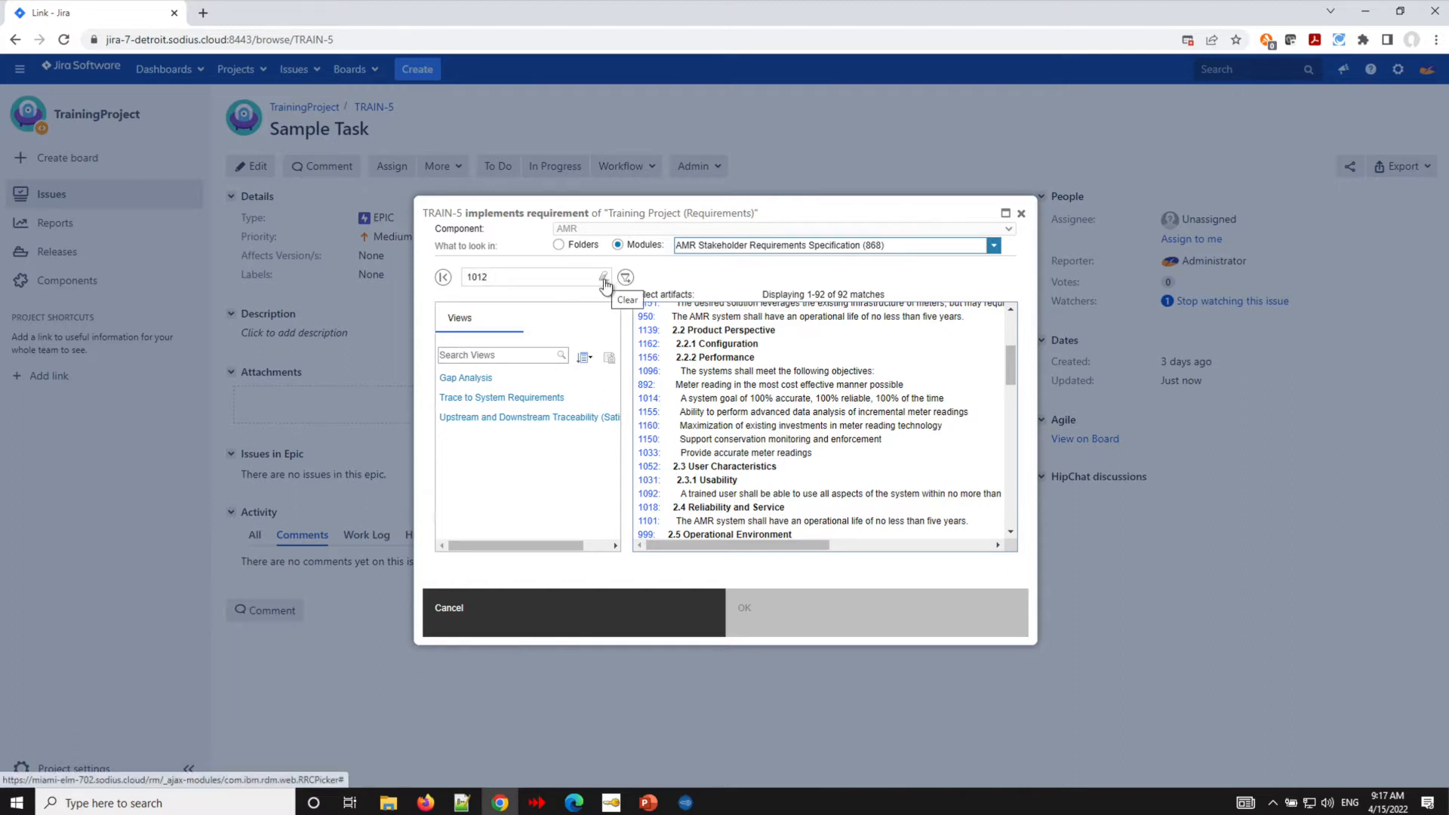
{"action": "key", "text": "Return"}
{"action": "left_click", "coordinate": [791, 311]}
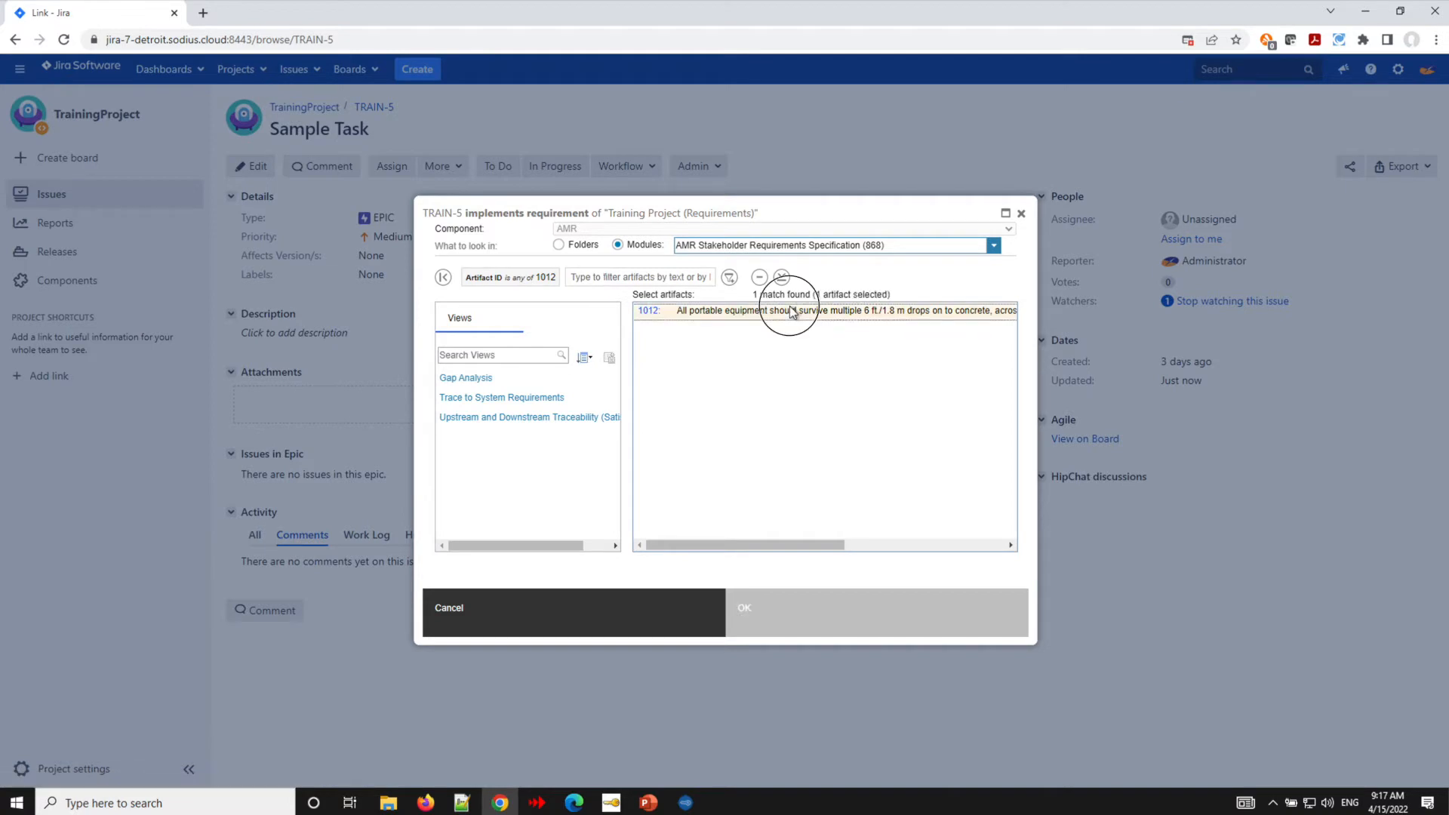
{"action": "left_click", "coordinate": [863, 610]}
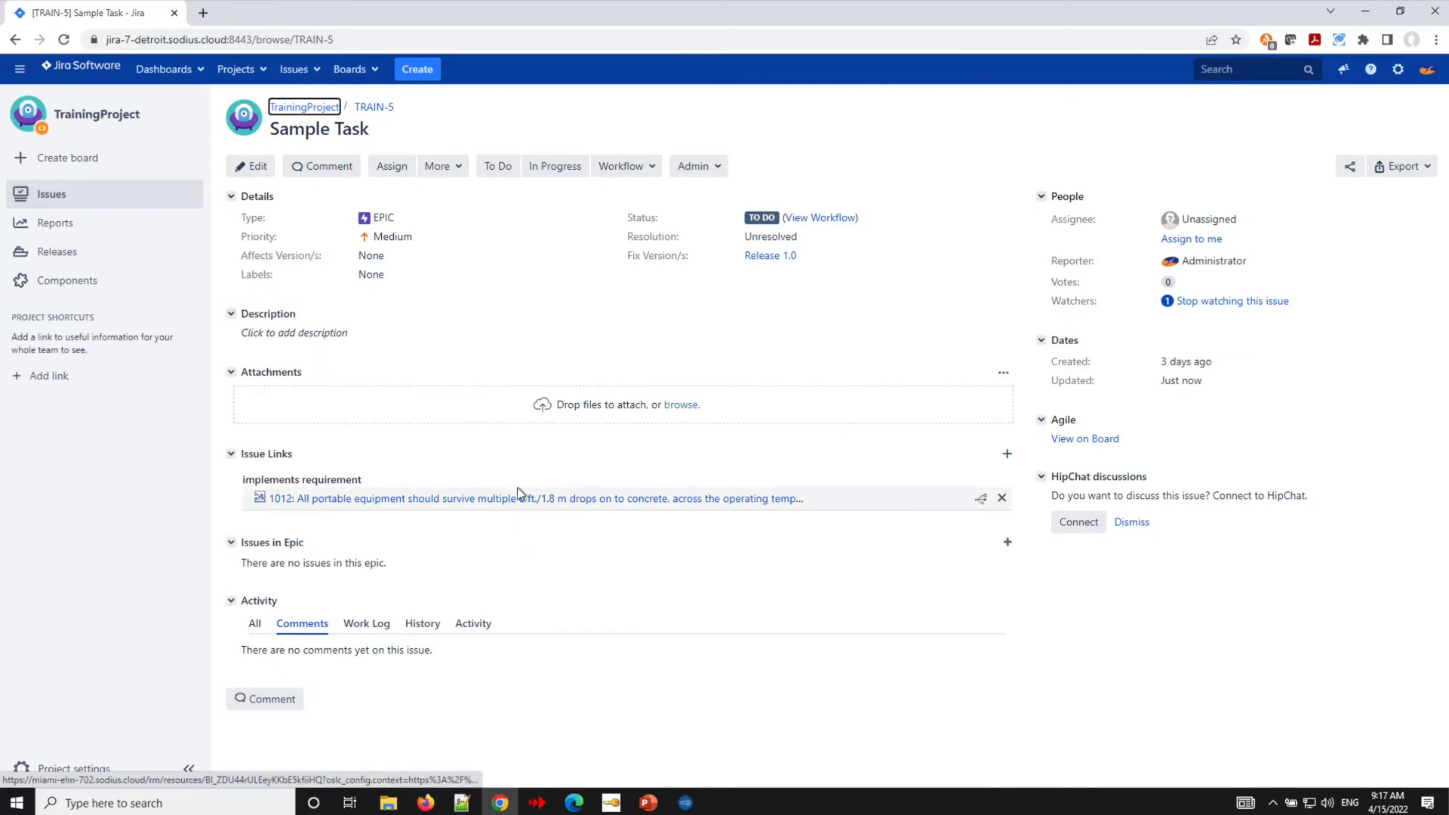
- Inspect the linked requirement's details and the explanation of why its current configuration is used
{"action": "mouse_move", "coordinate": [518, 500]}
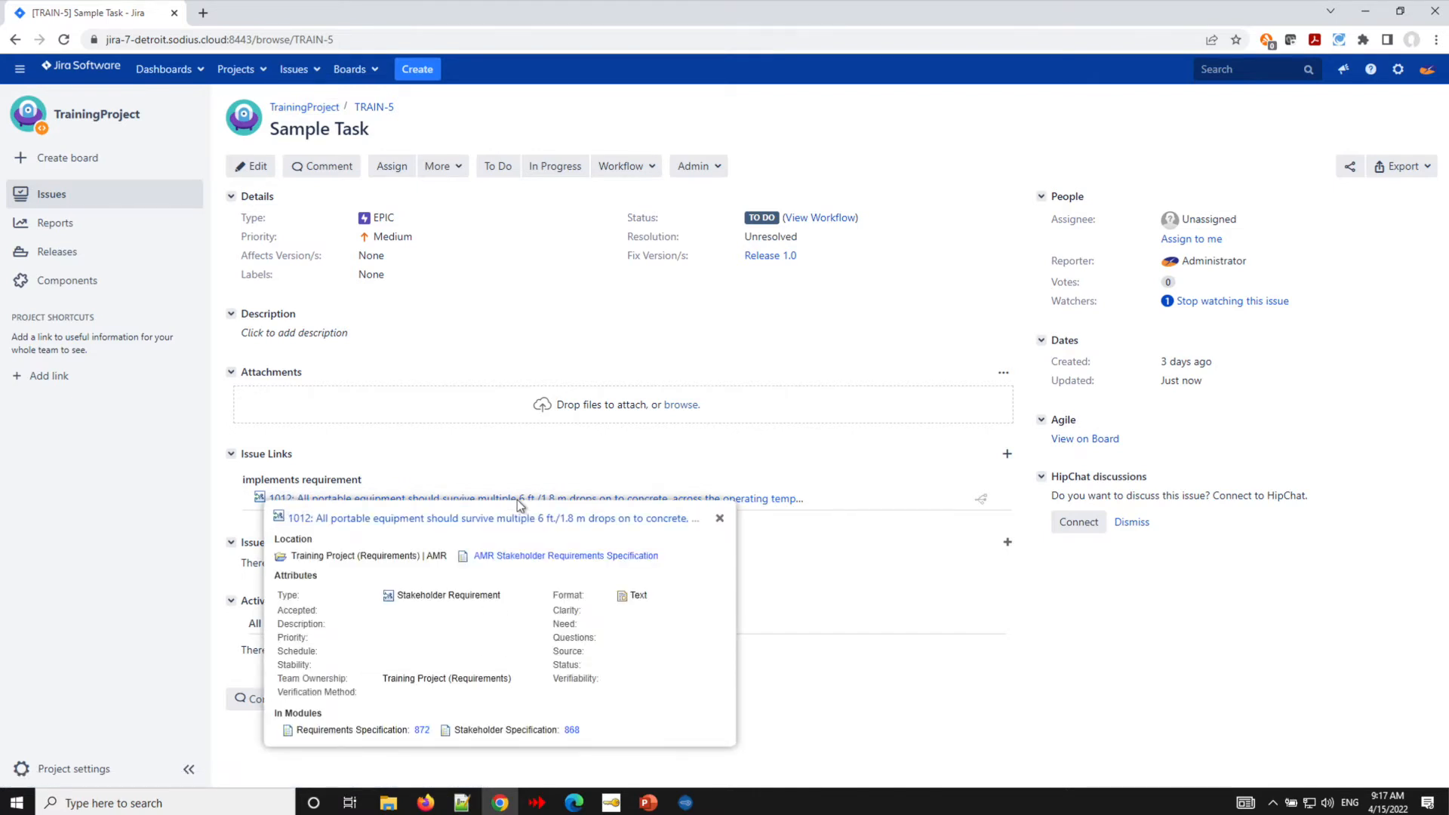
{"action": "left_click", "coordinate": [841, 542]}
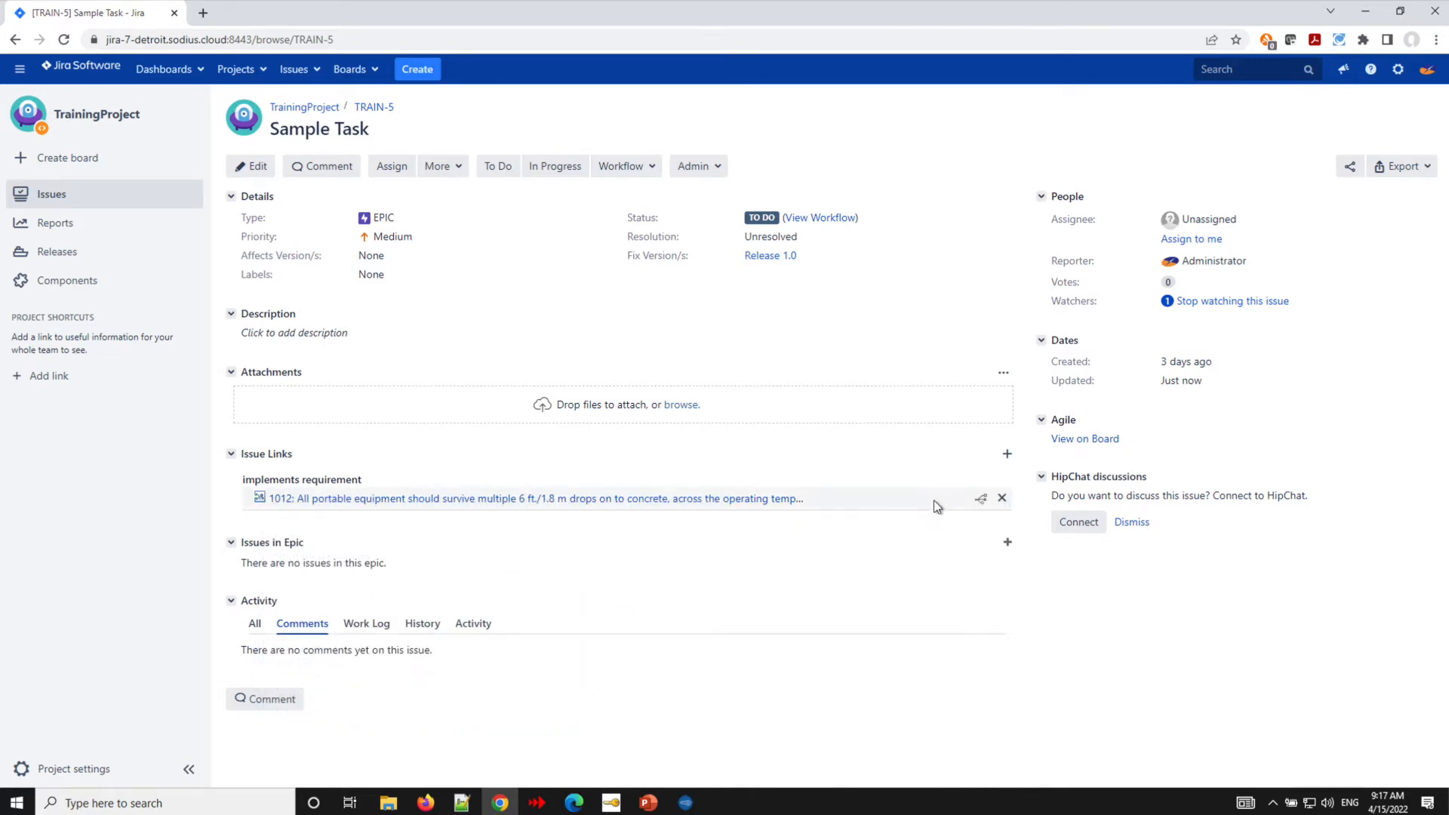
{"action": "mouse_move", "coordinate": [983, 506]}
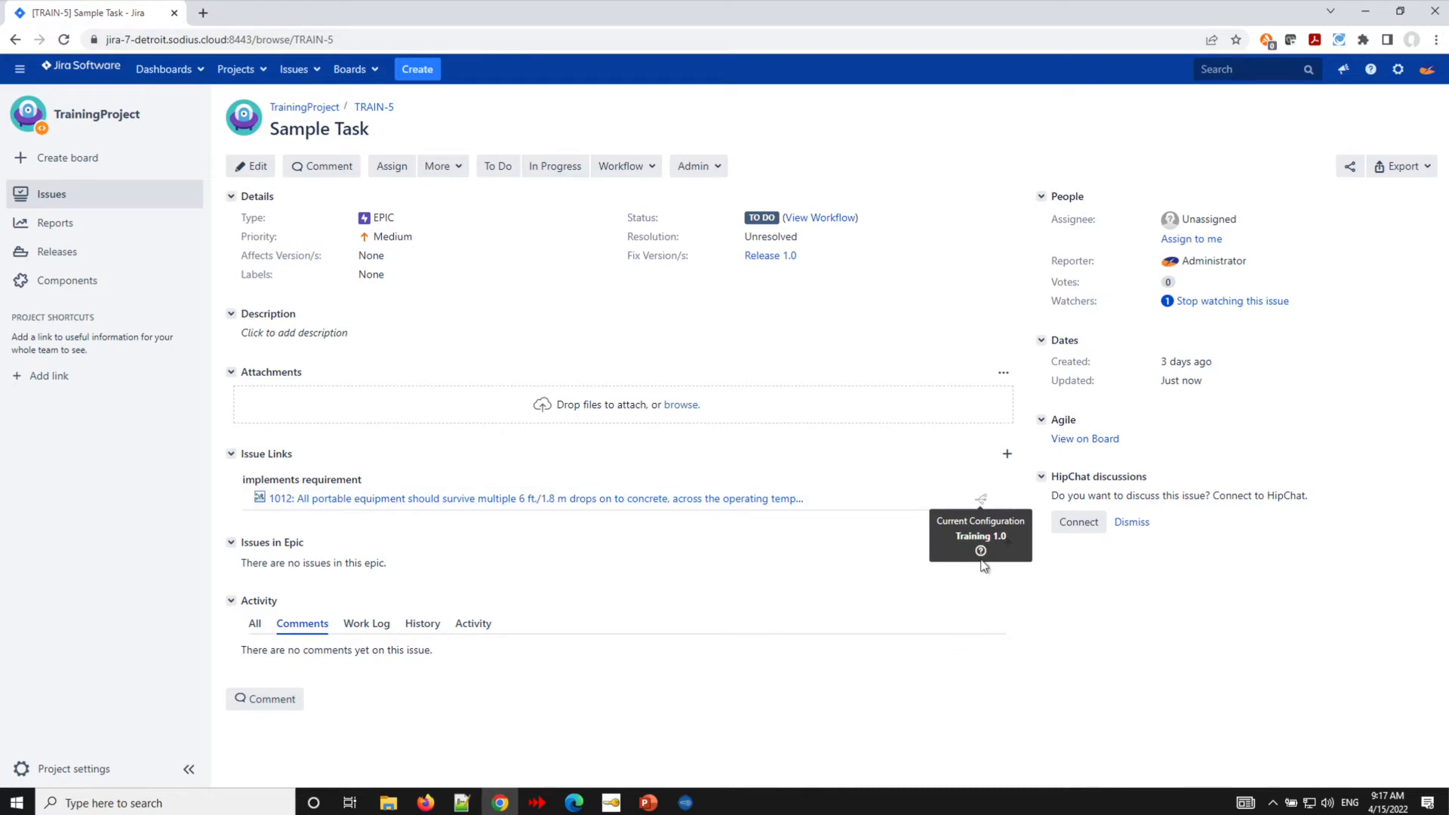
{"action": "left_click", "coordinate": [981, 552]}
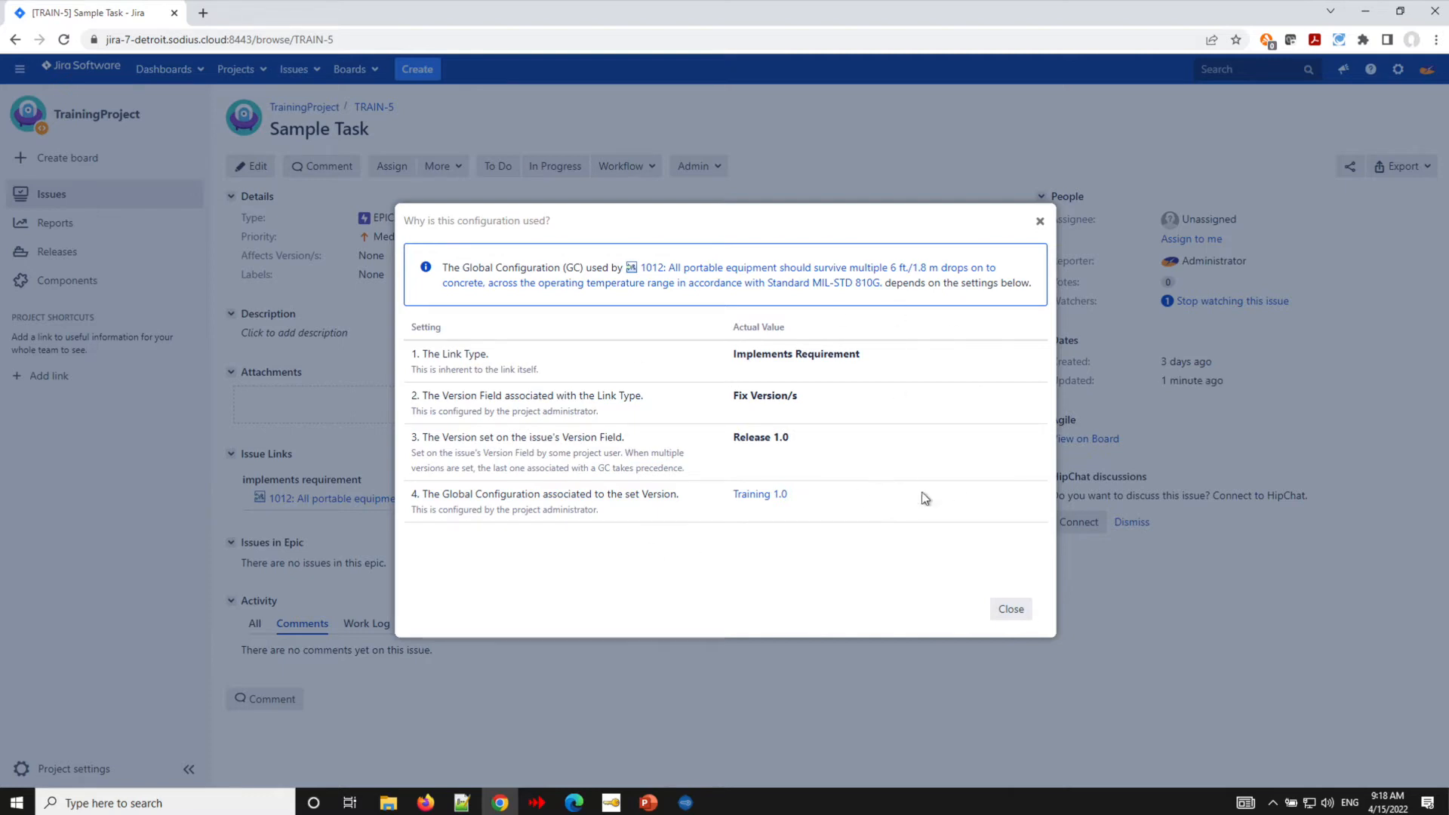
{"action": "left_click", "coordinate": [1012, 609]}
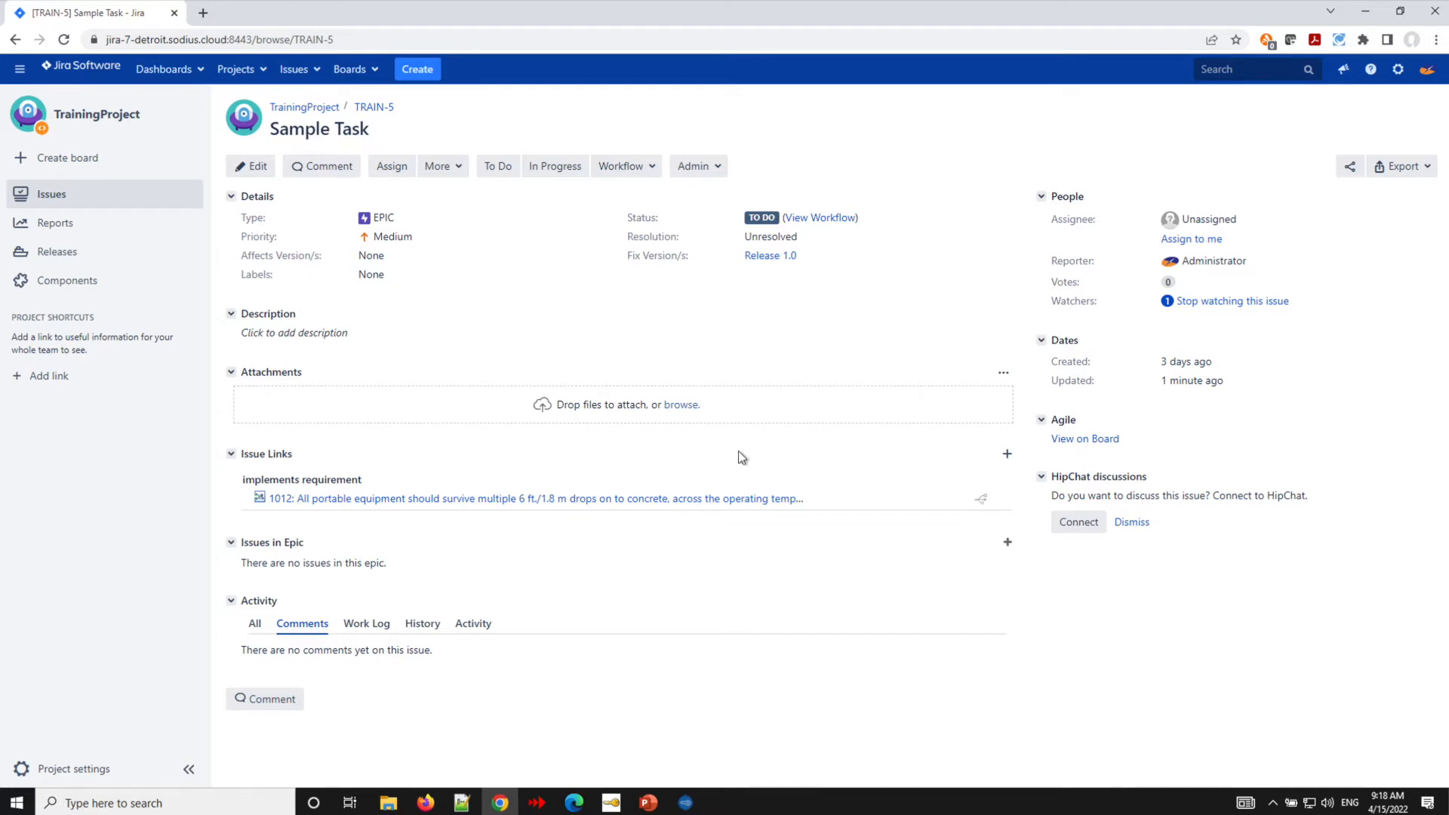
- Open linked requirement 1012 in the requirements management application
{"action": "mouse_move", "coordinate": [981, 499]}
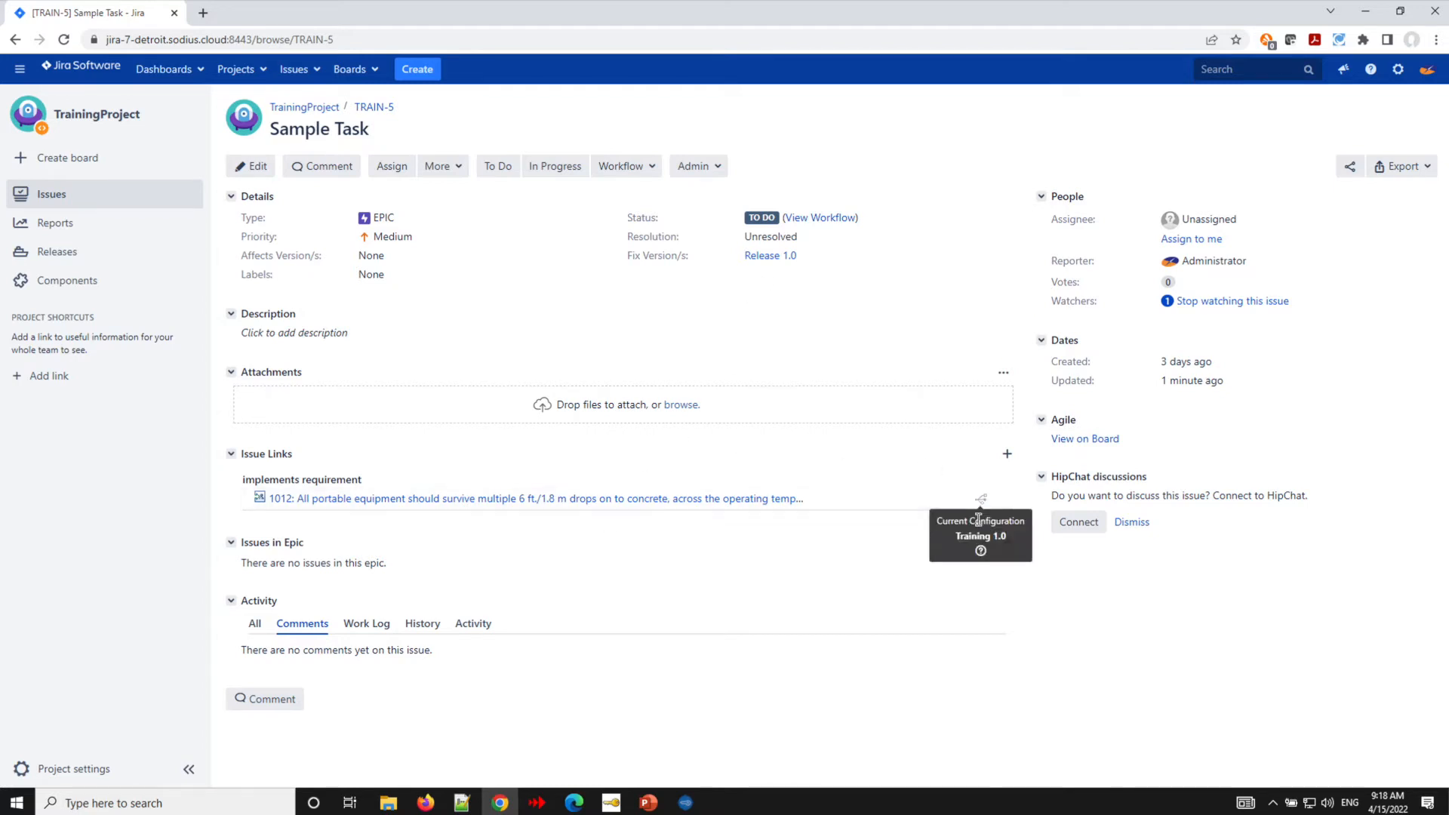
{"action": "left_click", "coordinate": [615, 499]}
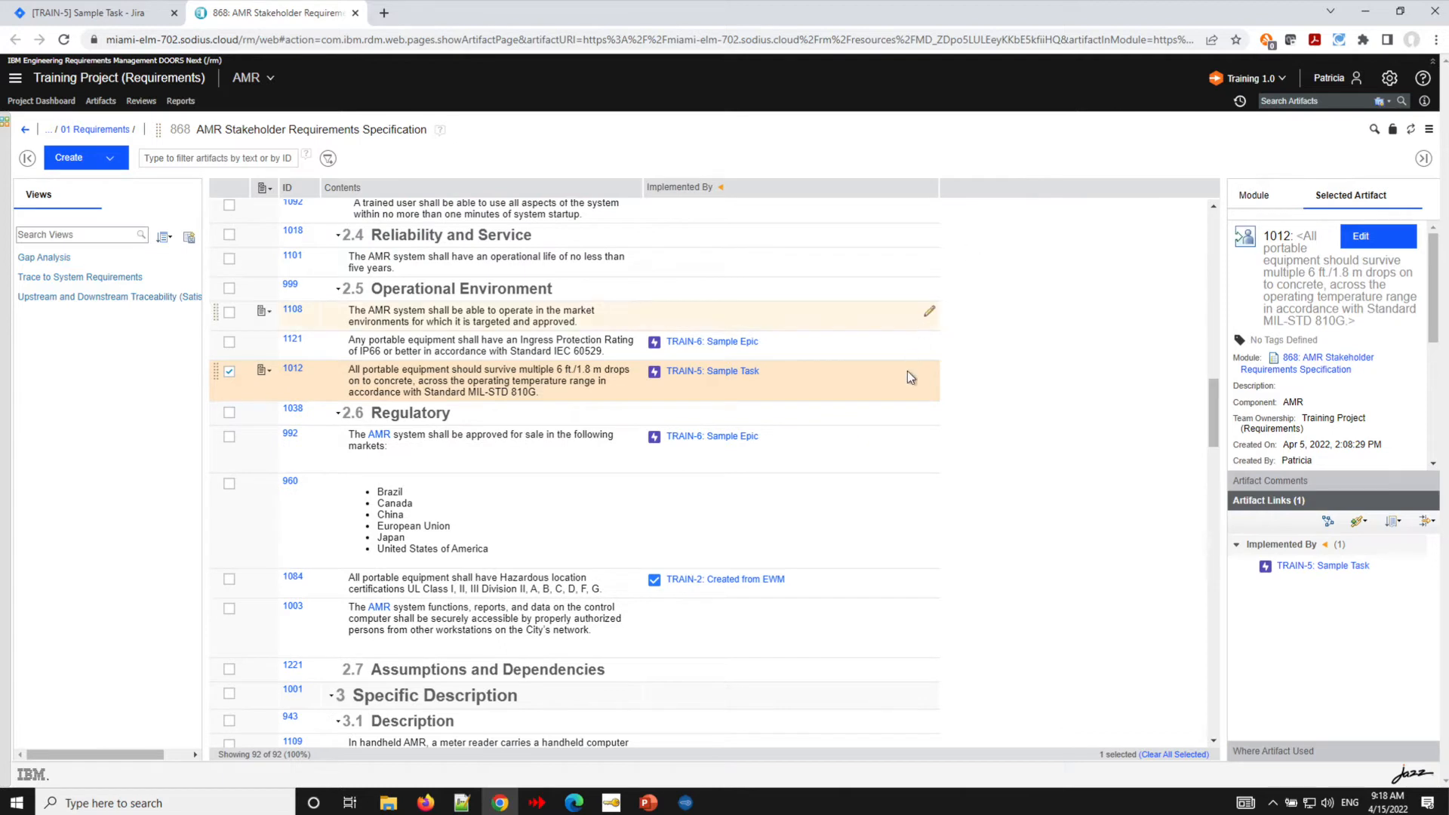
- Start adding an Implemented By link from requirement 1108 that creates a new Jira issue
{"action": "mouse_move", "coordinate": [698, 375]}
{"action": "left_click", "coordinate": [930, 313]}
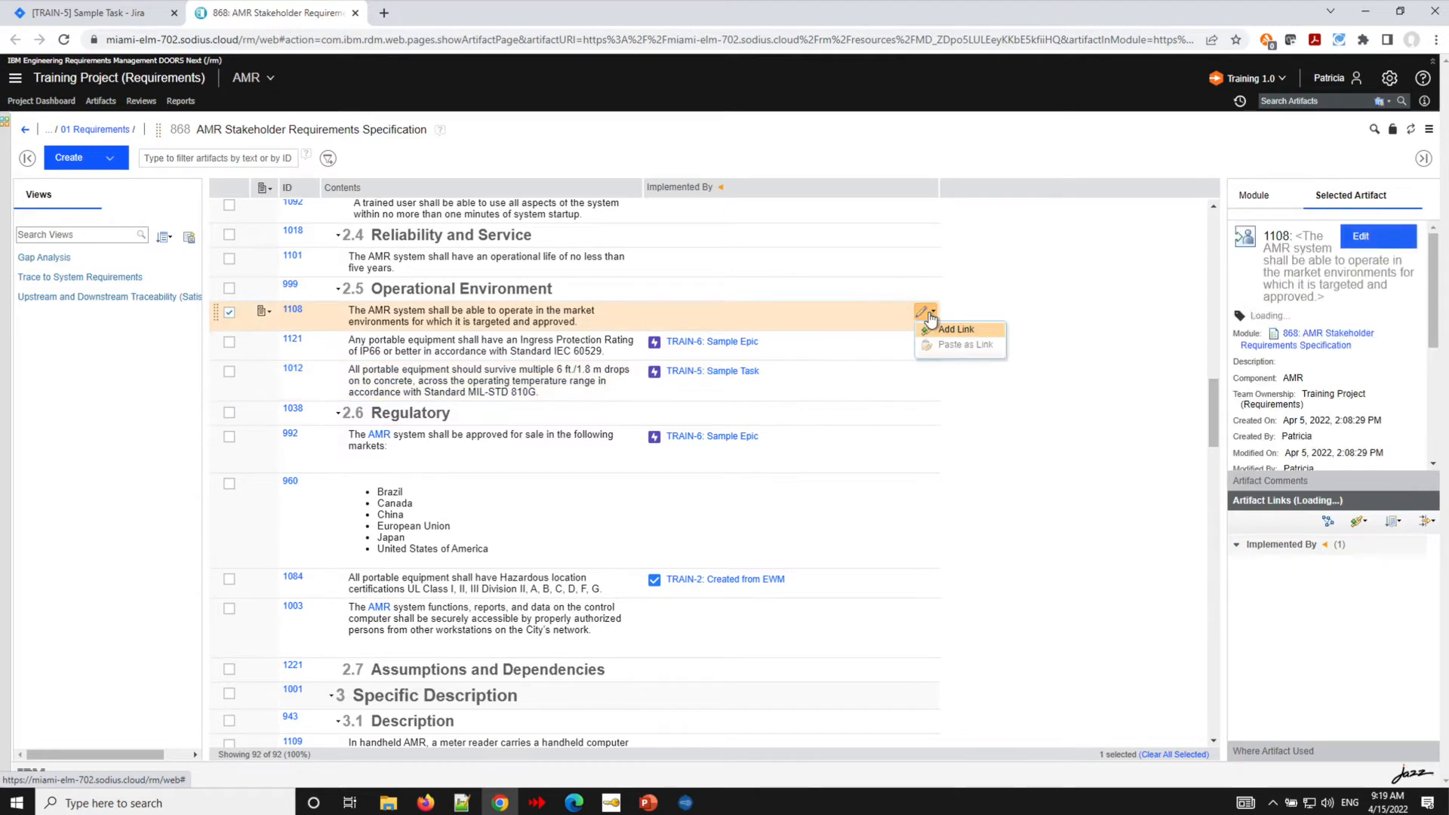
{"action": "left_click", "coordinate": [948, 330]}
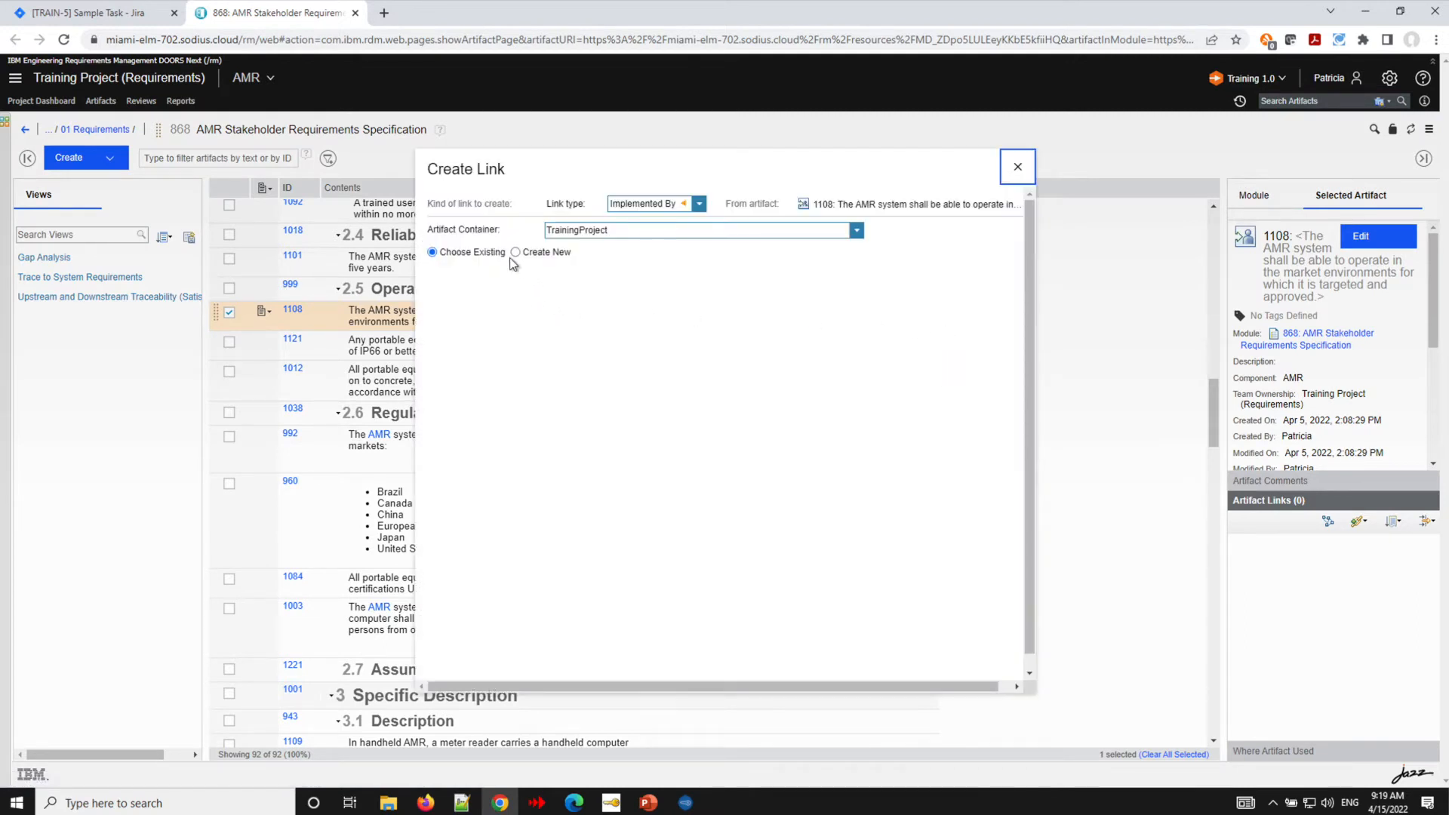
{"action": "left_click", "coordinate": [514, 253]}
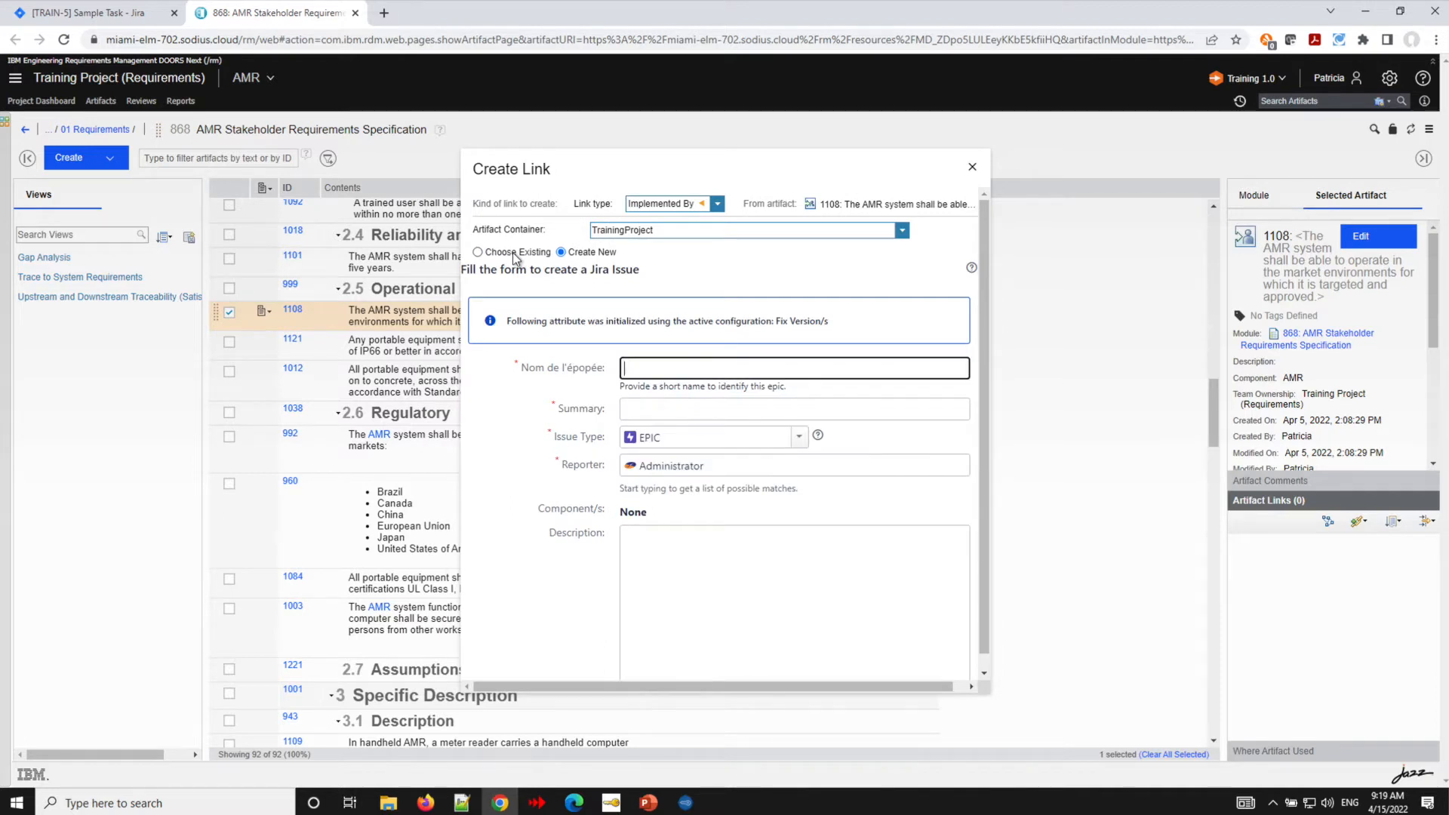
- Set the new issue's type to Task and its summary to Simple Task
{"action": "left_click", "coordinate": [798, 438]}
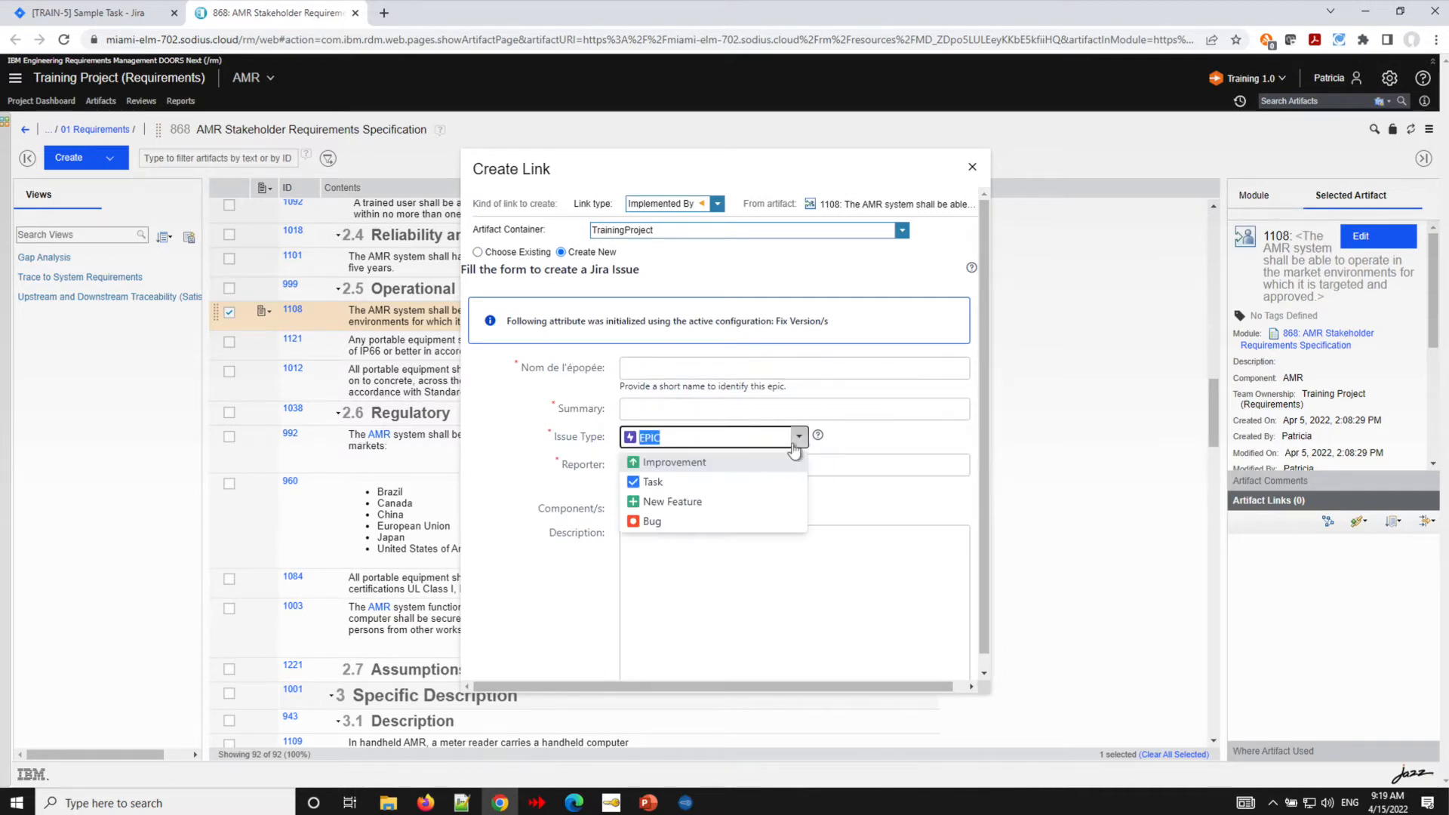
{"action": "left_click", "coordinate": [720, 480]}
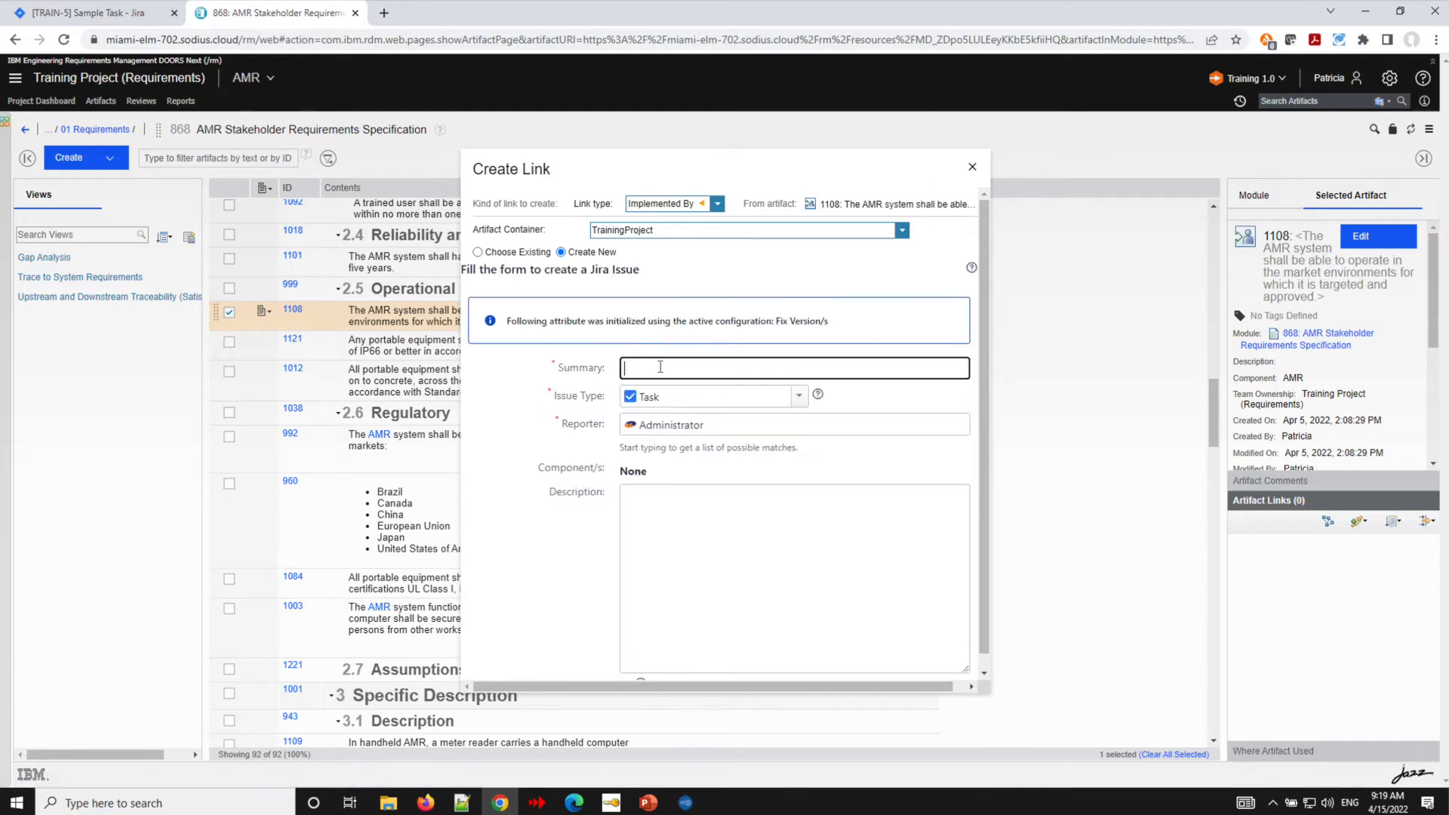
{"action": "type", "text": "Simple Task"}
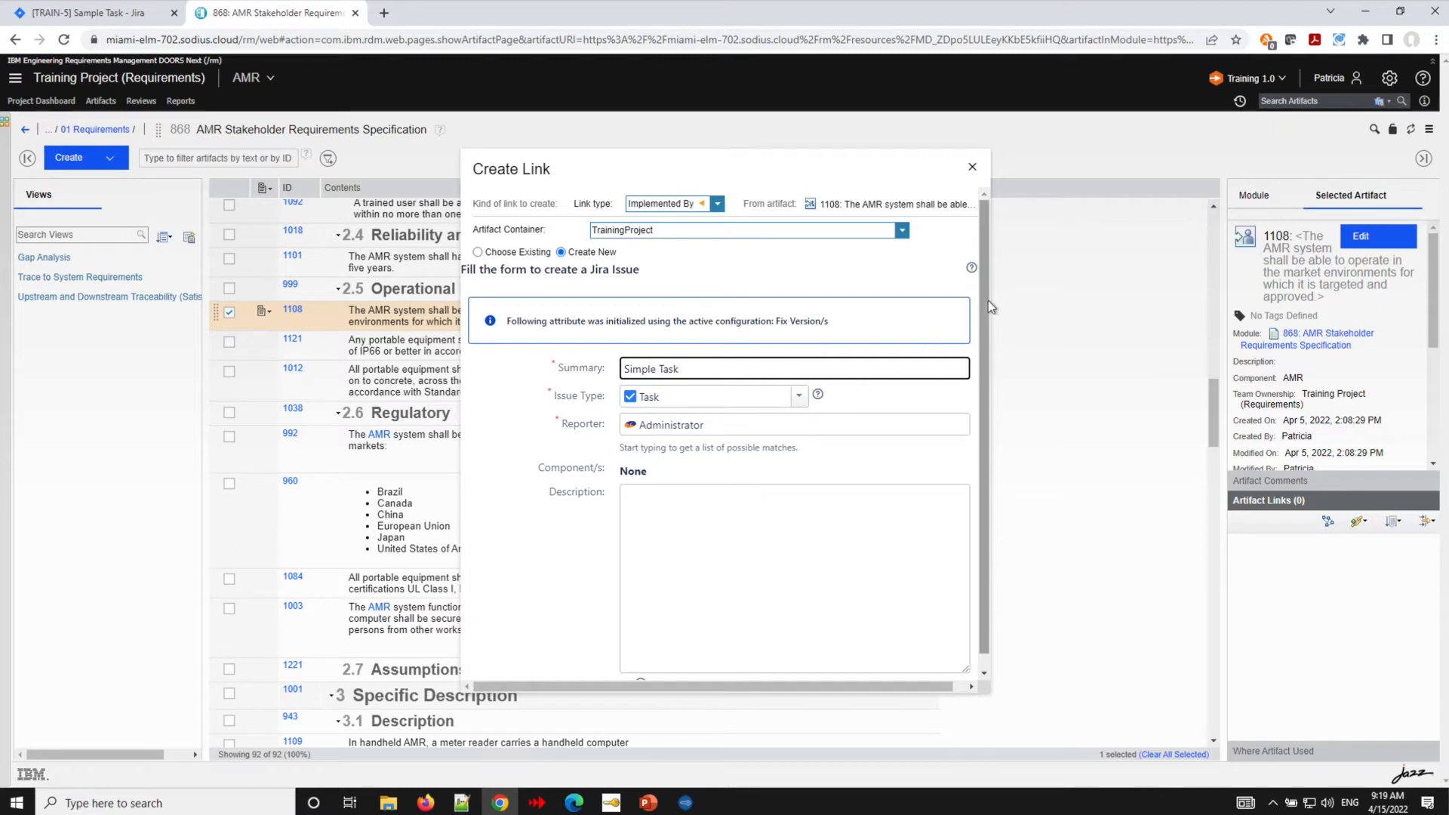
- Review the remaining issue fields and create the linked Jira task
{"action": "left_click_drag", "start_coordinate": [987, 291], "coordinate": [986, 415]}
{"action": "scroll", "coordinate": [906, 468], "scroll_direction": "down", "scroll_amount": 10}
{"action": "scroll", "coordinate": [844, 530], "scroll_direction": "up", "scroll_amount": 5}
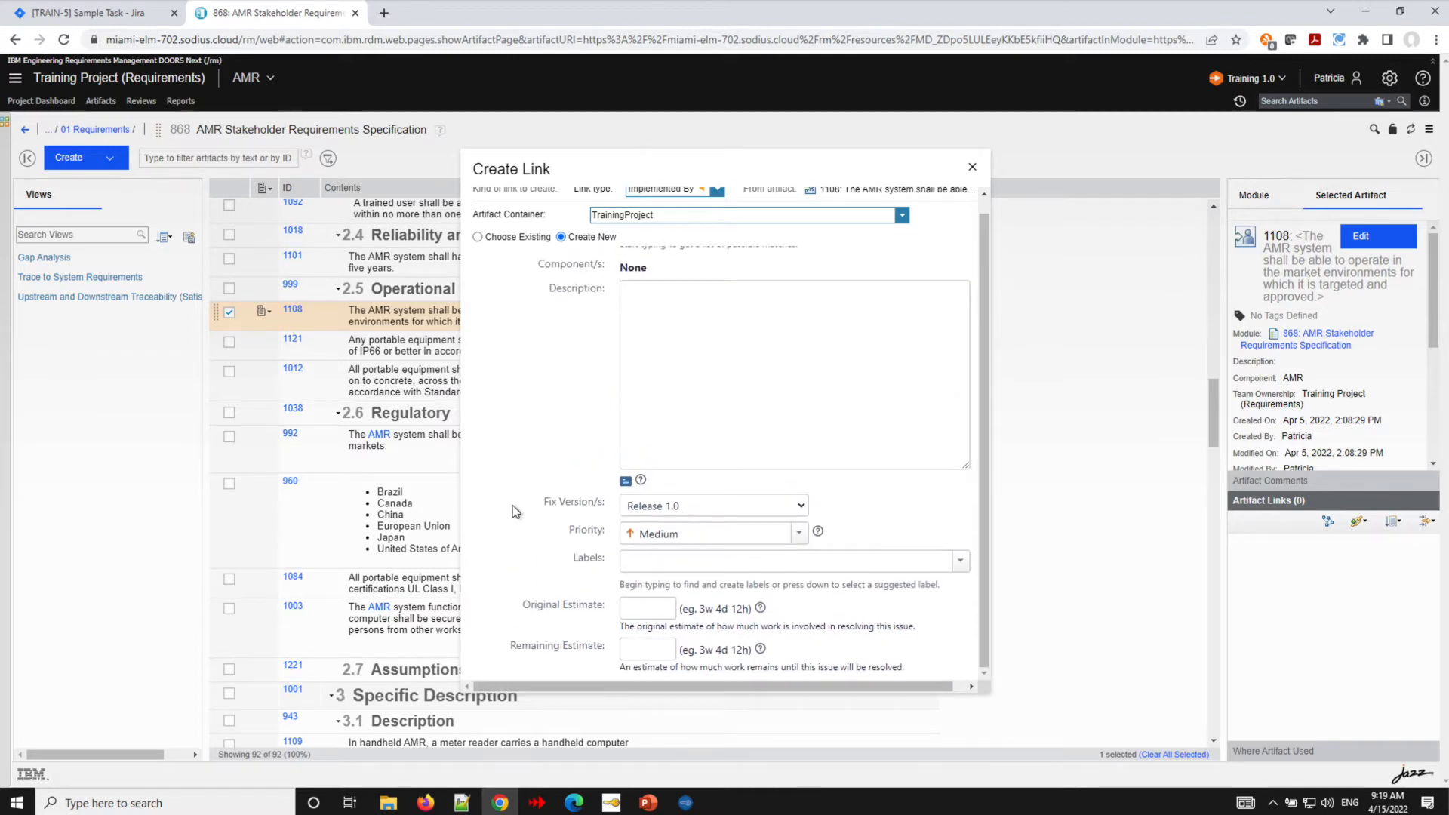
{"action": "scroll", "coordinate": [513, 510], "scroll_direction": "up", "scroll_amount": 3}
{"action": "scroll", "coordinate": [513, 512], "scroll_direction": "up", "scroll_amount": 2}
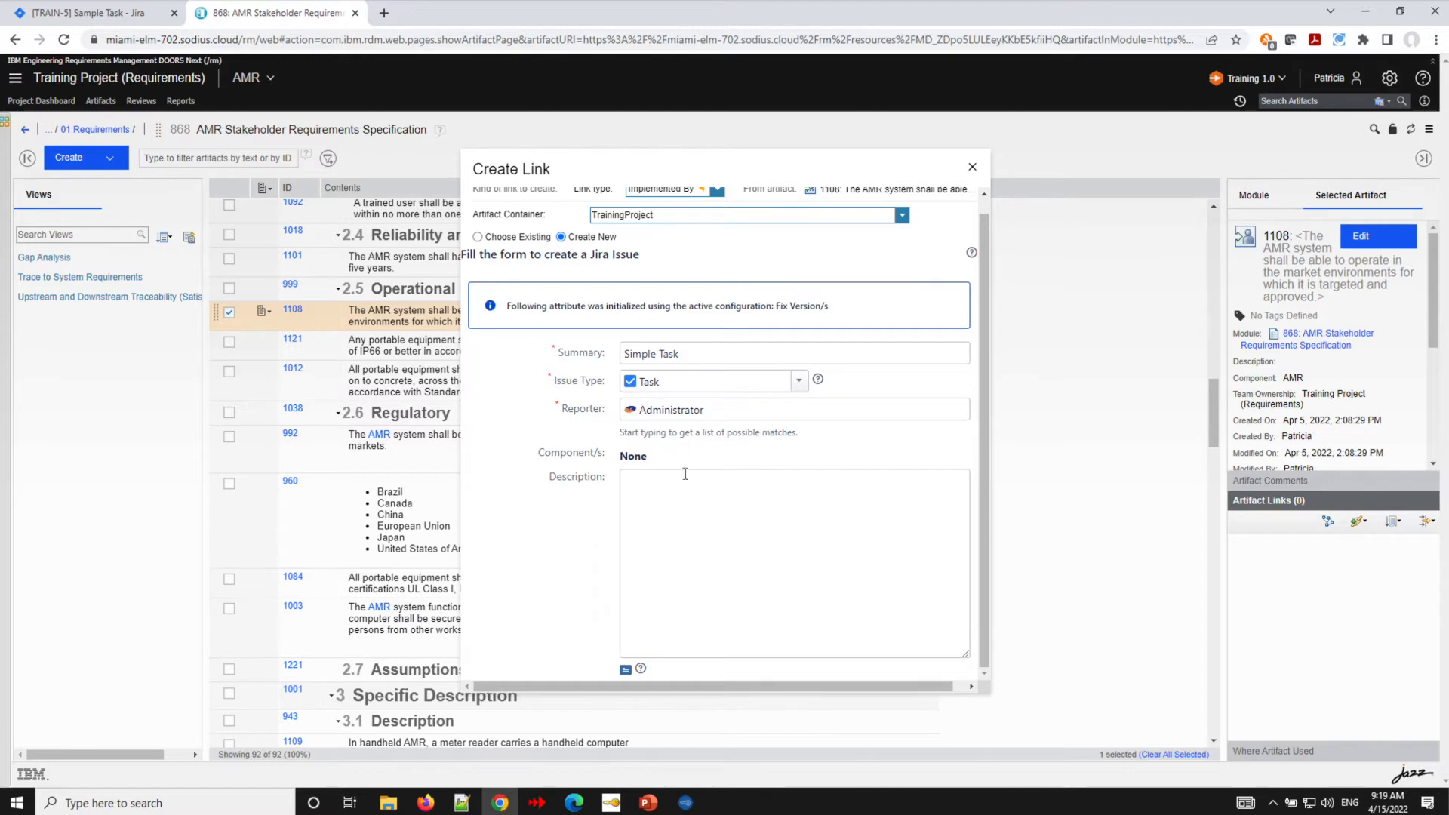
{"action": "scroll", "coordinate": [770, 444], "scroll_direction": "down", "scroll_amount": 5}
{"action": "scroll", "coordinate": [771, 443], "scroll_direction": "down", "scroll_amount": 4}
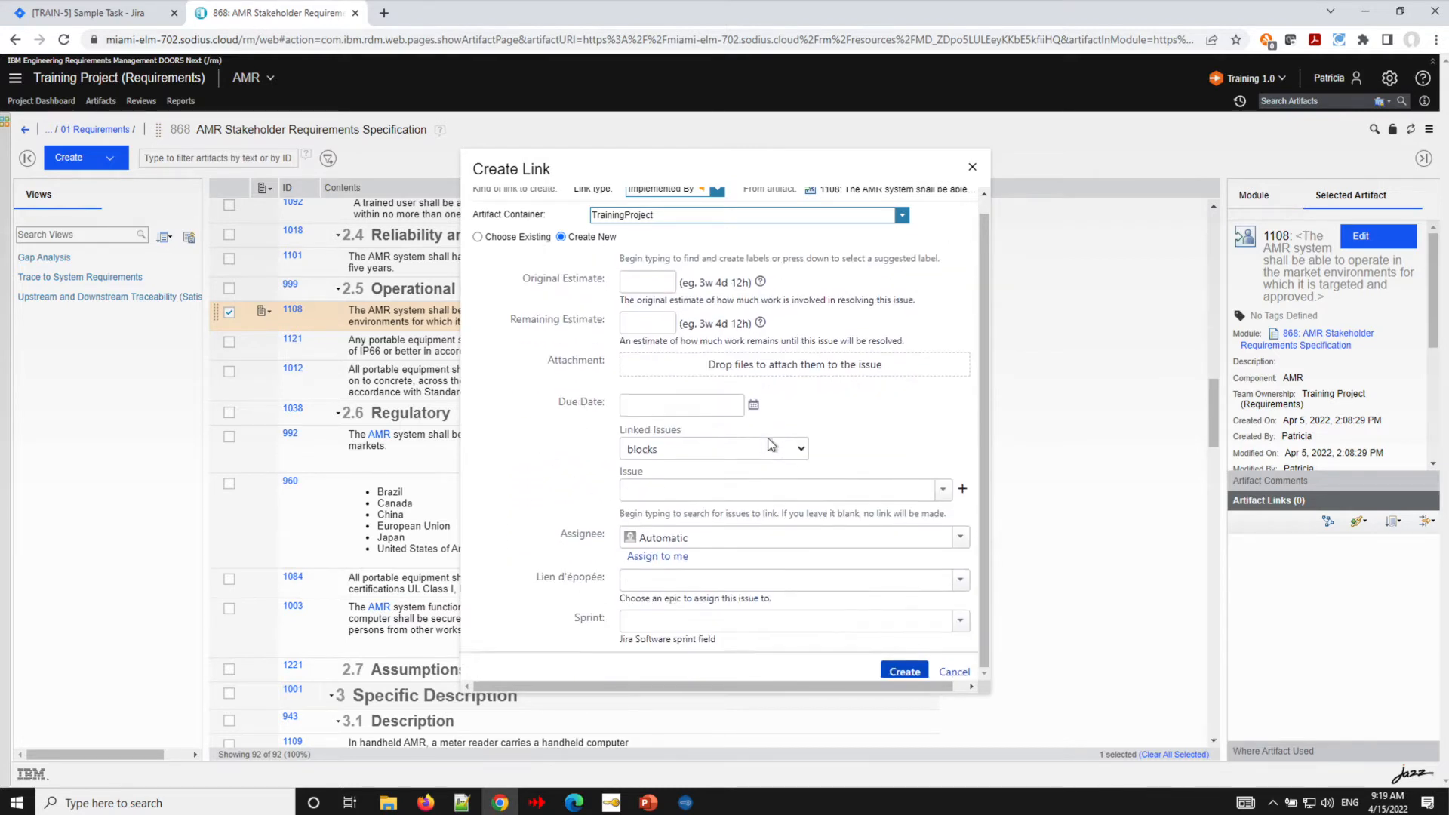
{"action": "left_click", "coordinate": [903, 667]}
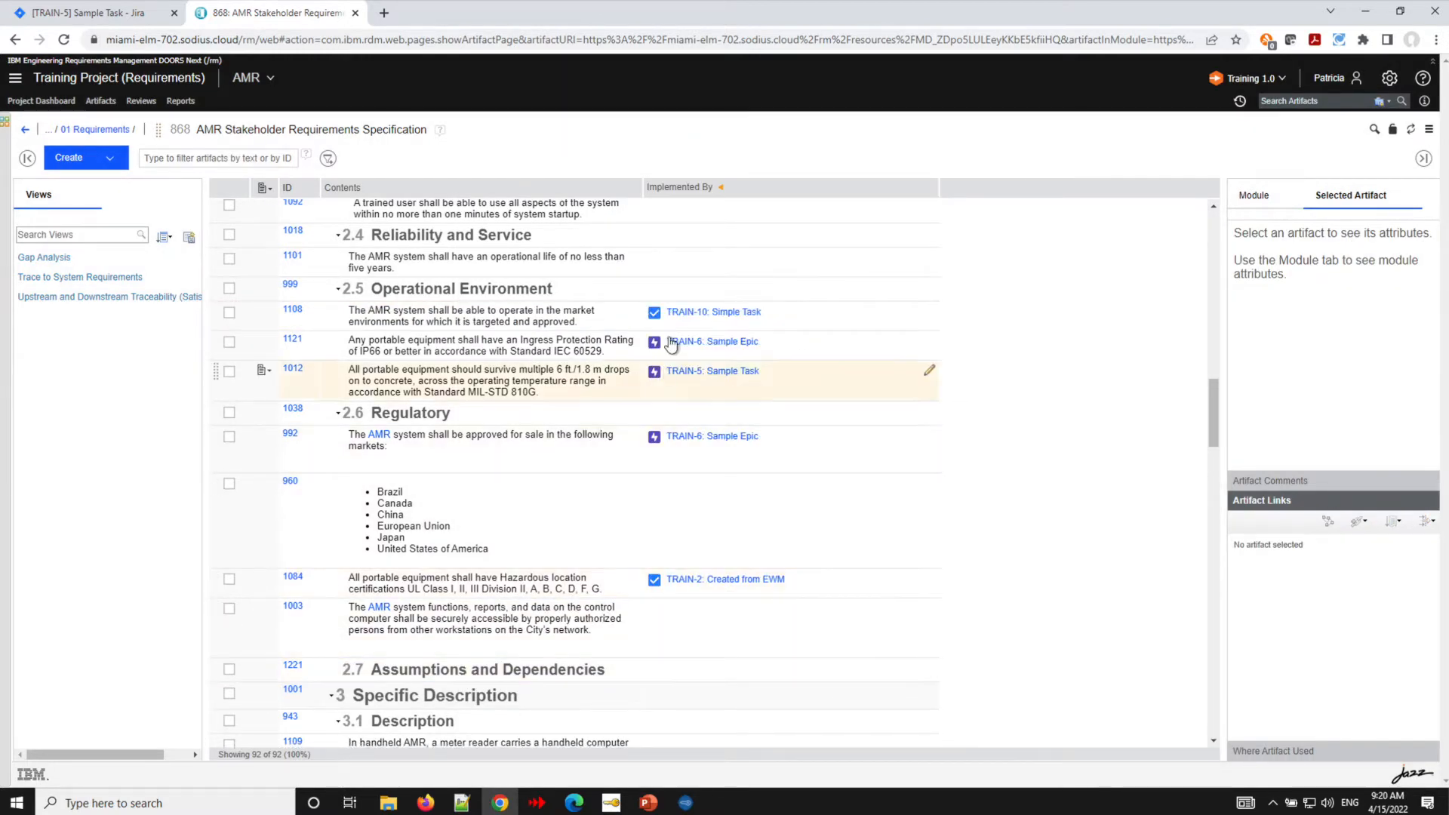
- Switch the module's global configuration to Training 2.0
{"action": "mouse_move", "coordinate": [701, 317]}
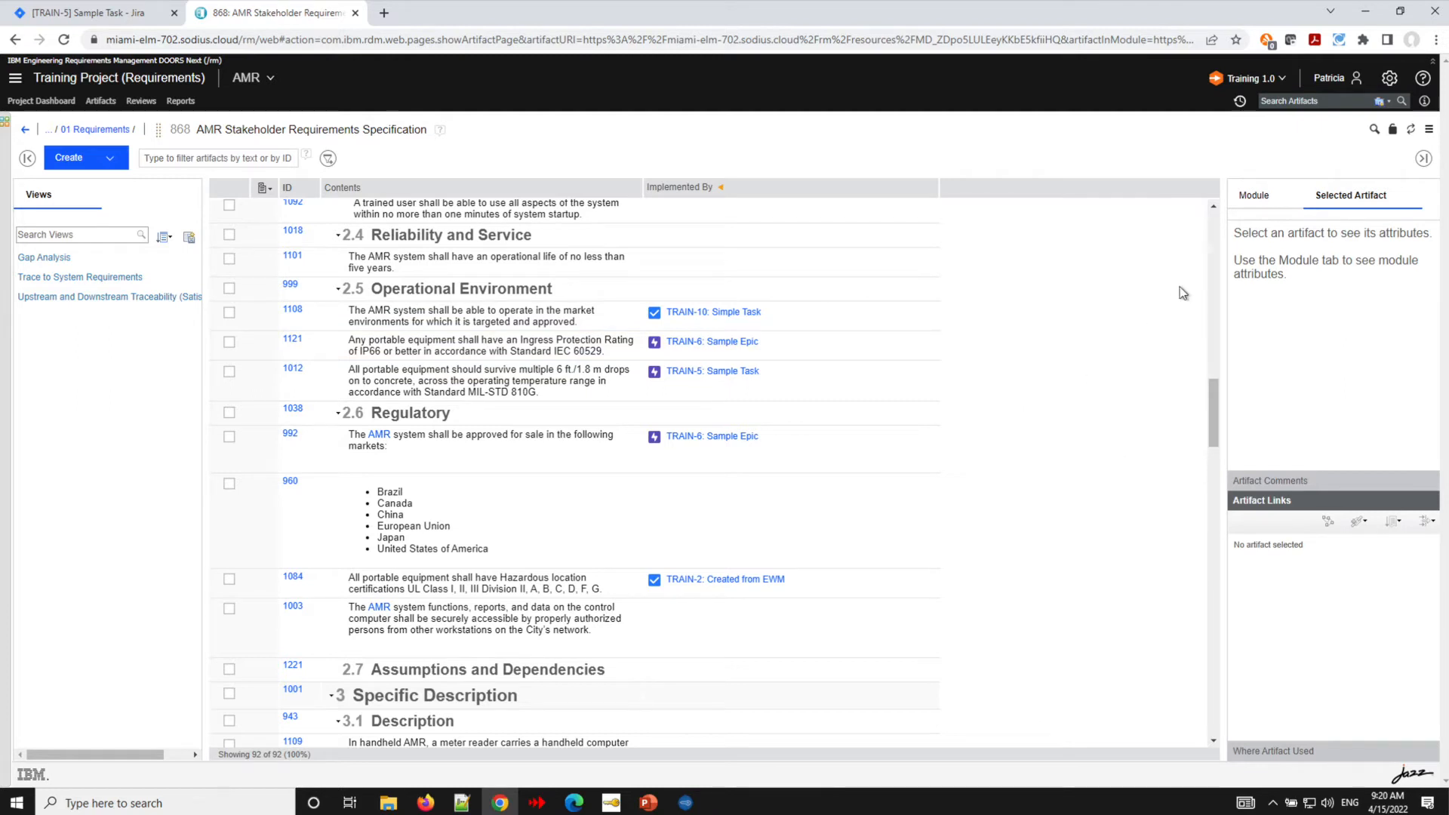
{"action": "left_click", "coordinate": [1282, 79]}
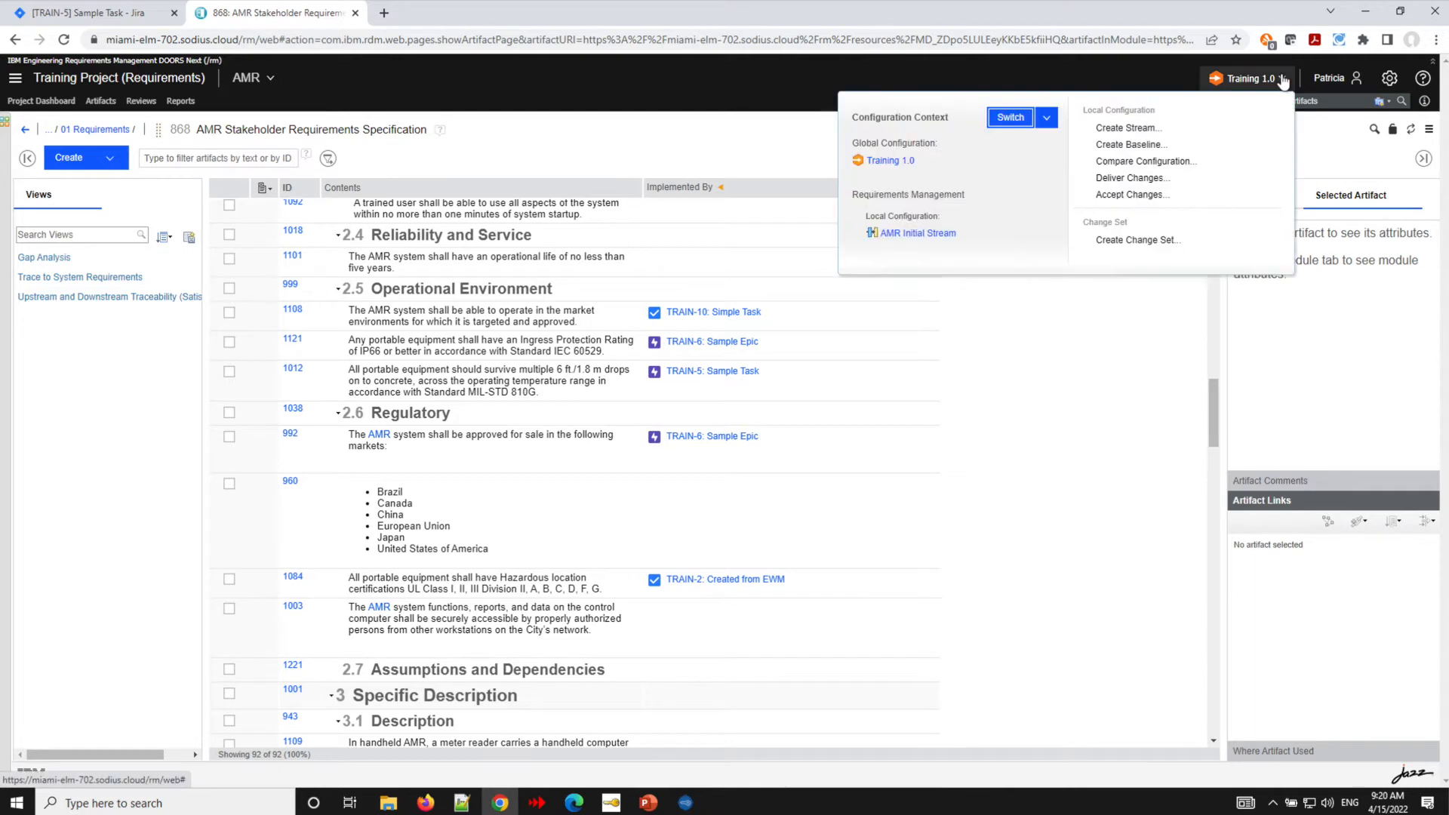
{"action": "left_click", "coordinate": [1046, 119]}
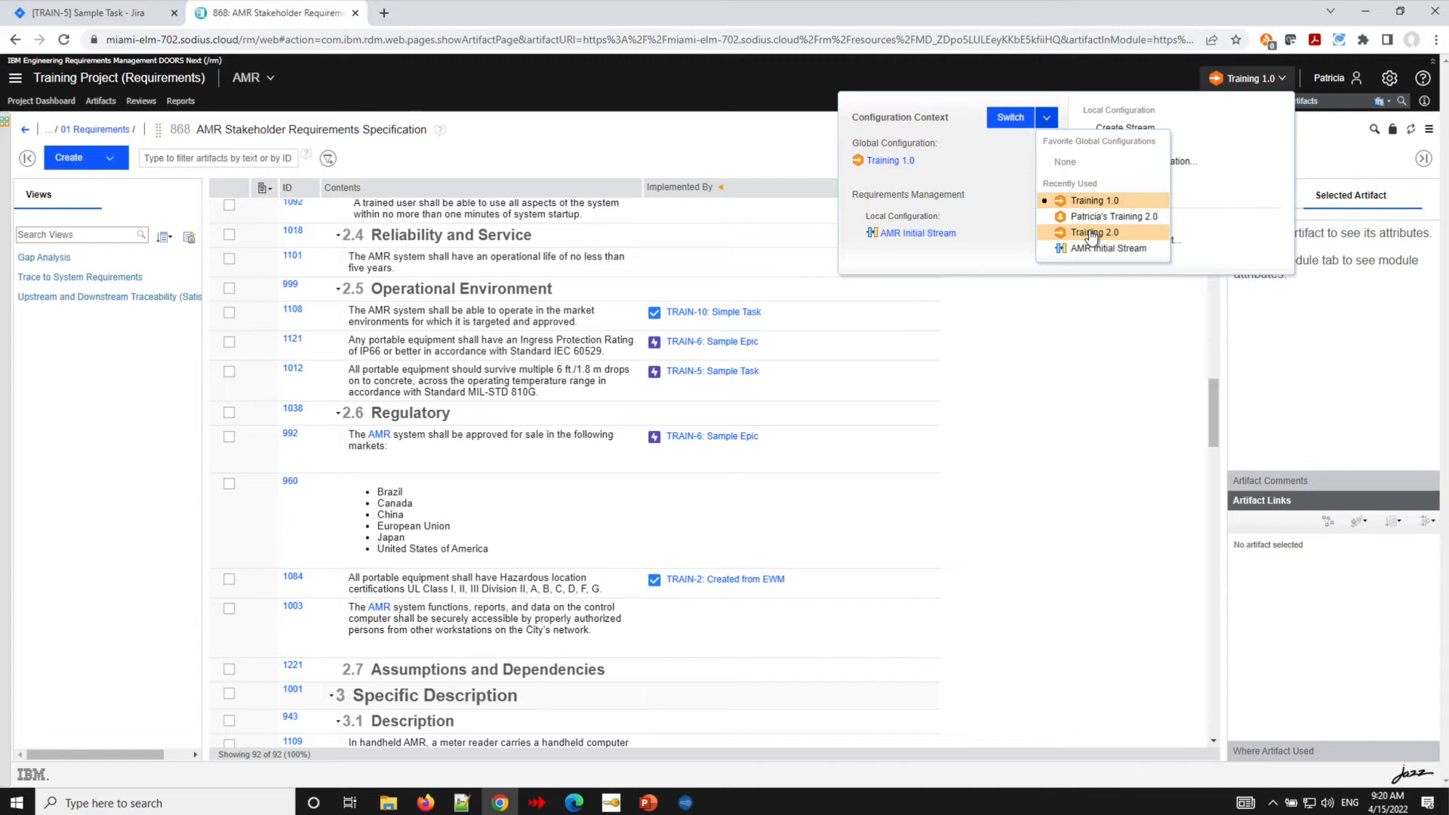
{"action": "left_click", "coordinate": [1091, 234]}
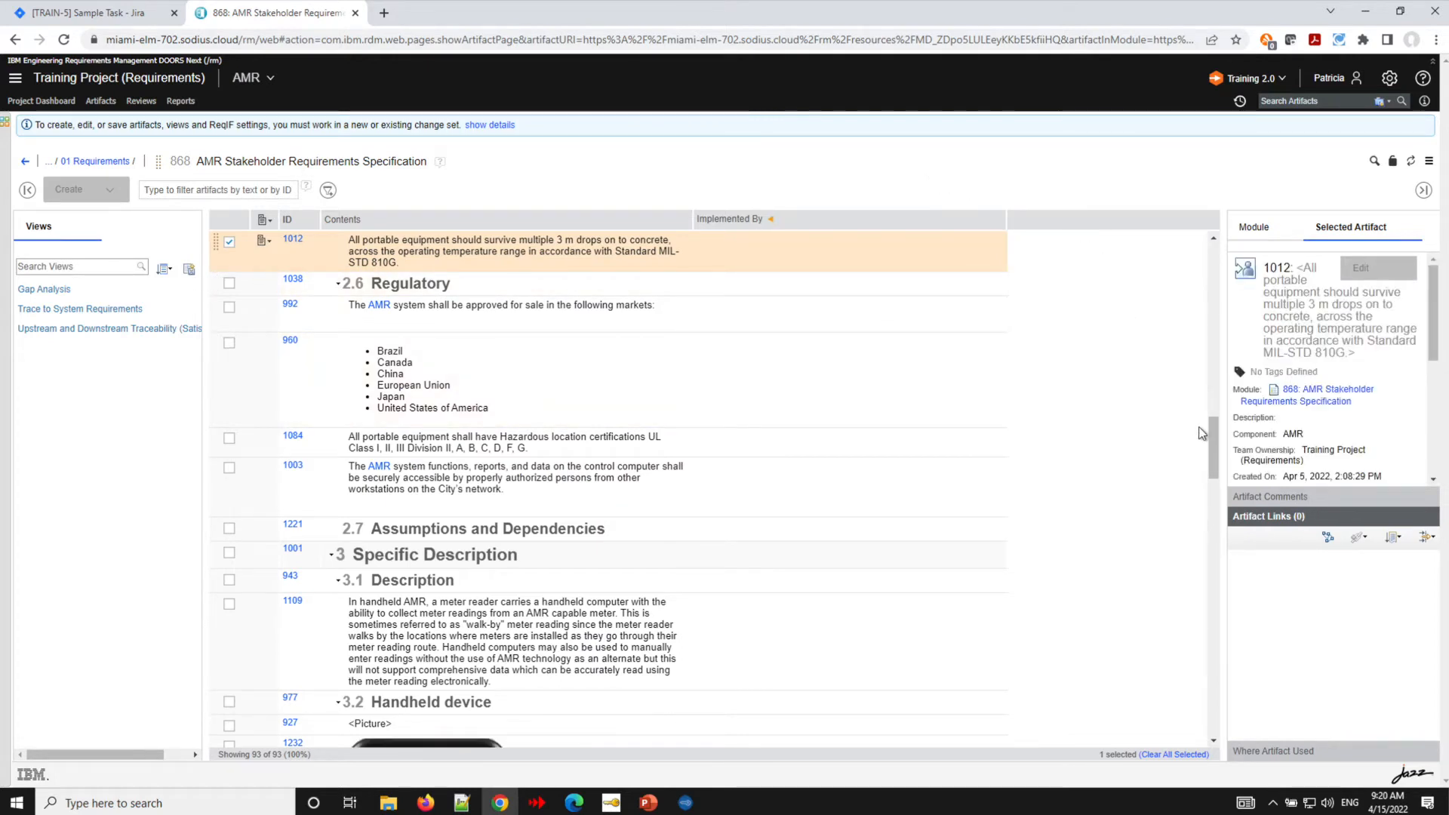
{"action": "left_click_drag", "start_coordinate": [1210, 436], "coordinate": [1192, 265]}
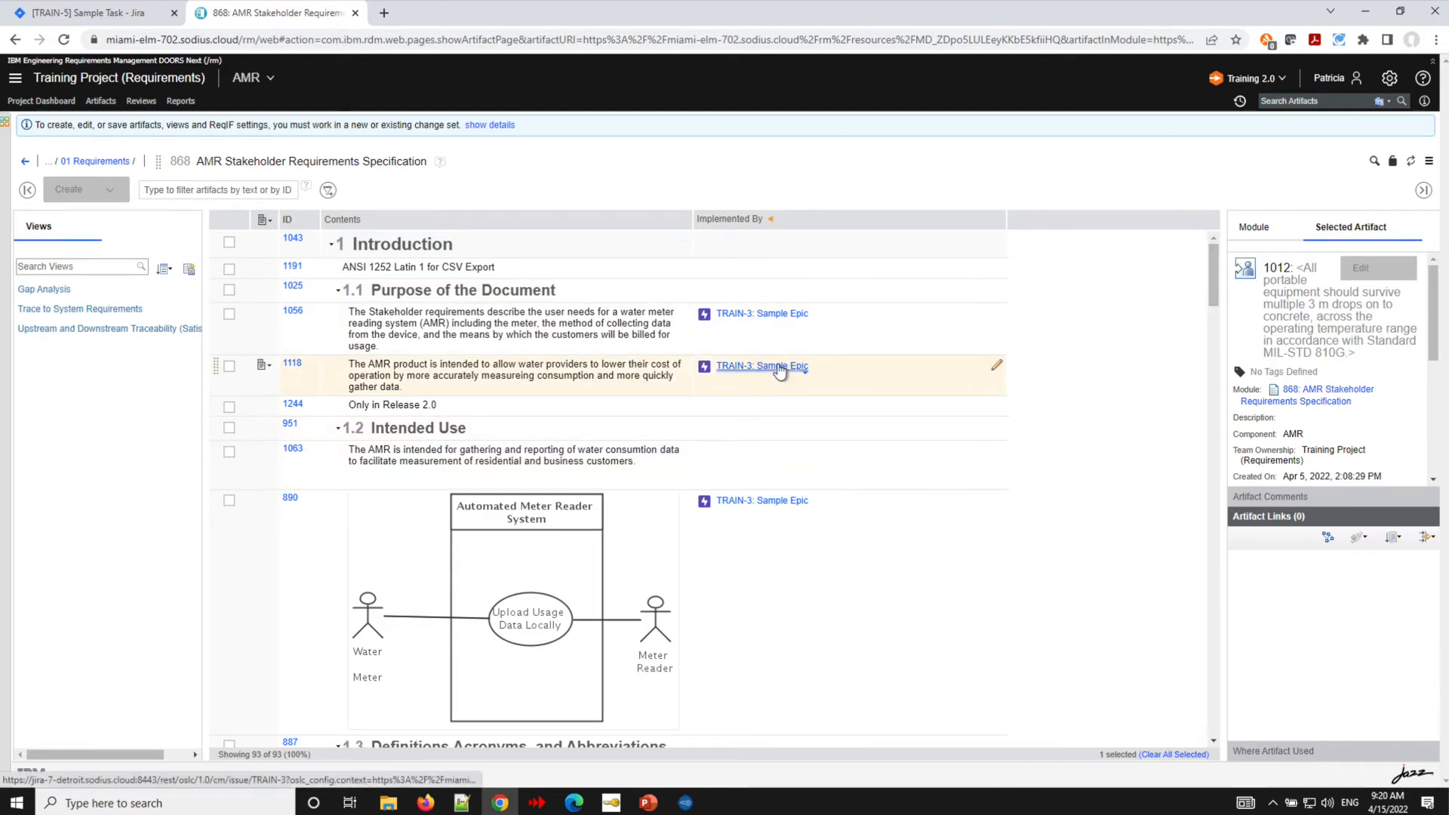
{"action": "mouse_move", "coordinate": [781, 369]}
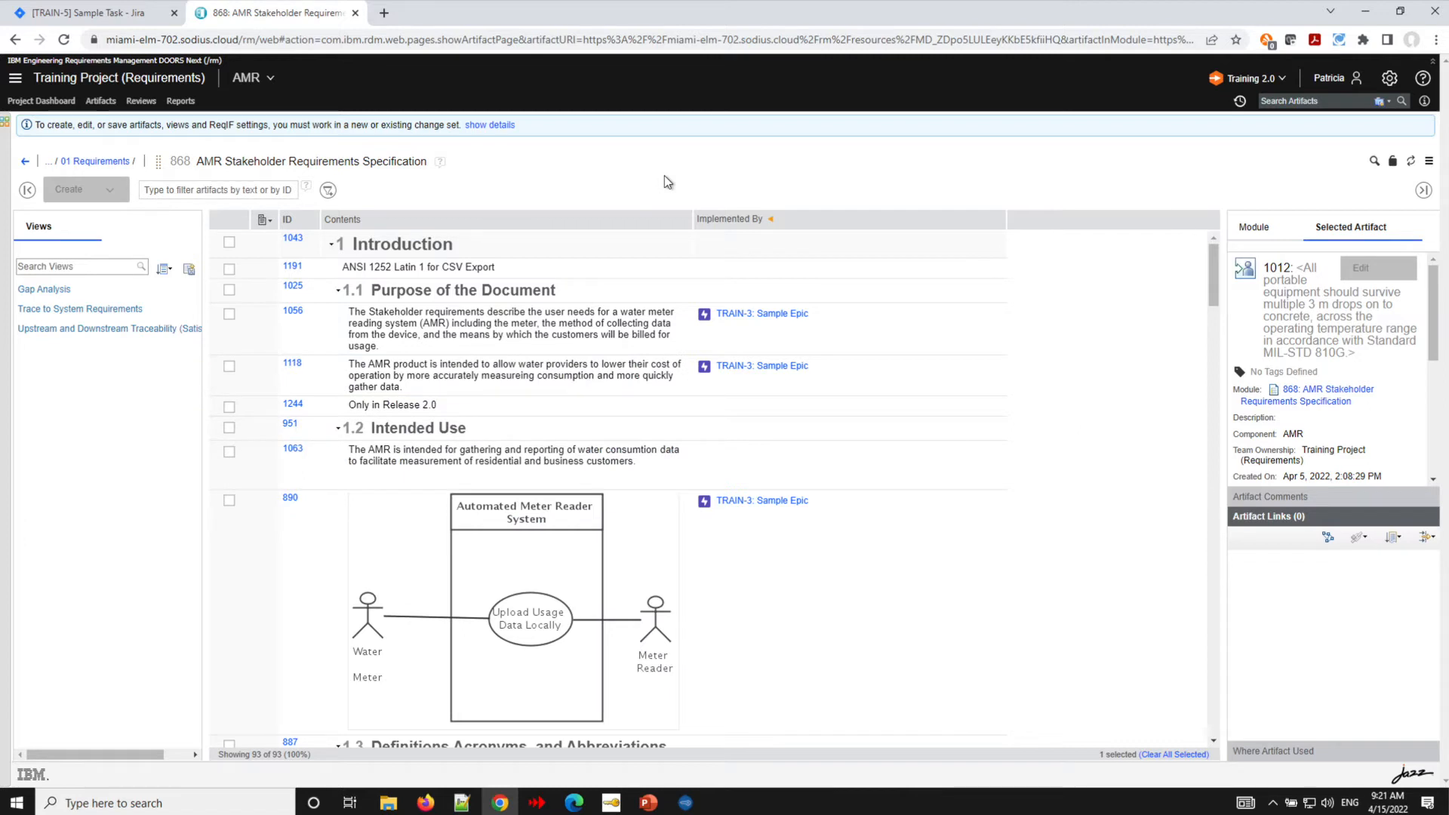
- In the Jira tab, set the Sample Task issue's Fix Version to Release 2.0
{"action": "left_click", "coordinate": [87, 14]}
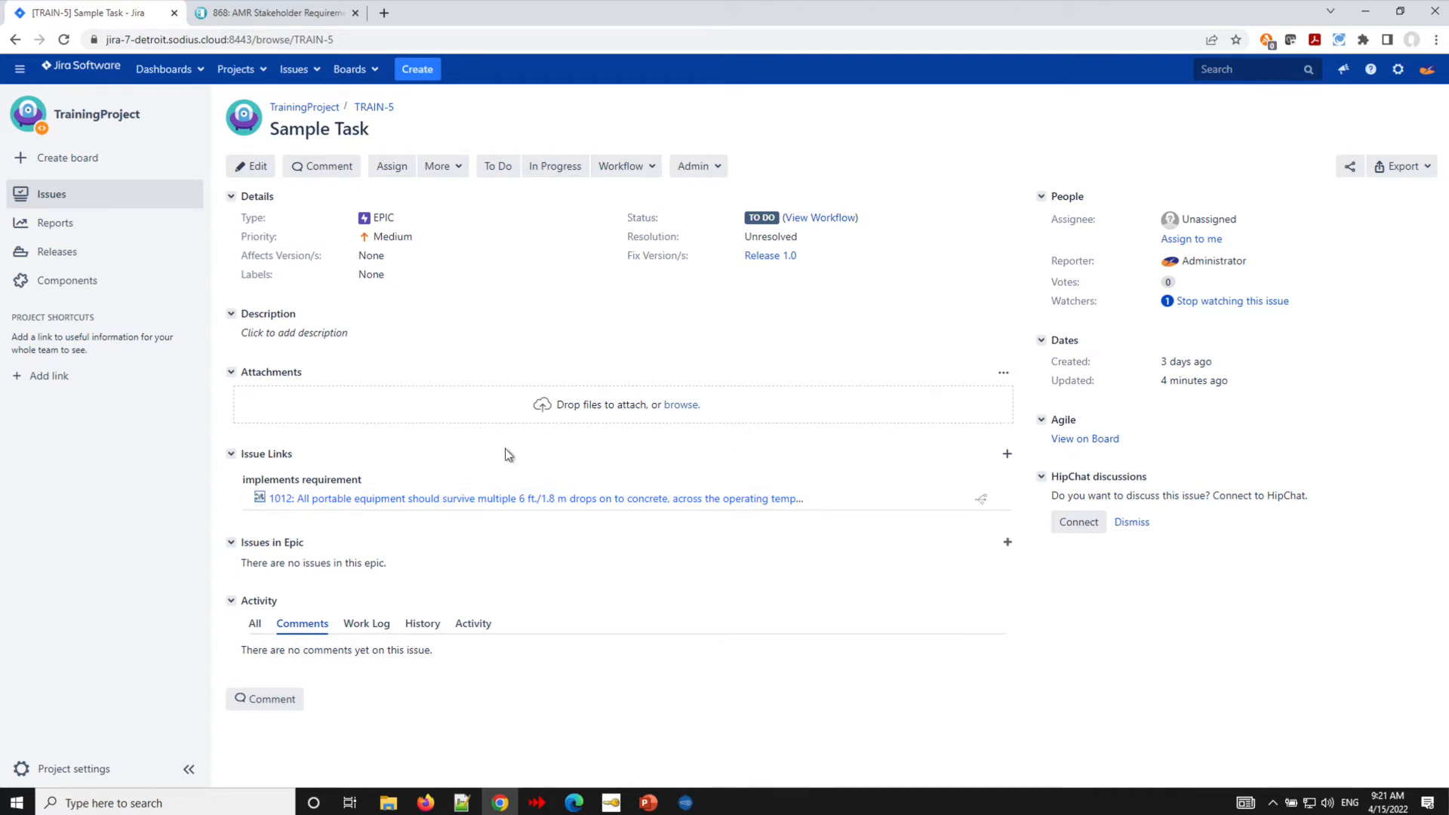
{"action": "left_click", "coordinate": [810, 259]}
{"action": "left_click", "coordinate": [811, 257]}
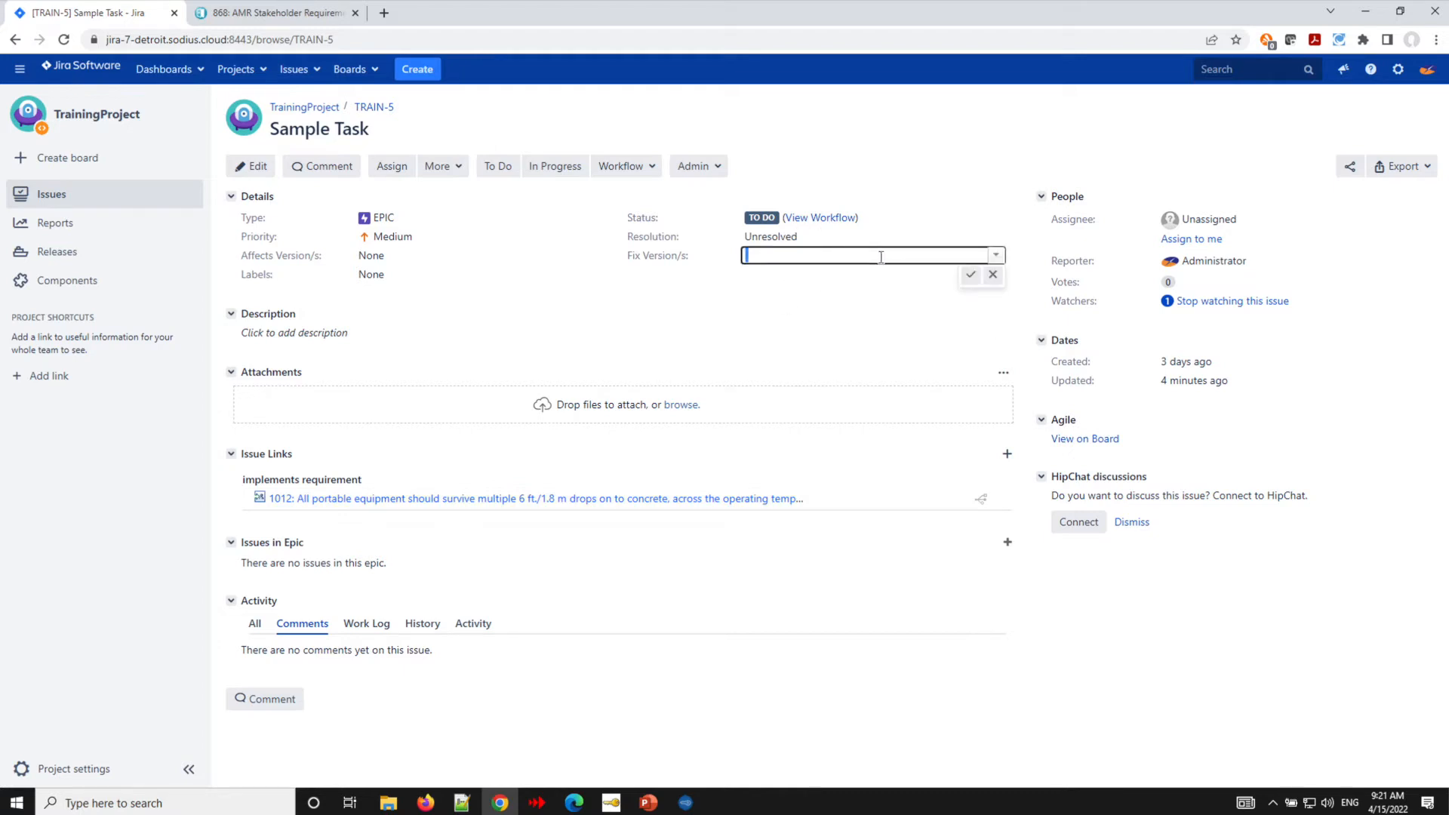
{"action": "left_click", "coordinate": [993, 256]}
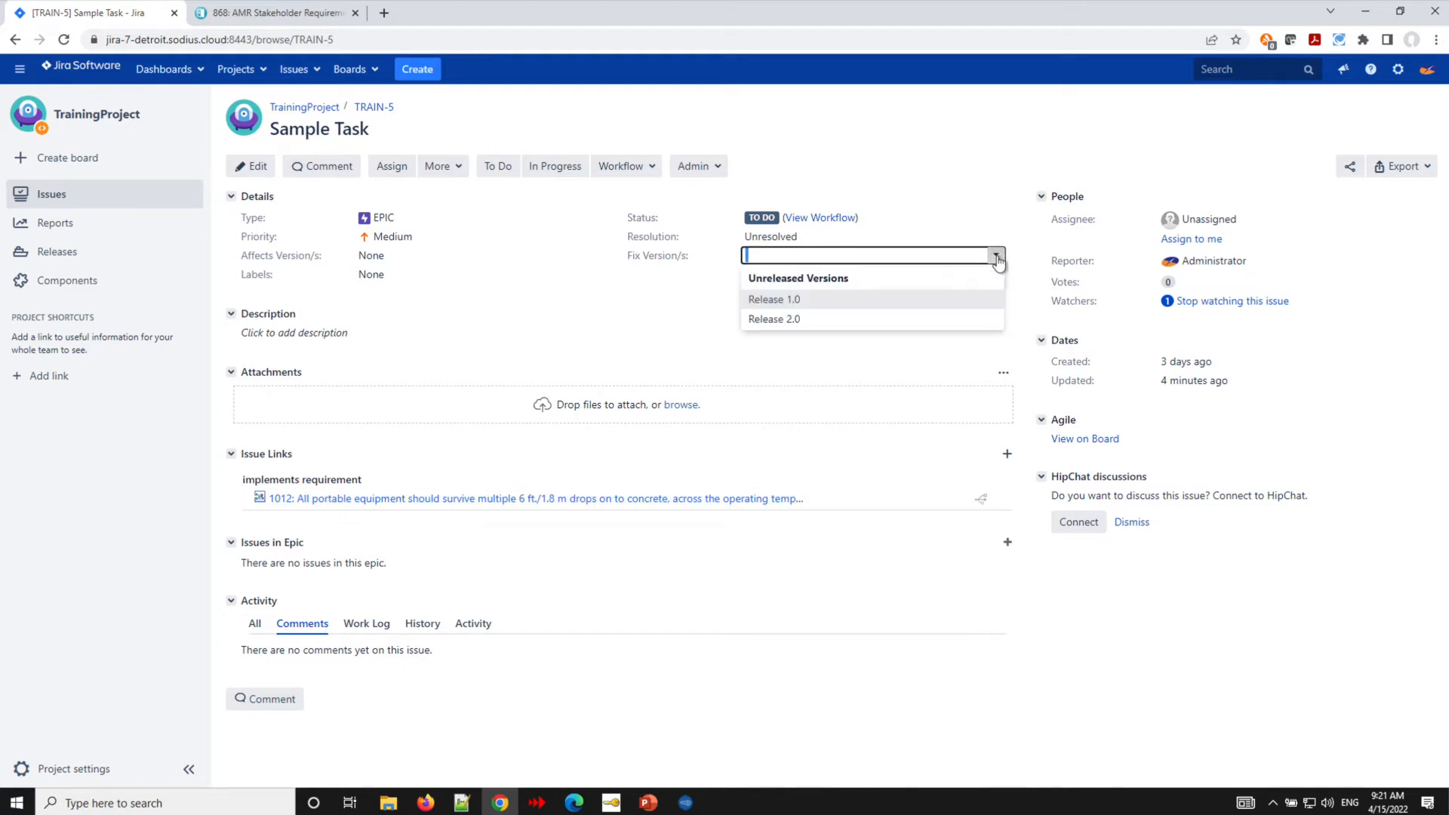
{"action": "left_click", "coordinate": [784, 324]}
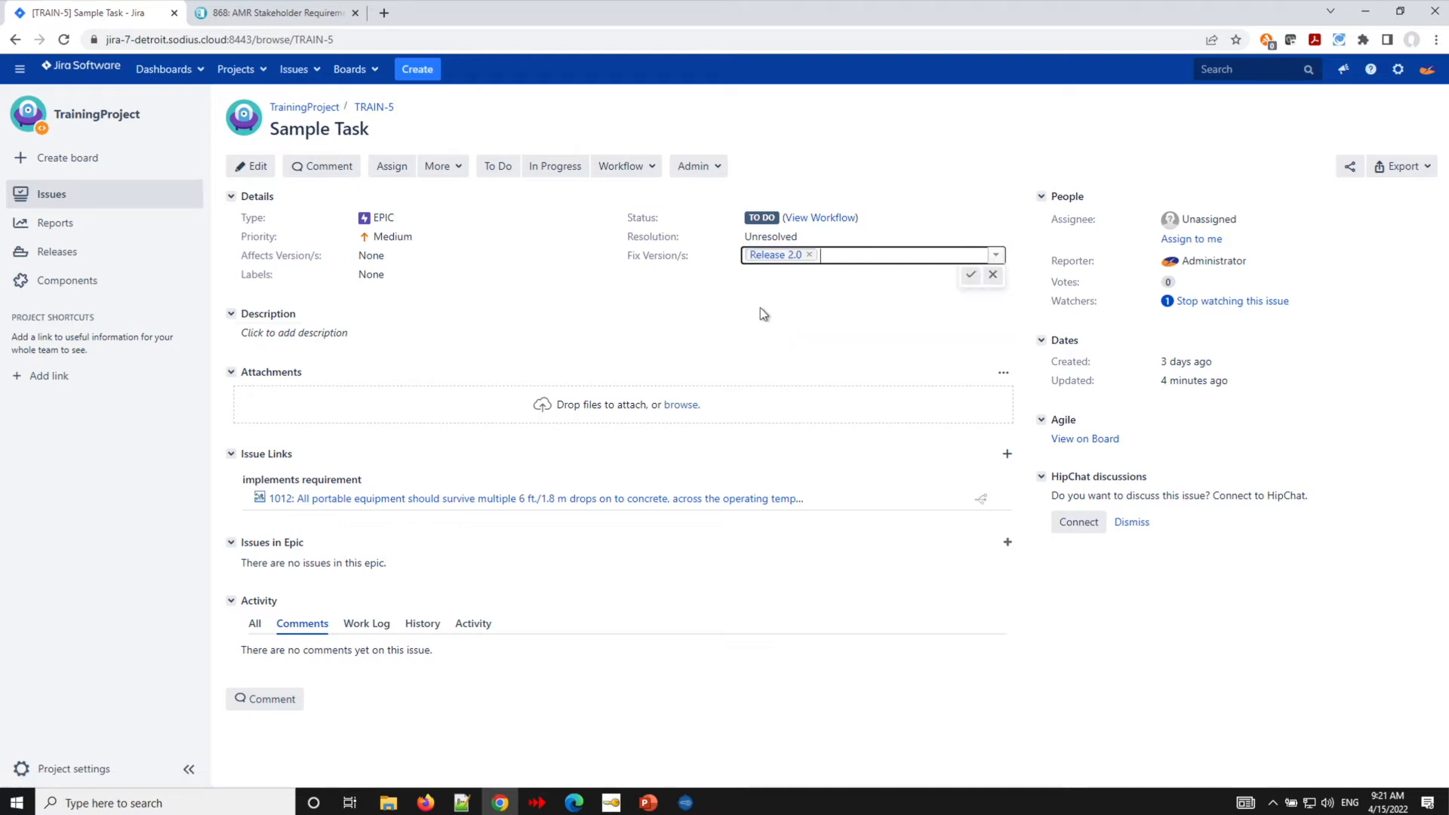
{"action": "left_click", "coordinate": [970, 275]}
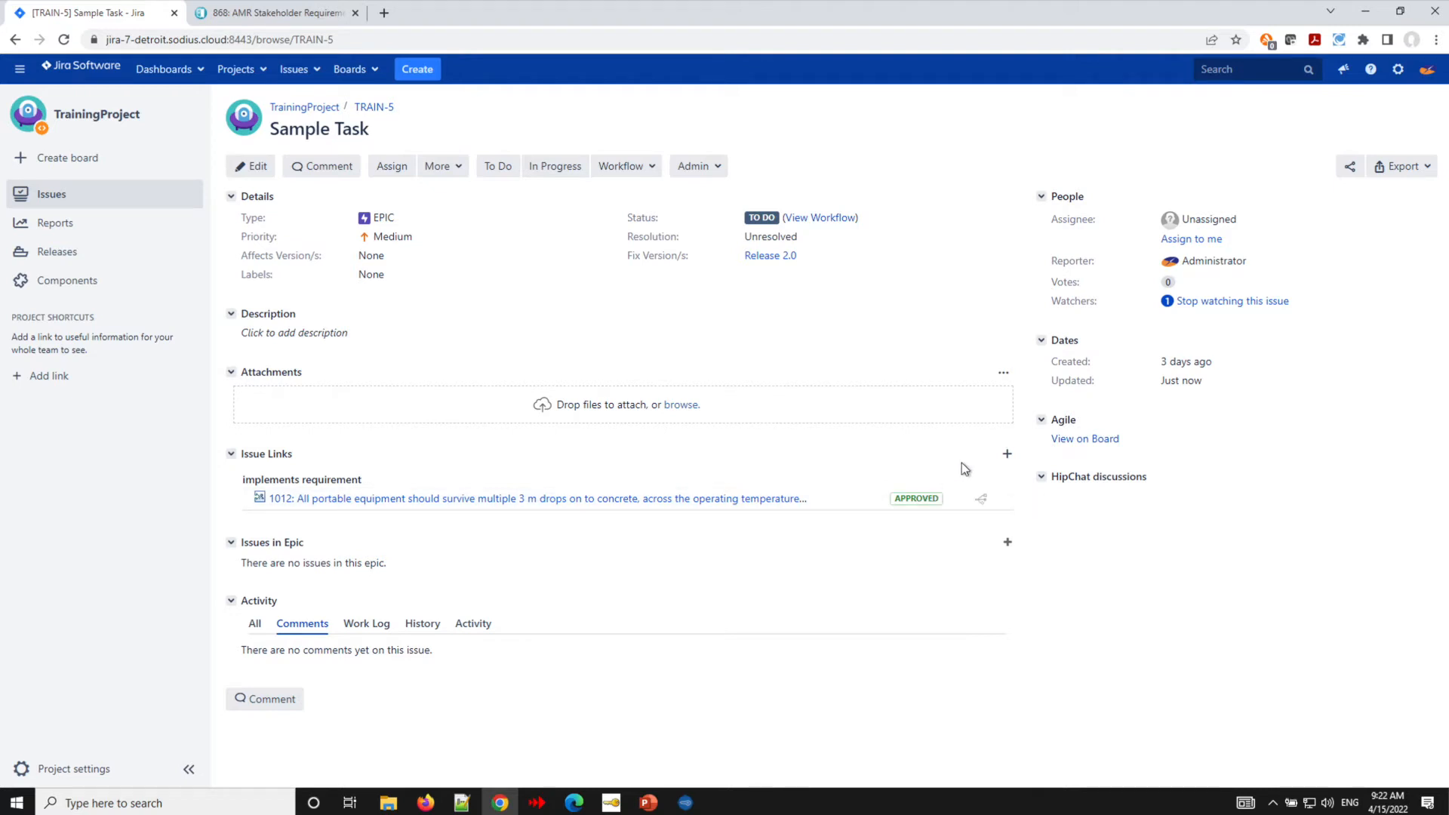
- Preview linked requirement 1012, open it in DOORS Next, and preview its TRAIN-5 link
{"action": "mouse_move", "coordinate": [981, 498]}
{"action": "mouse_move", "coordinate": [408, 501]}
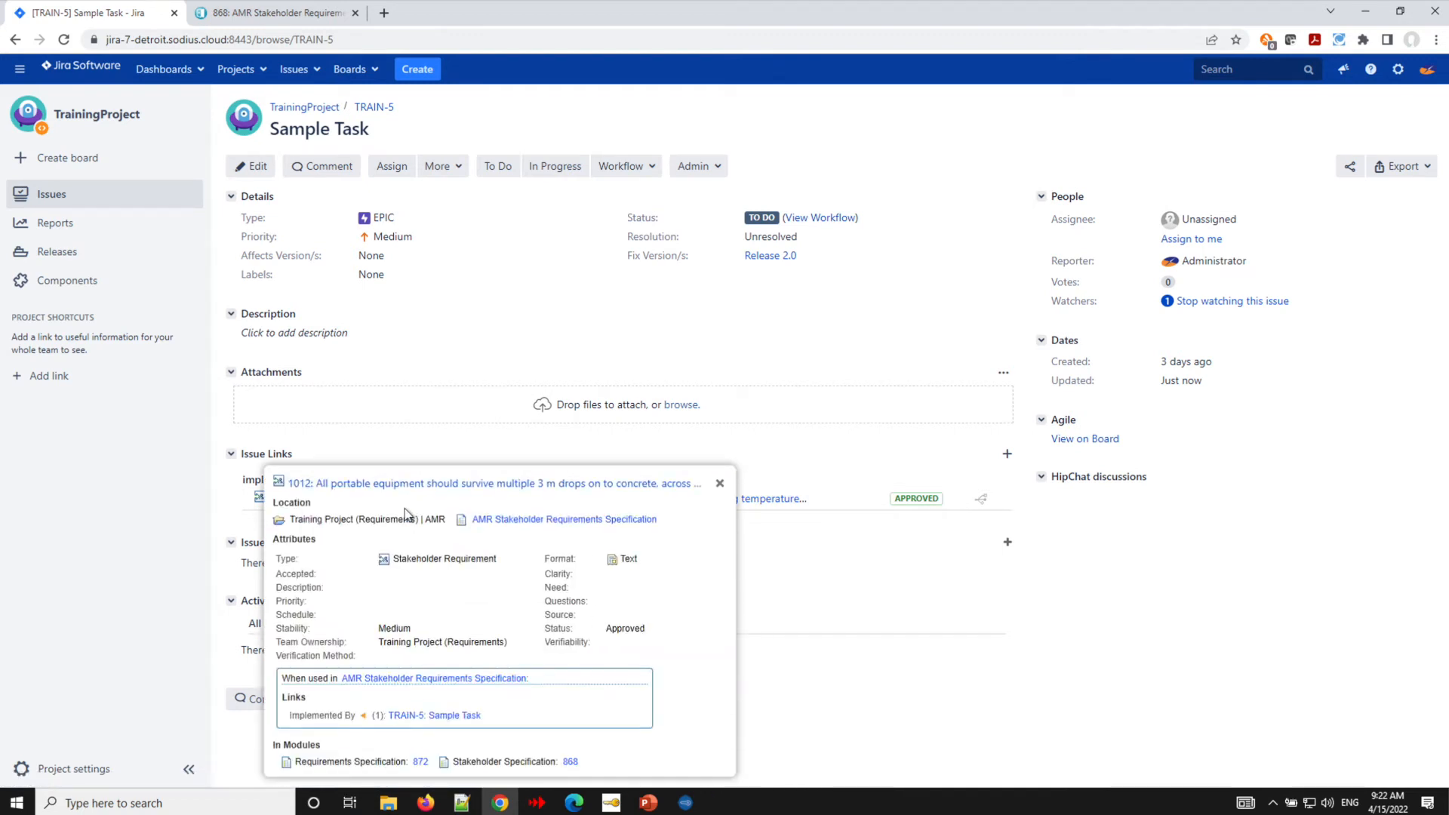
{"action": "left_click", "coordinate": [405, 485]}
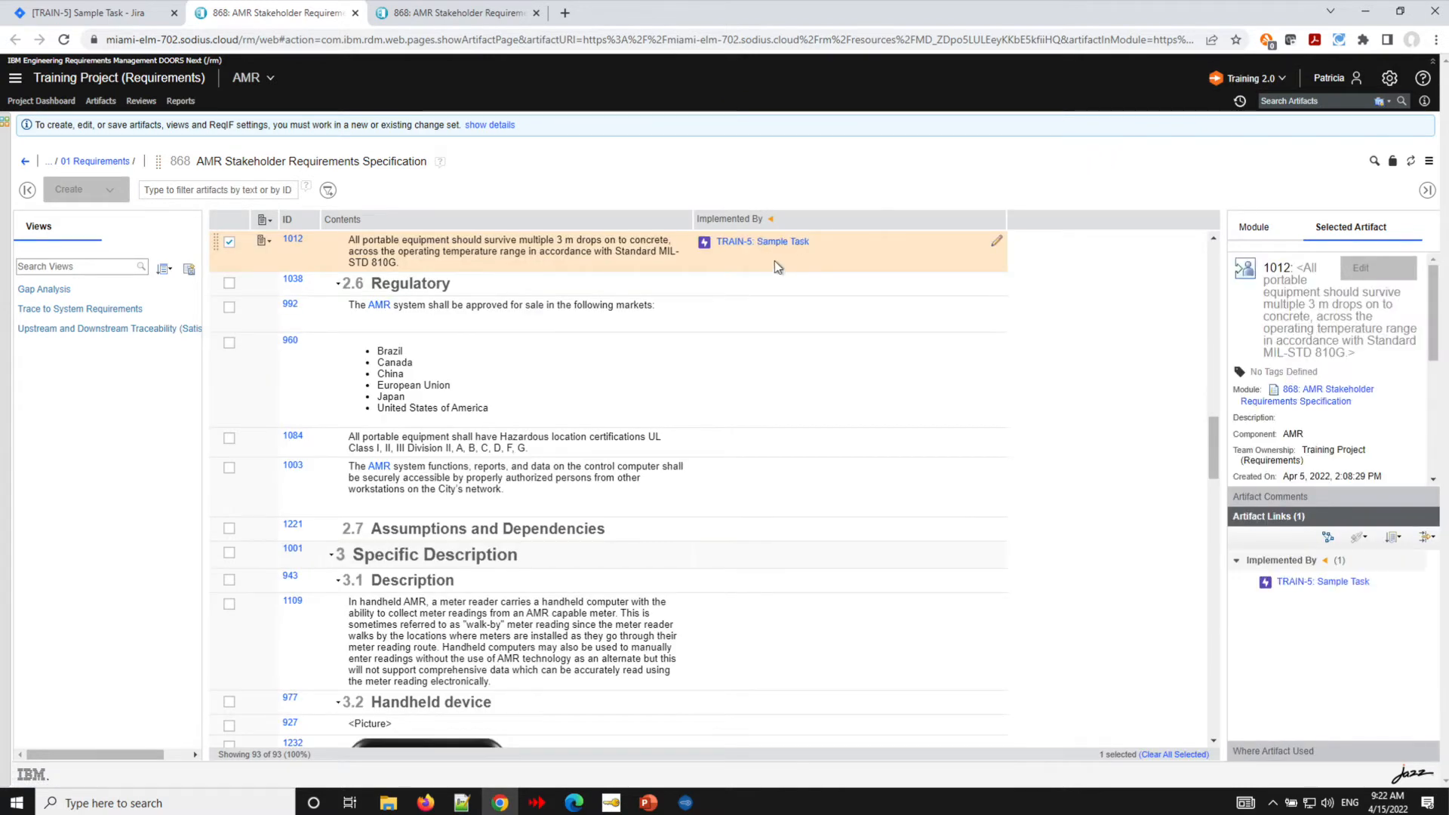
{"action": "mouse_move", "coordinate": [761, 250]}
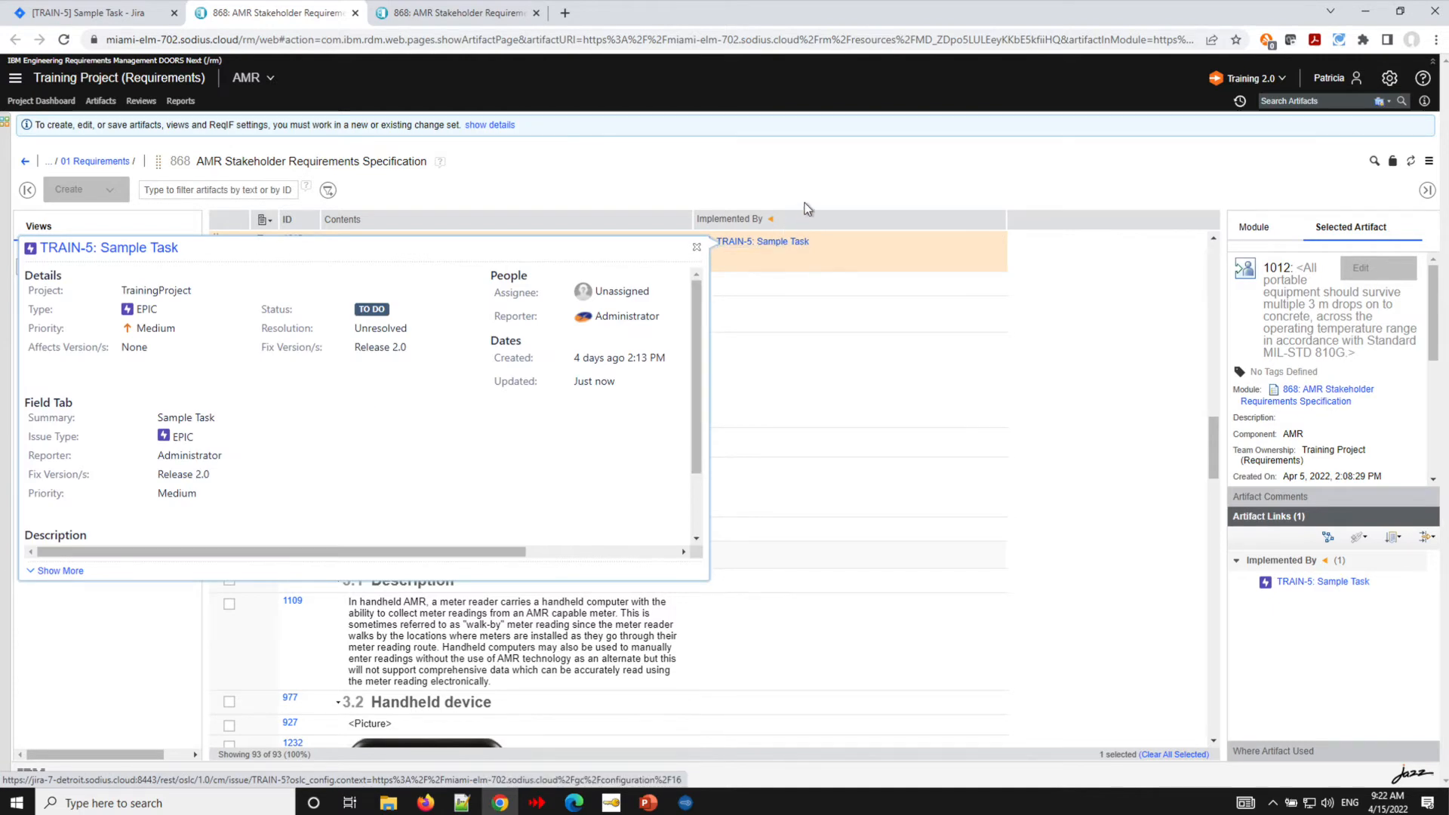
- Switch the global configuration back to Training 1.0
{"action": "left_click", "coordinate": [1283, 80]}
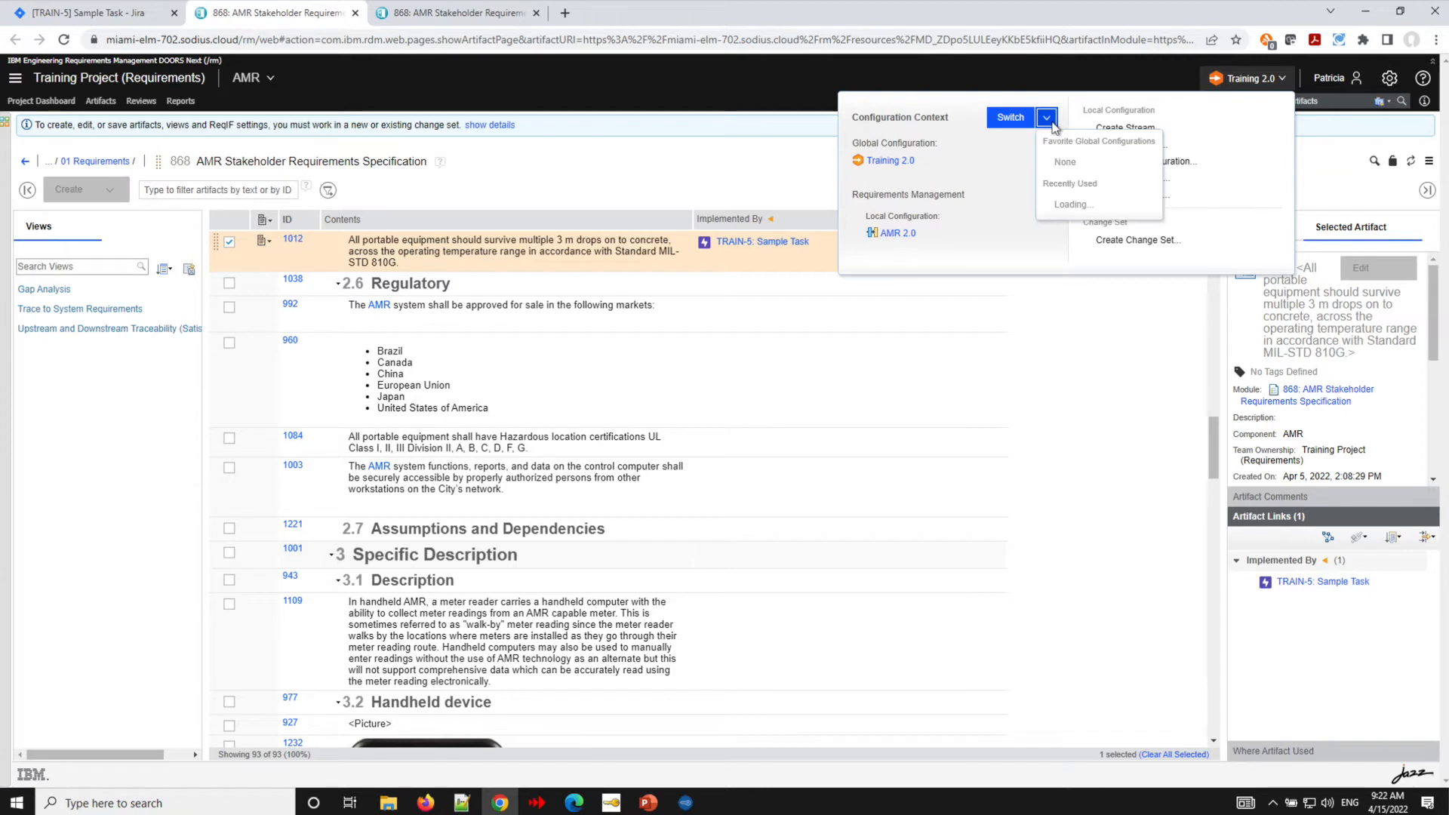
{"action": "left_click", "coordinate": [1049, 120]}
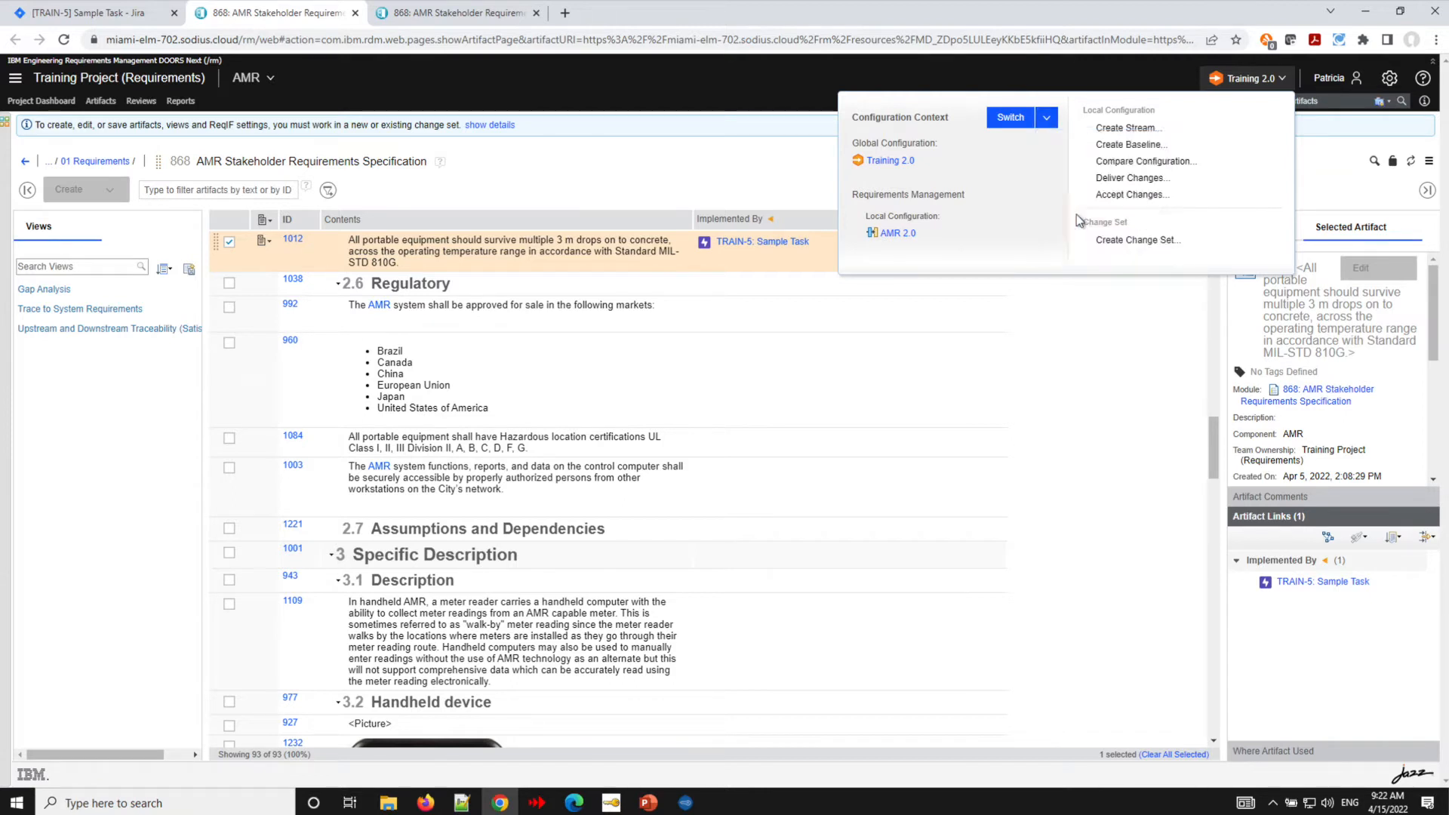
{"action": "left_click", "coordinate": [1077, 216]}
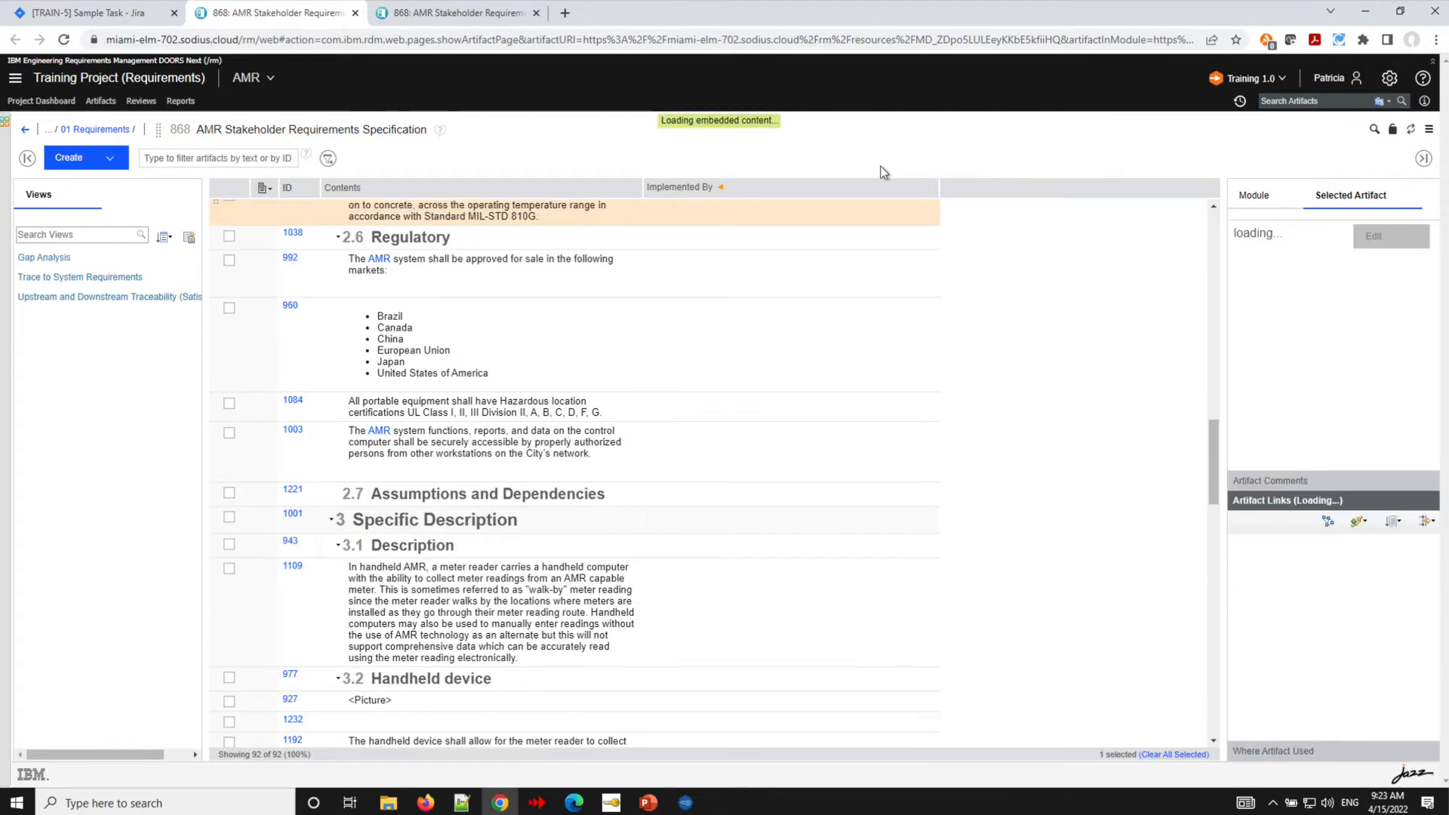
{"action": "scroll", "coordinate": [722, 223], "scroll_direction": "up", "scroll_amount": 3}
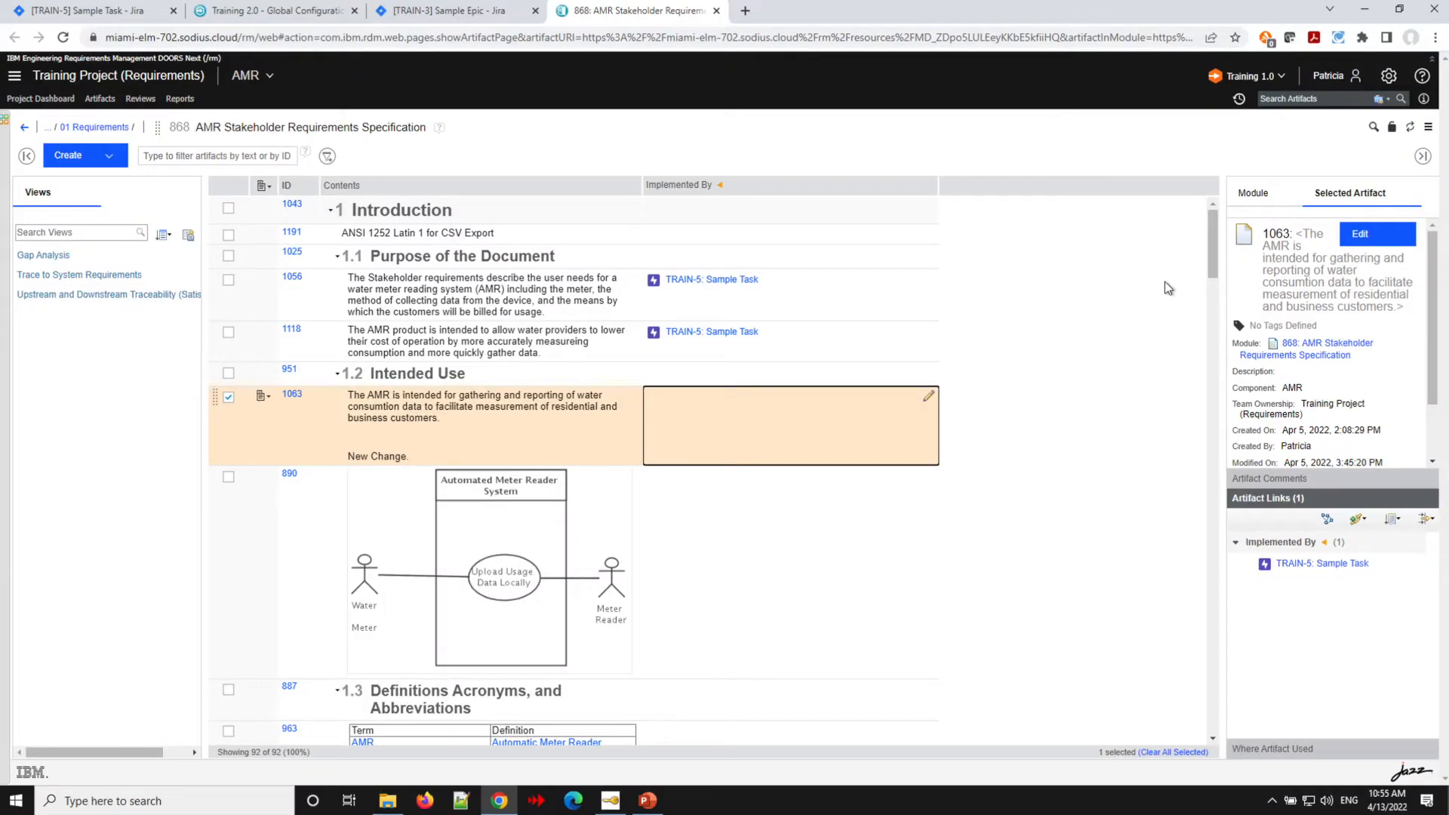
- Link requirement 1063 as Implemented By the Jira issue TRAIN-1, Check my OSLC Configuration
{"action": "left_click", "coordinate": [1005, 156]}
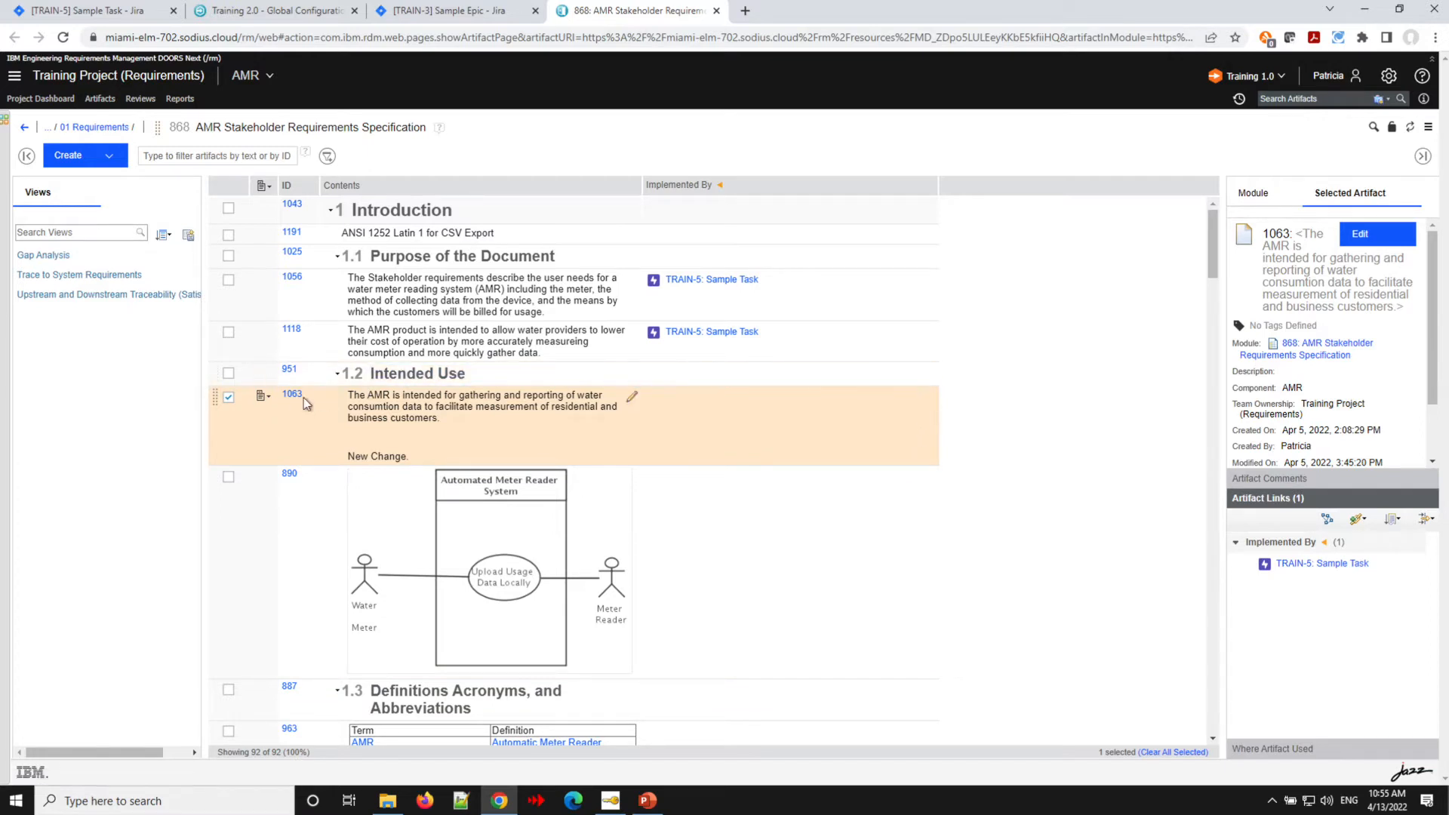
{"action": "left_click", "coordinate": [269, 399]}
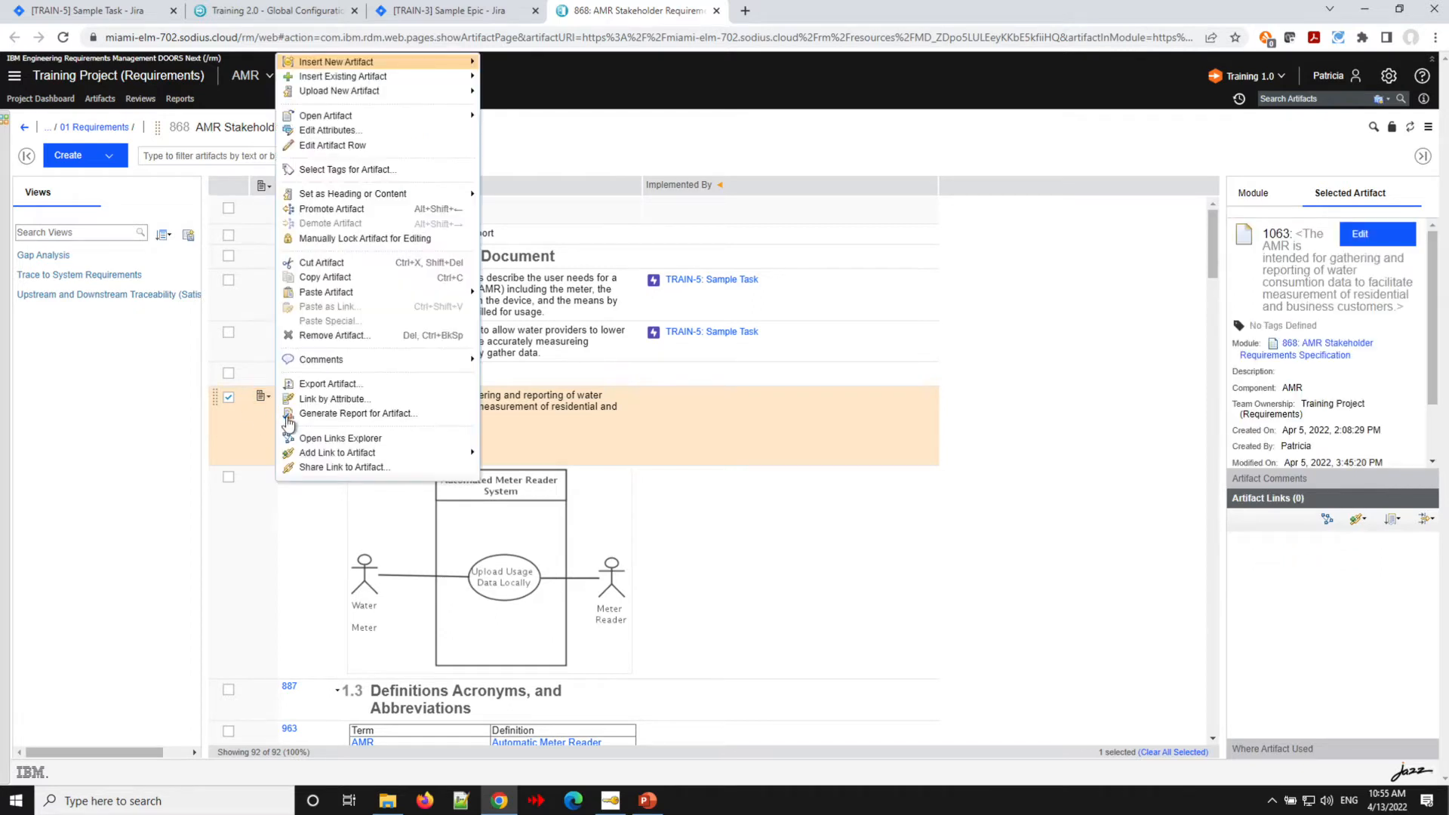
{"action": "mouse_move", "coordinate": [344, 455]}
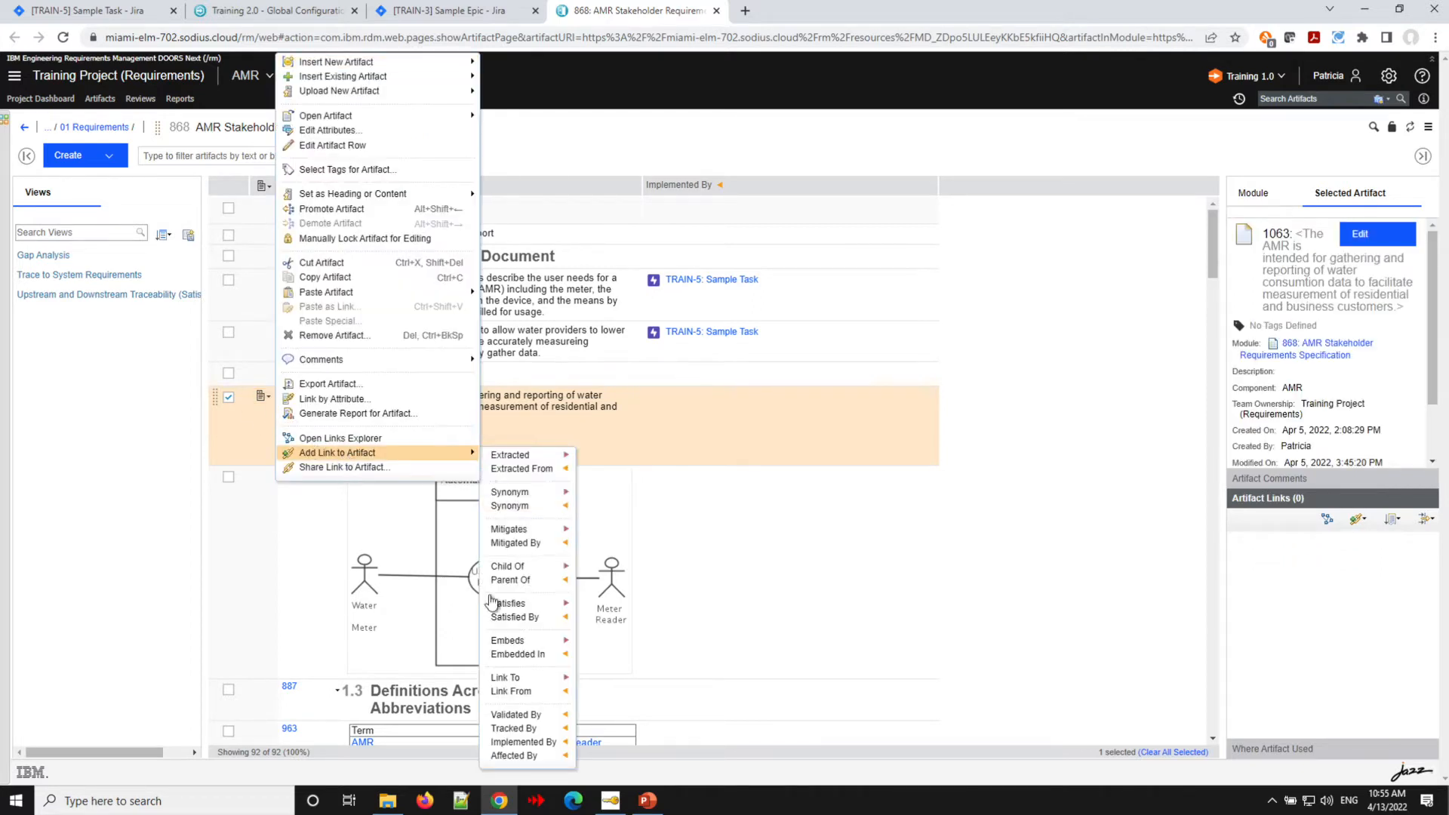
{"action": "left_click", "coordinate": [523, 742]}
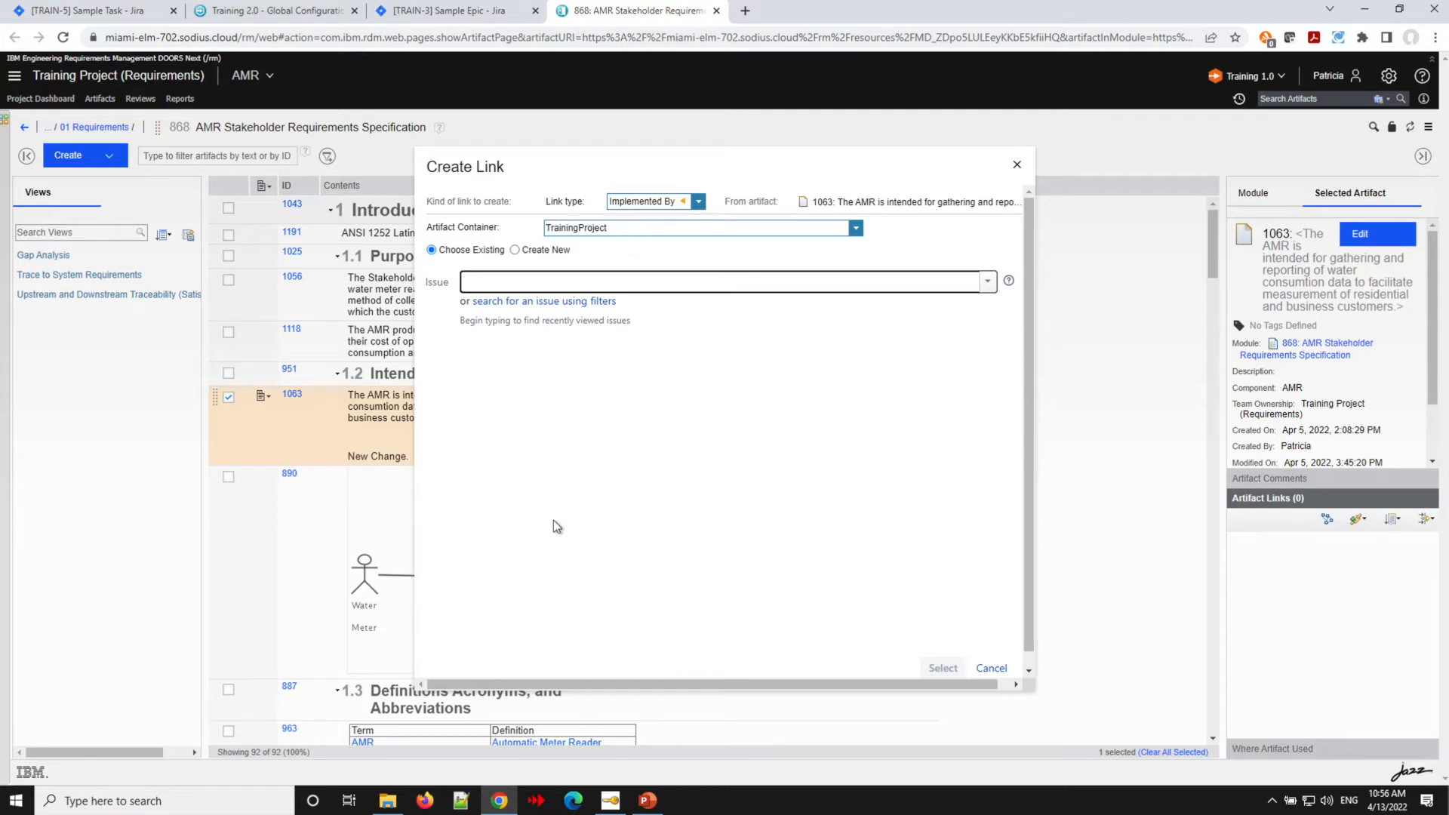
{"action": "type", "text": "train"}
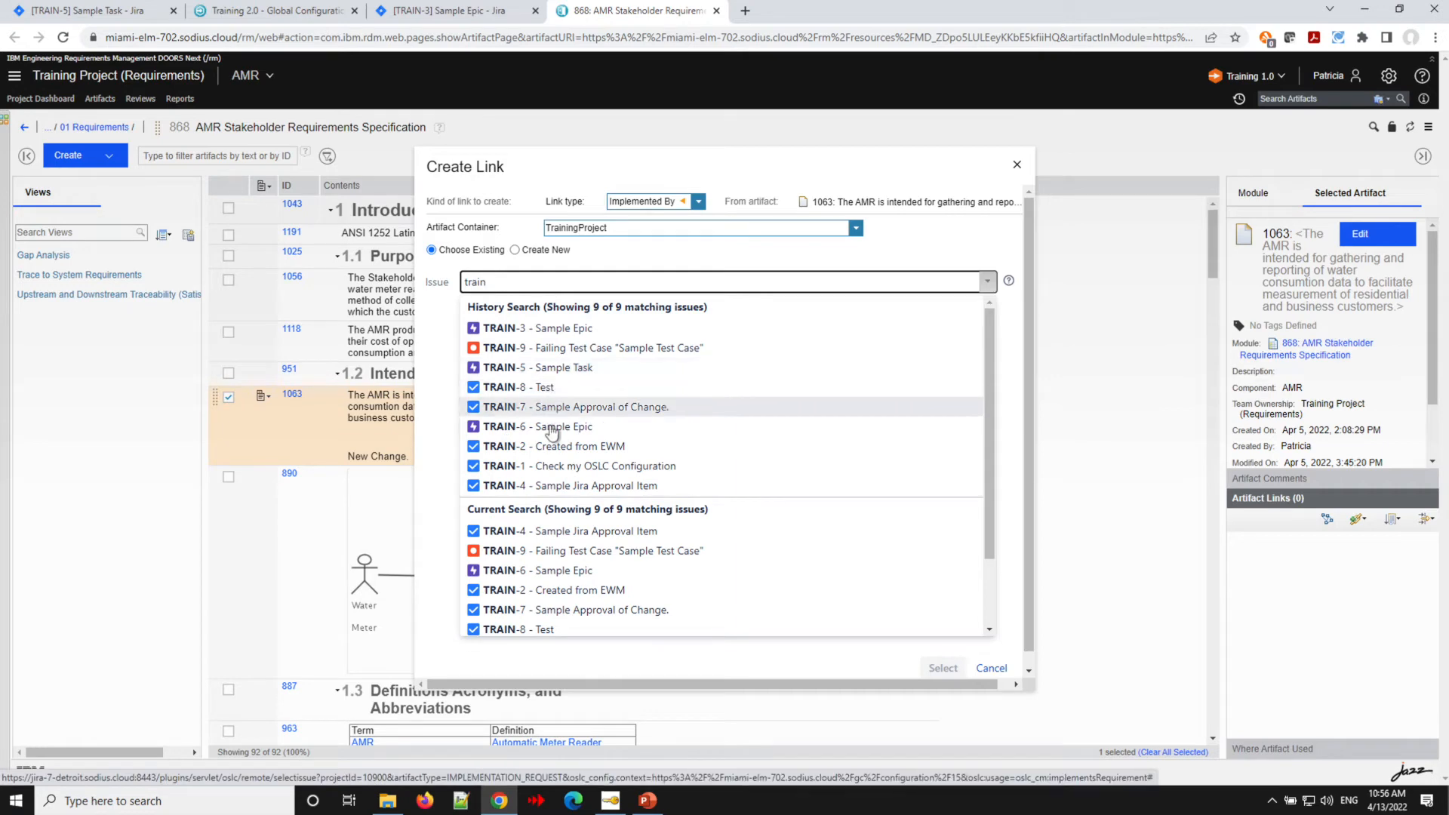
{"action": "left_click", "coordinate": [556, 327]}
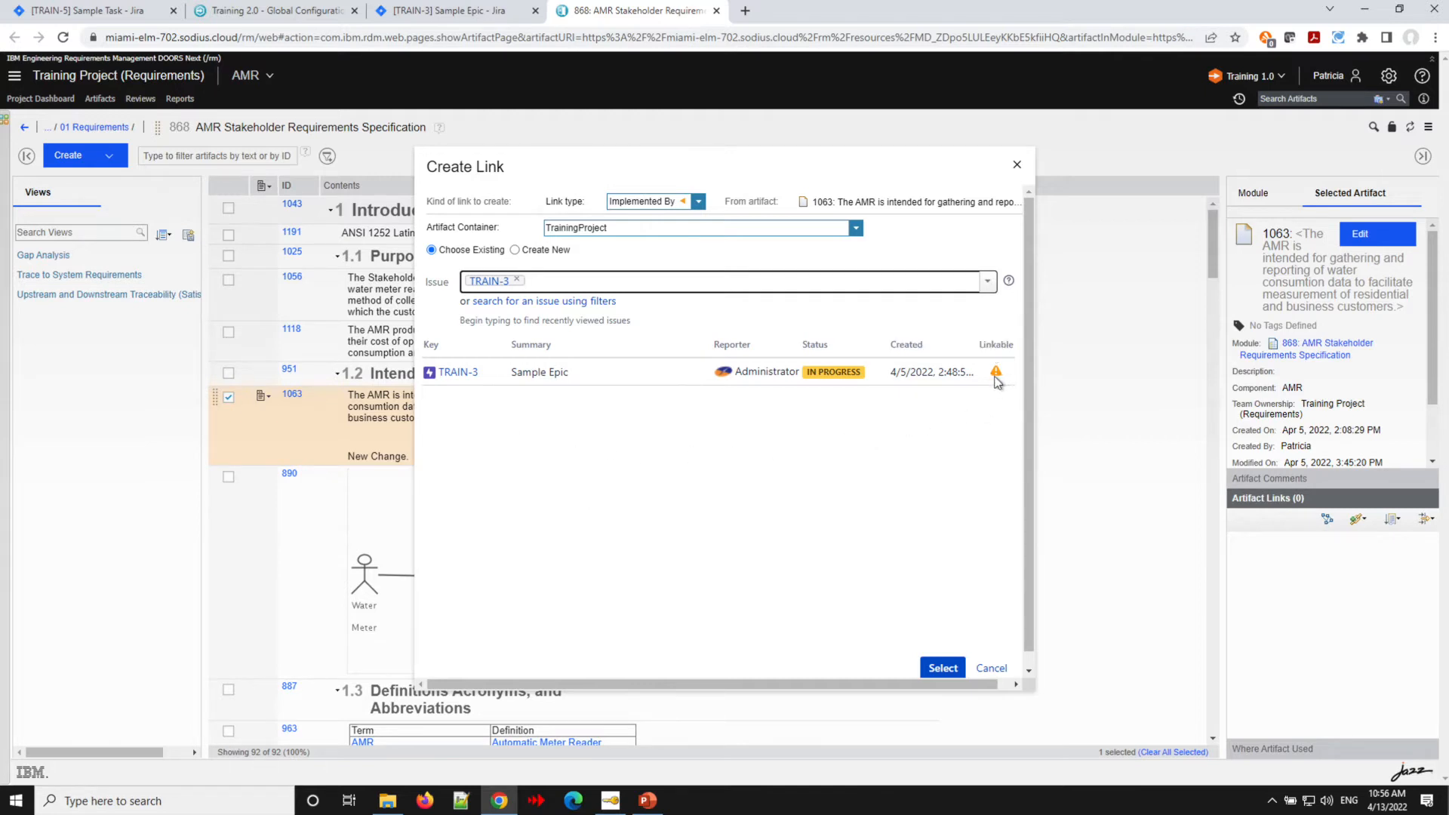
{"action": "type", "text": "ra"}
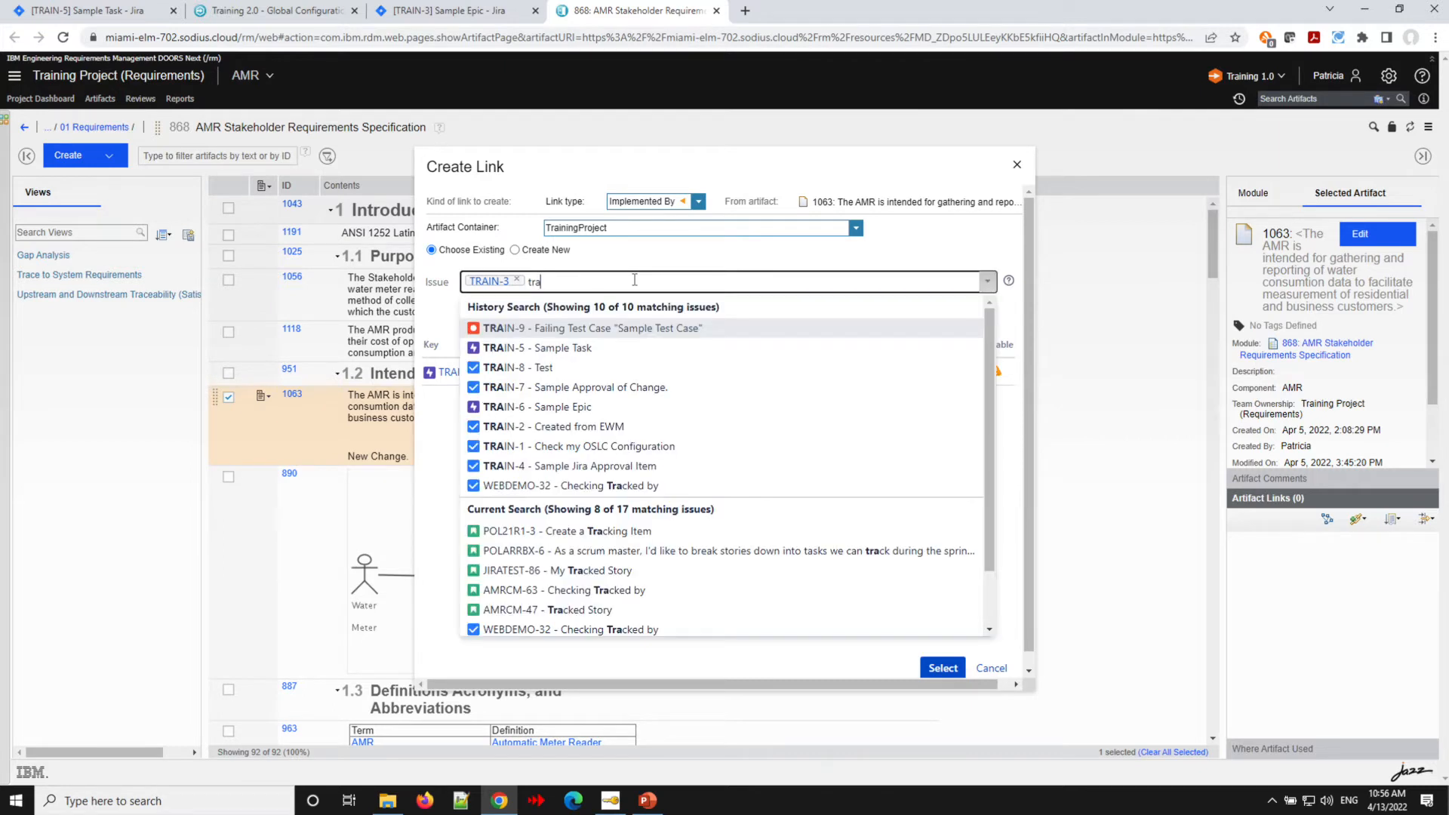
{"action": "left_click", "coordinate": [519, 446]}
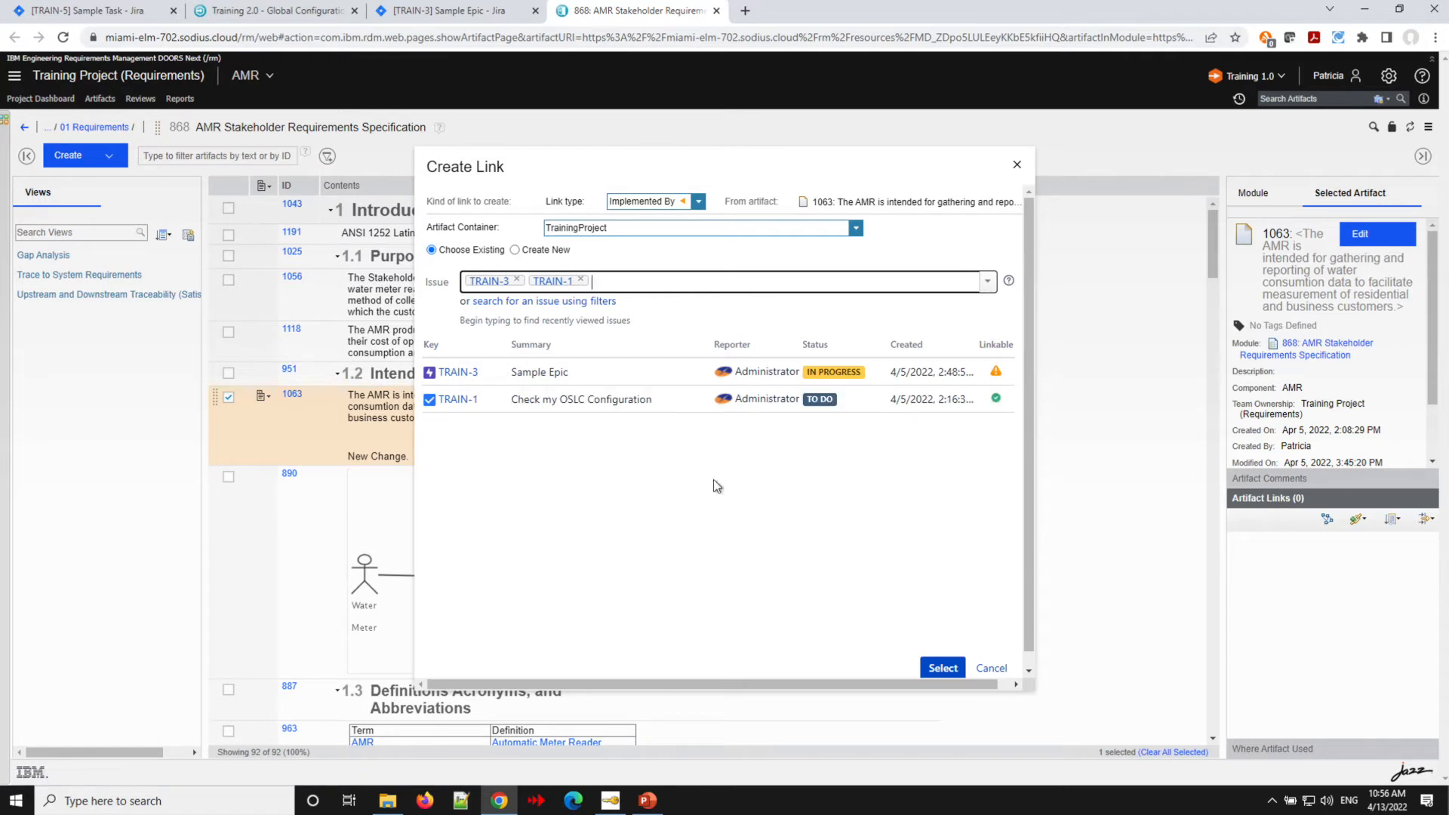
{"action": "mouse_move", "coordinate": [1002, 405]}
{"action": "left_click", "coordinate": [517, 280]}
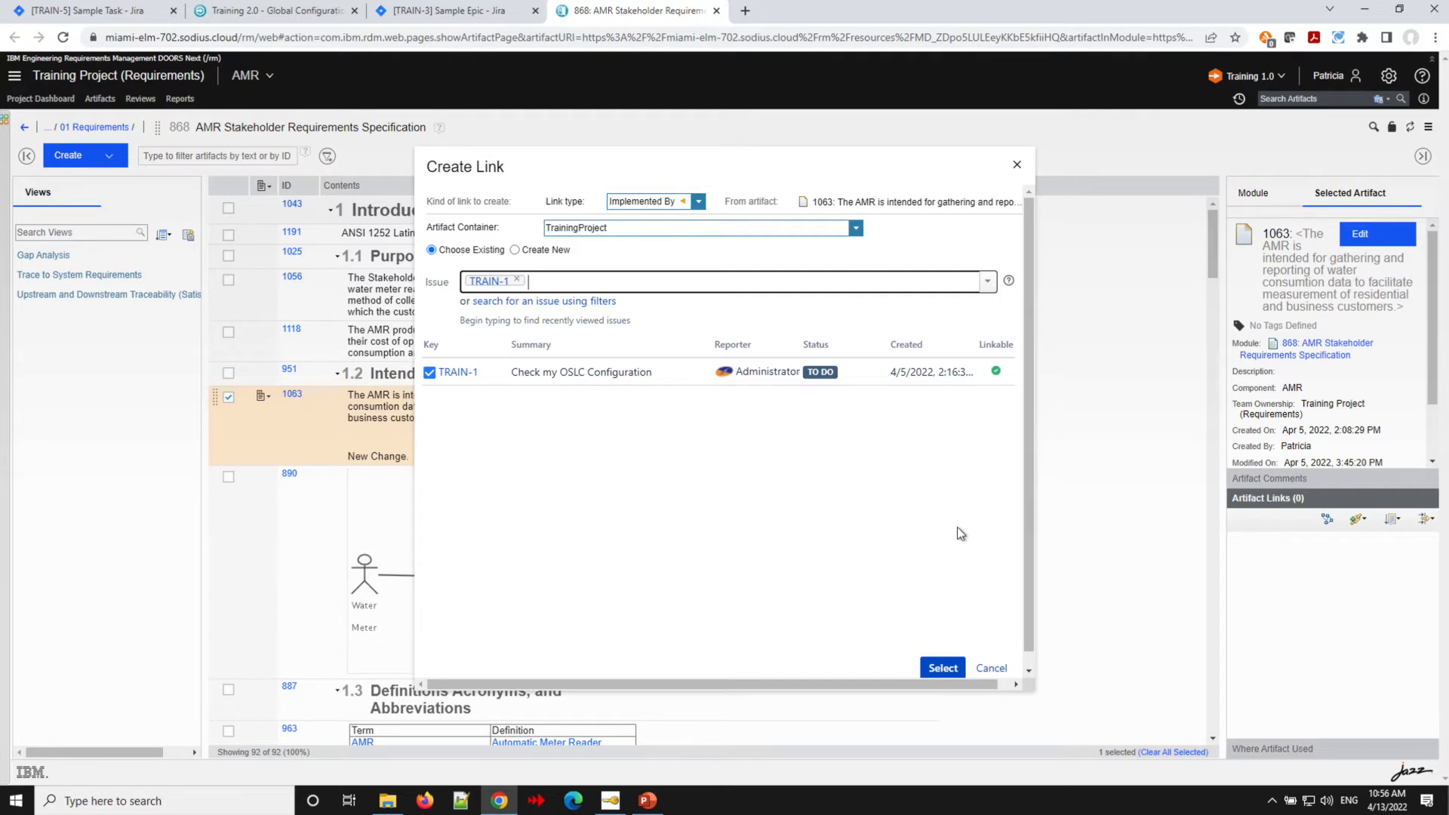
{"action": "left_click", "coordinate": [941, 668]}
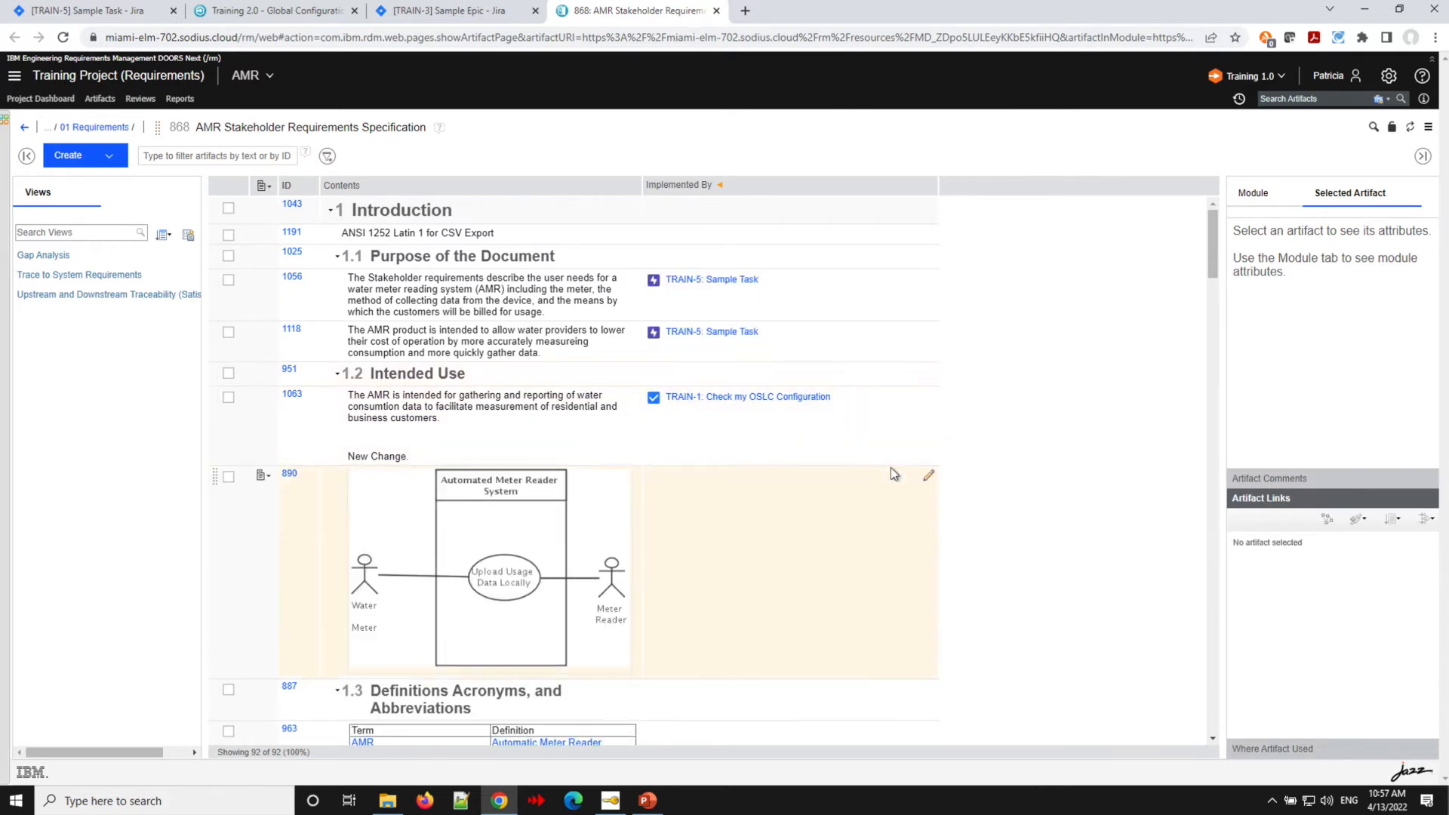
- Link diagram artifact 890 as Implemented By TRAIN-2, Created from EWM, found by filtering issues to Task type
{"action": "left_click", "coordinate": [928, 480]}
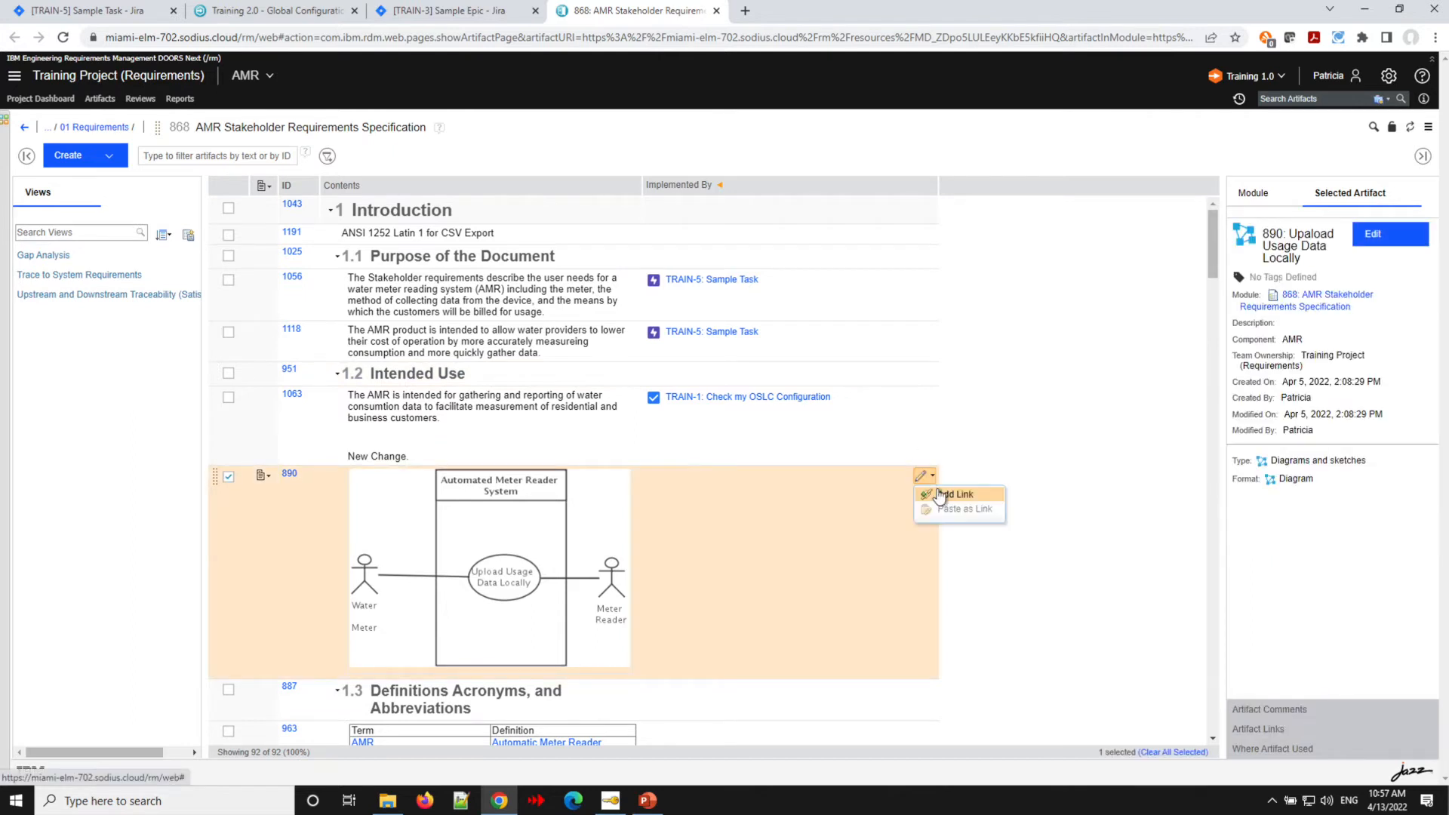
{"action": "left_click", "coordinate": [947, 496]}
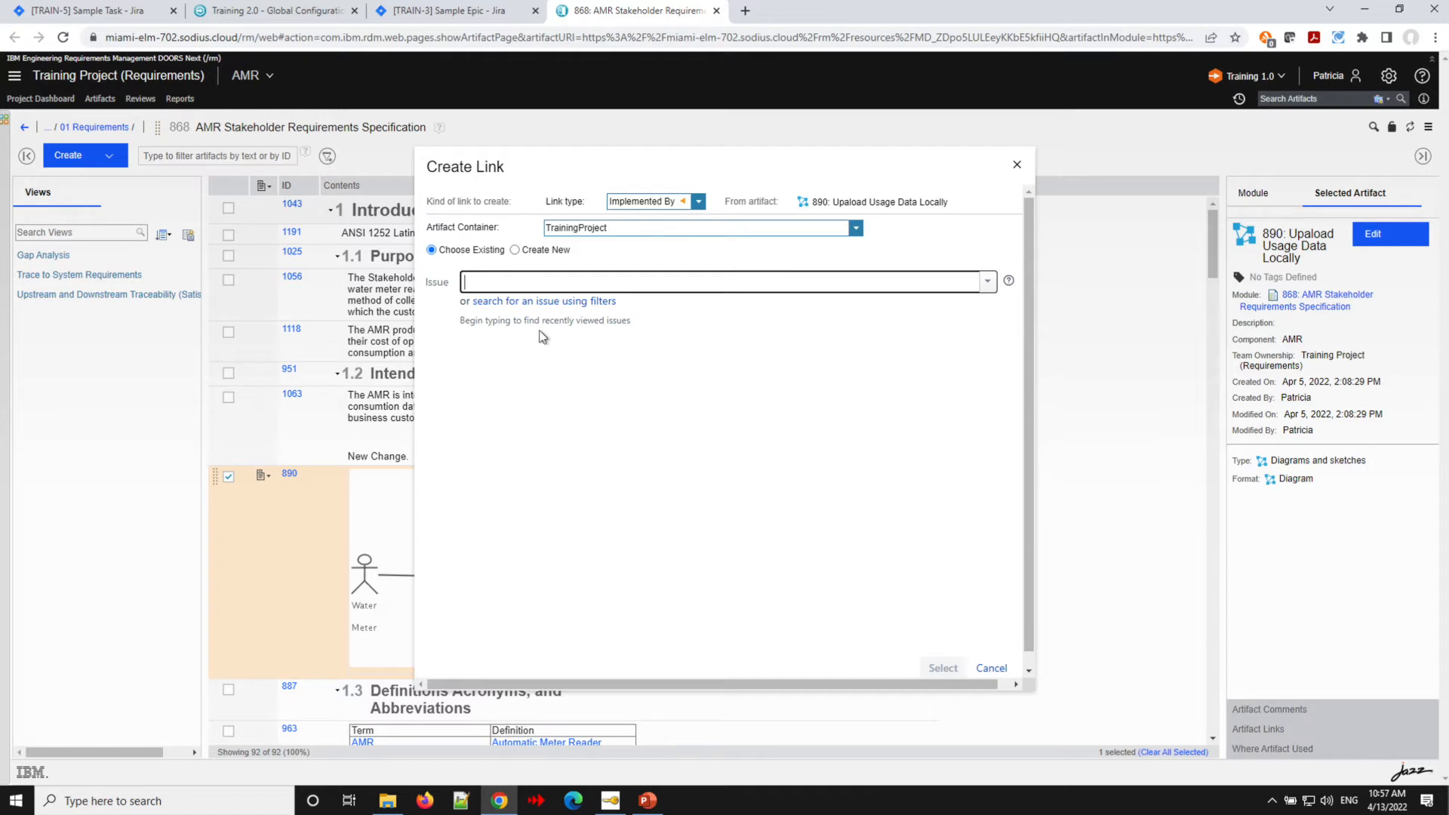
{"action": "left_click", "coordinate": [494, 301]}
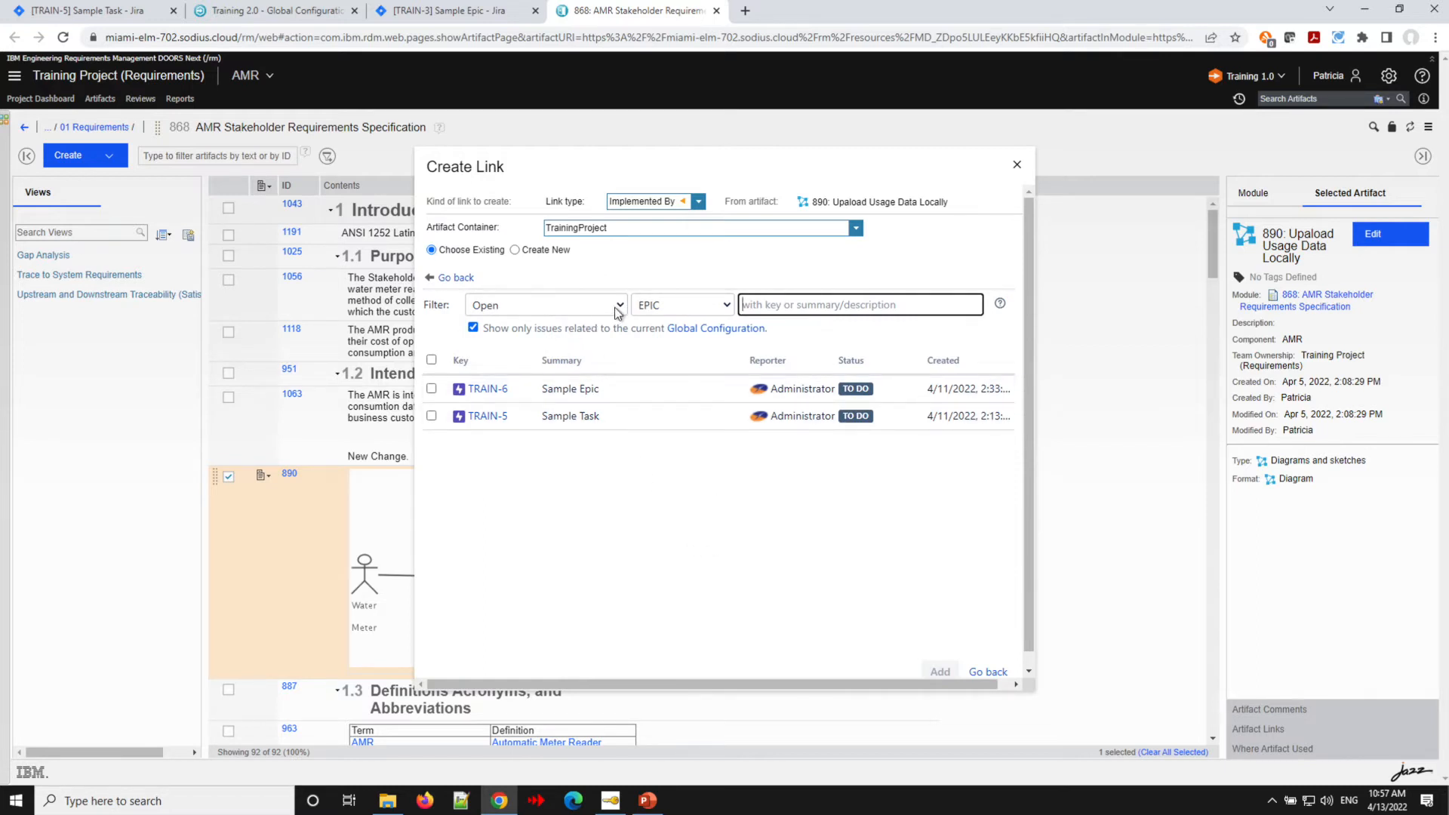
{"action": "left_click", "coordinate": [673, 308]}
{"action": "left_click", "coordinate": [676, 361]}
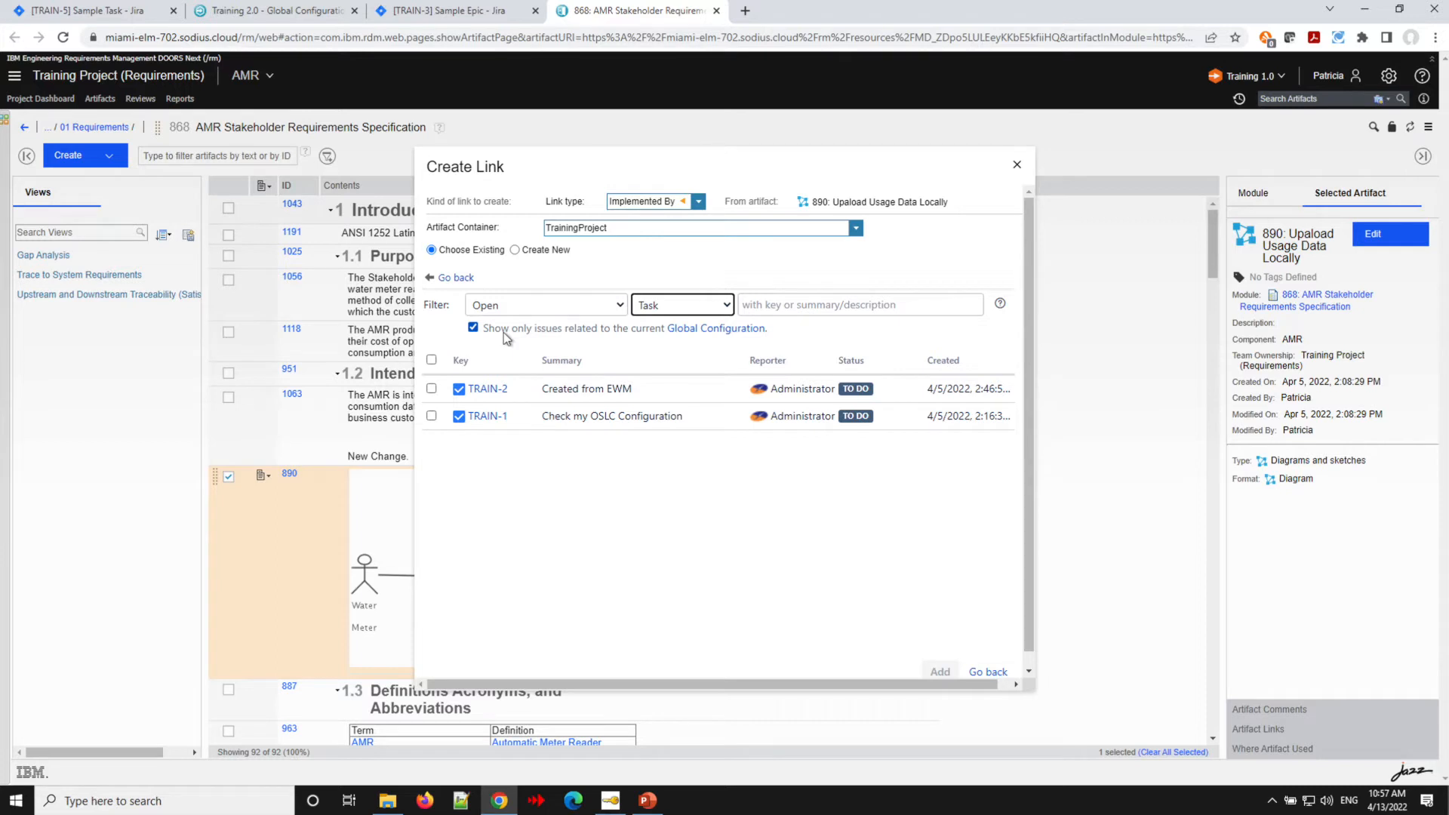
{"action": "left_click", "coordinate": [433, 389]}
{"action": "left_click", "coordinate": [432, 390]}
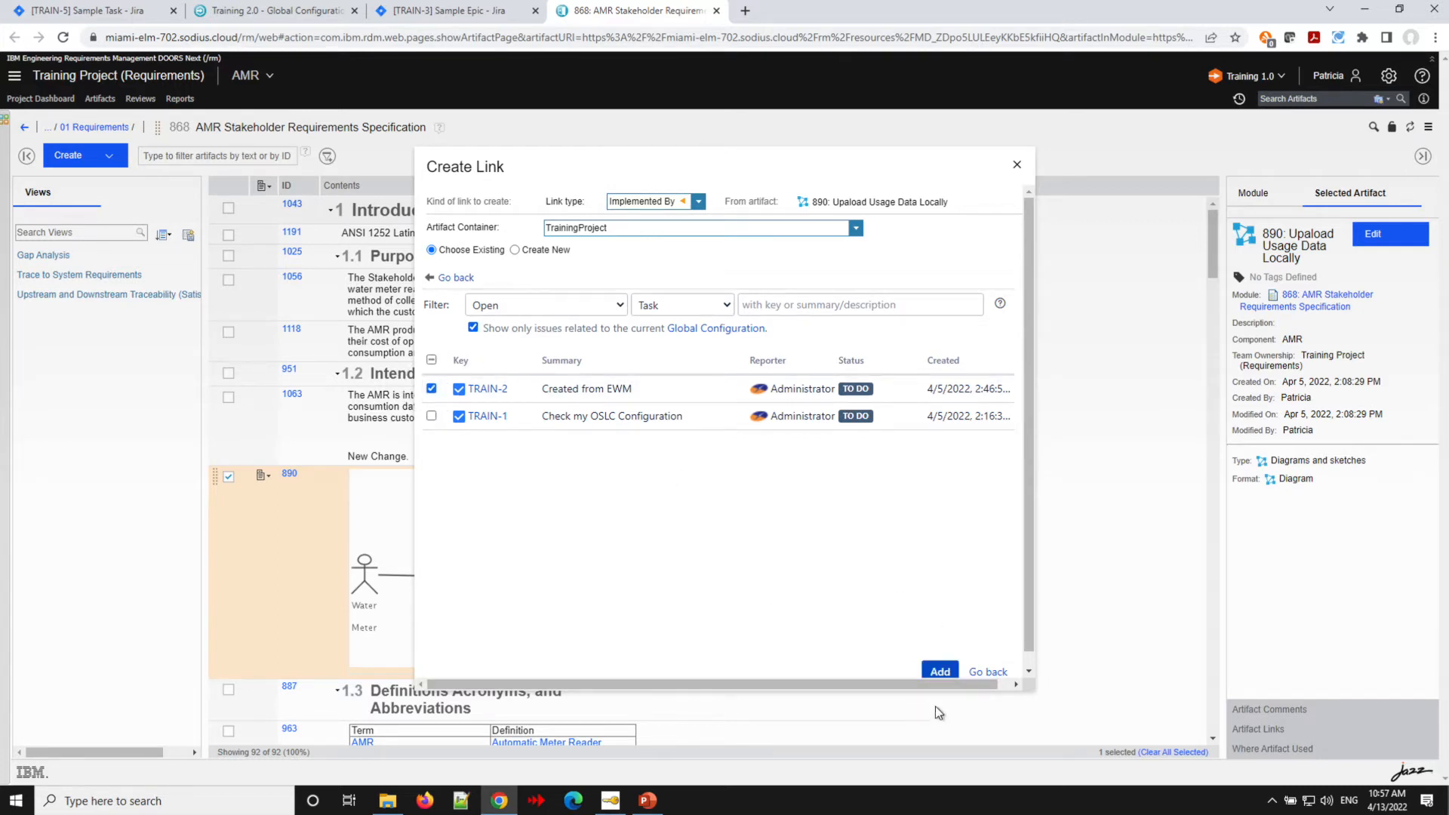
{"action": "left_click", "coordinate": [939, 672]}
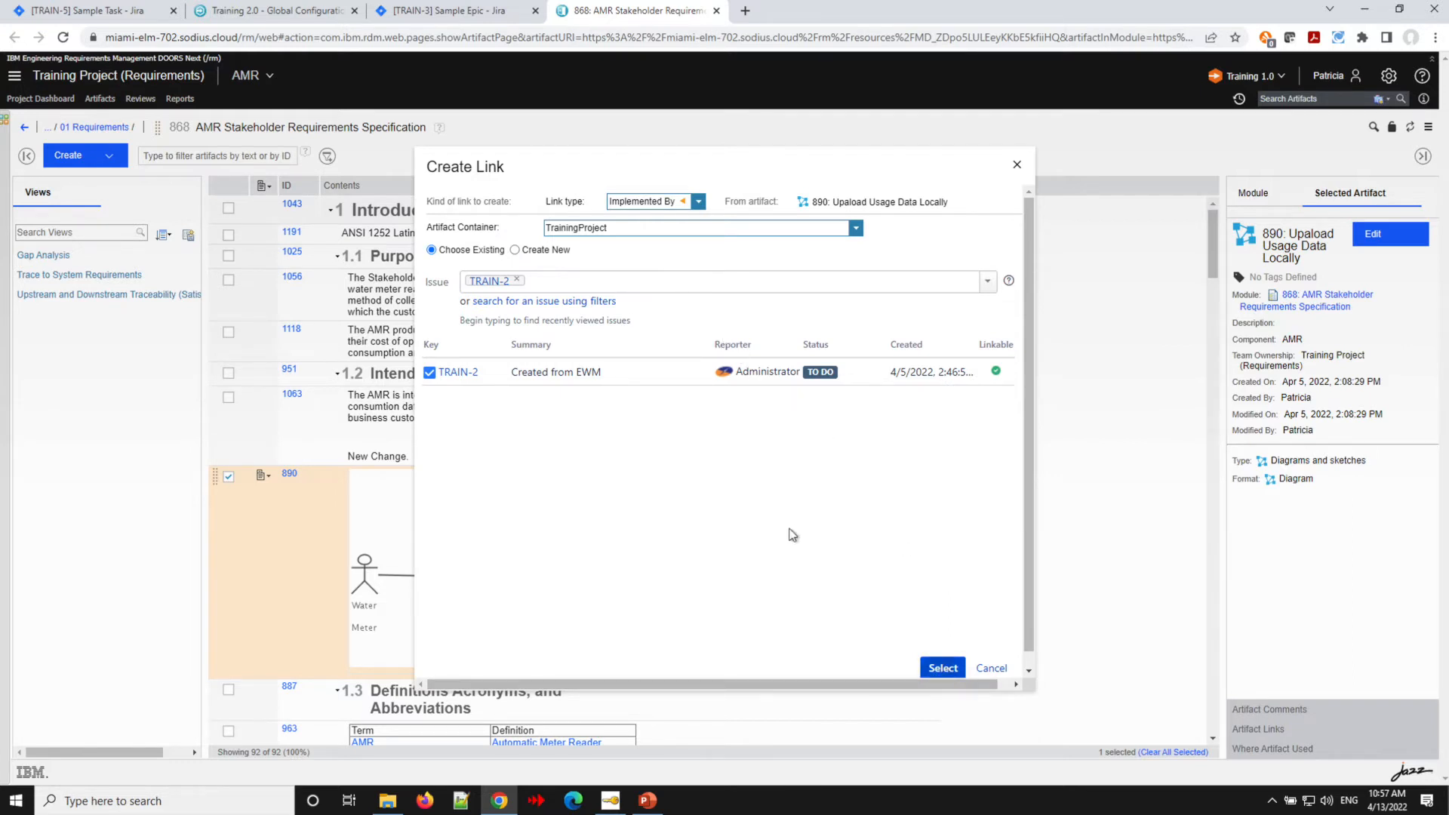
{"action": "left_click", "coordinate": [953, 669]}
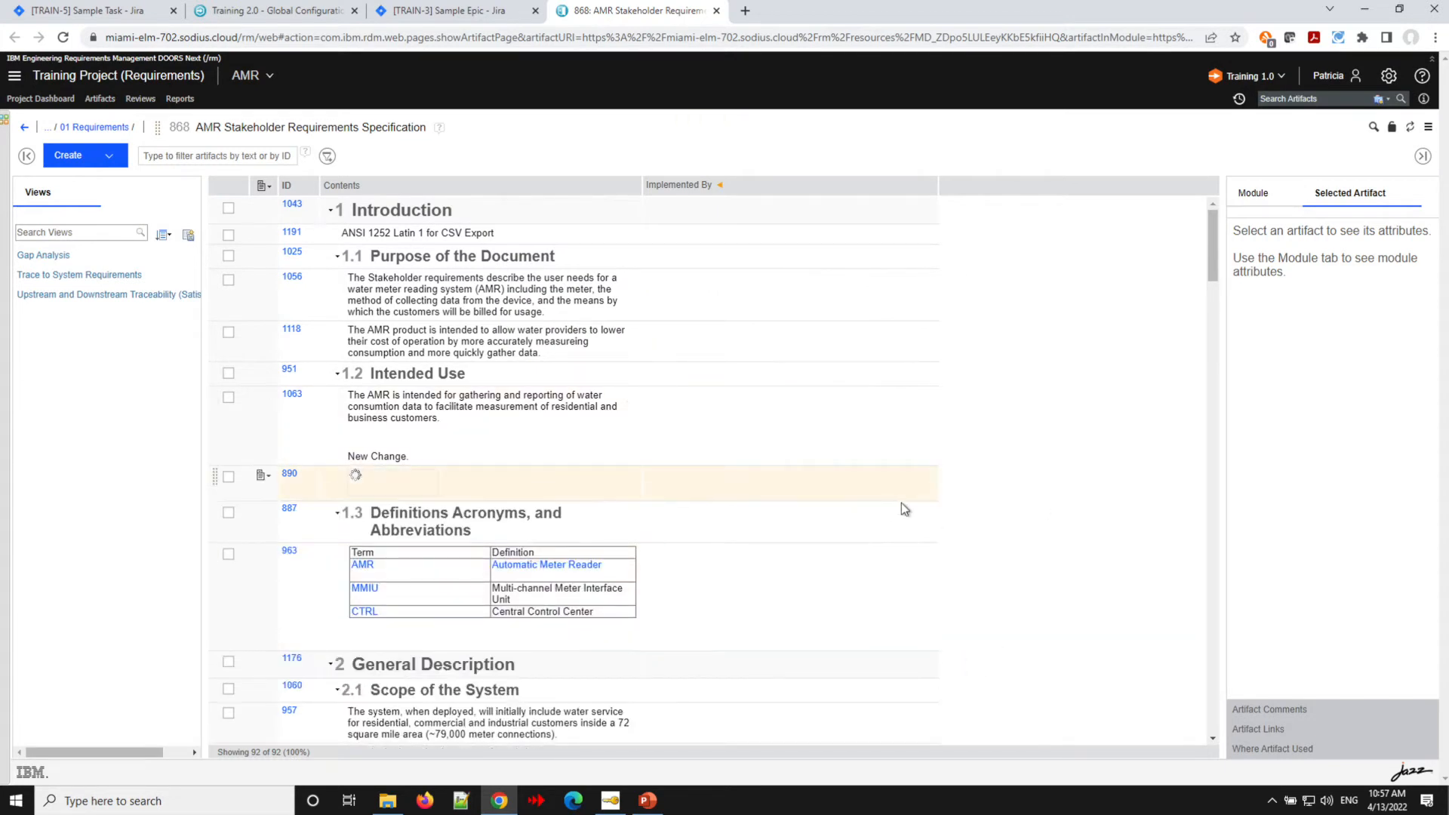
- Link the term table artifact 963 as Implemented By TRAIN-3, Sample Epic
{"action": "scroll", "coordinate": [1034, 516], "scroll_direction": "down", "scroll_amount": 2}
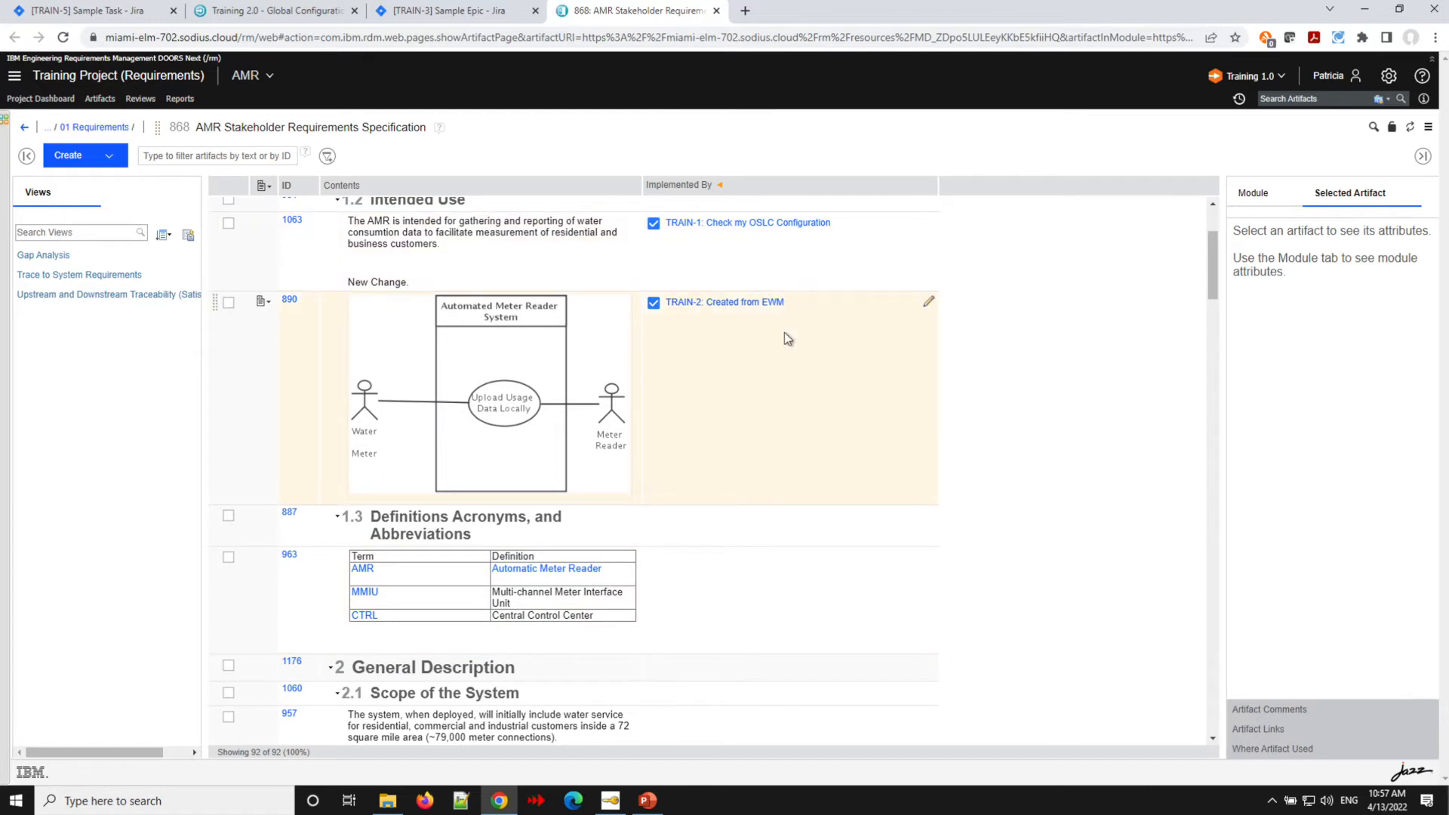
{"action": "scroll", "coordinate": [1011, 425], "scroll_direction": "up", "scroll_amount": 1}
{"action": "scroll", "coordinate": [1012, 426], "scroll_direction": "up", "scroll_amount": 2}
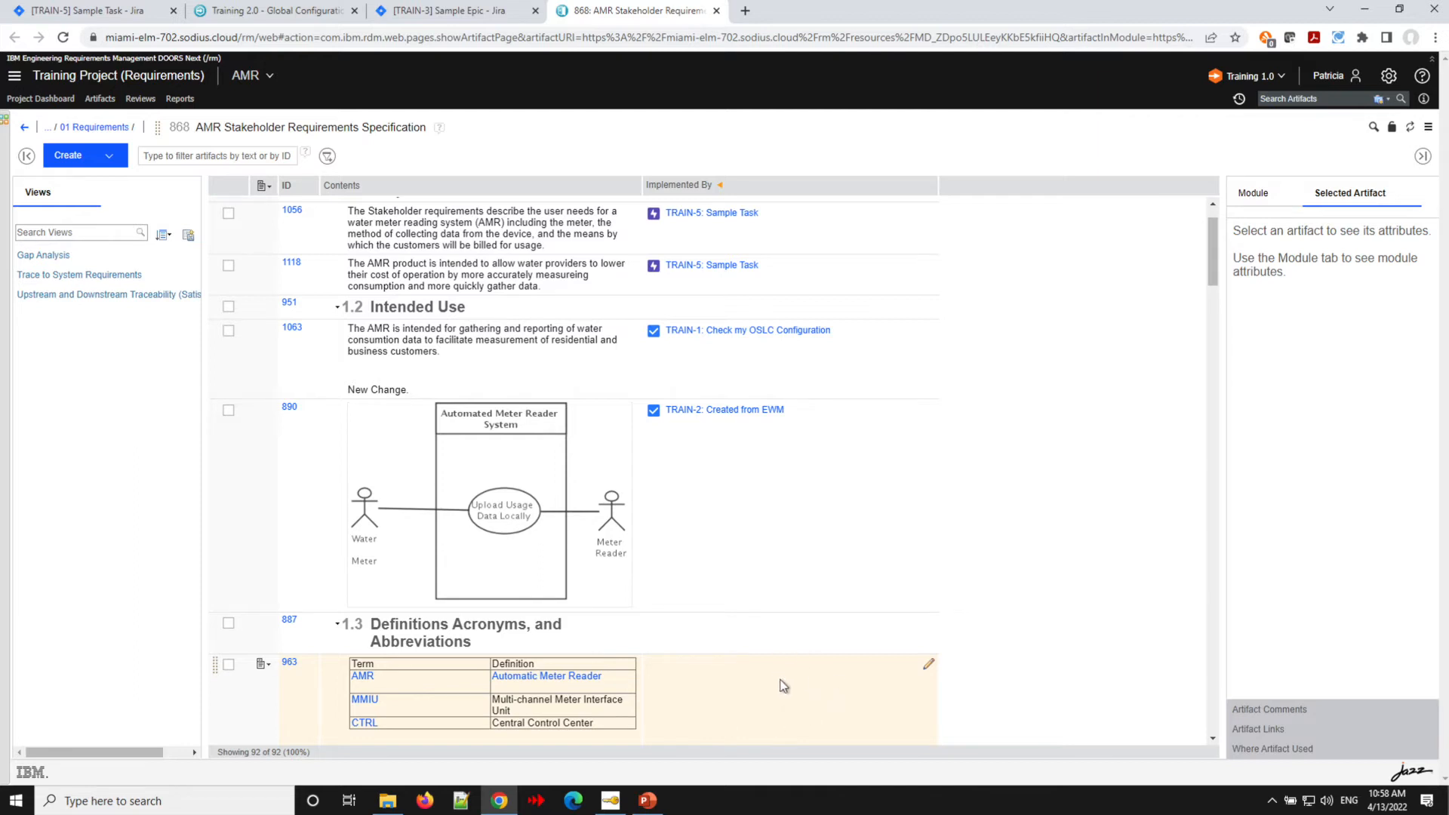
{"action": "scroll", "coordinate": [1035, 659], "scroll_direction": "down", "scroll_amount": 1}
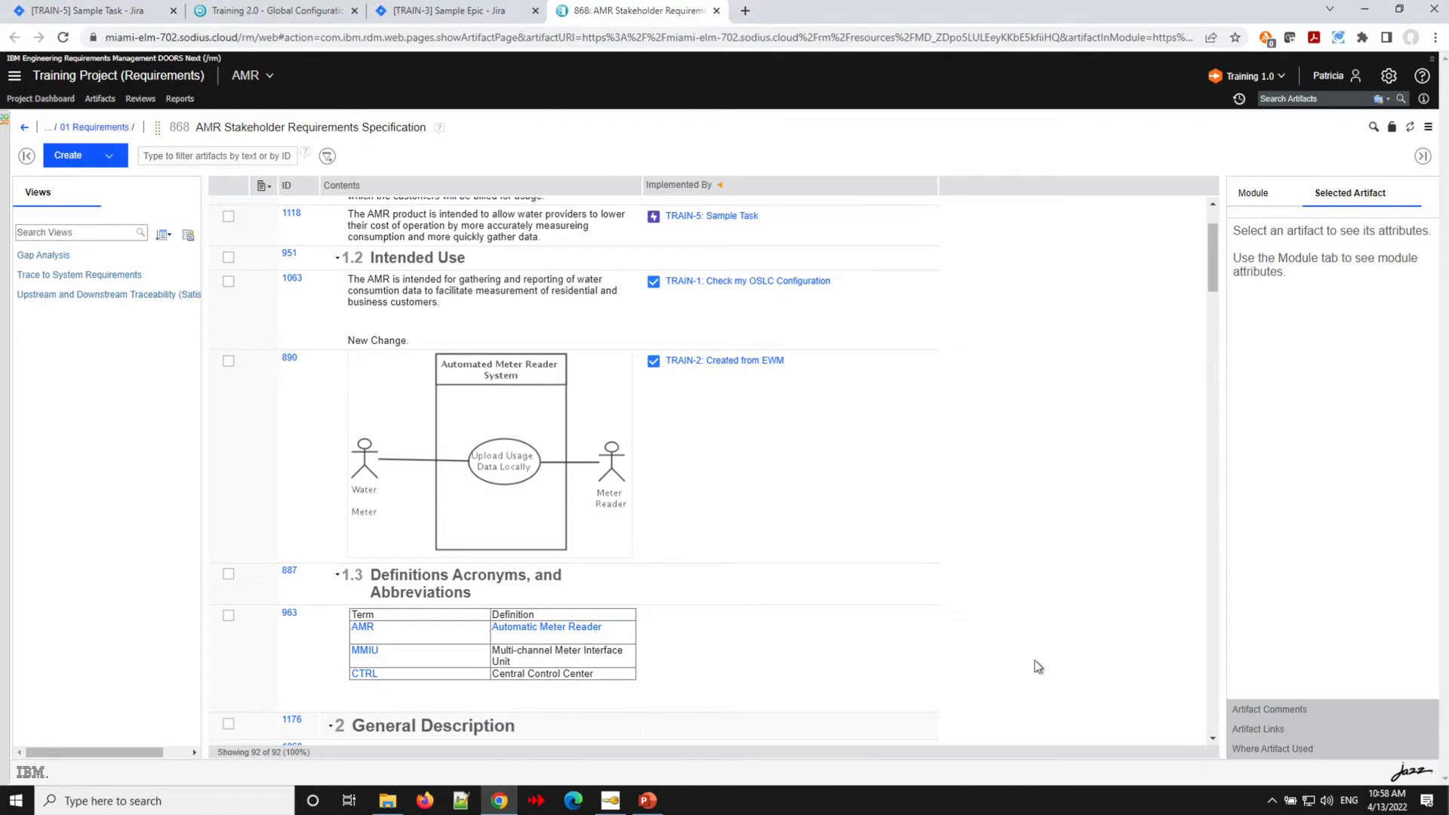
{"action": "scroll", "coordinate": [1035, 665], "scroll_direction": "down", "scroll_amount": 2}
{"action": "left_click", "coordinate": [926, 498]}
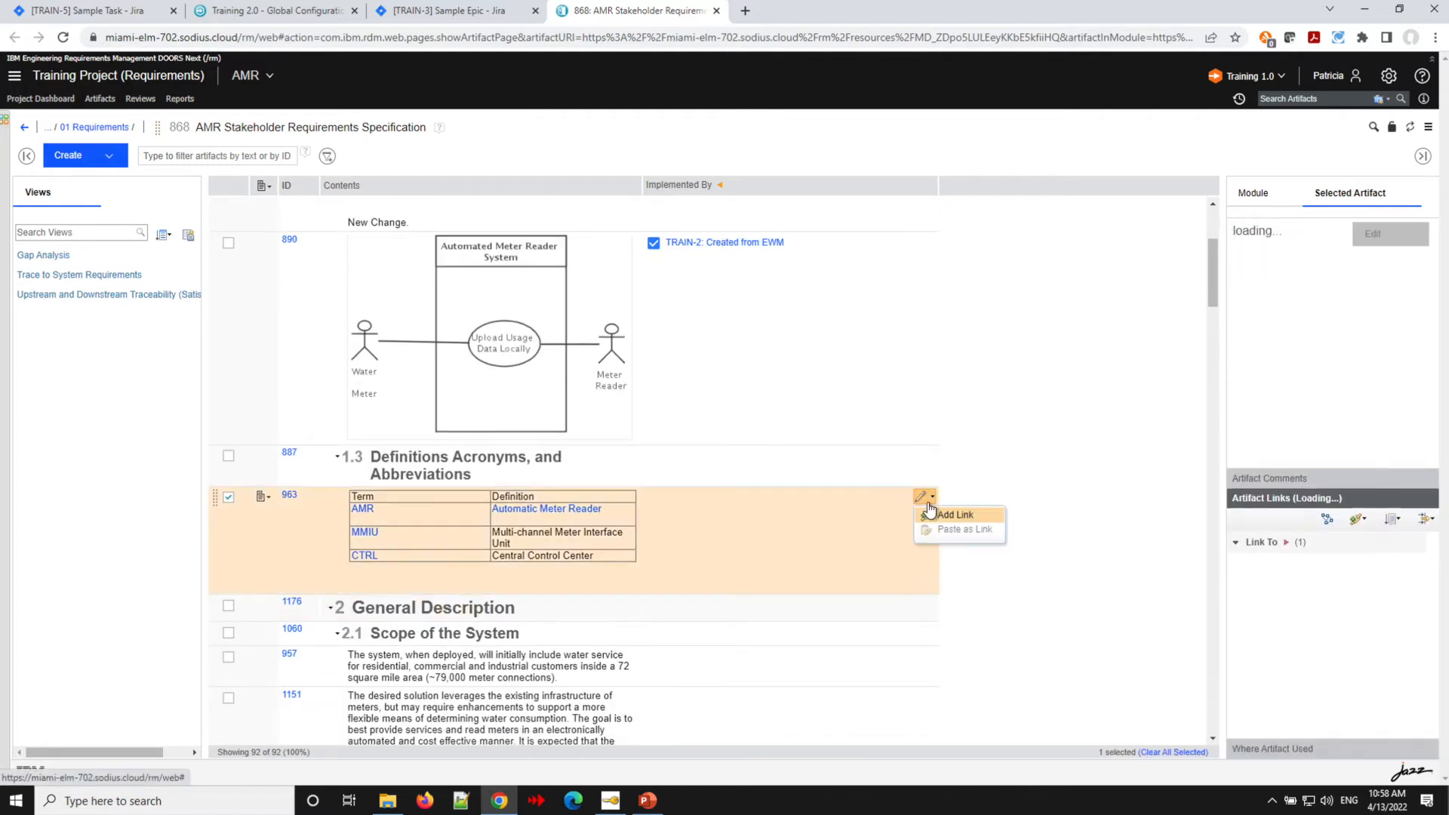
{"action": "left_click", "coordinate": [931, 511]}
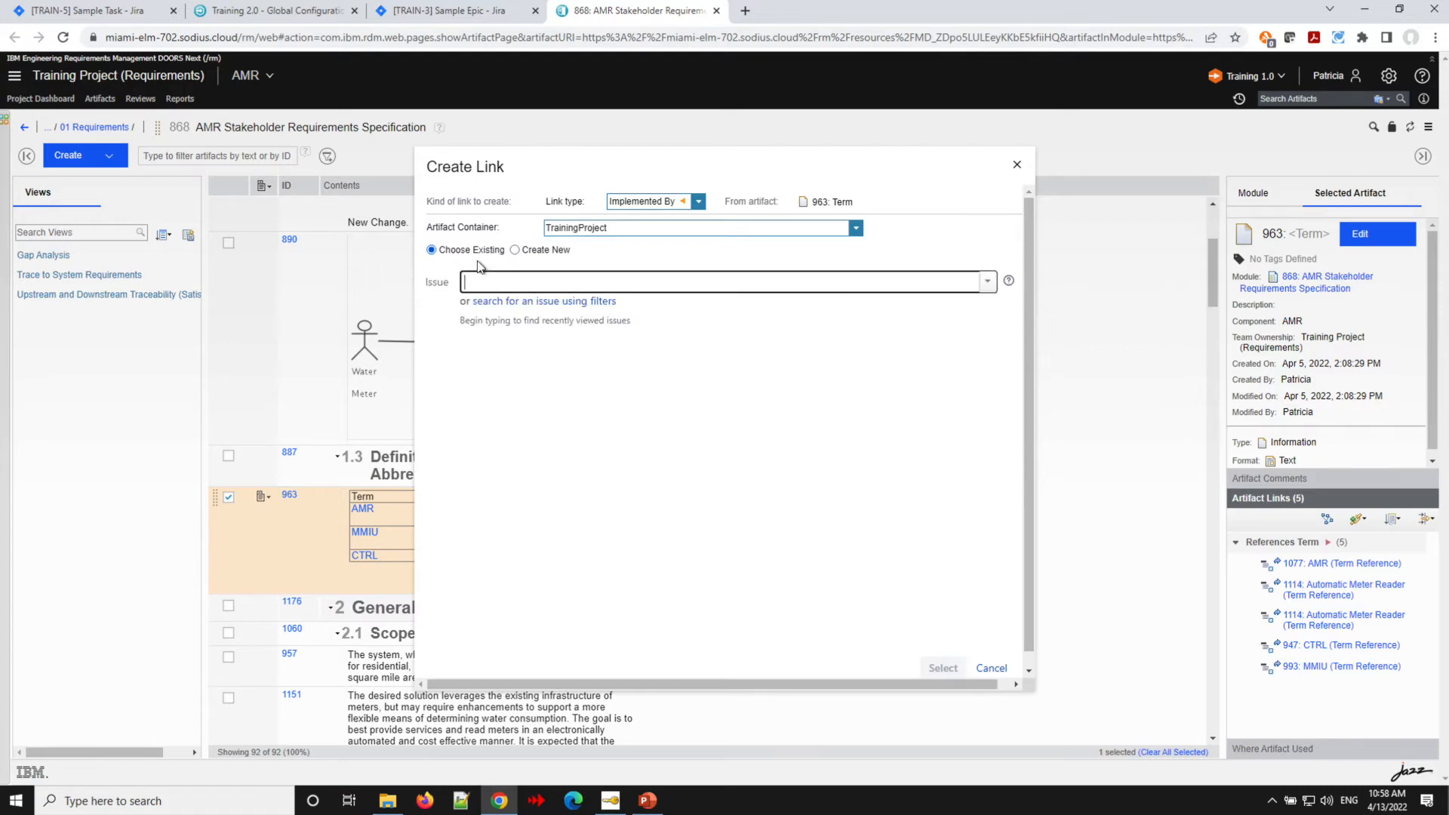
{"action": "type", "text": "train"}
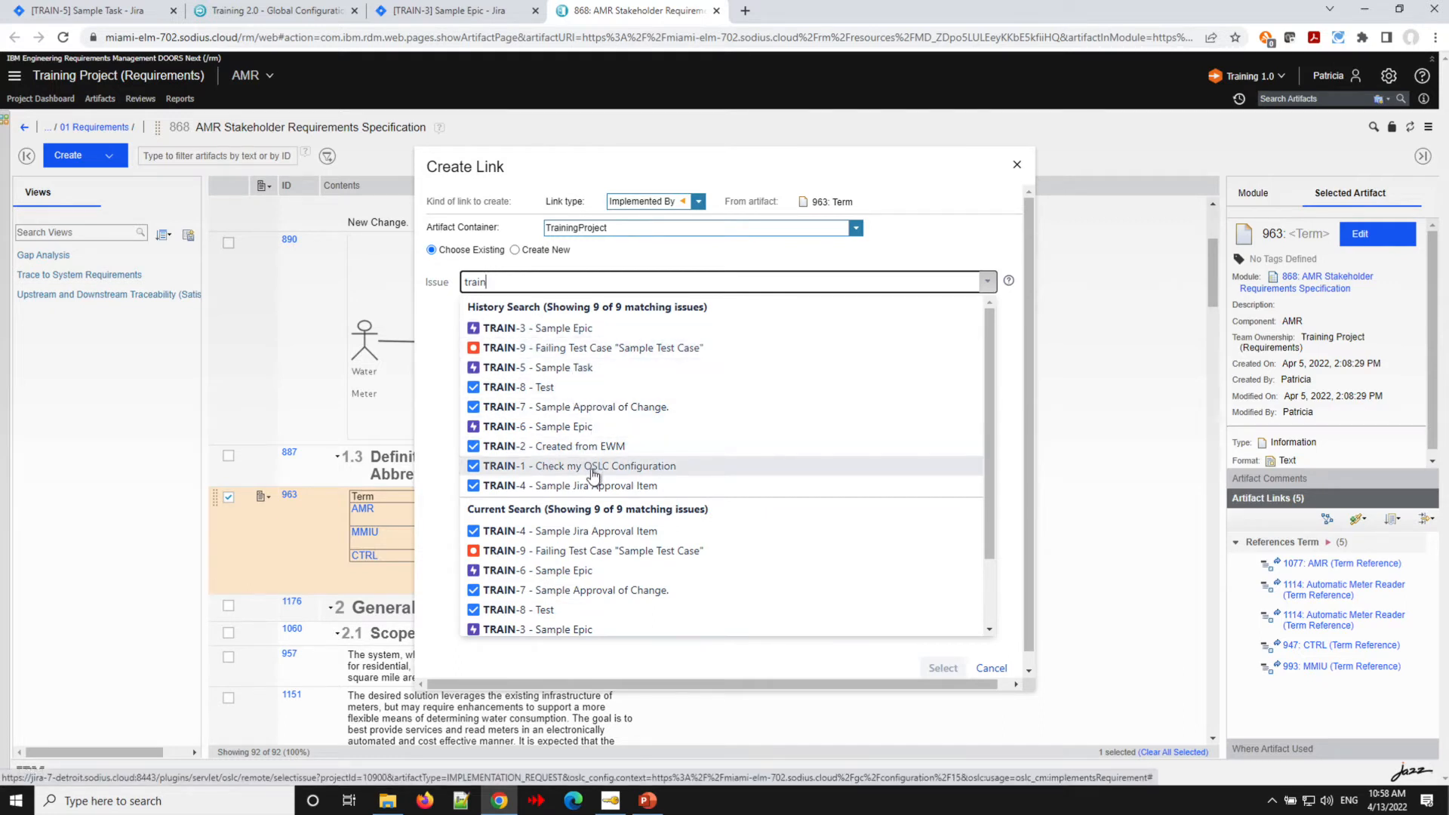
{"action": "left_click", "coordinate": [546, 332]}
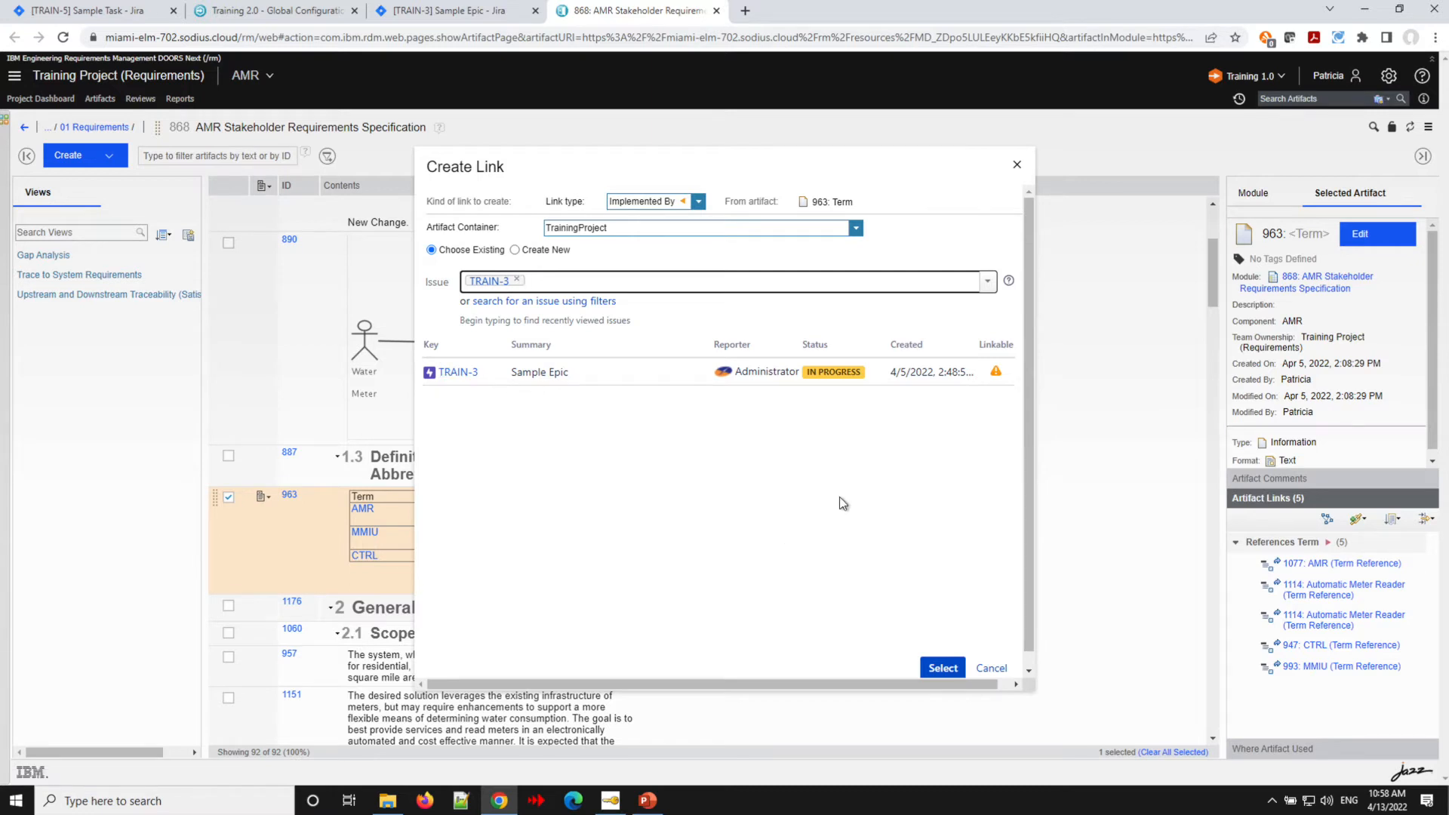
{"action": "left_click", "coordinate": [950, 669]}
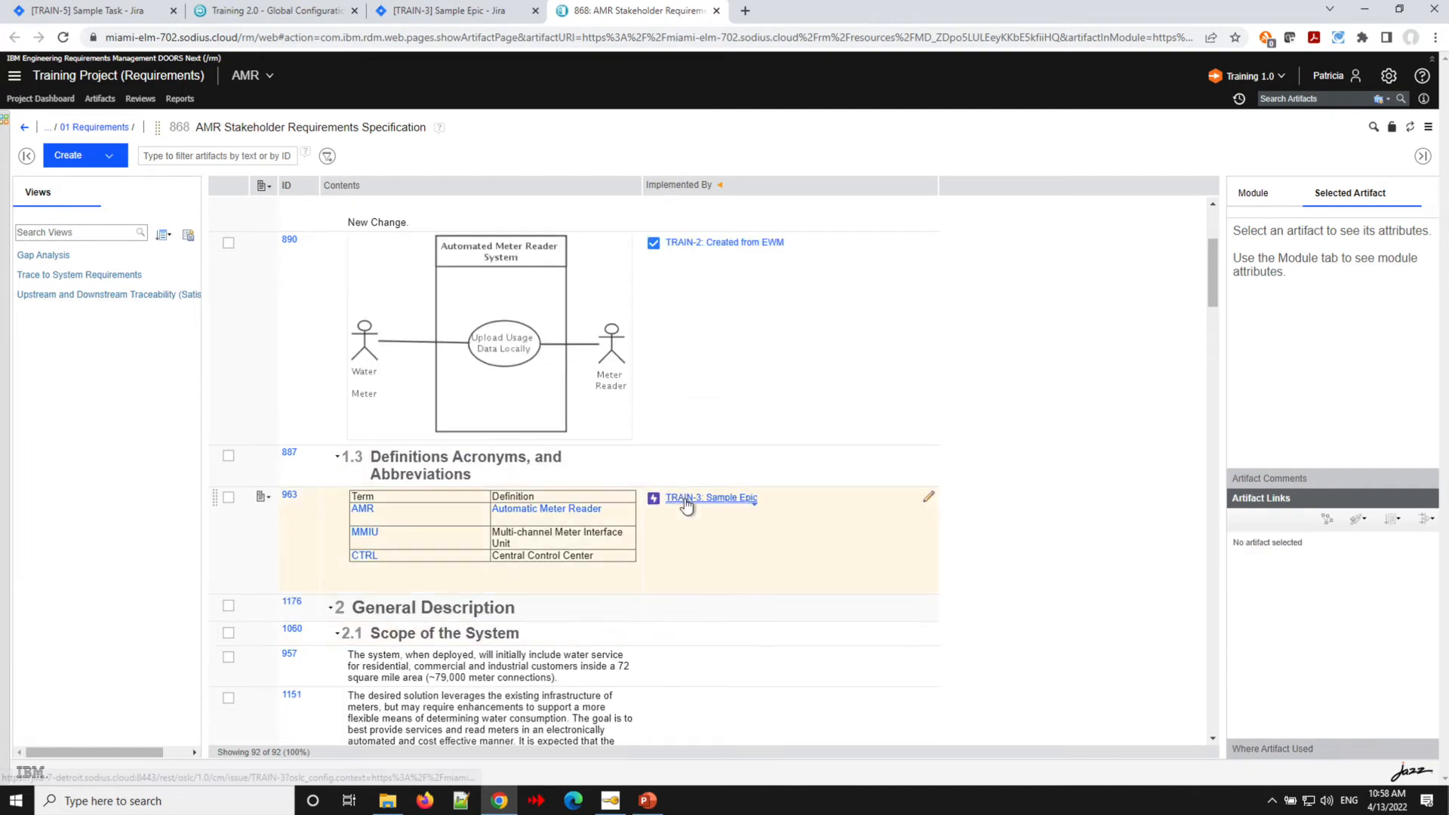
- Switch the module's global configuration to Training 2.0 and review the linked requirements
{"action": "mouse_move", "coordinate": [686, 506]}
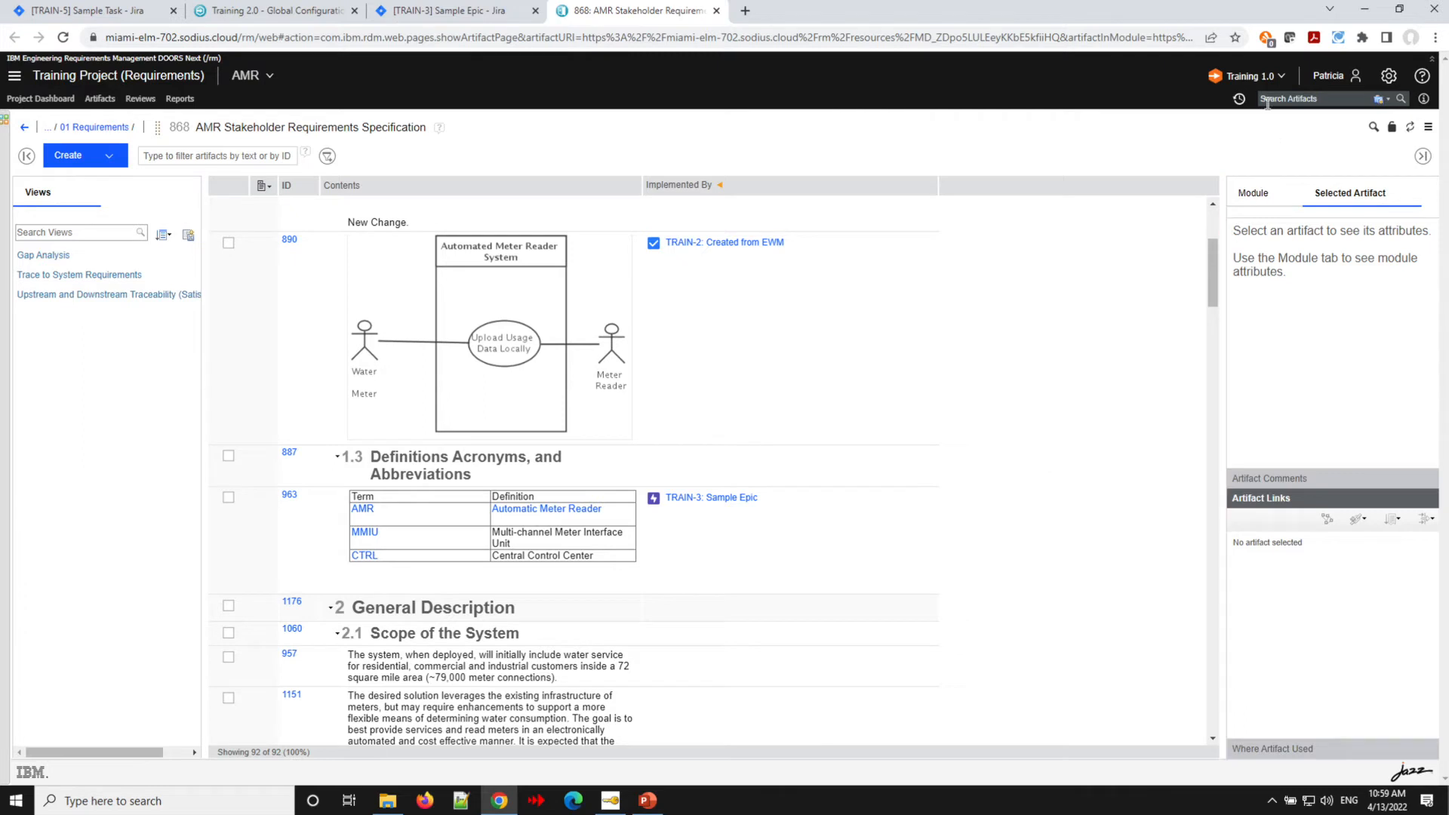
{"action": "left_click", "coordinate": [1283, 76]}
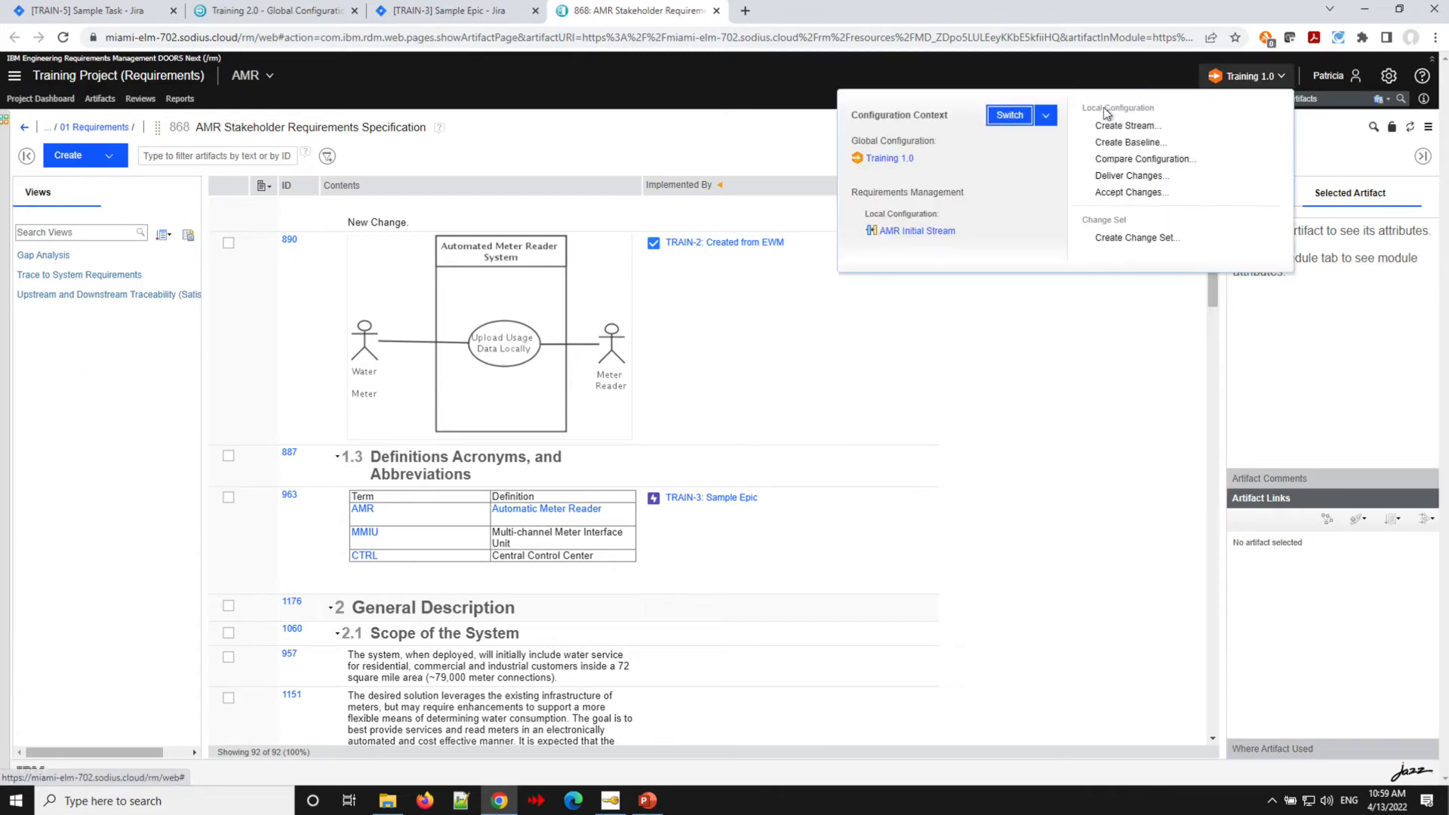
{"action": "left_click", "coordinate": [1046, 115]}
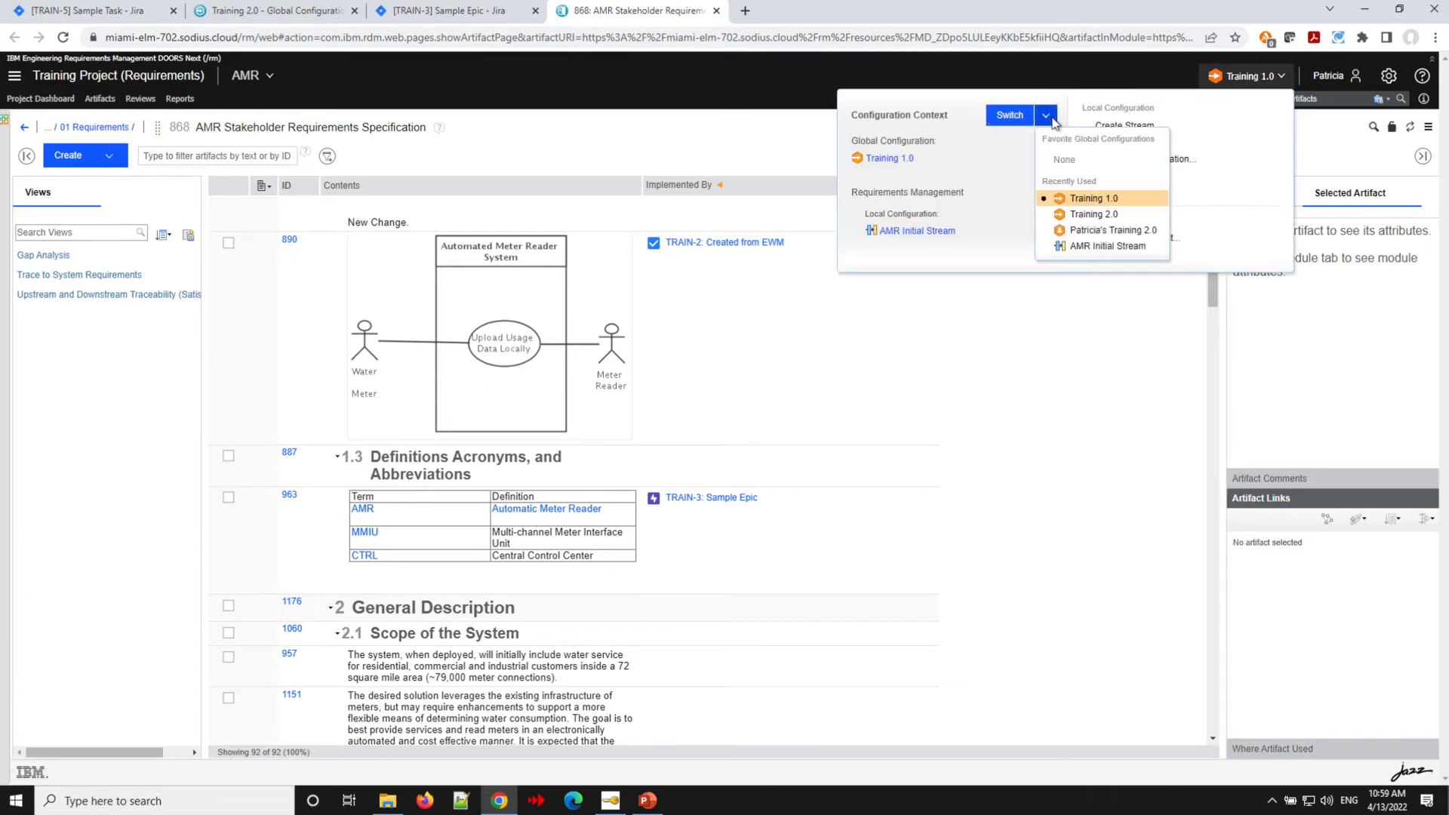
{"action": "left_click", "coordinate": [1093, 217]}
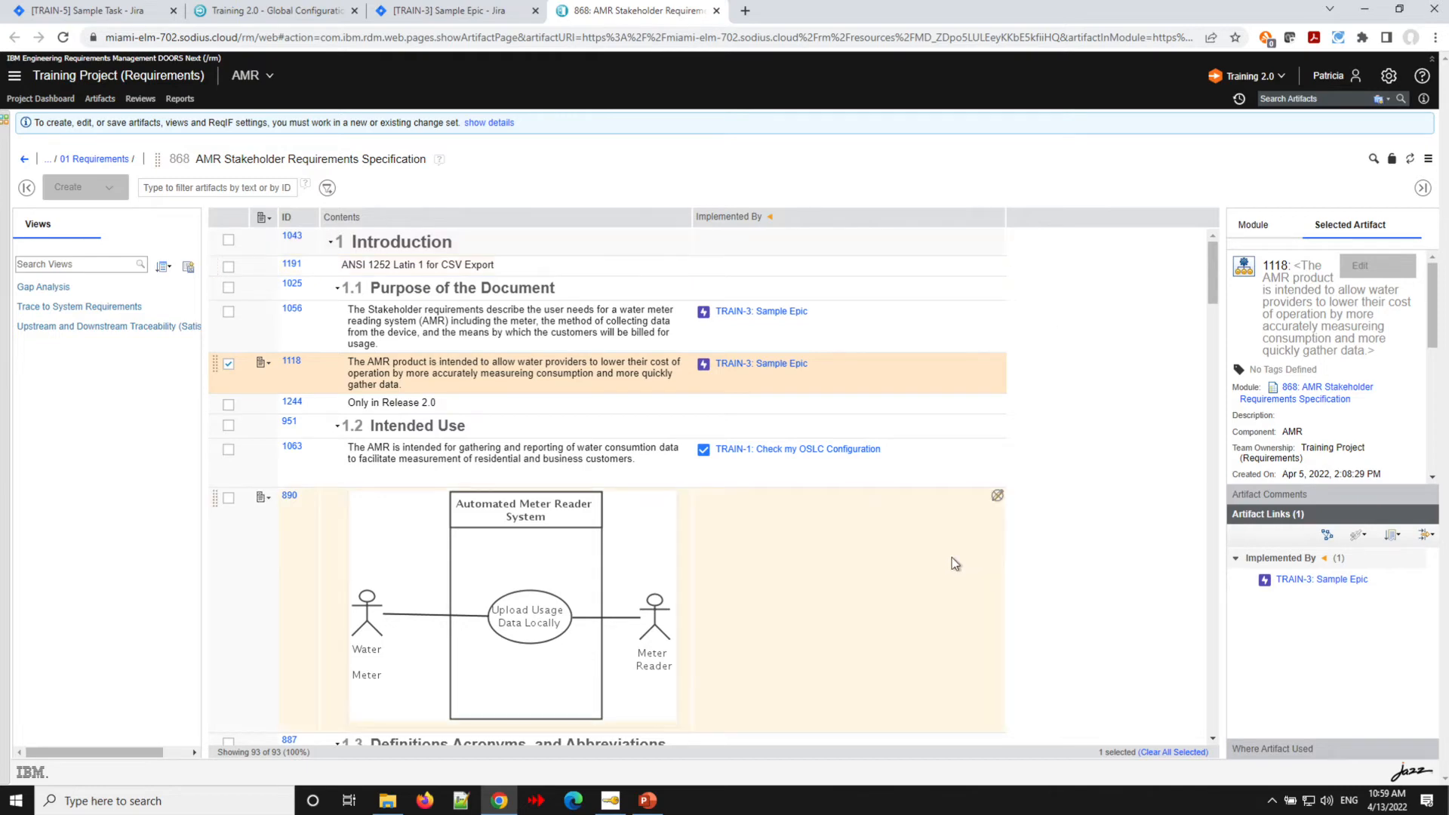
{"action": "scroll", "coordinate": [952, 557], "scroll_direction": "down", "scroll_amount": 10}
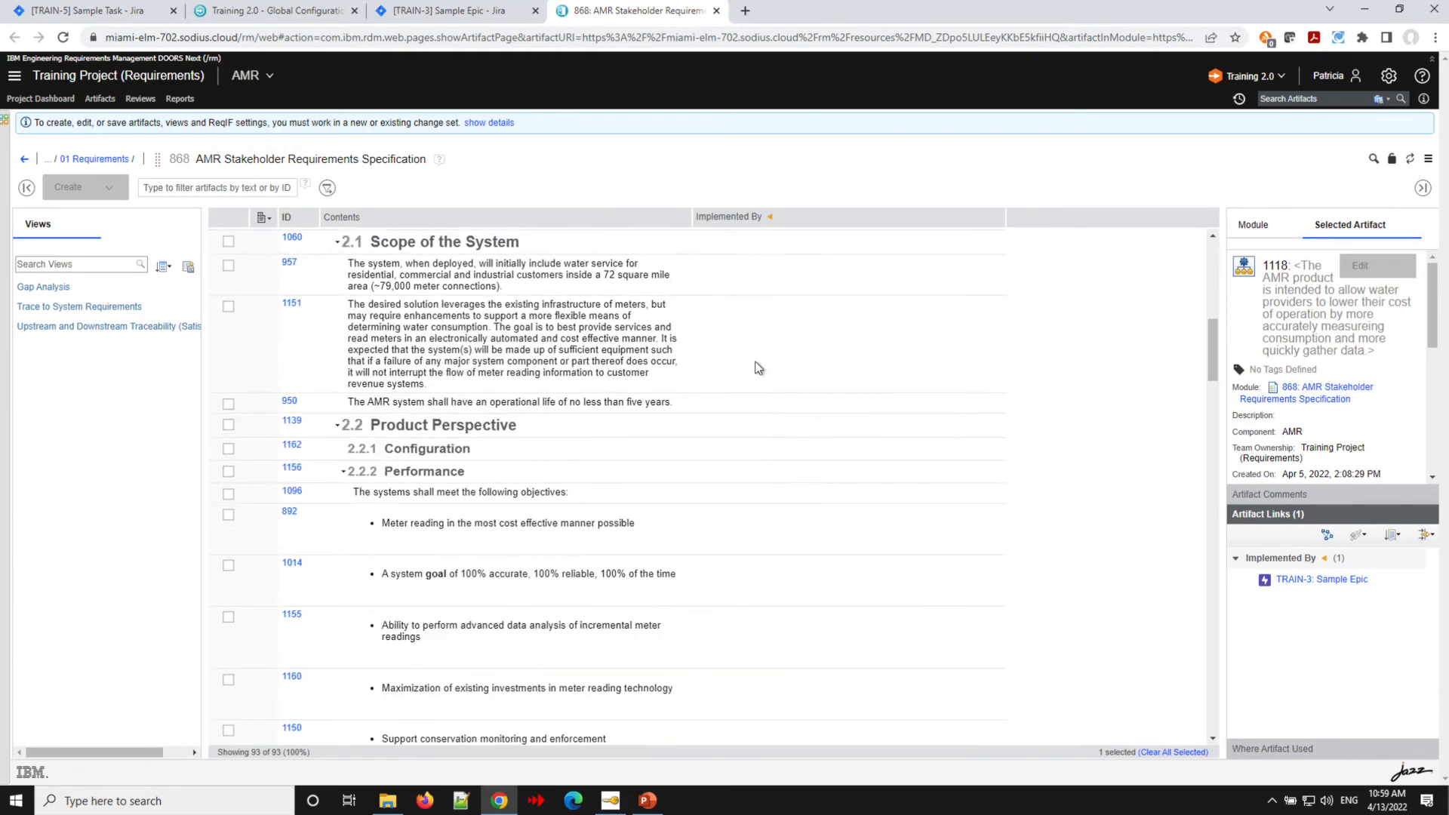
{"action": "scroll", "coordinate": [755, 374], "scroll_direction": "up", "scroll_amount": 10}
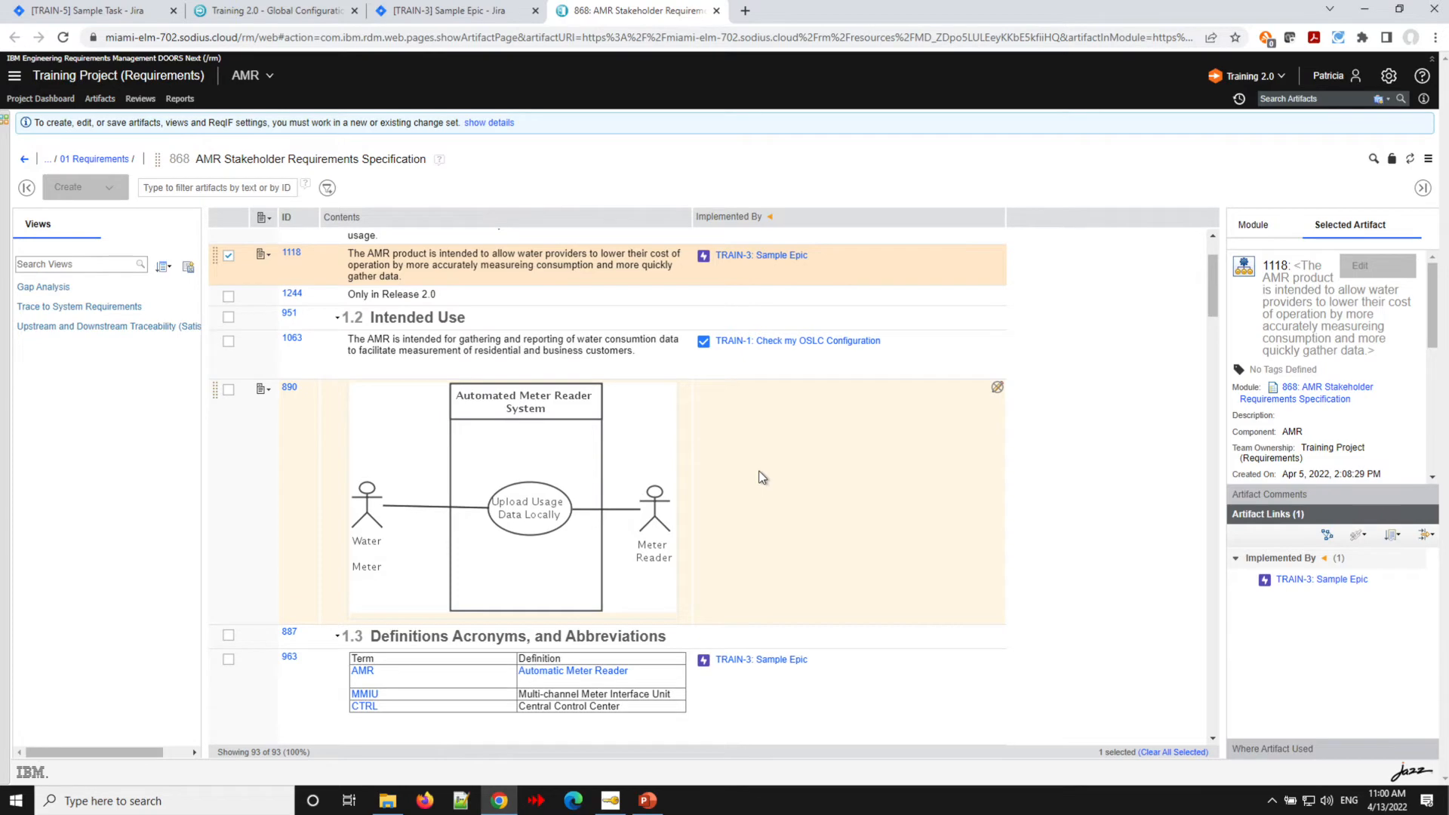
- From Jira issue TRAIN-3, add a collaboration link implementing requirement 890 by filtering the module artifacts for 890
{"action": "left_click", "coordinate": [428, 17]}
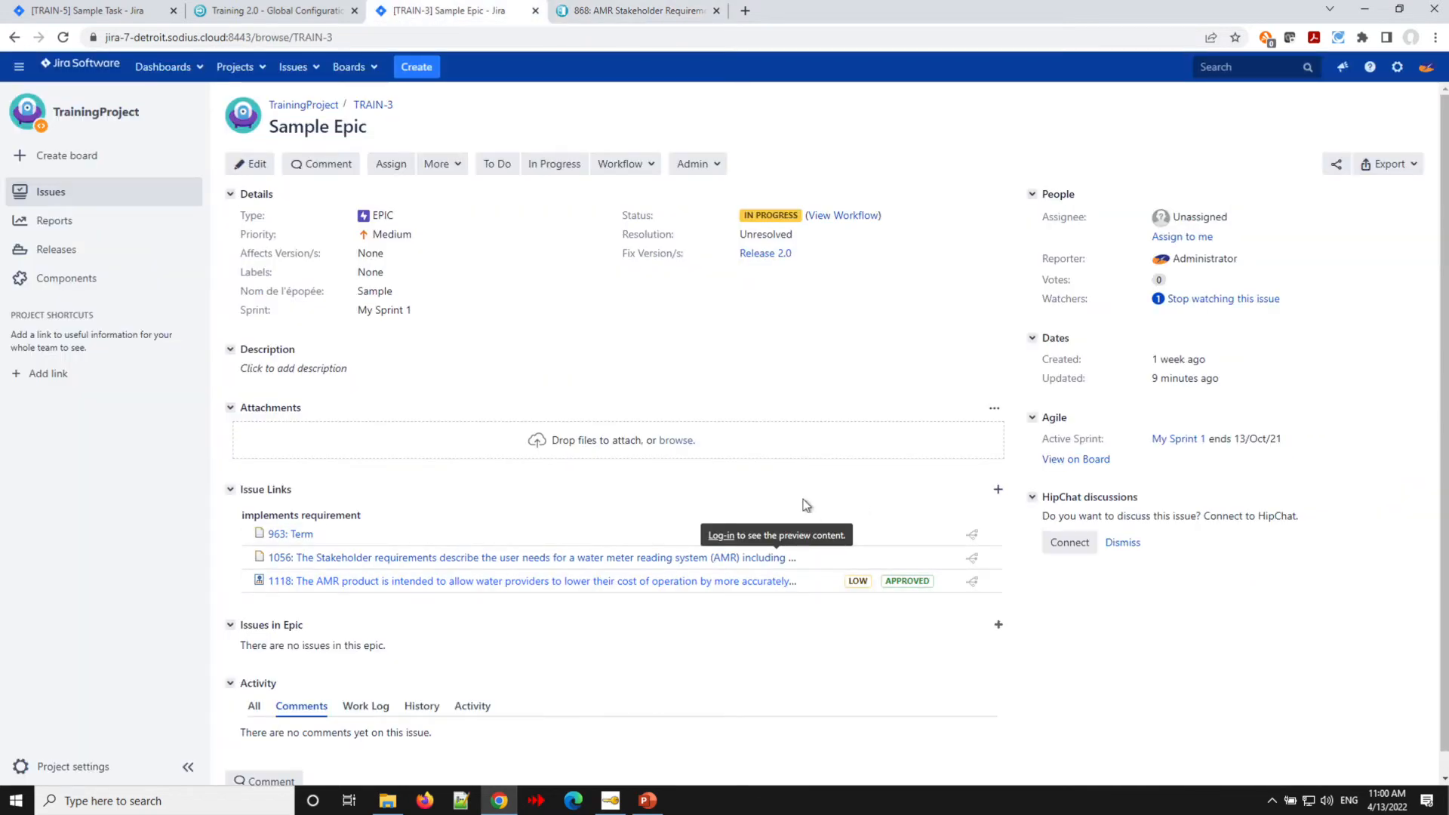
{"action": "left_click", "coordinate": [997, 492]}
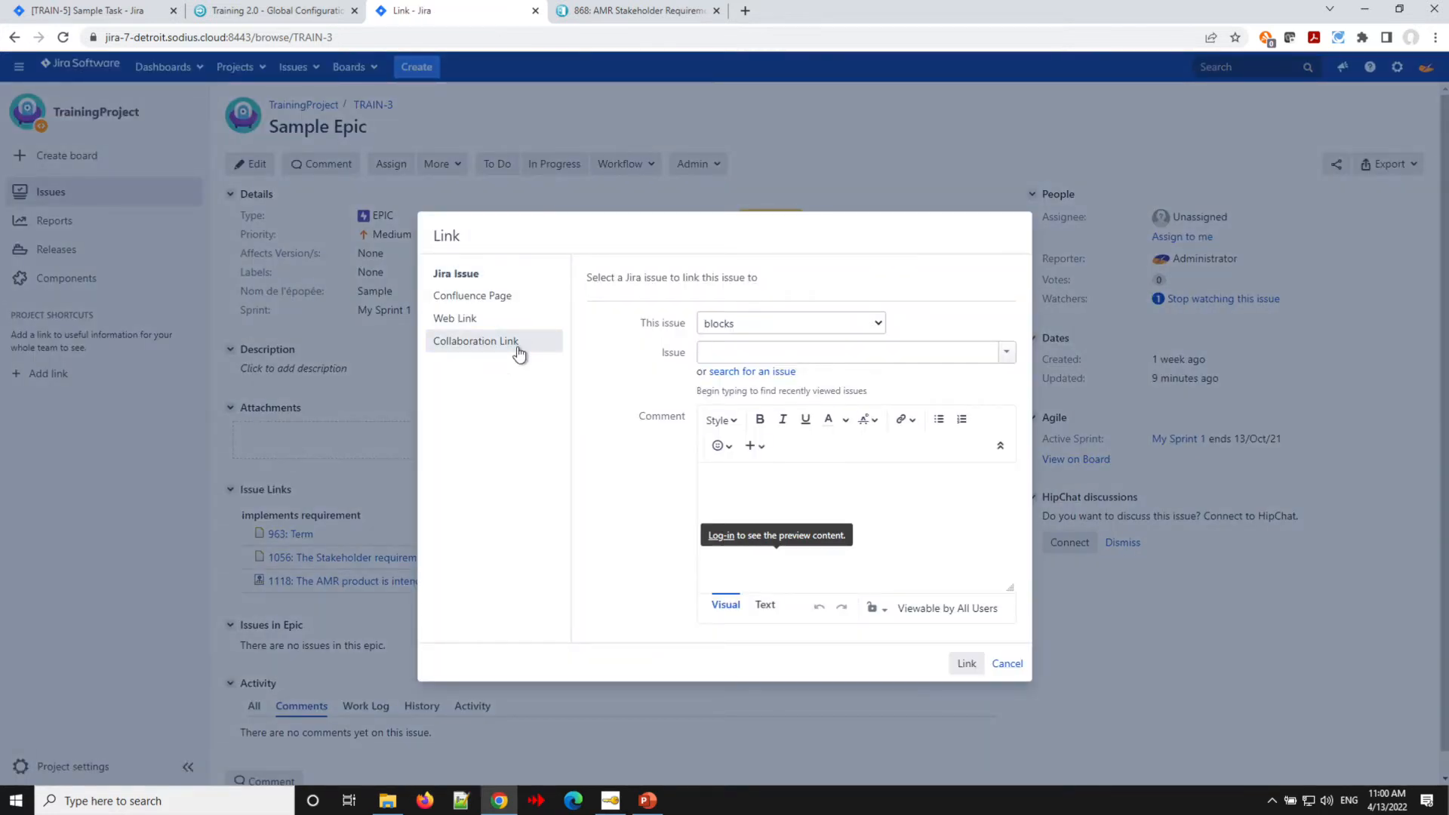
{"action": "left_click", "coordinate": [518, 352]}
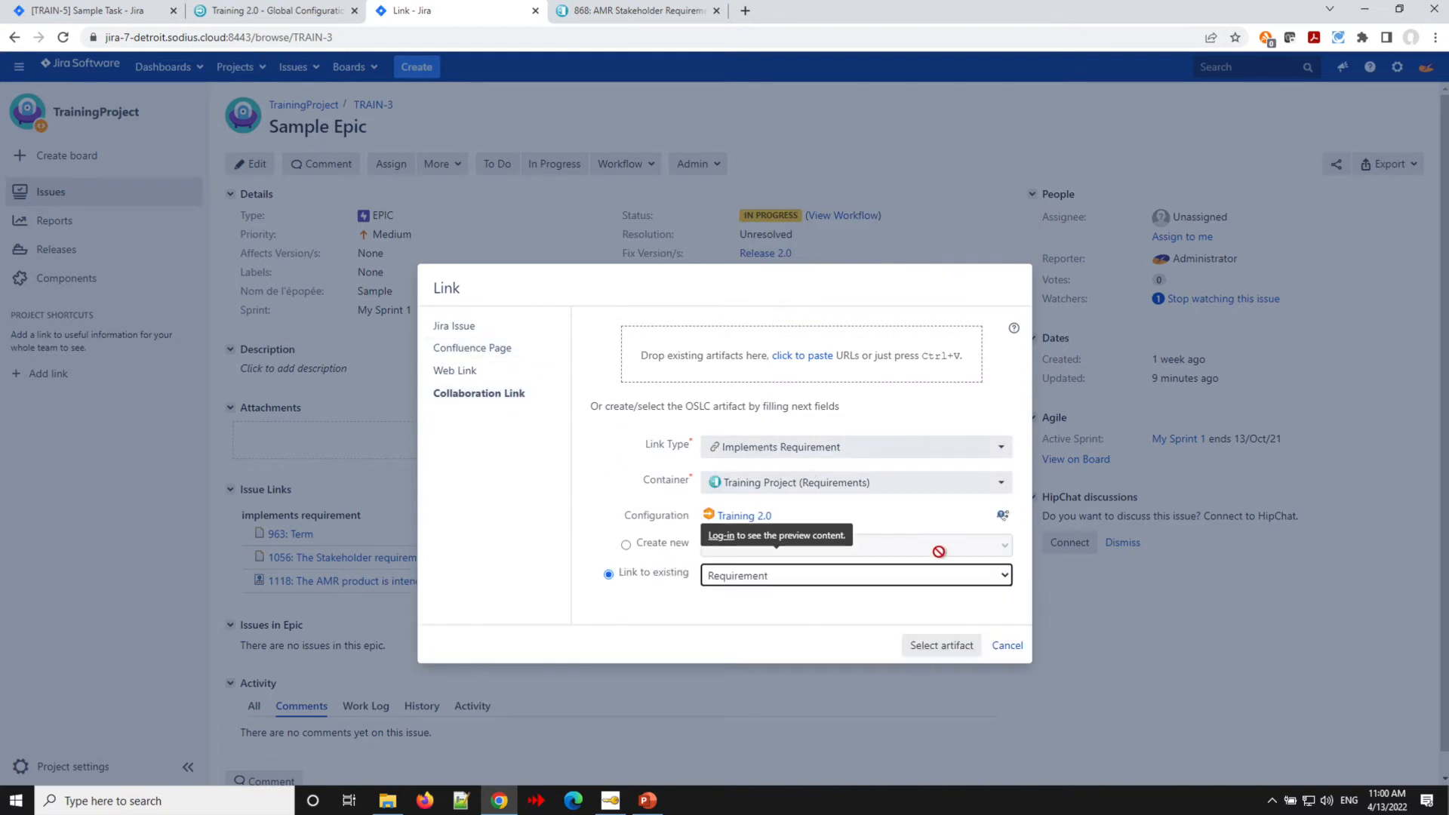
{"action": "left_click", "coordinate": [919, 645]}
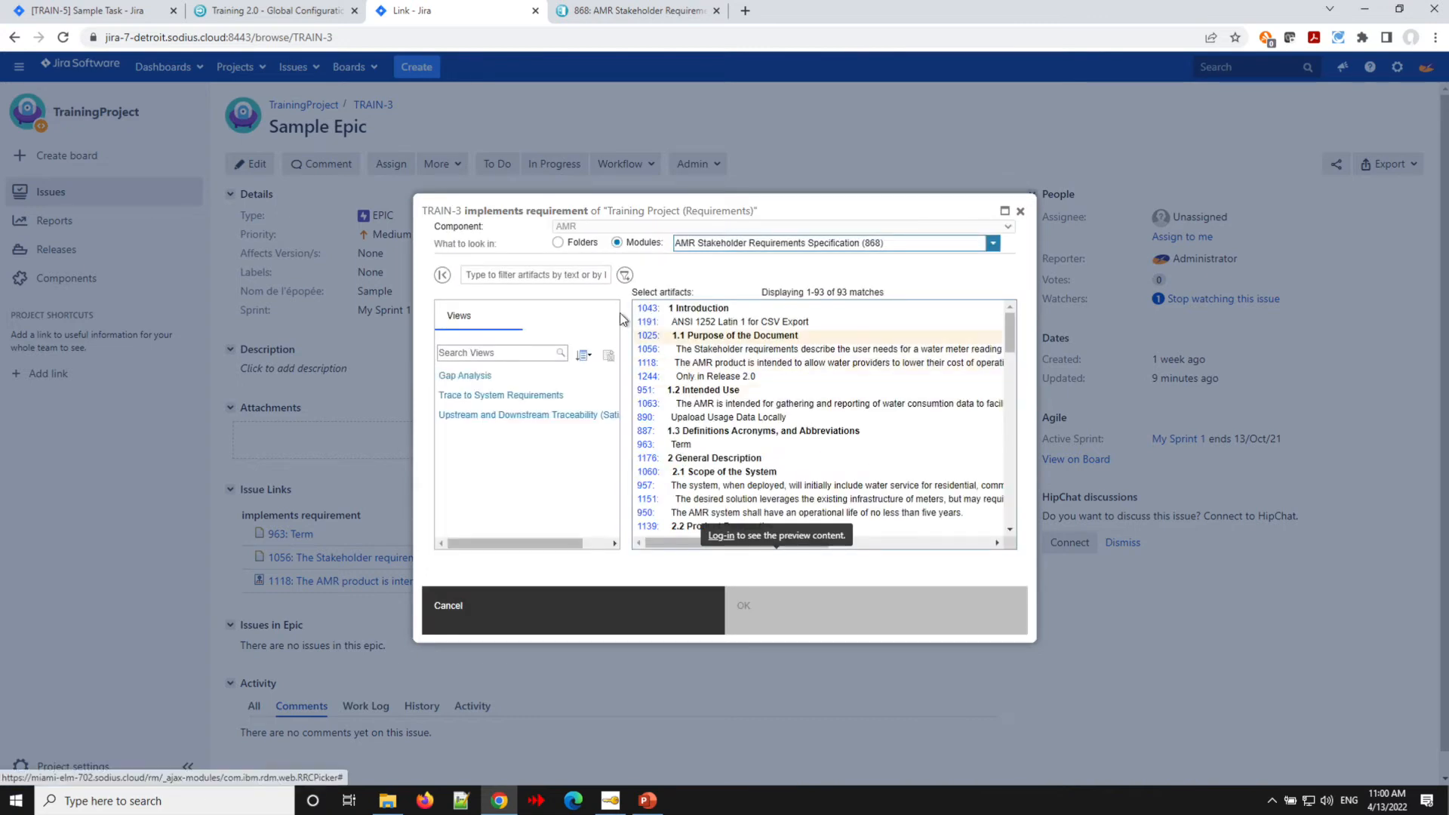
{"action": "left_click", "coordinate": [512, 278]}
{"action": "type", "text": "890"}
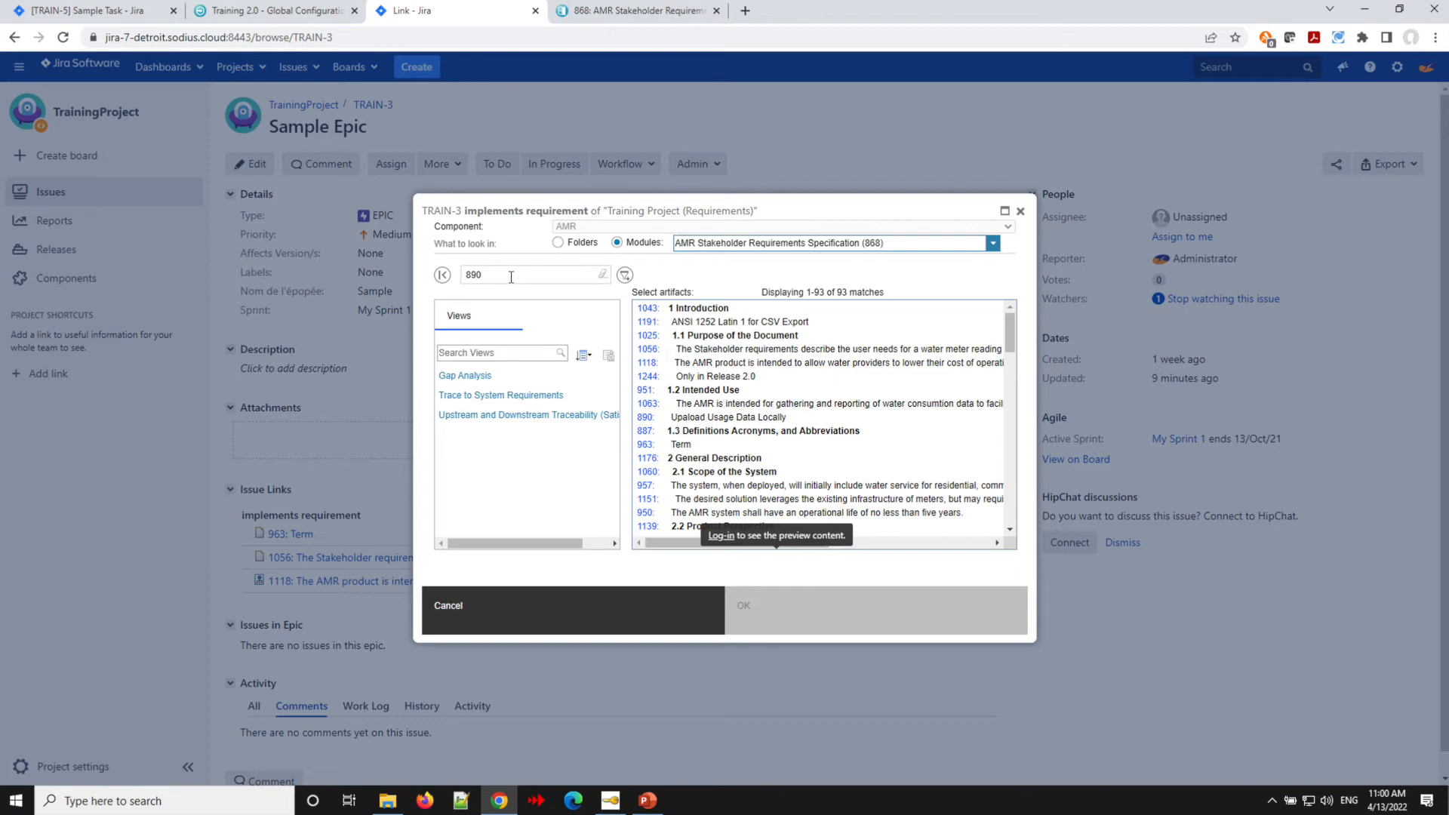
{"action": "key", "text": "Return"}
{"action": "left_click", "coordinate": [721, 316]}
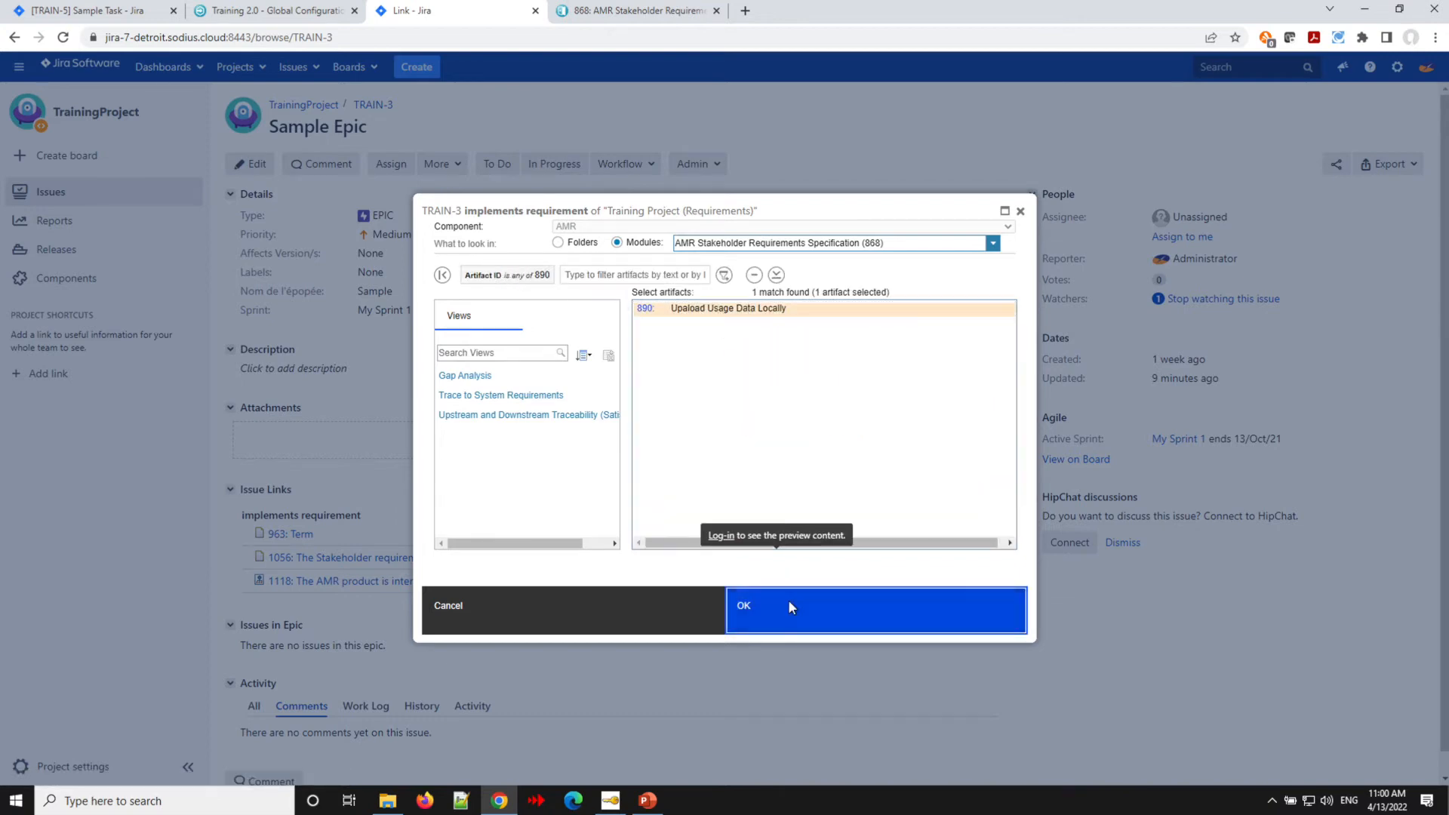
{"action": "left_click", "coordinate": [788, 602]}
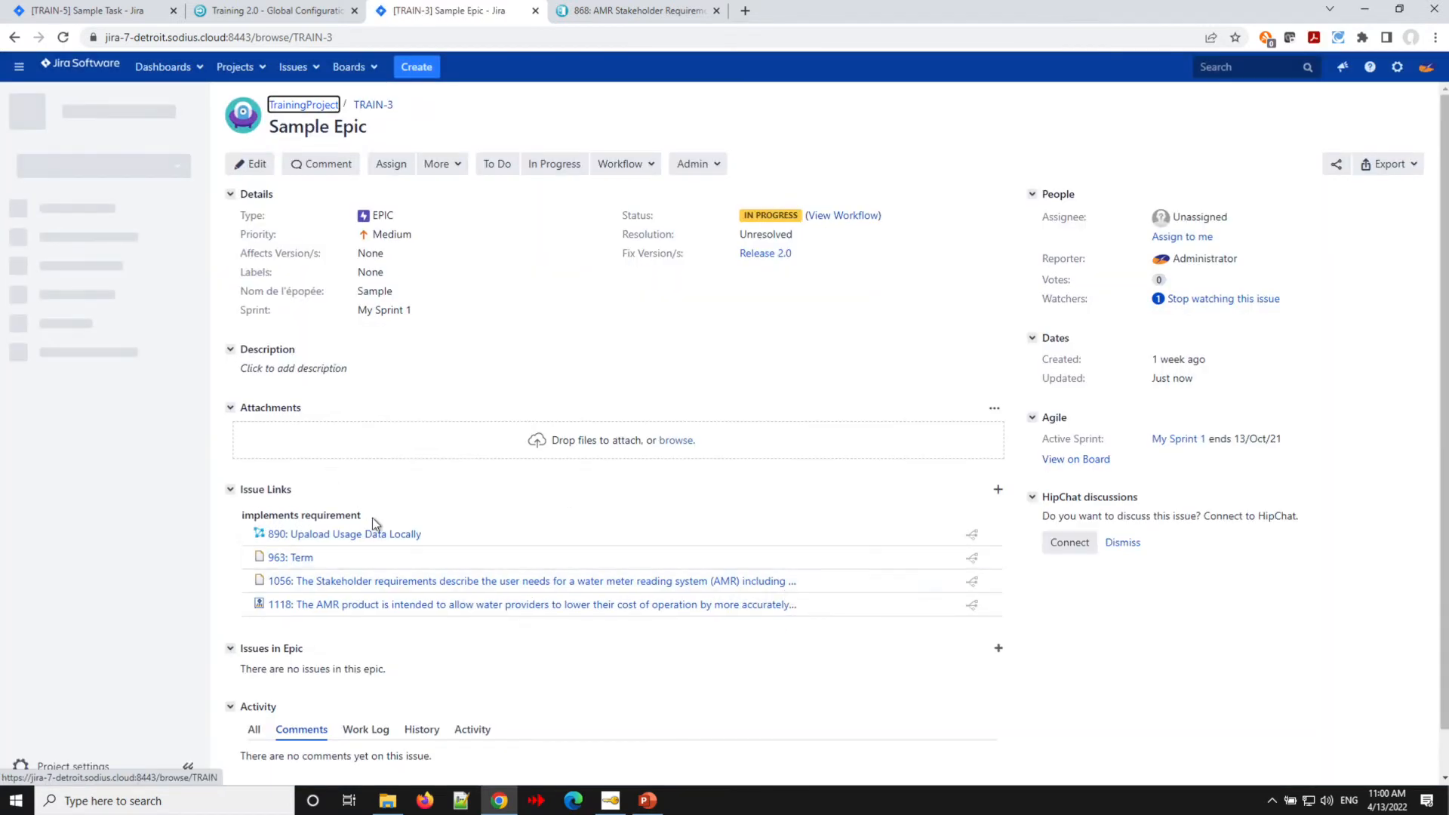
{"action": "left_click", "coordinate": [633, 12]}
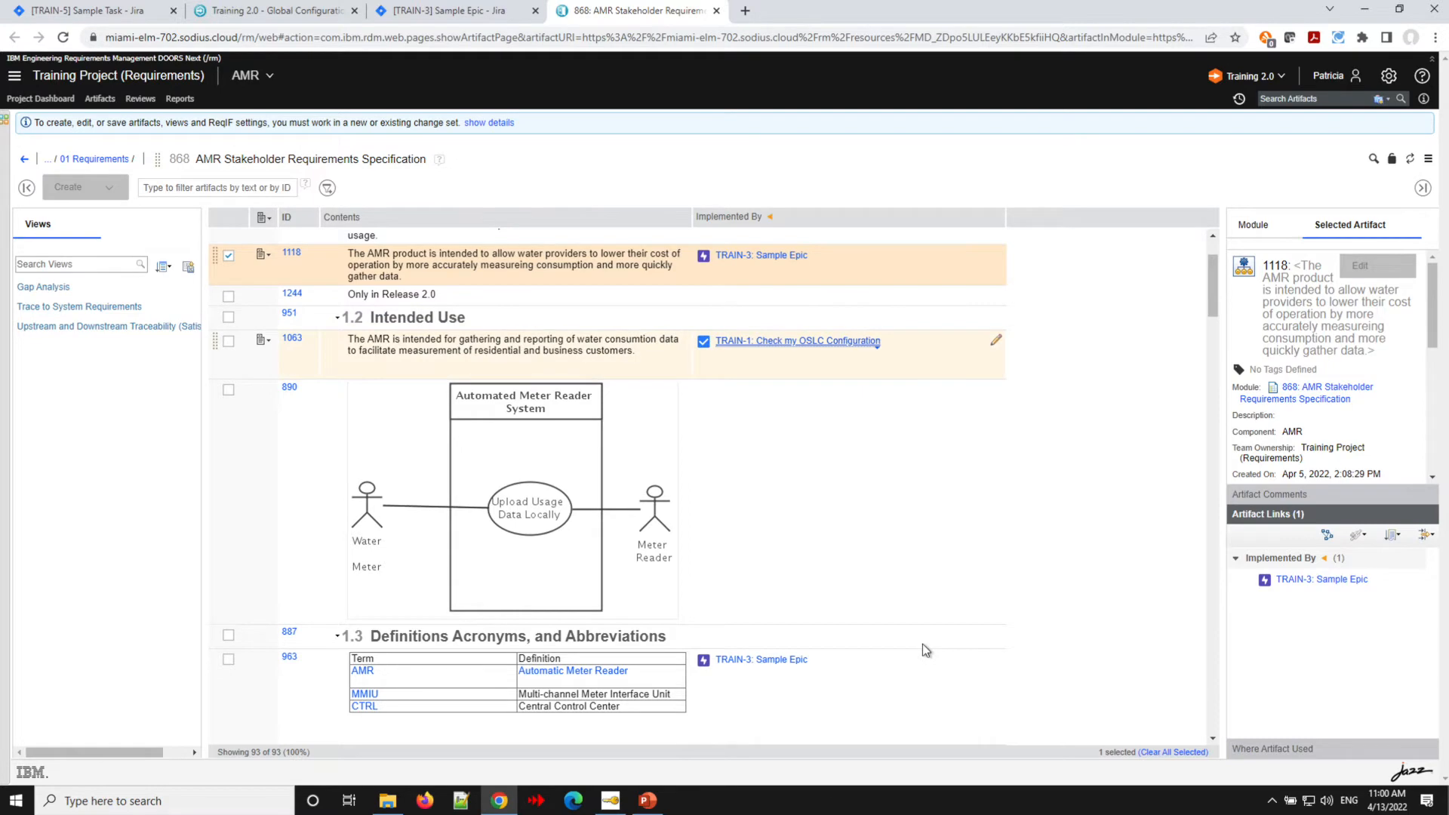
{"action": "scroll", "coordinate": [925, 649], "scroll_direction": "down", "scroll_amount": 3}
{"action": "scroll", "coordinate": [922, 646], "scroll_direction": "up", "scroll_amount": 4}
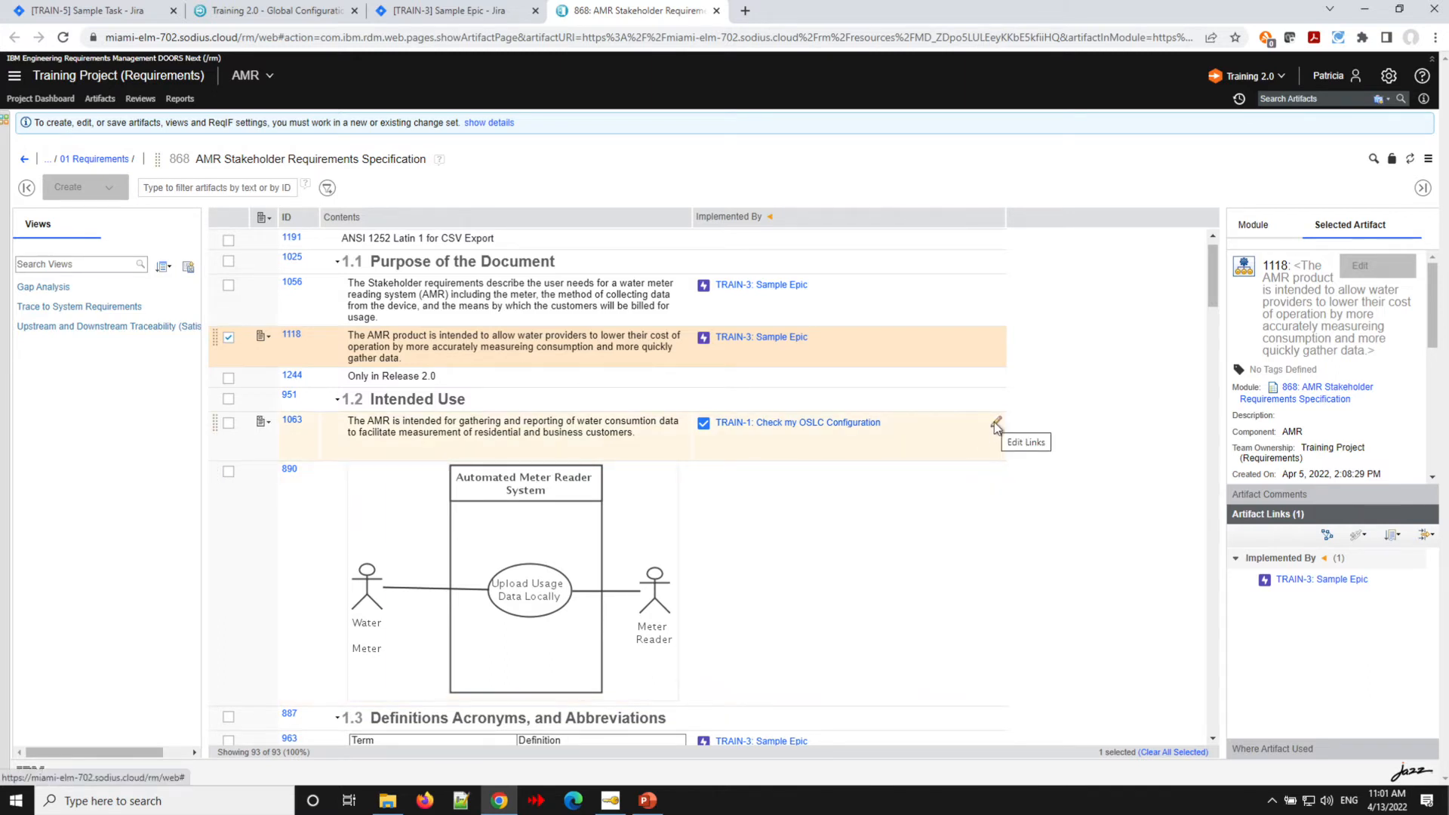
{"action": "left_click", "coordinate": [998, 423]}
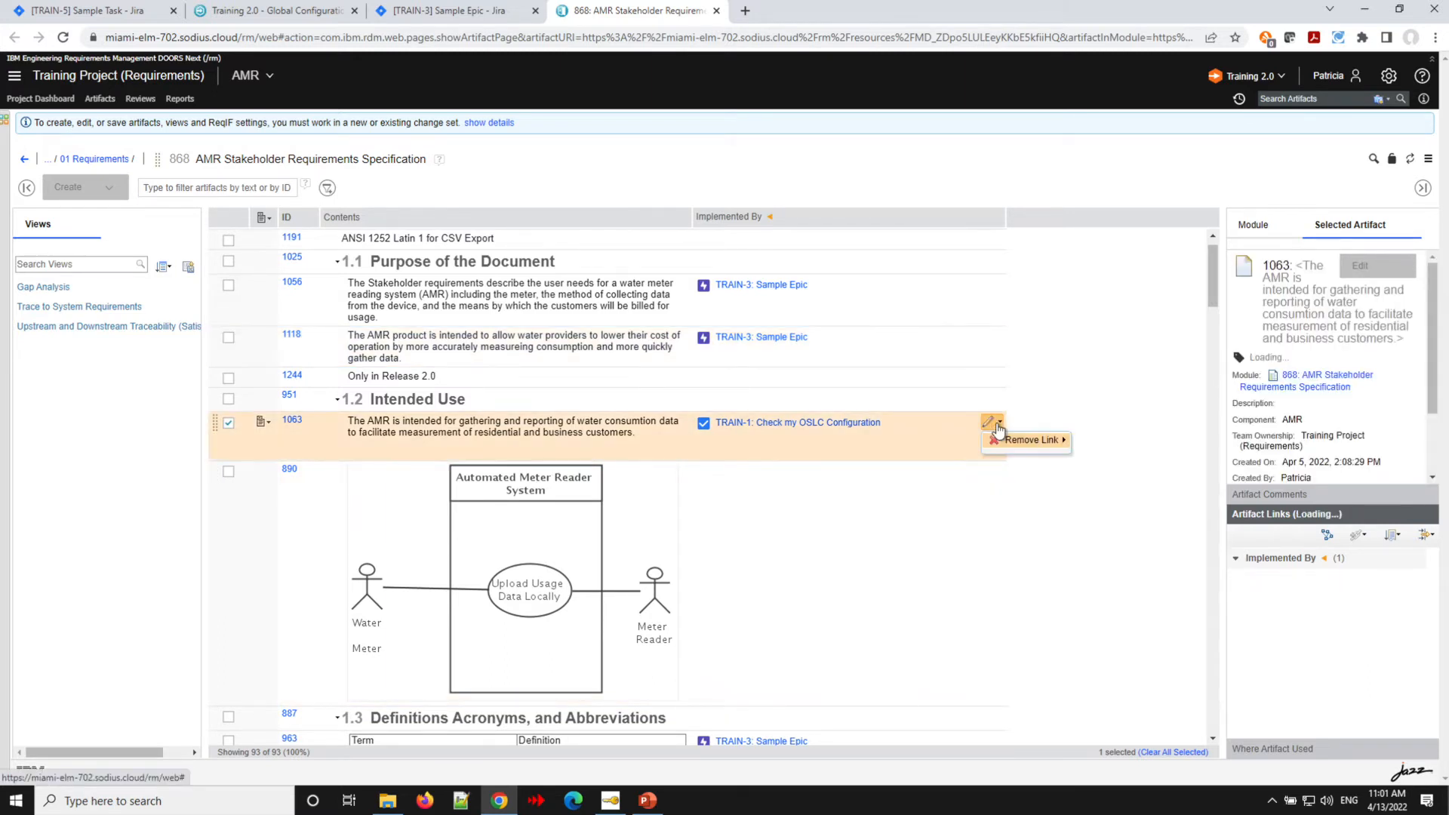
{"action": "mouse_move", "coordinate": [1012, 445]}
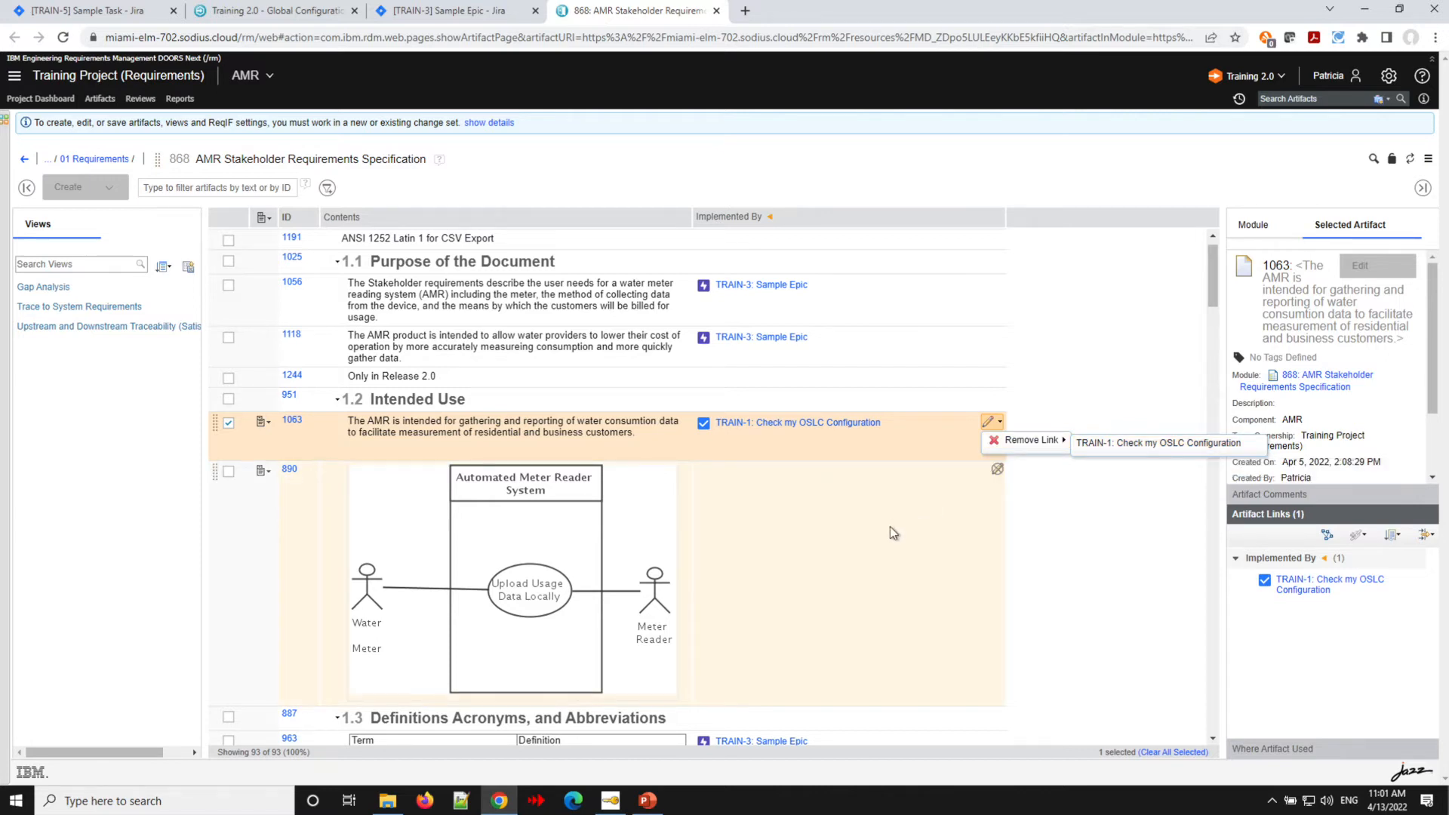
{"action": "left_click", "coordinate": [1183, 175]}
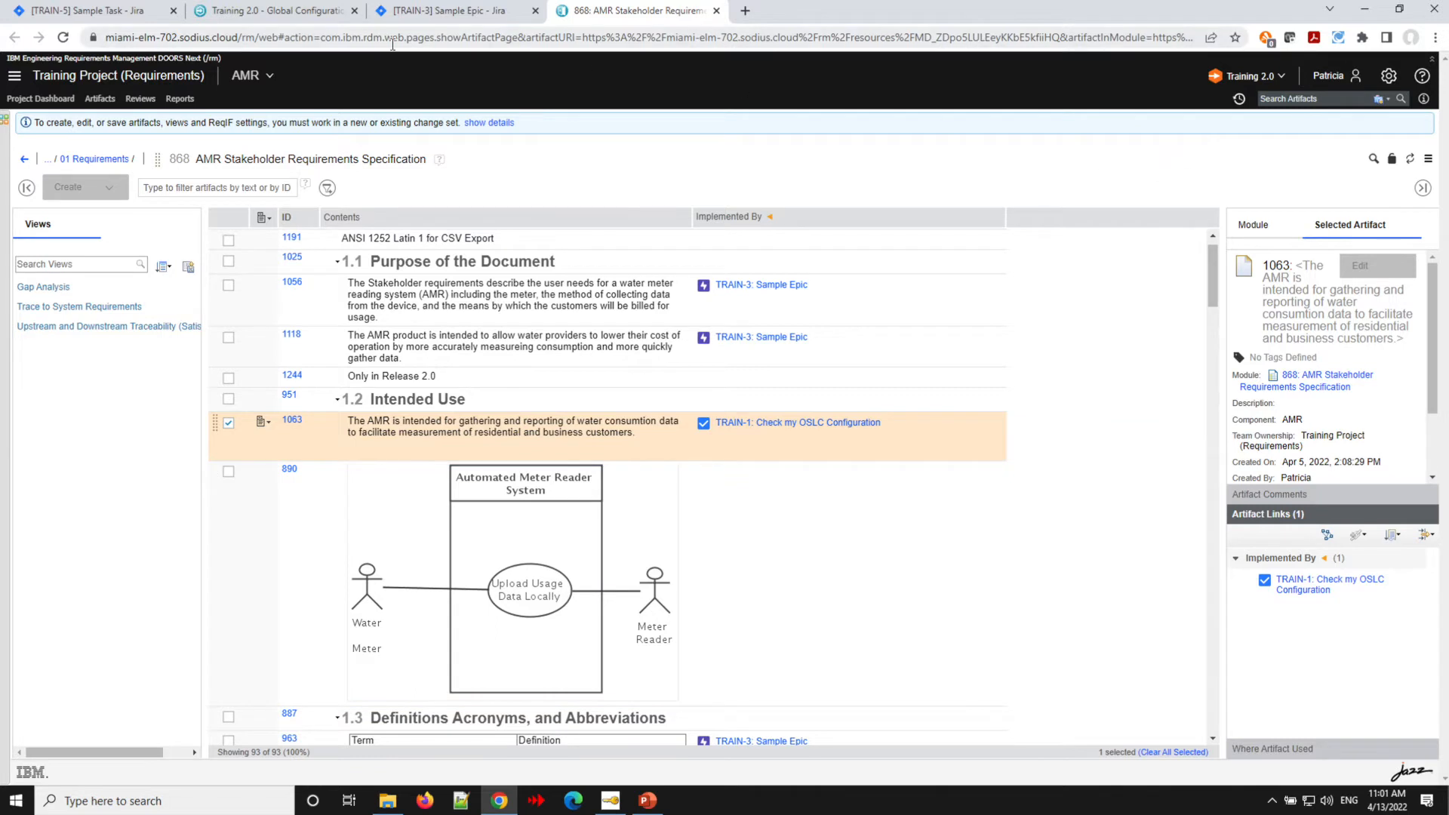
- Refresh the module and remove the Implemented By link to TRAIN-1 from requirement 1063
{"action": "left_click", "coordinate": [63, 38]}
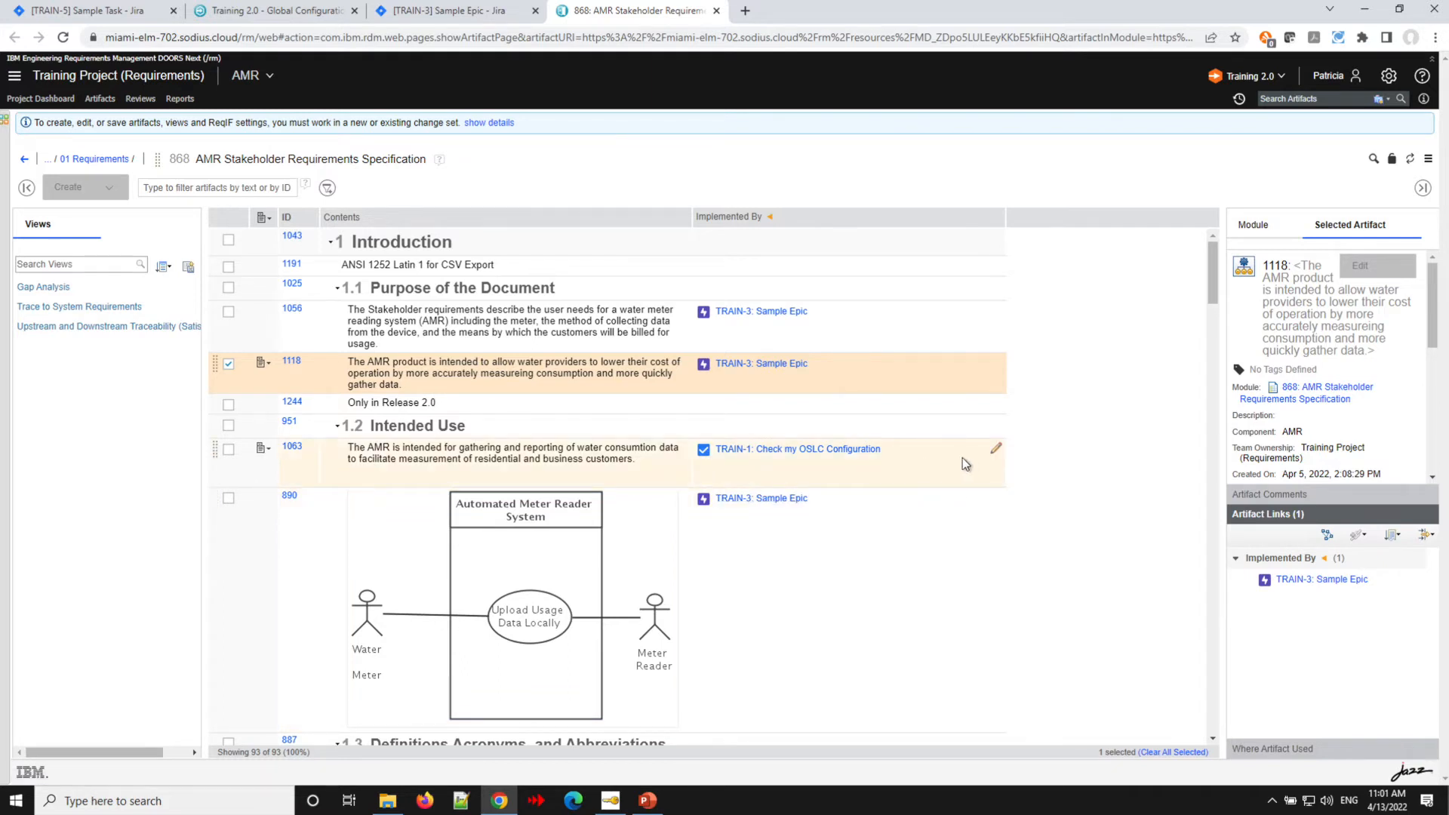
{"action": "left_click", "coordinate": [996, 448]}
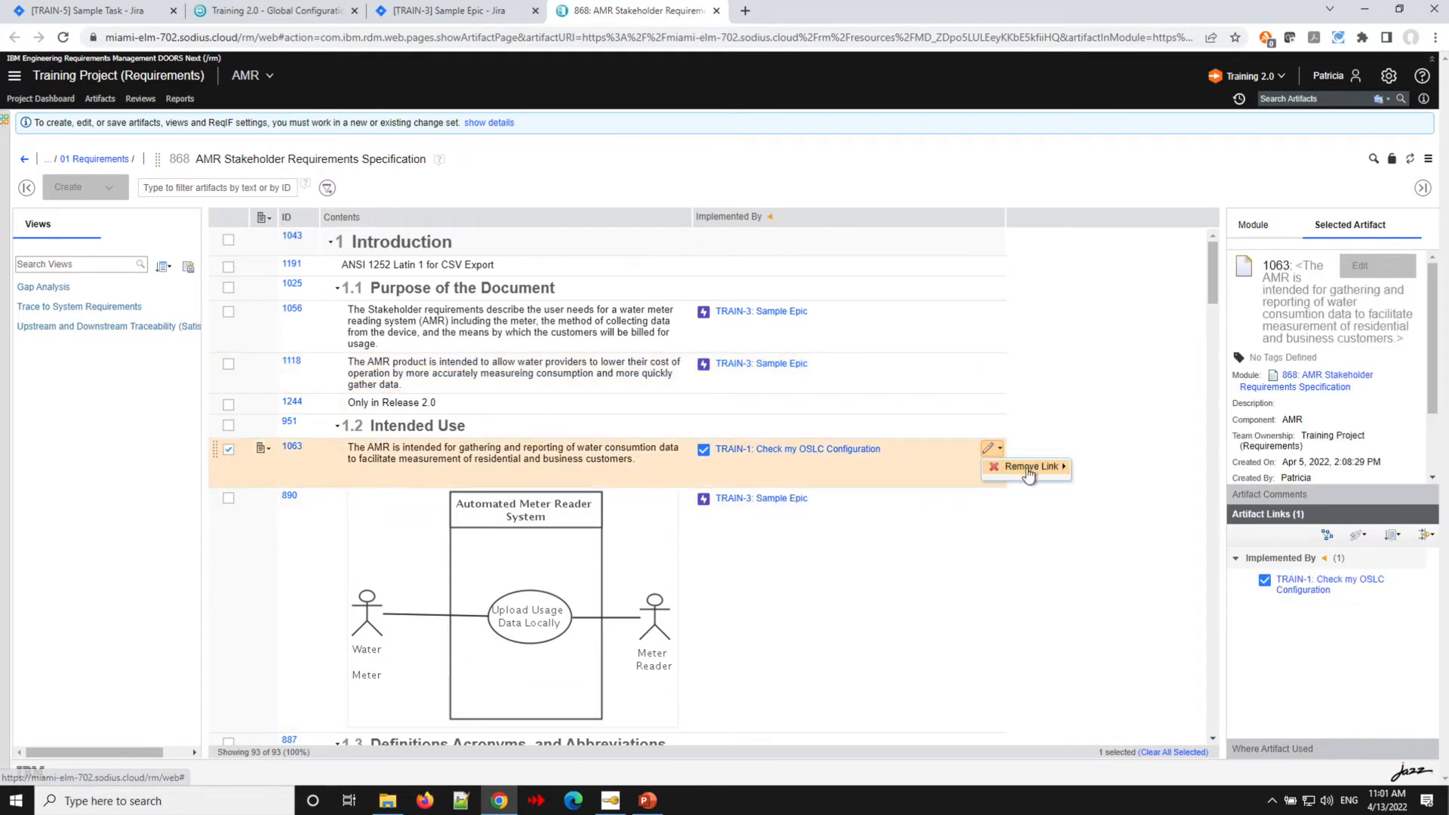
{"action": "mouse_move", "coordinate": [1027, 473]}
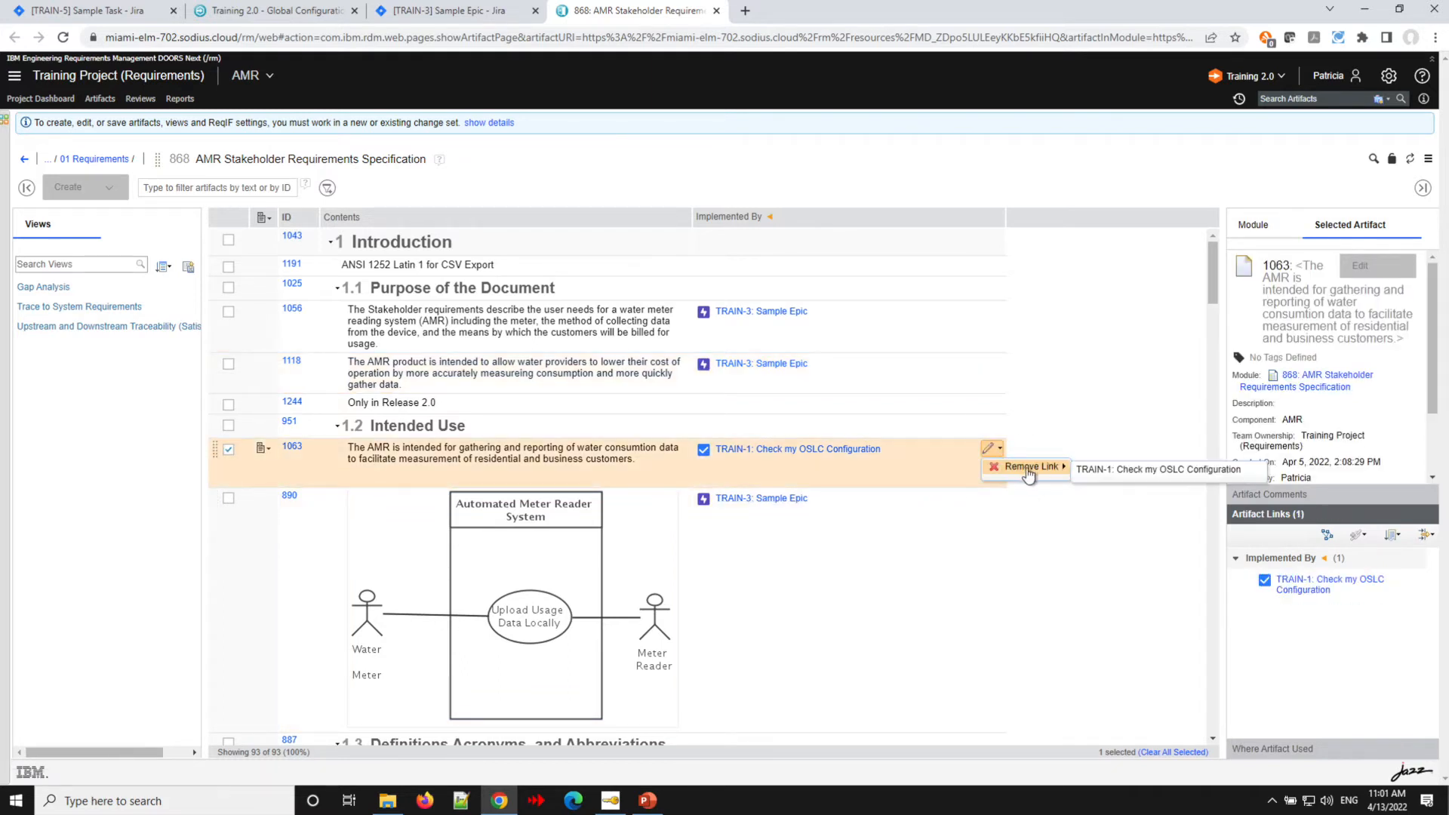
{"action": "left_click", "coordinate": [1119, 477]}
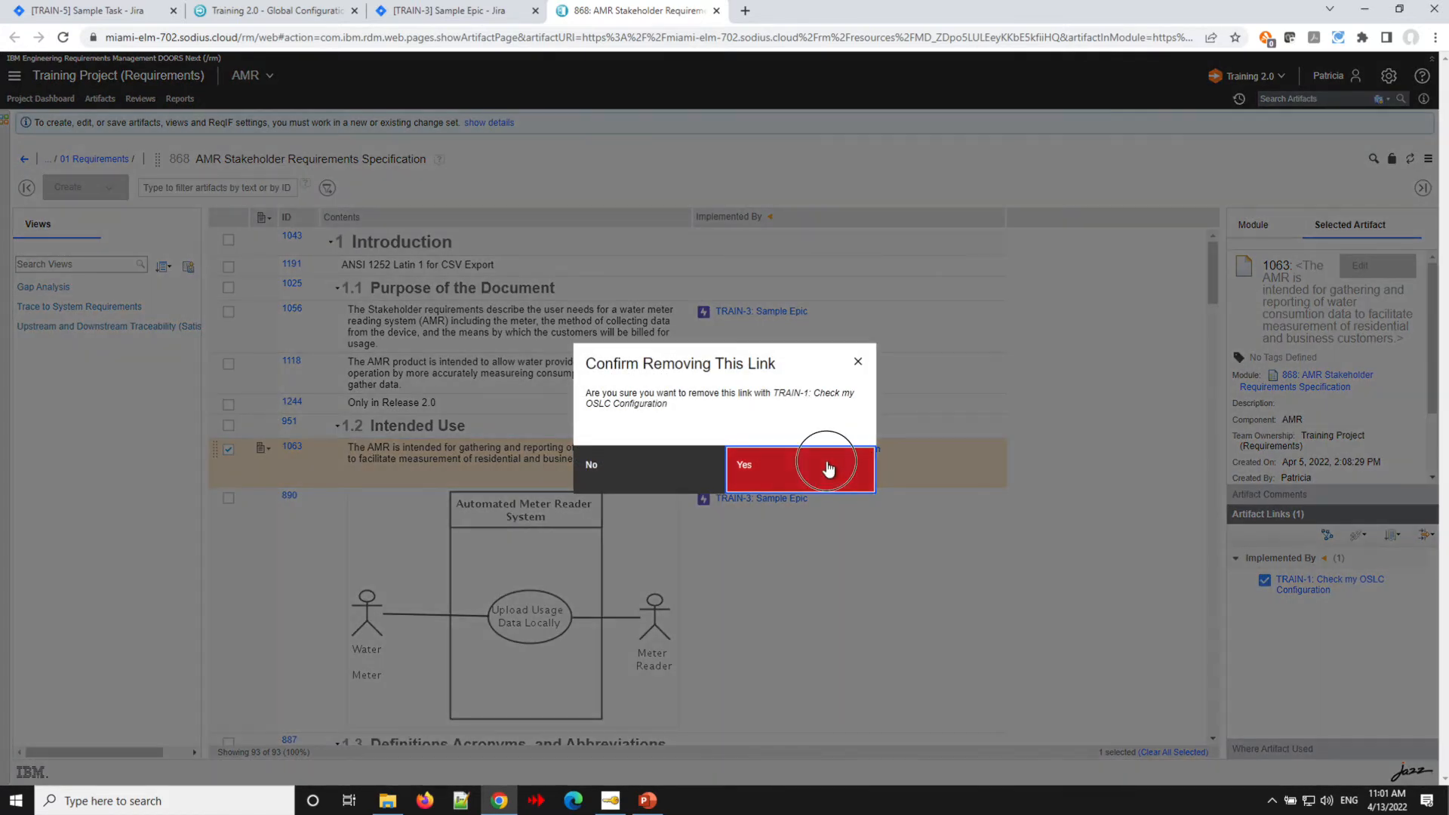
{"action": "left_click", "coordinate": [827, 468]}
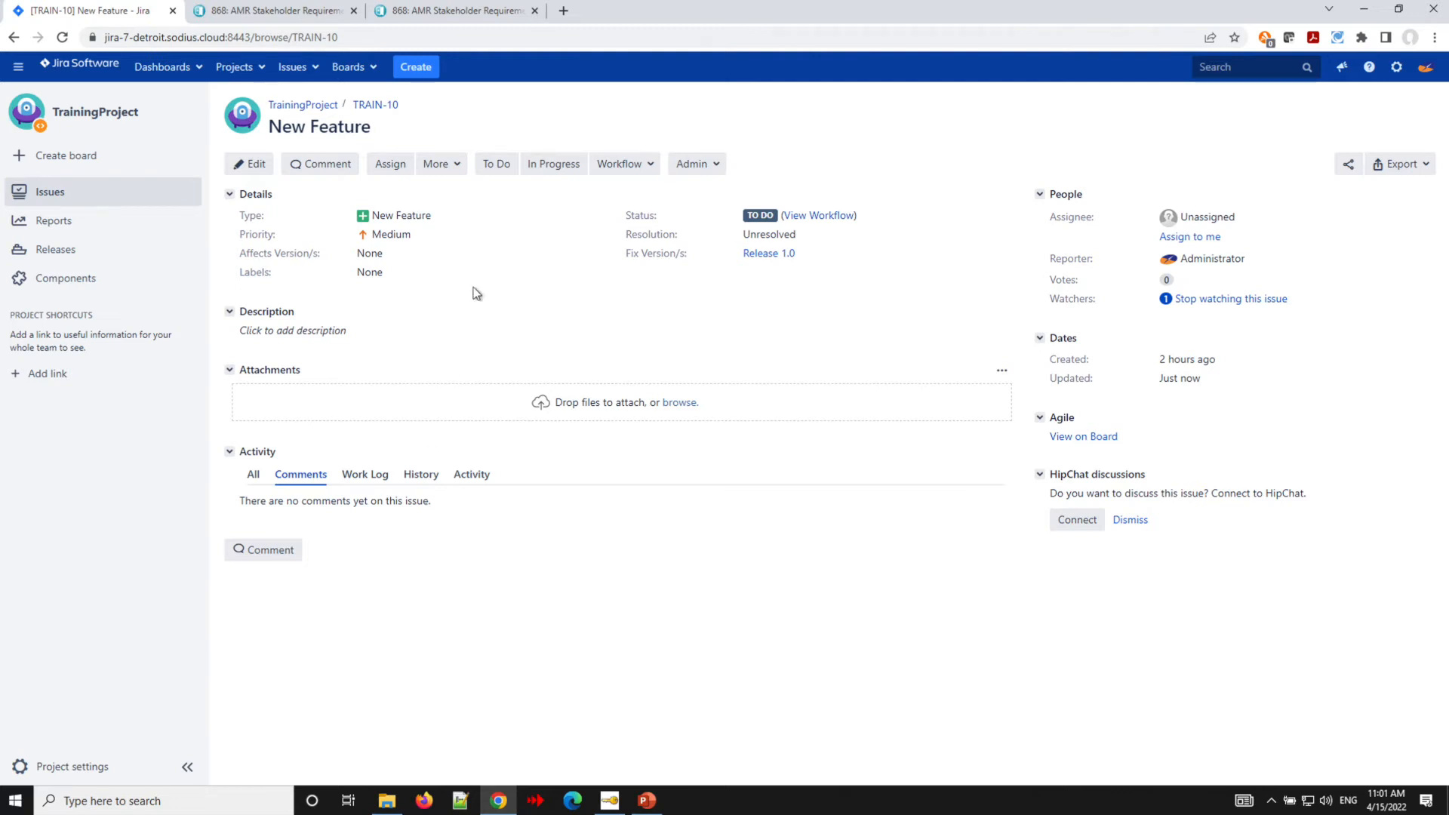
- Link Jira issue TRAIN-10 to requirement 1056 as Implements Requirement by dropping the artifact into a collaboration link
{"action": "left_click", "coordinate": [448, 164]}
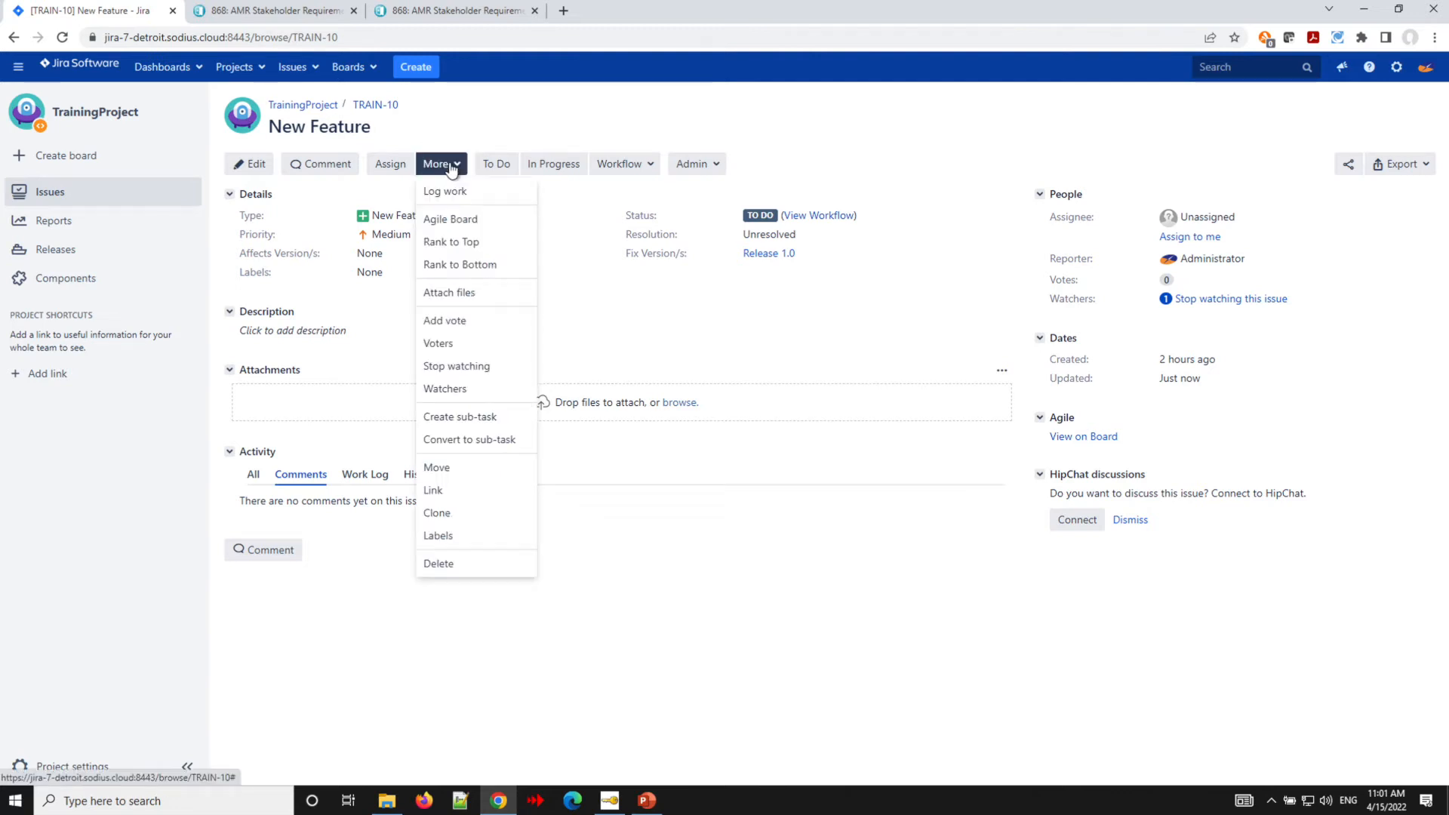
{"action": "left_click", "coordinate": [468, 491]}
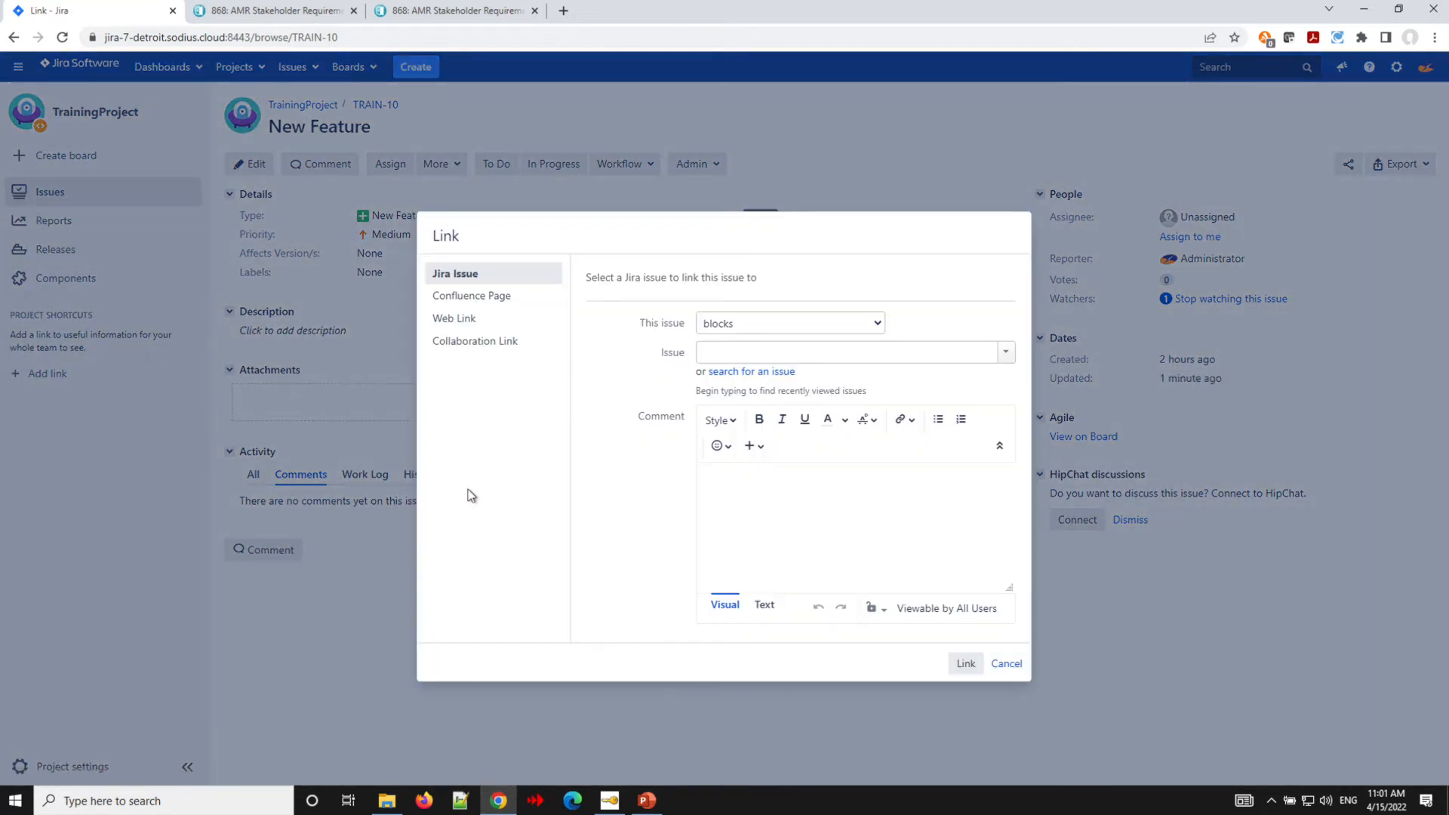
{"action": "left_click", "coordinate": [476, 343]}
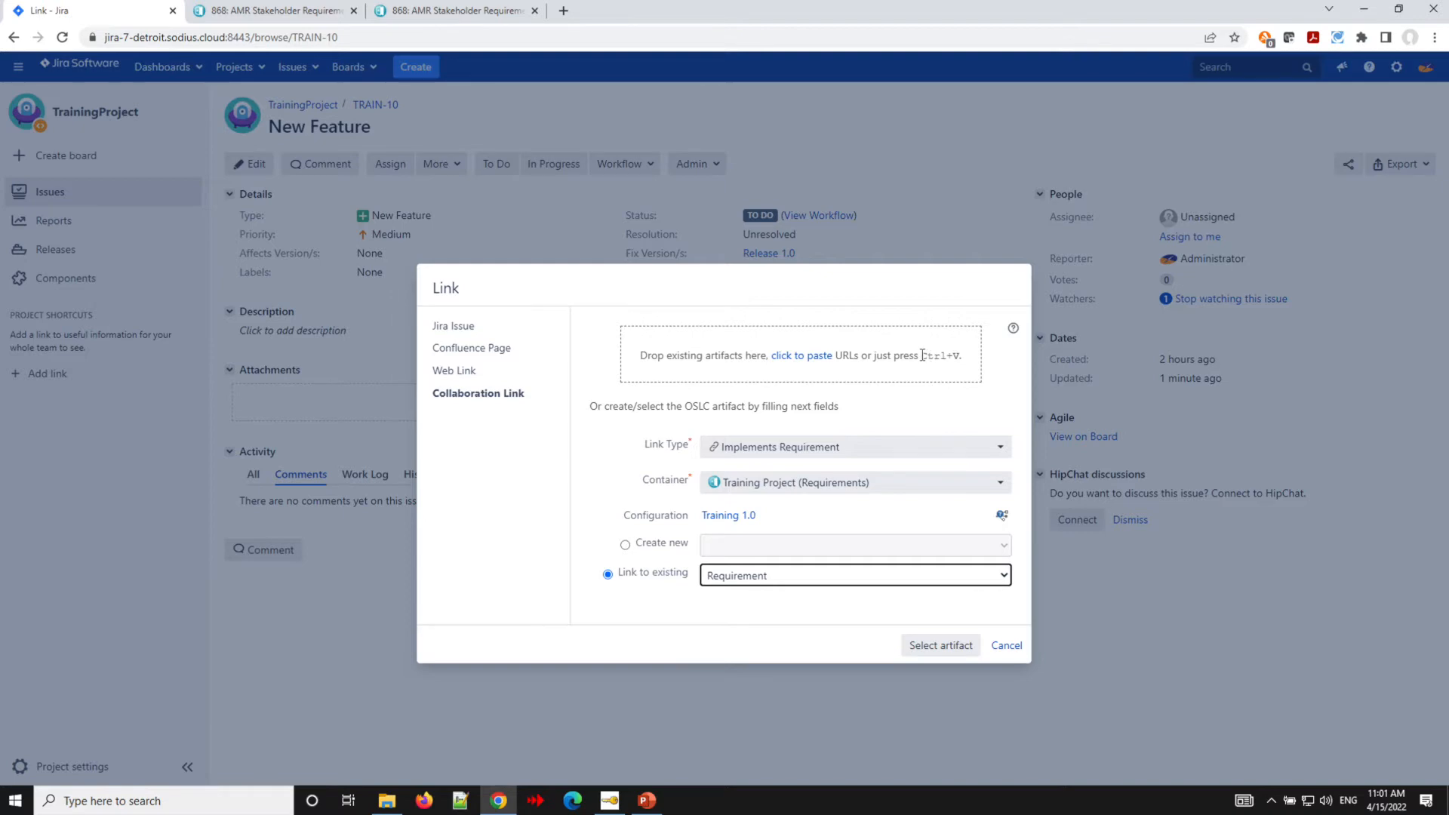
{"action": "left_click", "coordinate": [277, 10]}
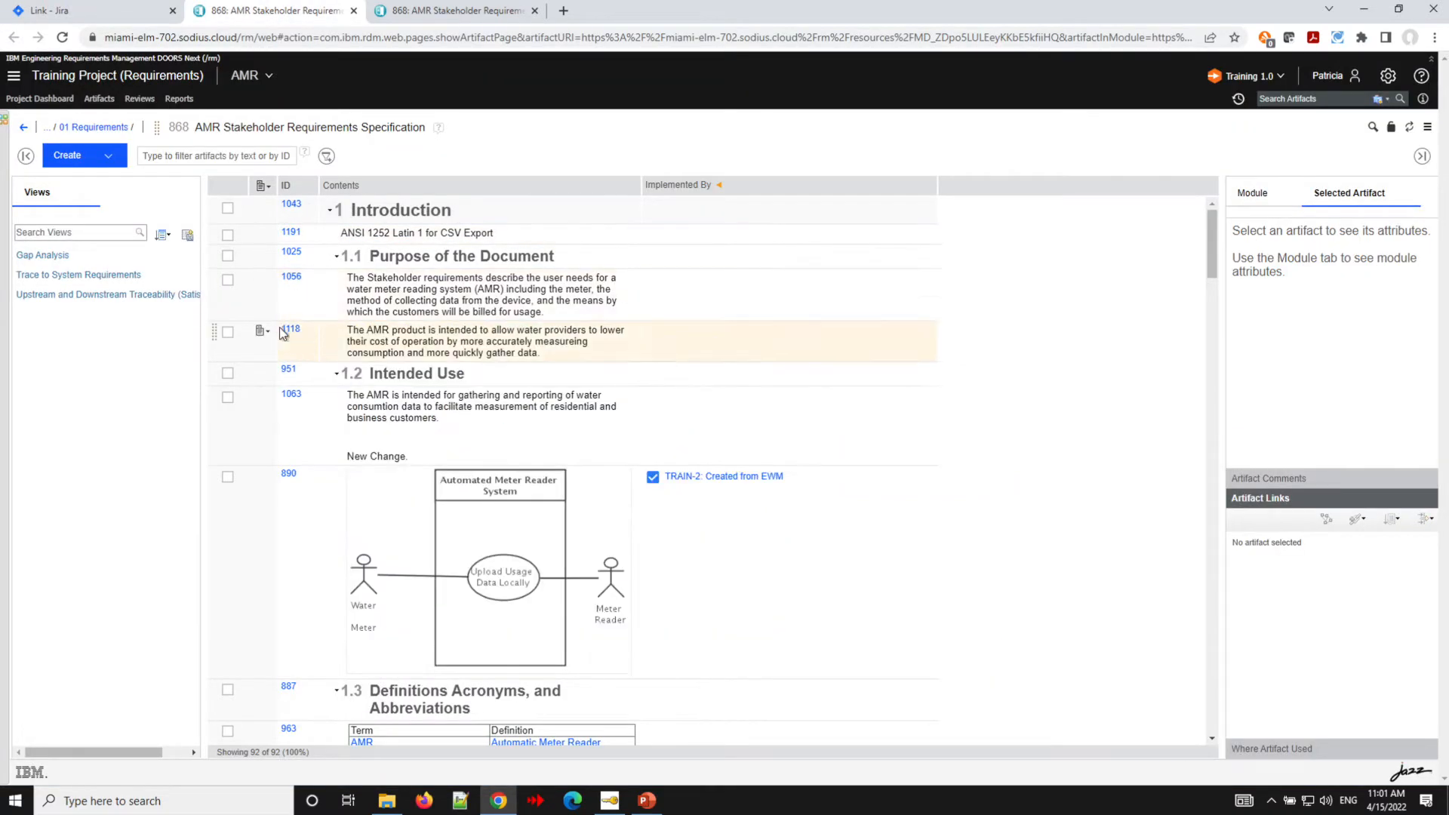
{"action": "mouse_move", "coordinate": [295, 283]}
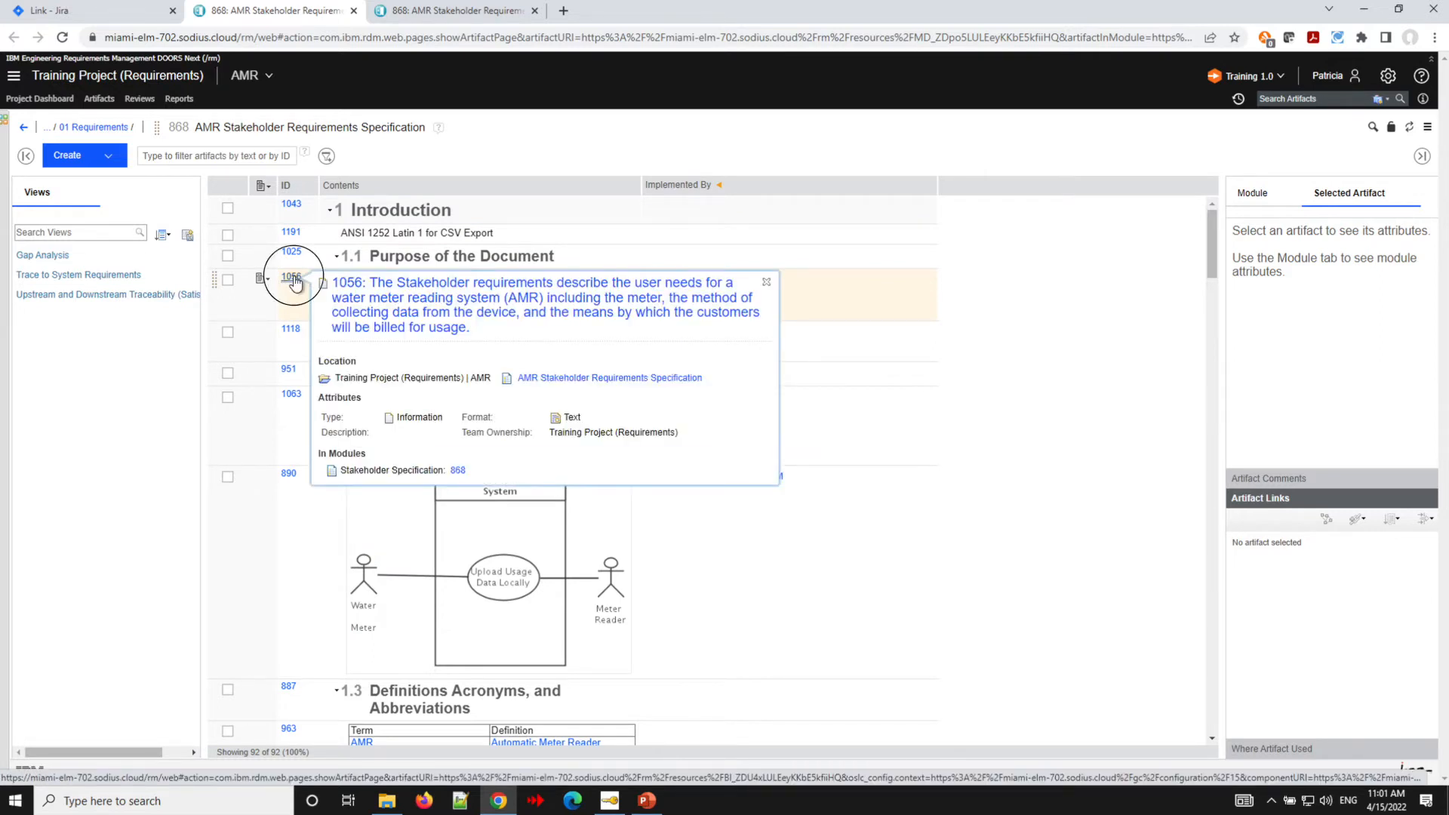
{"action": "left_click", "coordinate": [86, 15]}
{"action": "left_click_drag", "start_coordinate": [85, 15], "coordinate": [731, 357]}
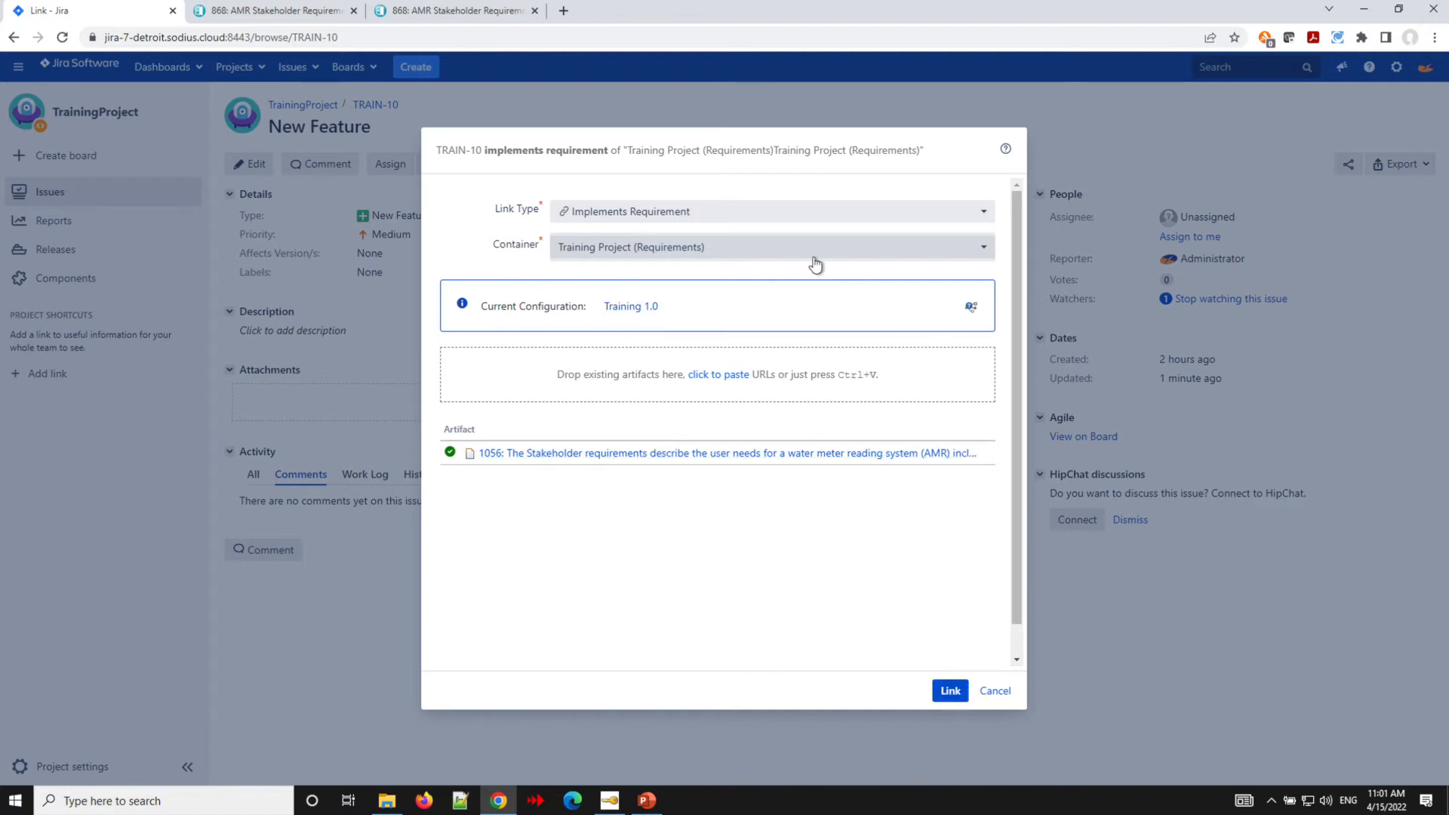
{"action": "left_click", "coordinate": [789, 215]}
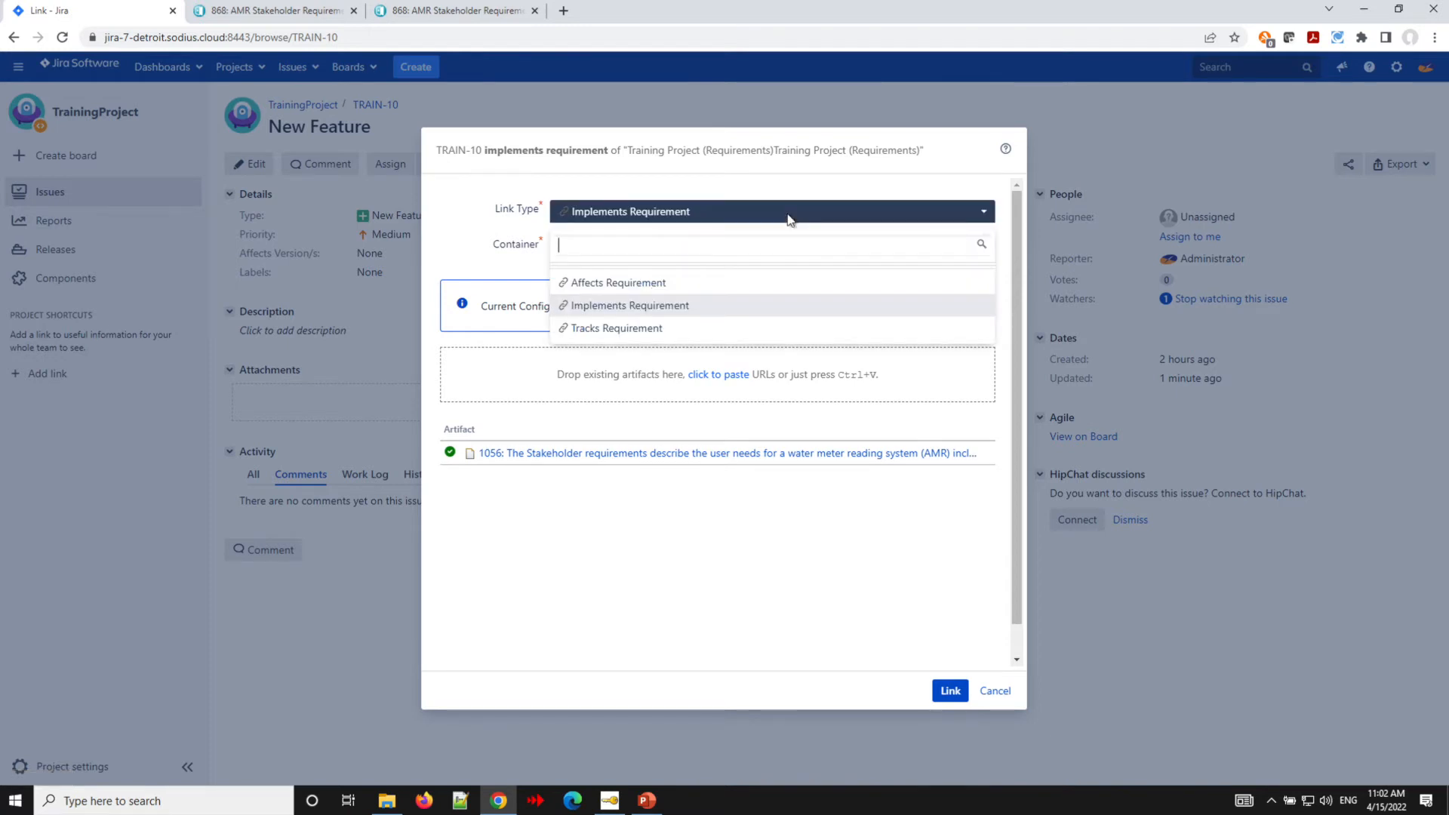
{"action": "left_click", "coordinate": [789, 217]}
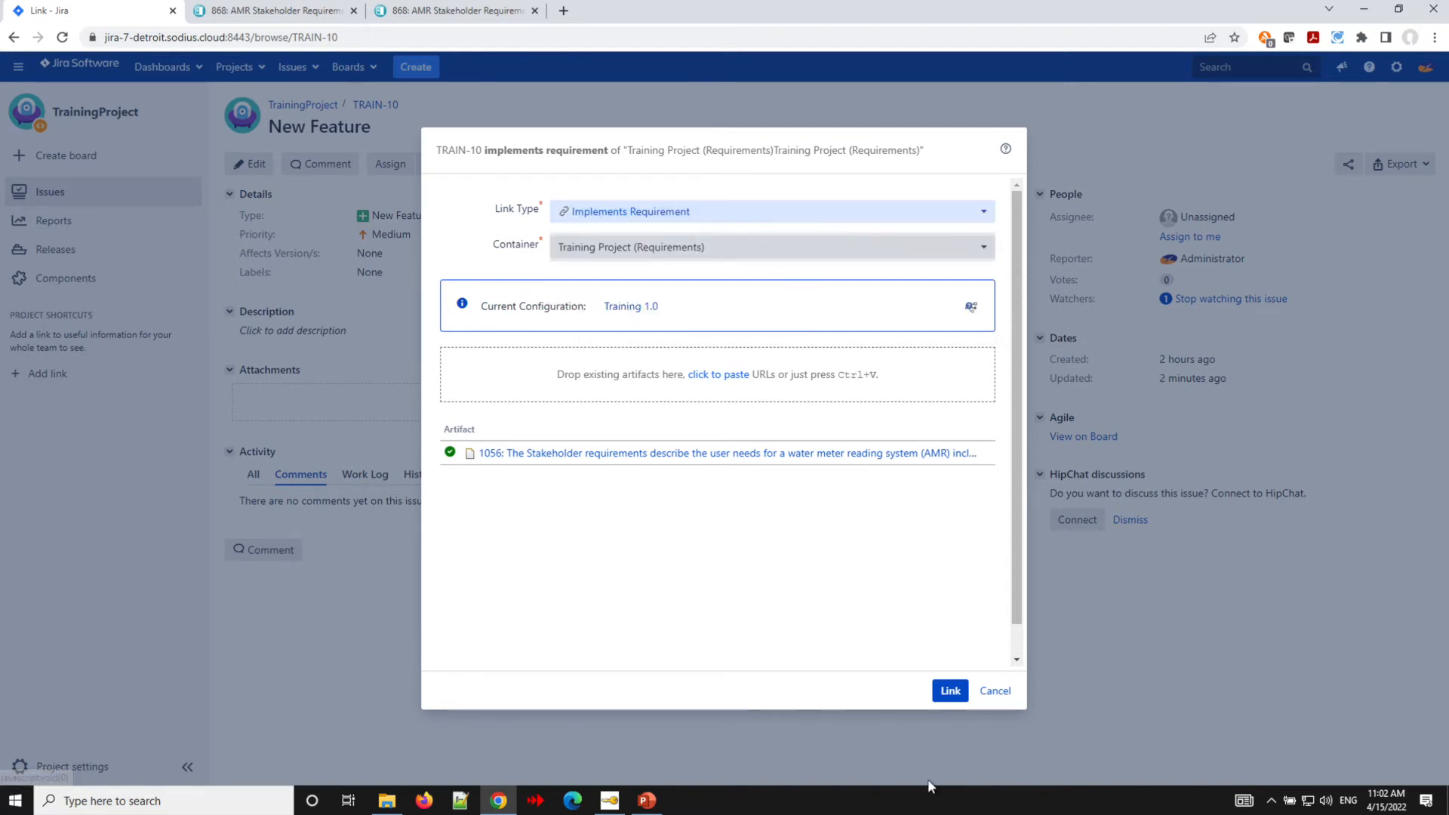
{"action": "left_click", "coordinate": [943, 693]}
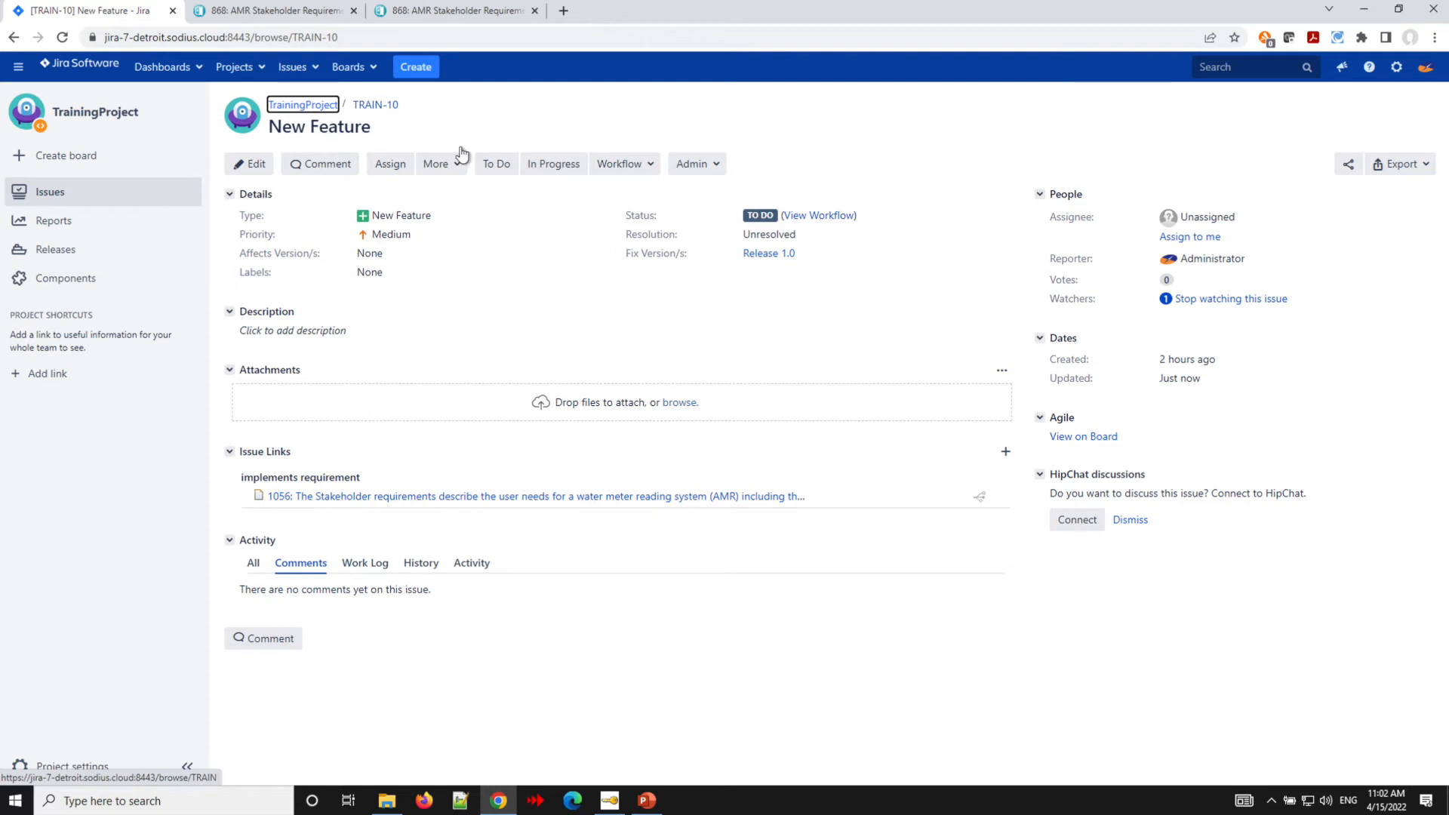
- Drag requirement 1191 onto TRAIN-10's issue links and confirm the Implements Requirement link
{"action": "left_click", "coordinate": [267, 13]}
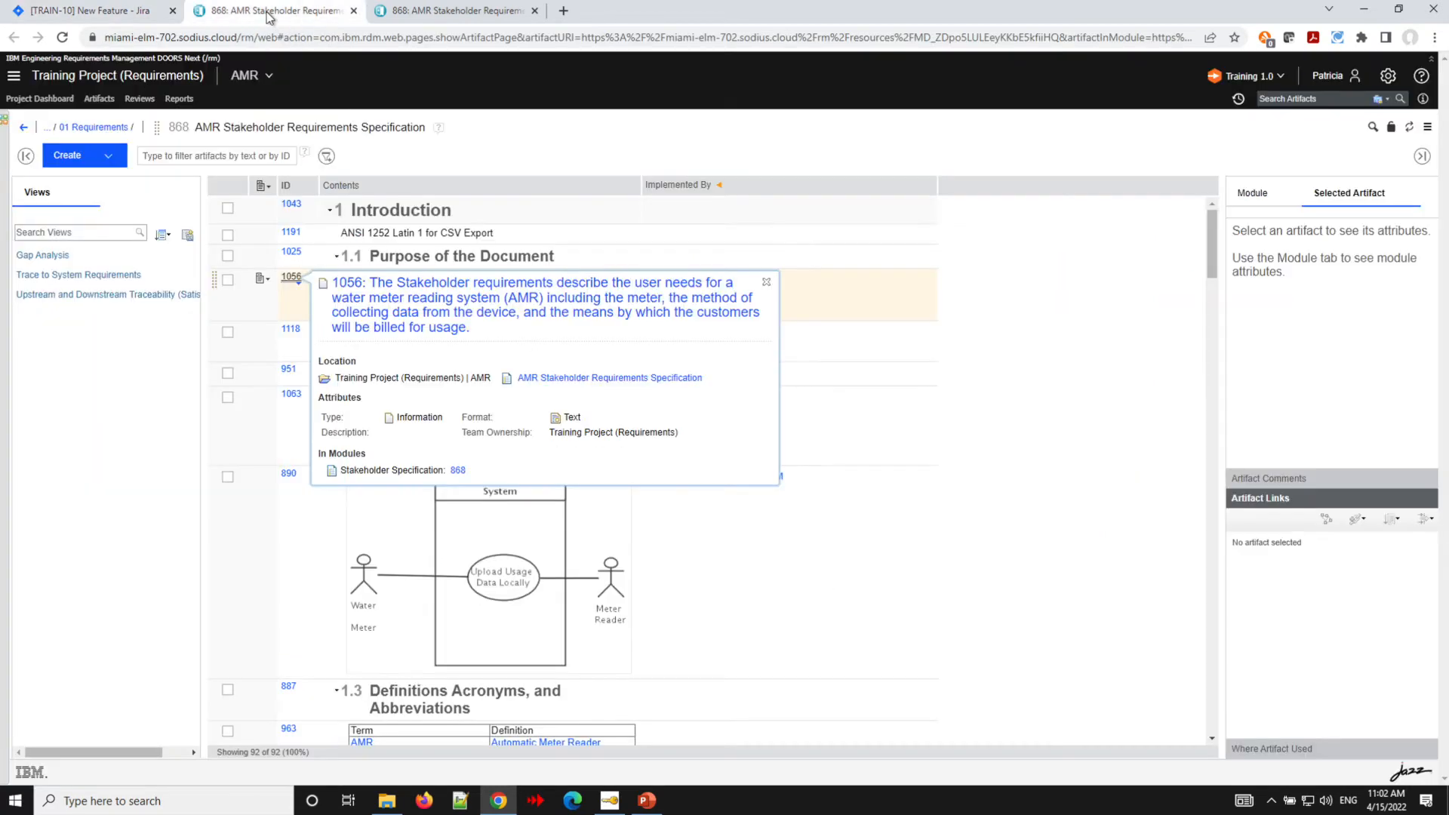
{"action": "mouse_move", "coordinate": [293, 237]}
{"action": "left_click_drag", "start_coordinate": [293, 237], "coordinate": [463, 487]}
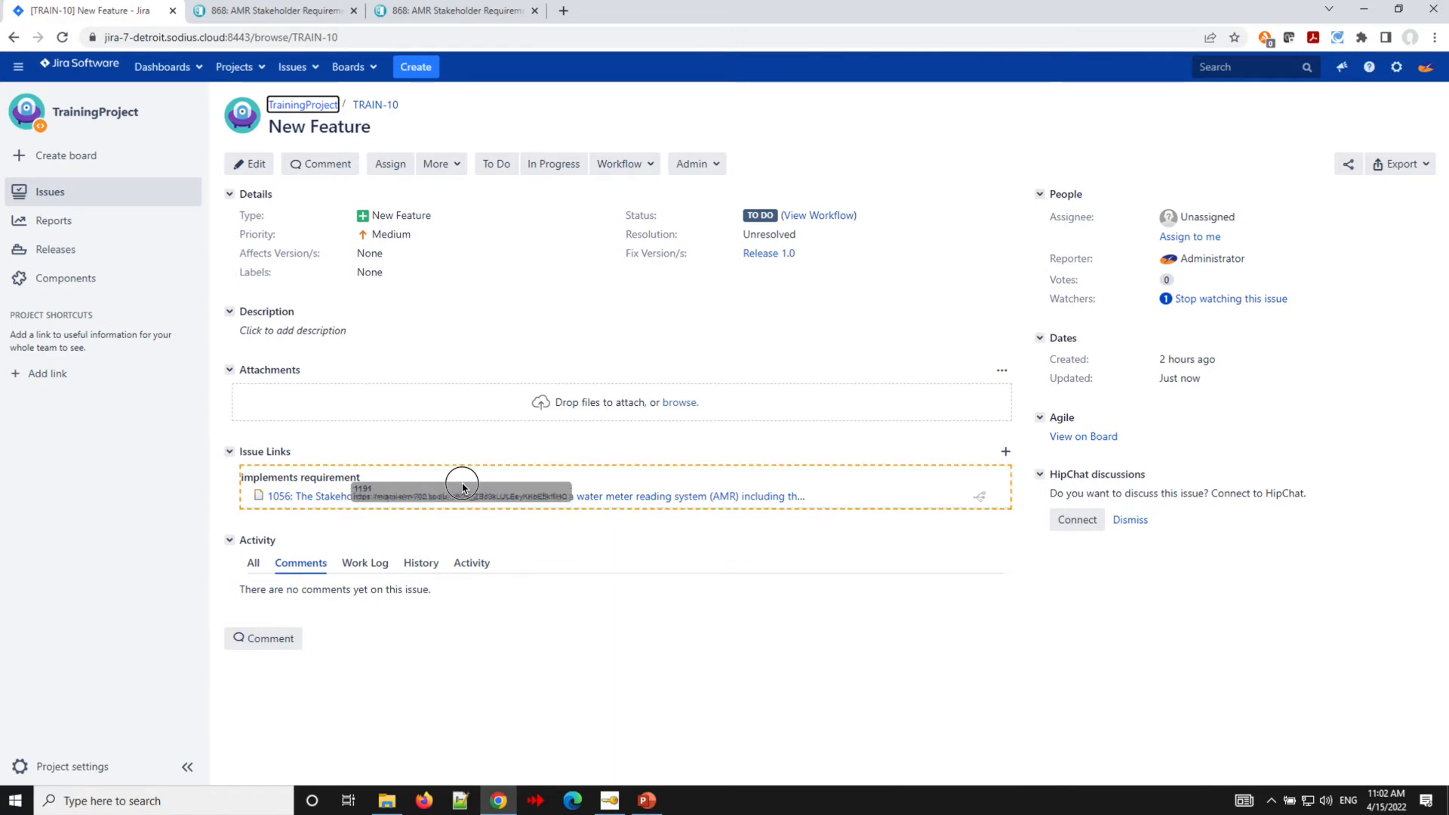
{"action": "left_click_drag", "start_coordinate": [462, 487], "coordinate": [462, 487]}
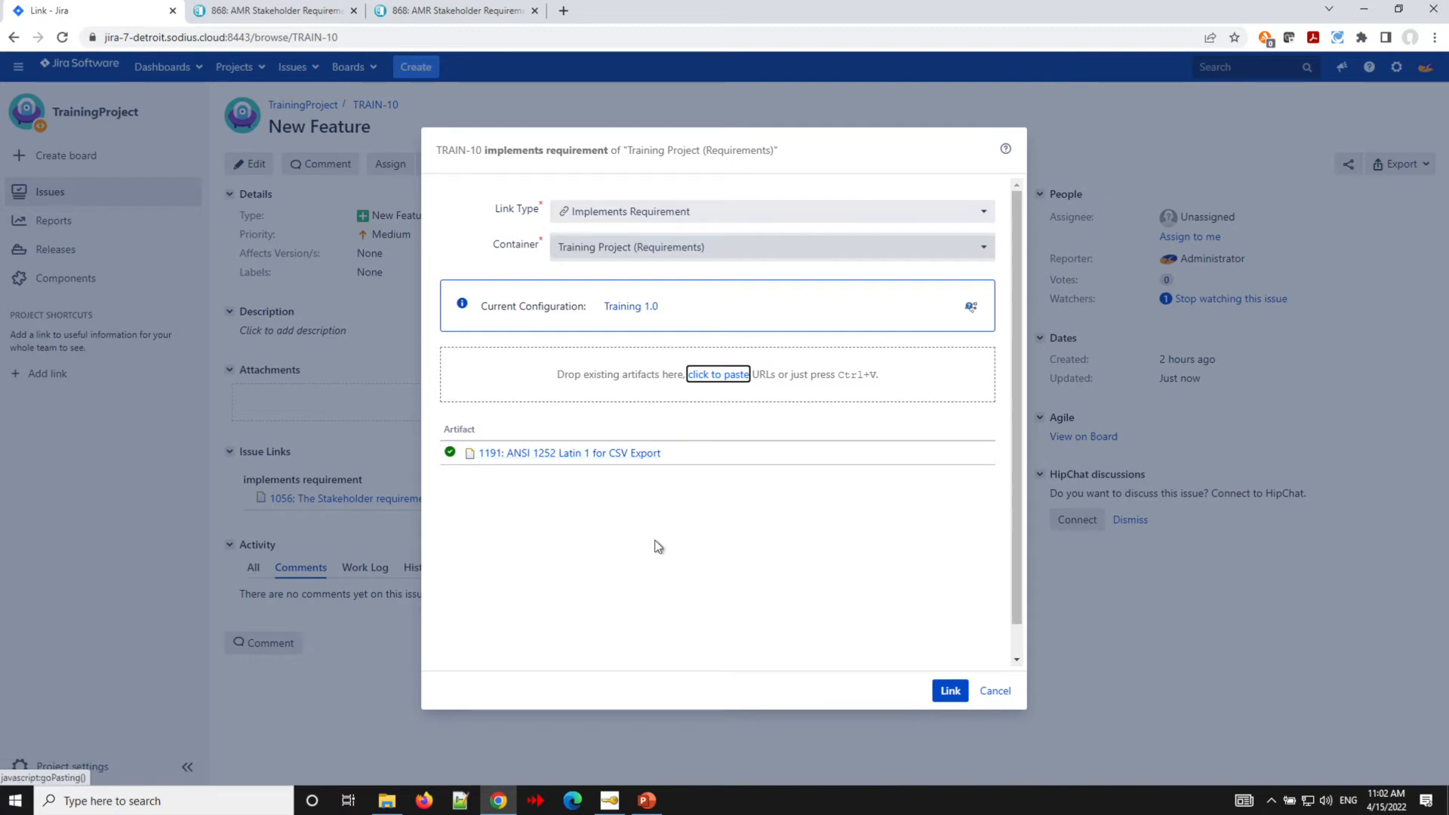
{"action": "left_click", "coordinate": [950, 690]}
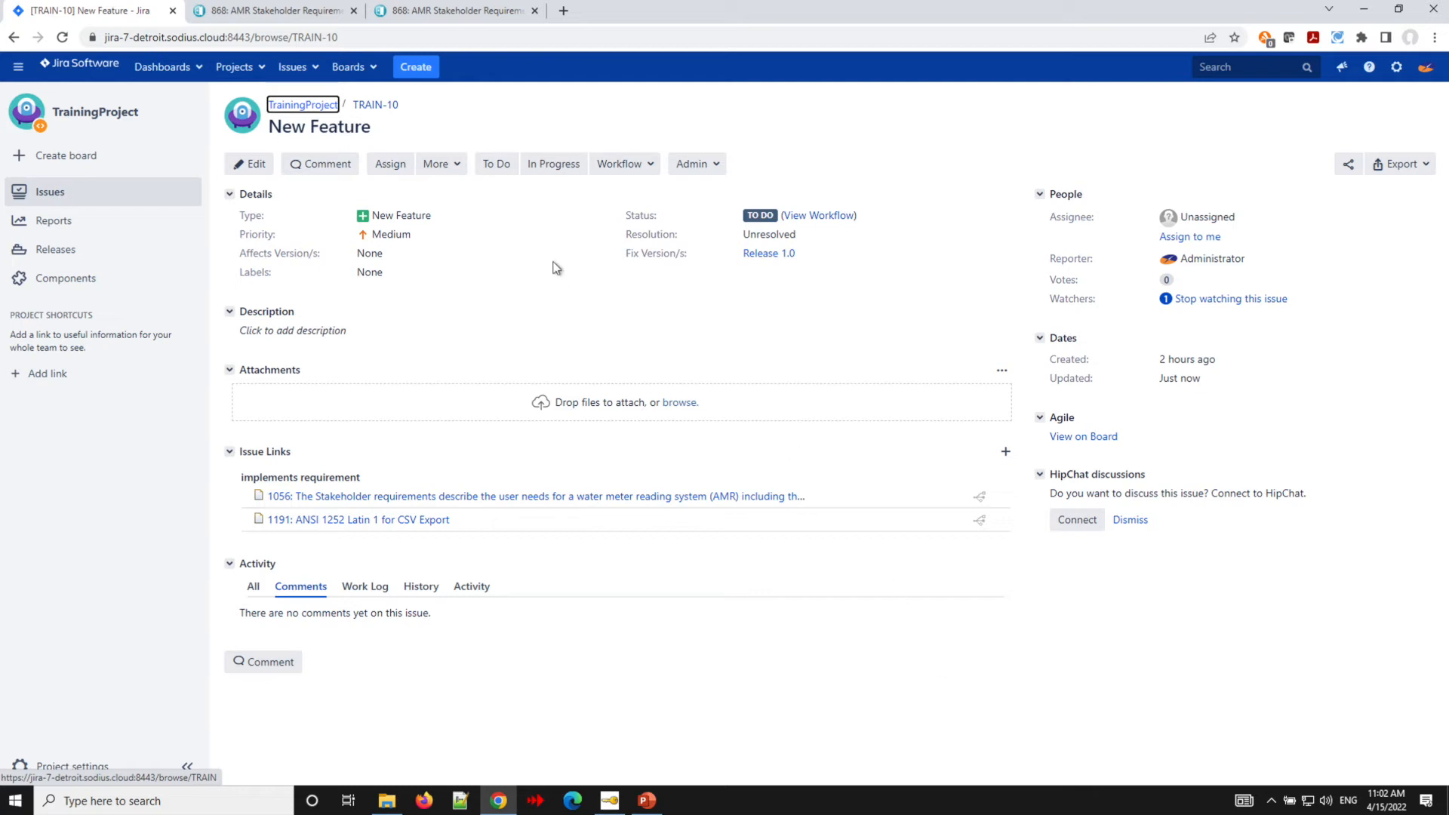
- In the requirements module, select requirements 957, 1151, 1096, 892 and 1014 and share their links
{"action": "left_click", "coordinate": [285, 11]}
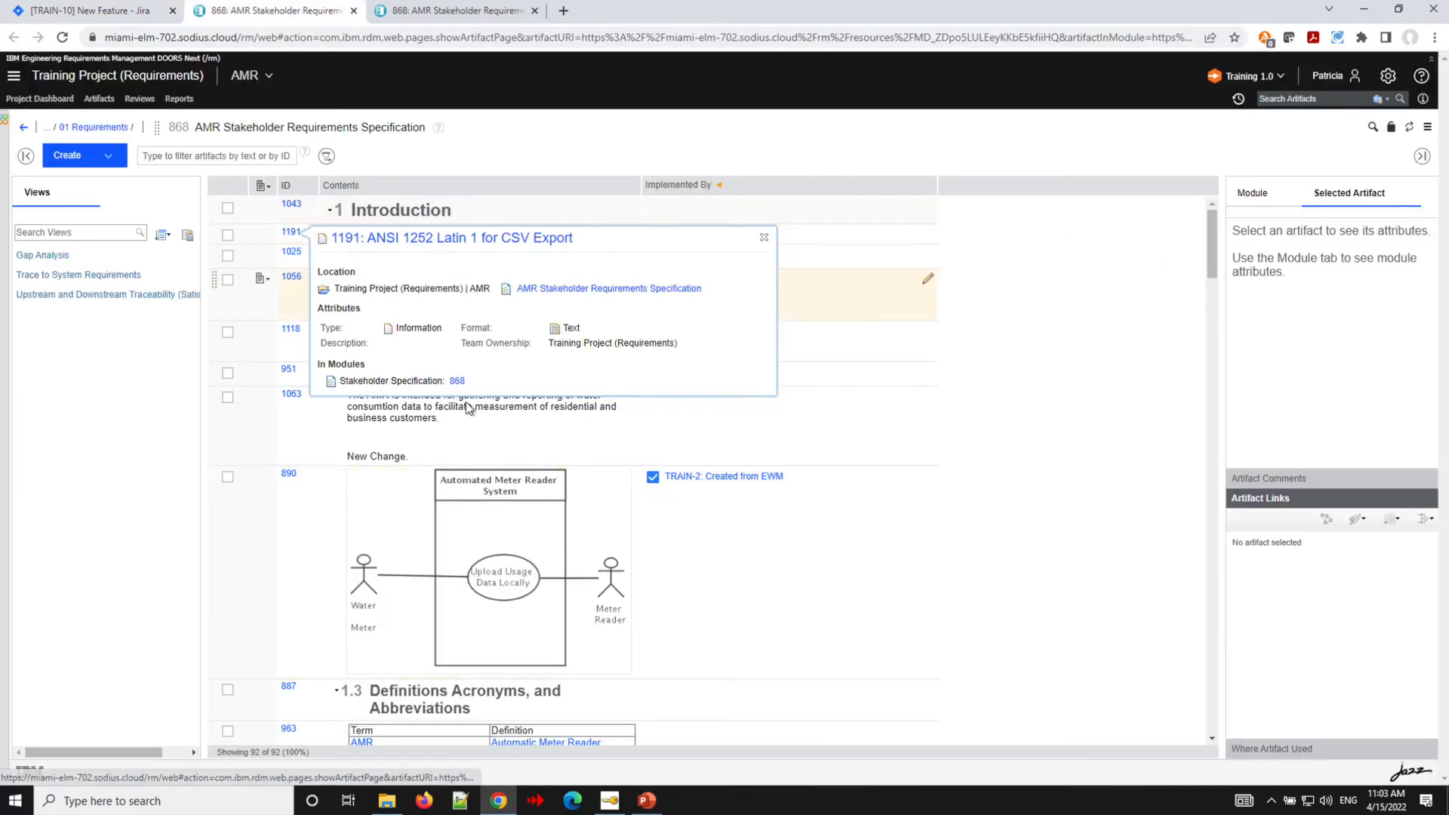
{"action": "scroll", "coordinate": [292, 567], "scroll_direction": "down", "scroll_amount": 4}
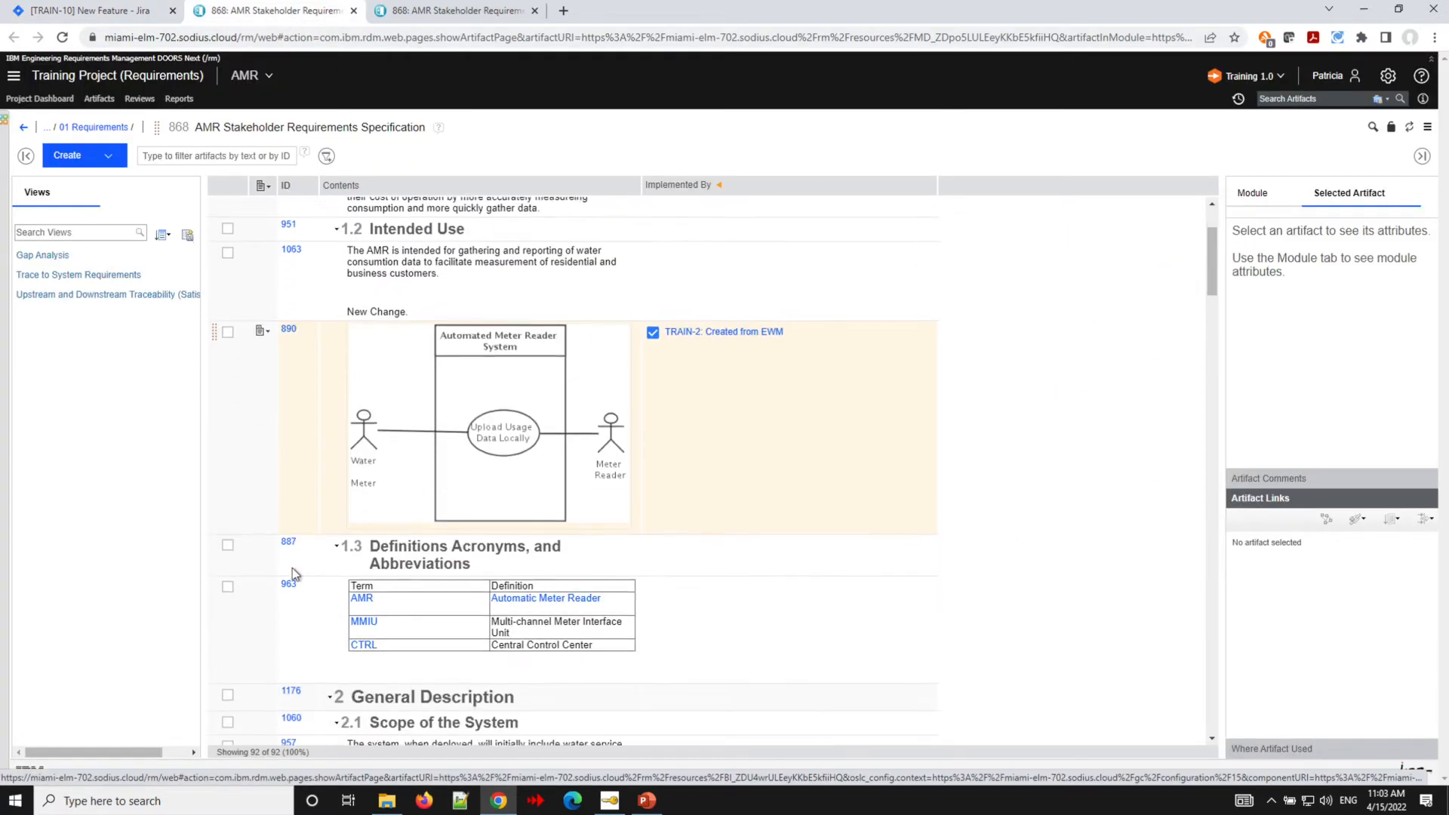
{"action": "scroll", "coordinate": [292, 568], "scroll_direction": "down", "scroll_amount": 4}
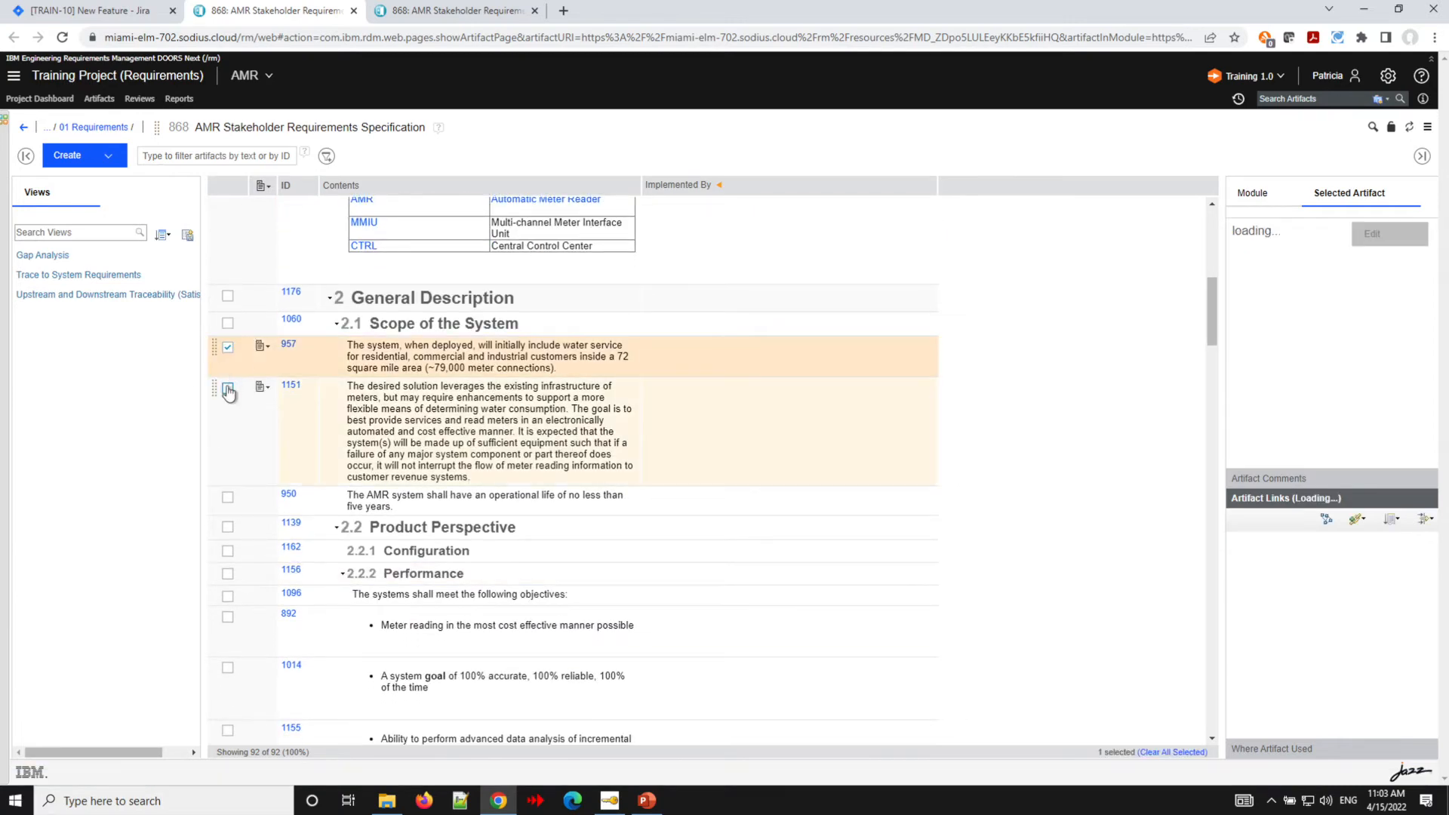
{"action": "left_click", "coordinate": [227, 388]}
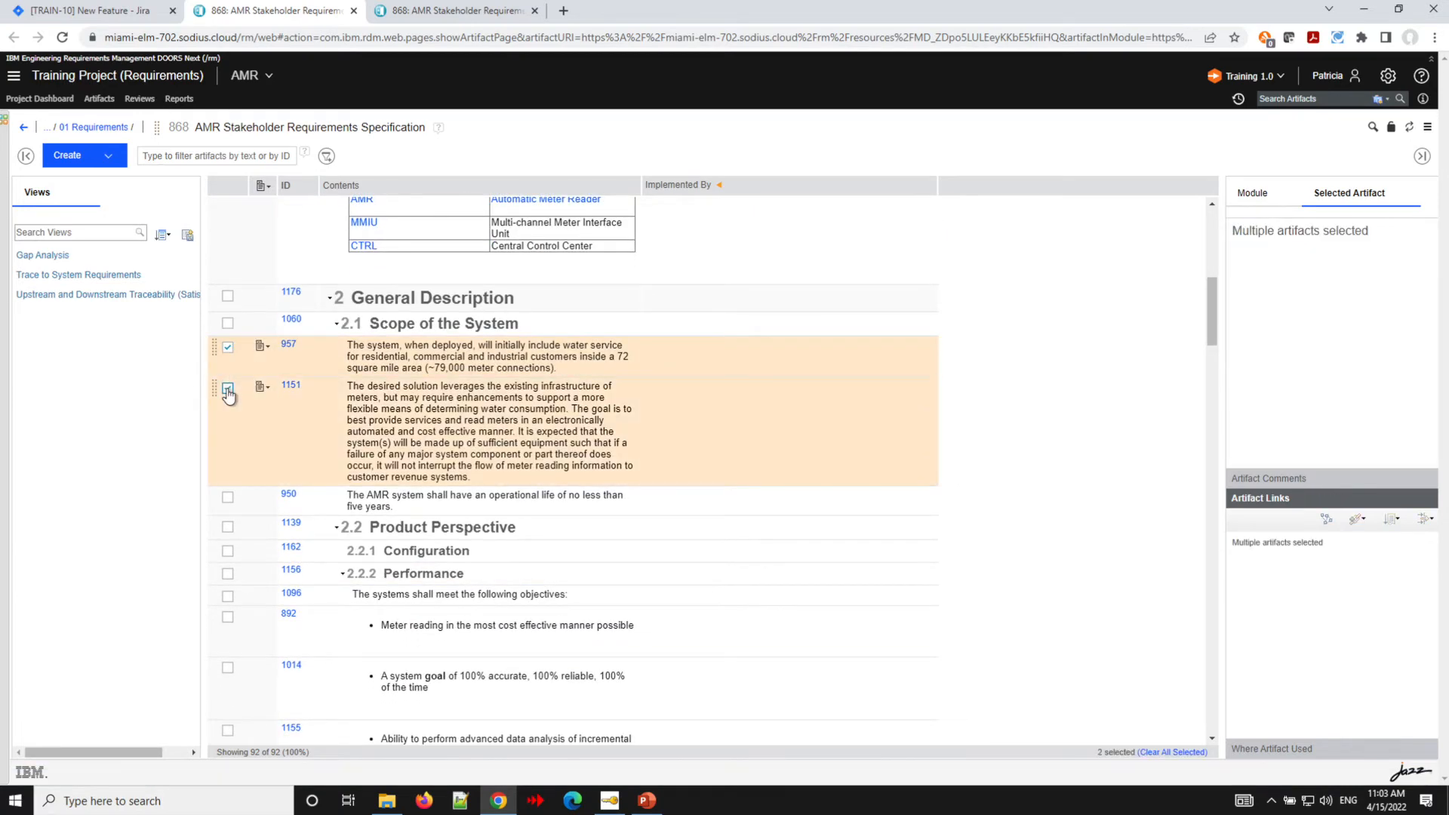
{"action": "left_click", "coordinate": [227, 596]}
{"action": "left_click", "coordinate": [228, 617]}
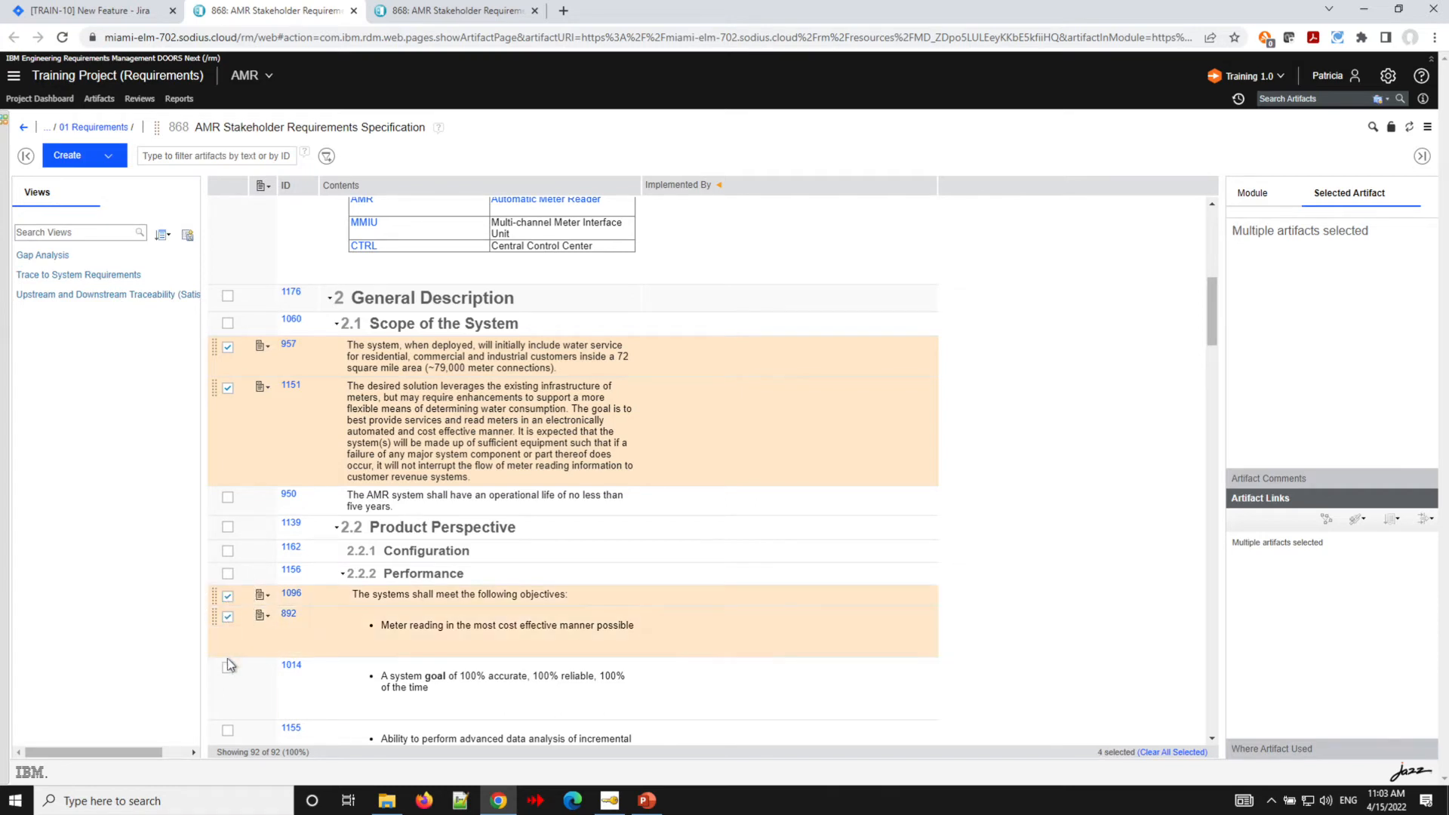
{"action": "left_click", "coordinate": [227, 667]}
{"action": "left_click", "coordinate": [262, 667]}
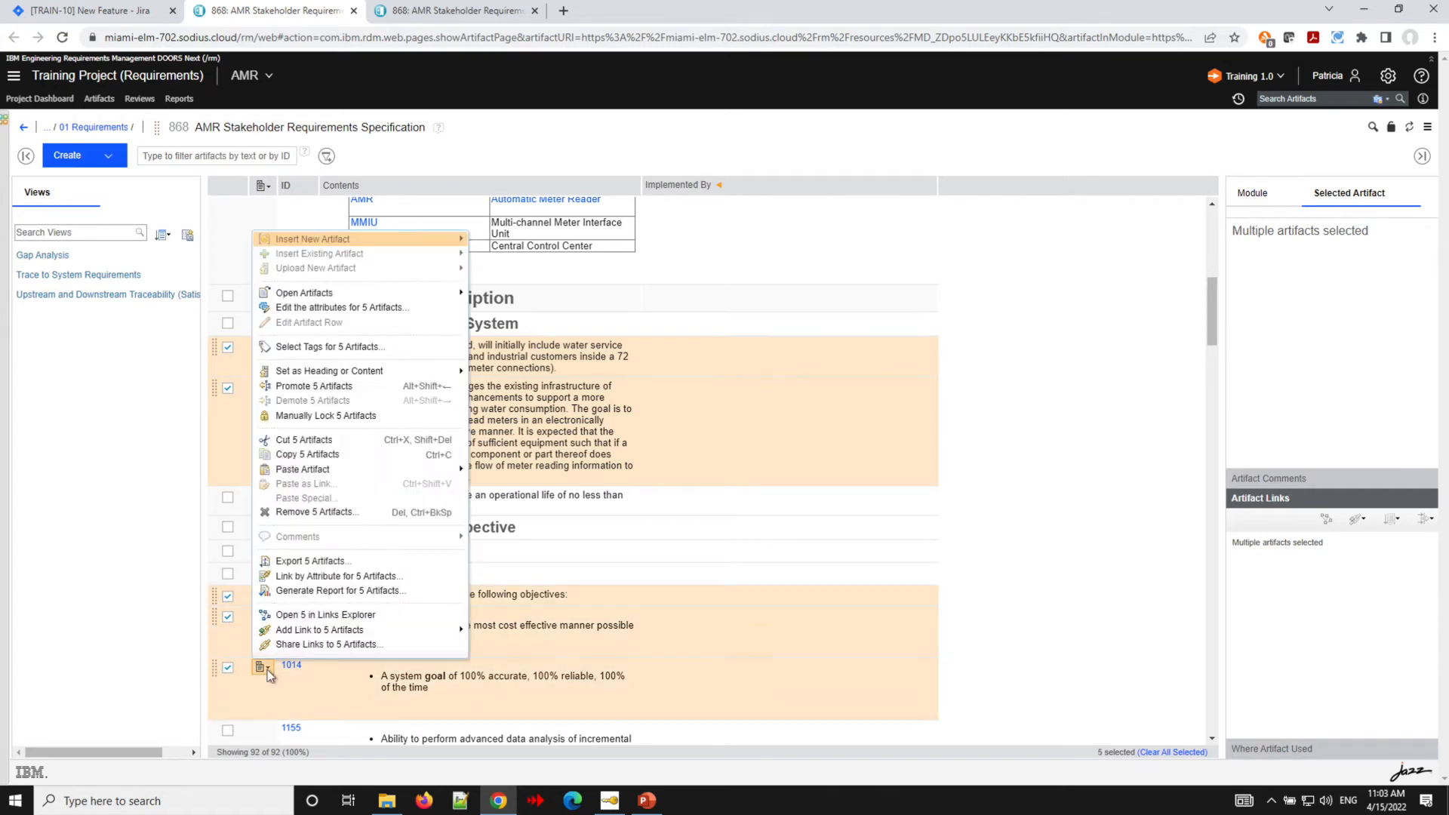
{"action": "left_click", "coordinate": [334, 646]}
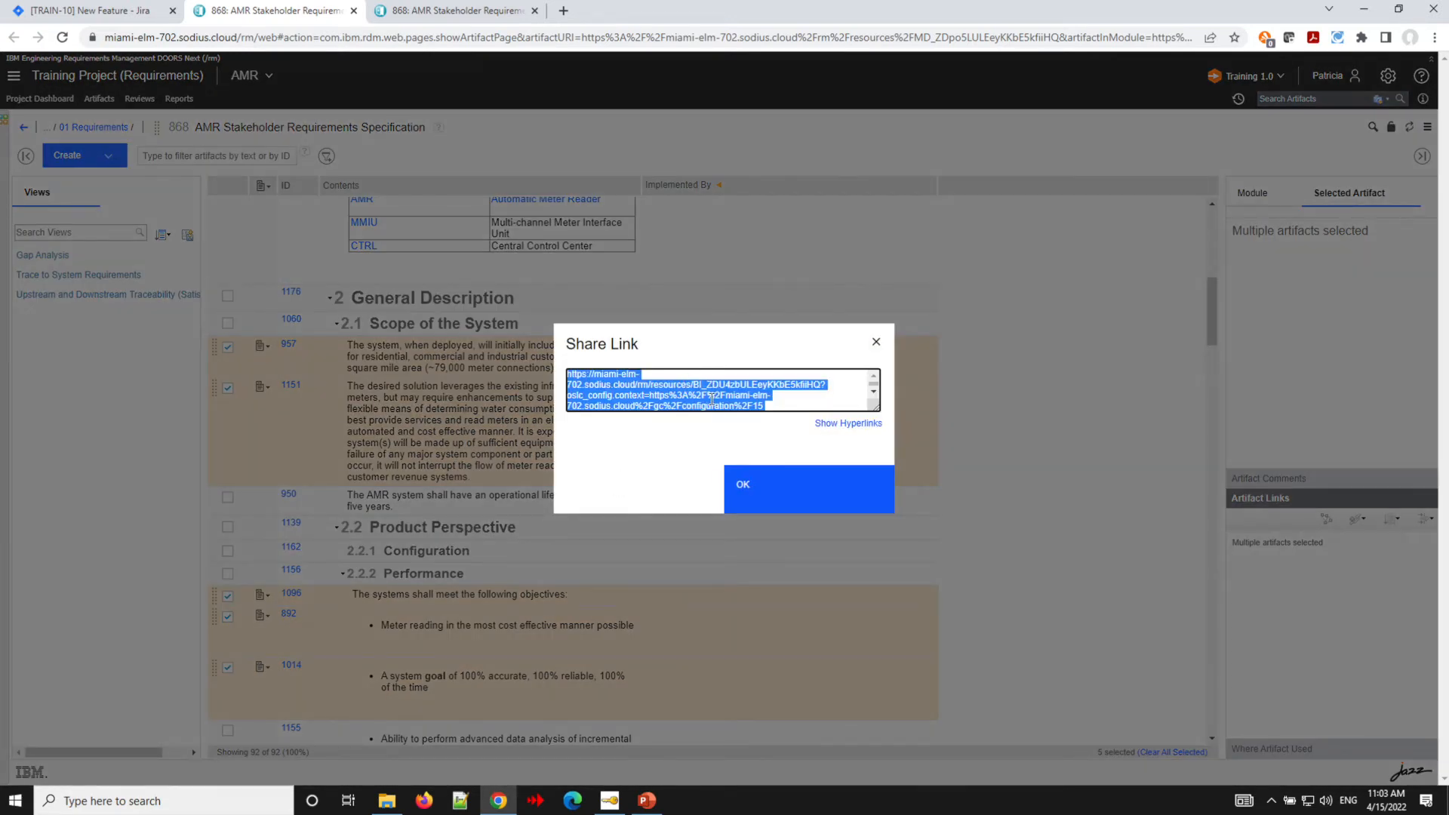
{"action": "left_click", "coordinate": [757, 491]}
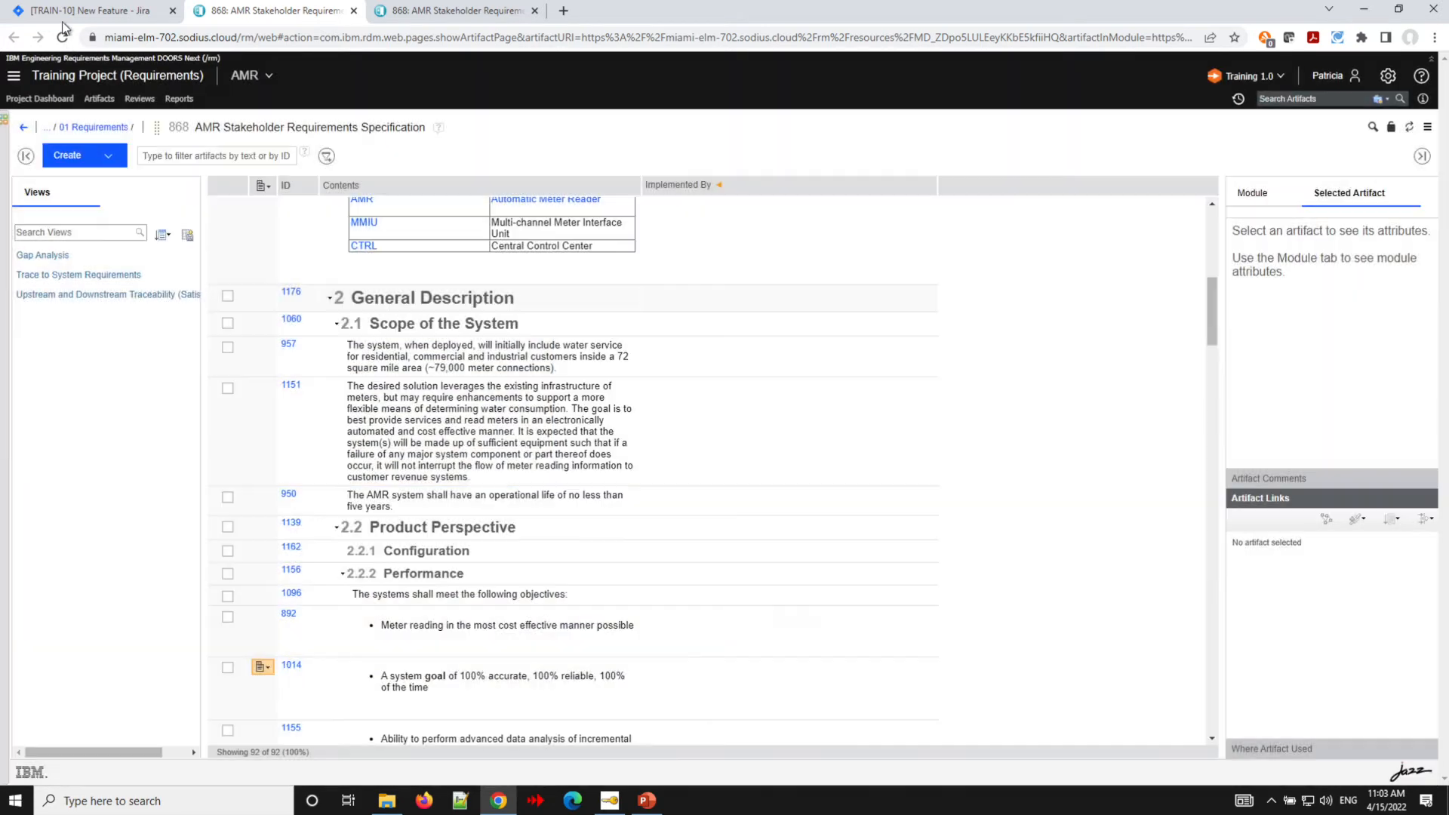
- Paste the five shared requirement links into a new collaboration link on TRAIN-10 and create the Implements Requirement links
{"action": "left_click", "coordinate": [89, 10]}
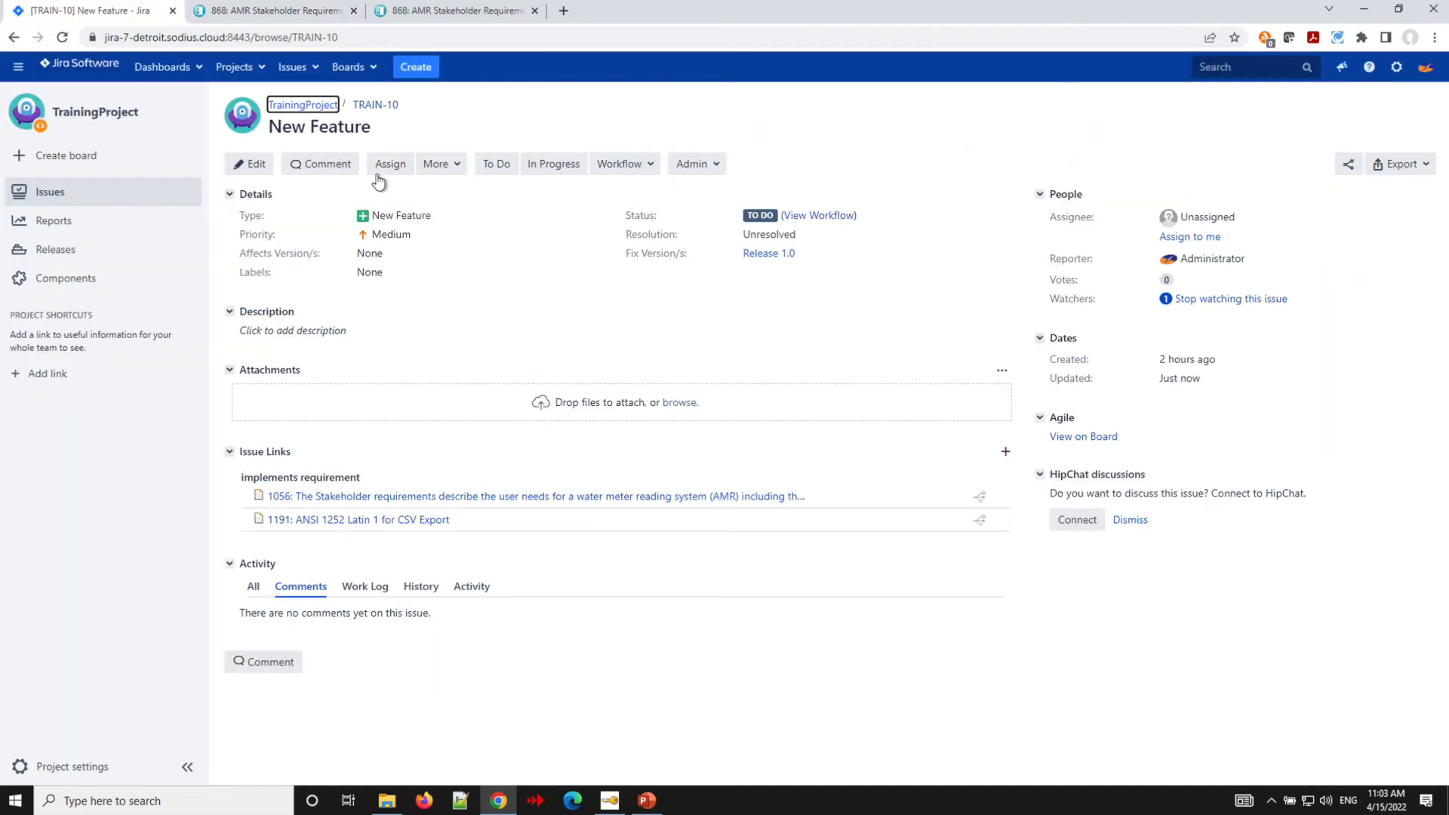
{"action": "left_click", "coordinate": [441, 167]}
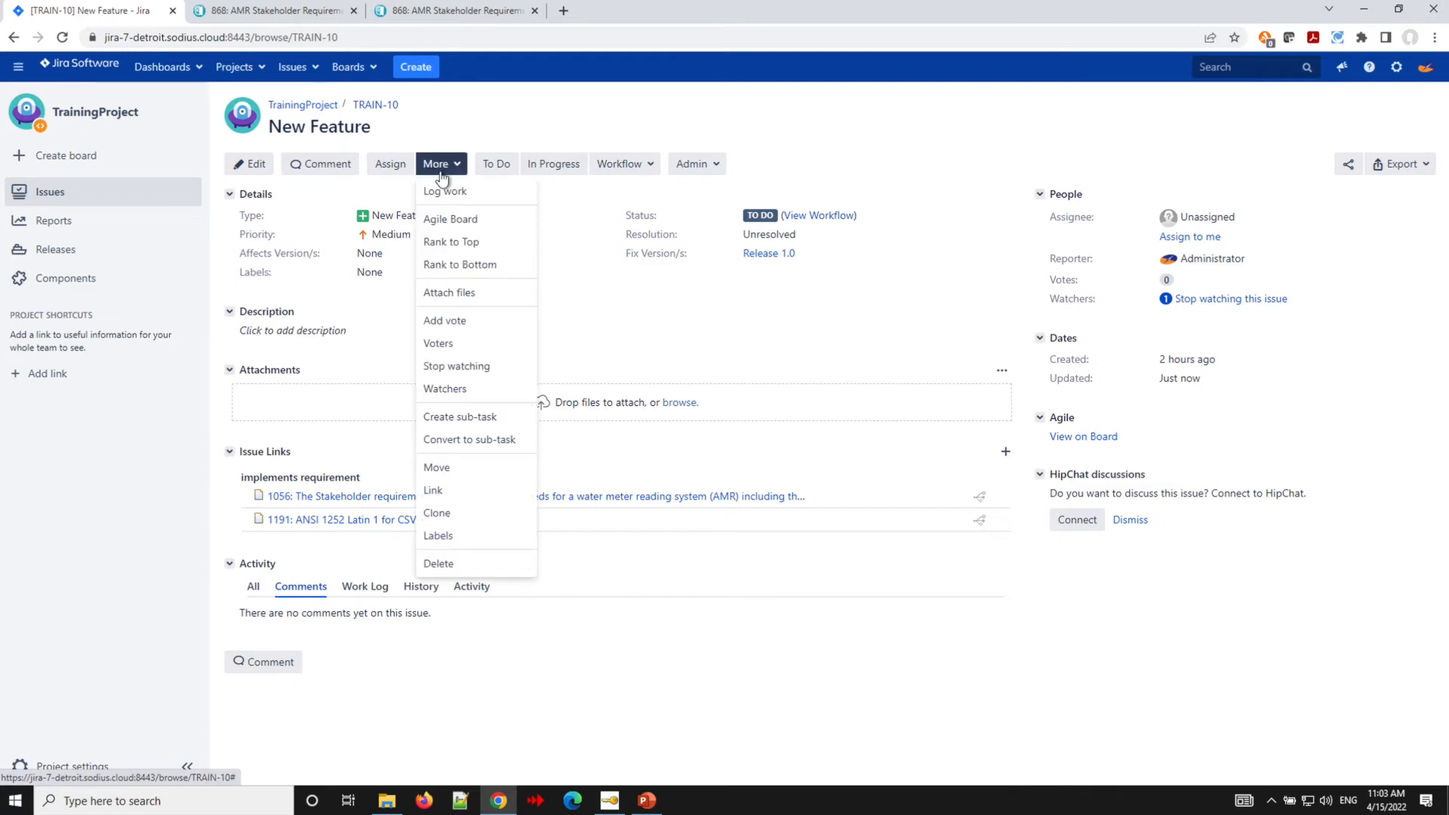
{"action": "left_click", "coordinate": [469, 497]}
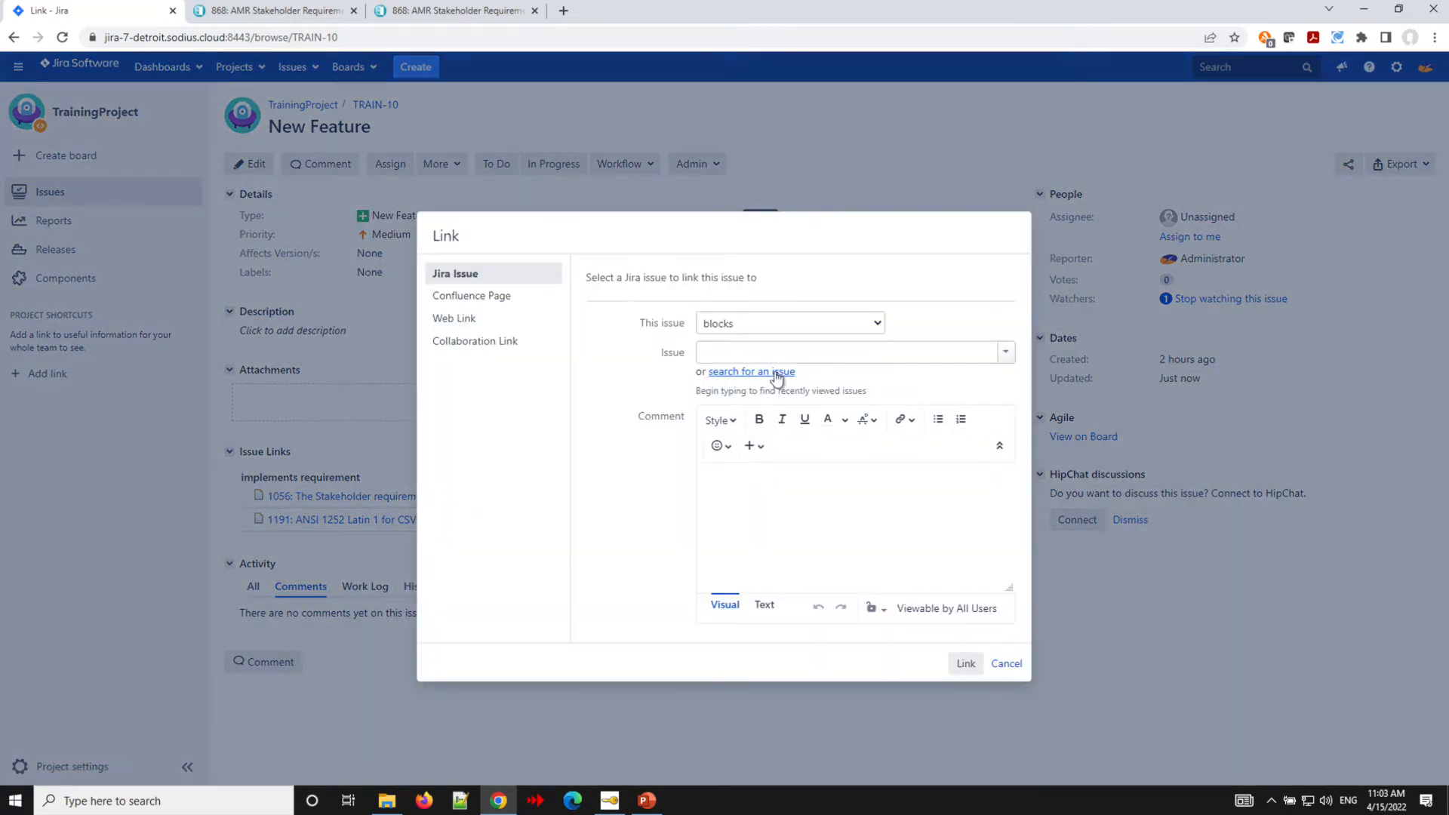
{"action": "left_click", "coordinate": [498, 355]}
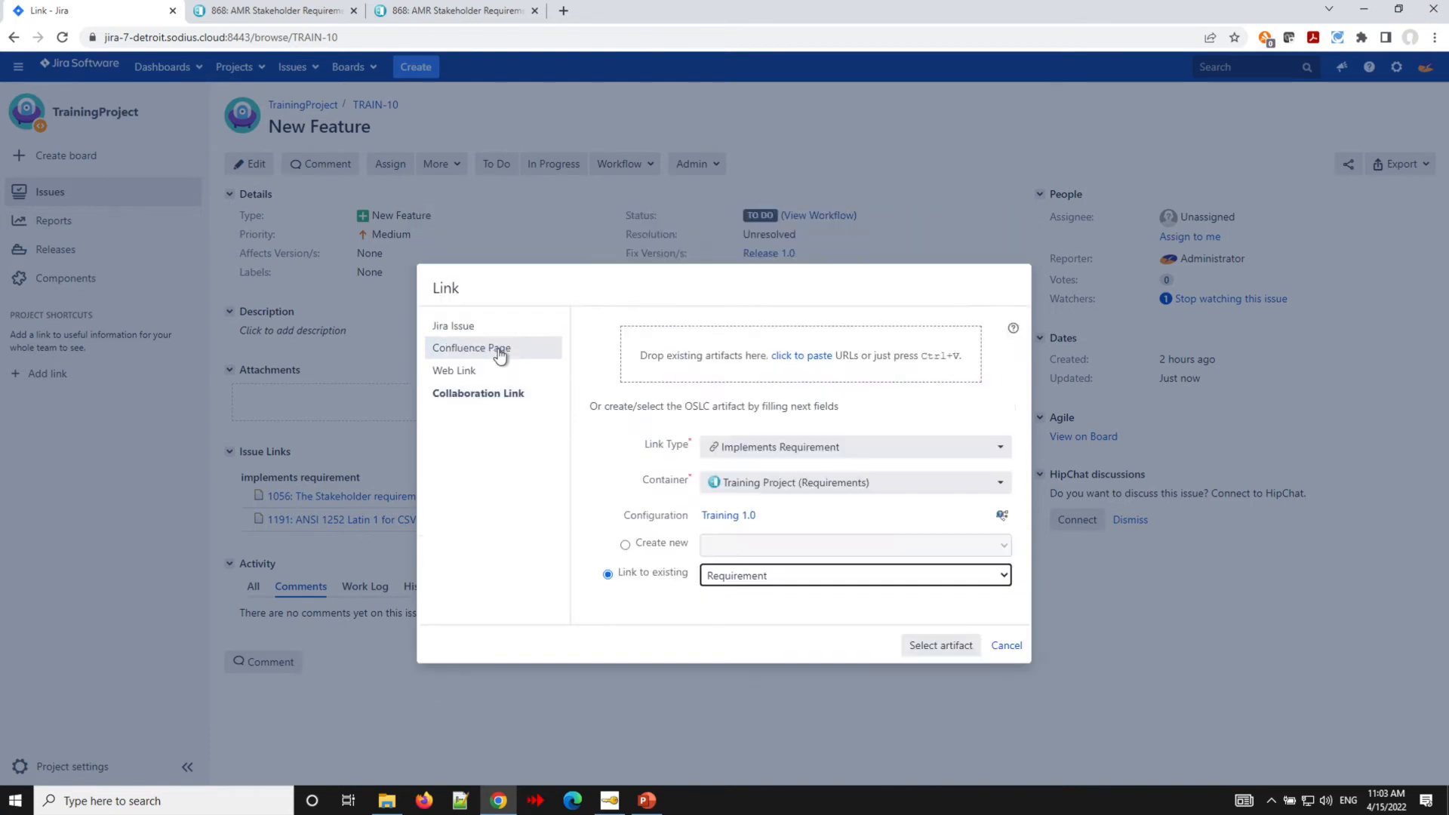
{"action": "left_click", "coordinate": [712, 358]}
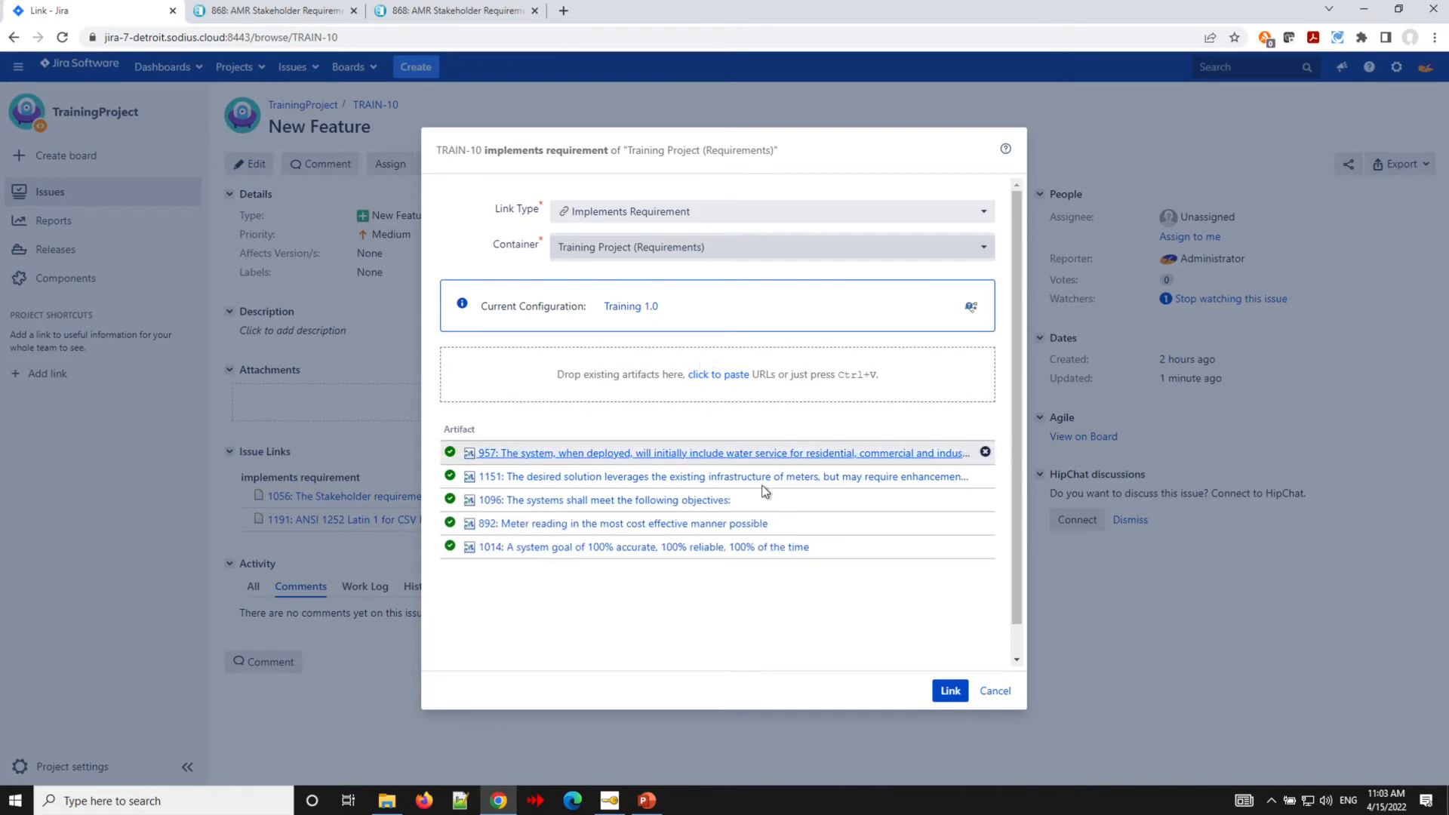
{"action": "left_click", "coordinate": [950, 690]}
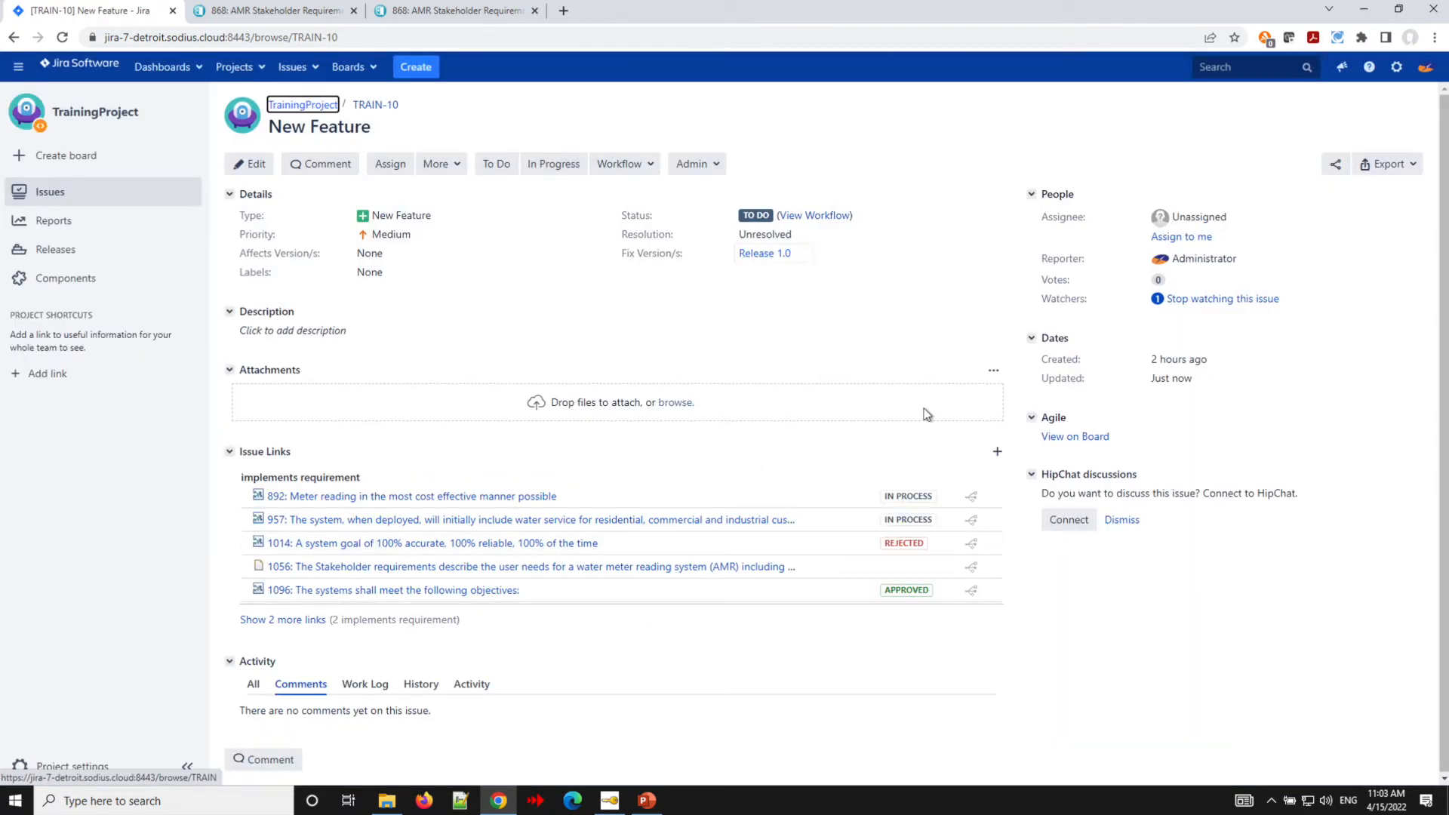
- Link TRAIN-10 to requirement 1020 by dropping it from the Training 2.0 module into a collaboration link
{"action": "left_click", "coordinate": [265, 12]}
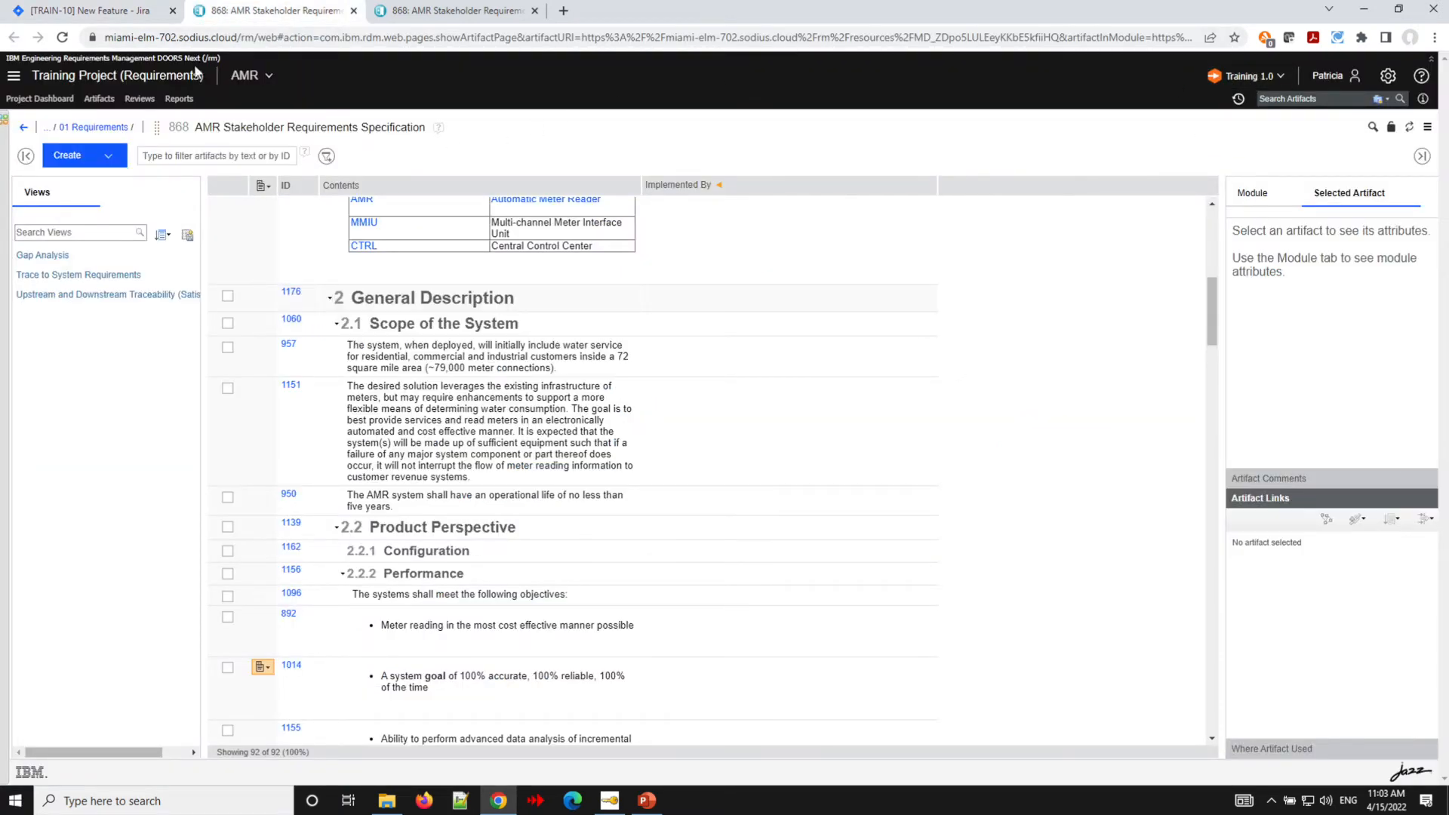
{"action": "left_click", "coordinate": [98, 14]}
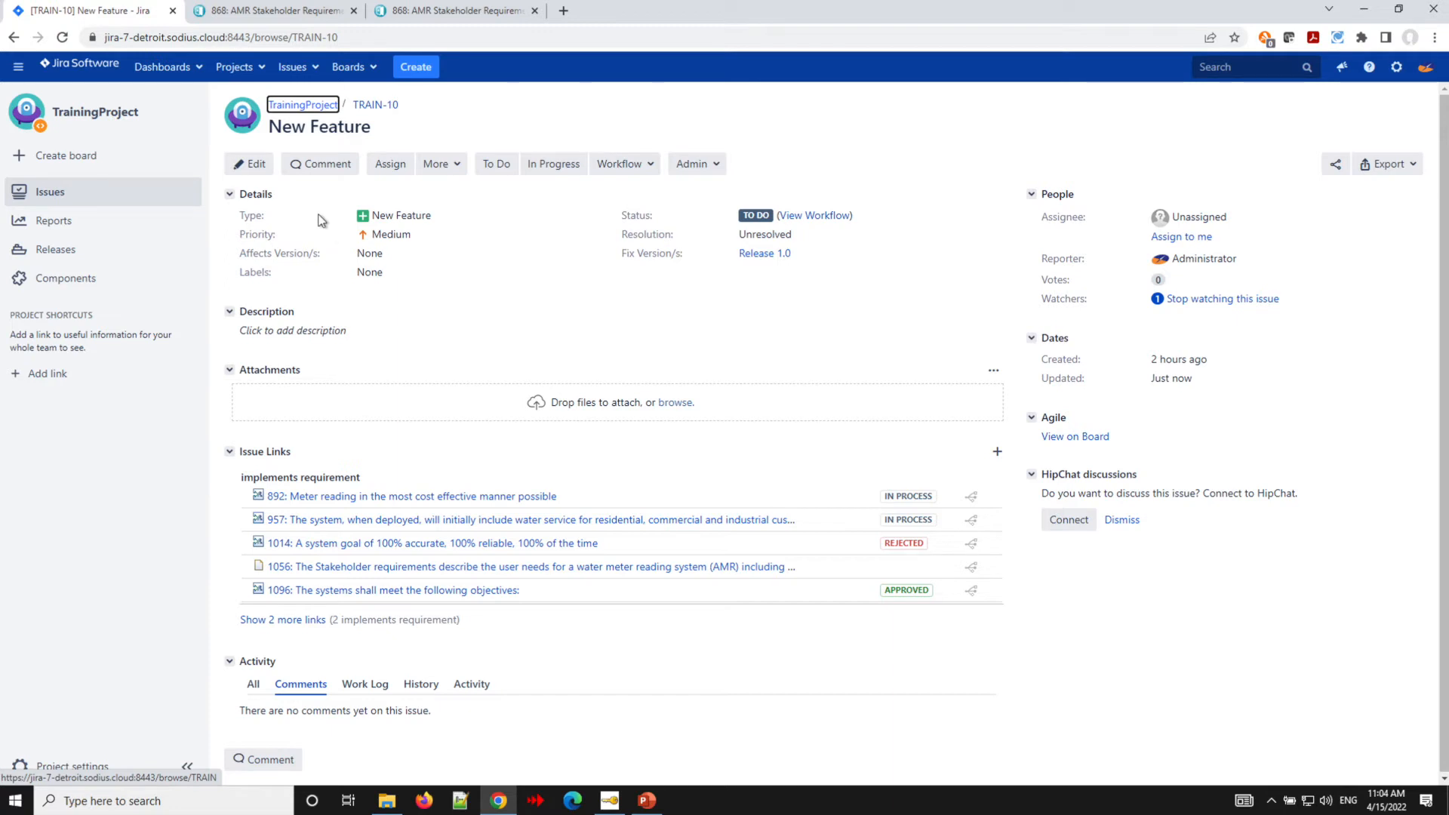
{"action": "left_click", "coordinate": [435, 164]}
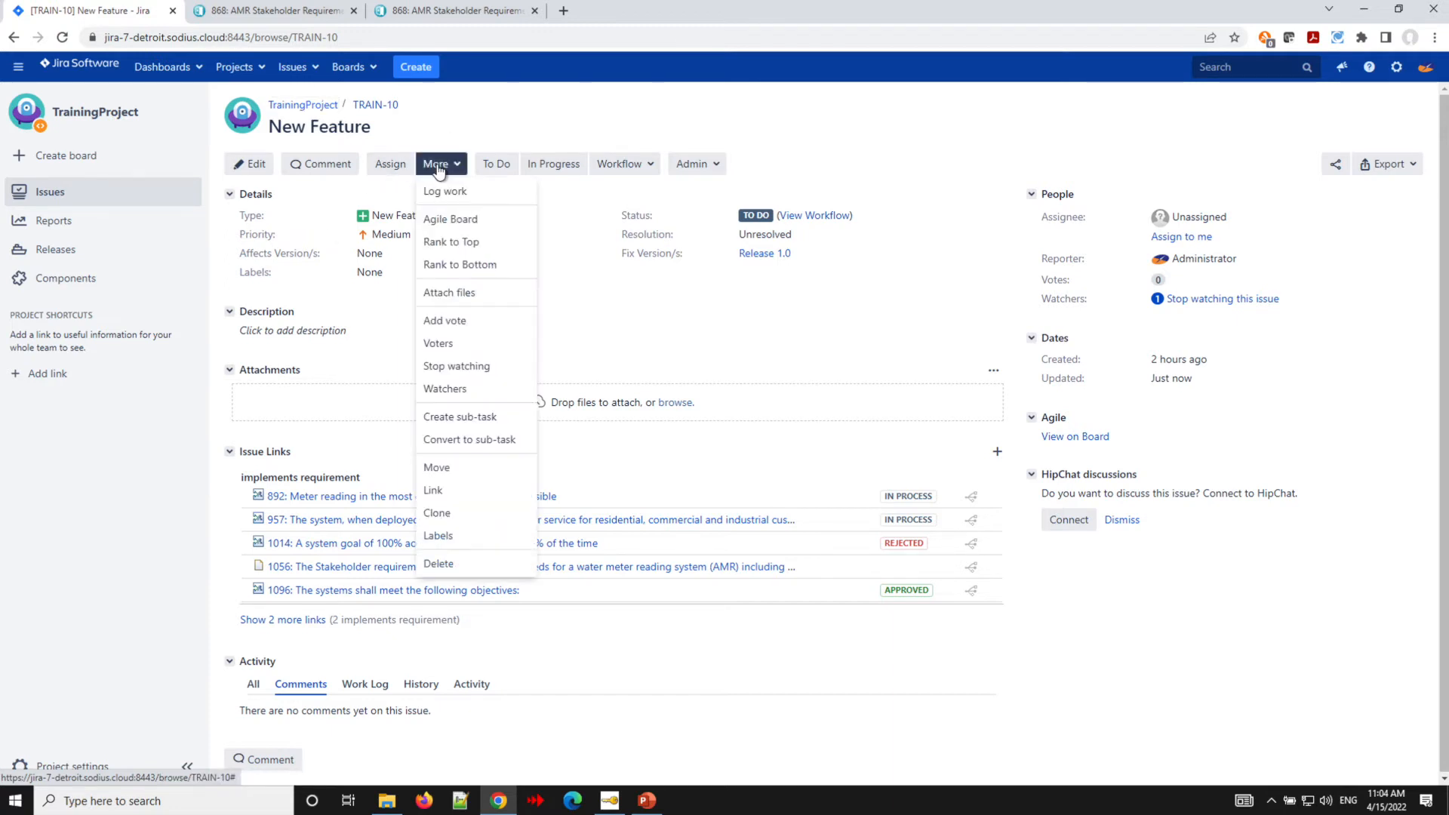
{"action": "left_click", "coordinate": [461, 494]}
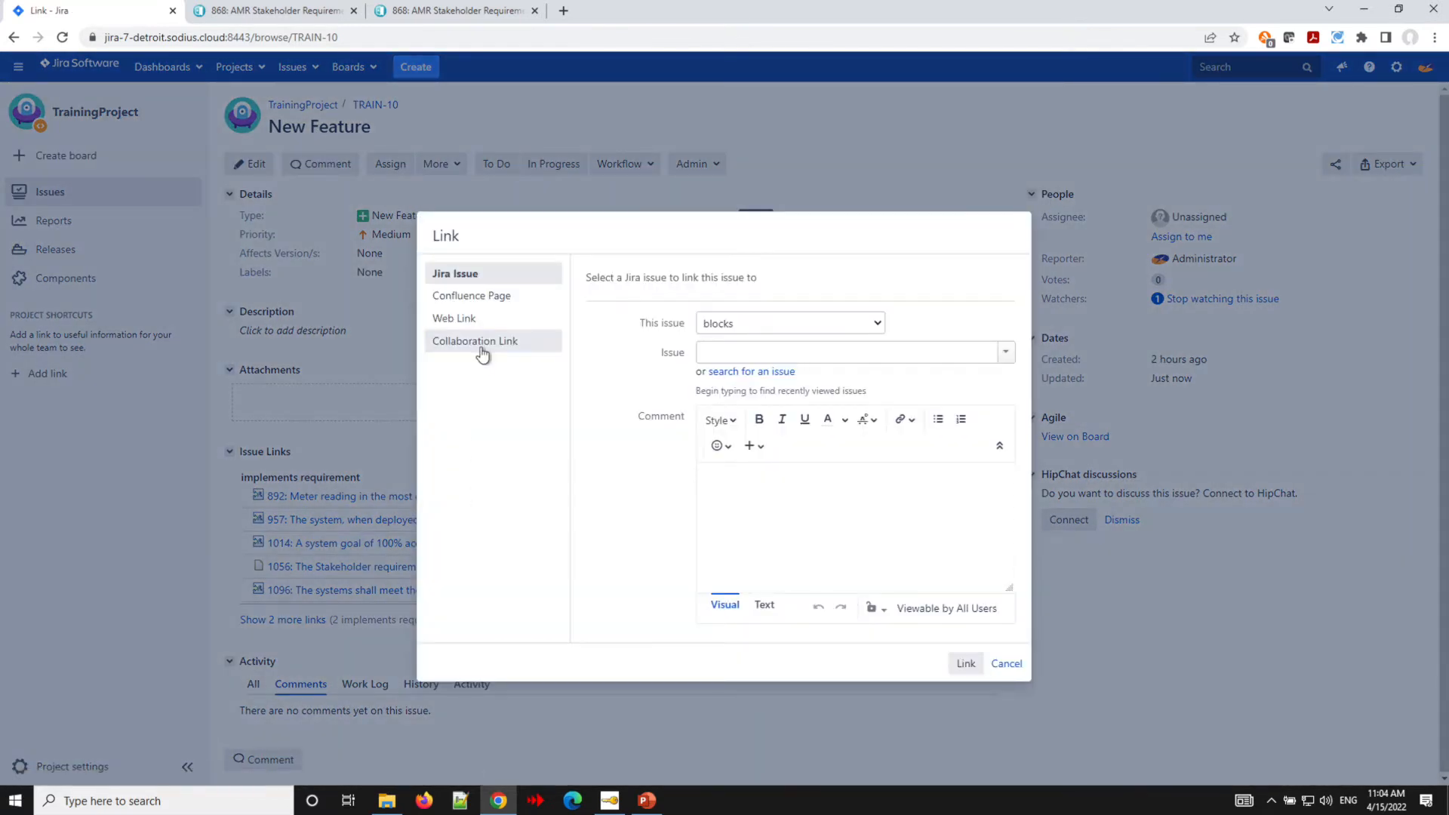
{"action": "left_click", "coordinate": [483, 351]}
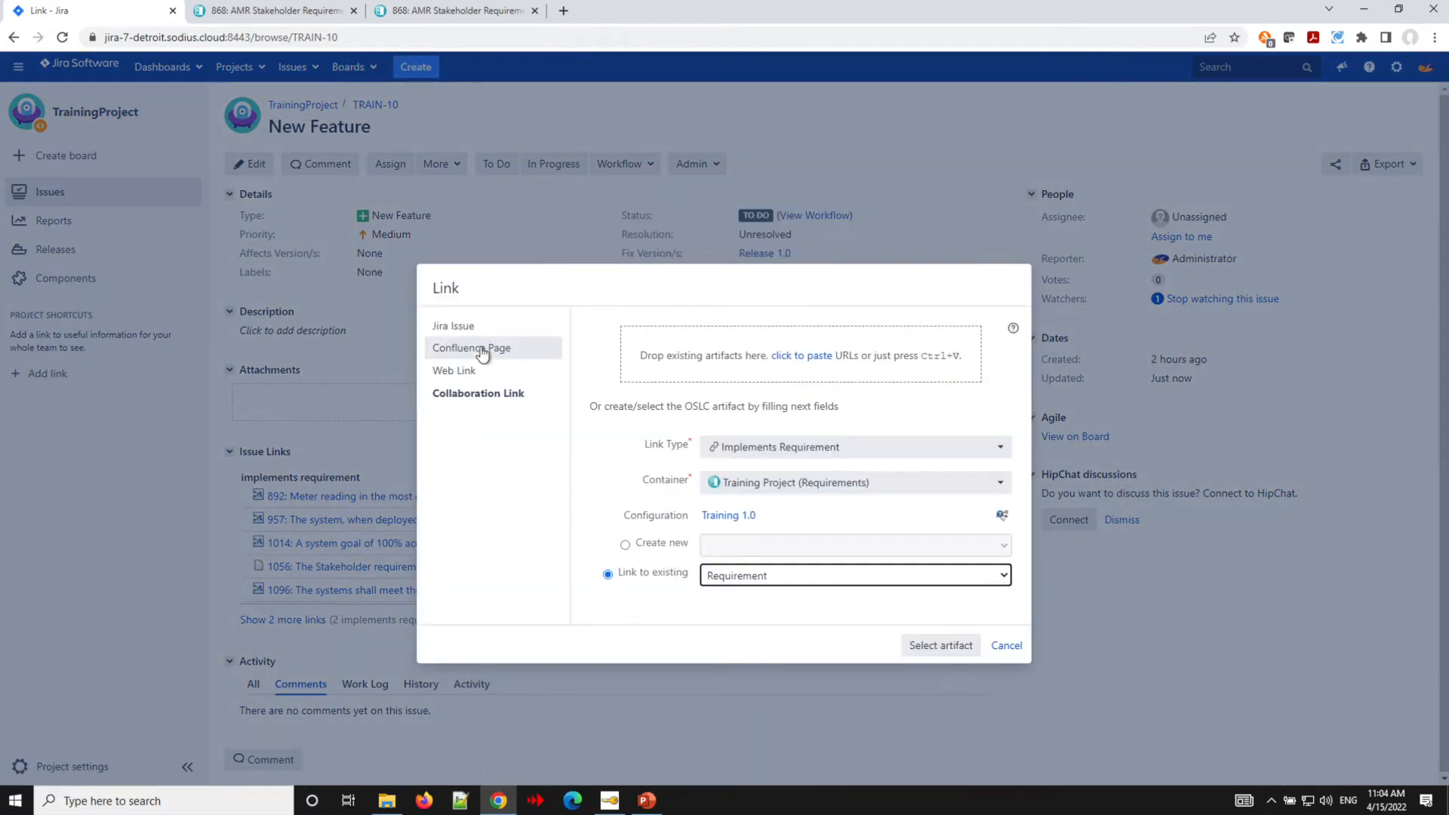
{"action": "mouse_move", "coordinate": [713, 515]}
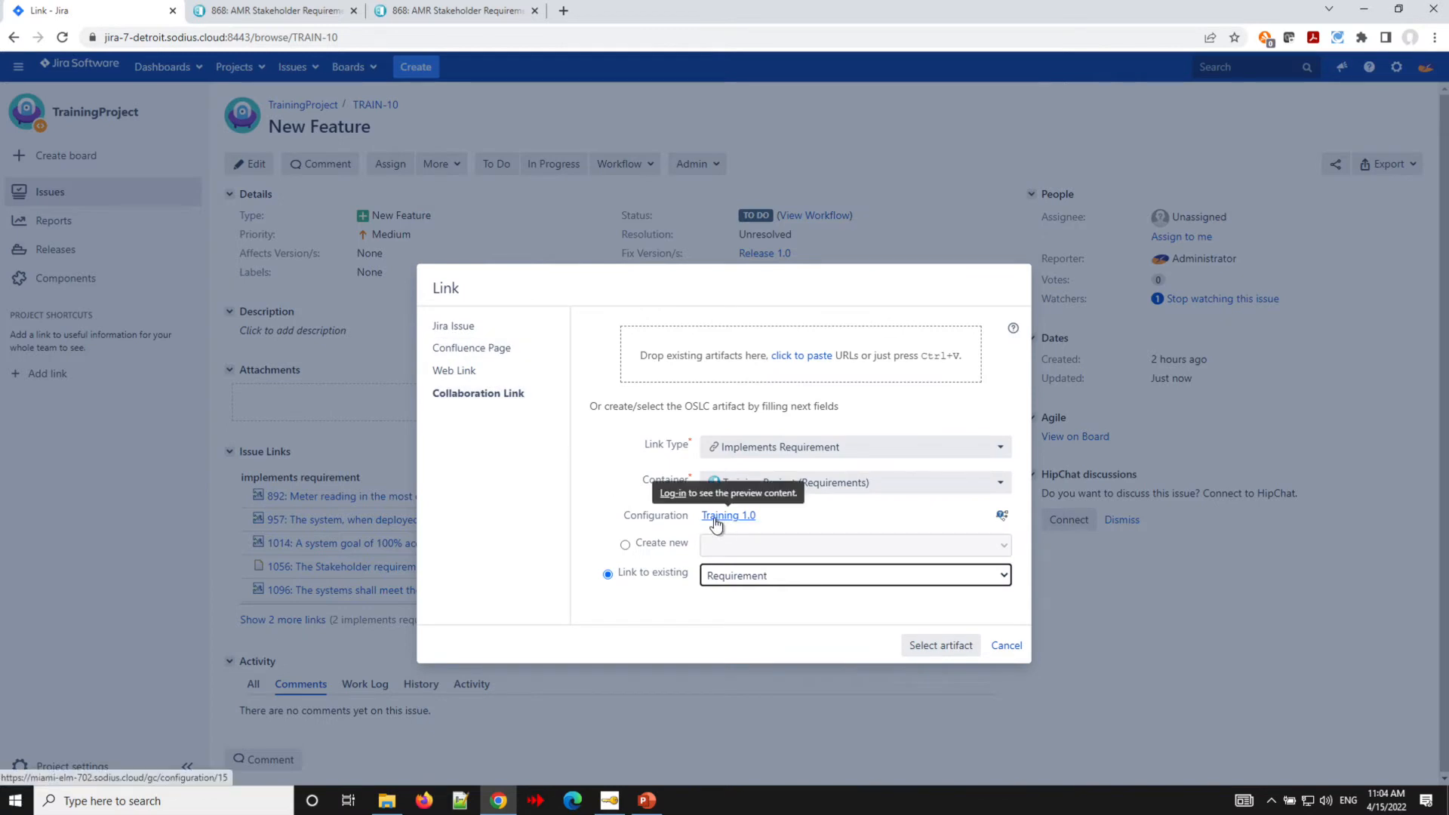
{"action": "left_click", "coordinate": [666, 497]}
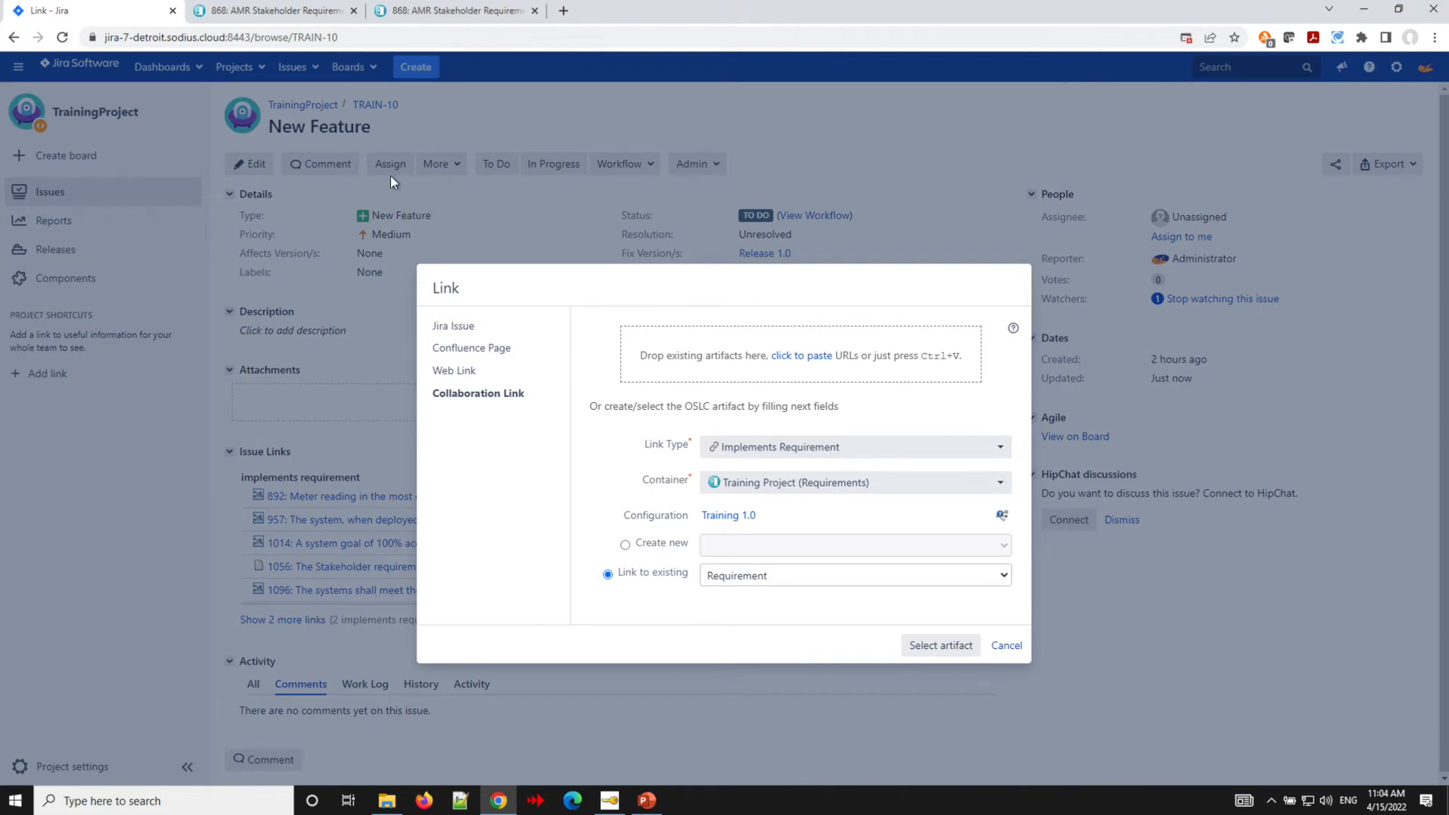
{"action": "left_click", "coordinate": [422, 12]}
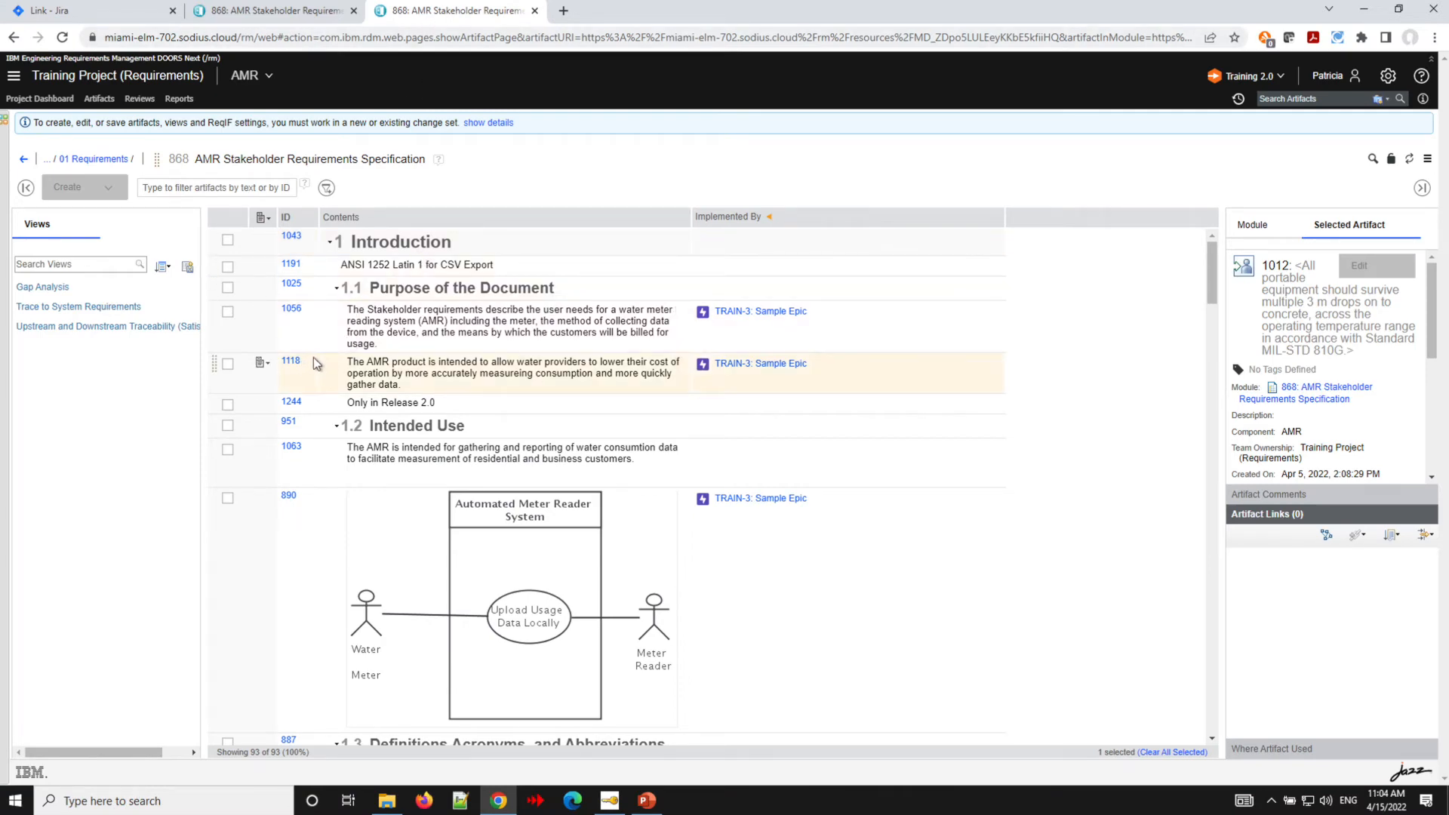
{"action": "scroll", "coordinate": [317, 360], "scroll_direction": "down", "scroll_amount": 15}
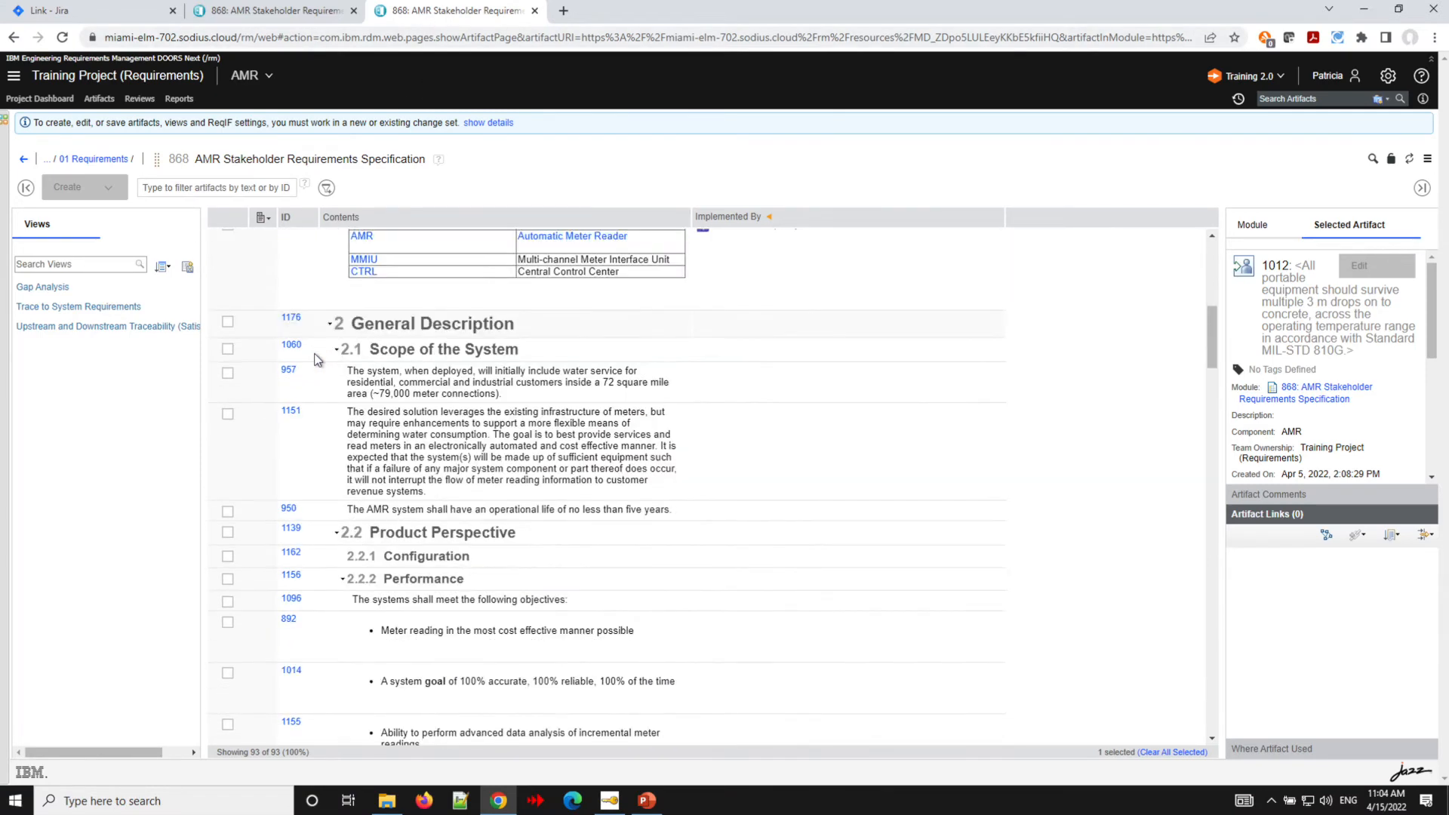
{"action": "scroll", "coordinate": [317, 360], "scroll_direction": "down", "scroll_amount": 10}
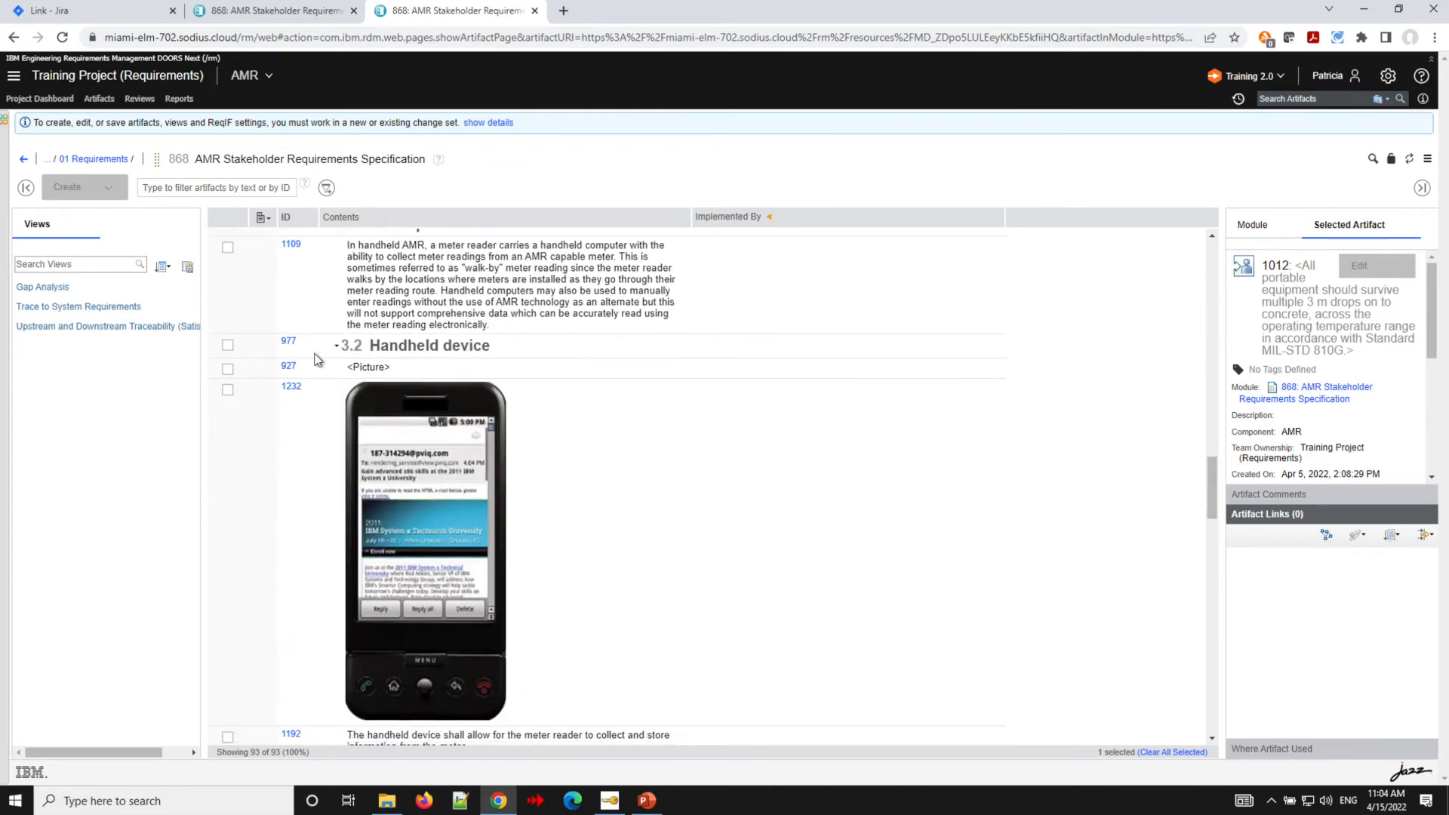
{"action": "scroll", "coordinate": [317, 360], "scroll_direction": "down", "scroll_amount": 4}
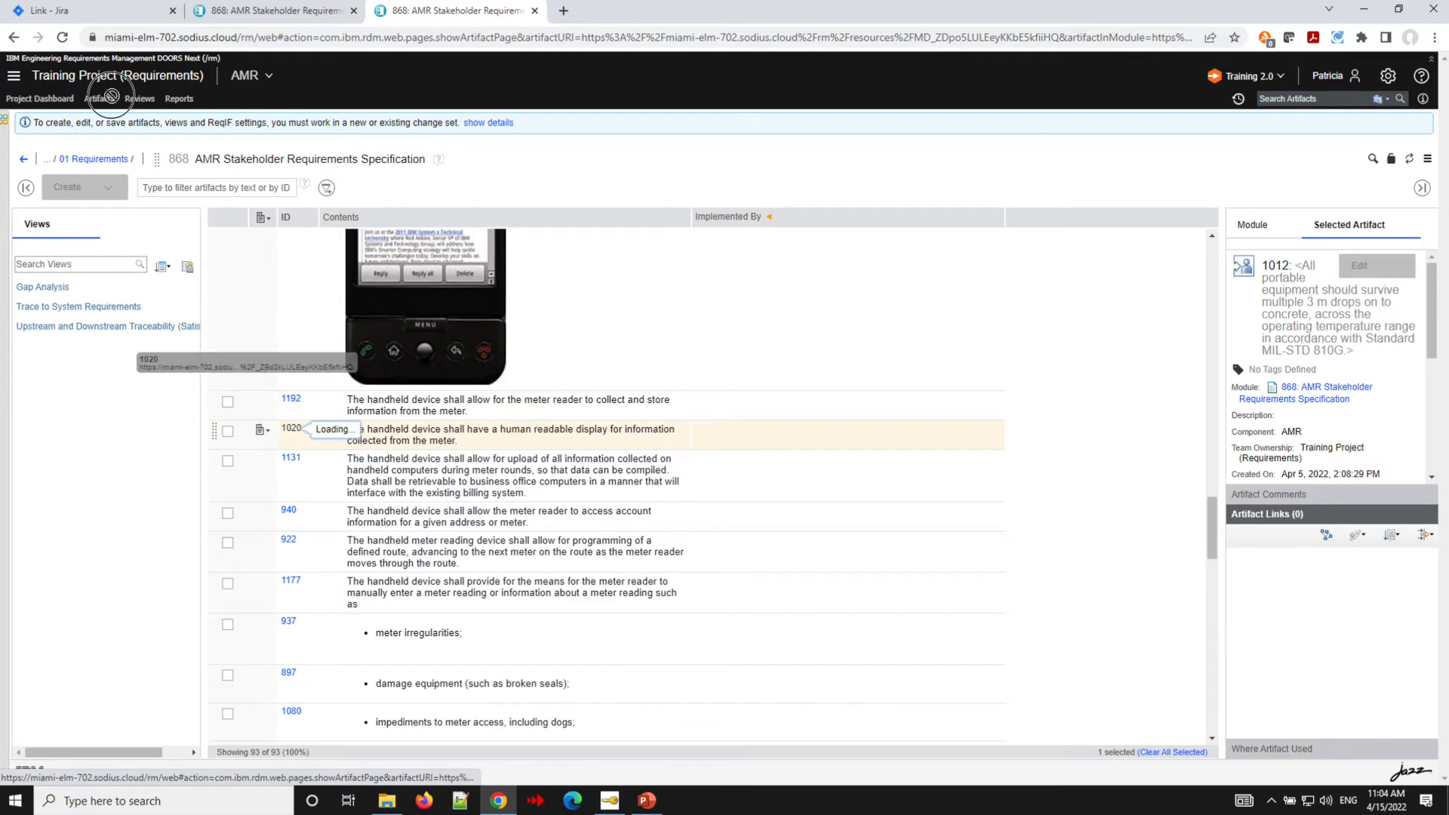
{"action": "mouse_move", "coordinate": [296, 431]}
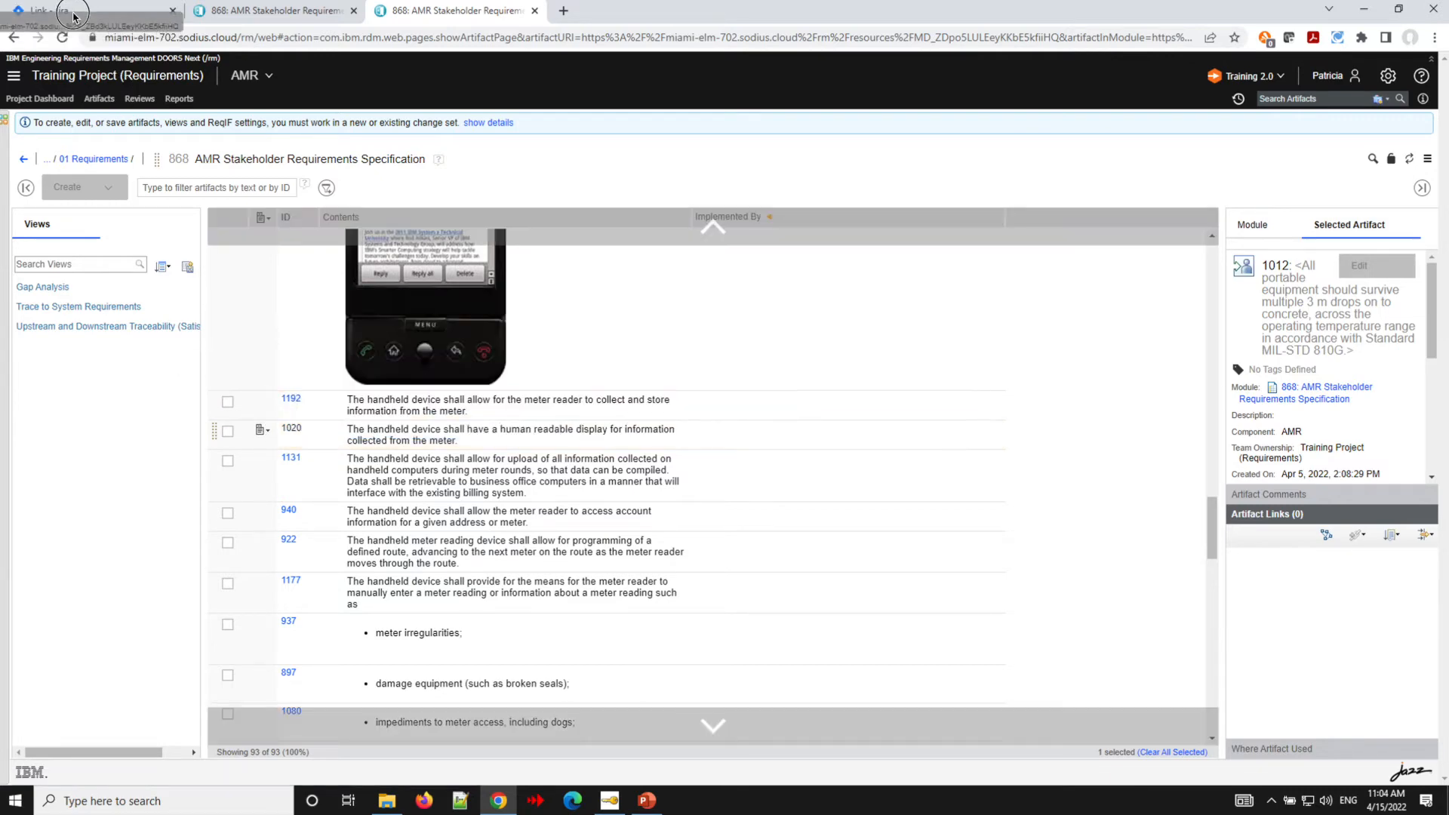
{"action": "left_click", "coordinate": [73, 15]}
{"action": "left_click_drag", "start_coordinate": [74, 15], "coordinate": [750, 341]}
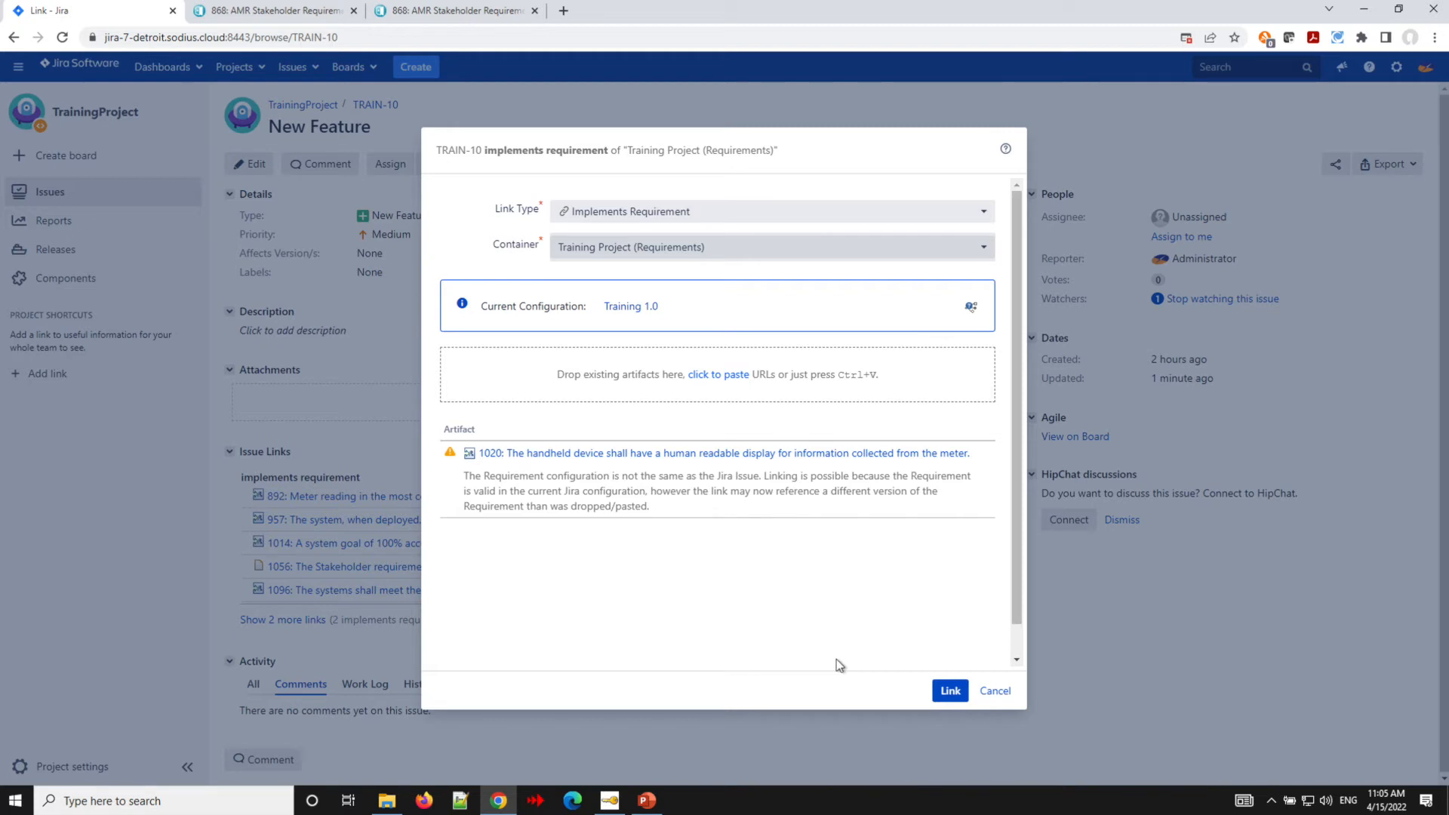
{"action": "left_click", "coordinate": [940, 691]}
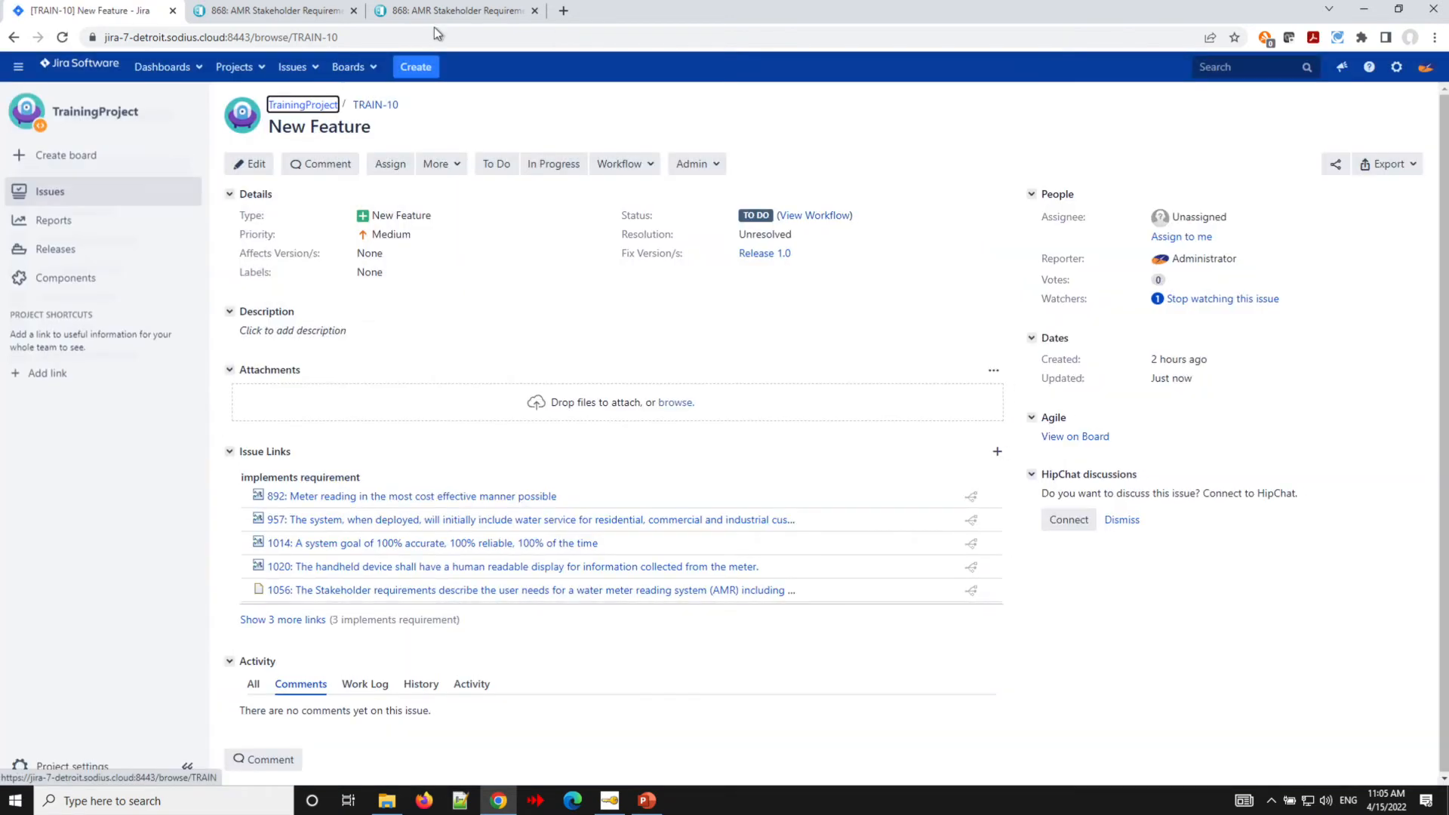
- Try to link requirement 1244 to TRAIN-10 by dropping it into the collaboration link dialog, then cancel
{"action": "left_click", "coordinate": [434, 14]}
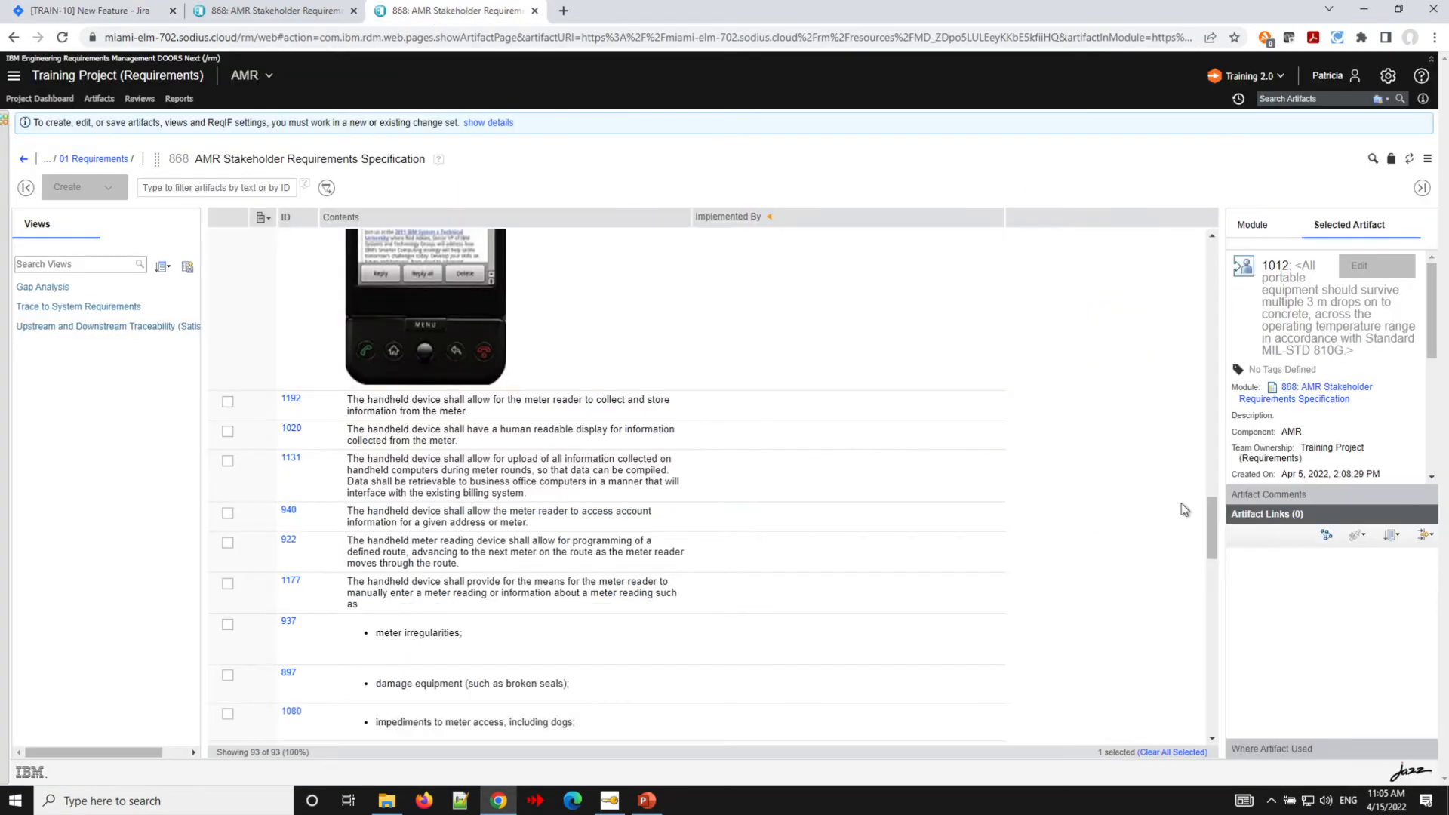
{"action": "left_click_drag", "start_coordinate": [1211, 526], "coordinate": [1203, 227]}
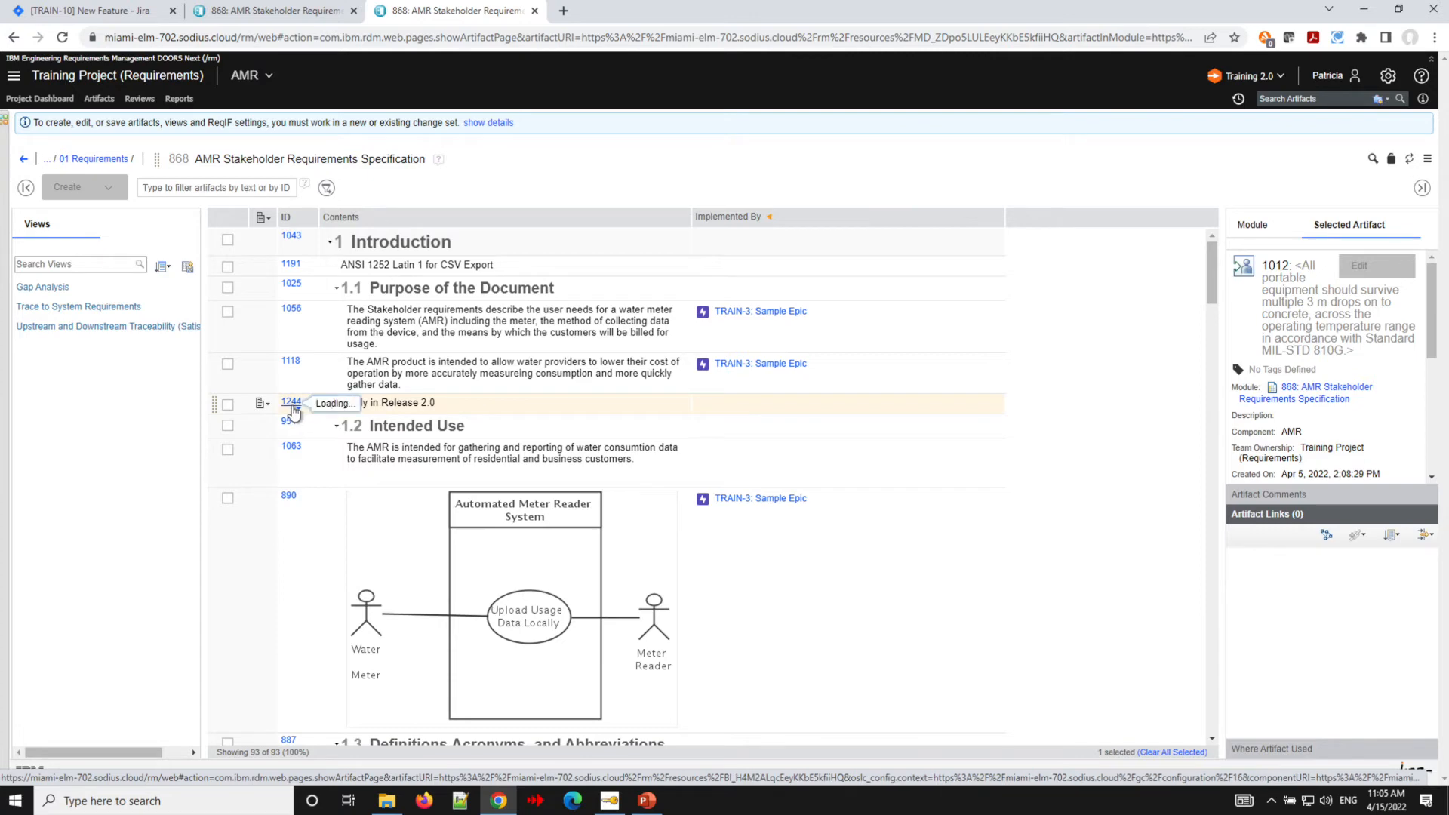
{"action": "mouse_move", "coordinate": [293, 409]}
{"action": "left_click_drag", "start_coordinate": [294, 408], "coordinate": [439, 533]}
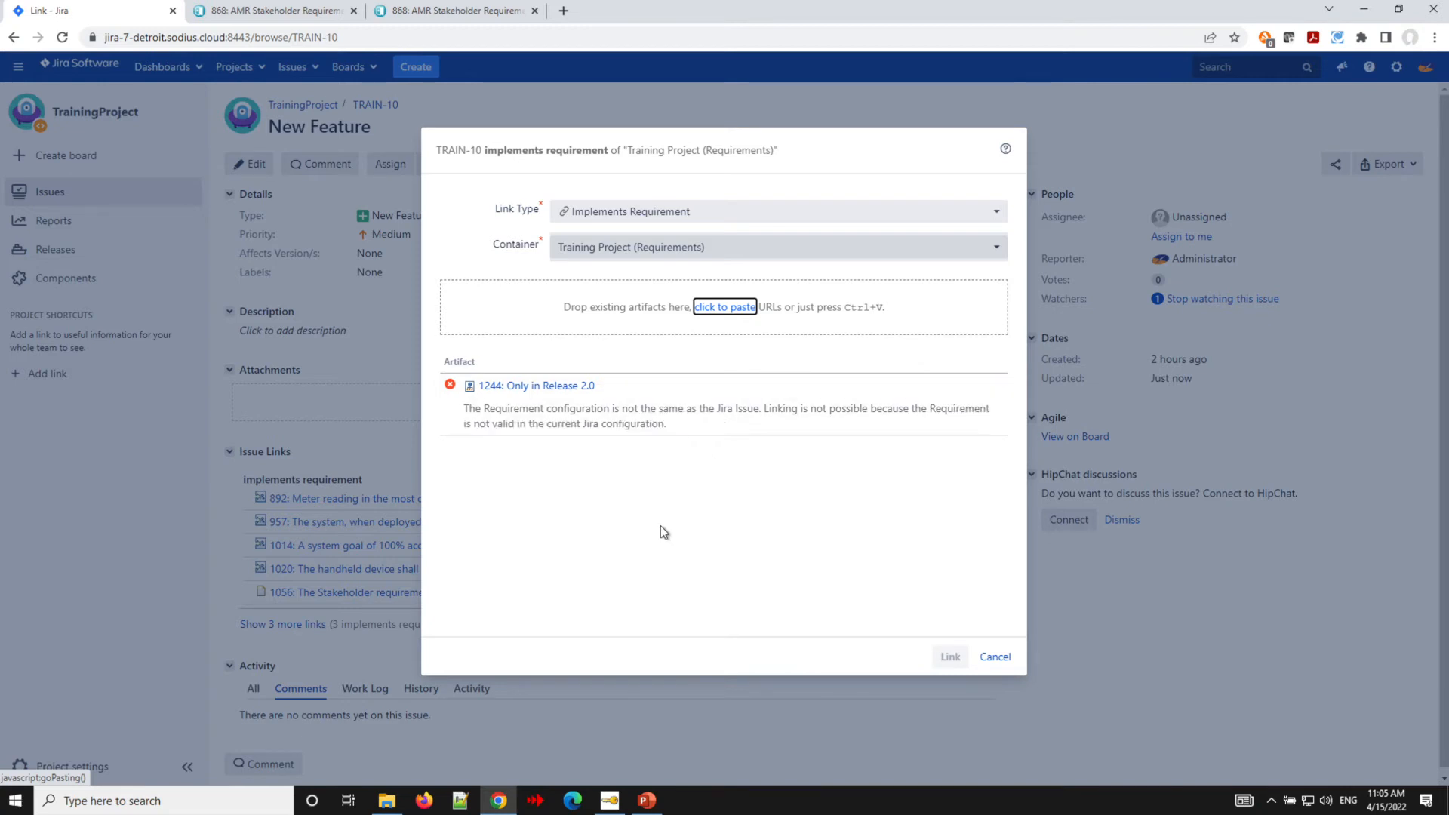
{"action": "left_click", "coordinate": [993, 658]}
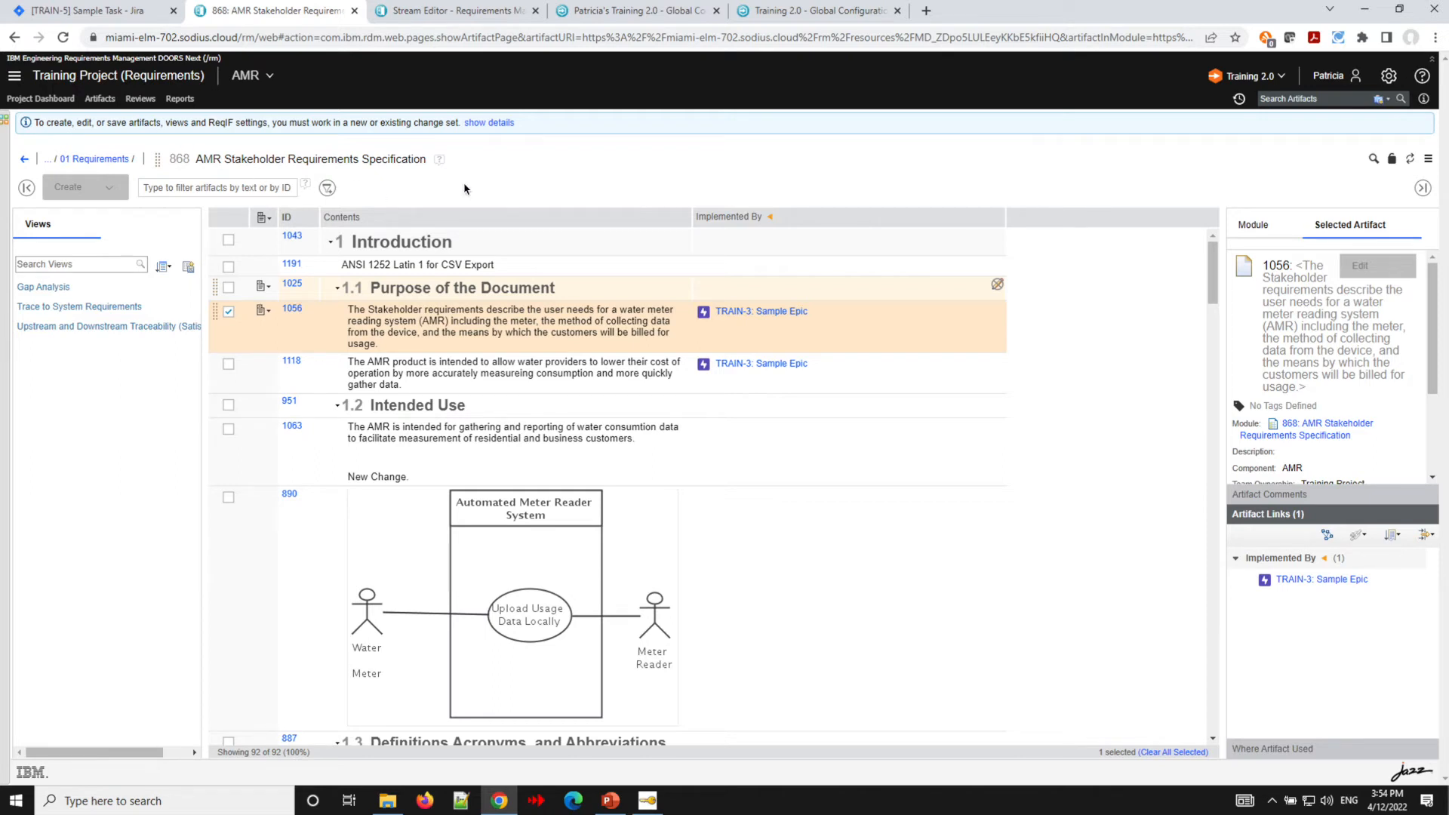
- Create a new change set named Sample Changeset for the AMR 2.0 stream
{"action": "left_click", "coordinate": [1280, 78]}
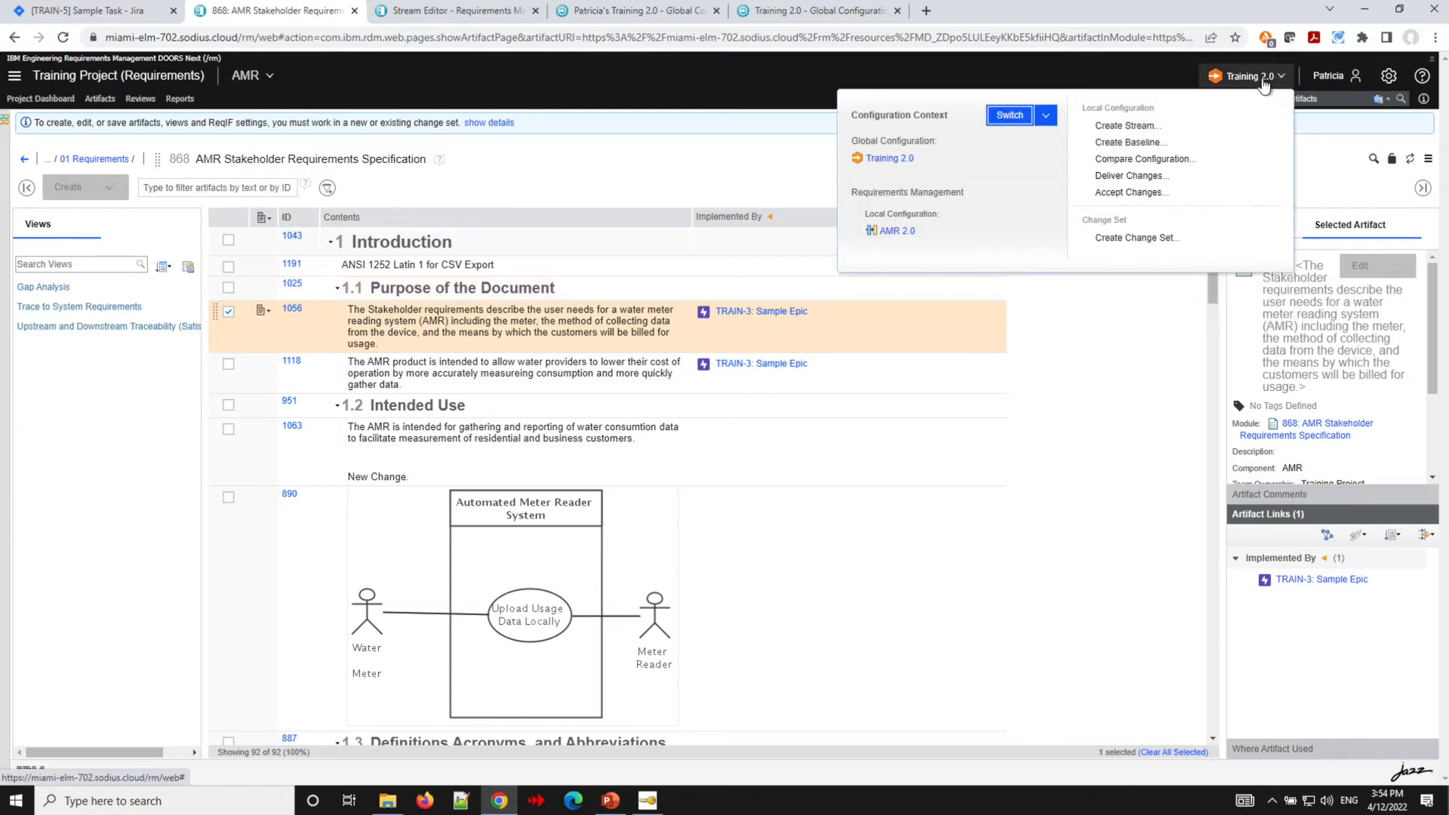
{"action": "left_click", "coordinate": [1134, 238]}
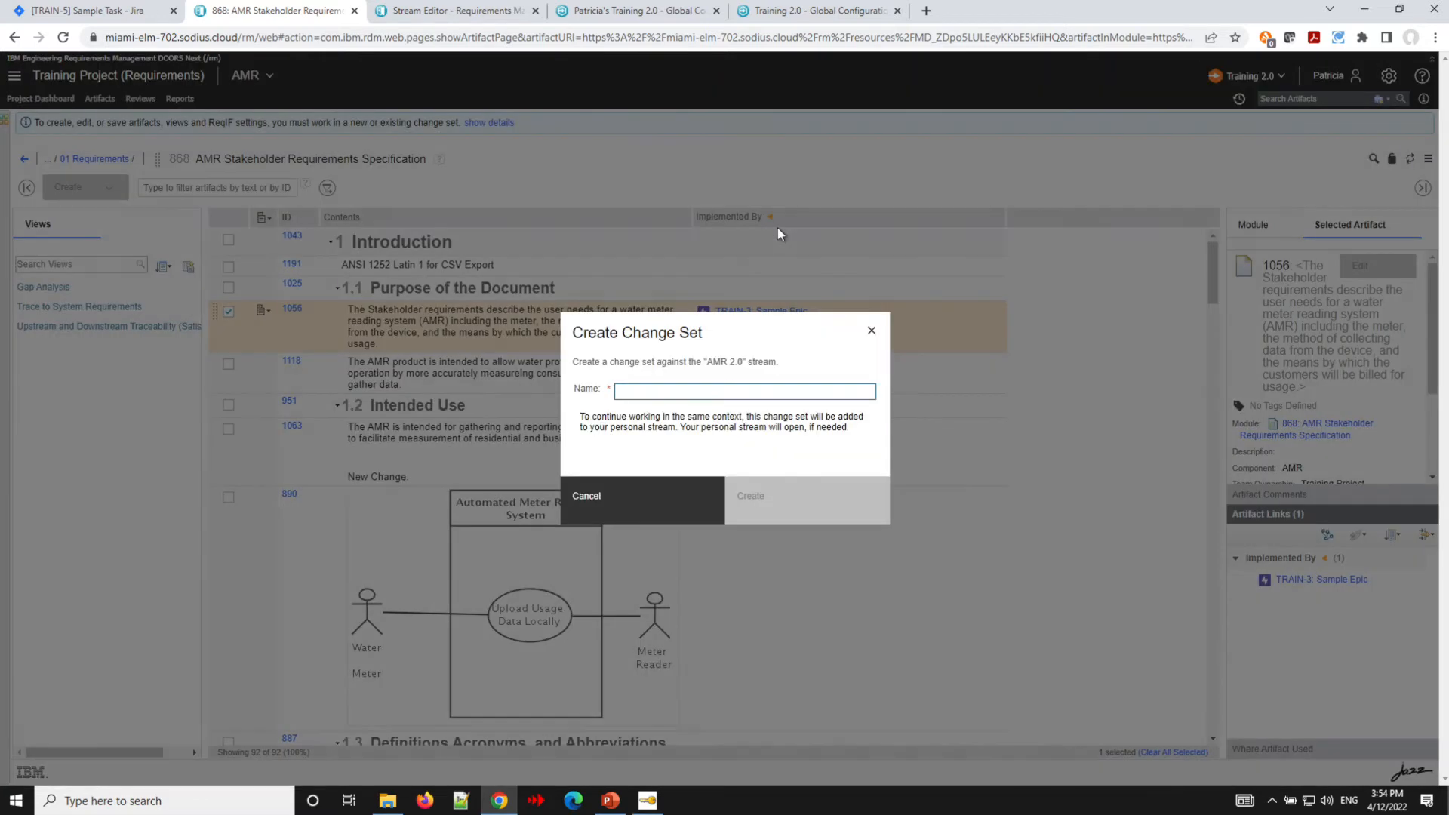
{"action": "type", "text": "Sample Change"}
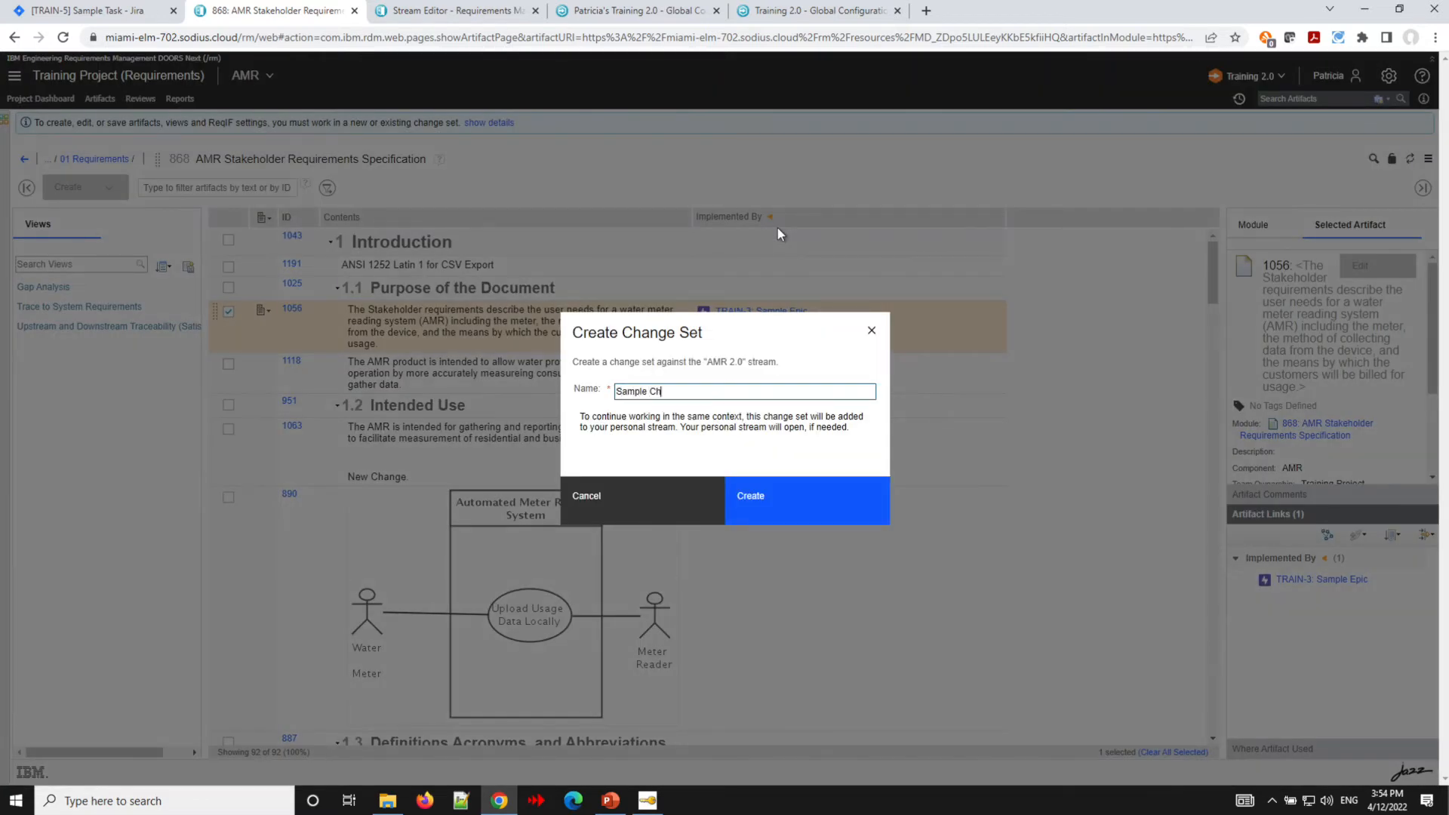
{"action": "type", "text": "set"}
{"action": "left_click", "coordinate": [784, 514]}
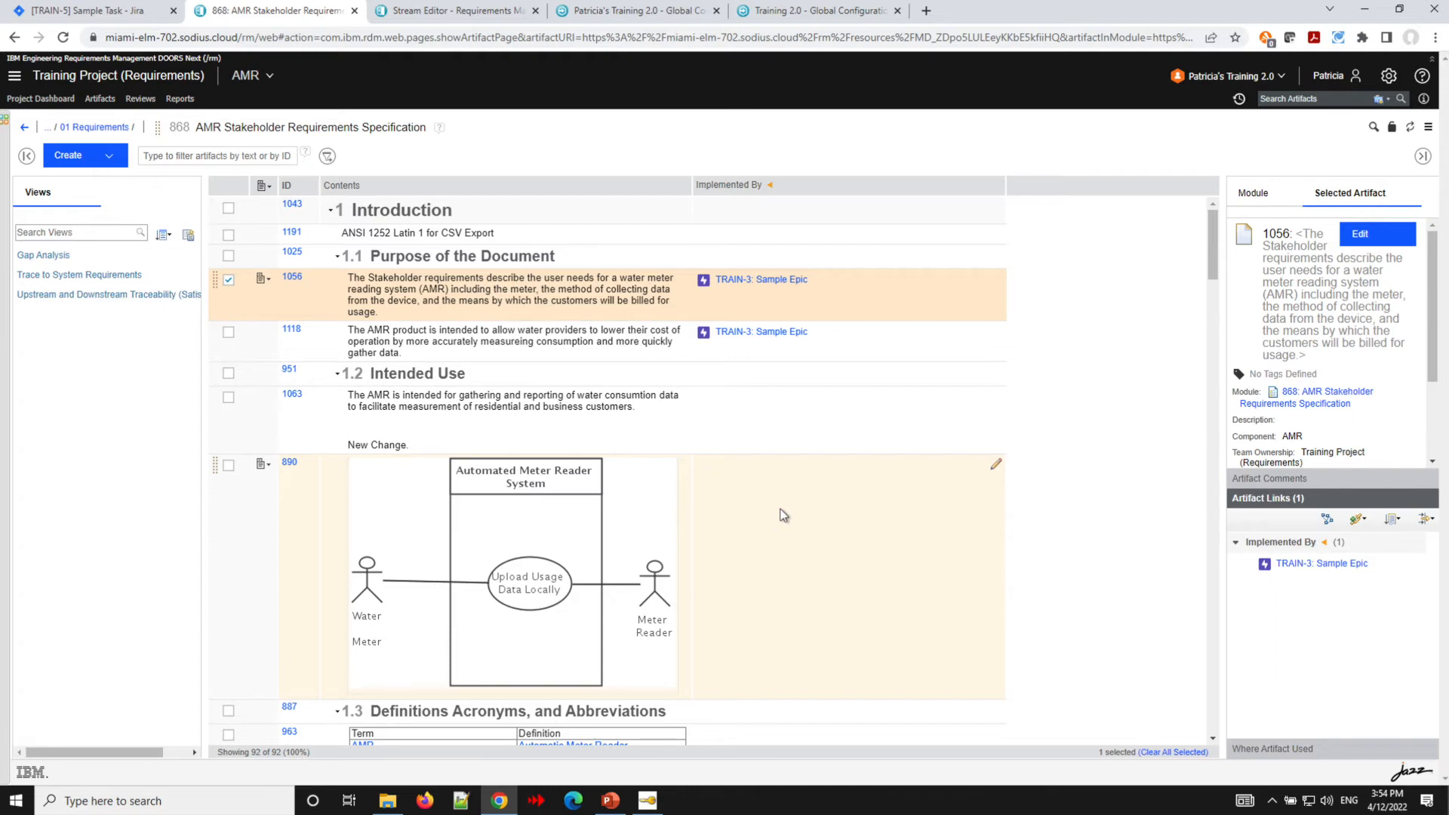
- Edit requirement 1063 in the change set, deleting the "New Change." line from its text
{"action": "left_click", "coordinate": [1282, 75]}
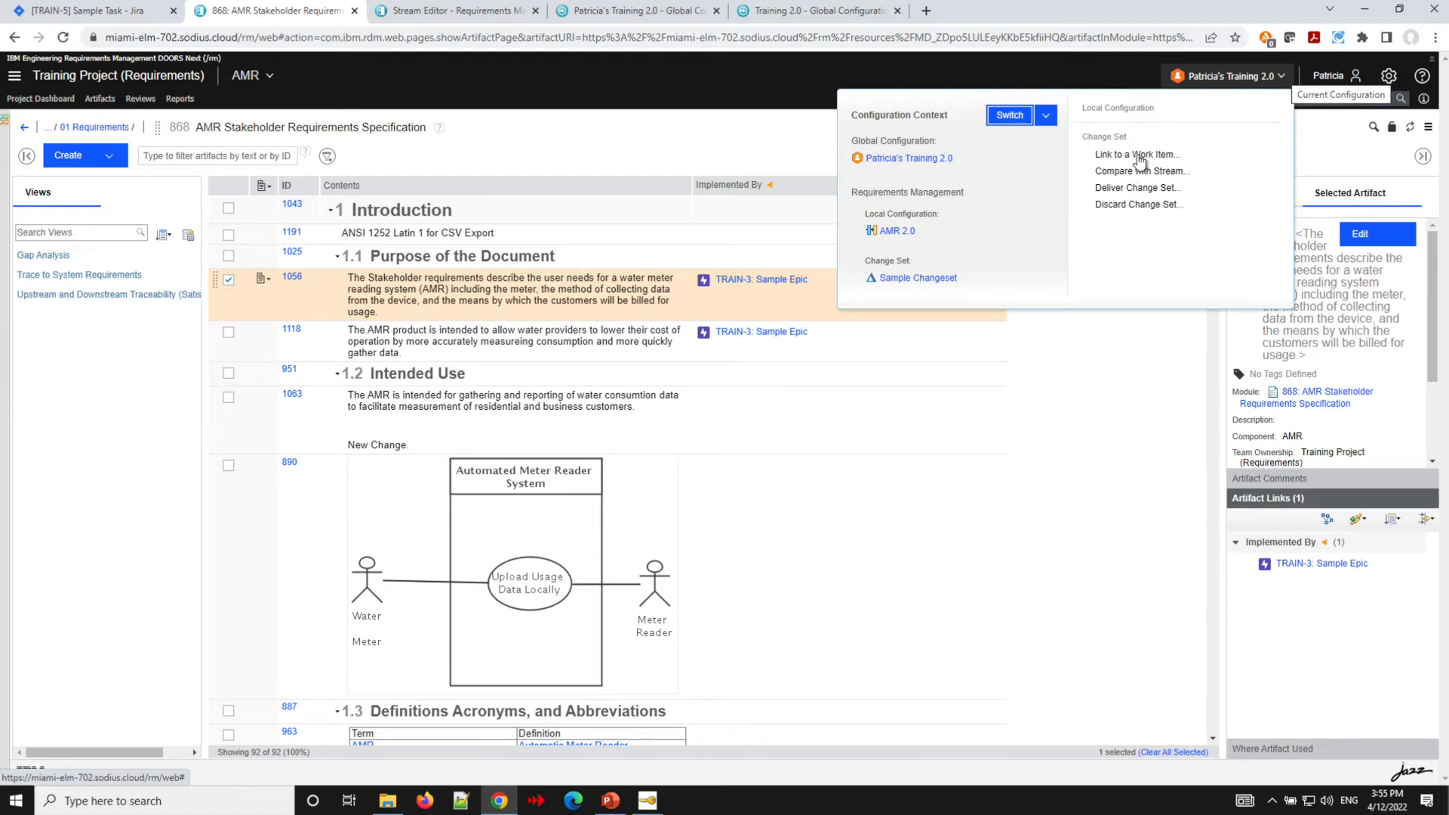
{"action": "left_click", "coordinate": [720, 135]}
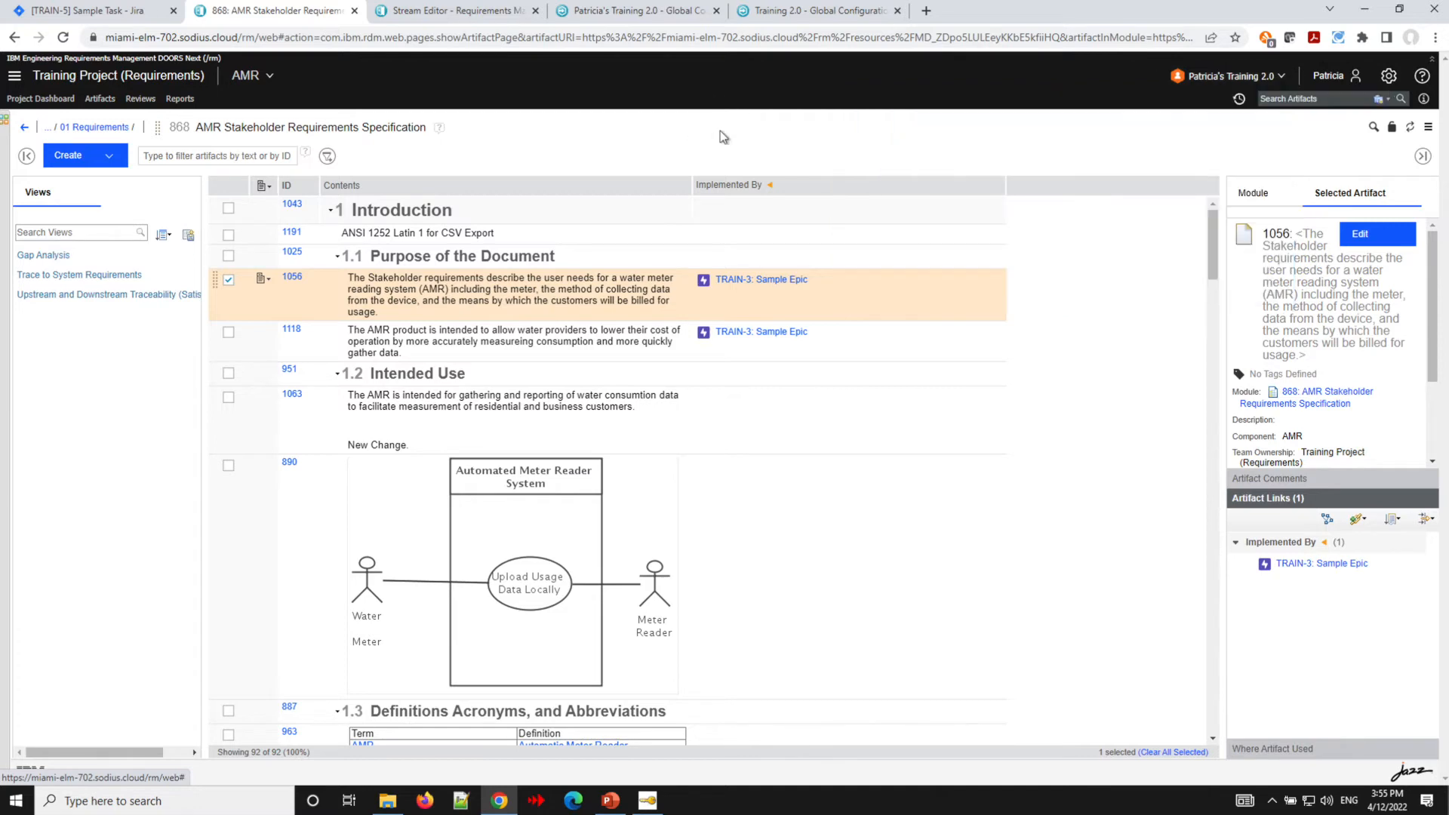
{"action": "left_click", "coordinate": [426, 440]}
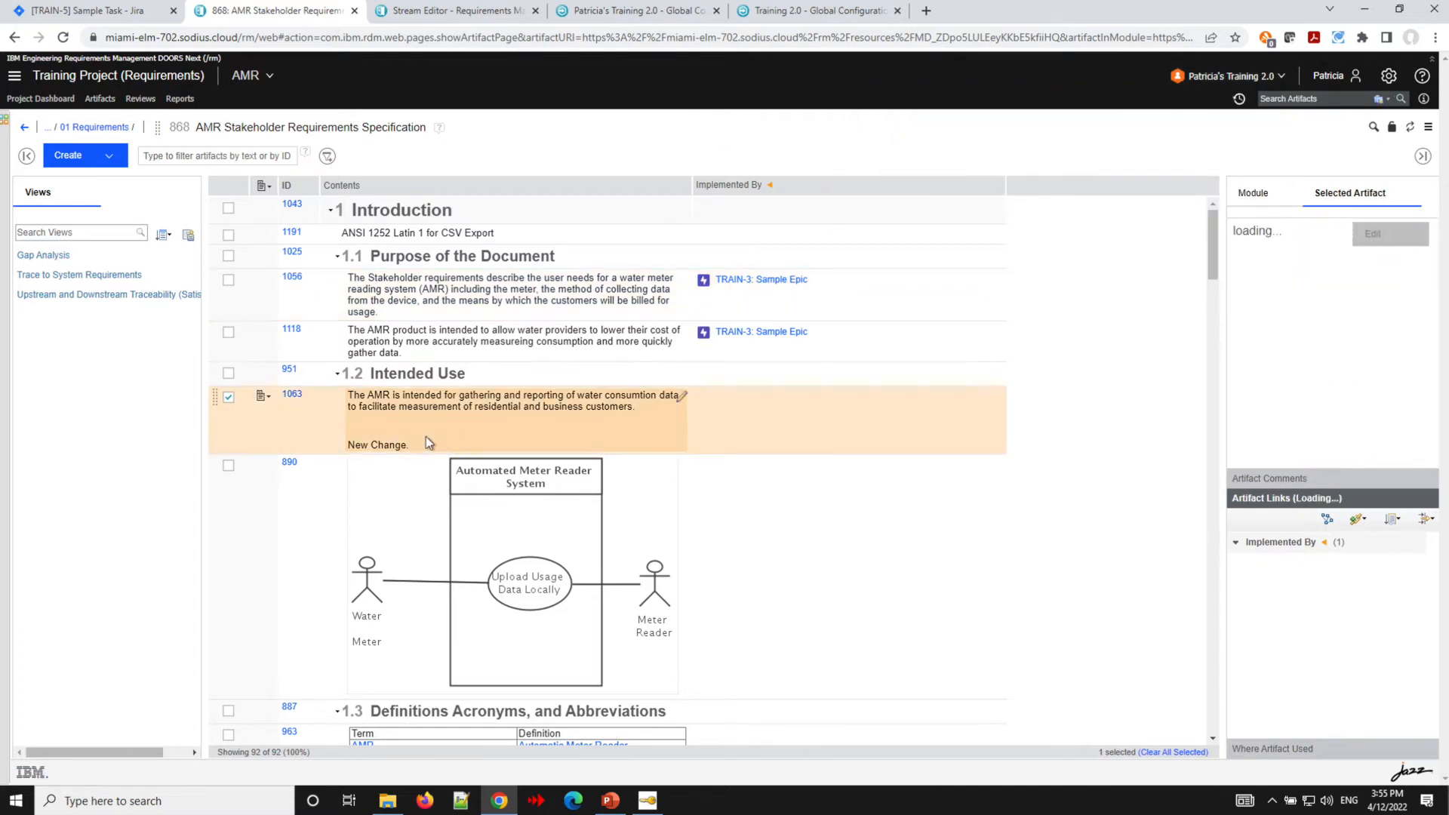
{"action": "left_click", "coordinate": [683, 397]}
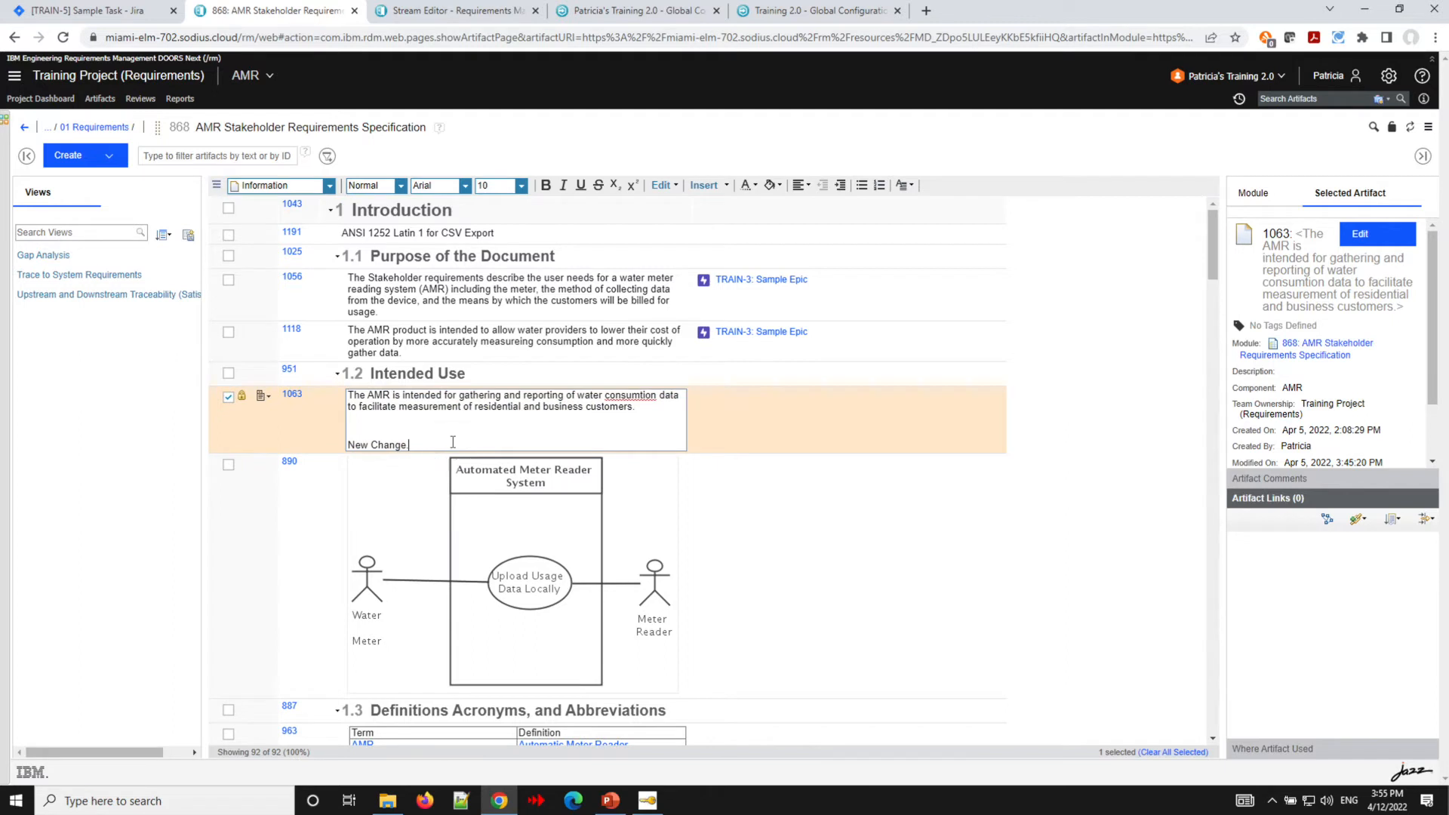
{"action": "key", "text": "BackSpace"}
{"action": "key", "text": "BackSpace"}
{"action": "key", "text": "BackSpace"}
{"action": "key", "text": "BackSpace"}
{"action": "key", "text": "BackSpace"}
{"action": "key", "text": "BackSpace"}
{"action": "key", "text": "BackSpace"}
{"action": "key", "text": "BackSpace"}
{"action": "key", "text": "BackSpace"}
{"action": "key", "text": "BackSpace"}
{"action": "key", "text": "BackSpace"}
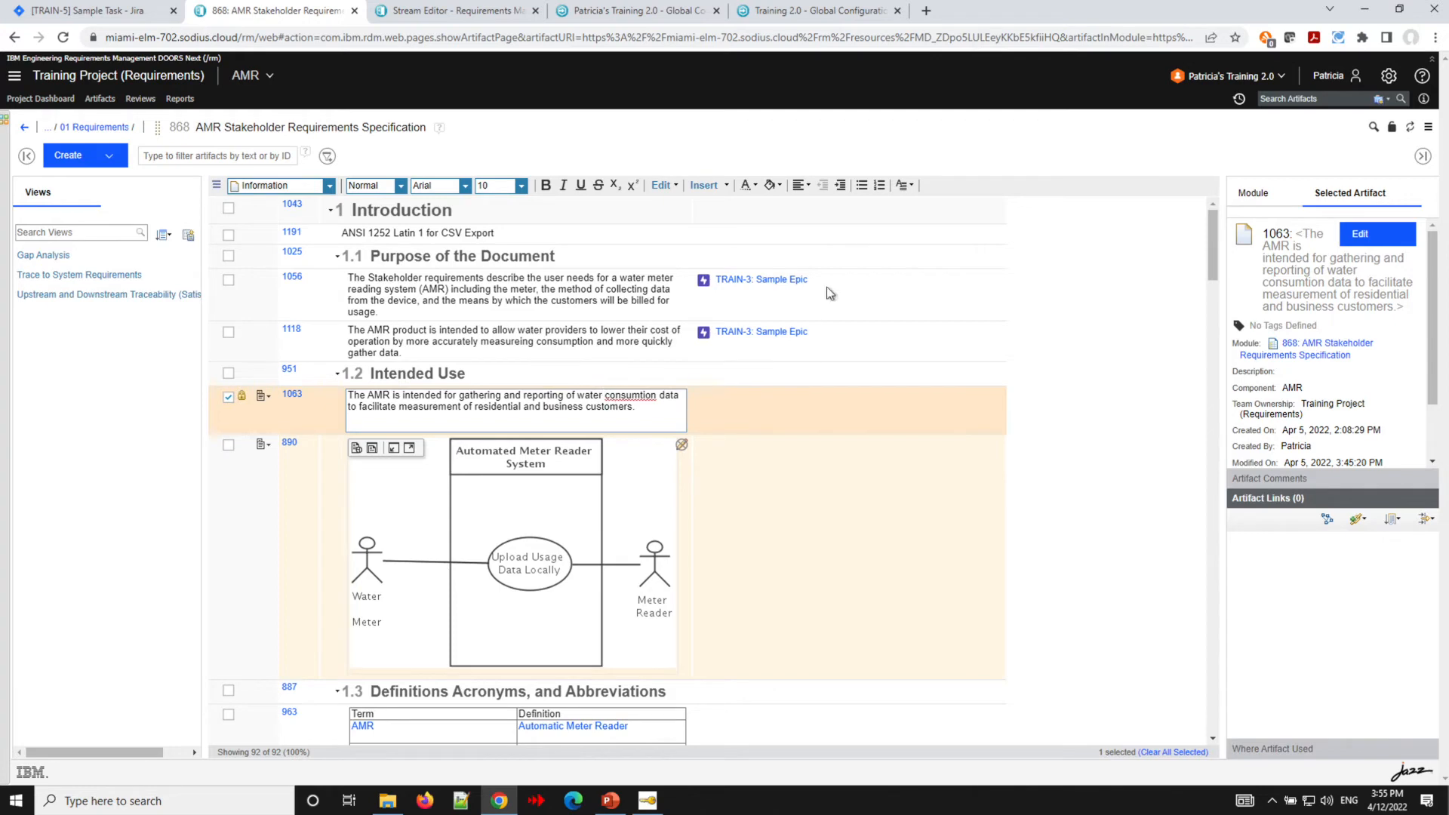
{"action": "left_click", "coordinate": [865, 148]}
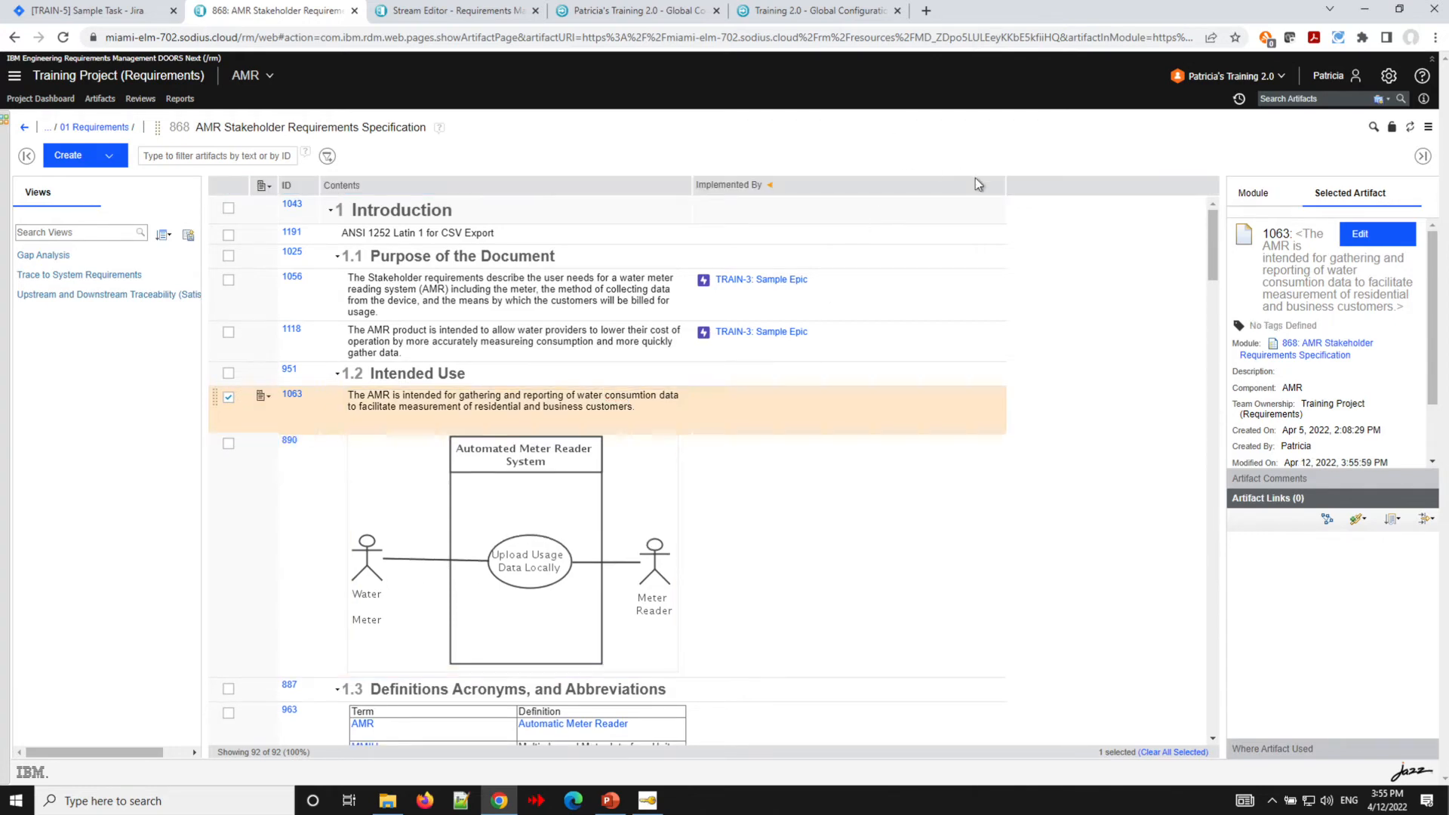
- Try to deliver the change set, then dismiss the notice
{"action": "left_click", "coordinate": [1229, 76]}
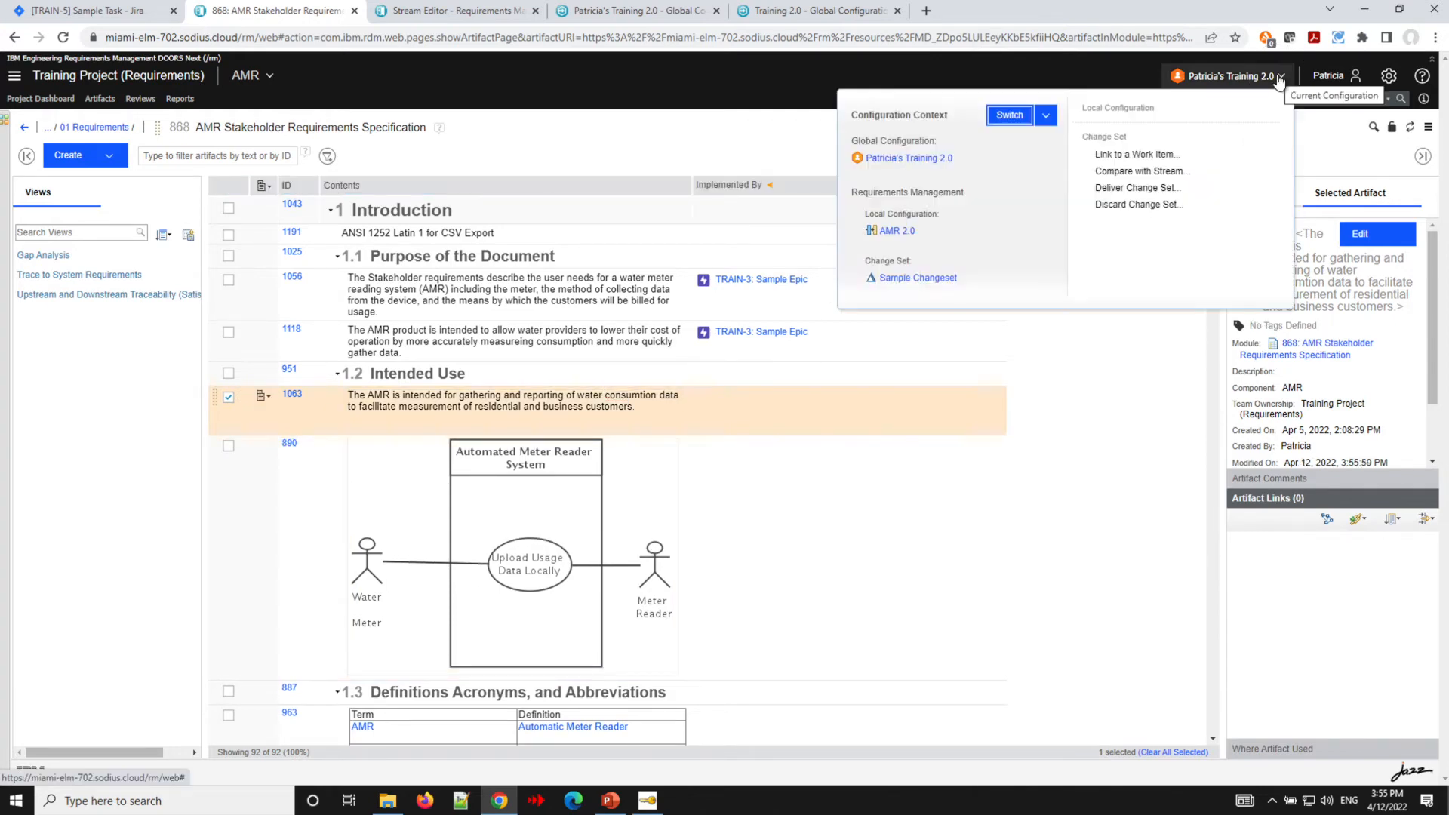
{"action": "left_click", "coordinate": [1122, 188]}
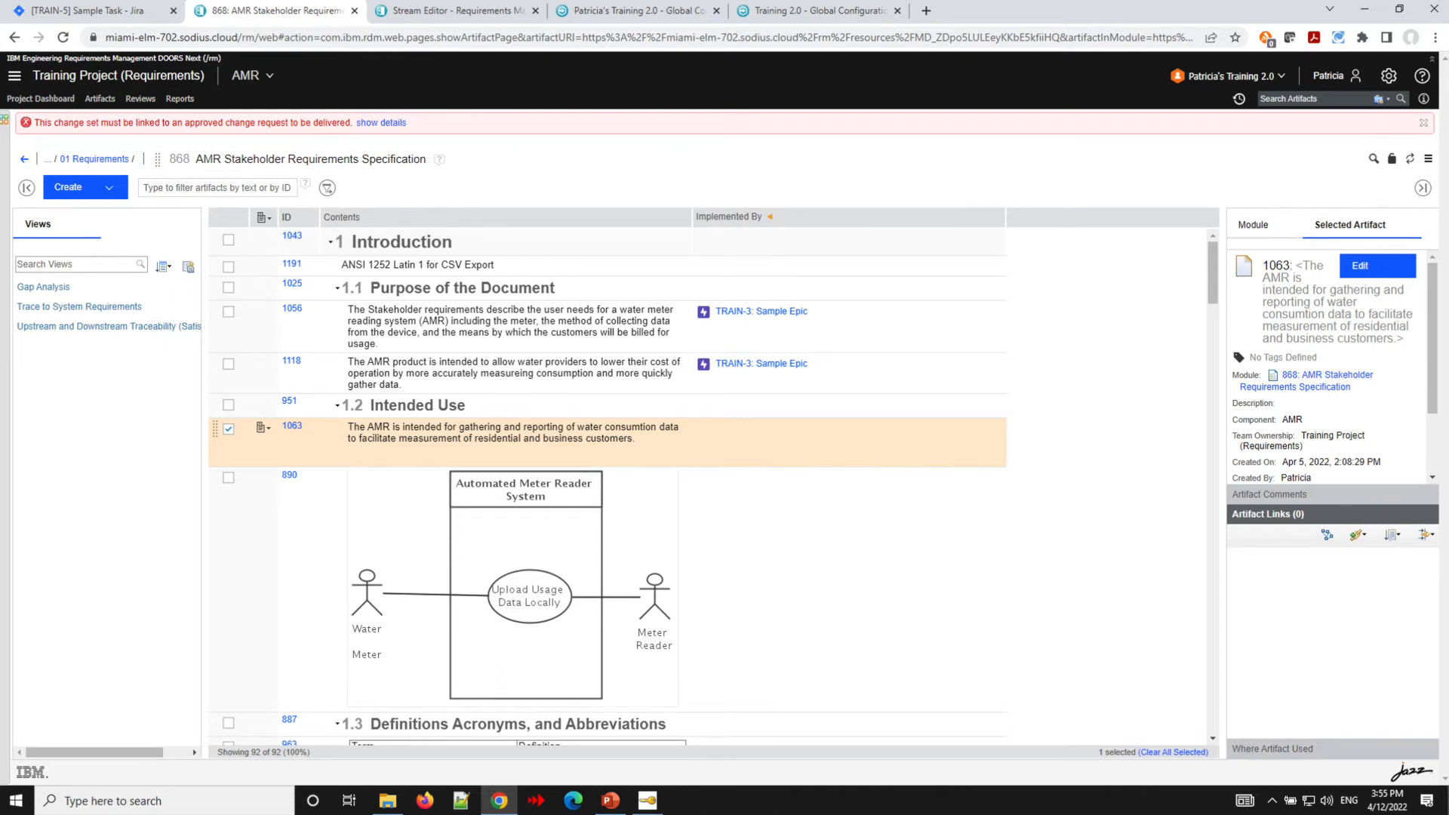
{"action": "left_click", "coordinate": [1423, 123]}
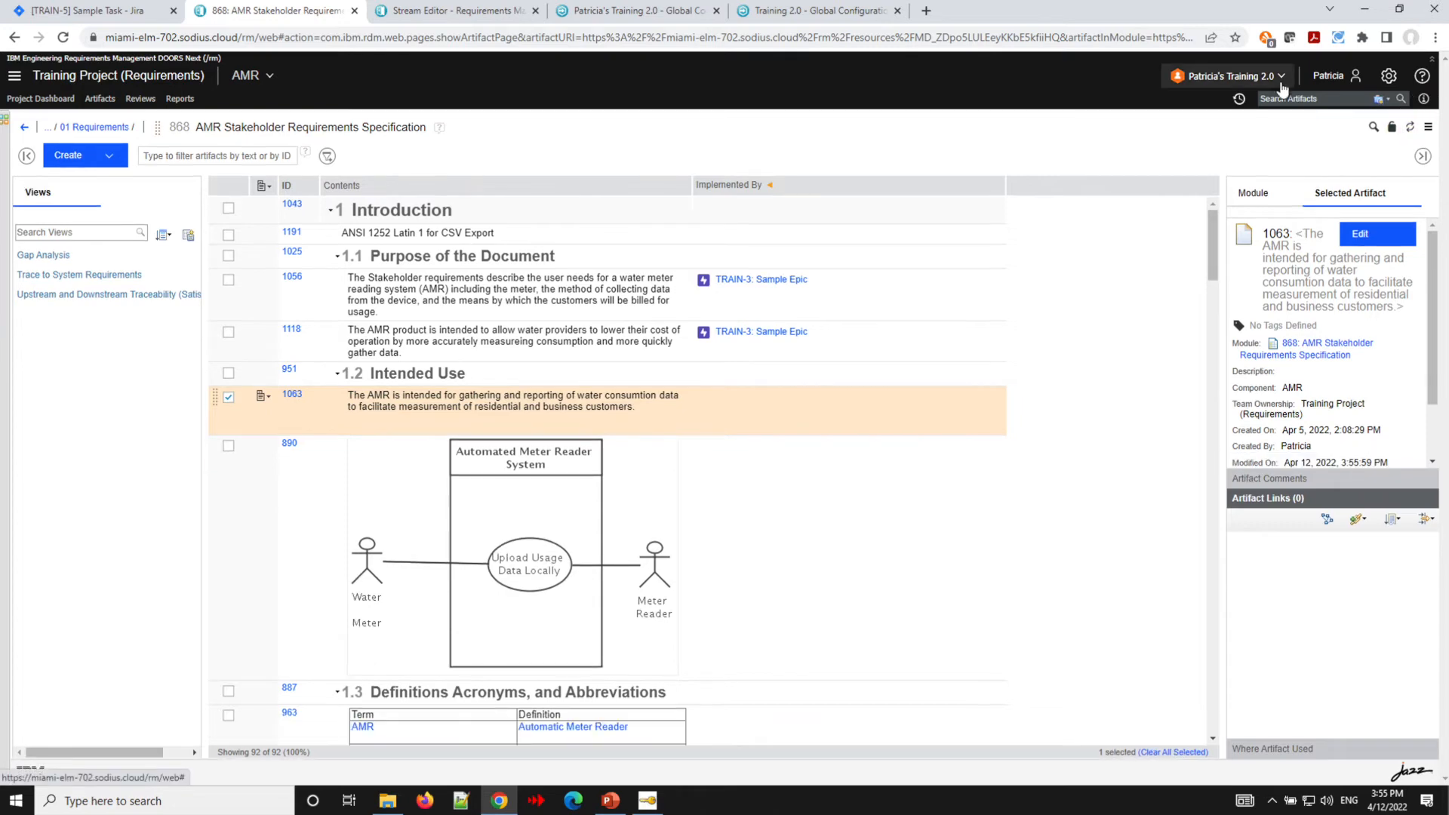
- Link the change set to a new Jira task in TrainingProject with summary "Sample Approval of Change."
{"action": "left_click", "coordinate": [1280, 77]}
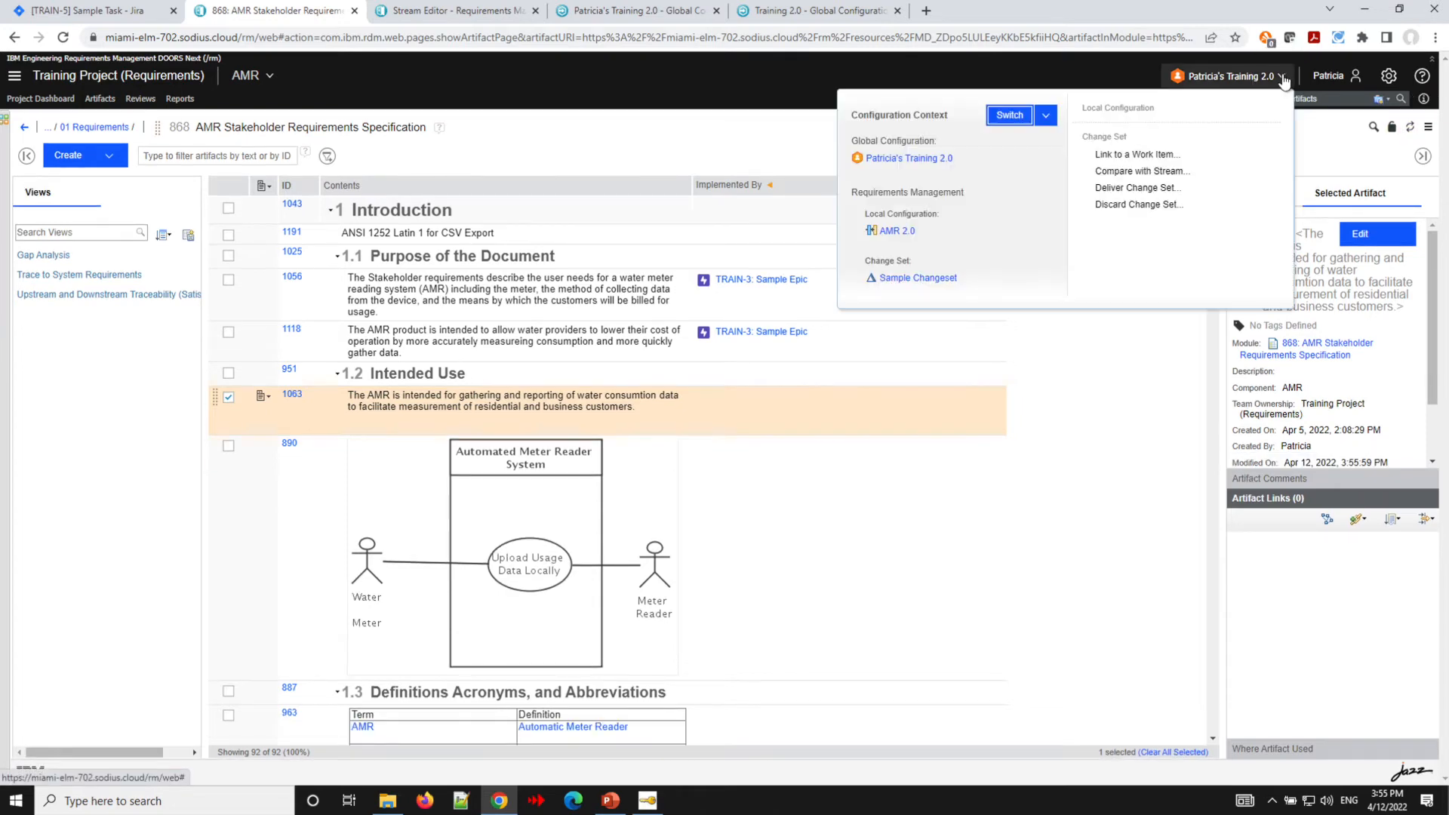
{"action": "left_click", "coordinate": [1124, 155]}
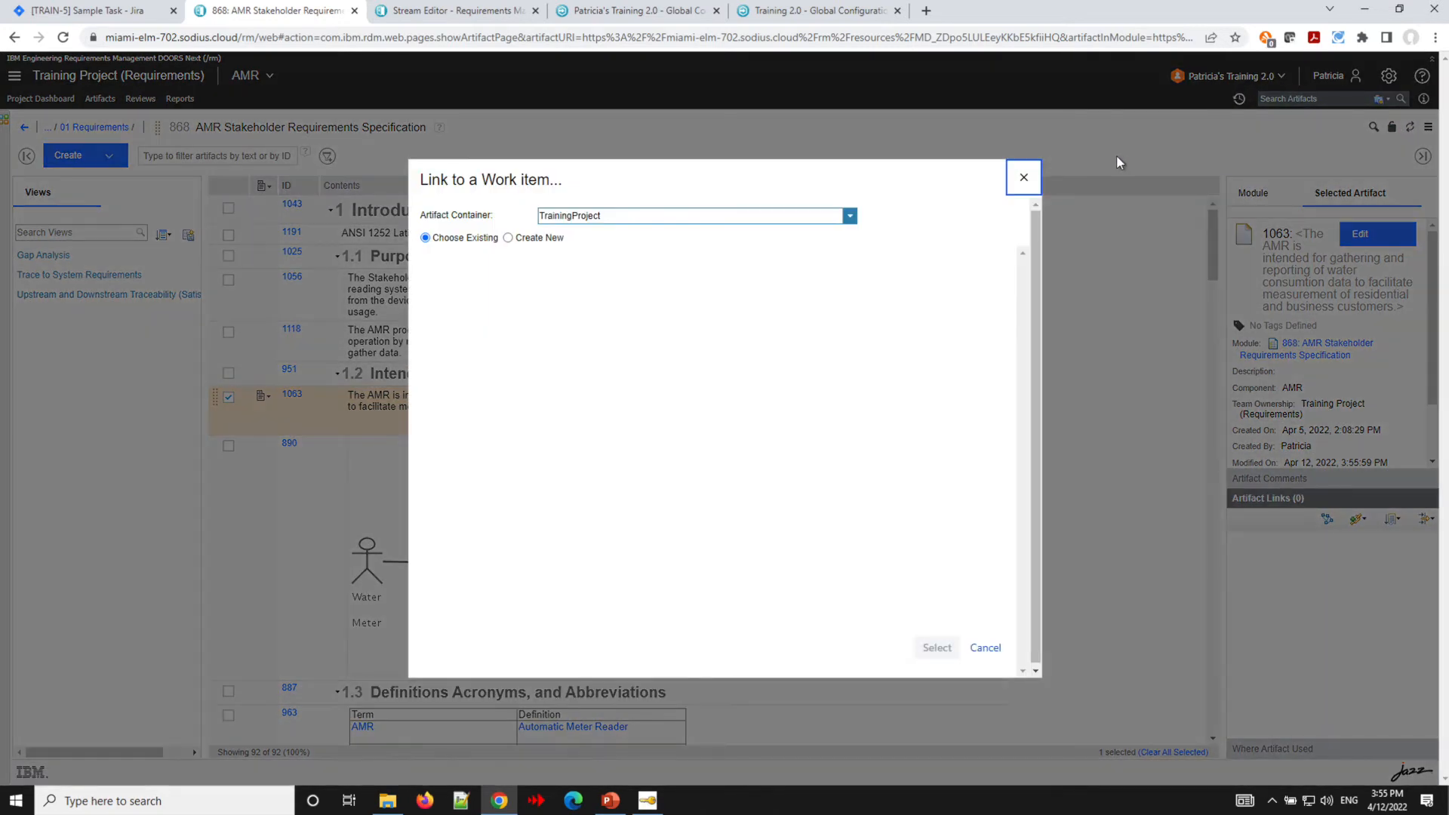
{"action": "left_click", "coordinate": [509, 238]}
{"action": "left_click", "coordinate": [510, 239]}
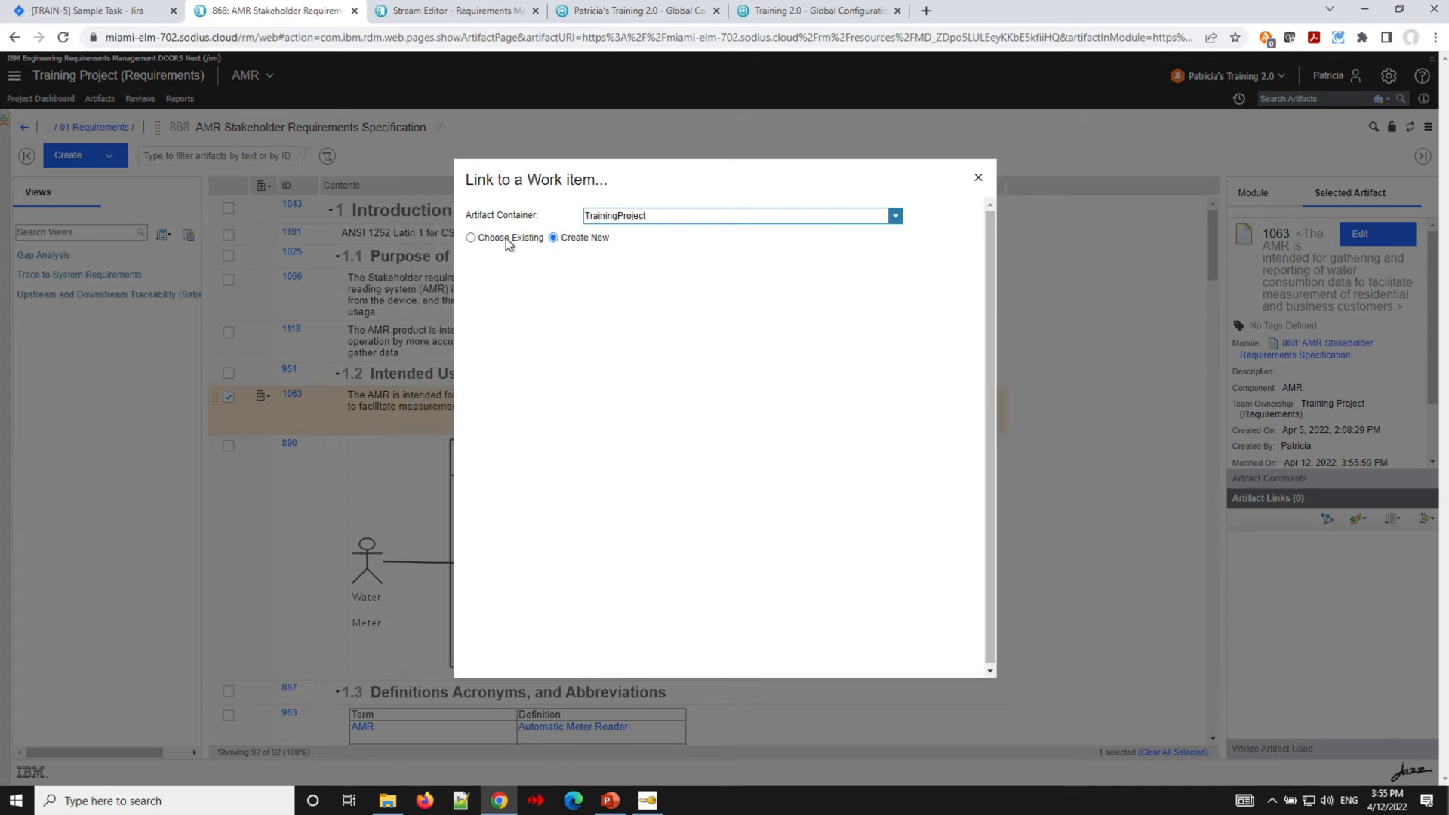
{"action": "type", "text": "Sample "}
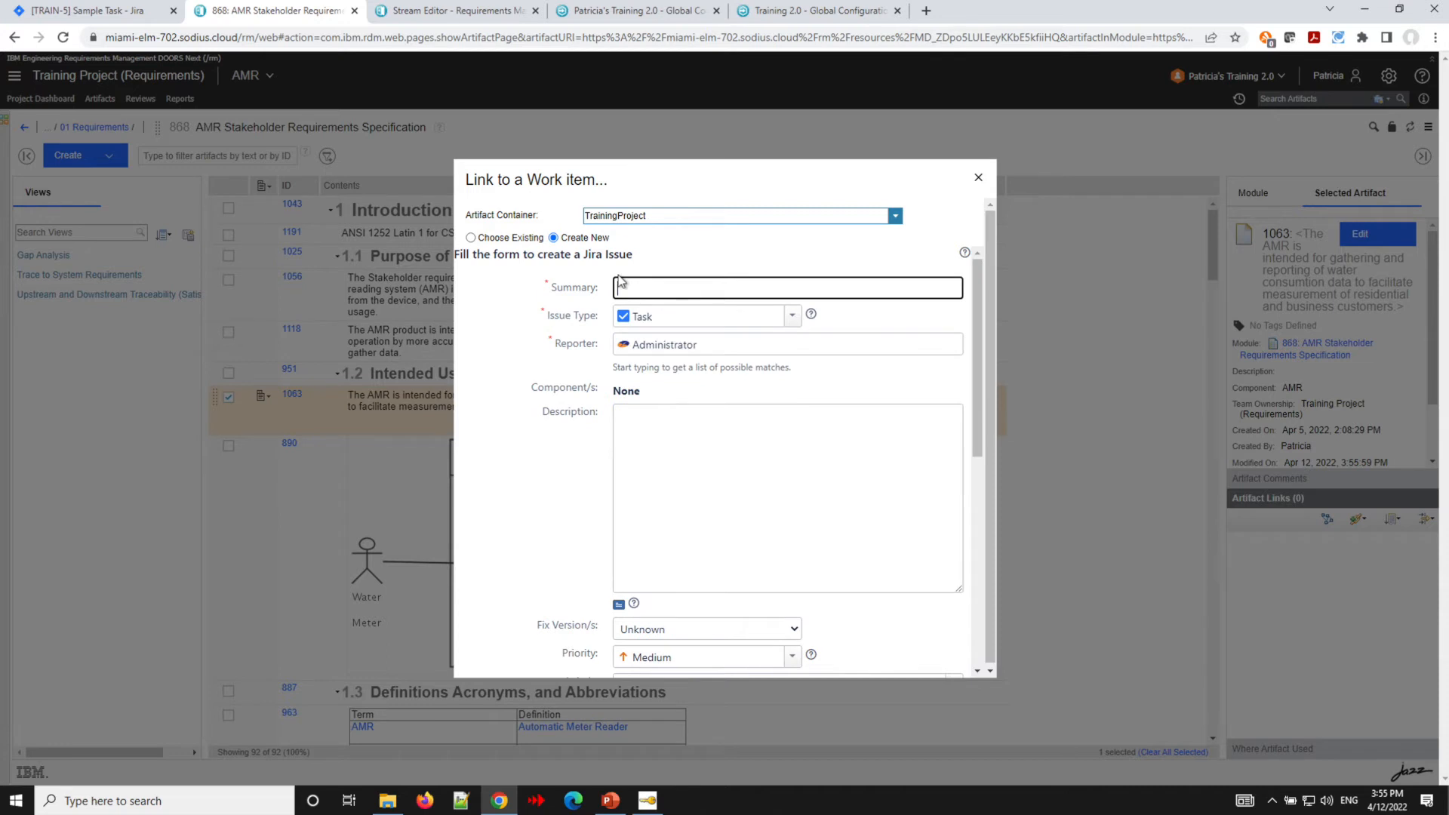
{"action": "type", "text": "Appro"}
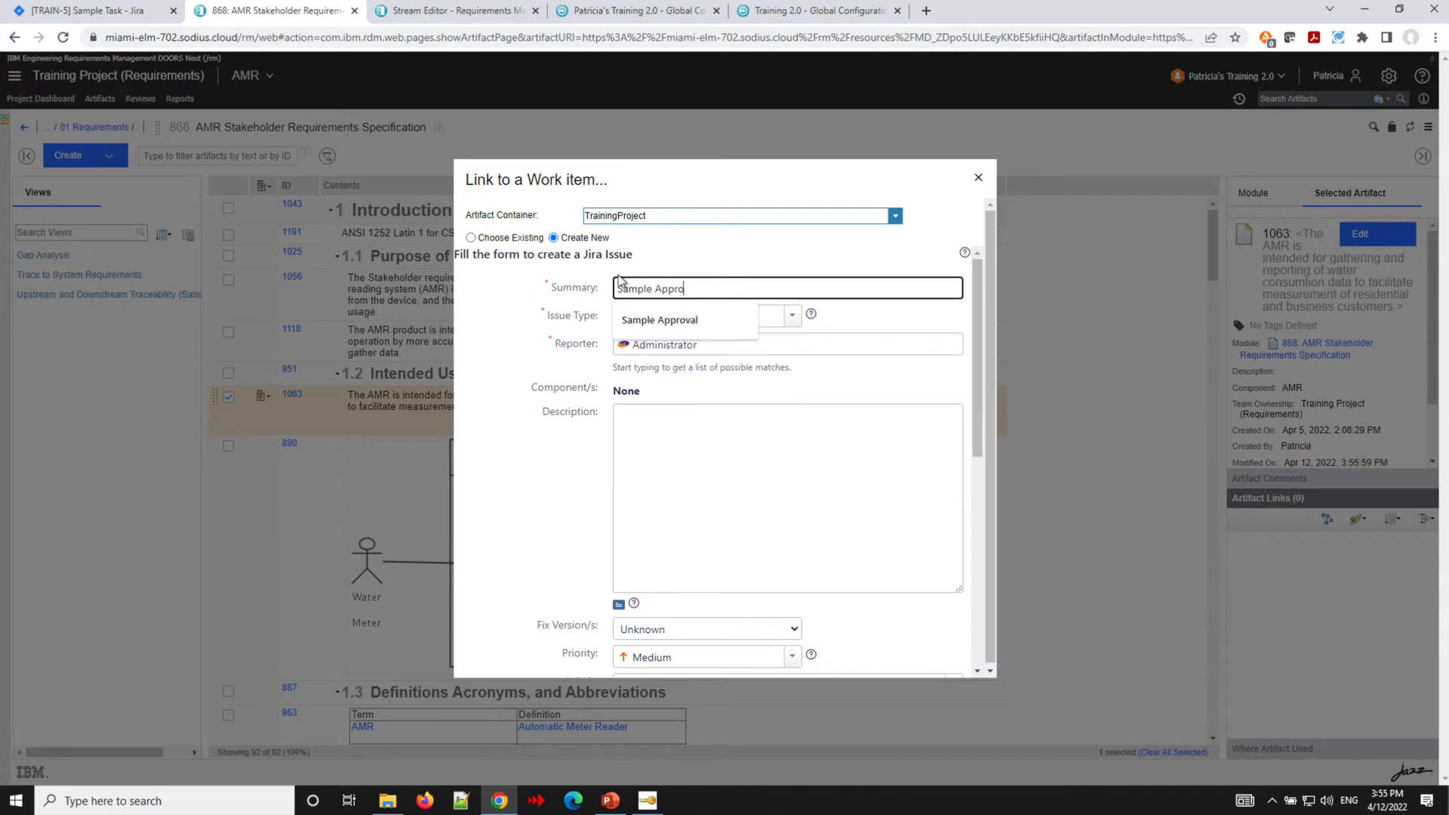
{"action": "type", "text": "val of Change."}
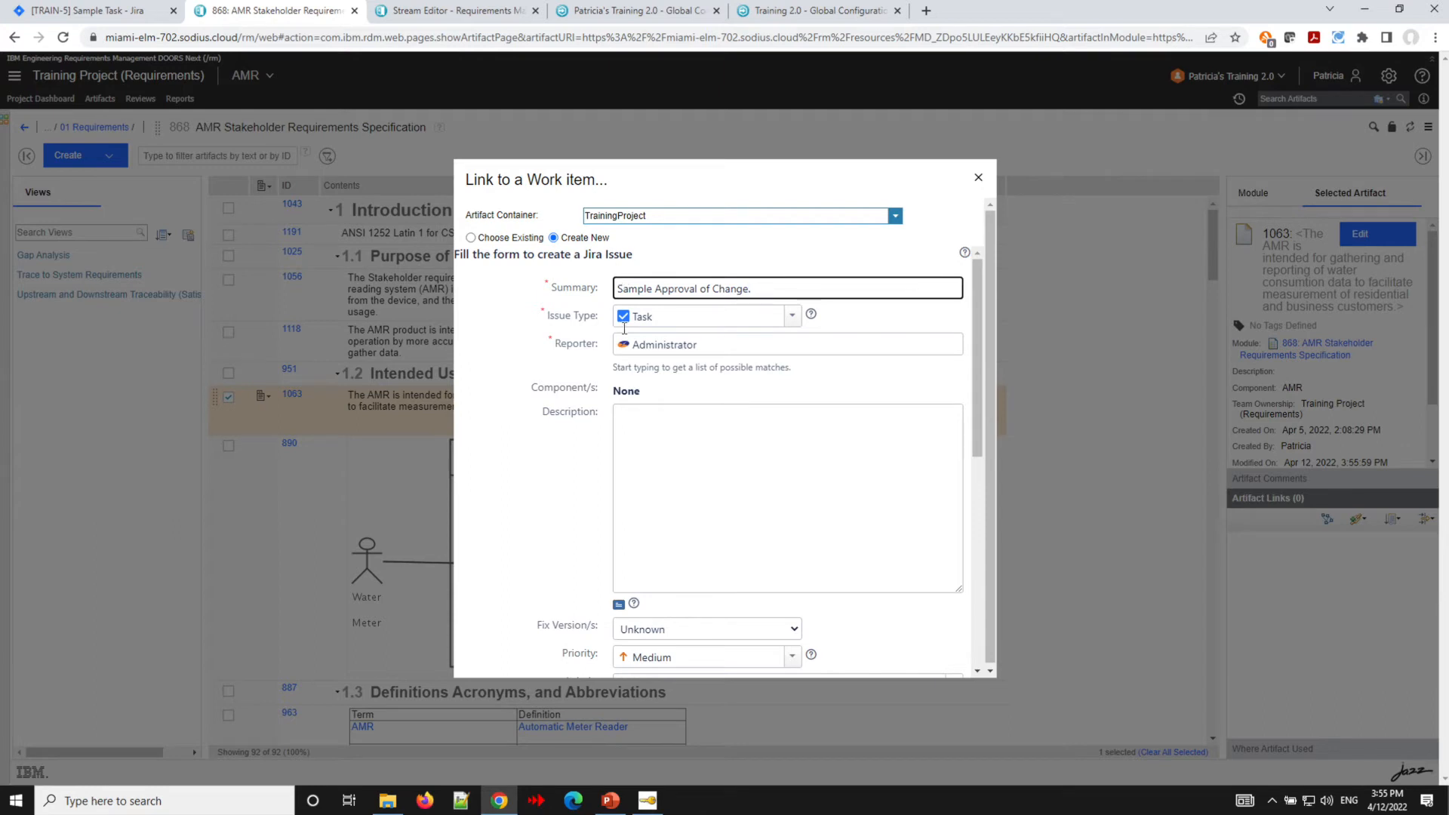
{"action": "scroll", "coordinate": [634, 327], "scroll_direction": "down", "scroll_amount": 3}
{"action": "scroll", "coordinate": [660, 372], "scroll_direction": "down", "scroll_amount": 3}
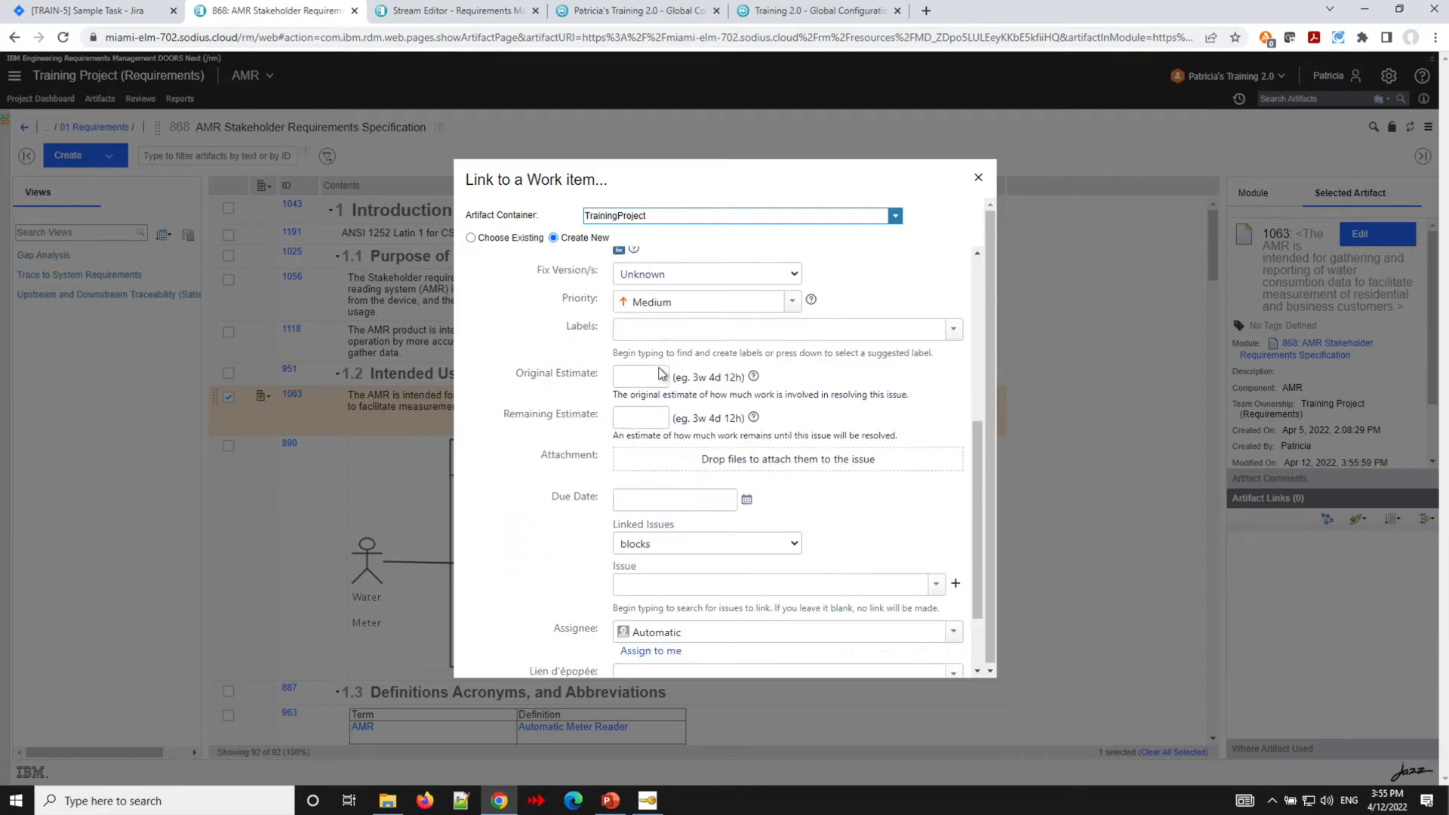
{"action": "left_click", "coordinate": [890, 669]}
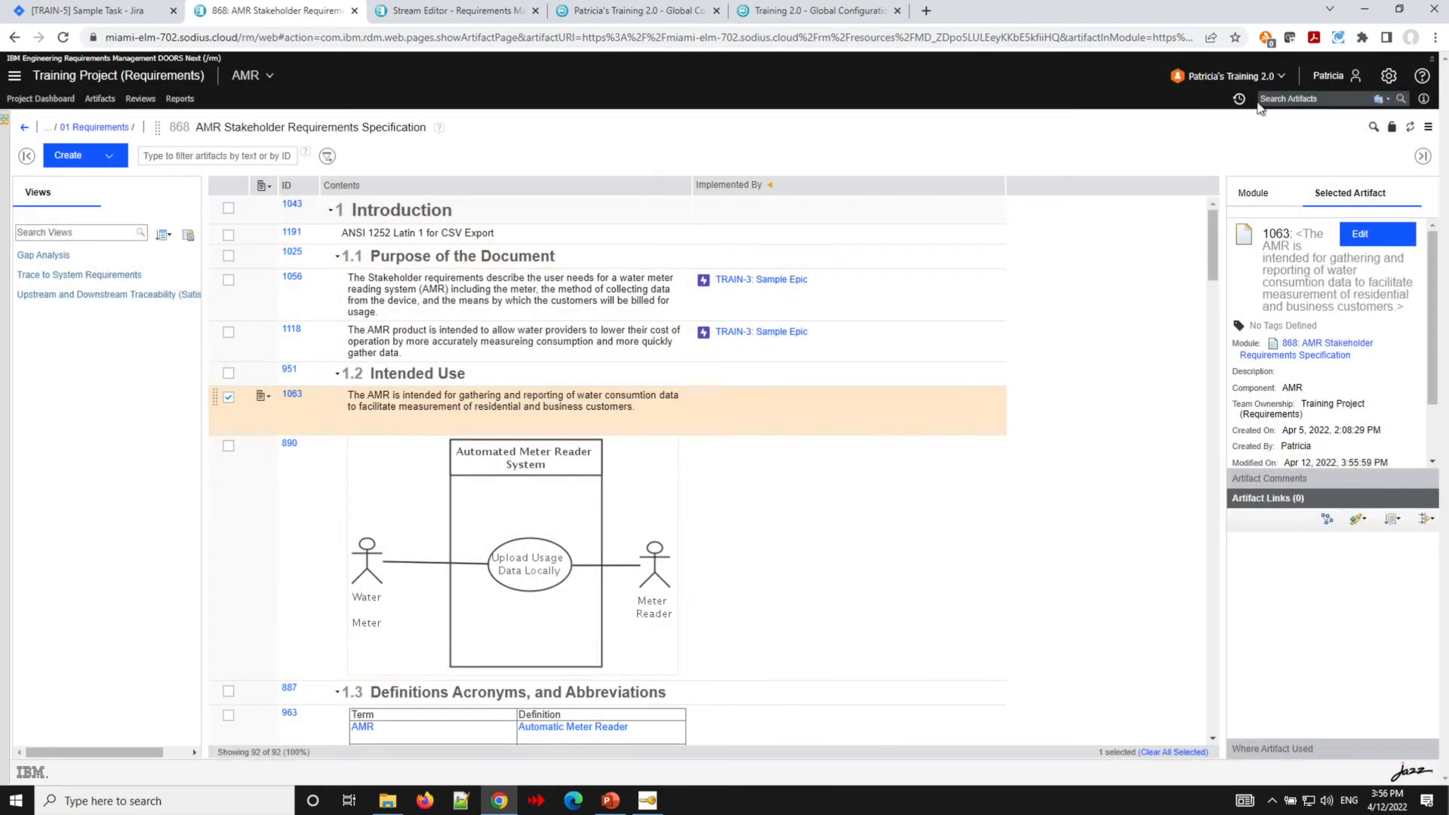
- Open the linked work item TRAIN-7 from the change set's context in a new tab
{"action": "left_click", "coordinate": [1280, 78]}
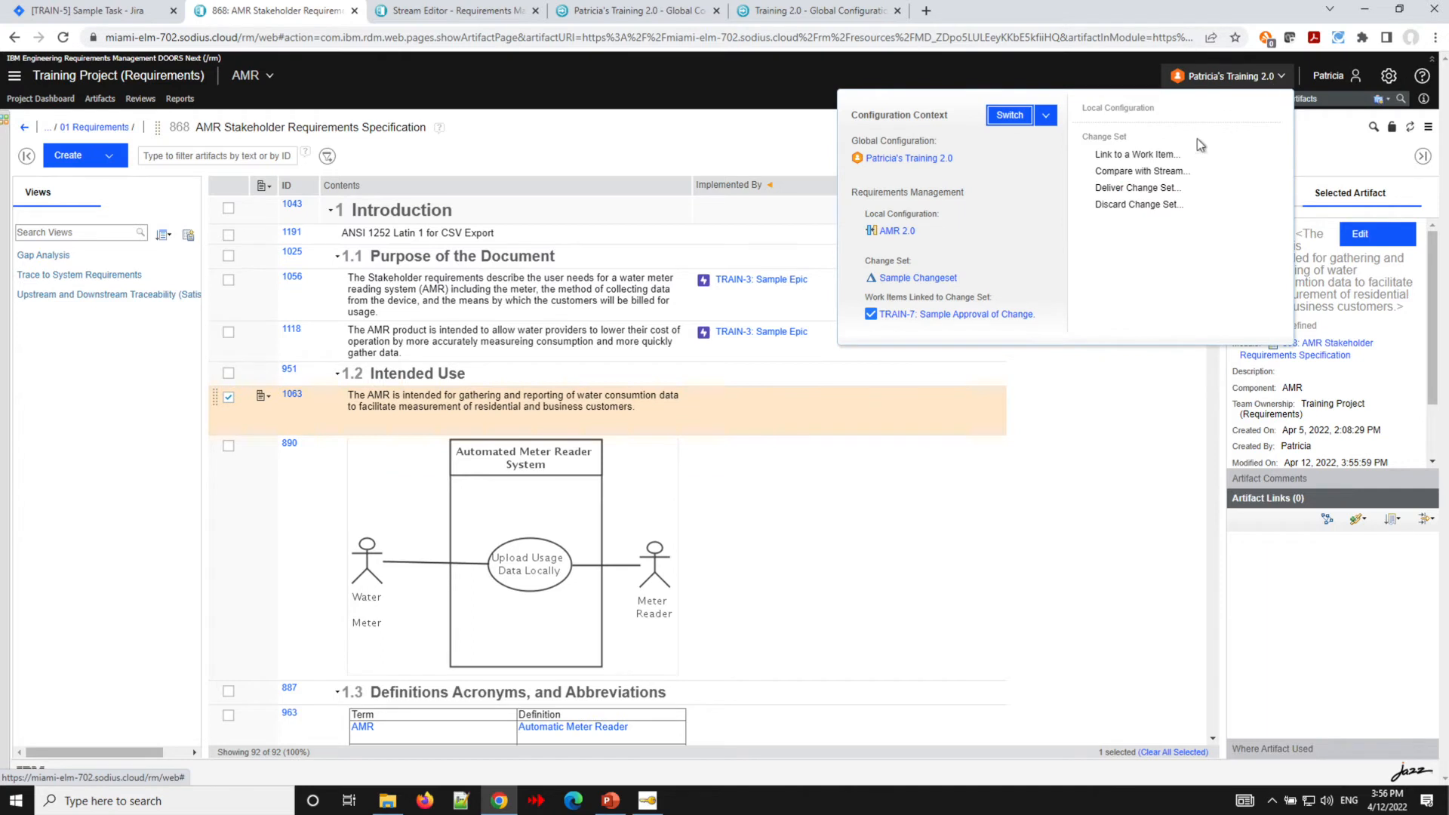
{"action": "right_click", "coordinate": [931, 317]}
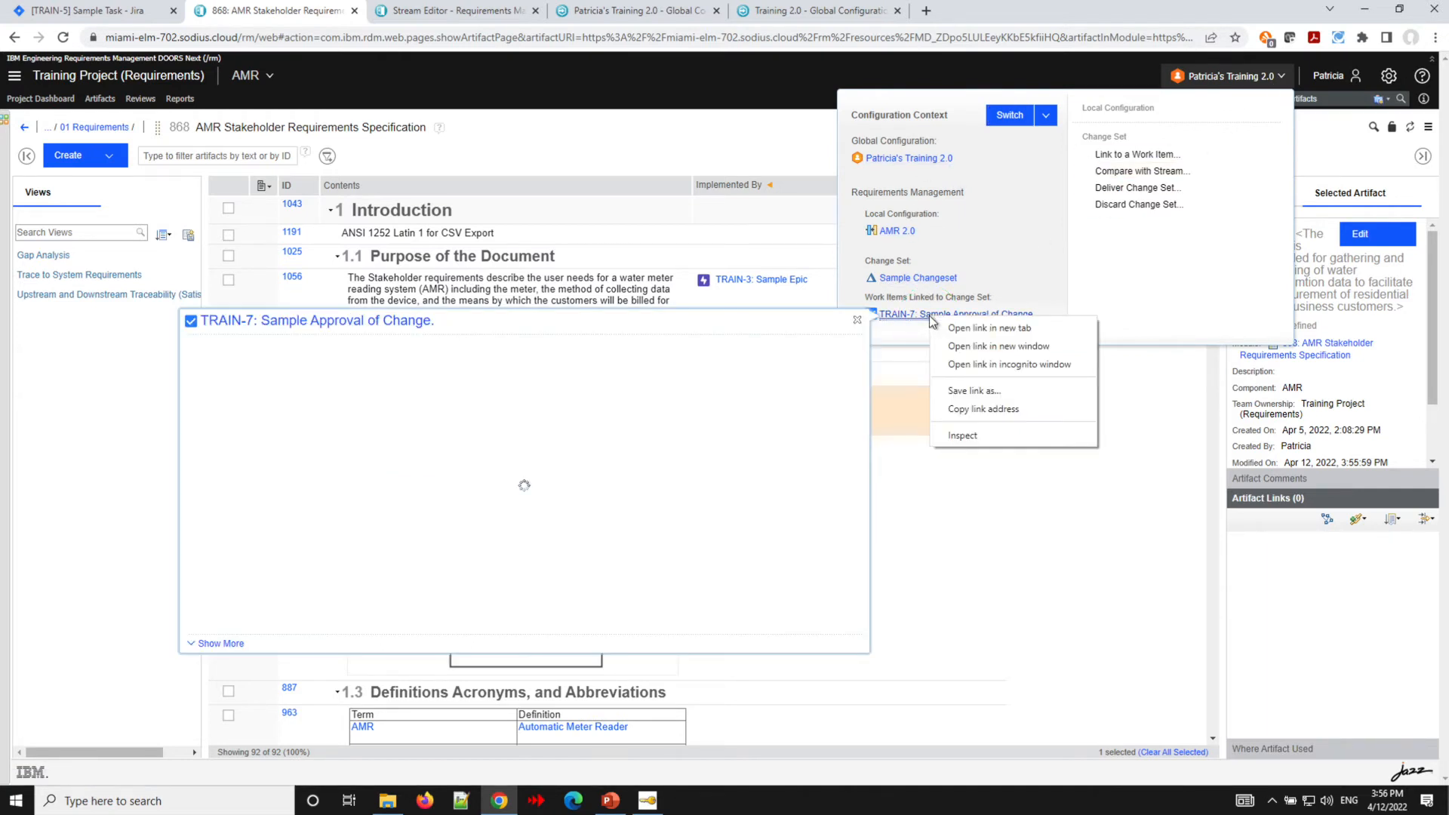
{"action": "left_click", "coordinate": [968, 328]}
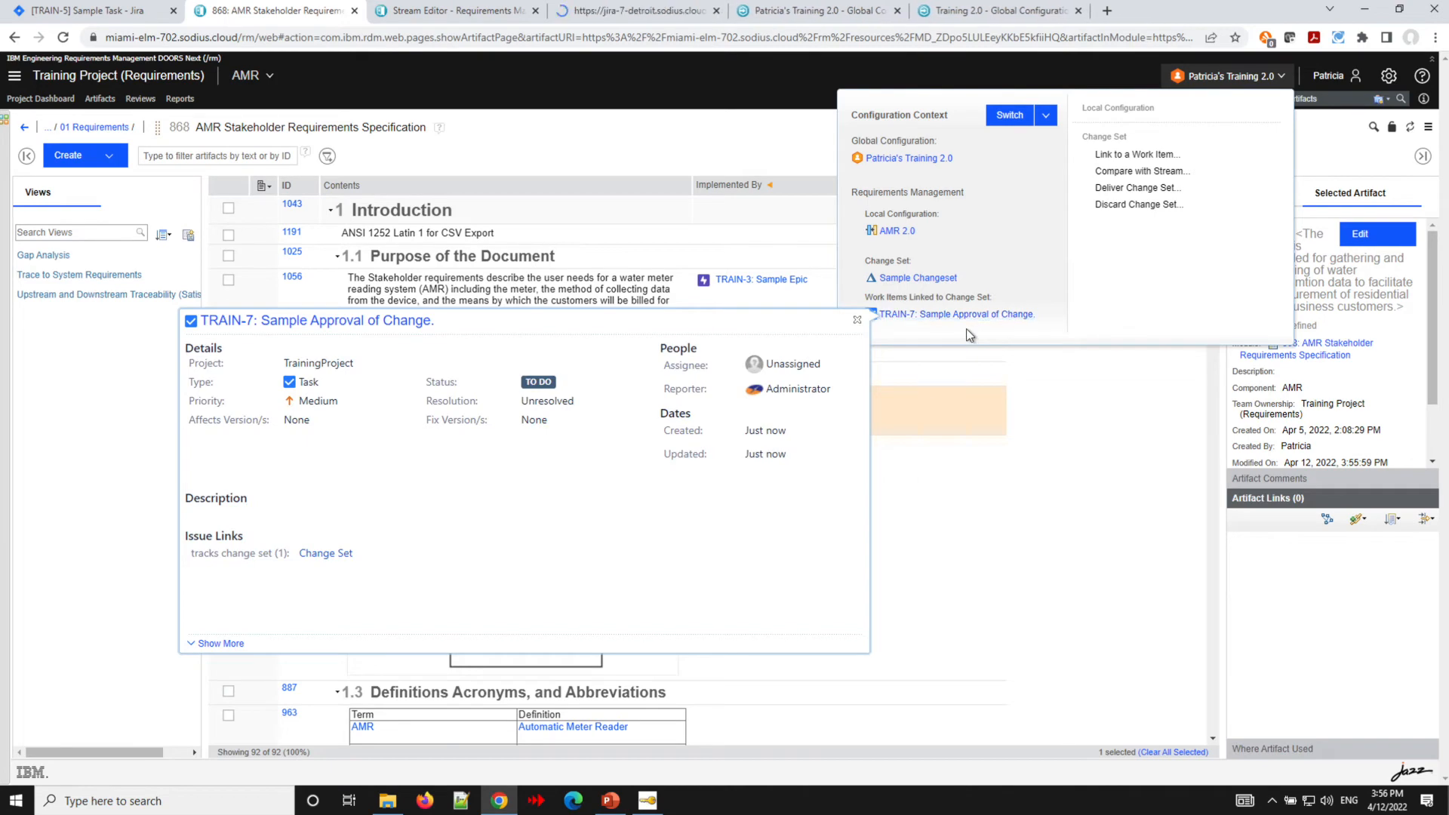
{"action": "left_click", "coordinate": [611, 10]}
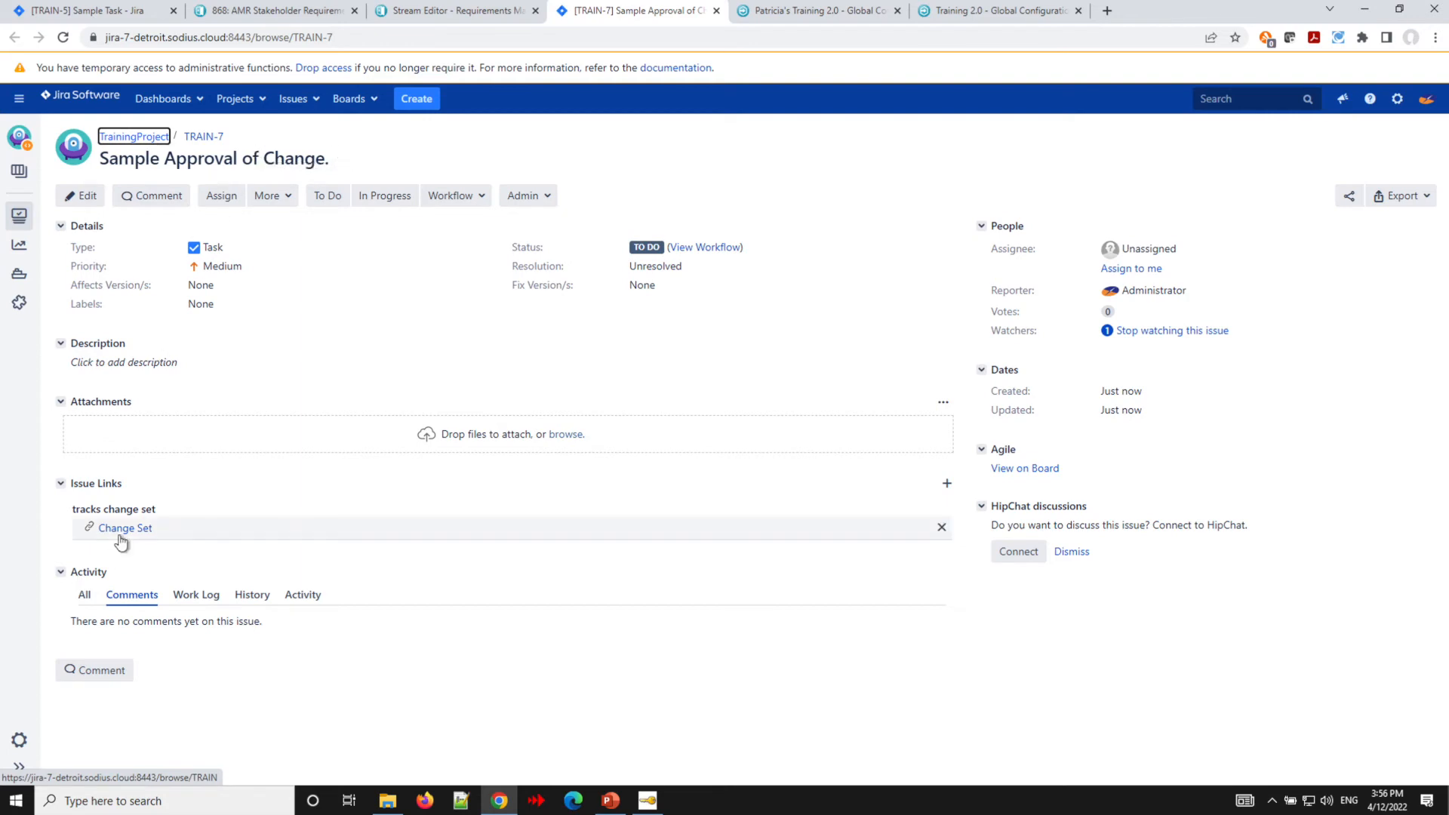
- Open the Sample Changeset linked from TRAIN-7's issue links in a new tab
{"action": "mouse_move", "coordinate": [120, 529]}
{"action": "left_click", "coordinate": [63, 510]}
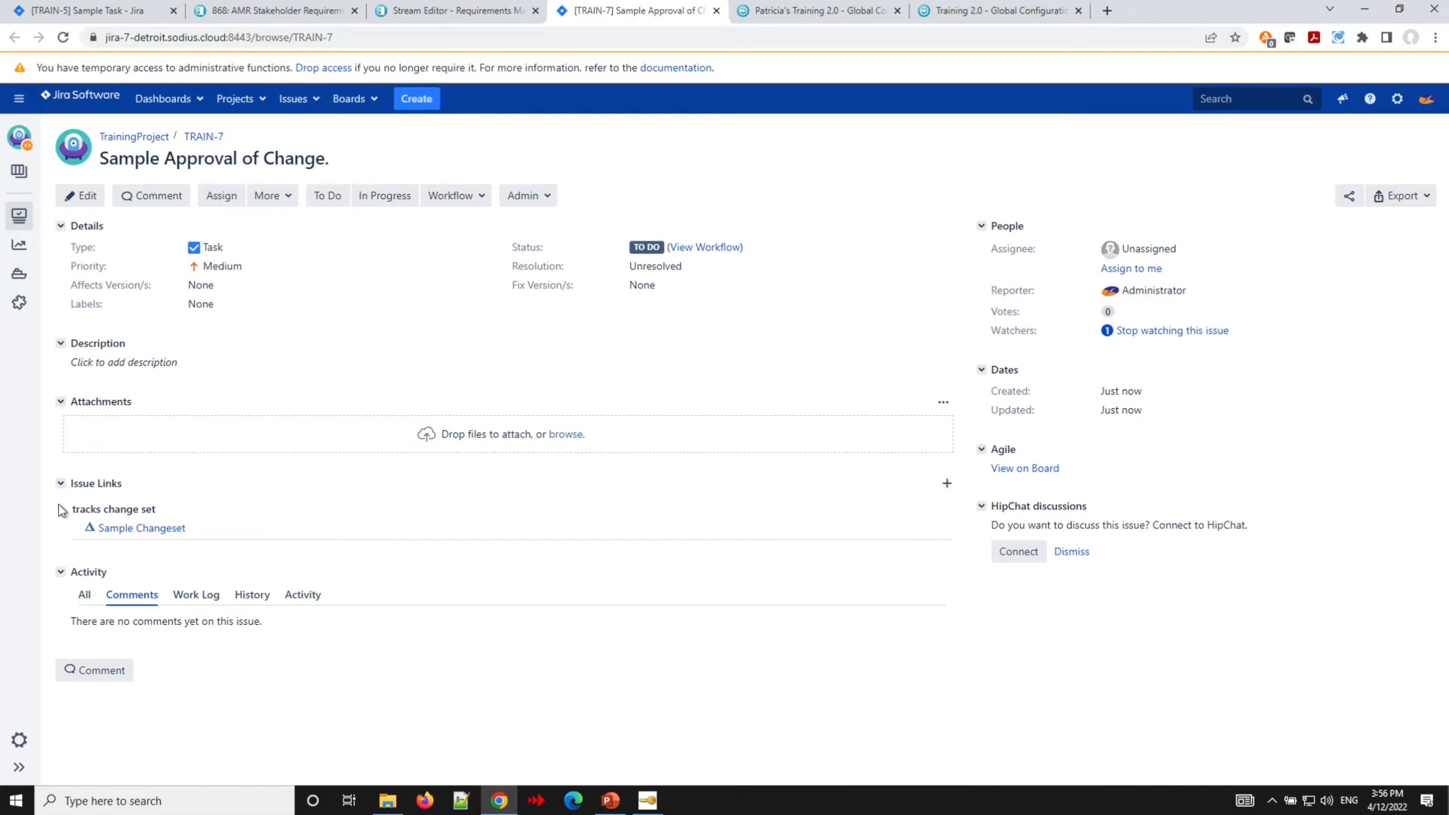
{"action": "mouse_move", "coordinate": [125, 532]}
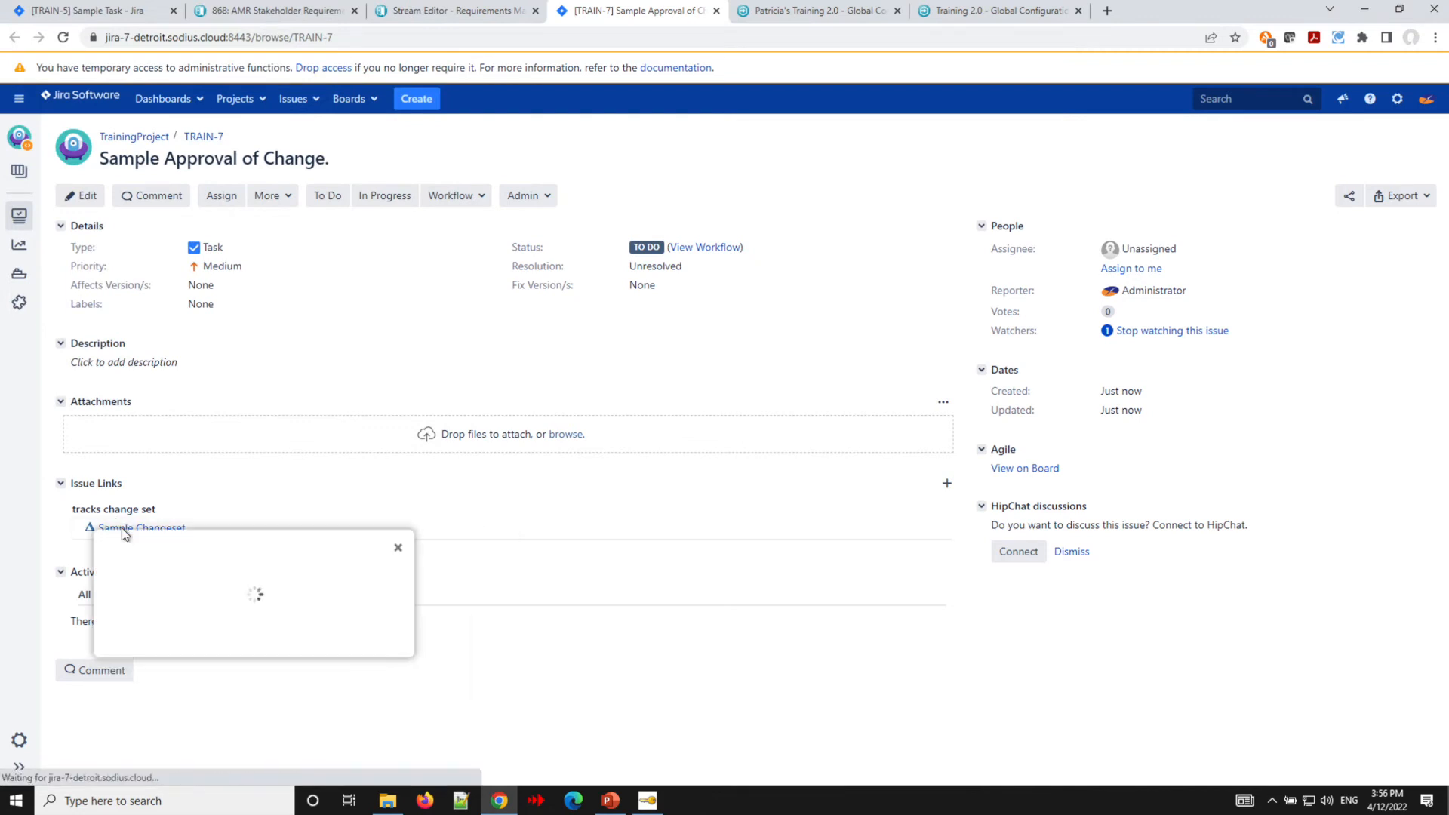
{"action": "right_click", "coordinate": [140, 553]}
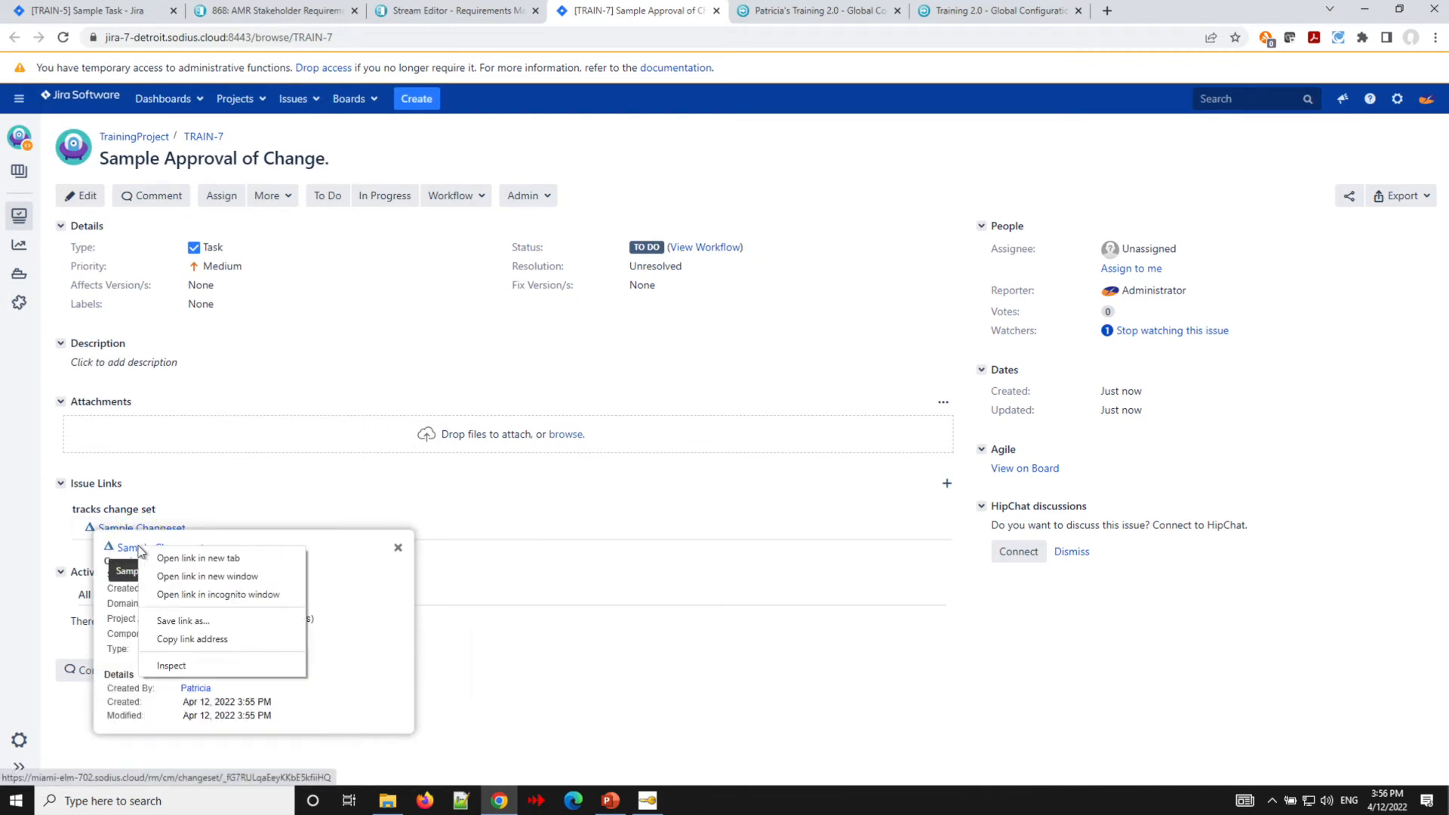
{"action": "left_click", "coordinate": [181, 562]}
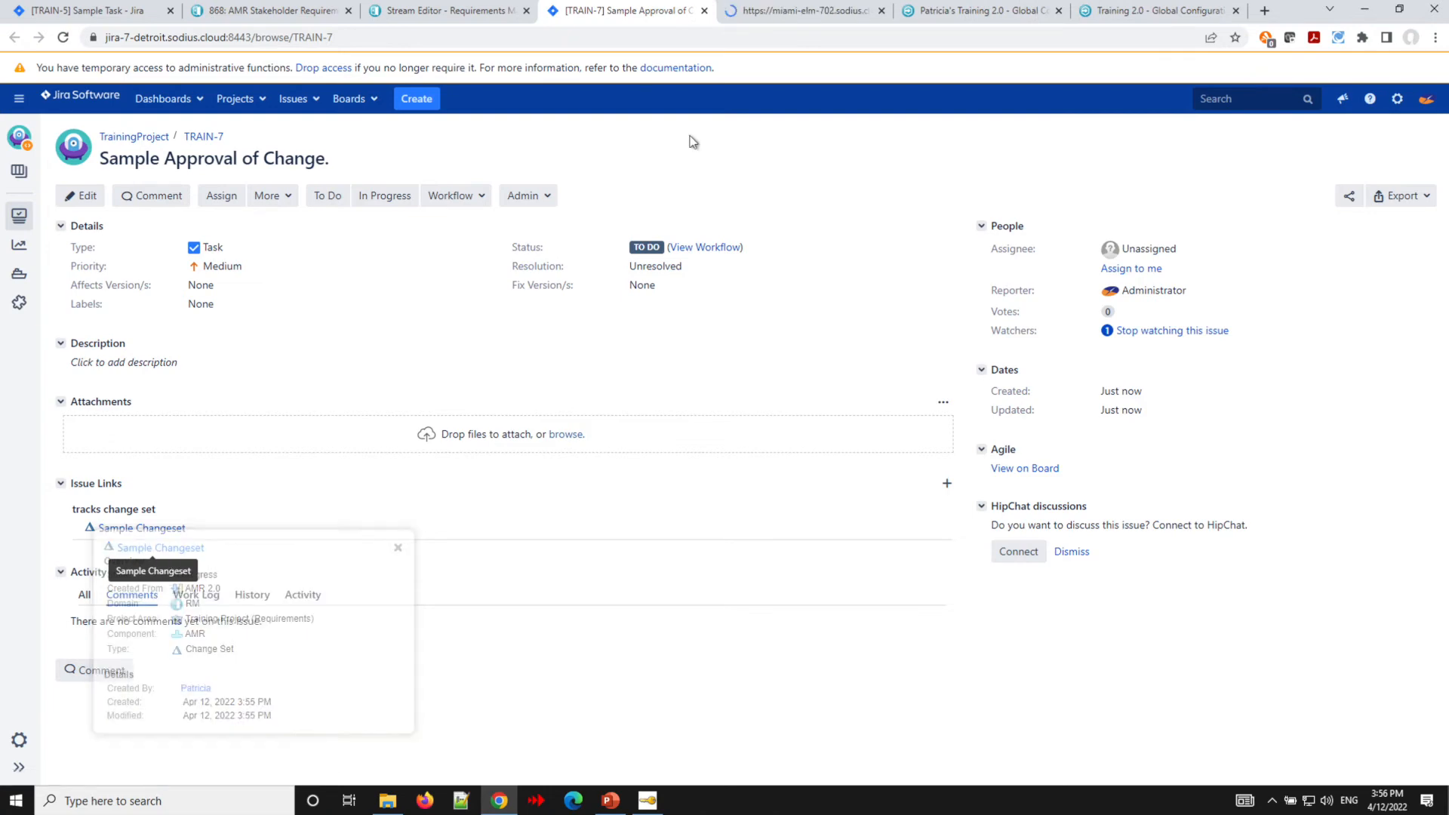
{"action": "left_click", "coordinate": [808, 12]}
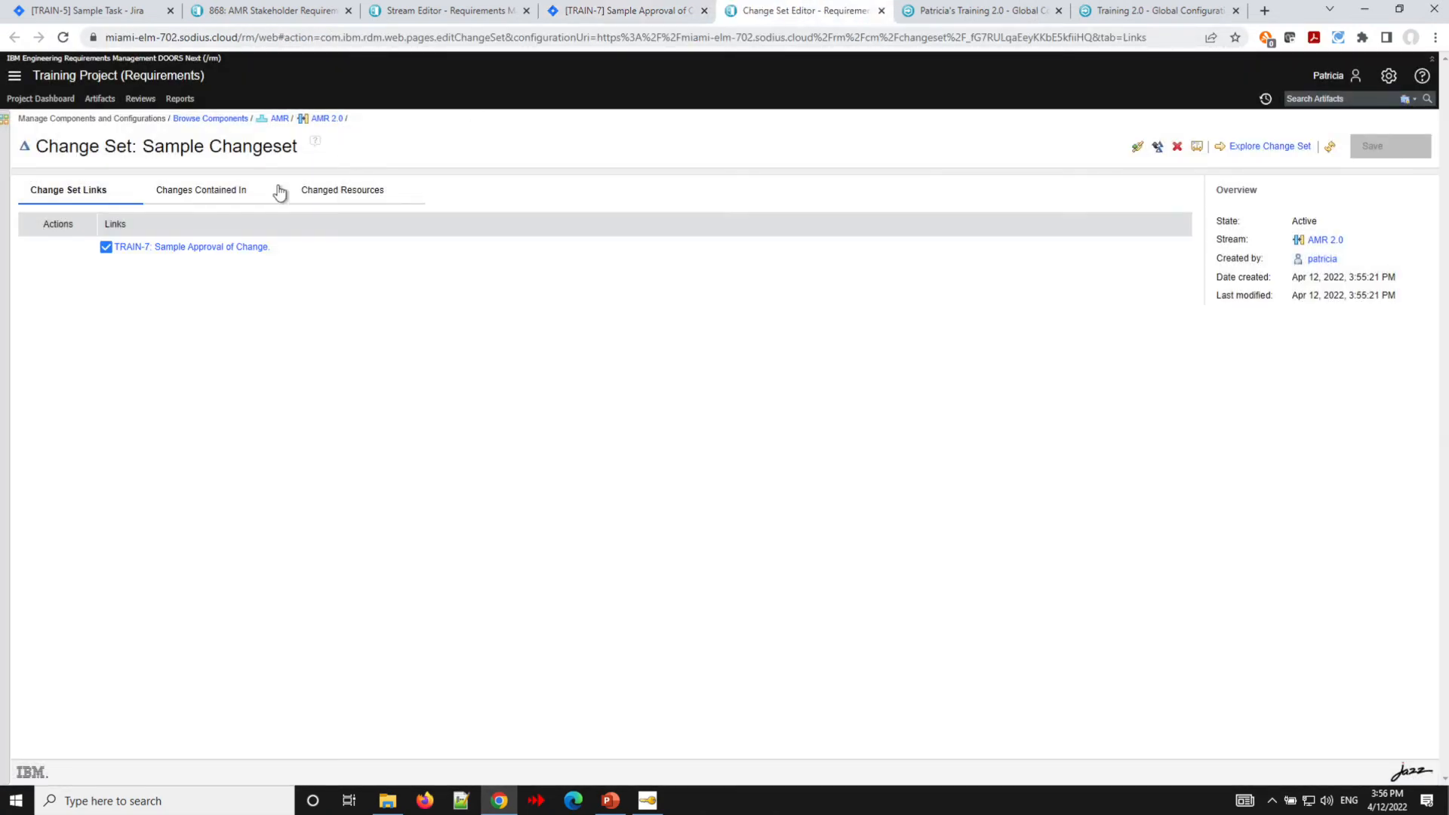
- Examine the change set's changed resources, expanding artifact 1063 to see its text change
{"action": "left_click", "coordinate": [331, 193]}
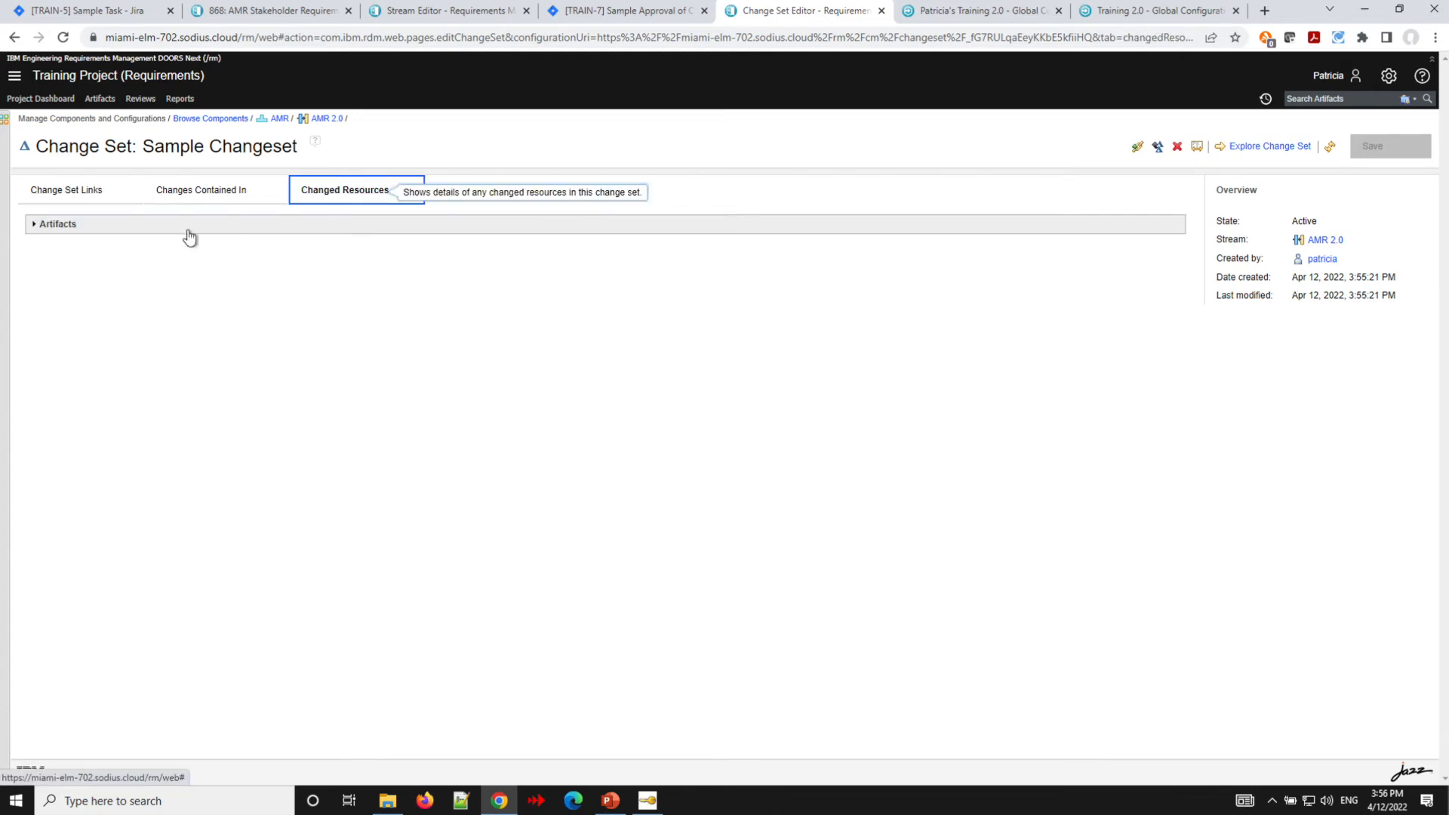
{"action": "left_click", "coordinate": [34, 228]}
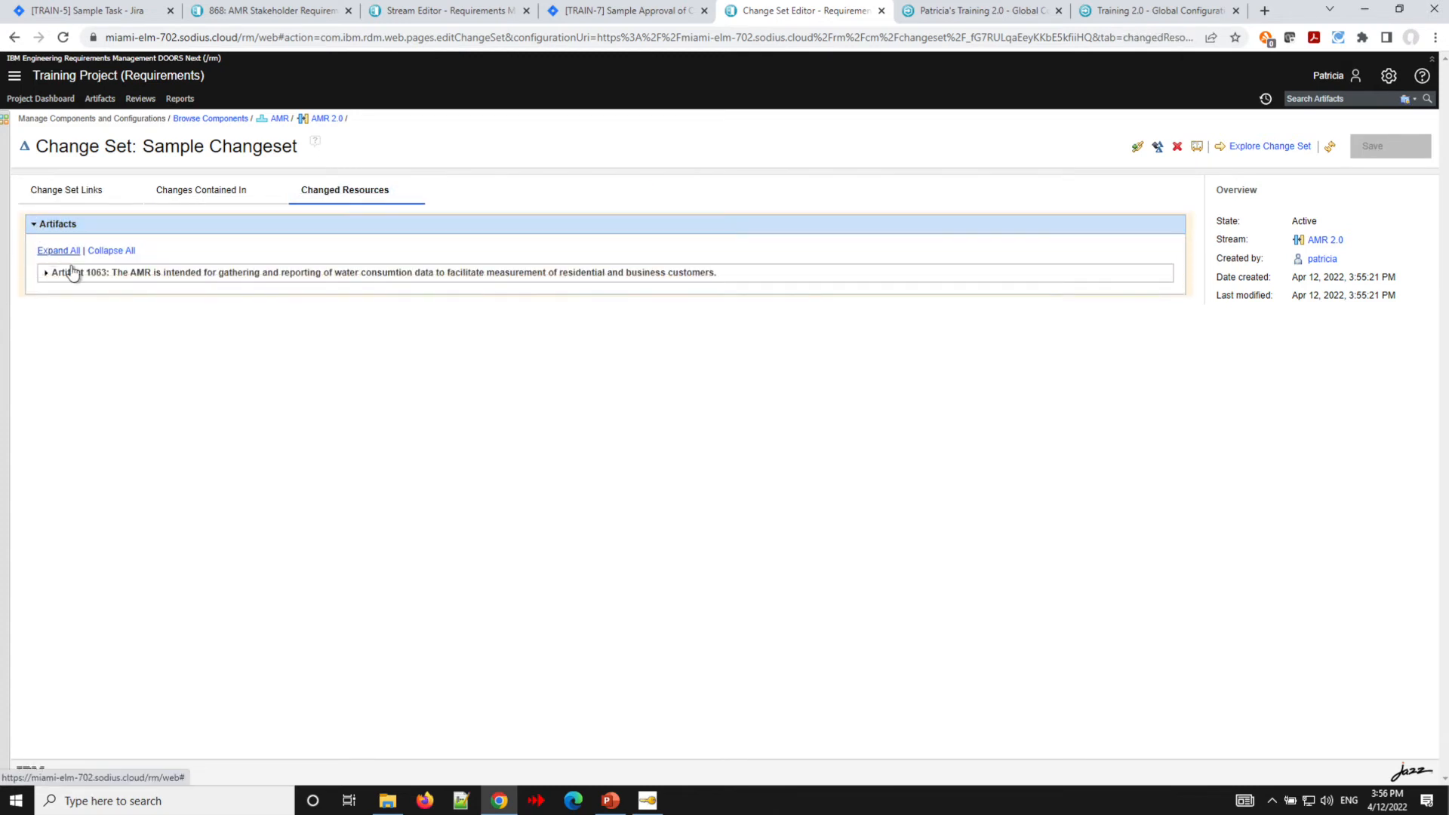
{"action": "left_click", "coordinate": [46, 274]}
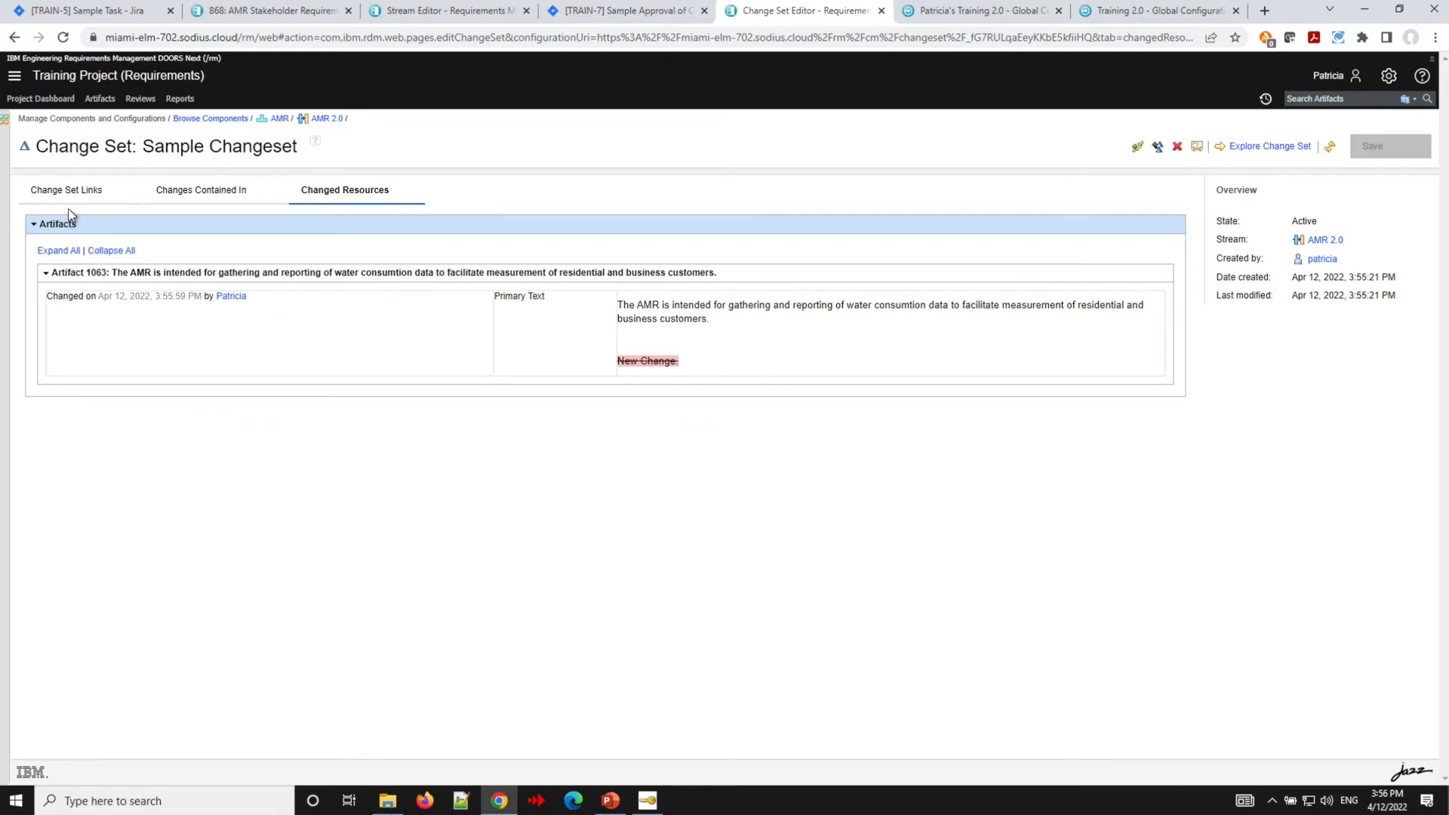
{"action": "left_click", "coordinate": [602, 15]}
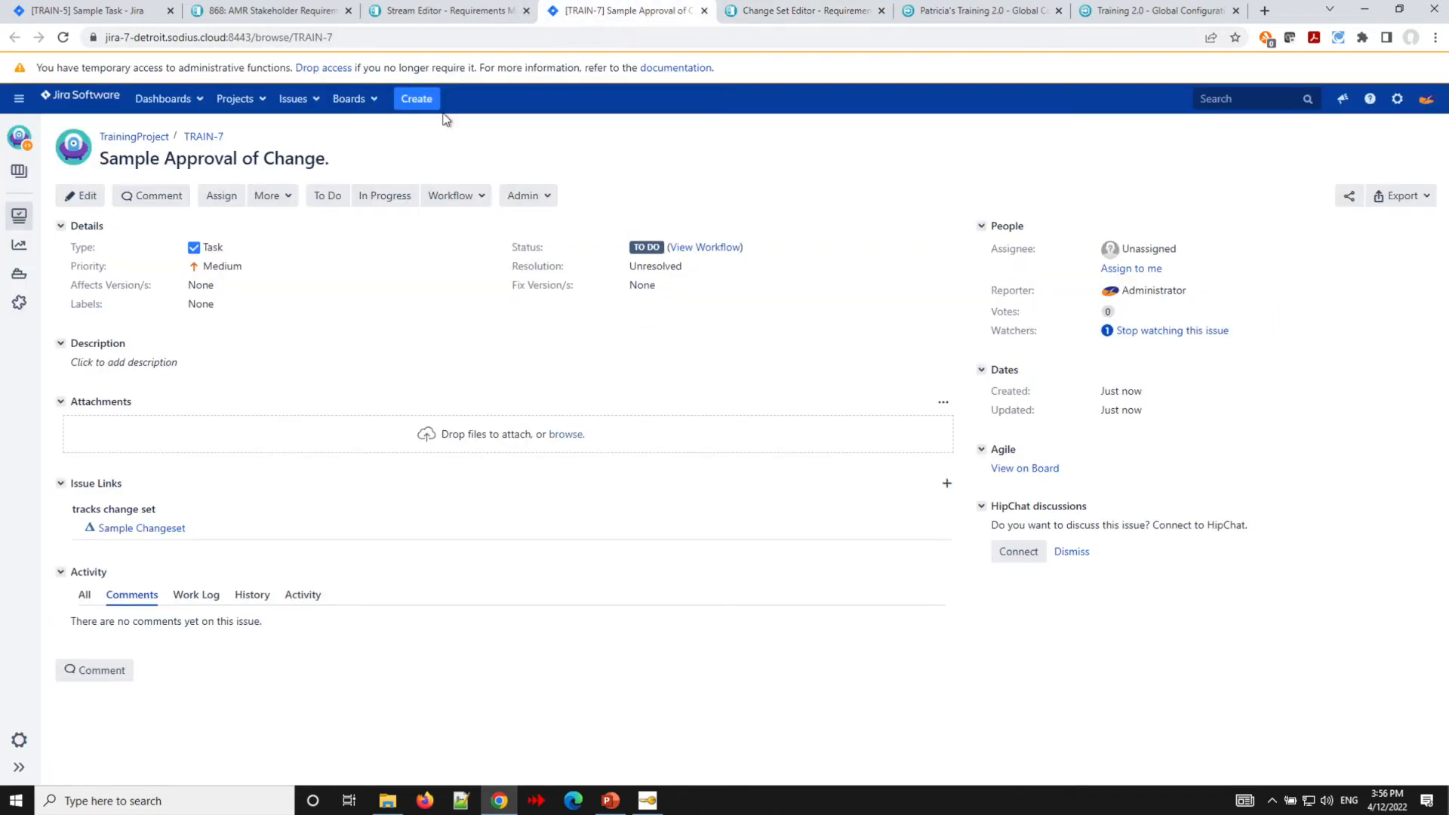
{"action": "left_click", "coordinate": [815, 15]}
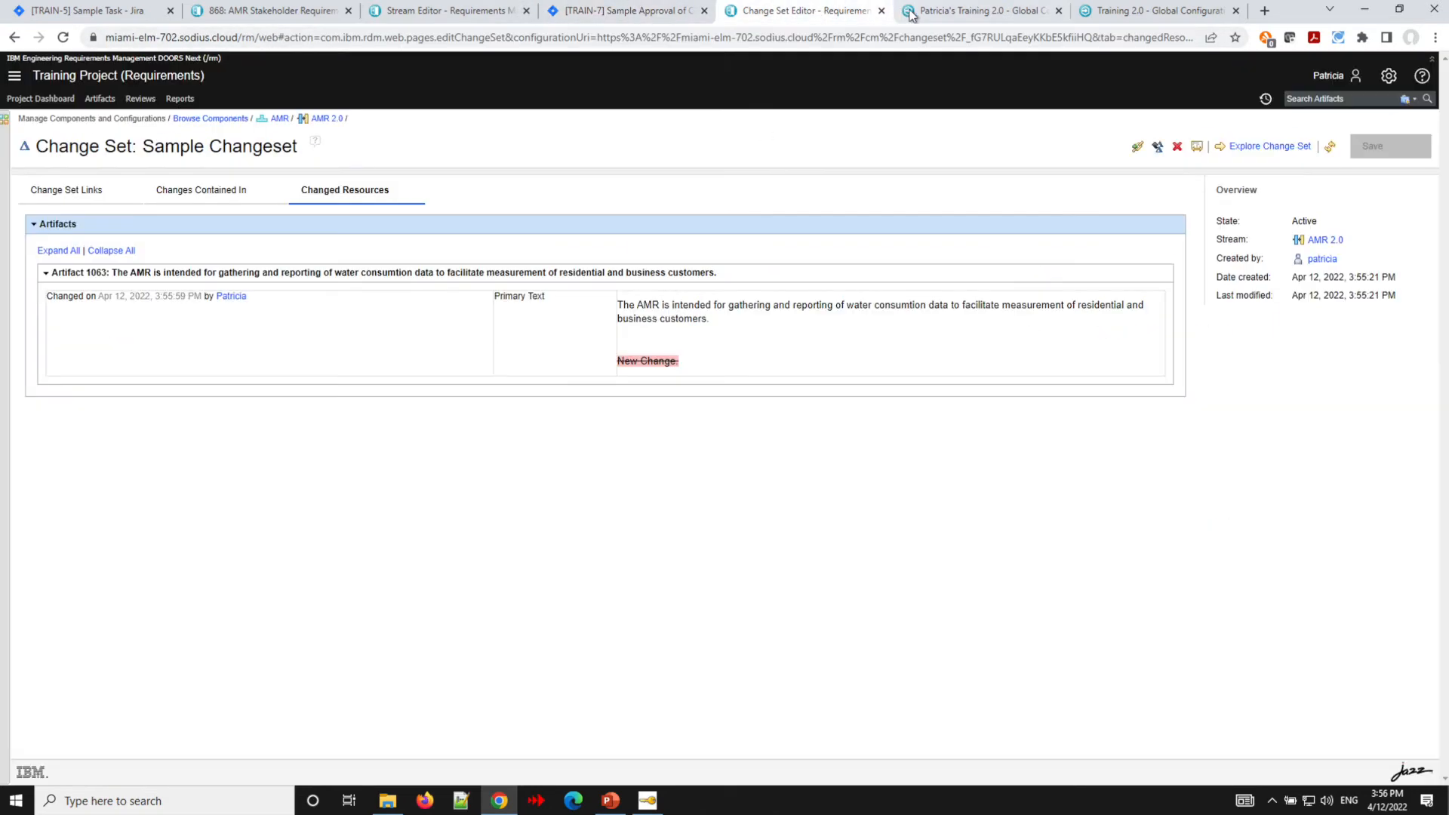
- Review the work items linked to the change set
{"action": "left_click", "coordinate": [70, 192]}
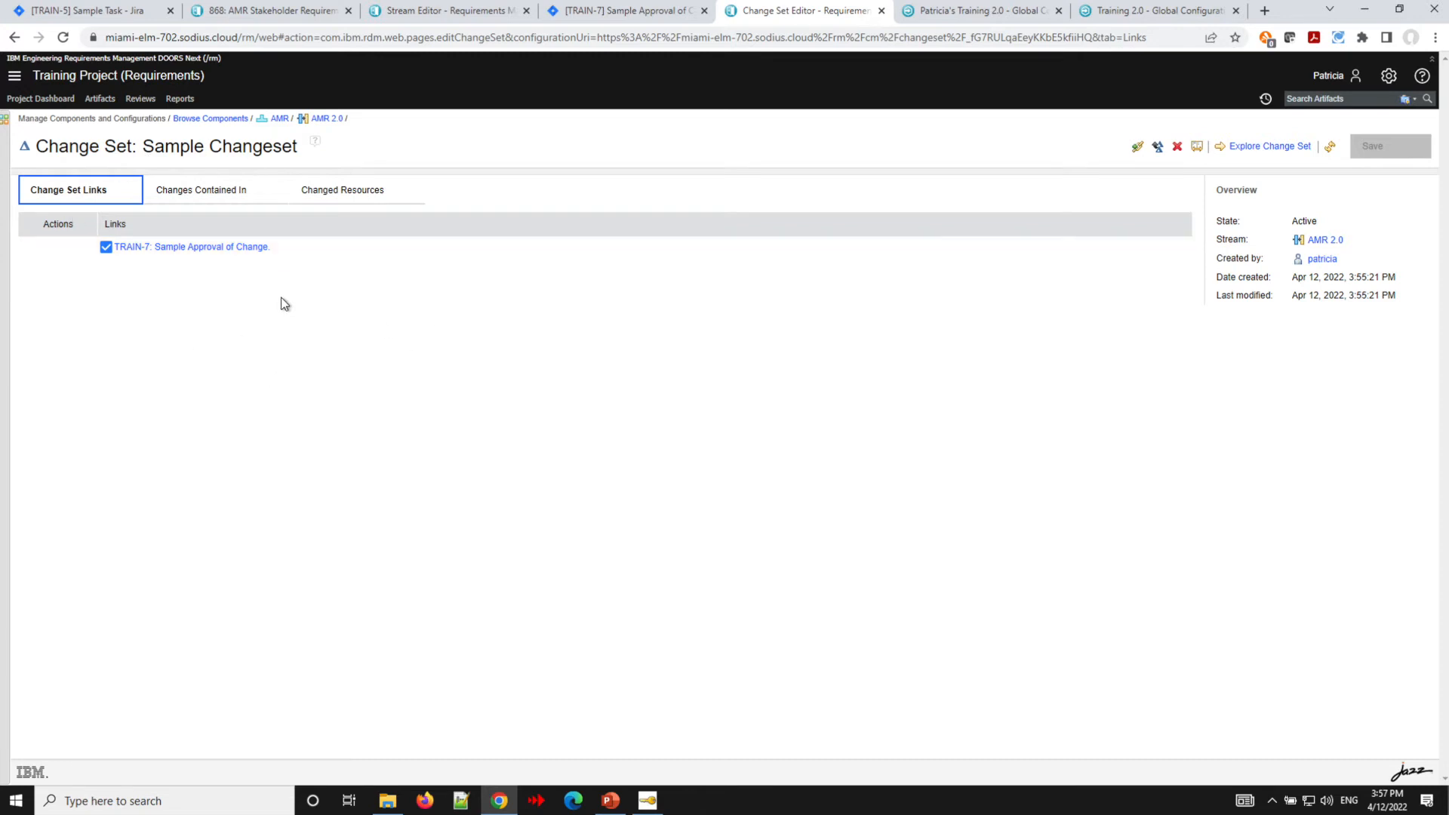
{"action": "left_click", "coordinate": [64, 39]}
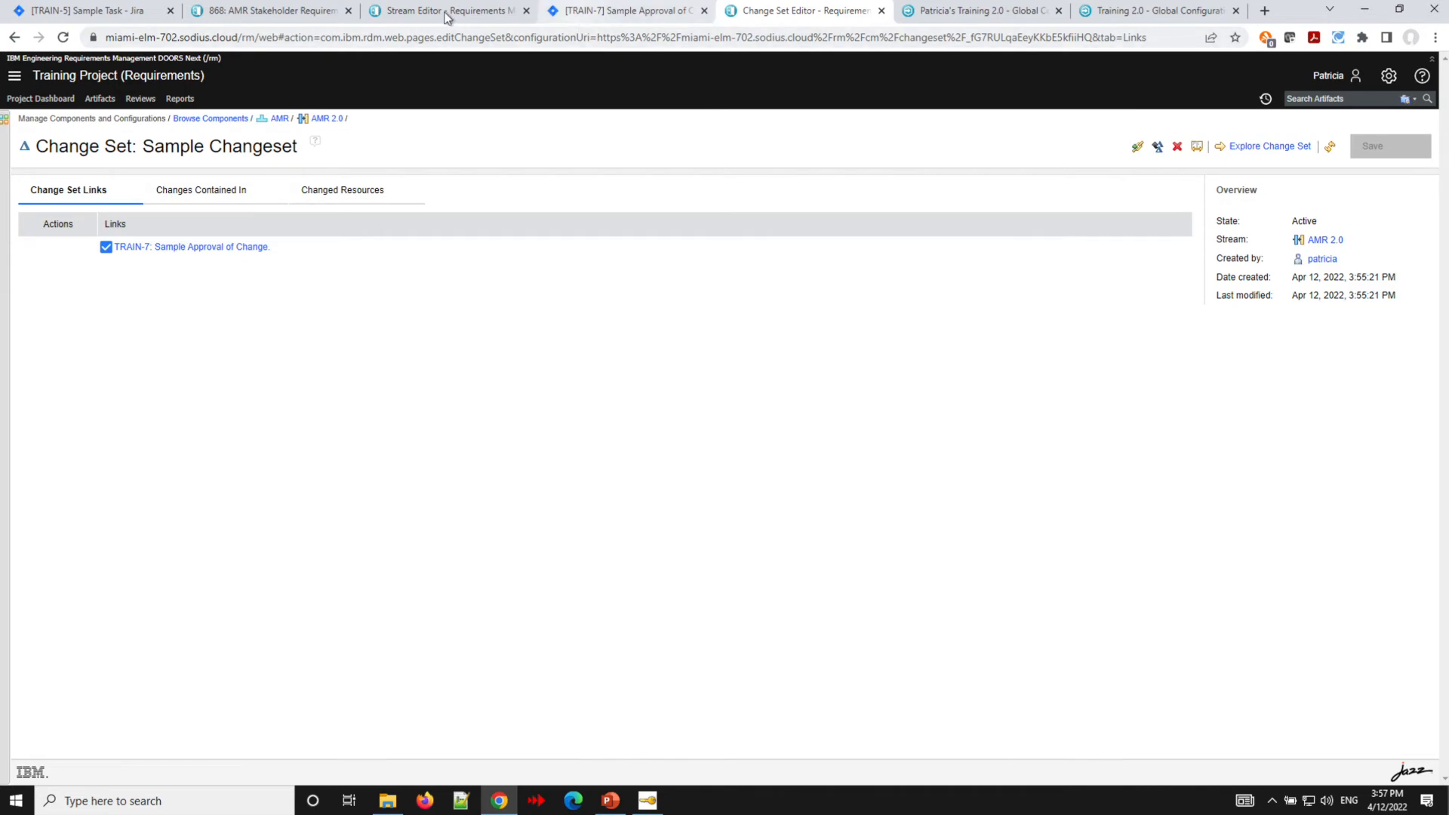
- Try to deliver the Sample Changeset from the requirements module's configuration context
{"action": "left_click", "coordinate": [292, 13]}
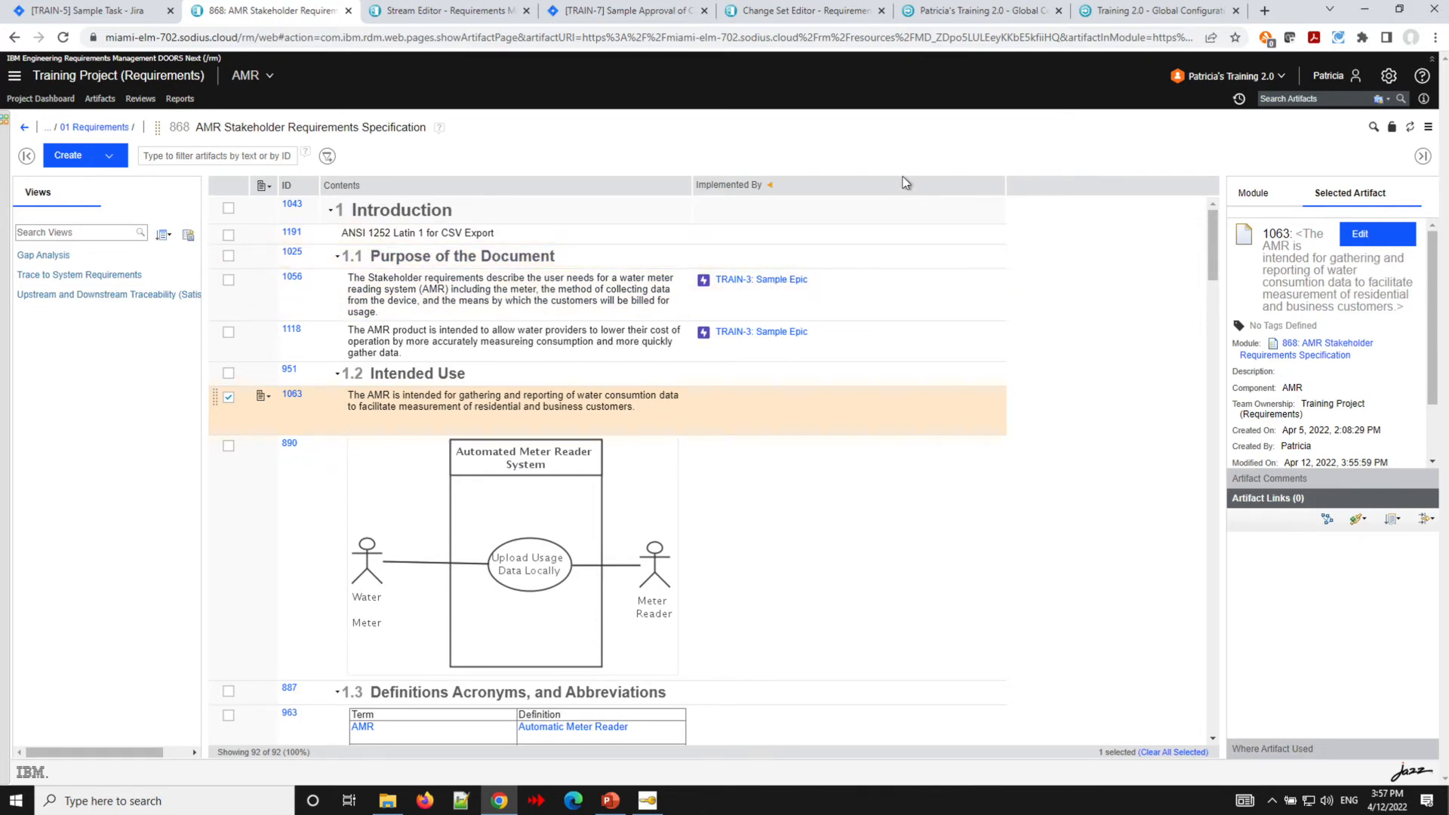
{"action": "left_click", "coordinate": [1281, 77]}
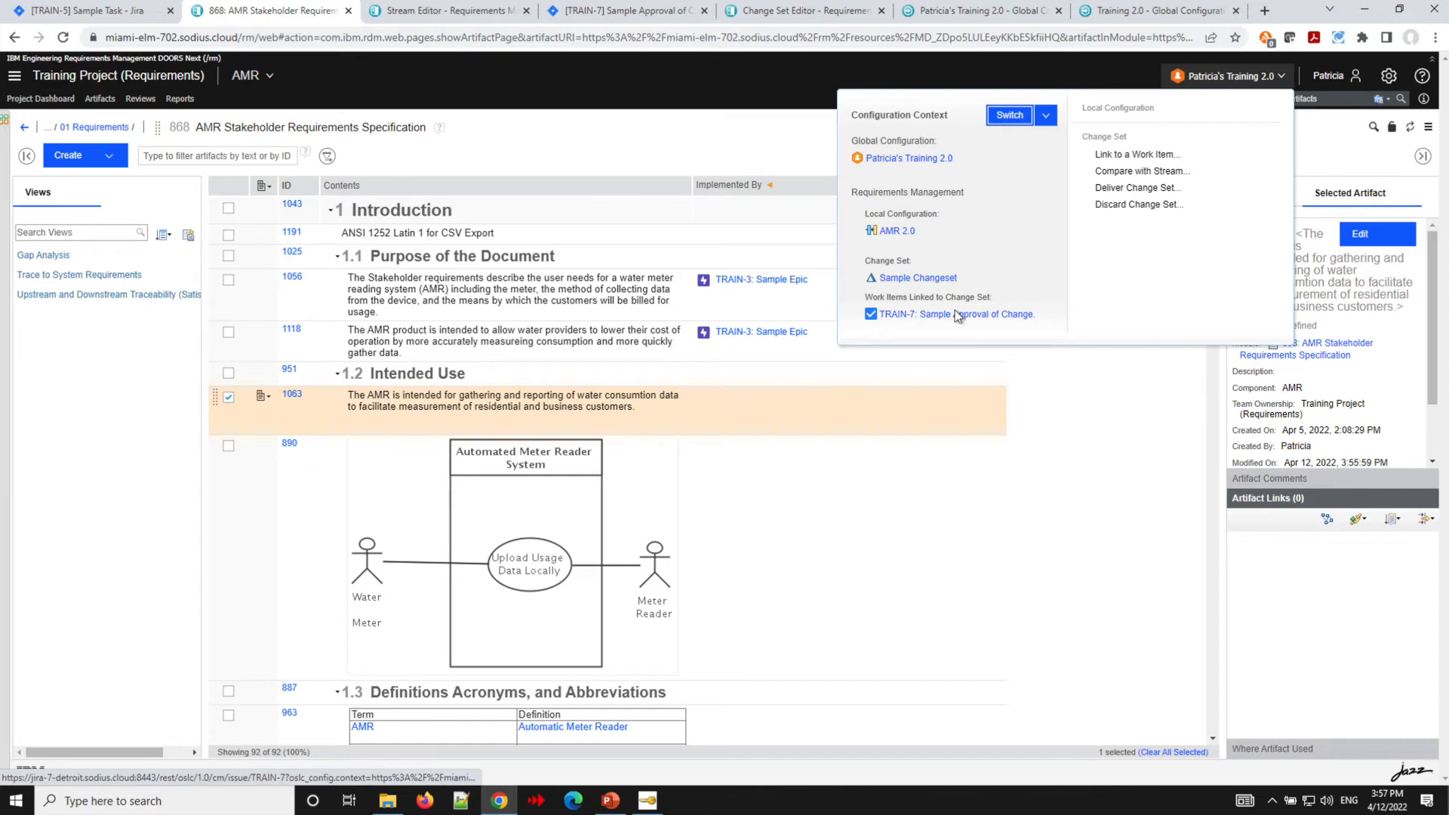
{"action": "mouse_move", "coordinate": [946, 313]}
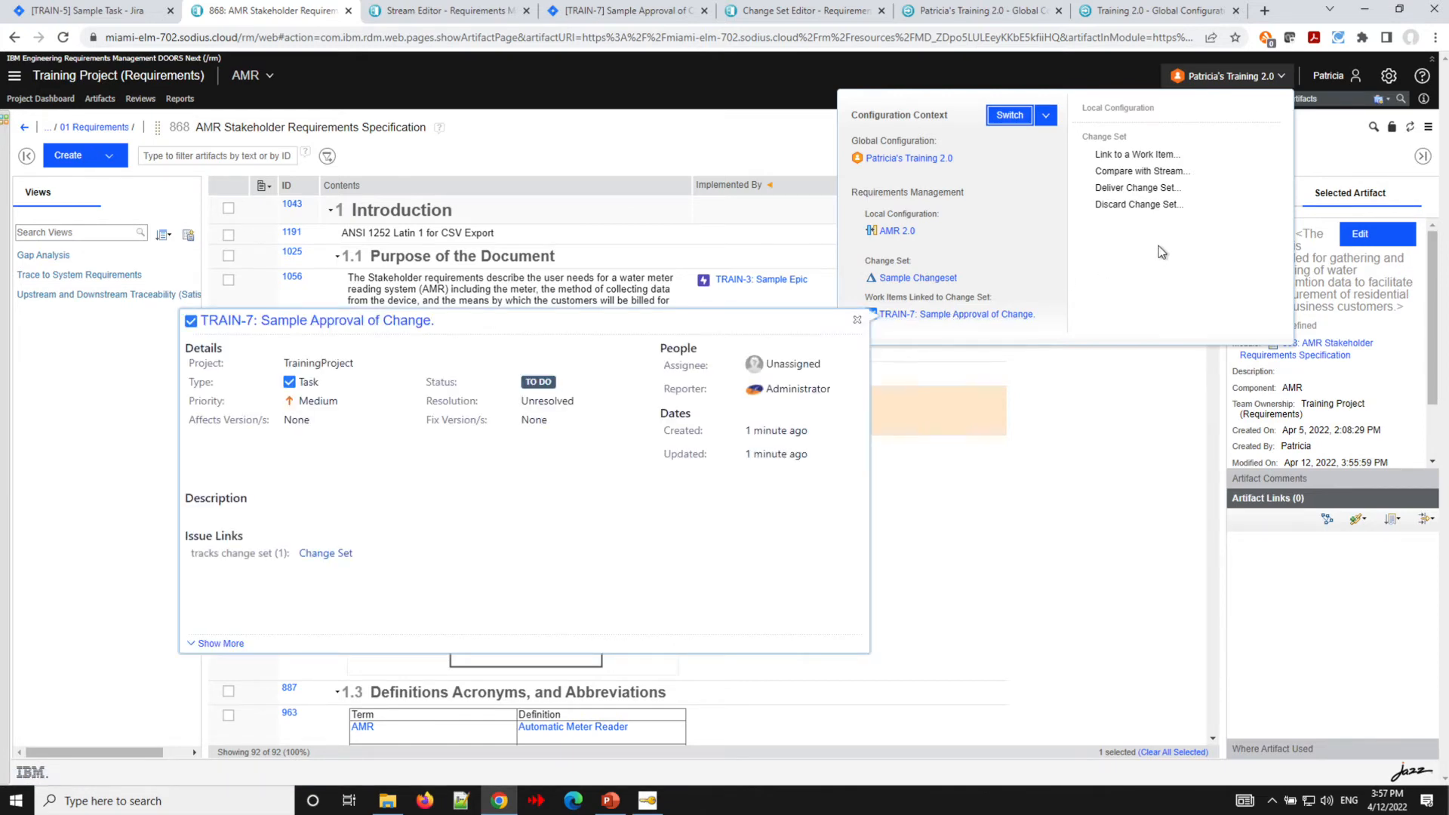
{"action": "left_click", "coordinate": [1130, 187]}
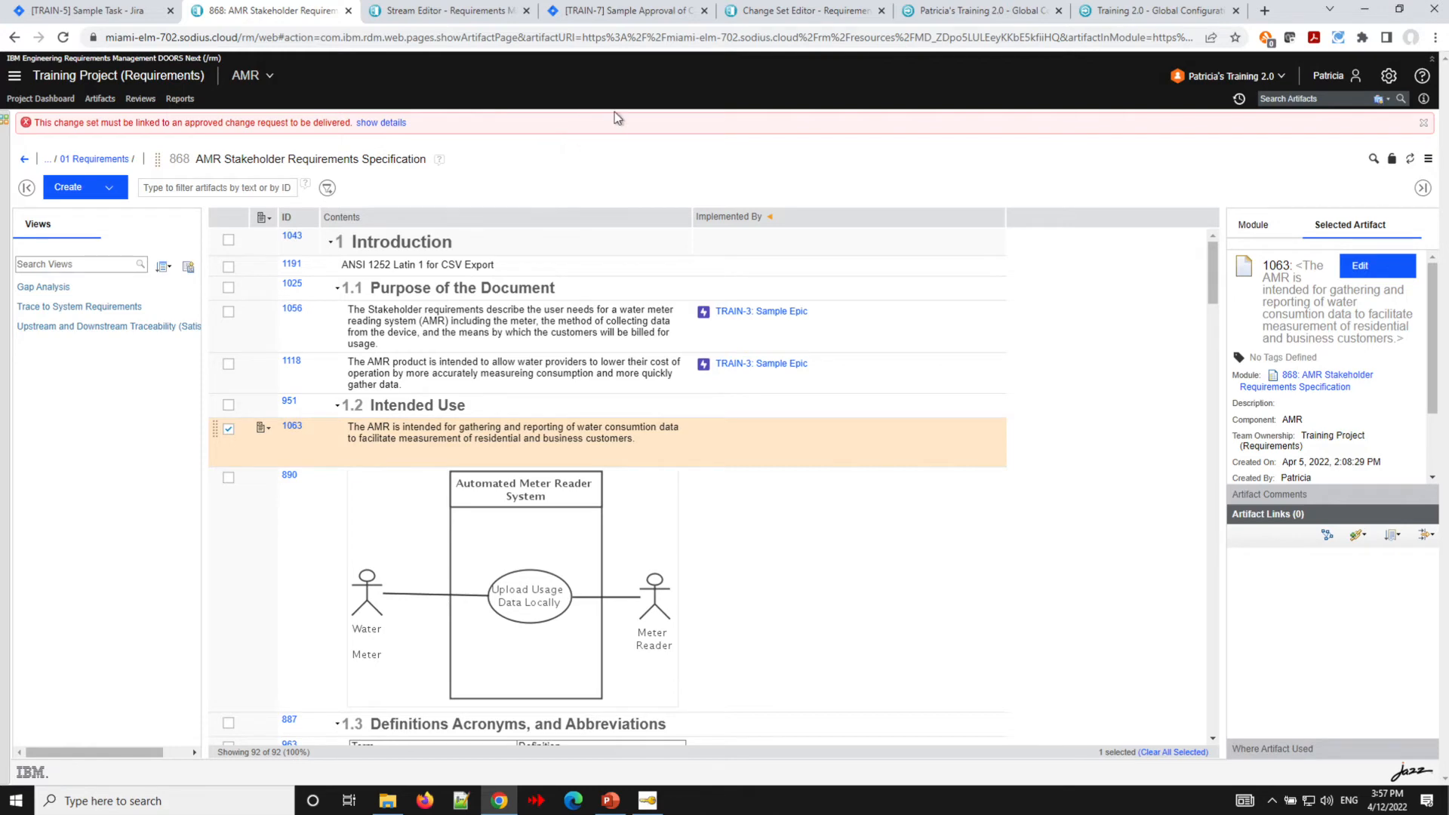
- Transition the Jira task TRAIN-7 to Done
{"action": "left_click", "coordinate": [609, 11]}
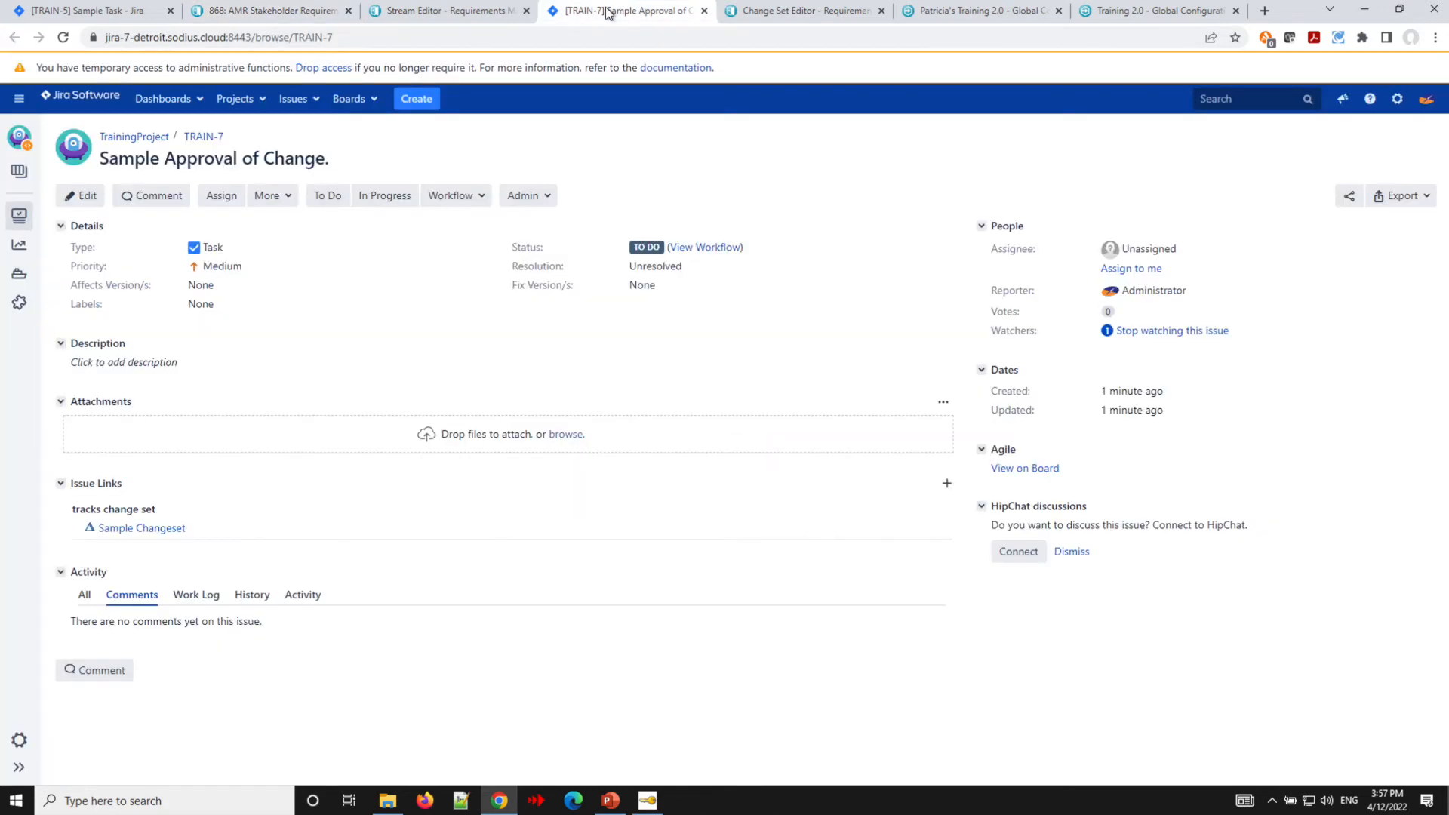
{"action": "left_click", "coordinate": [457, 198]}
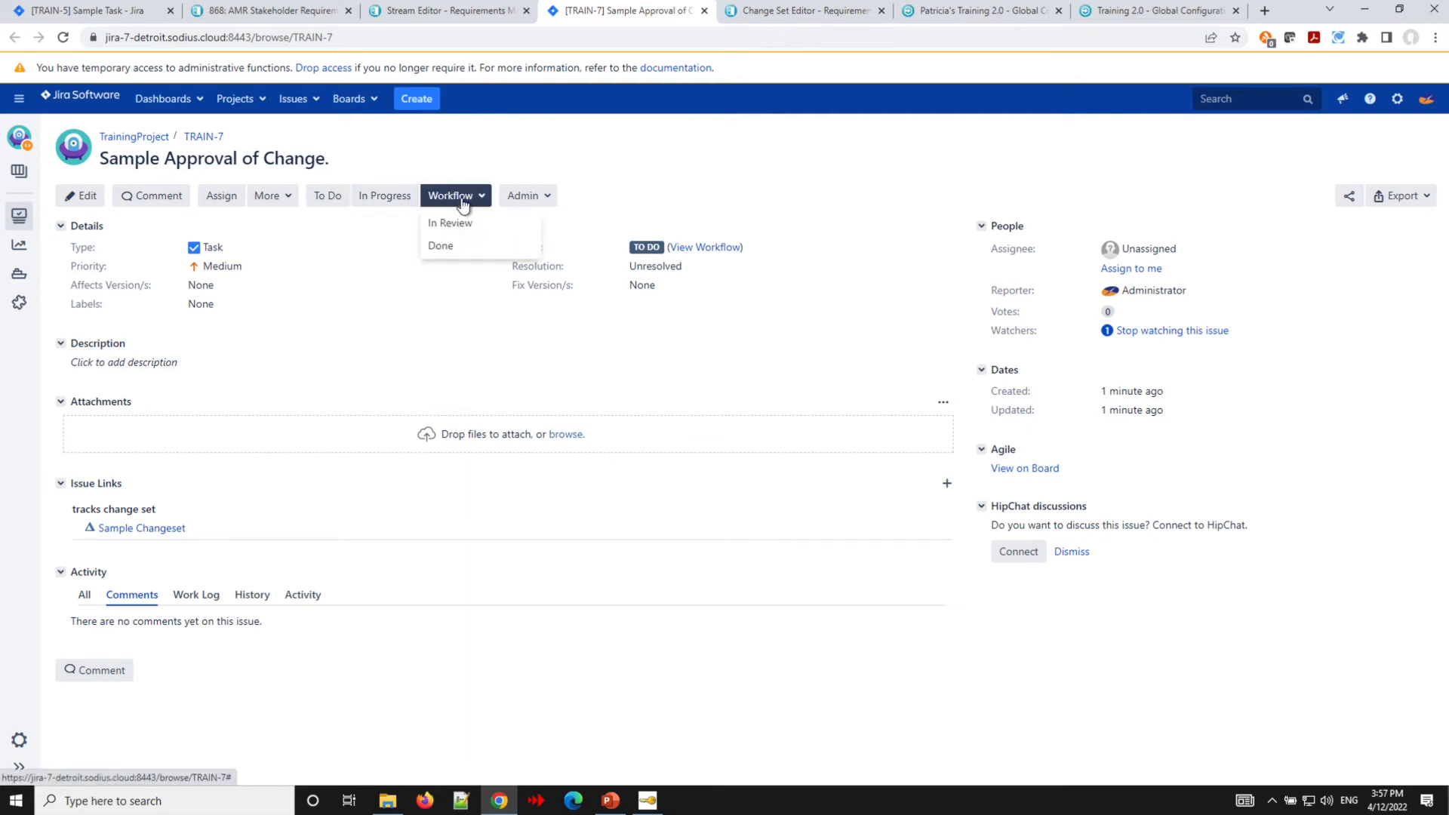
{"action": "left_click", "coordinate": [454, 257]}
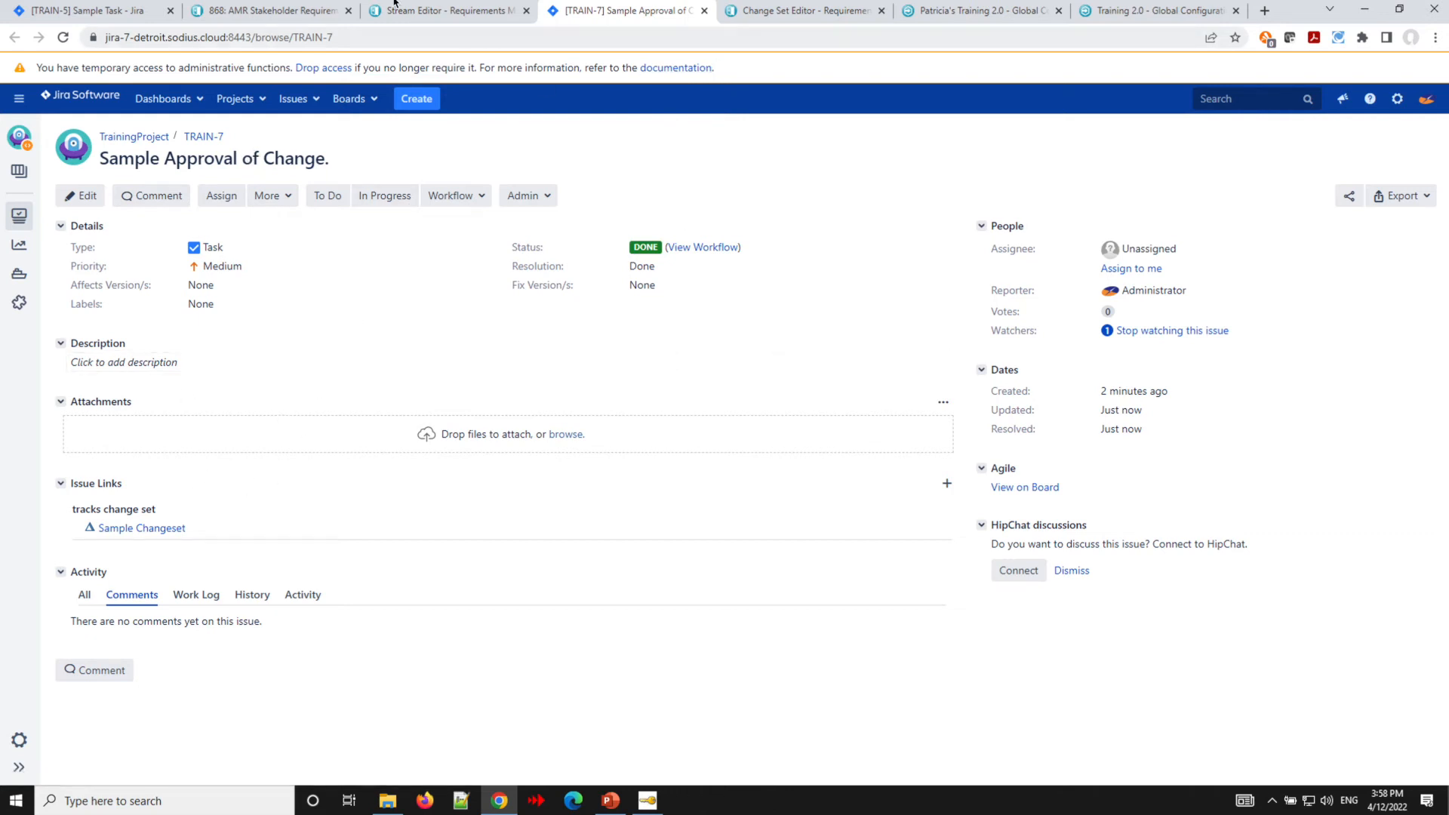
- Deliver the Sample Changeset to AMR 2.0 using the Standard delivery option
{"action": "left_click", "coordinate": [251, 12]}
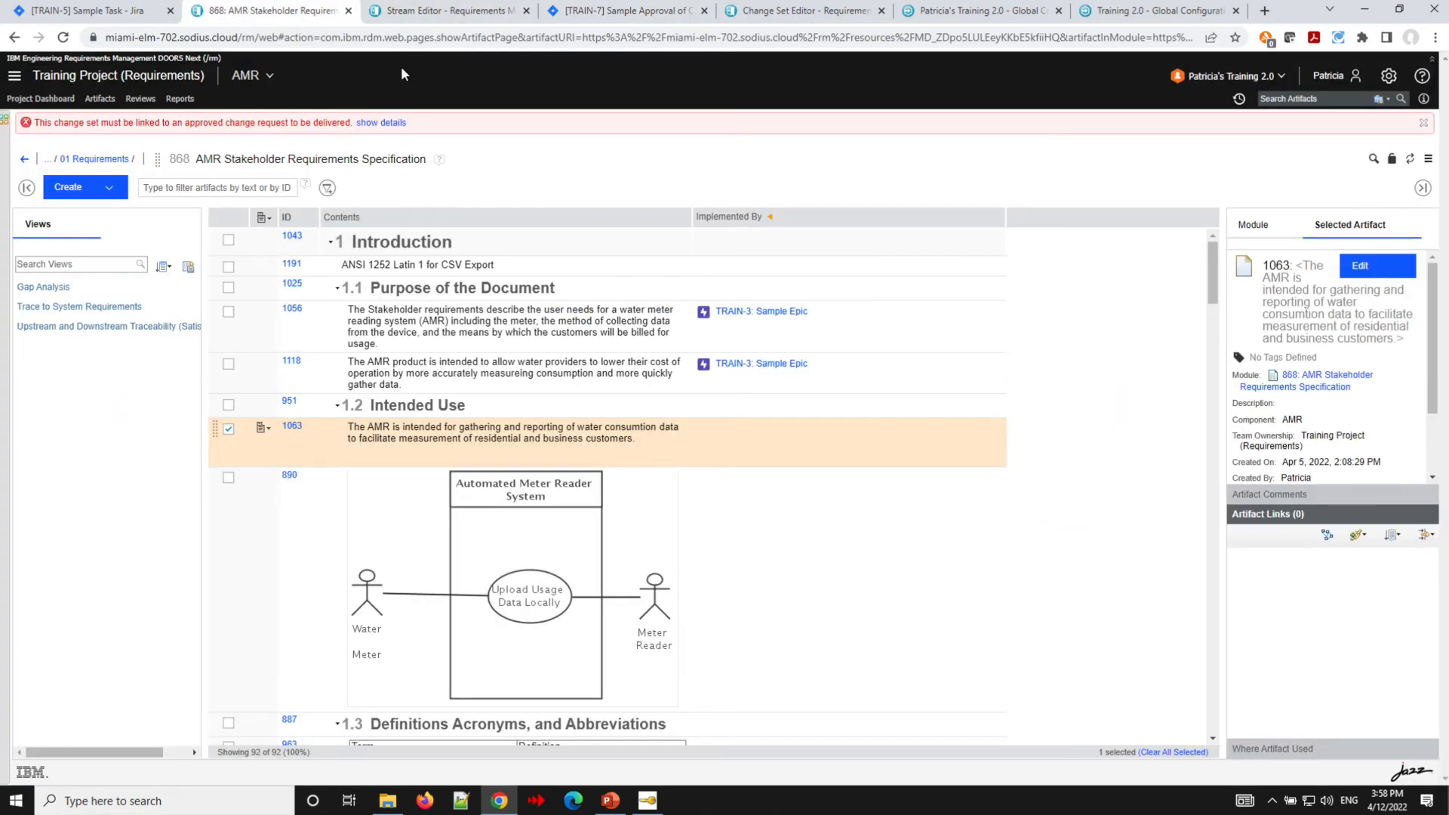
{"action": "left_click", "coordinate": [1423, 123]}
{"action": "left_click", "coordinate": [1275, 76]}
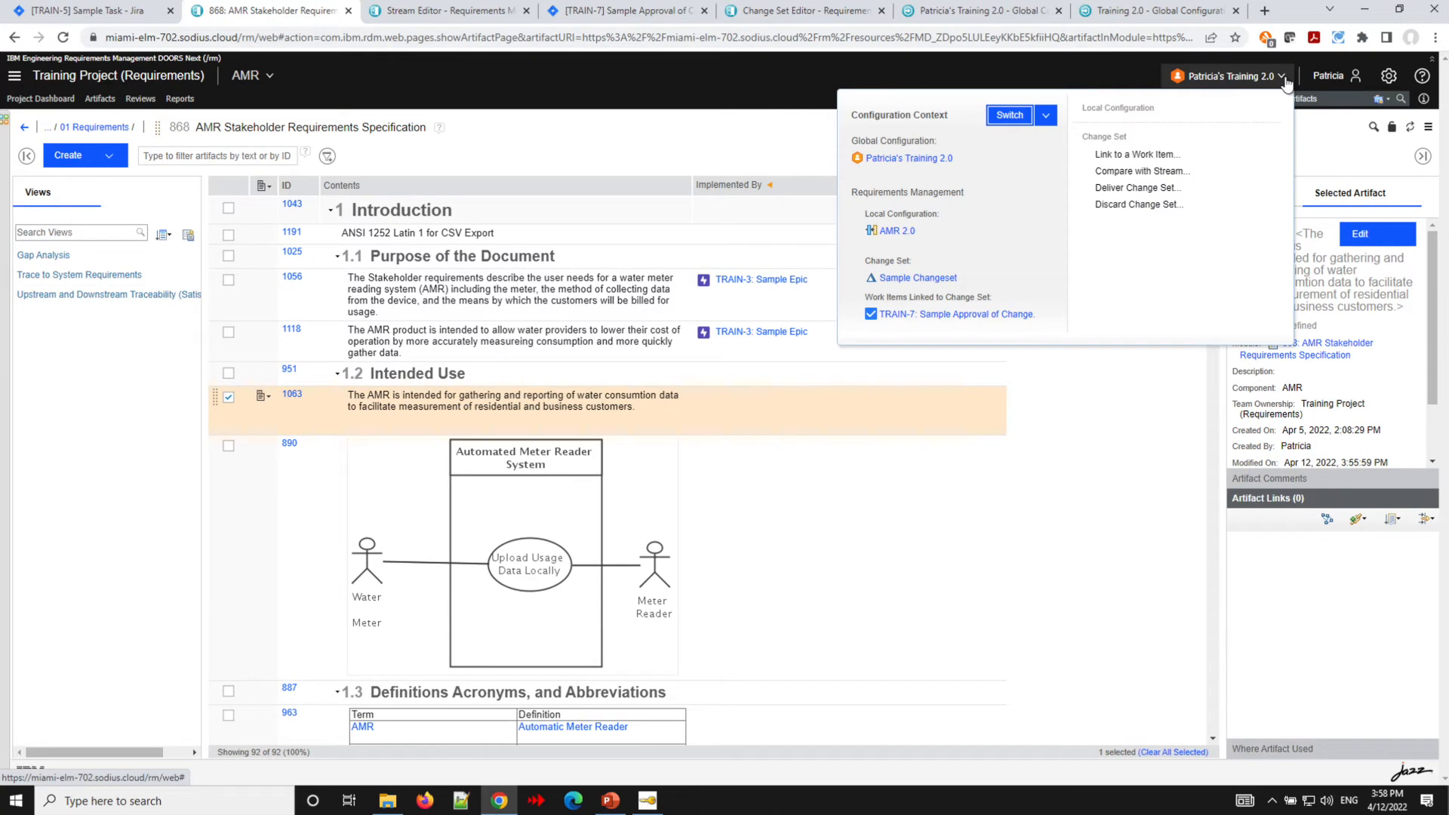
{"action": "left_click", "coordinate": [1165, 188]}
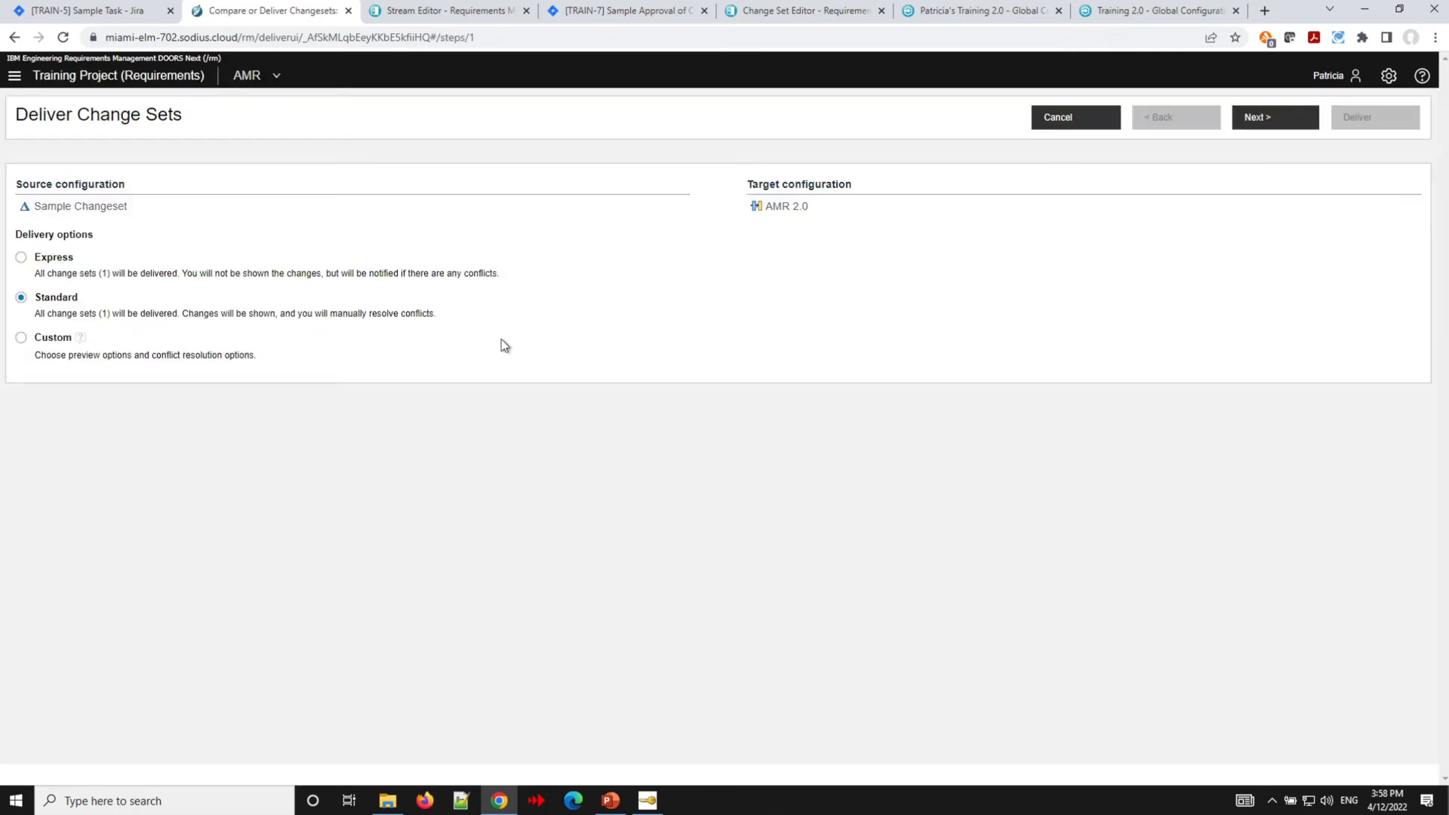
{"action": "left_click", "coordinate": [1265, 121]}
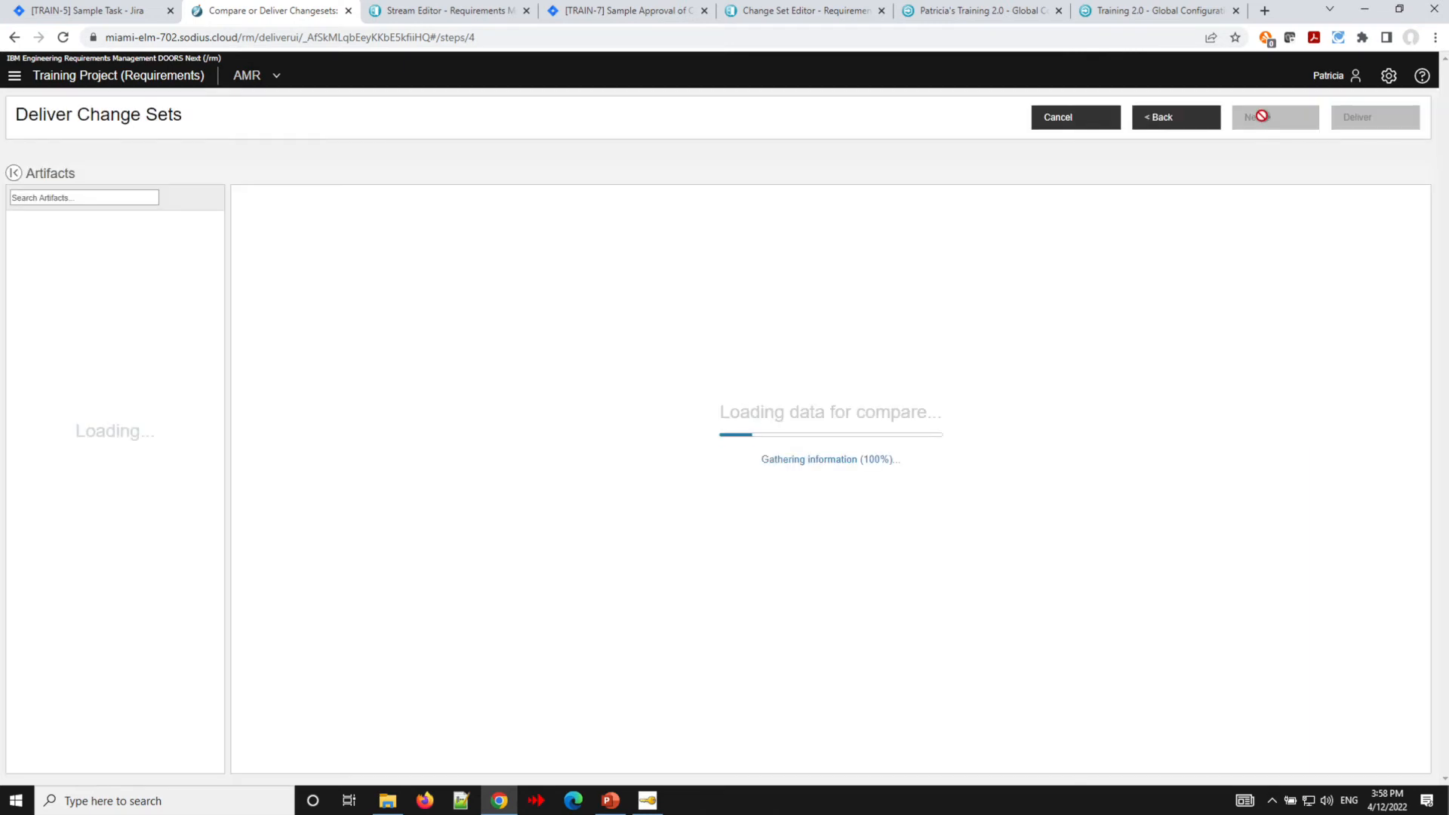
{"action": "left_click", "coordinate": [1370, 119]}
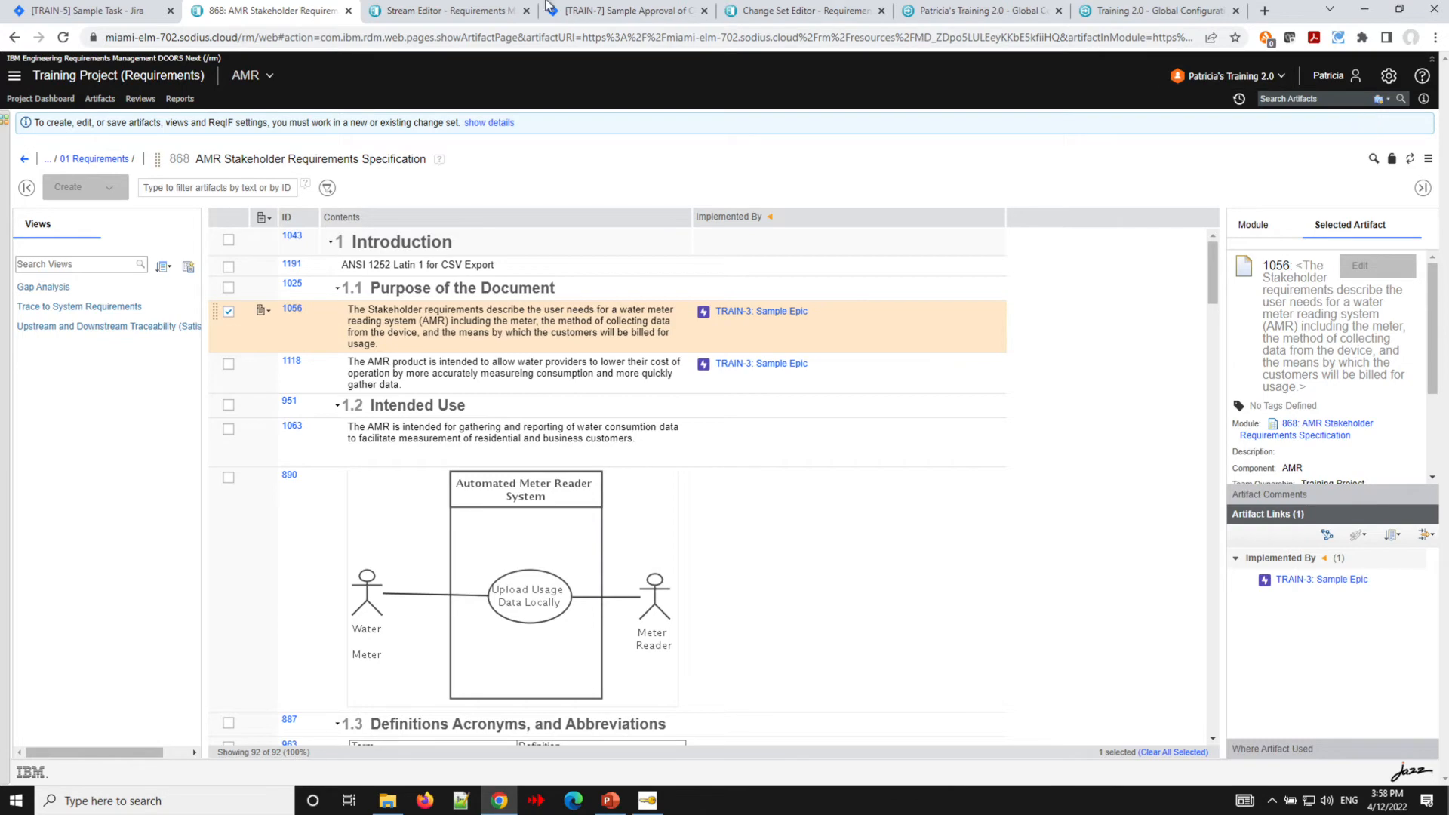
- Refresh TRAIN-7 and preview its linked change set's details
{"action": "left_click", "coordinate": [598, 15]}
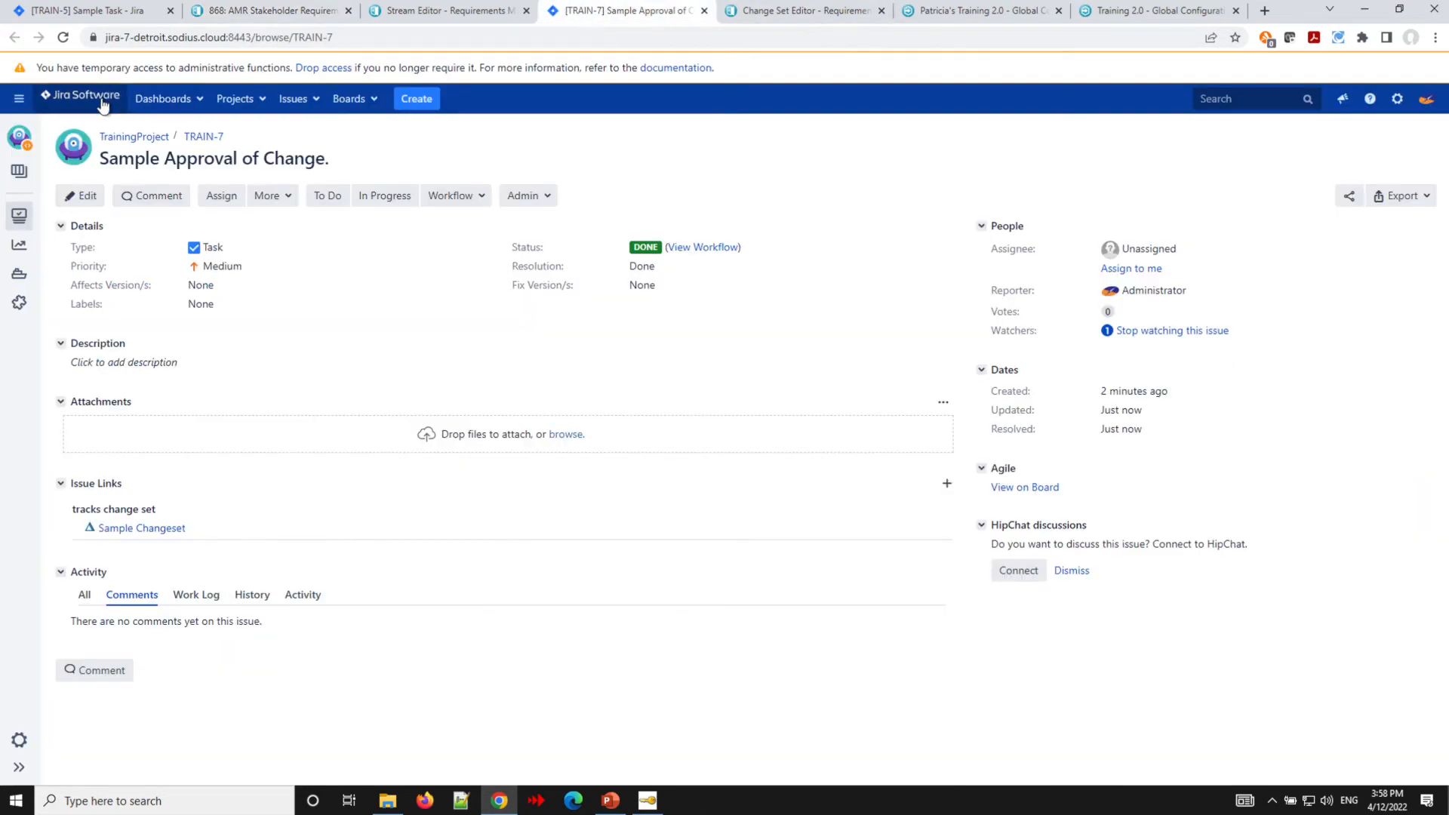
{"action": "left_click", "coordinate": [63, 37]}
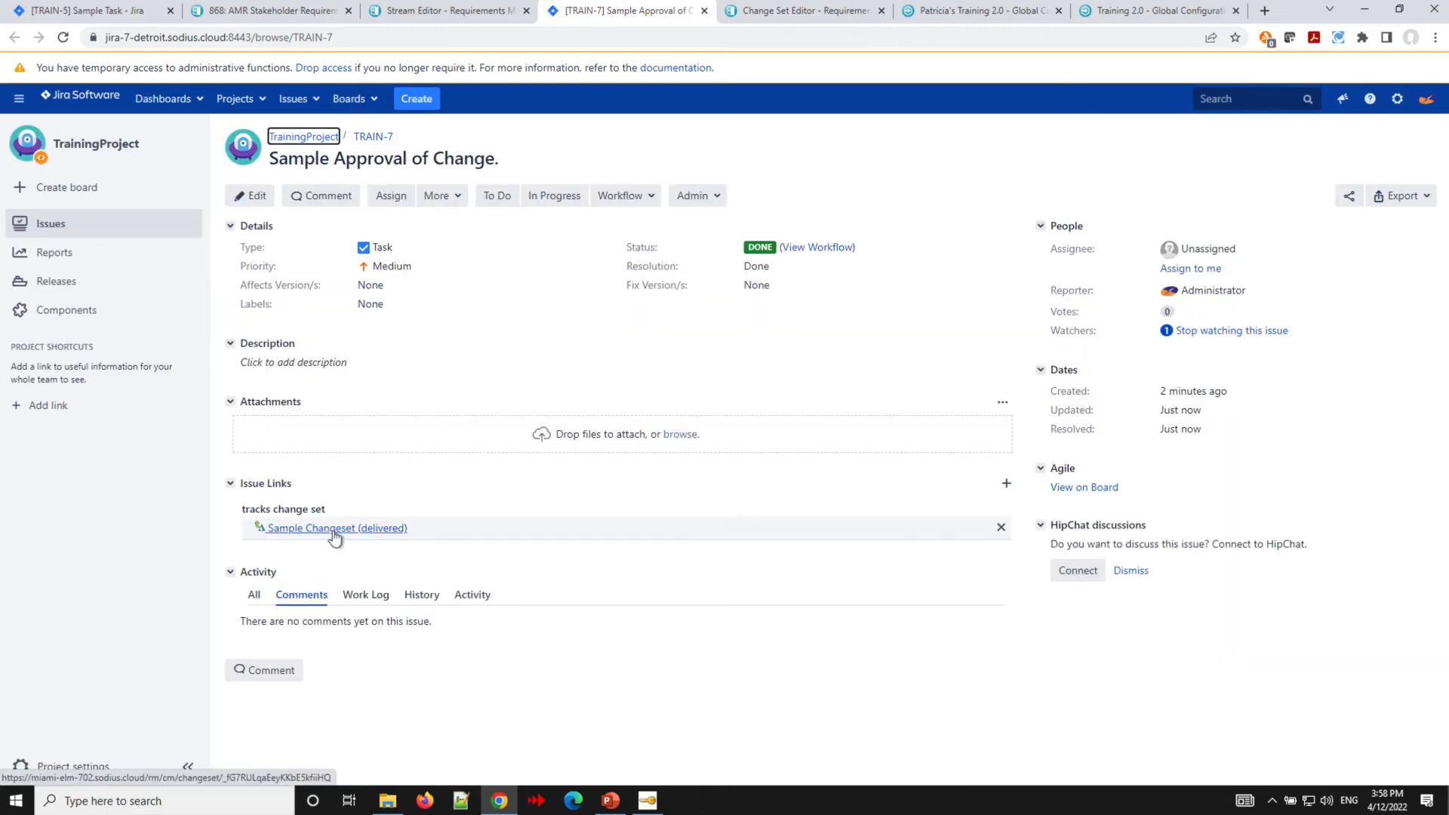
{"action": "mouse_move", "coordinate": [332, 532]}
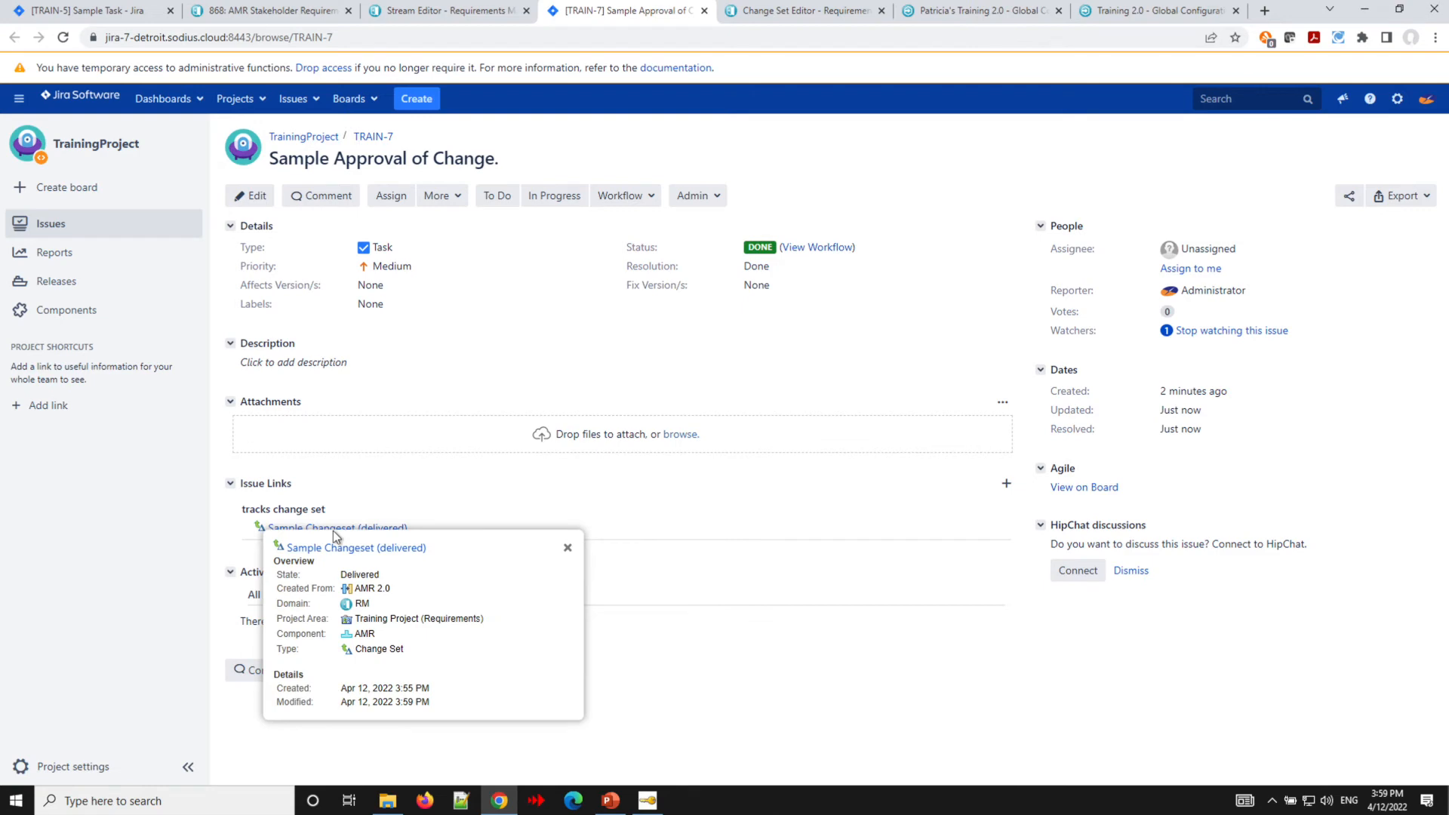
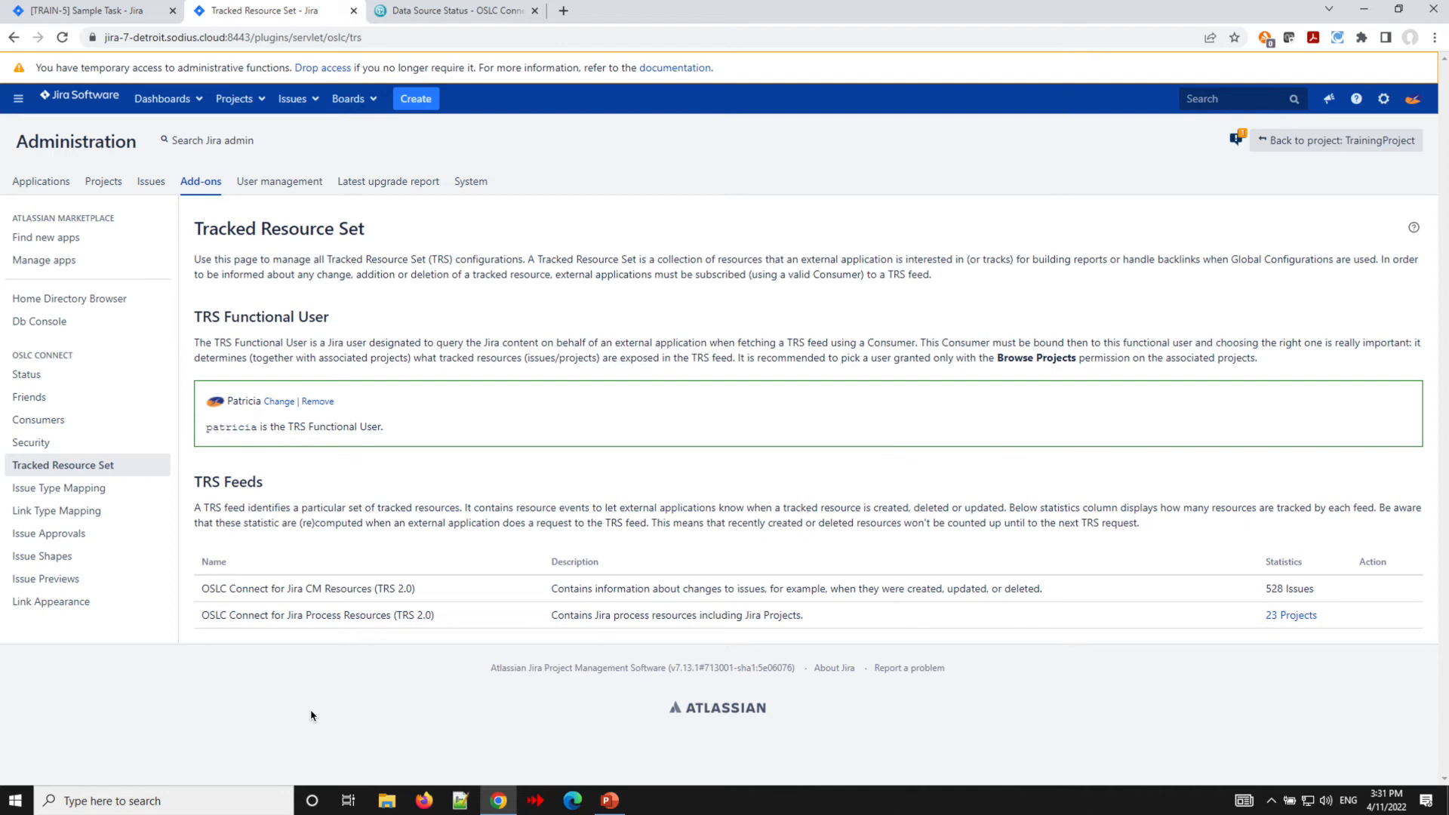
- Examine the recent status changes of the OSLC Connect for Jira CM Resources (TRS 2.0) data source
{"action": "left_click", "coordinate": [442, 15]}
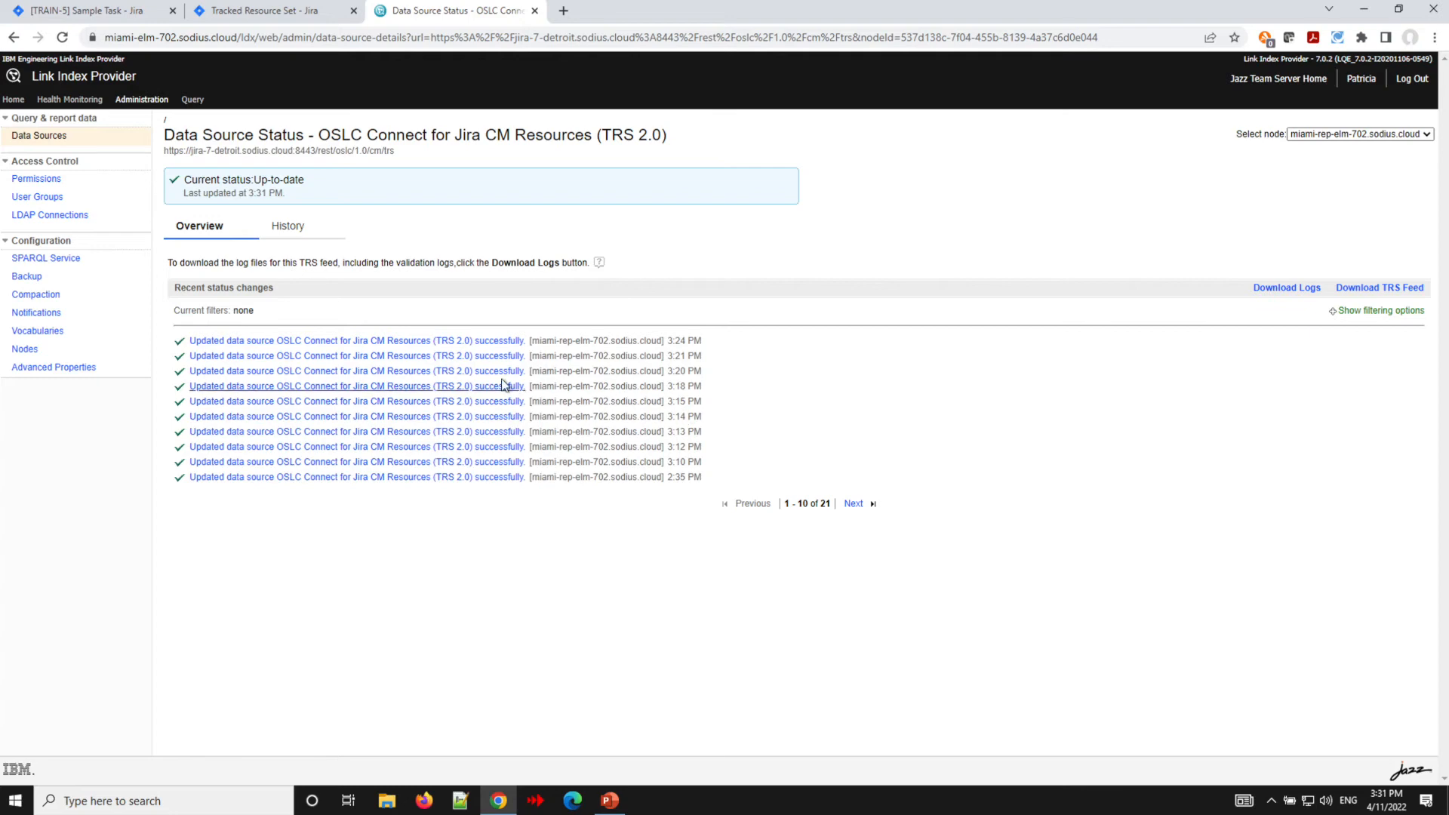
{"action": "mouse_move", "coordinate": [404, 347]}
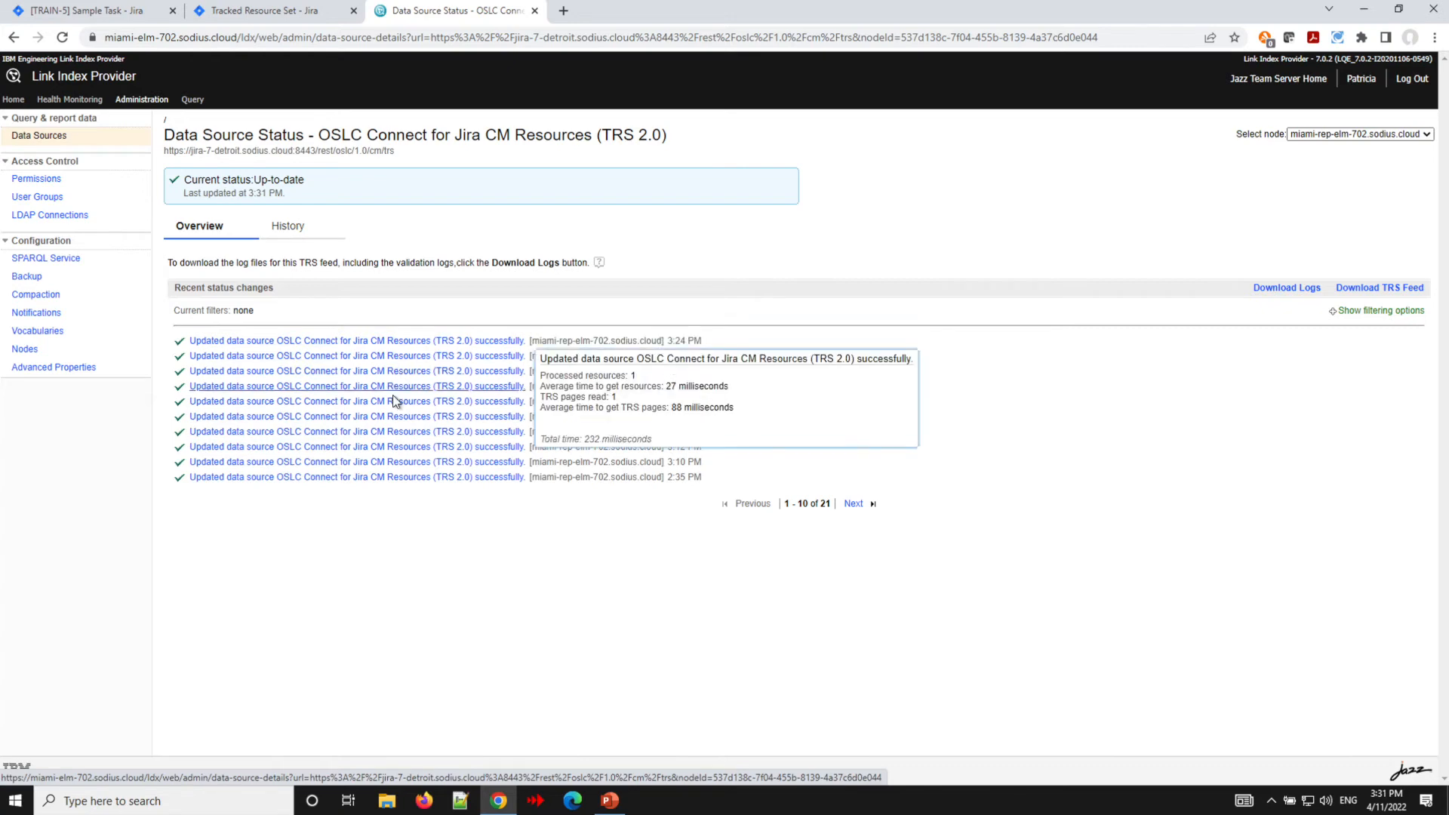
{"action": "mouse_move", "coordinate": [394, 404]}
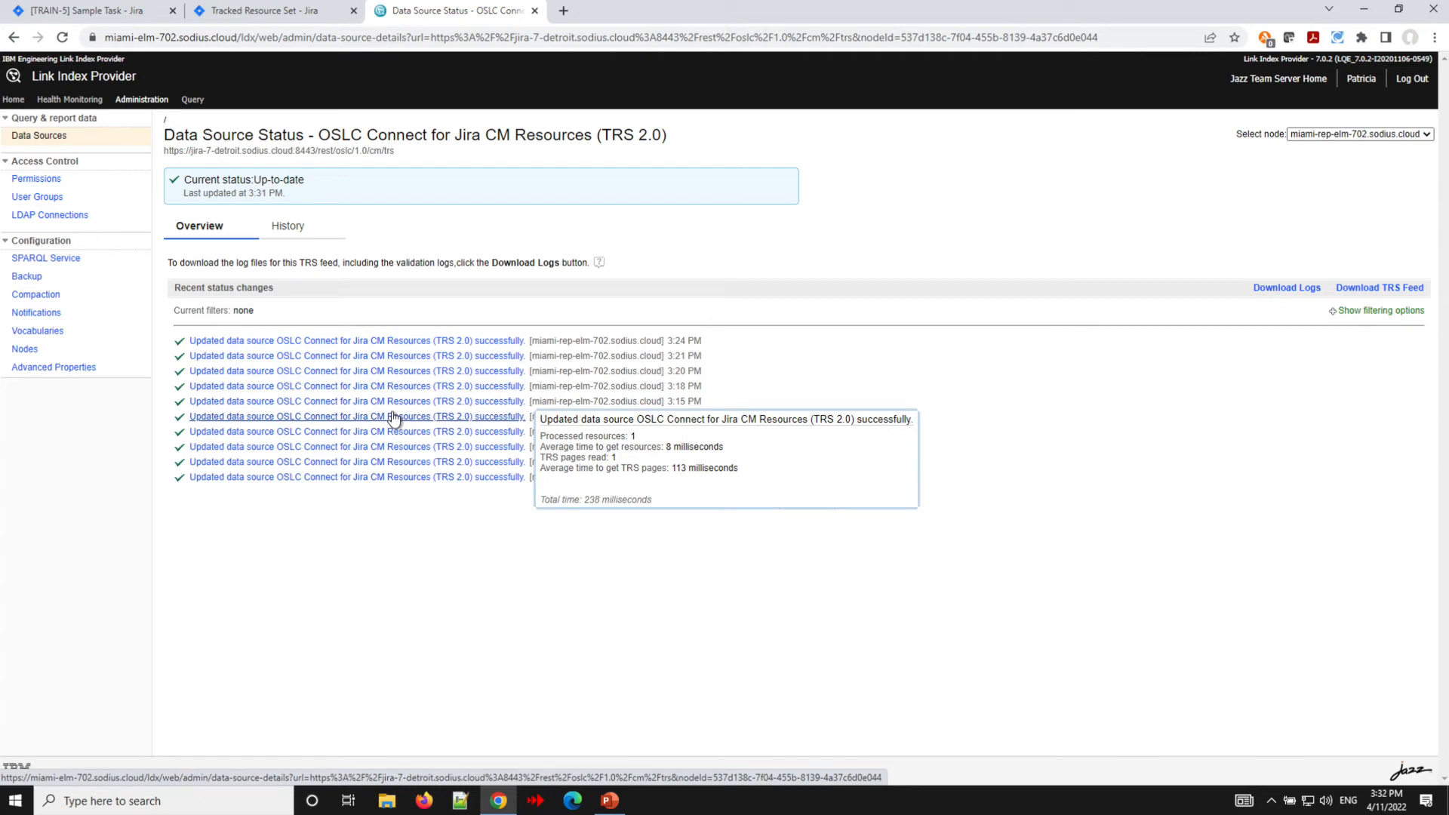
- Add an Implements Requirement collaboration link from TRAIN-5 to requirement 1056 in the AMR Stakeholder Requirements Specification module
{"action": "left_click", "coordinate": [77, 14]}
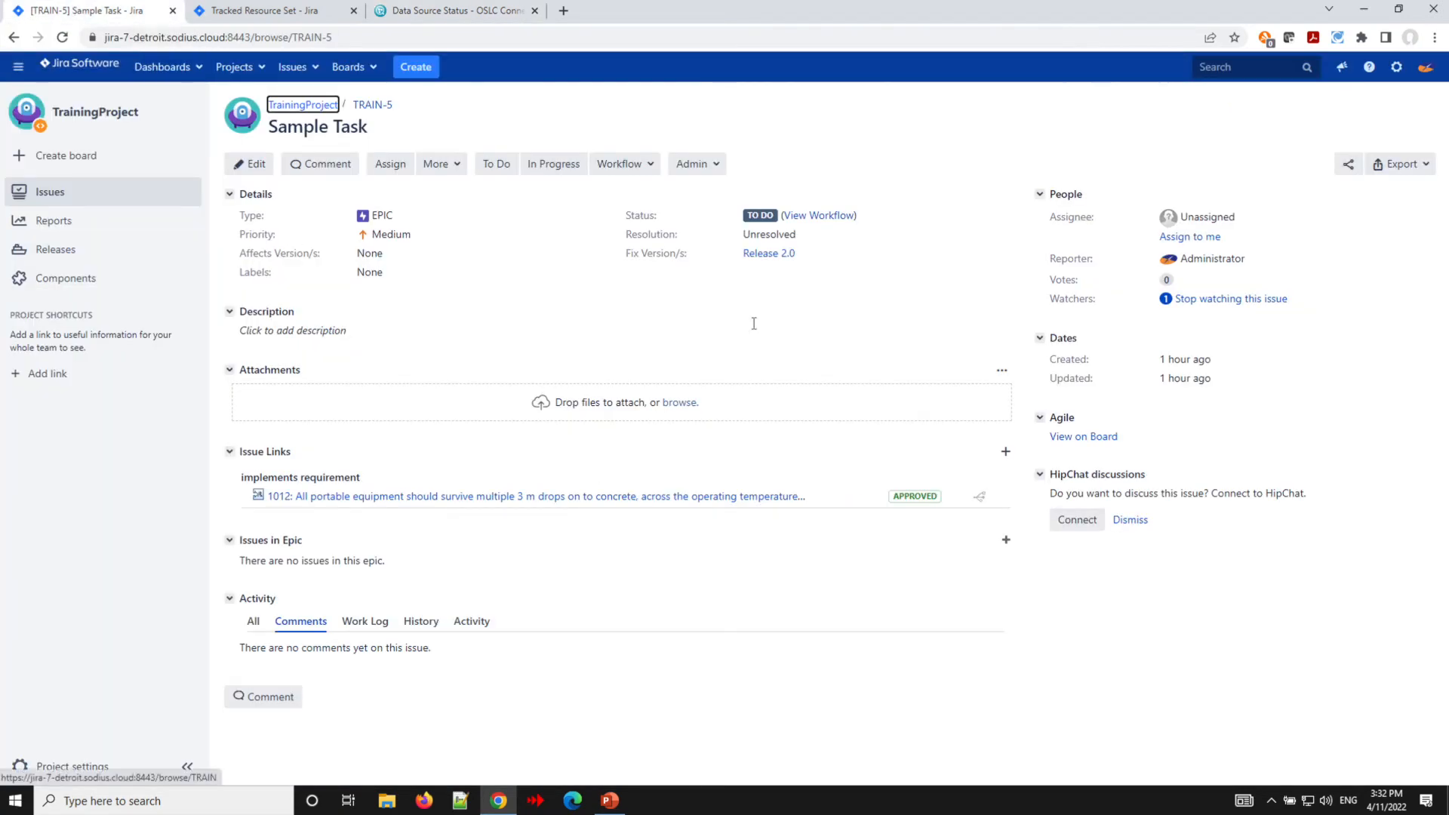
{"action": "left_click", "coordinate": [1006, 452]}
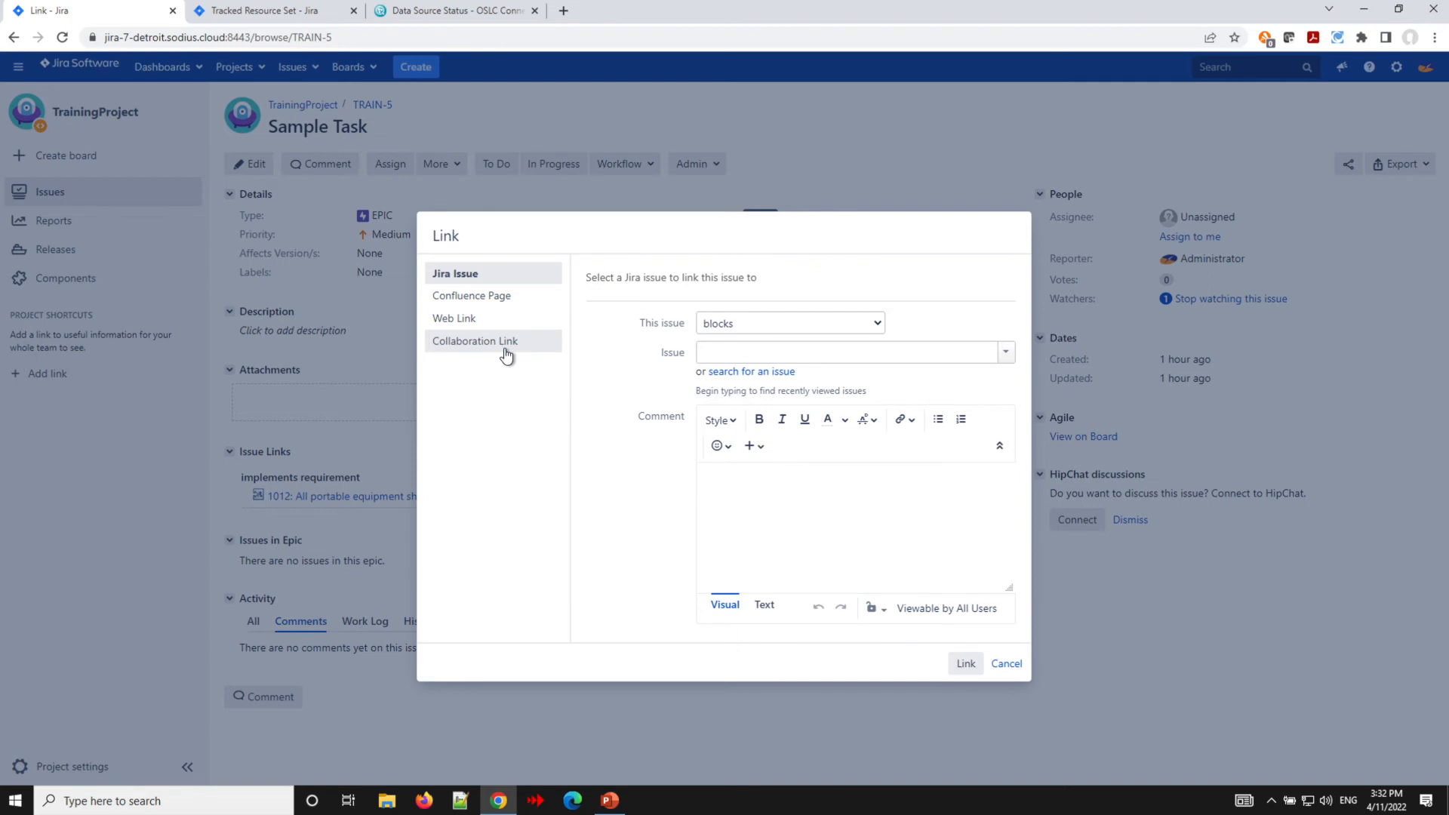
{"action": "left_click", "coordinate": [505, 355]}
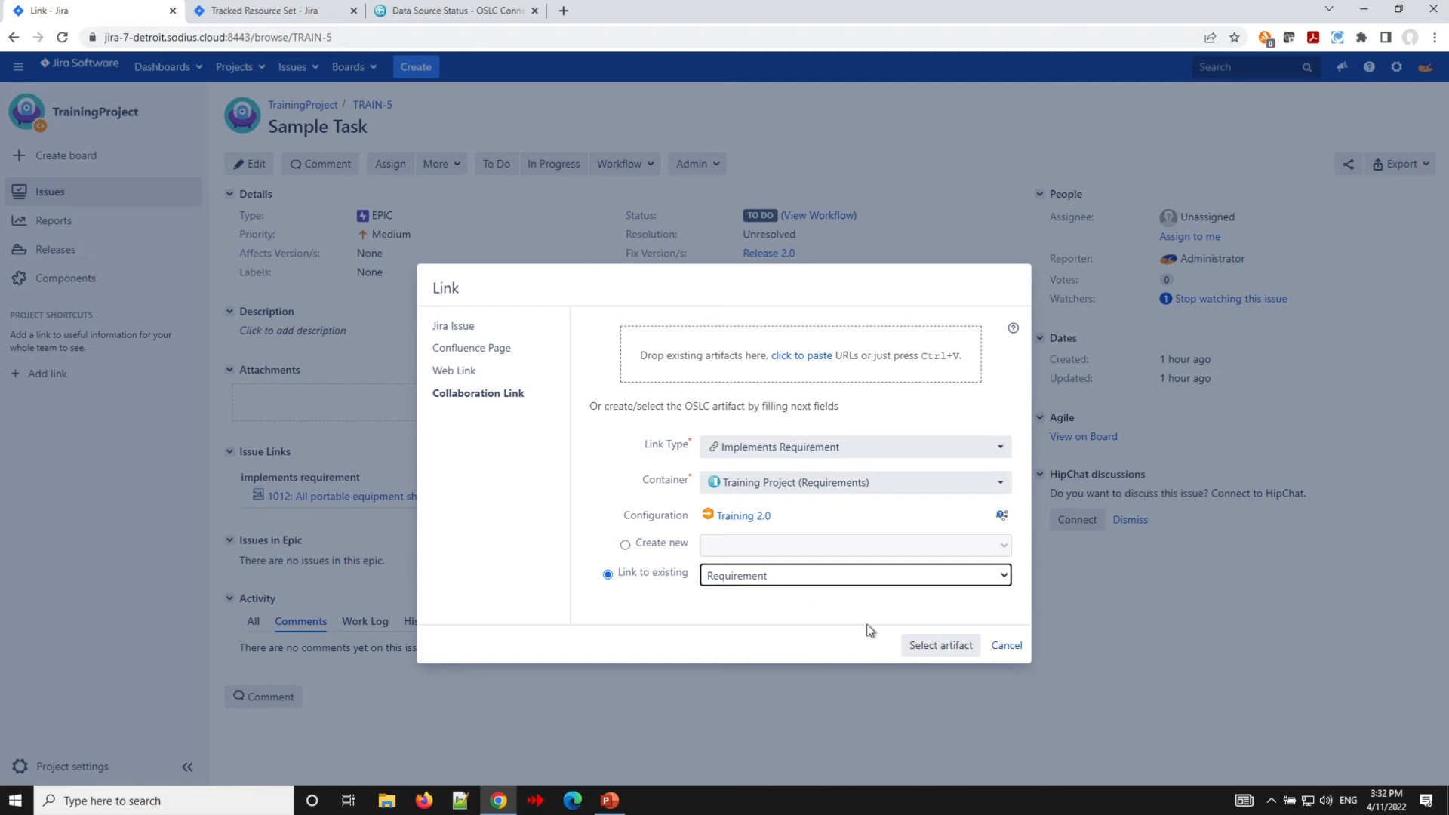
{"action": "left_click", "coordinate": [932, 647]}
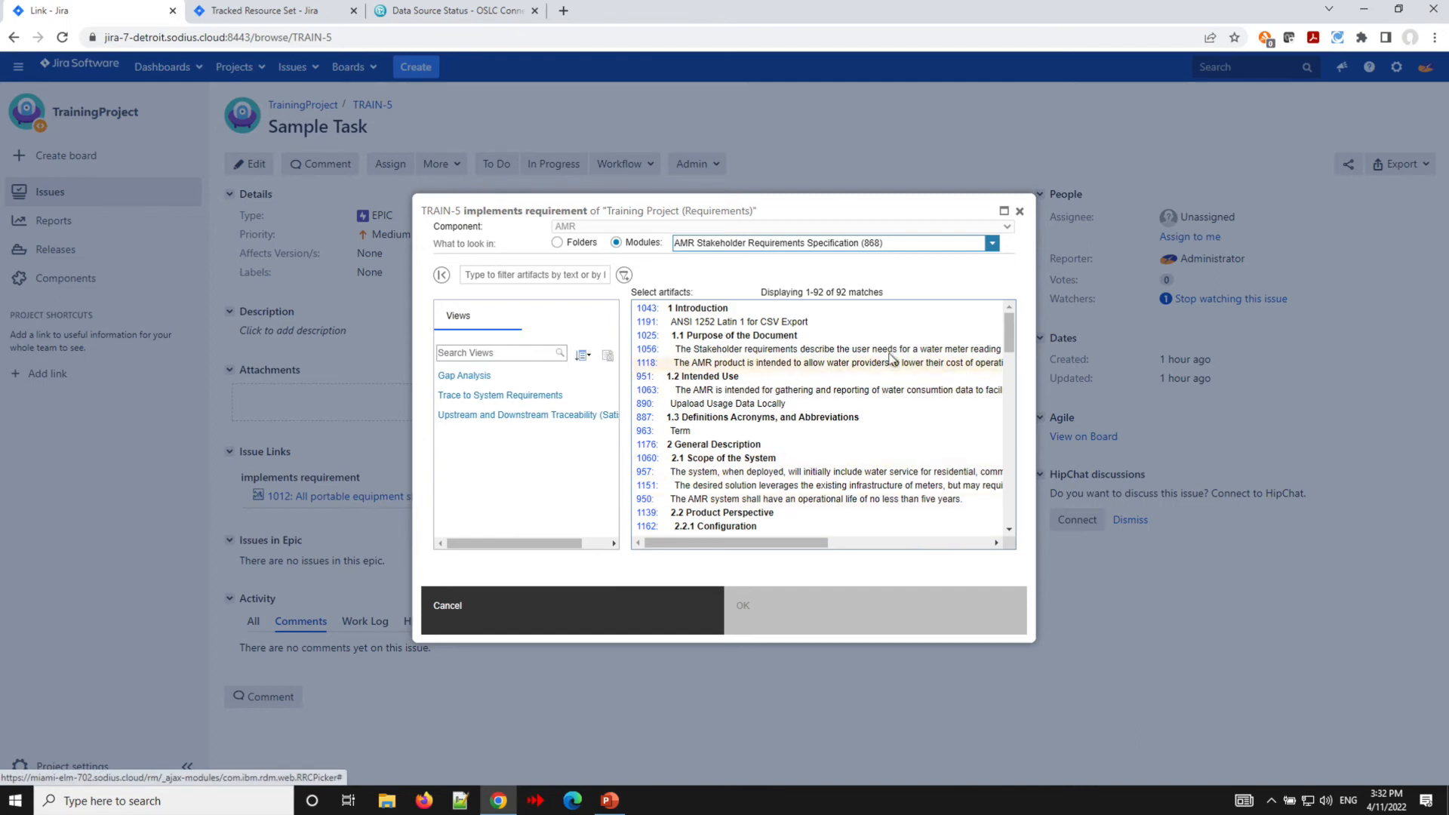
{"action": "left_click", "coordinate": [835, 352]}
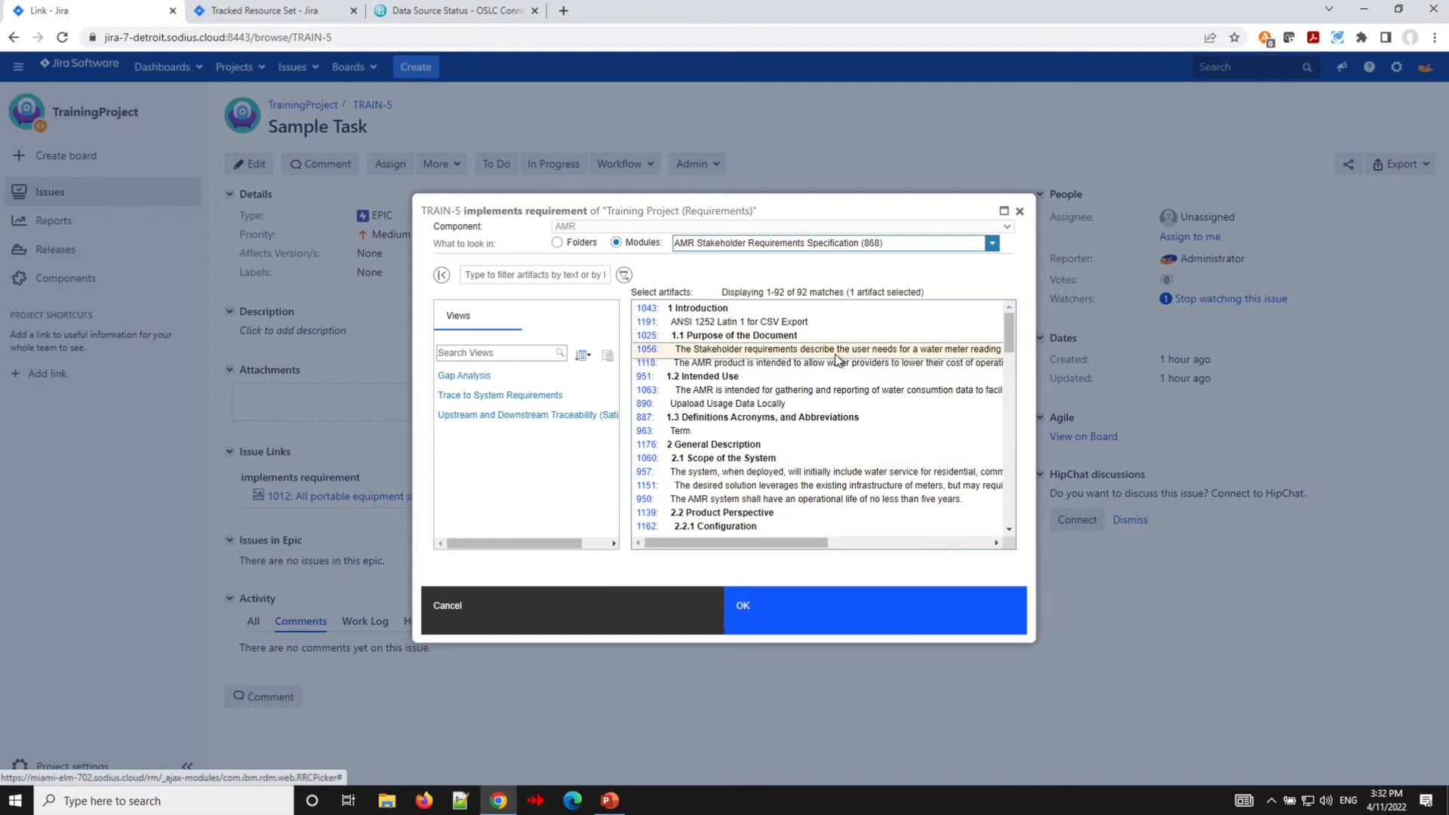
{"action": "left_click", "coordinate": [814, 625]}
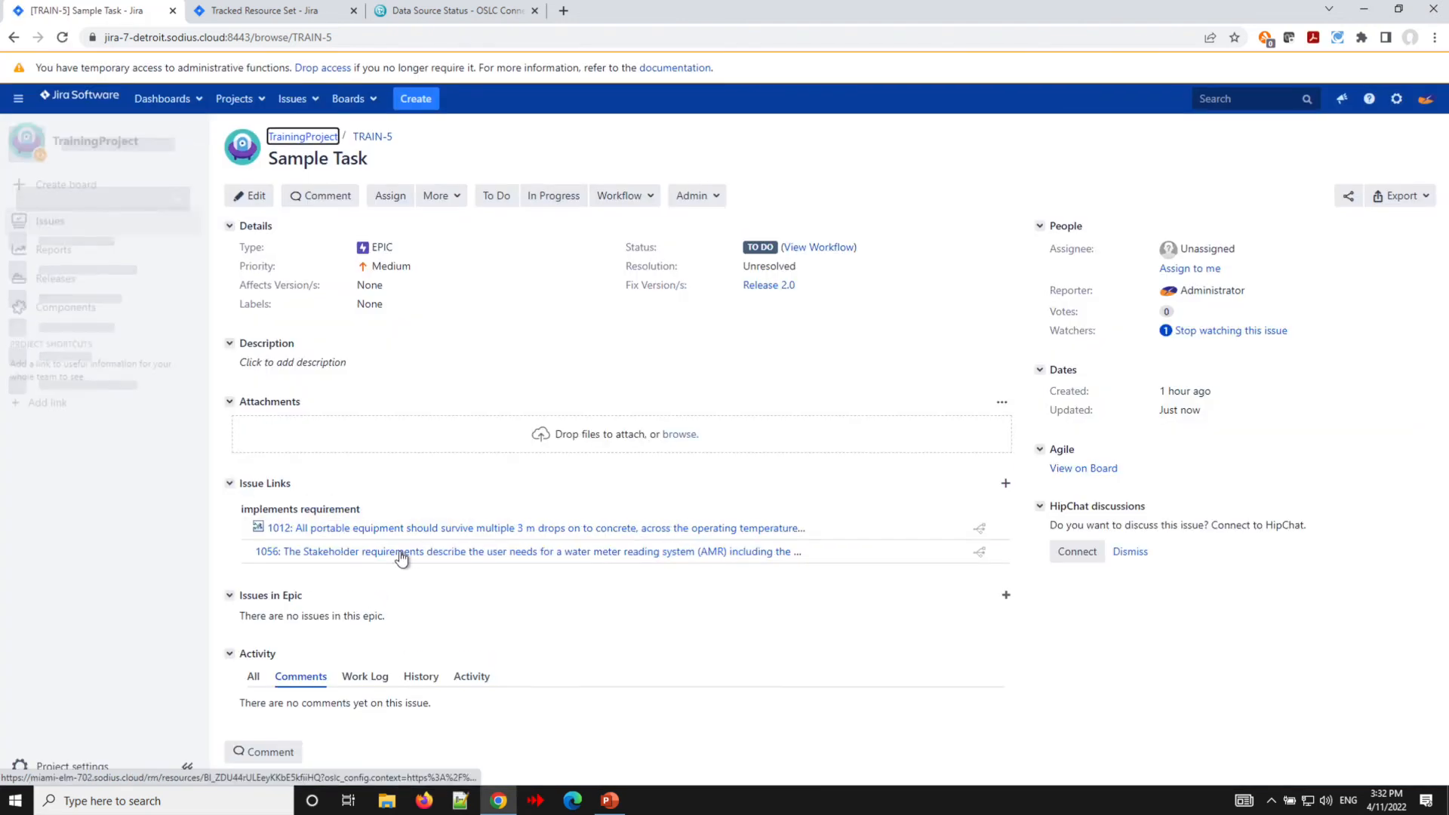
- Open the newly linked requirement 1056 in a new tab, logging in to IBM Engineering Lifecycle Management
{"action": "mouse_move", "coordinate": [400, 557]}
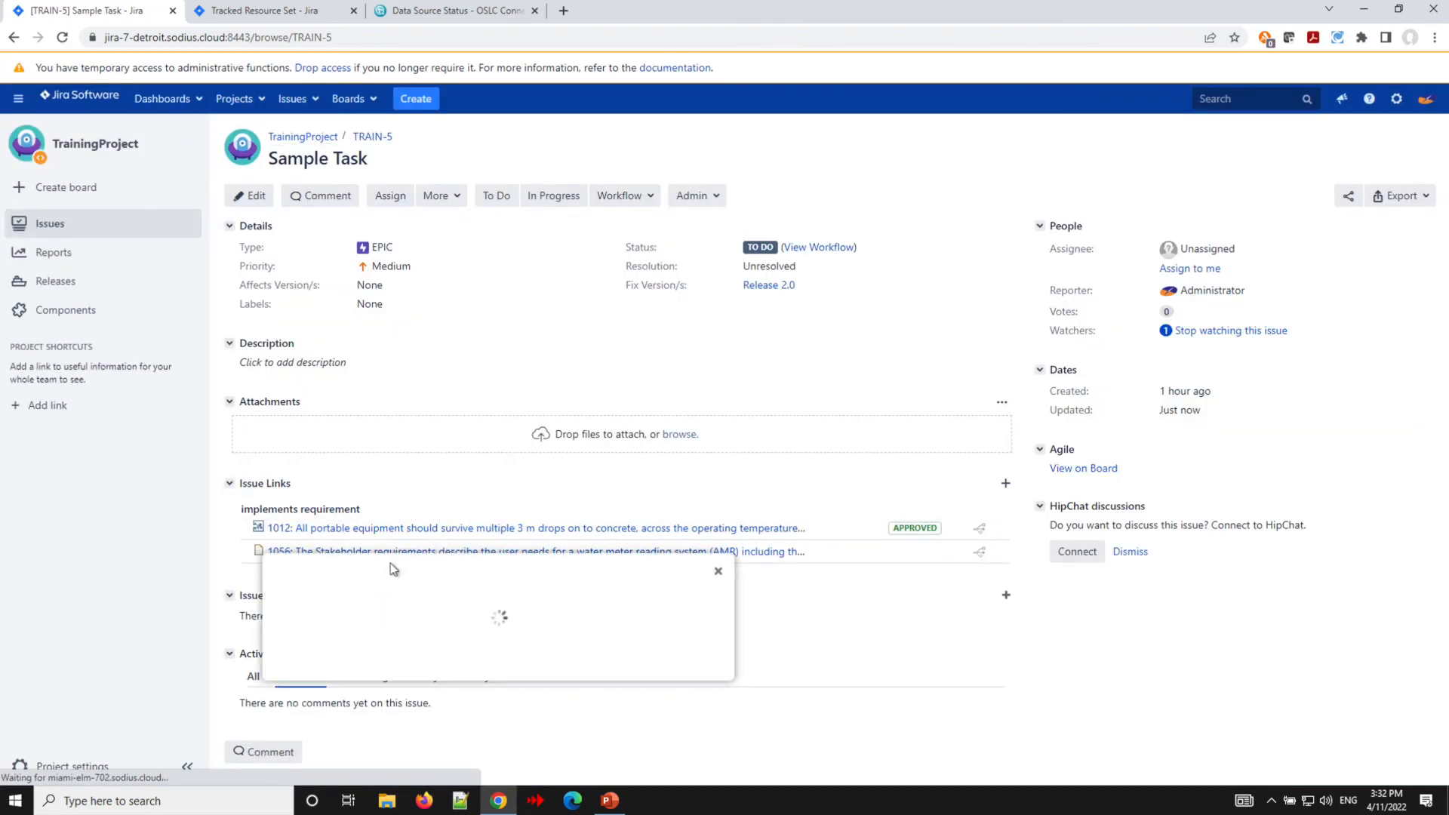
{"action": "right_click", "coordinate": [392, 572]}
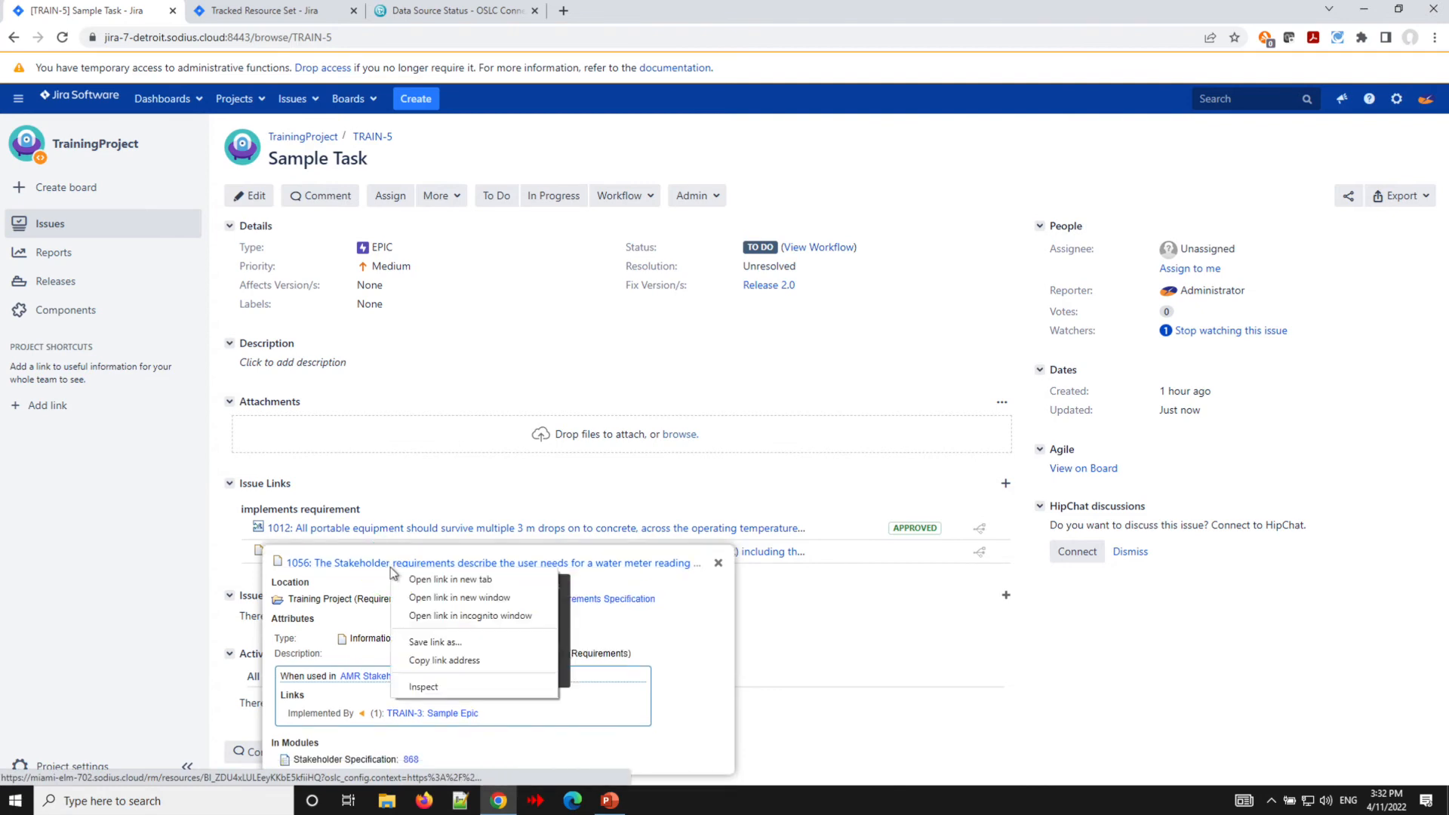
{"action": "left_click", "coordinate": [462, 578]}
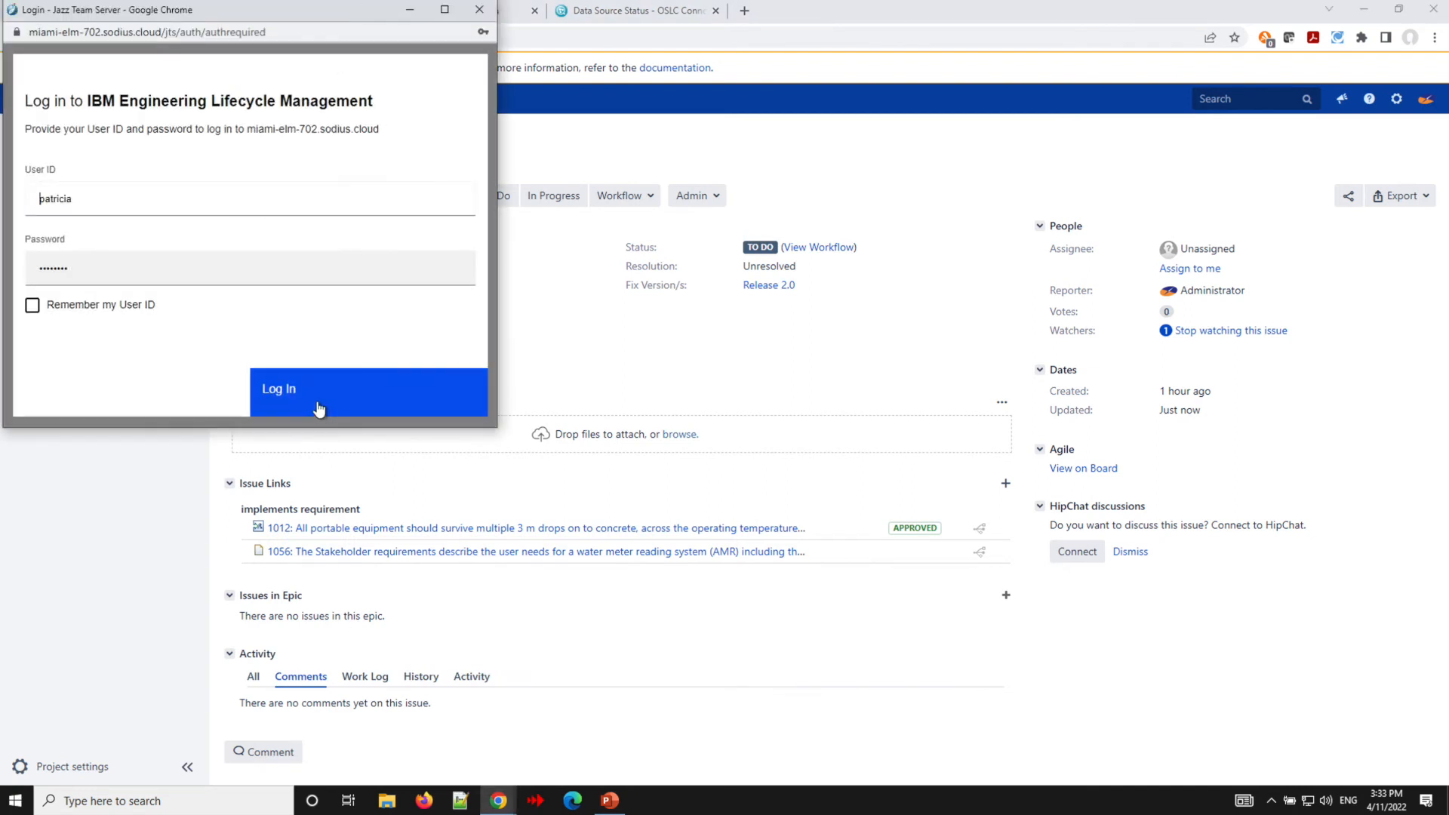
{"action": "left_click", "coordinate": [318, 406]}
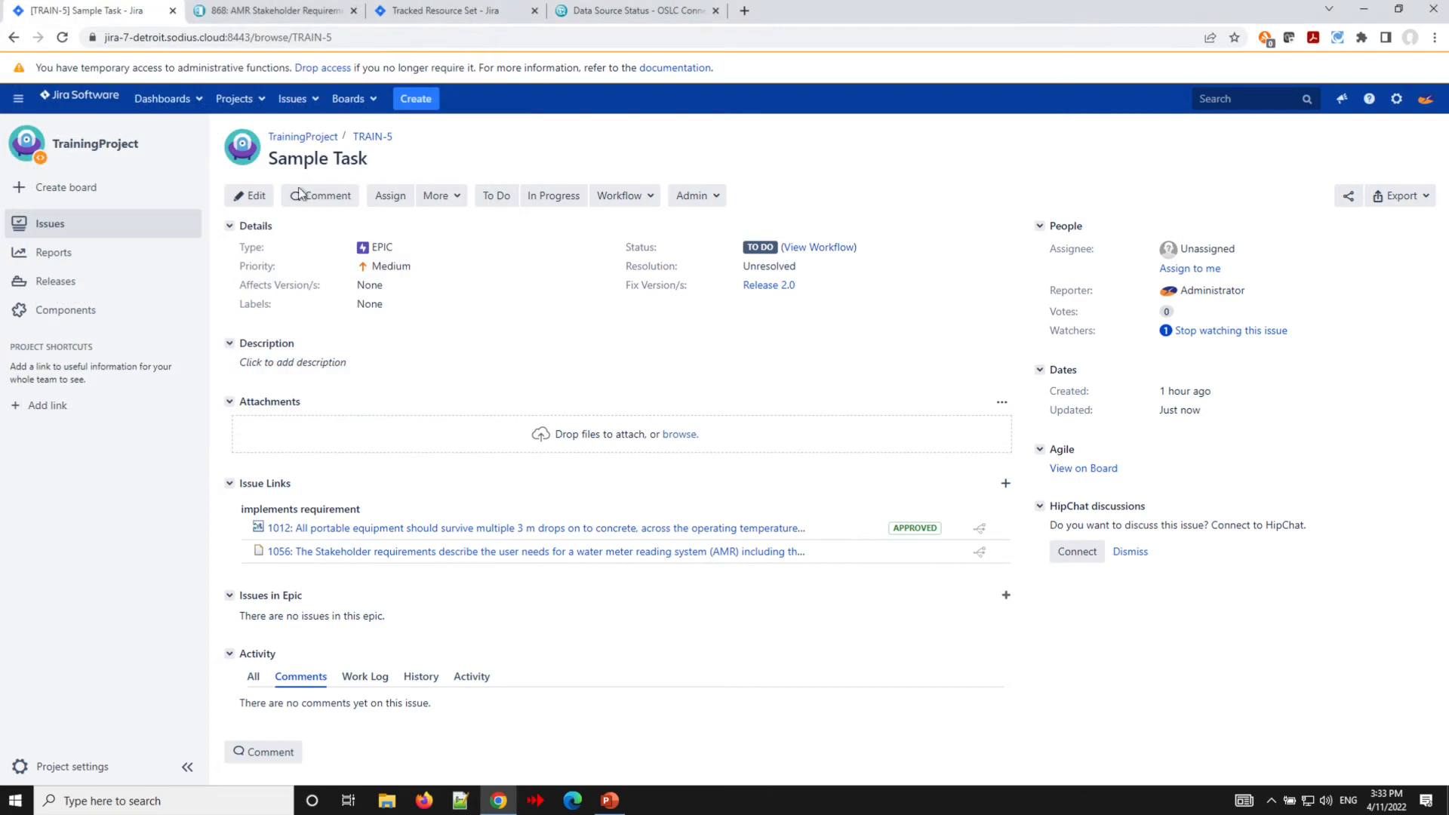
{"action": "left_click", "coordinate": [275, 20]}
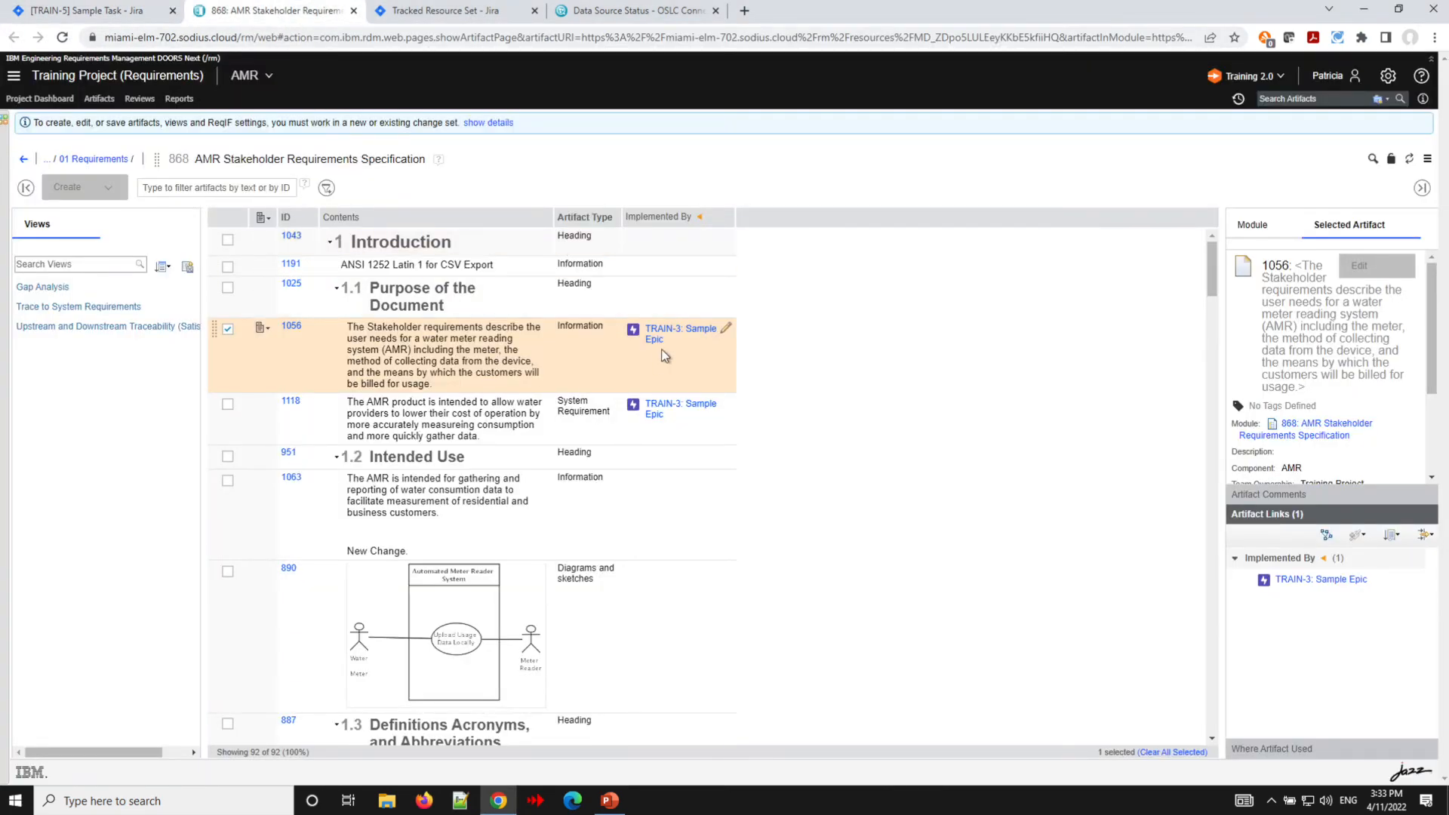
- Refresh the Jira CM Resources data source status and inspect its newest update entry
{"action": "left_click", "coordinate": [55, 19]}
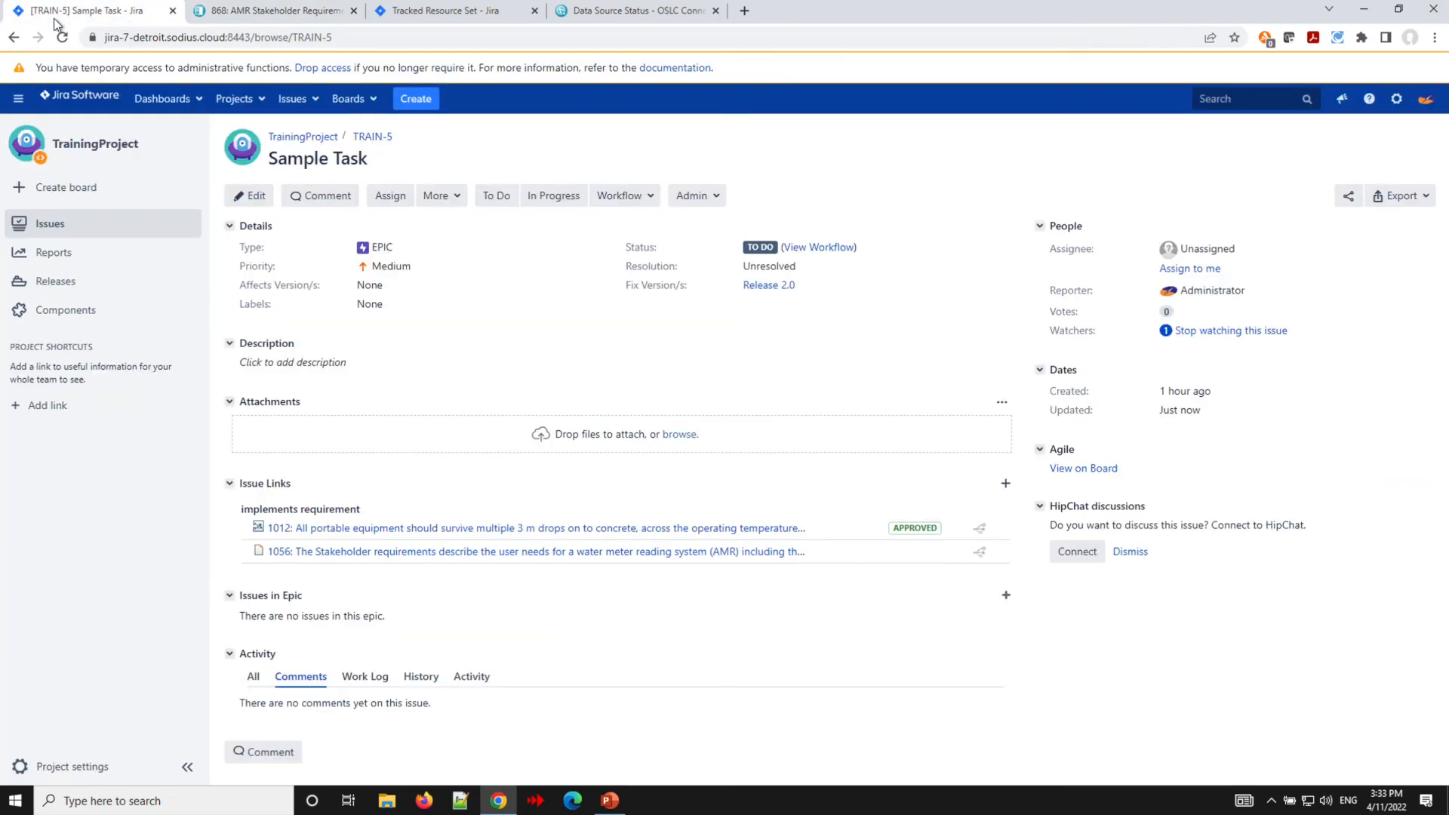
{"action": "left_click", "coordinate": [260, 17]}
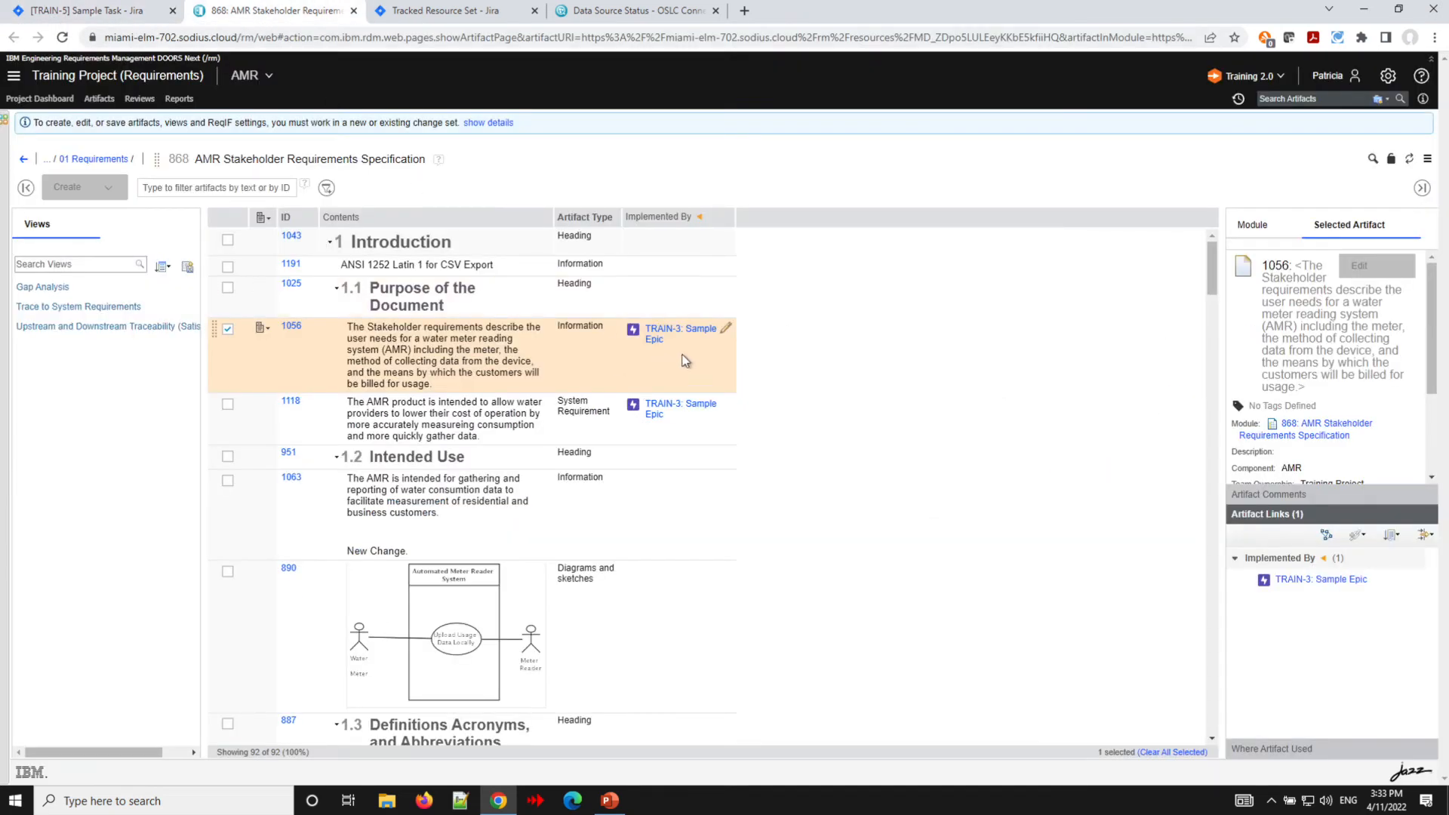
{"action": "left_click", "coordinate": [601, 17]}
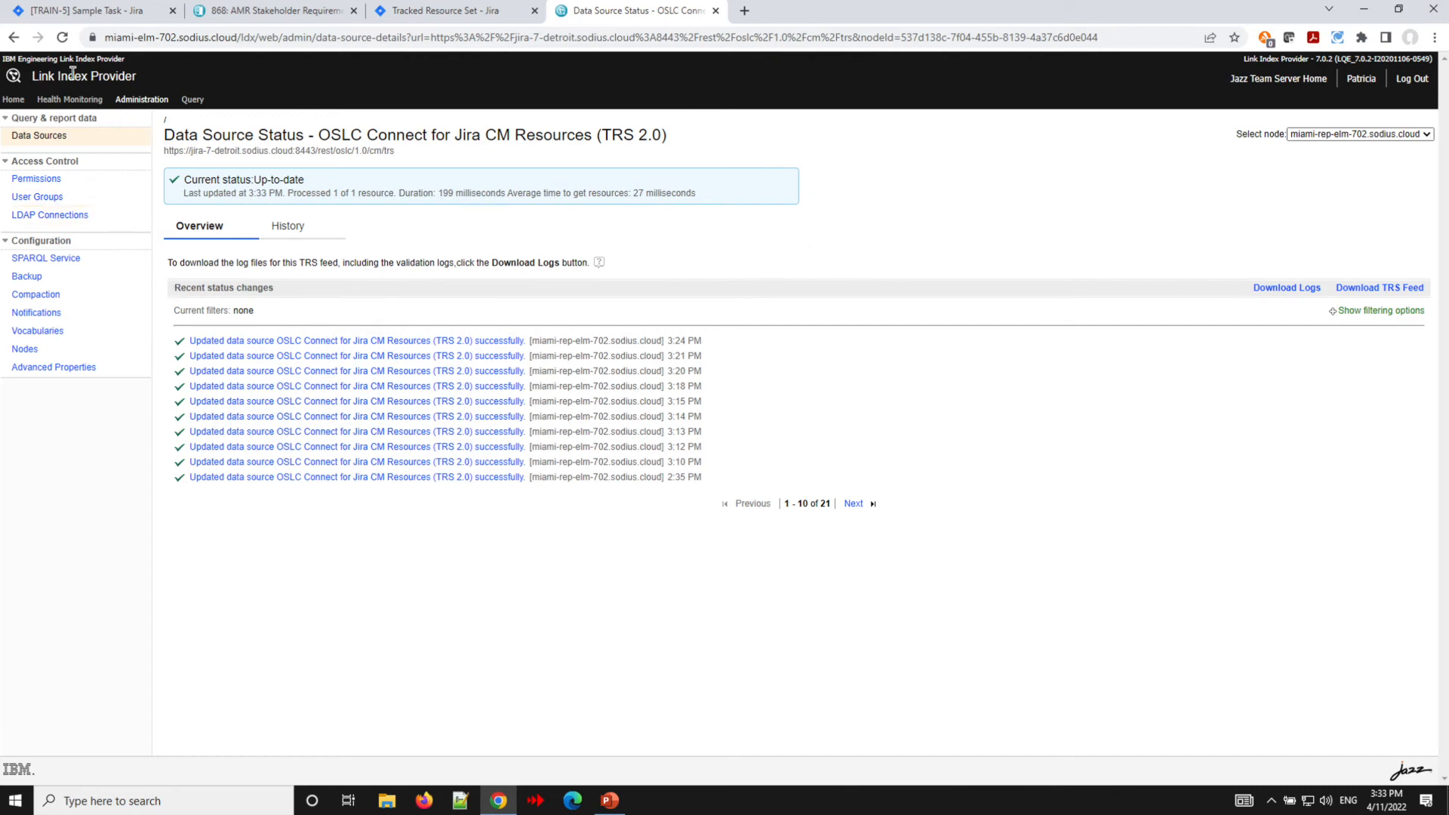
{"action": "left_click", "coordinate": [63, 39]}
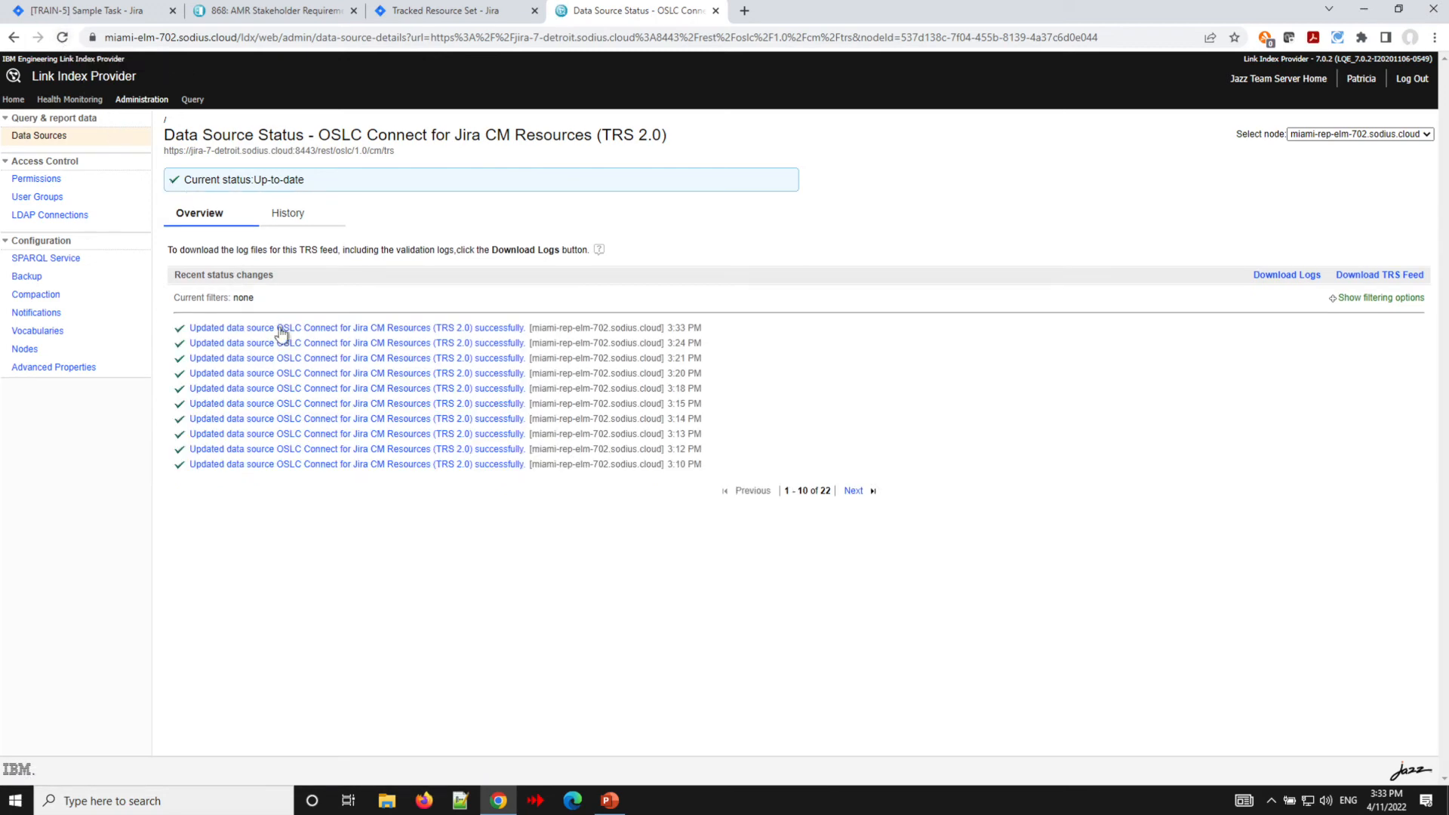
{"action": "mouse_move", "coordinate": [282, 332]}
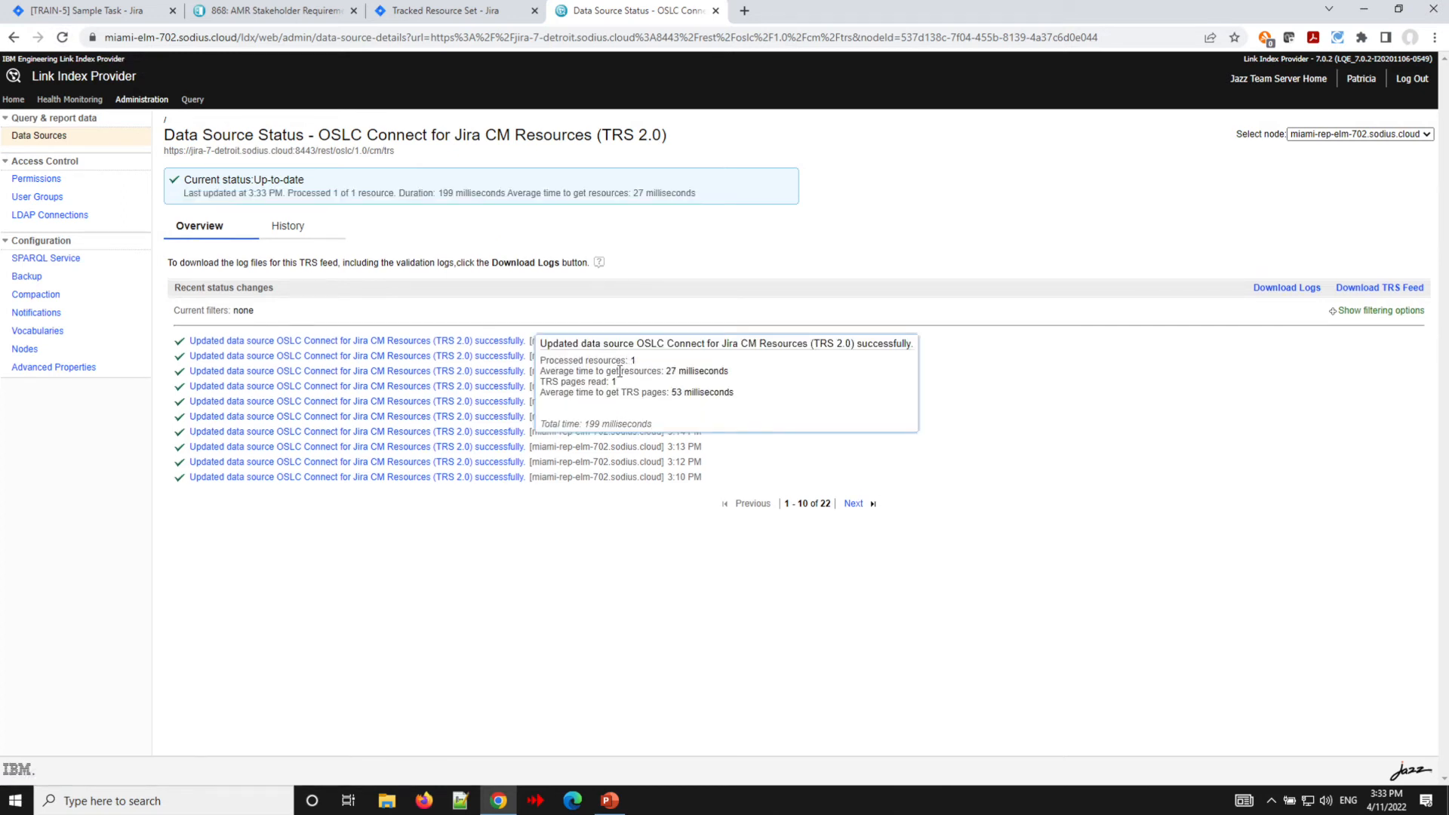
- Refresh the AMR Stakeholder Requirements Specification module to review requirement 1056's Implemented By links
{"action": "left_click", "coordinate": [263, 17]}
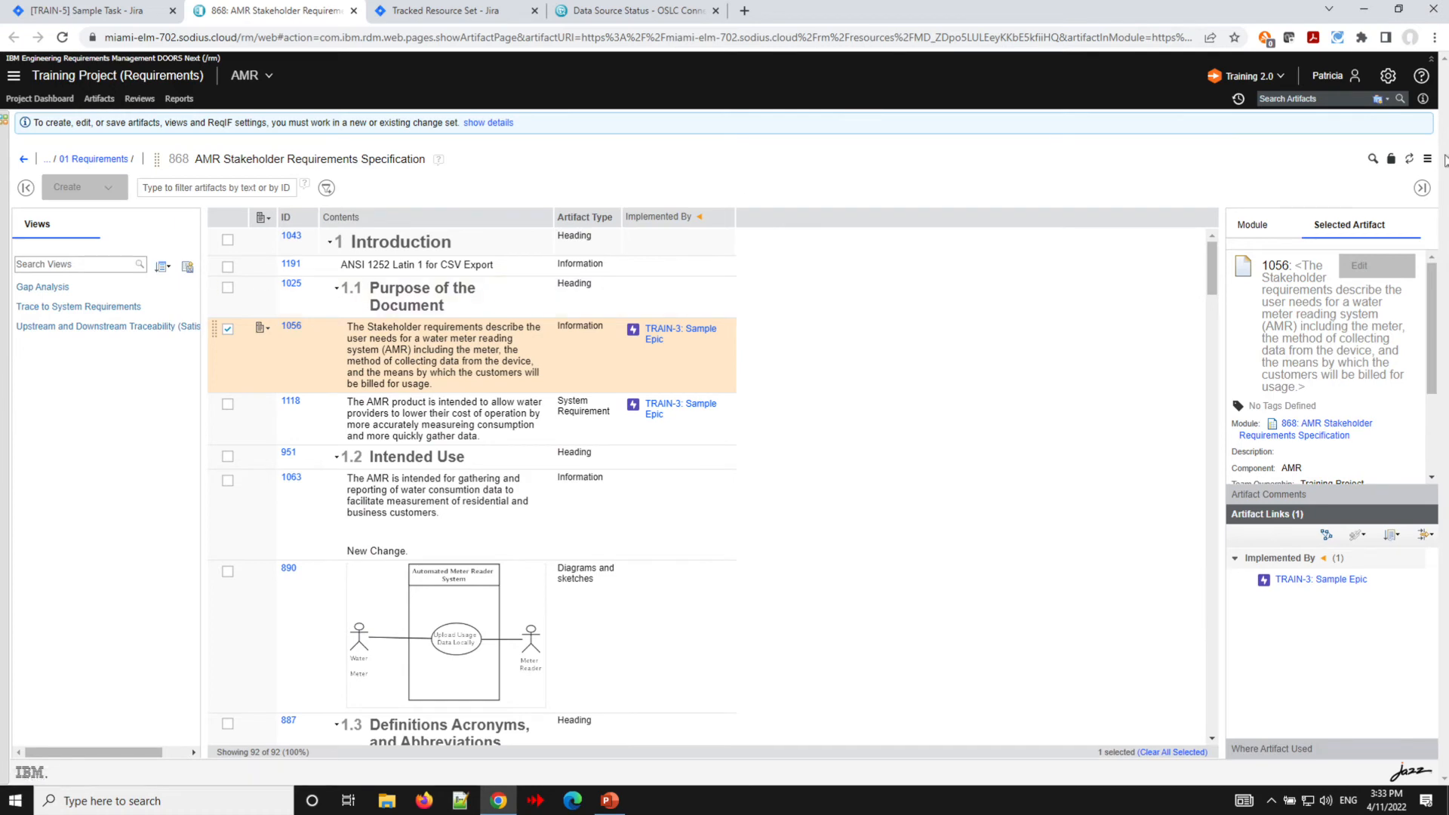
{"action": "left_click", "coordinate": [1410, 160]}
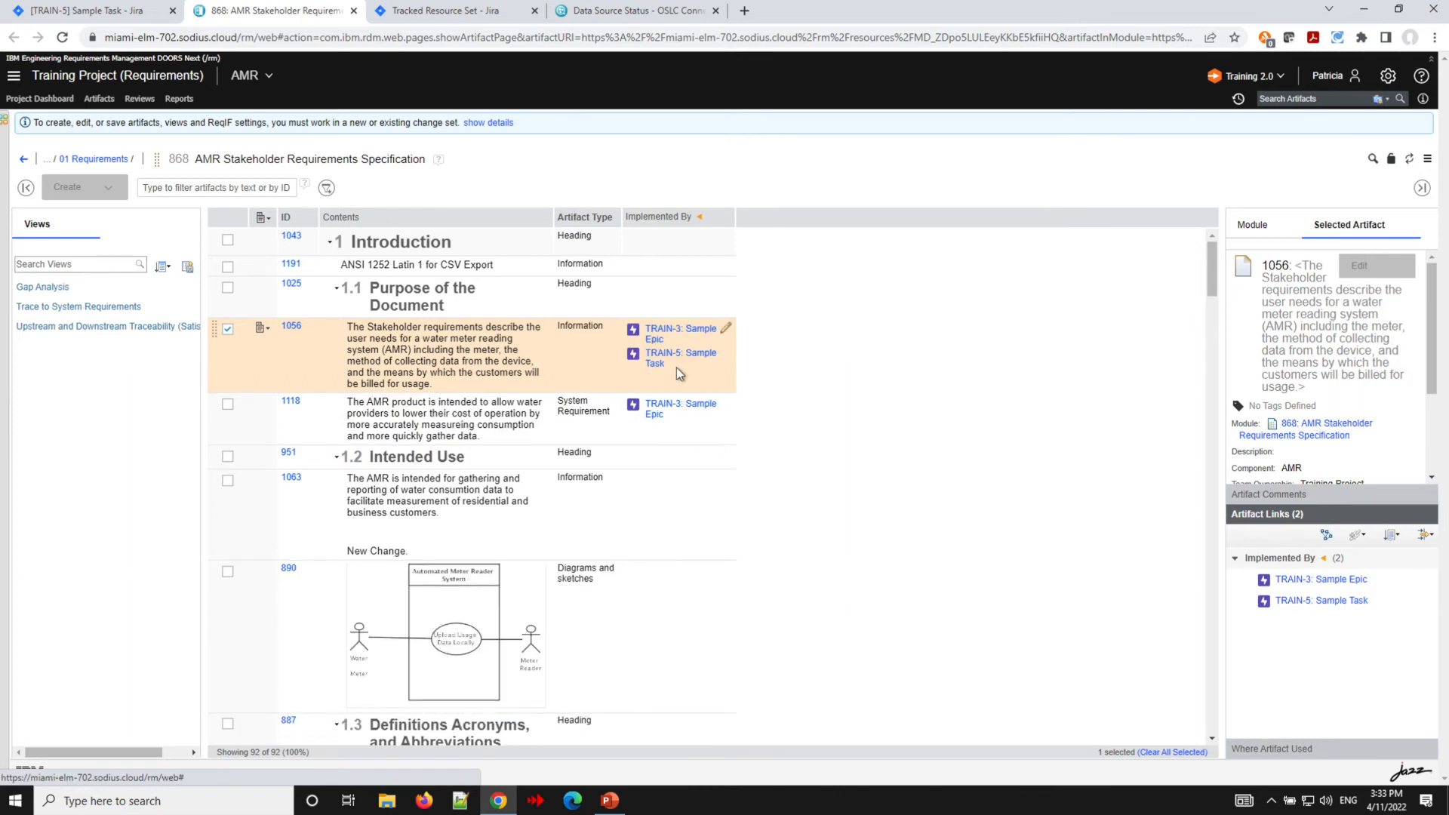
{"action": "mouse_move", "coordinate": [662, 359]}
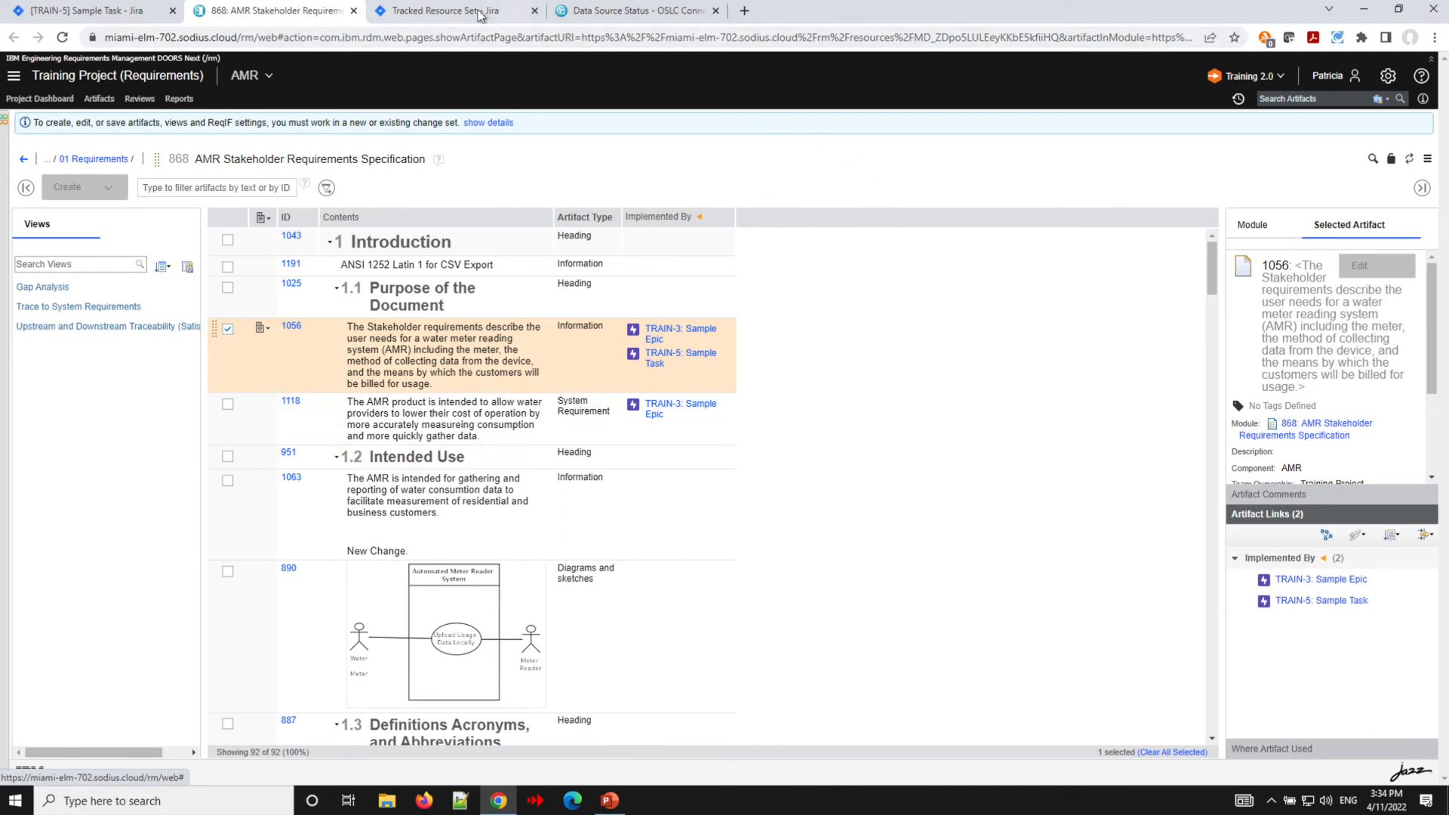
- Pause indexing of the OSLC Connect for Jira CM Resources (TRS 2.0) data source in Link Index Provider
{"action": "left_click", "coordinate": [449, 19]}
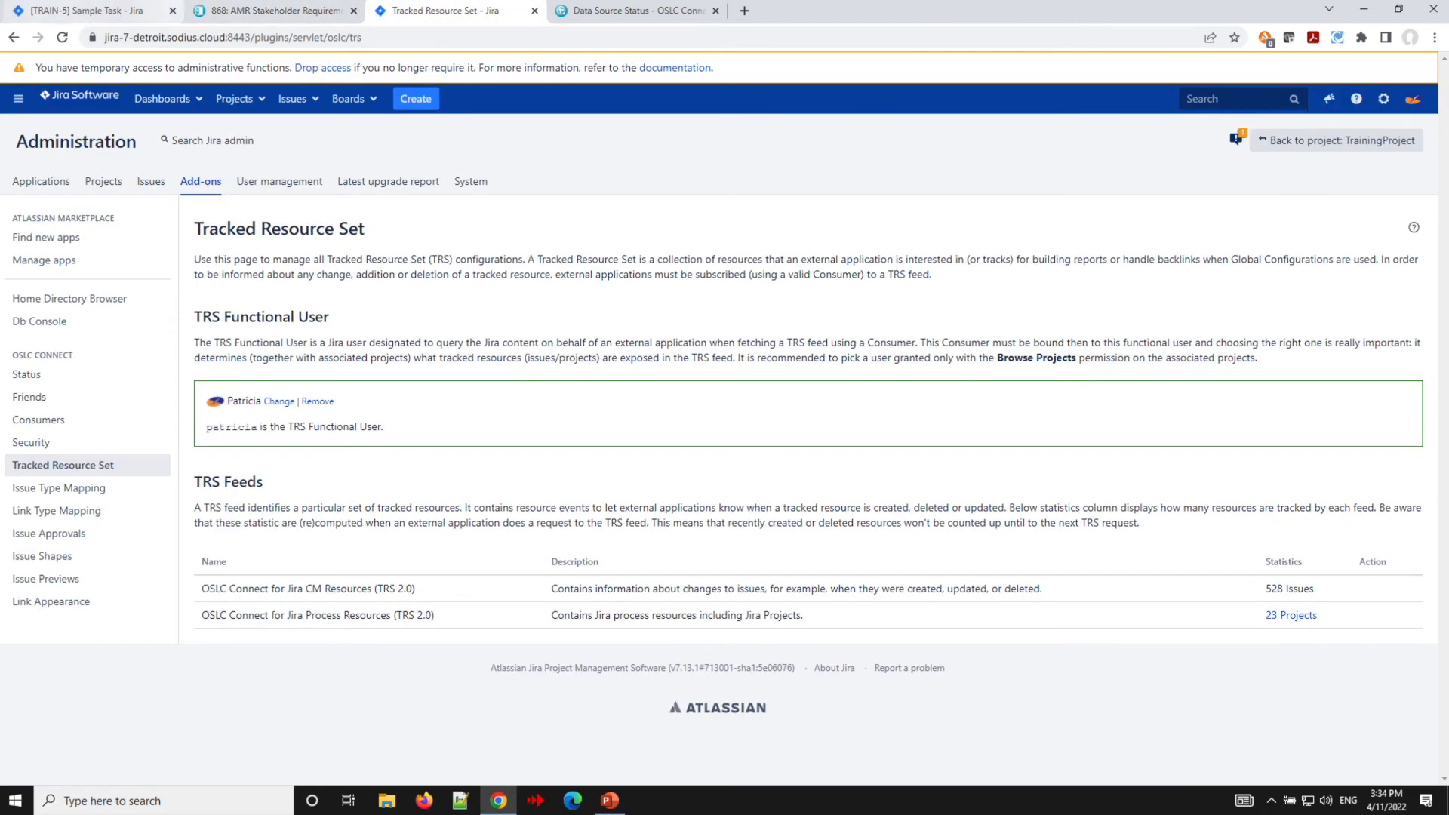
{"action": "left_click", "coordinate": [607, 14]}
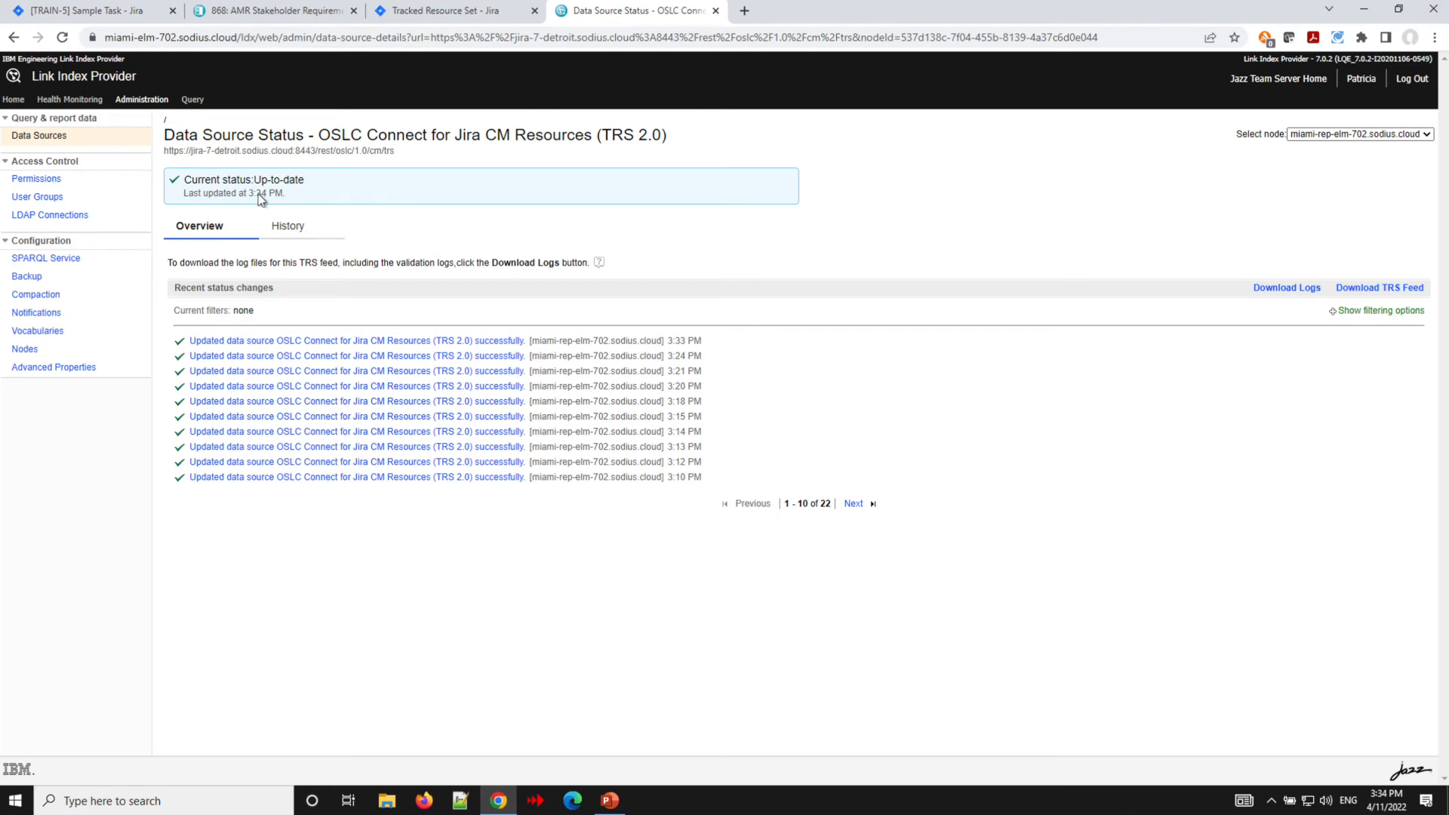
{"action": "left_click", "coordinate": [34, 139]}
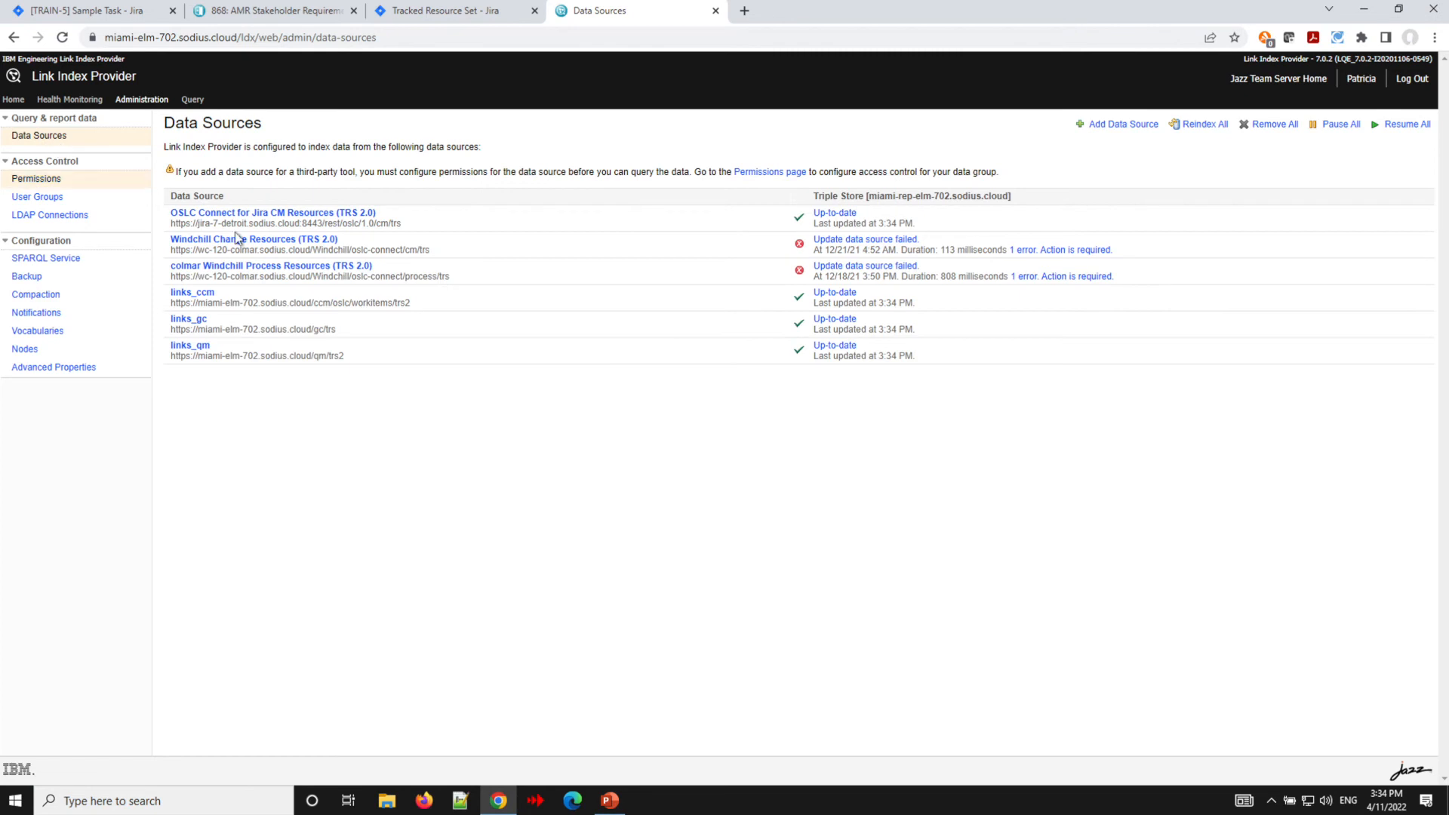
{"action": "left_click", "coordinate": [244, 213]}
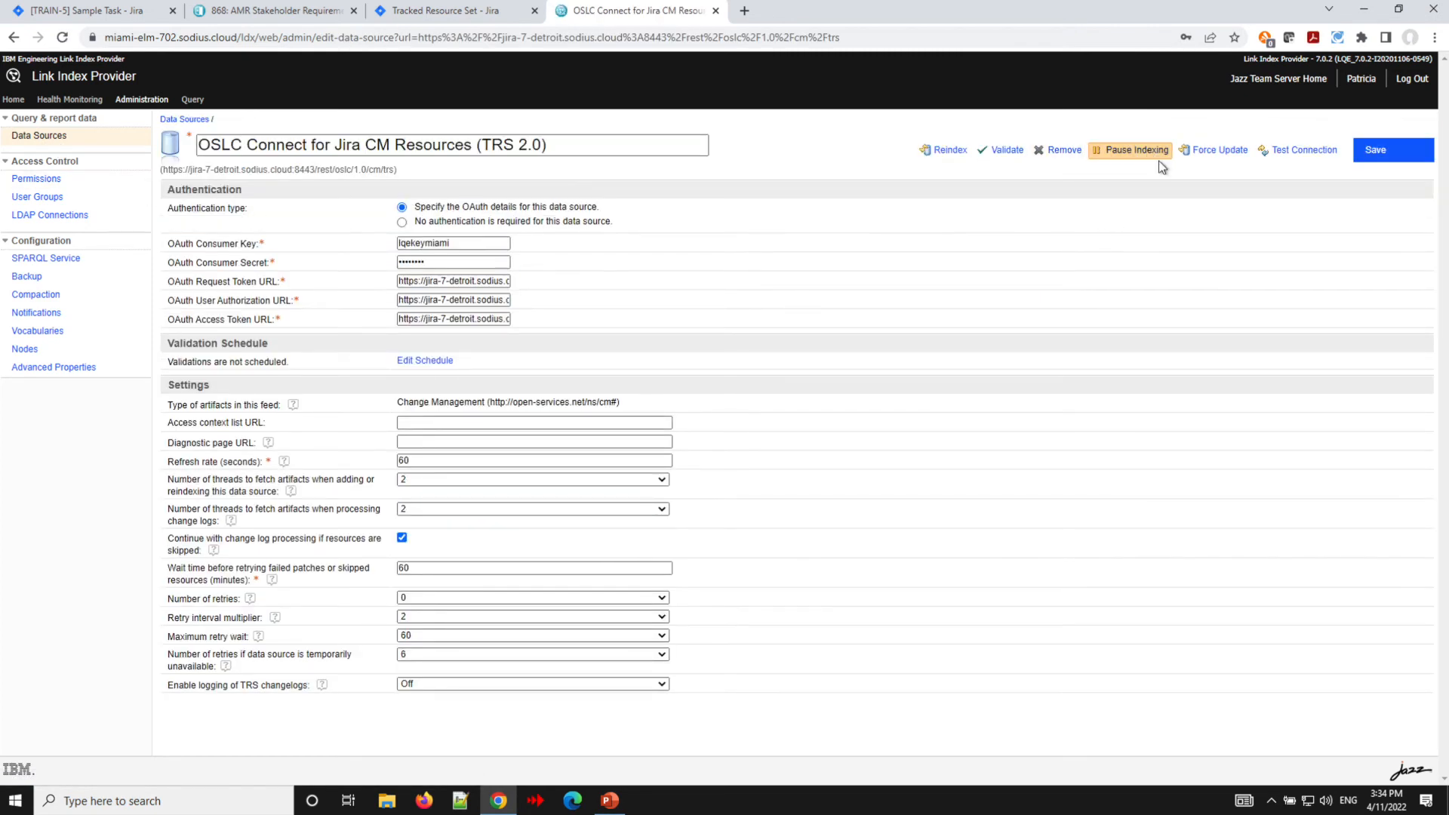
{"action": "left_click", "coordinate": [1132, 151]}
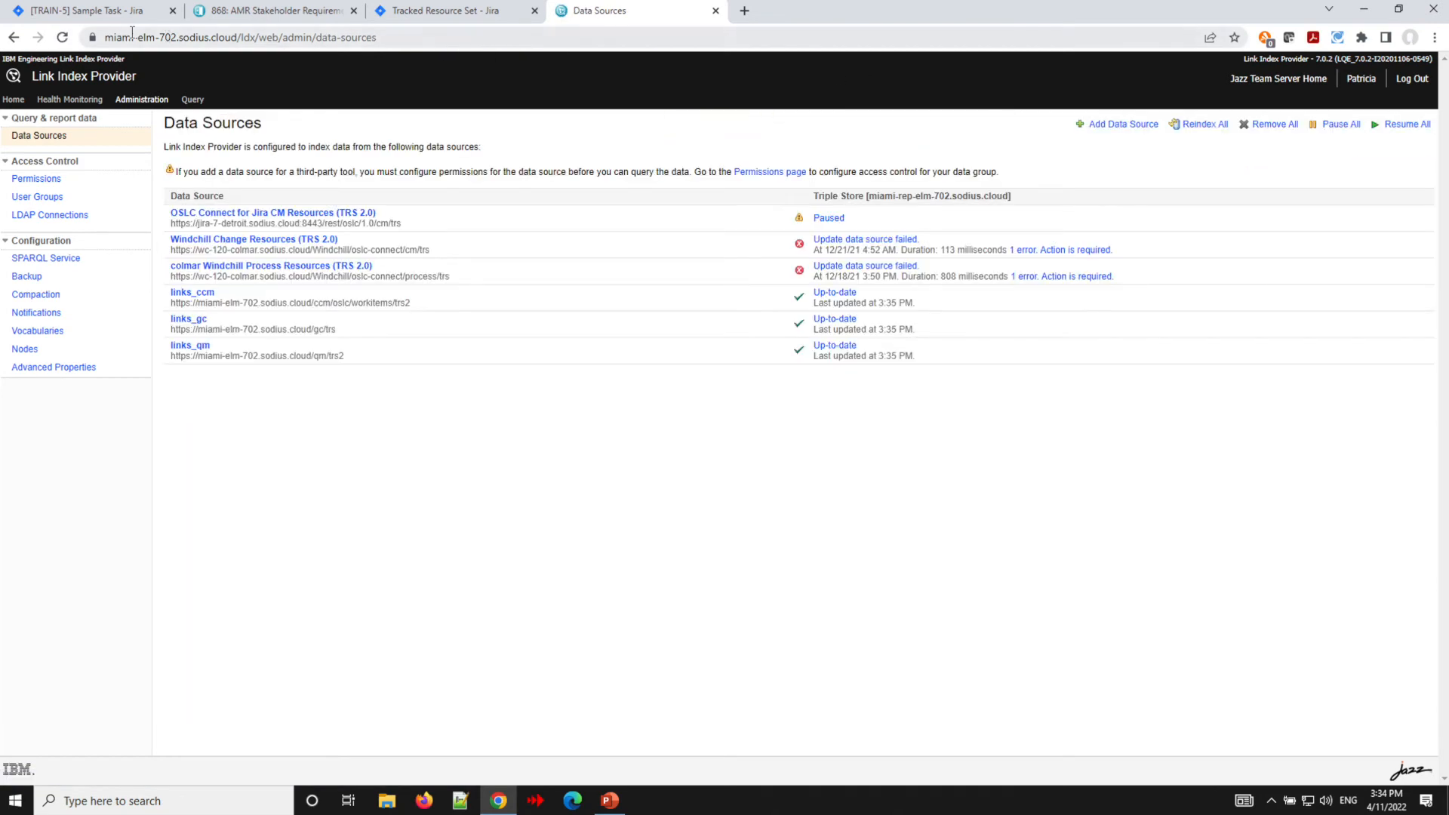
- Delete TRAIN-5's link to requirement 1056
{"action": "left_click", "coordinate": [103, 19]}
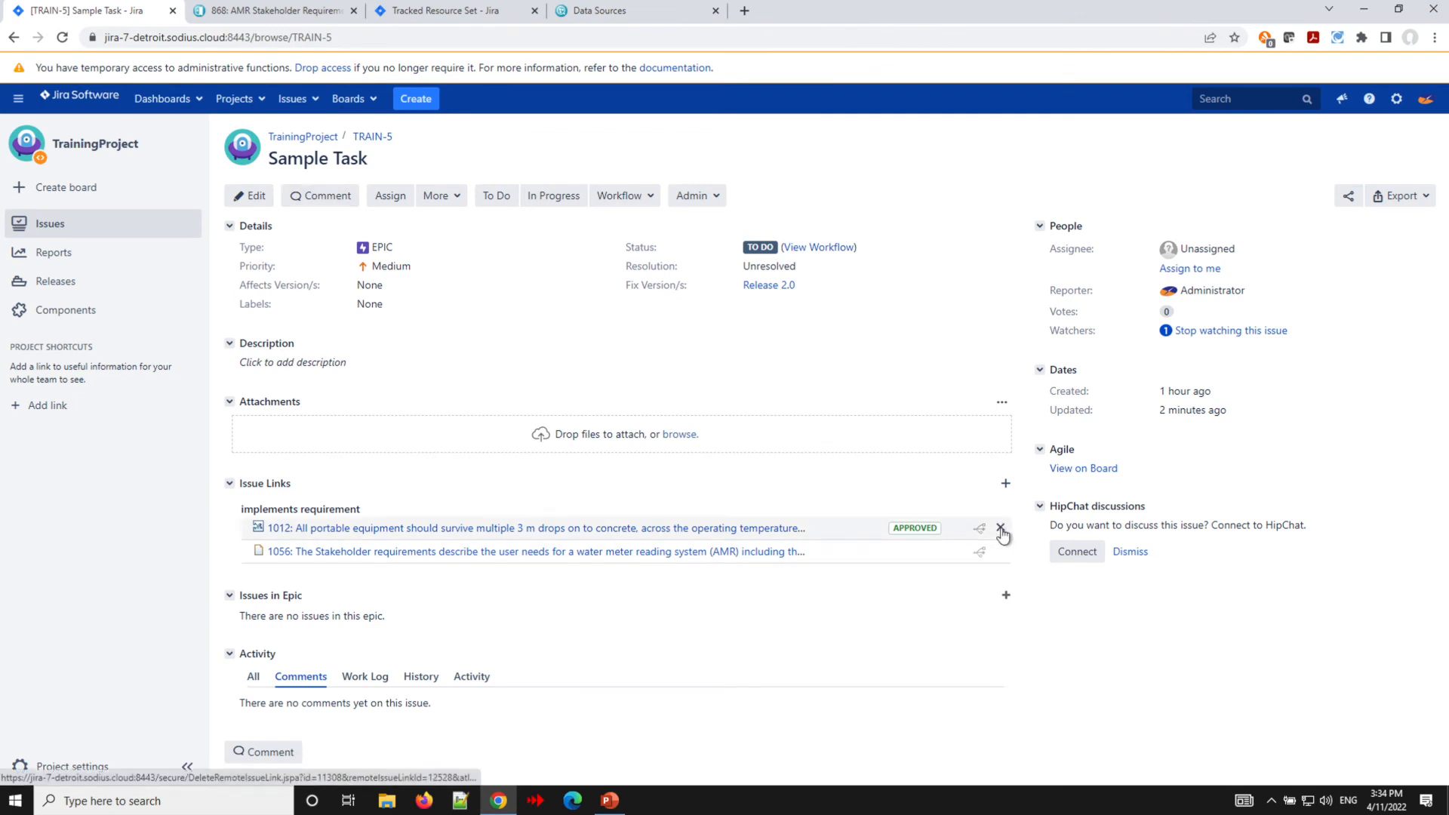
{"action": "left_click", "coordinate": [1001, 552]}
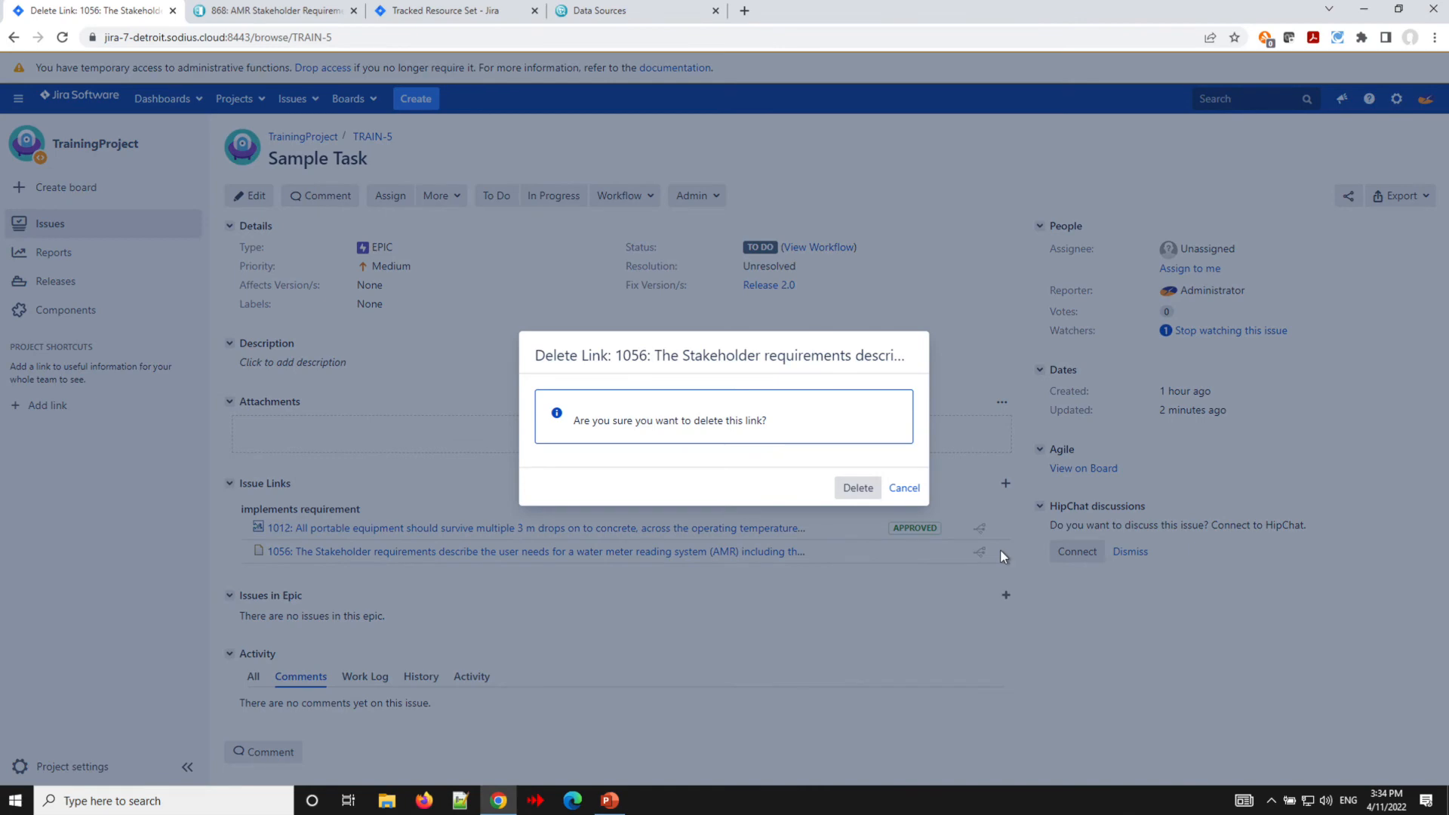
{"action": "left_click", "coordinate": [863, 491]}
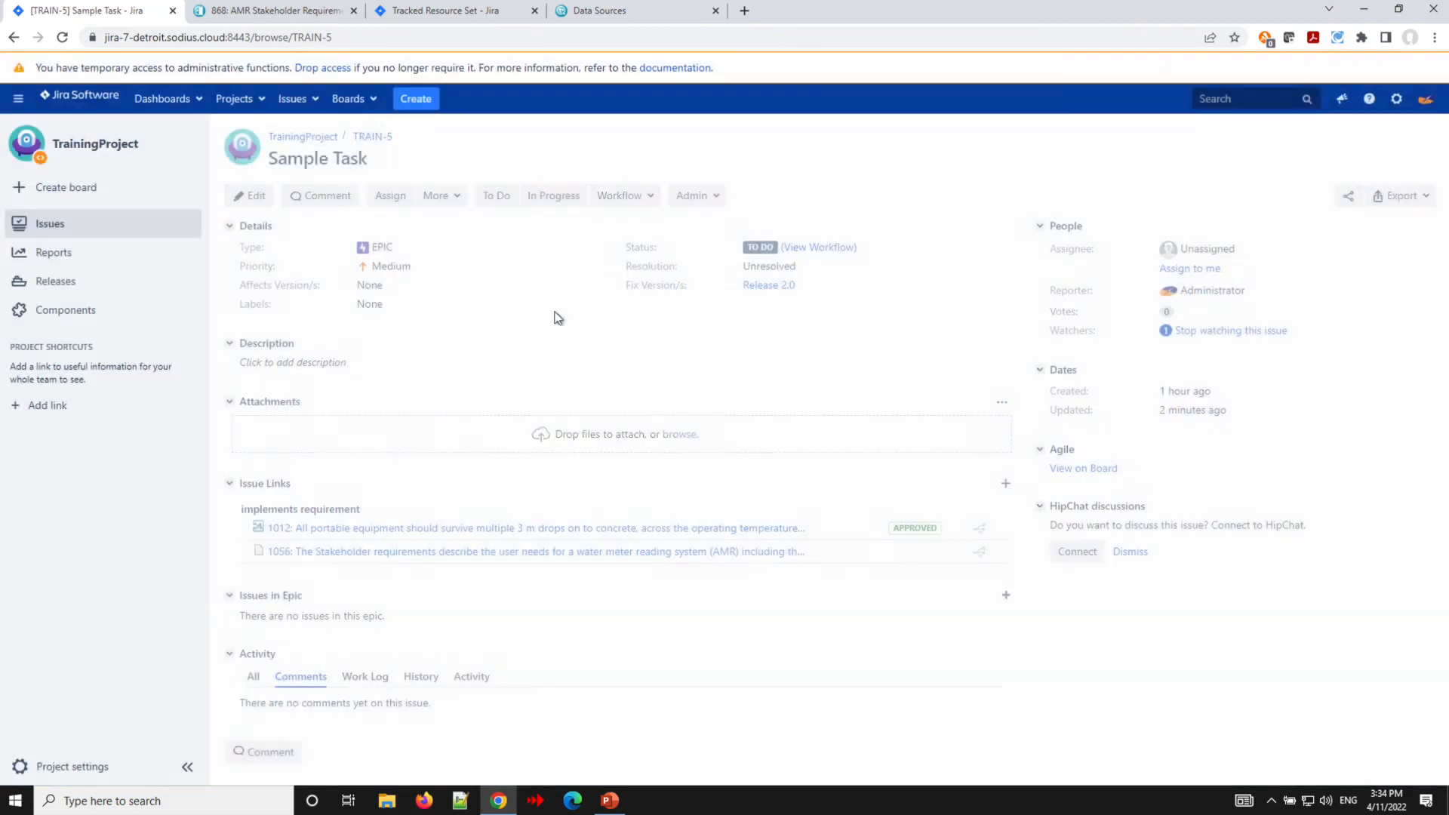
- Refresh the requirements module to review requirement 1056's links and return to the Data Sources list
{"action": "left_click", "coordinate": [261, 15]}
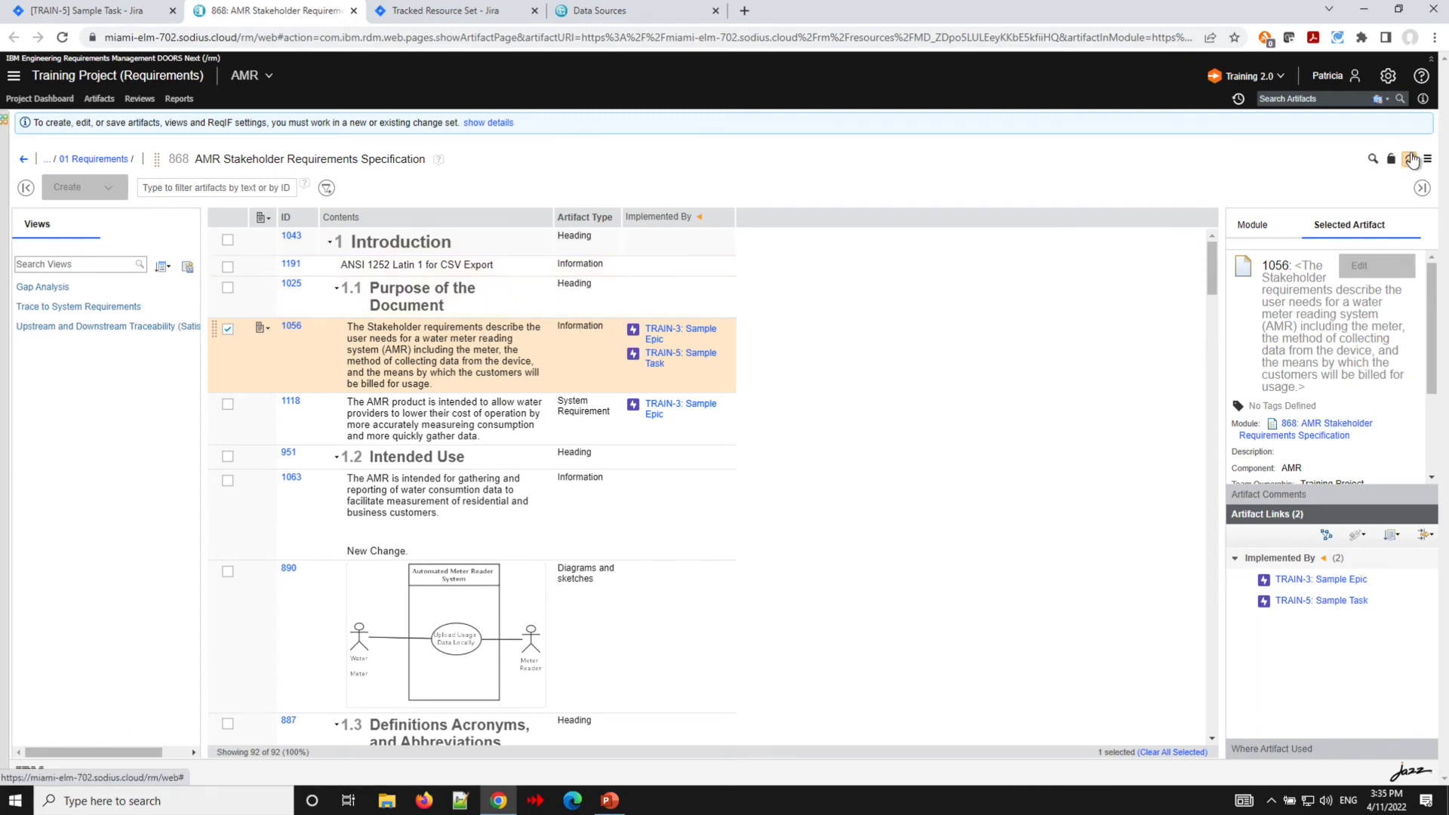
{"action": "left_click", "coordinate": [1410, 160]}
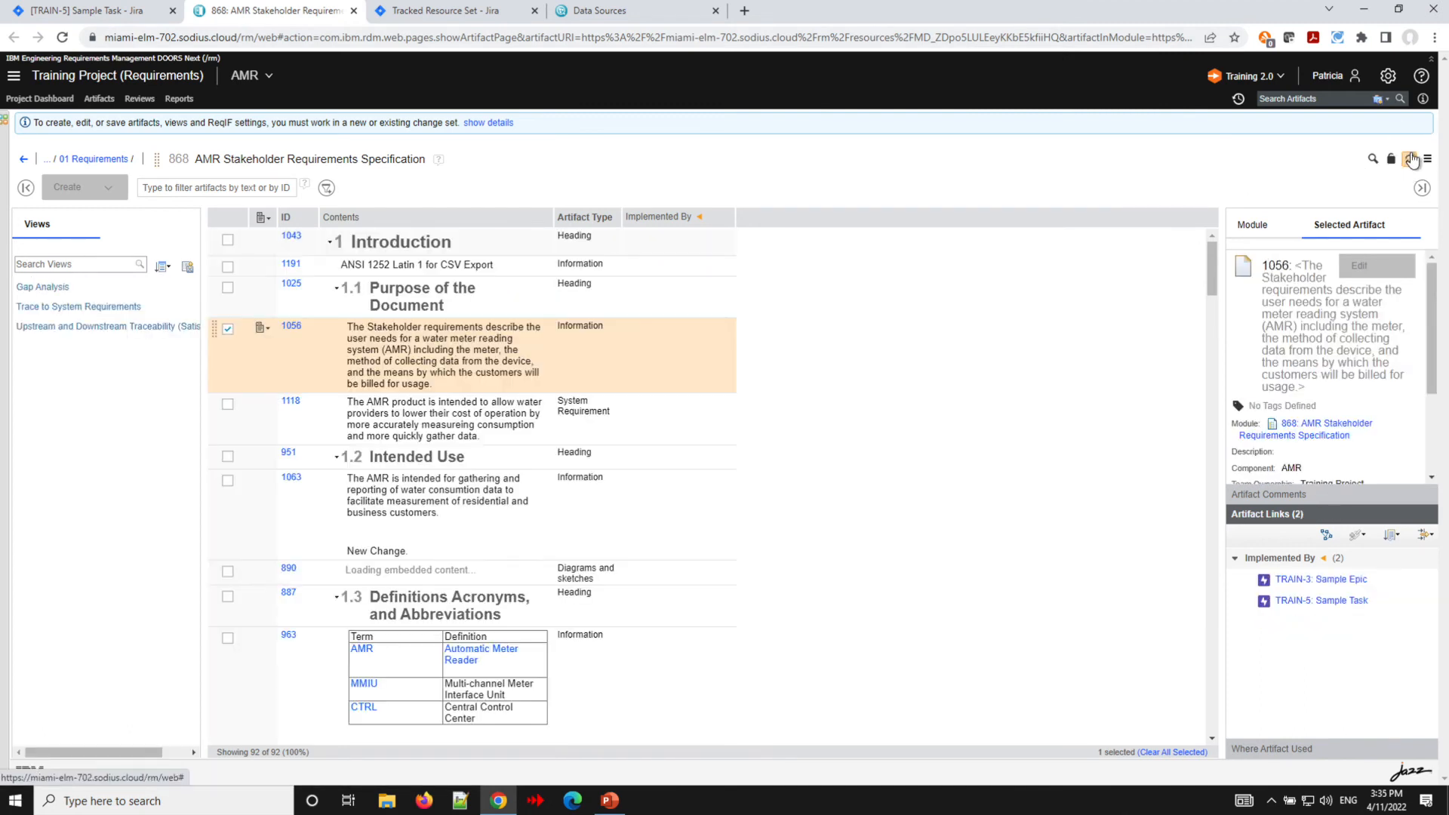
{"action": "left_click", "coordinate": [1411, 159]}
{"action": "left_click", "coordinate": [1411, 159]}
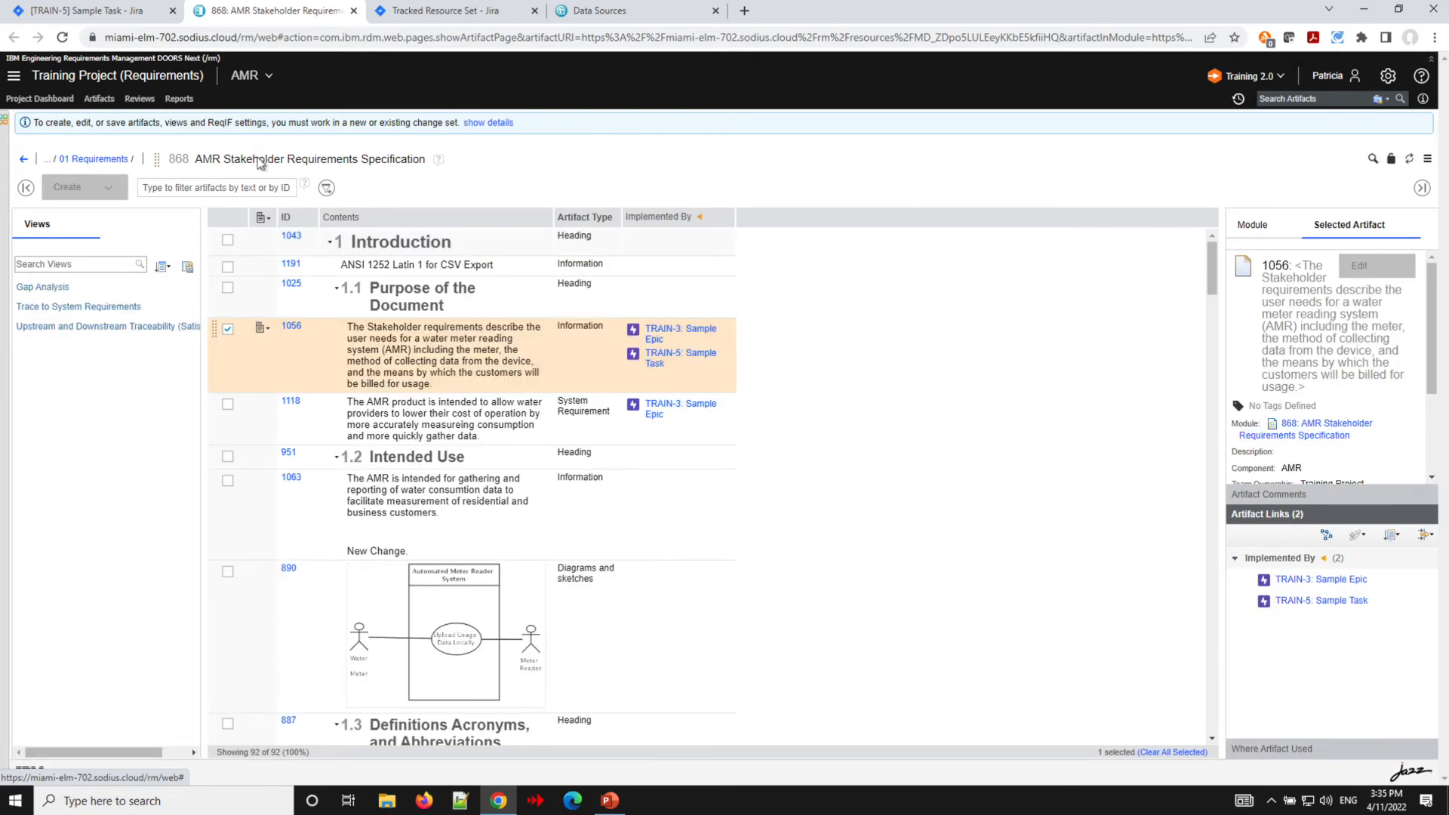
{"action": "left_click", "coordinate": [420, 14]}
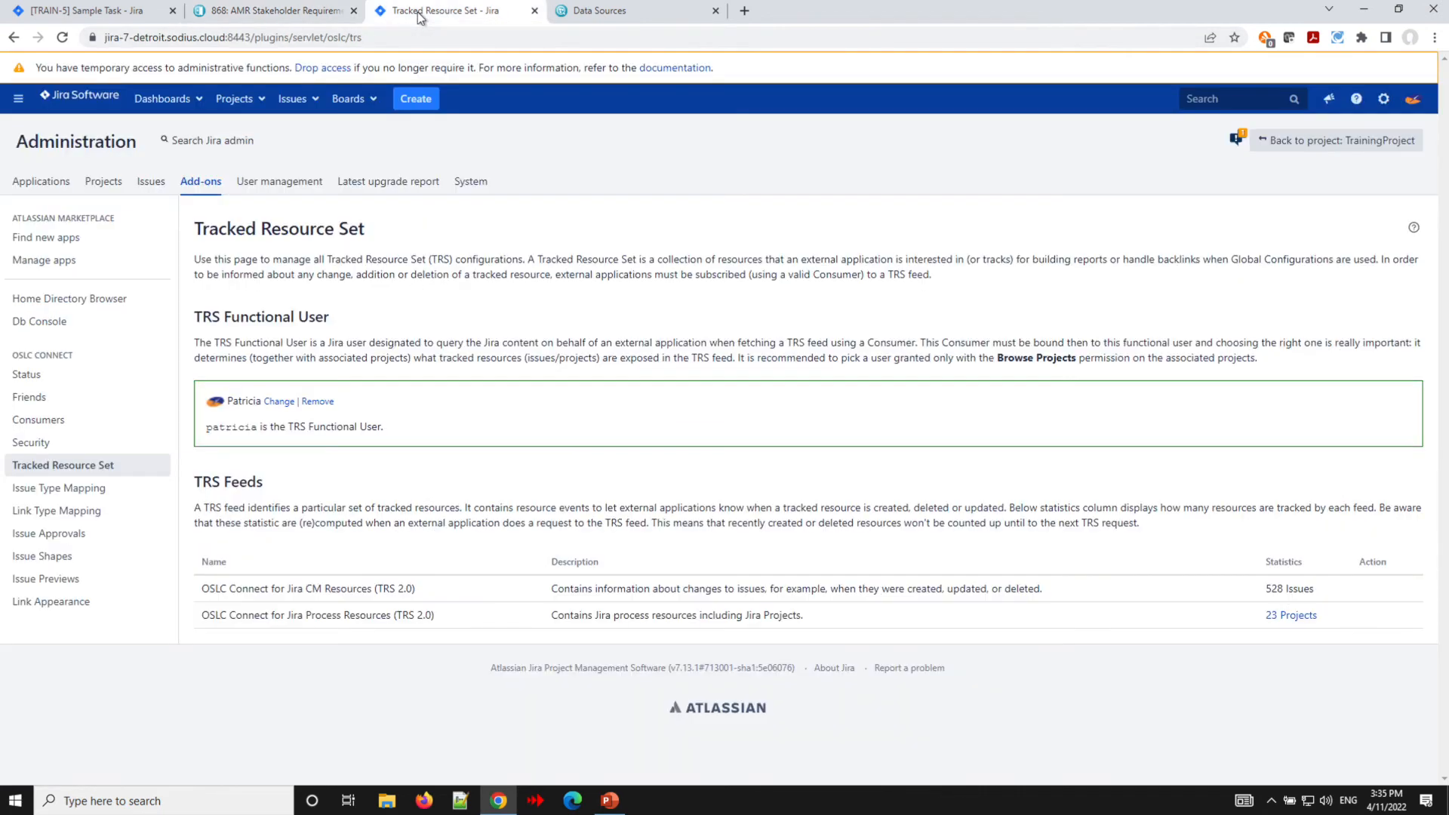
{"action": "left_click", "coordinate": [612, 12]}
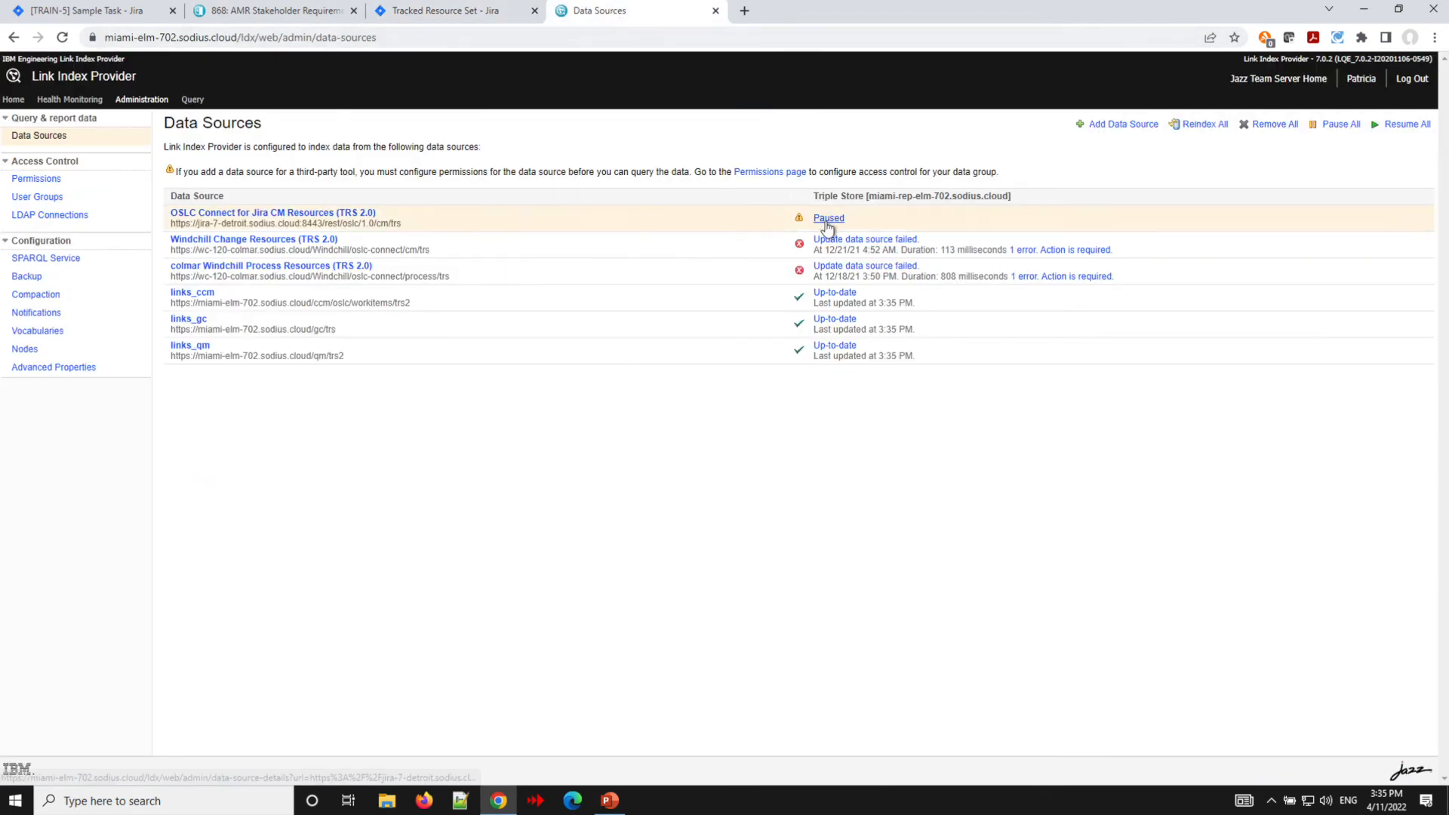
- Resume indexing of the OSLC Connect for Jira CM Resources (TRS 2.0) data source in Link Index Provider
{"action": "left_click", "coordinate": [285, 215]}
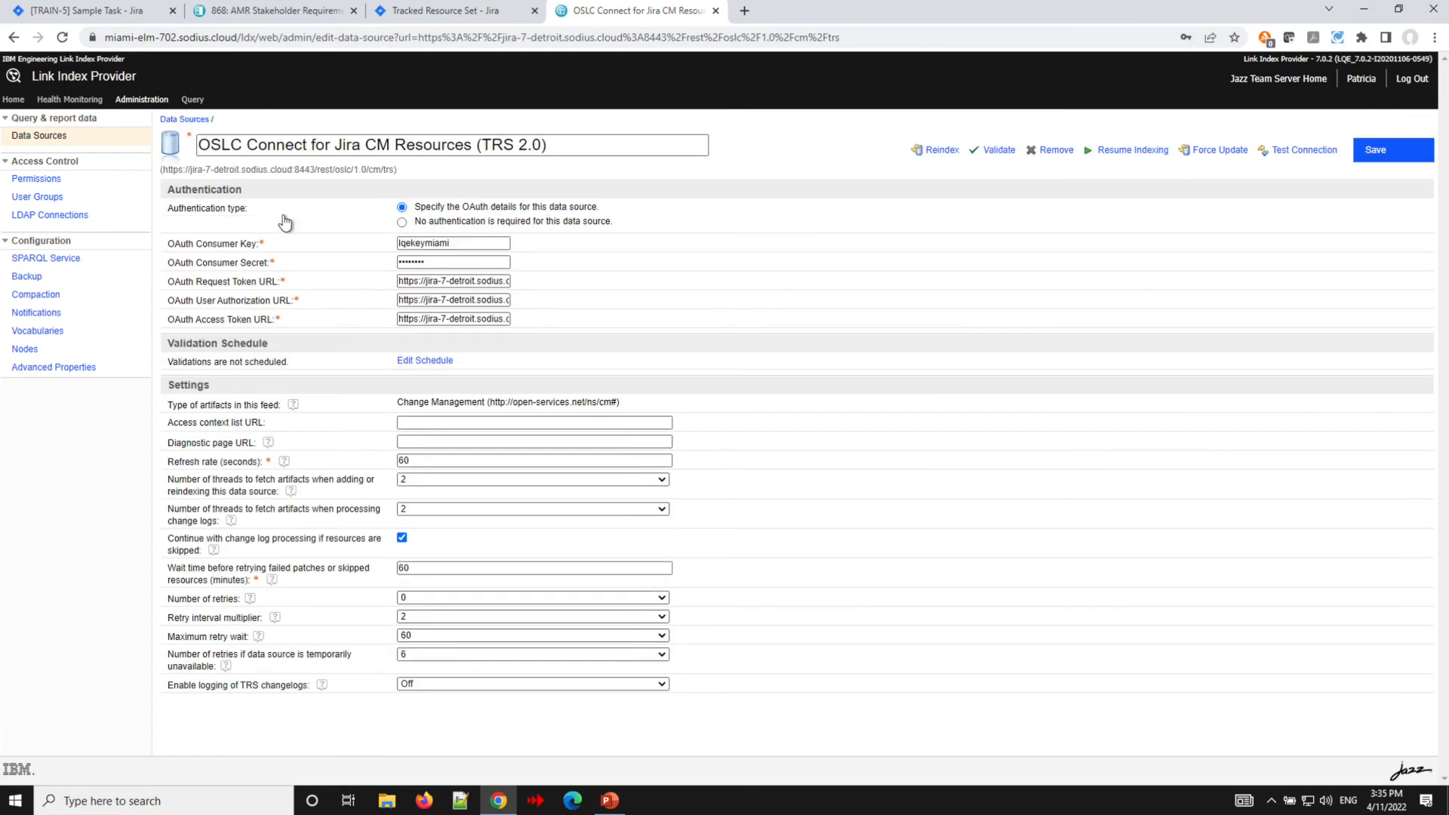
{"action": "left_click", "coordinate": [1131, 153]}
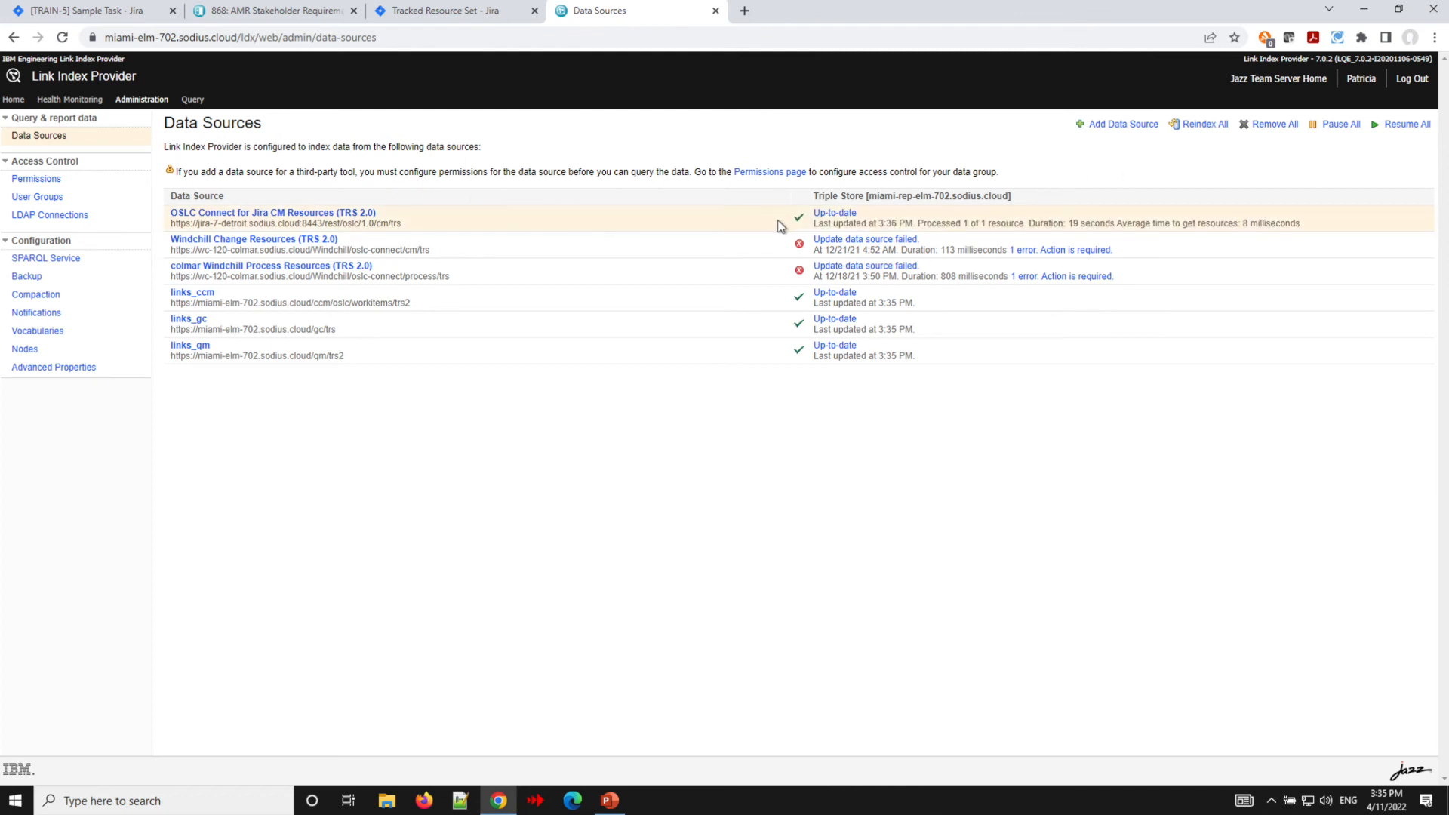
- Refresh the AMR Stakeholder Requirements Specification module to review requirement 1056's Implemented By links
{"action": "left_click", "coordinate": [283, 12]}
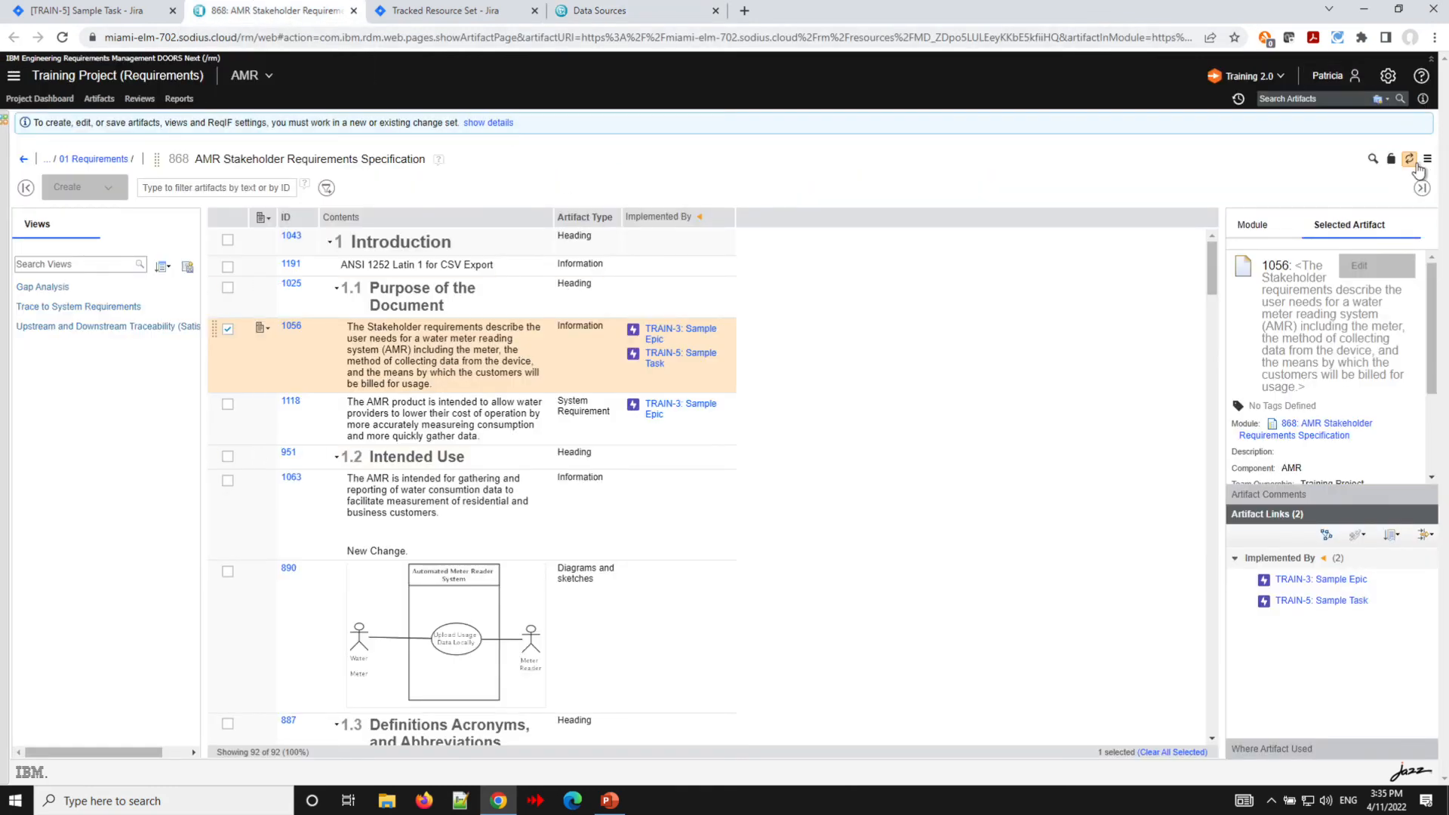
{"action": "left_click", "coordinate": [1409, 160]}
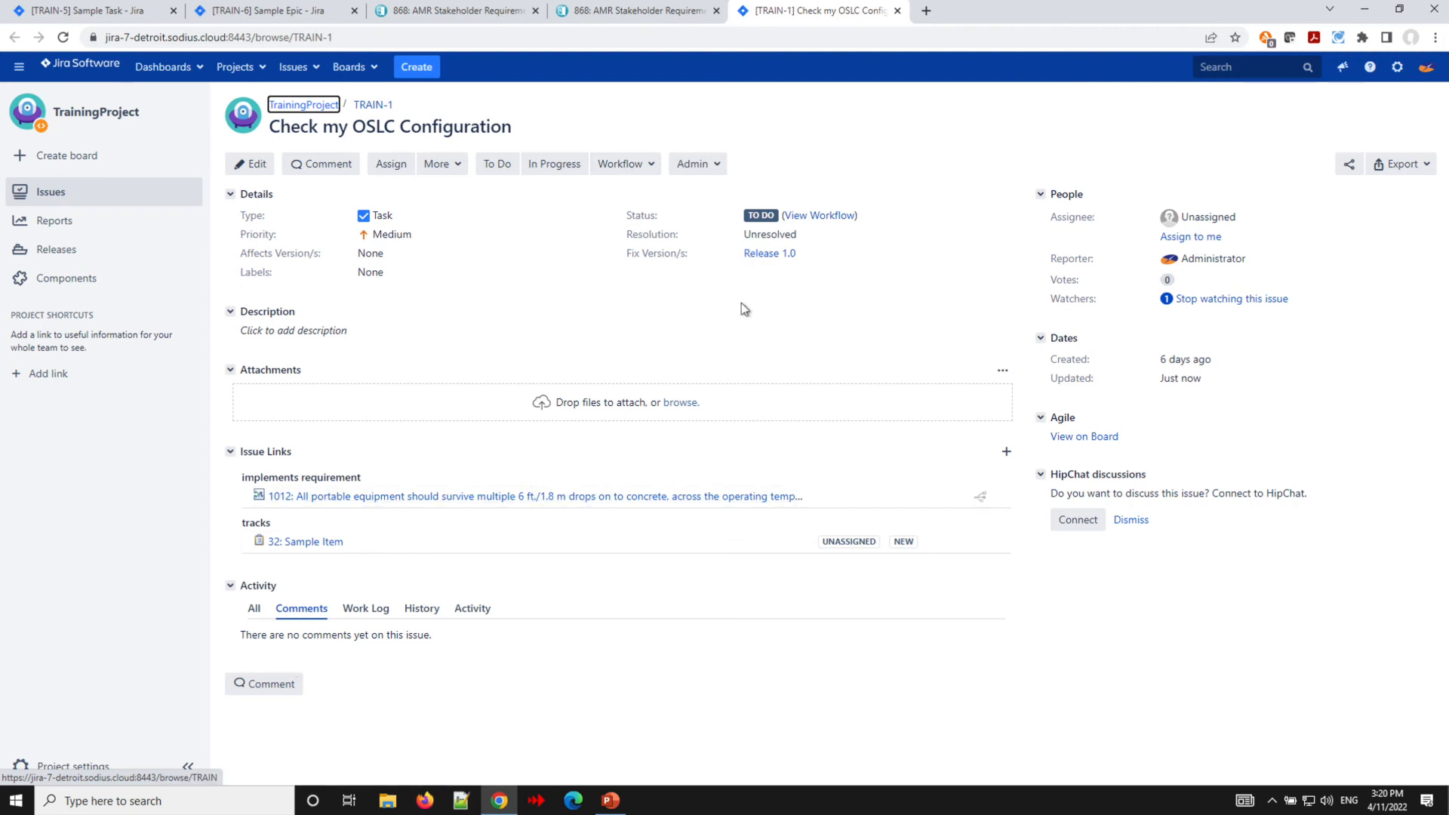
- Add Release 2.0 to the Fix Version/s of Jira issue TRAIN-1
{"action": "left_click", "coordinate": [808, 255]}
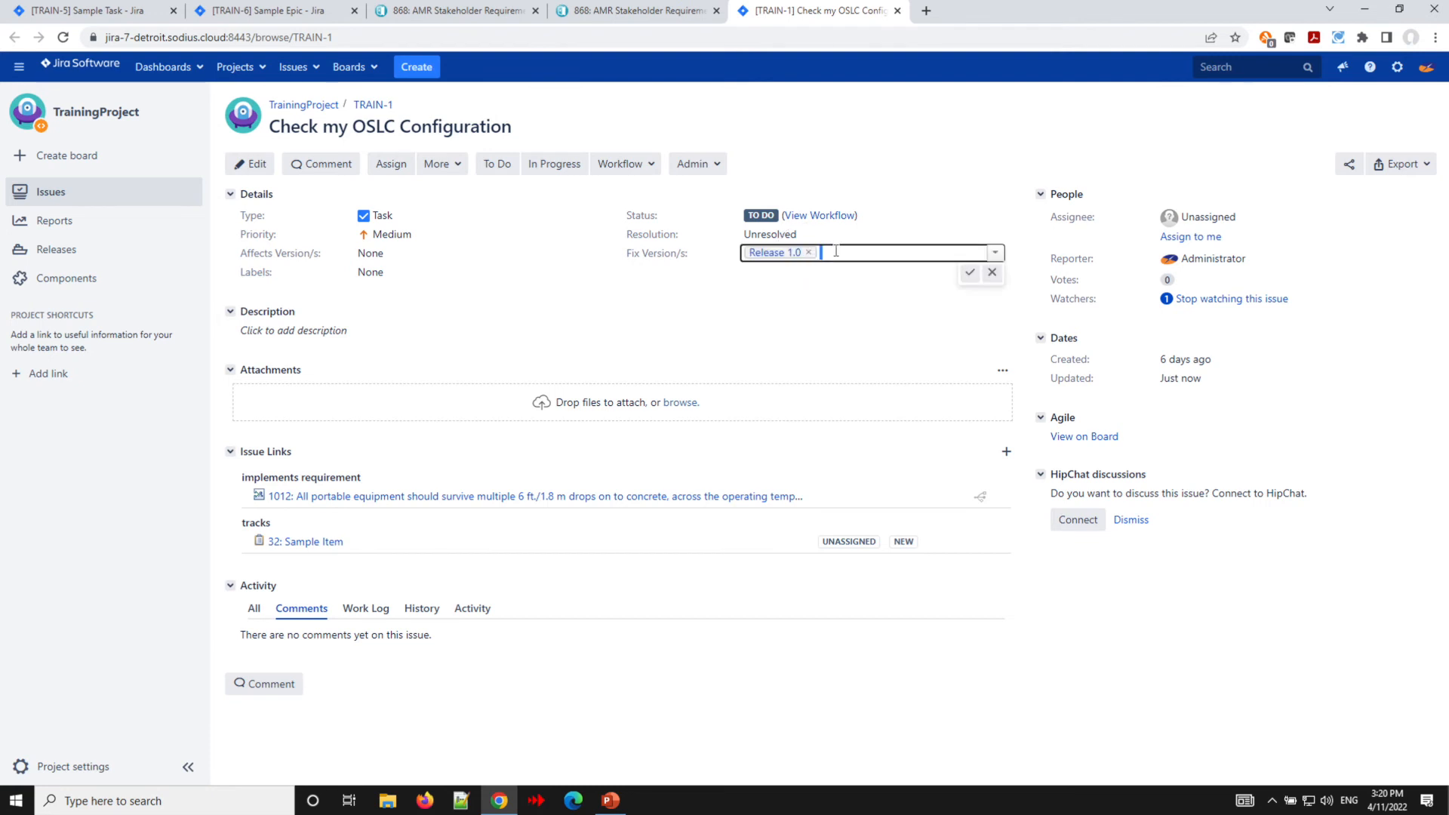
{"action": "left_click", "coordinate": [995, 253]}
{"action": "left_click", "coordinate": [860, 302]}
{"action": "left_click", "coordinate": [970, 273]}
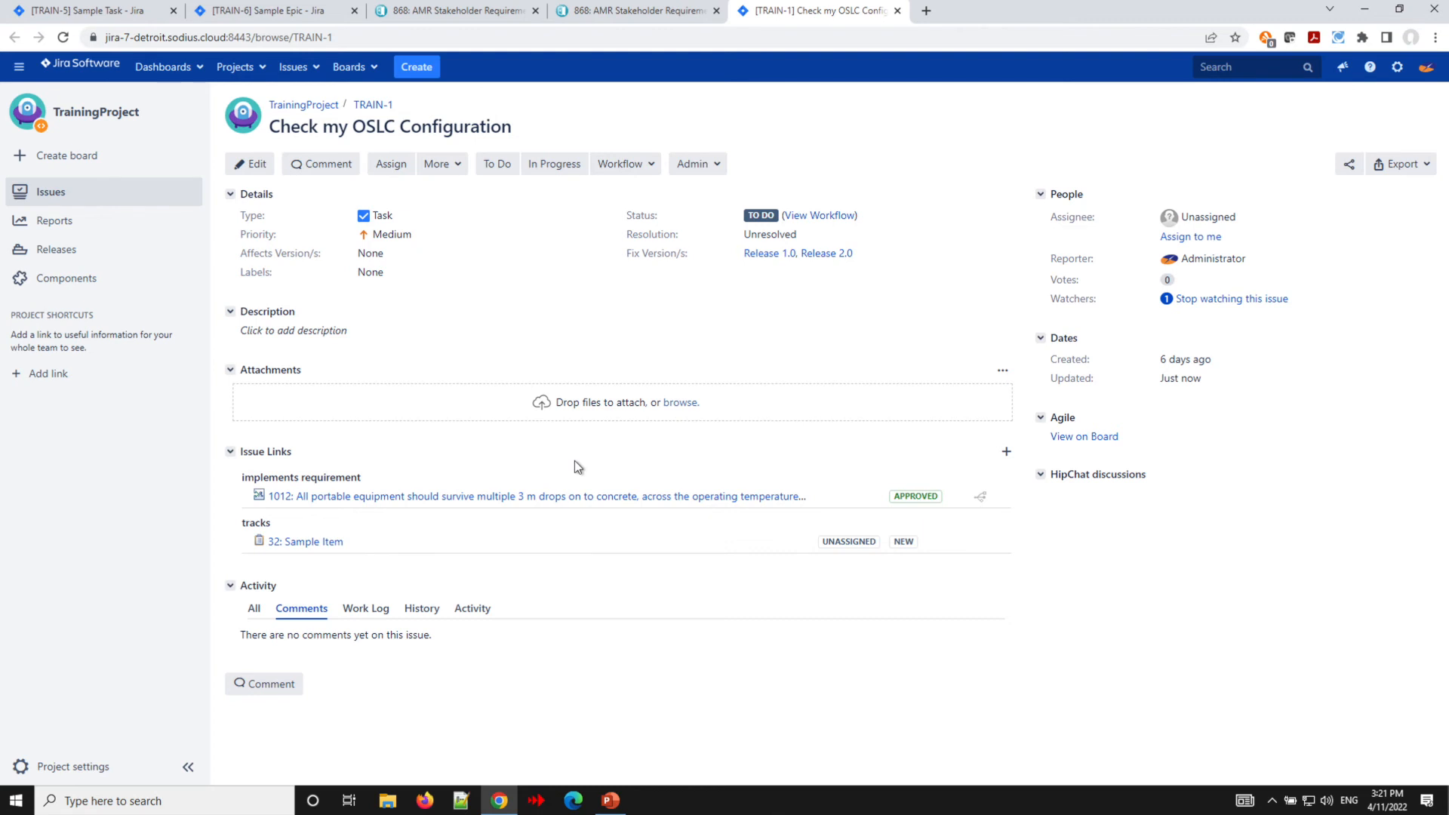
- Open requirement 1012, linked from TRAIN-1, in a new tab
{"action": "mouse_move", "coordinate": [982, 498]}
{"action": "mouse_move", "coordinate": [468, 502]}
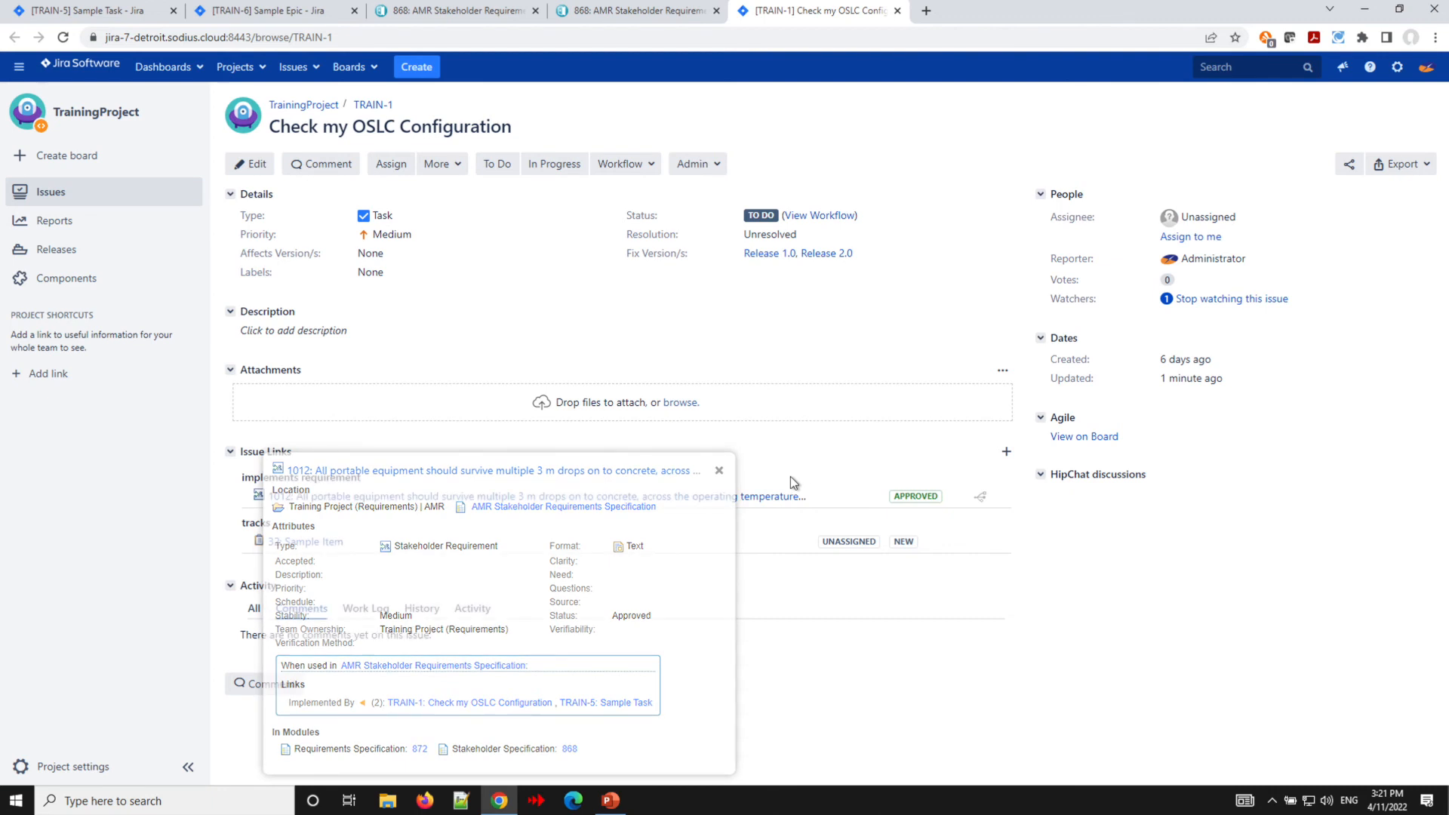
{"action": "right_click", "coordinate": [782, 499]}
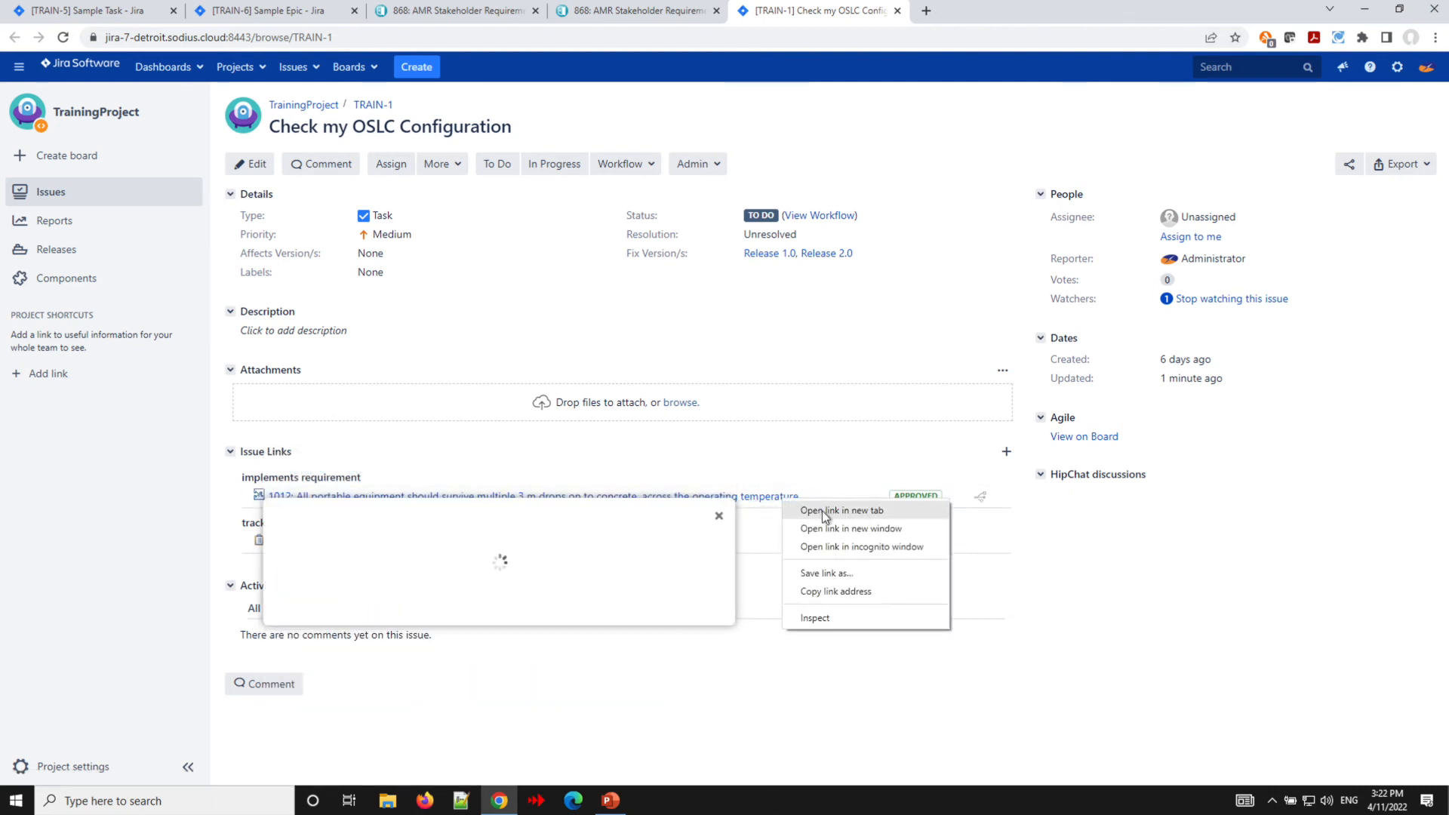
{"action": "left_click", "coordinate": [822, 511]}
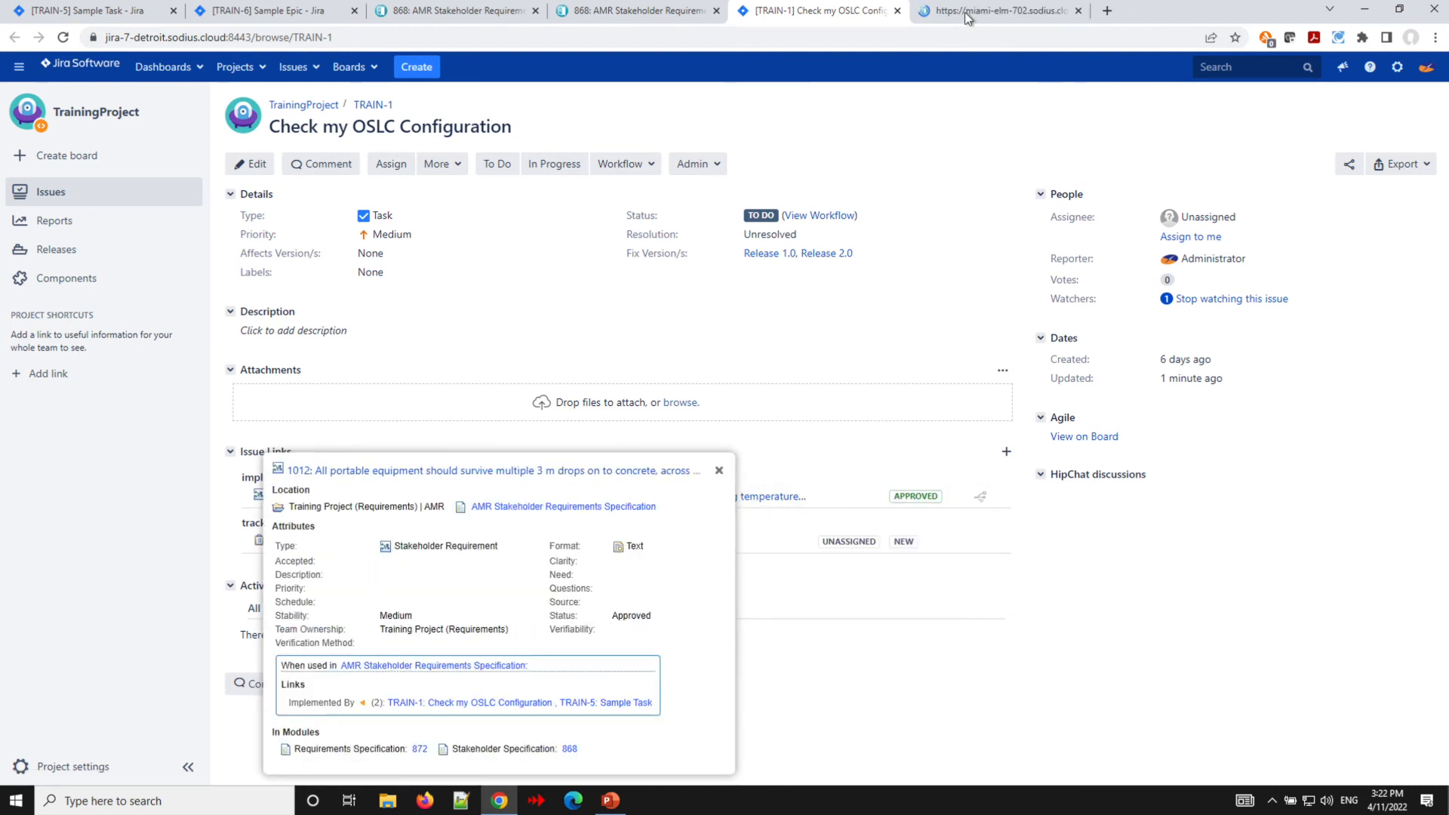
{"action": "left_click", "coordinate": [984, 14]}
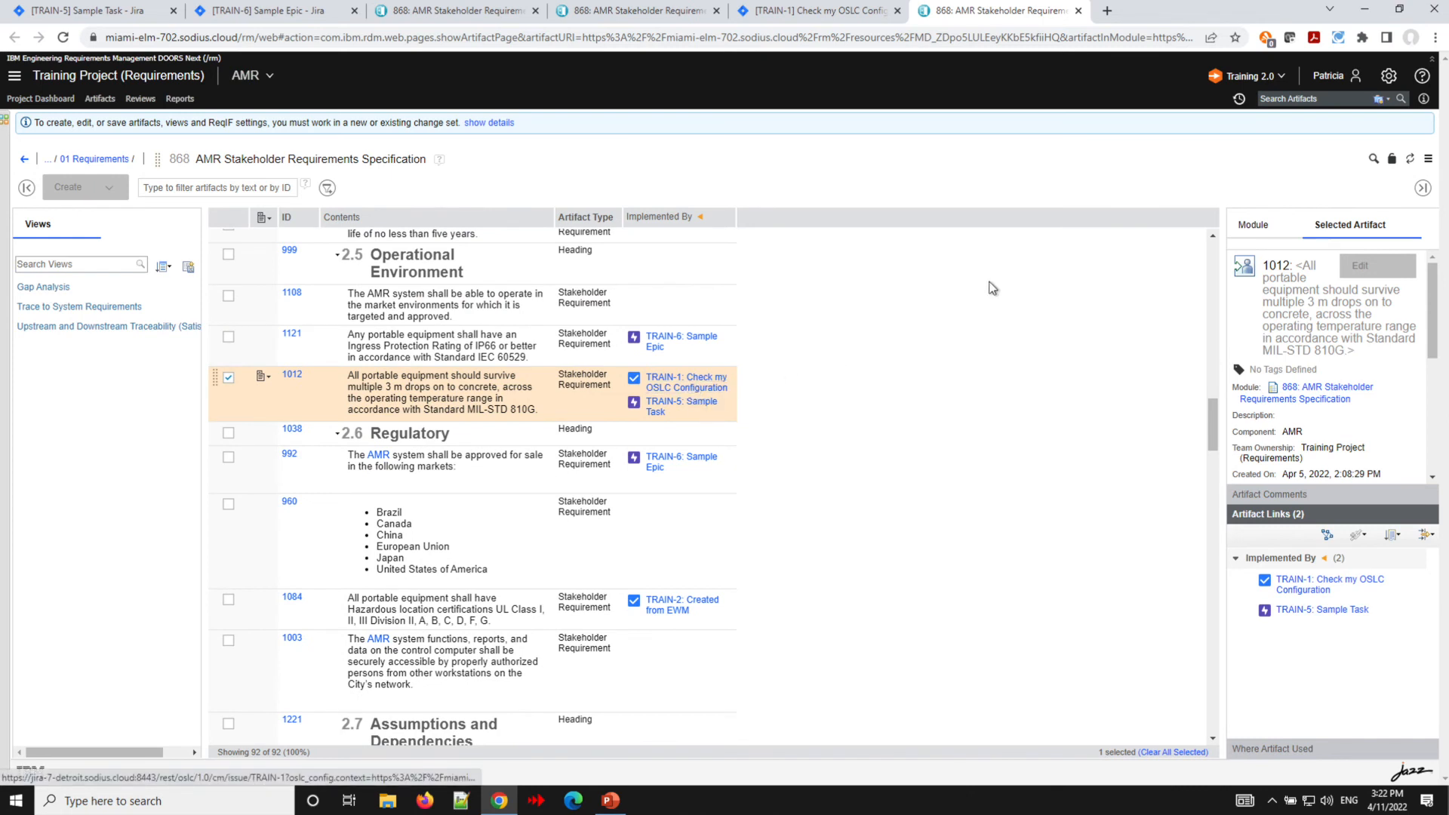
- Switch the requirements configuration context to the Training 1.0 global configuration
{"action": "left_click", "coordinate": [1285, 78]}
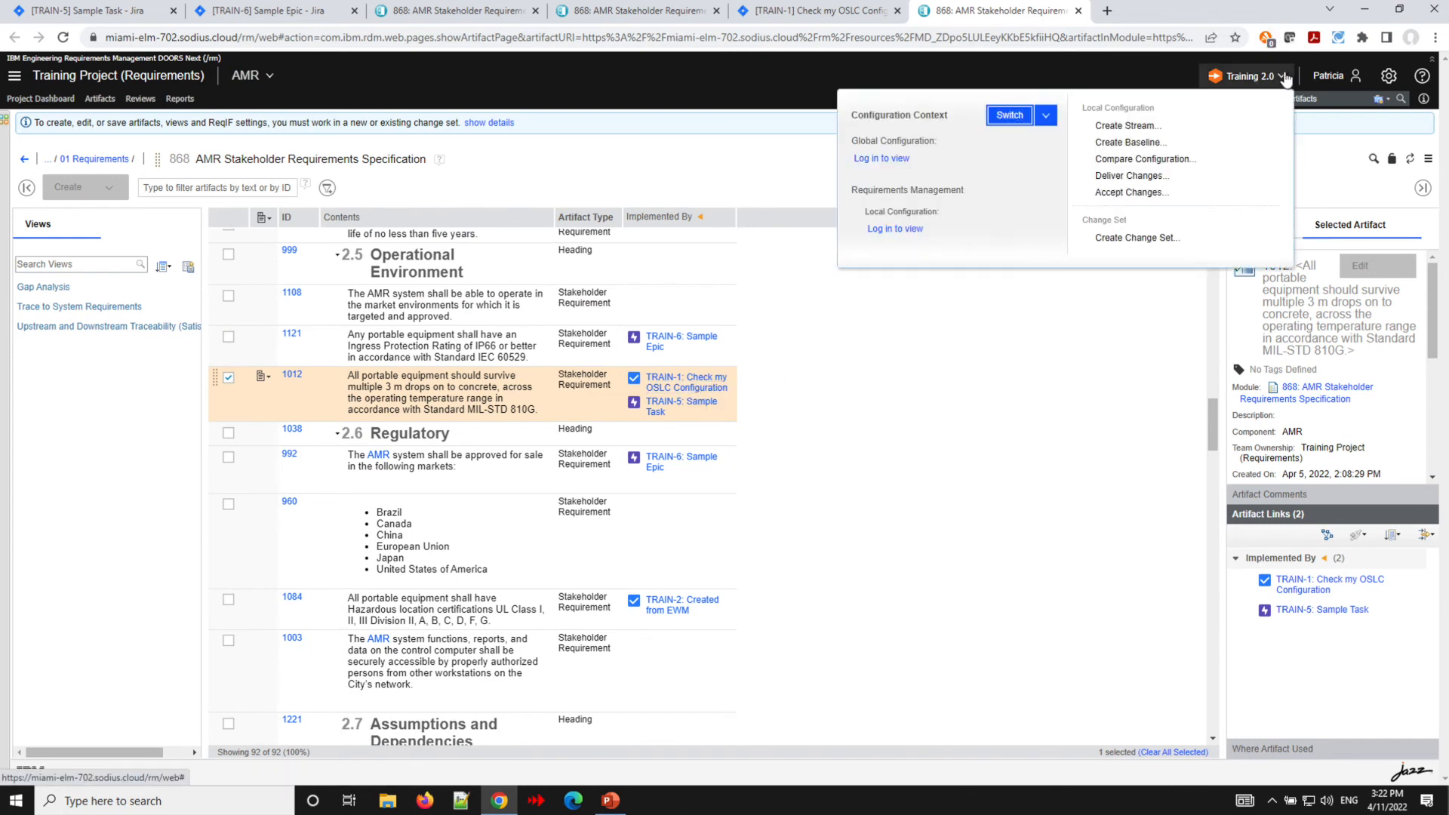
{"action": "left_click", "coordinate": [1046, 115]}
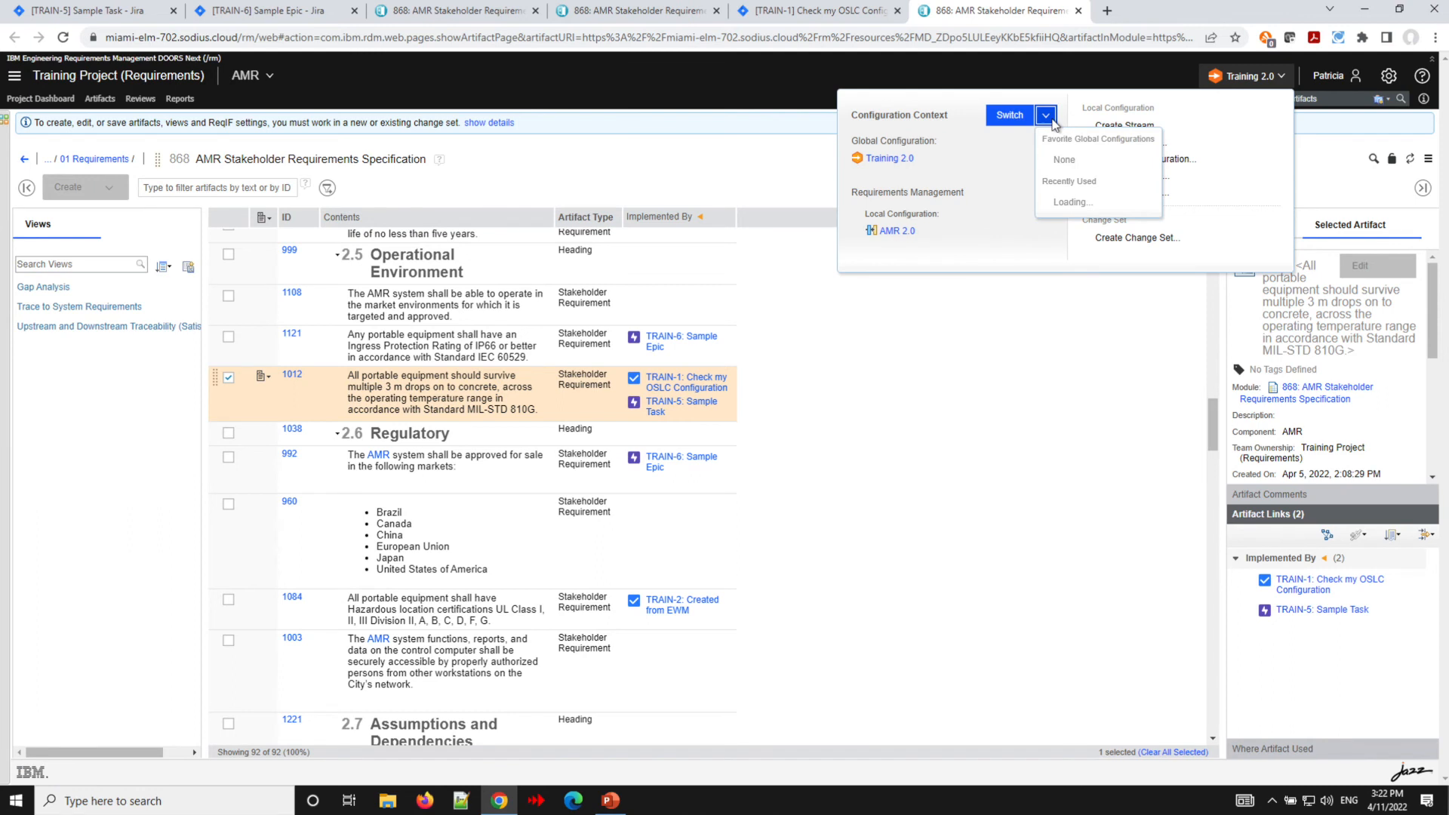
{"action": "left_click", "coordinate": [1090, 215]}
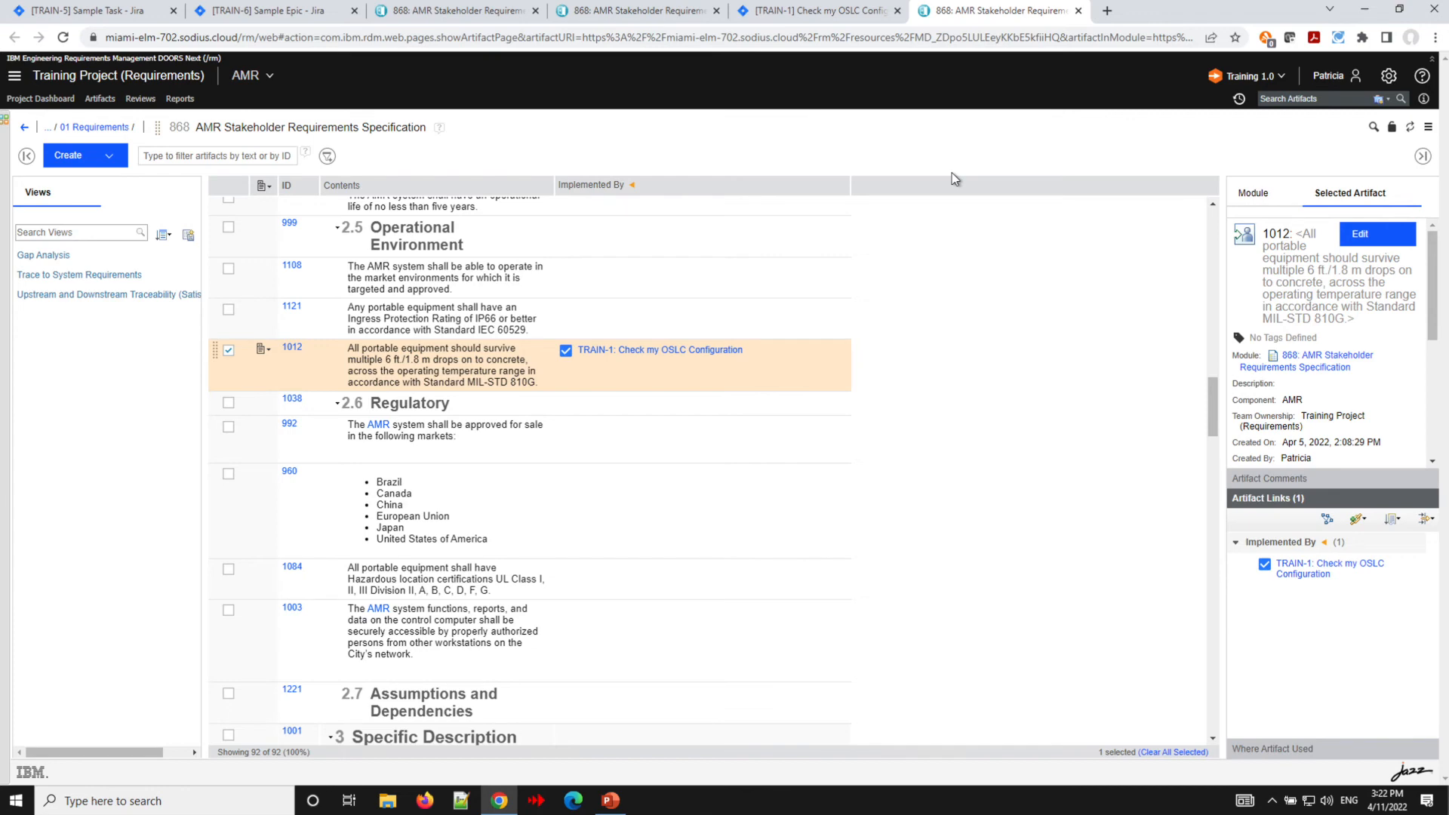
- Compare TRAIN-1's issue links in Jira with requirement 1012's Implemented By links in Training 1.0
{"action": "left_click", "coordinate": [821, 12]}
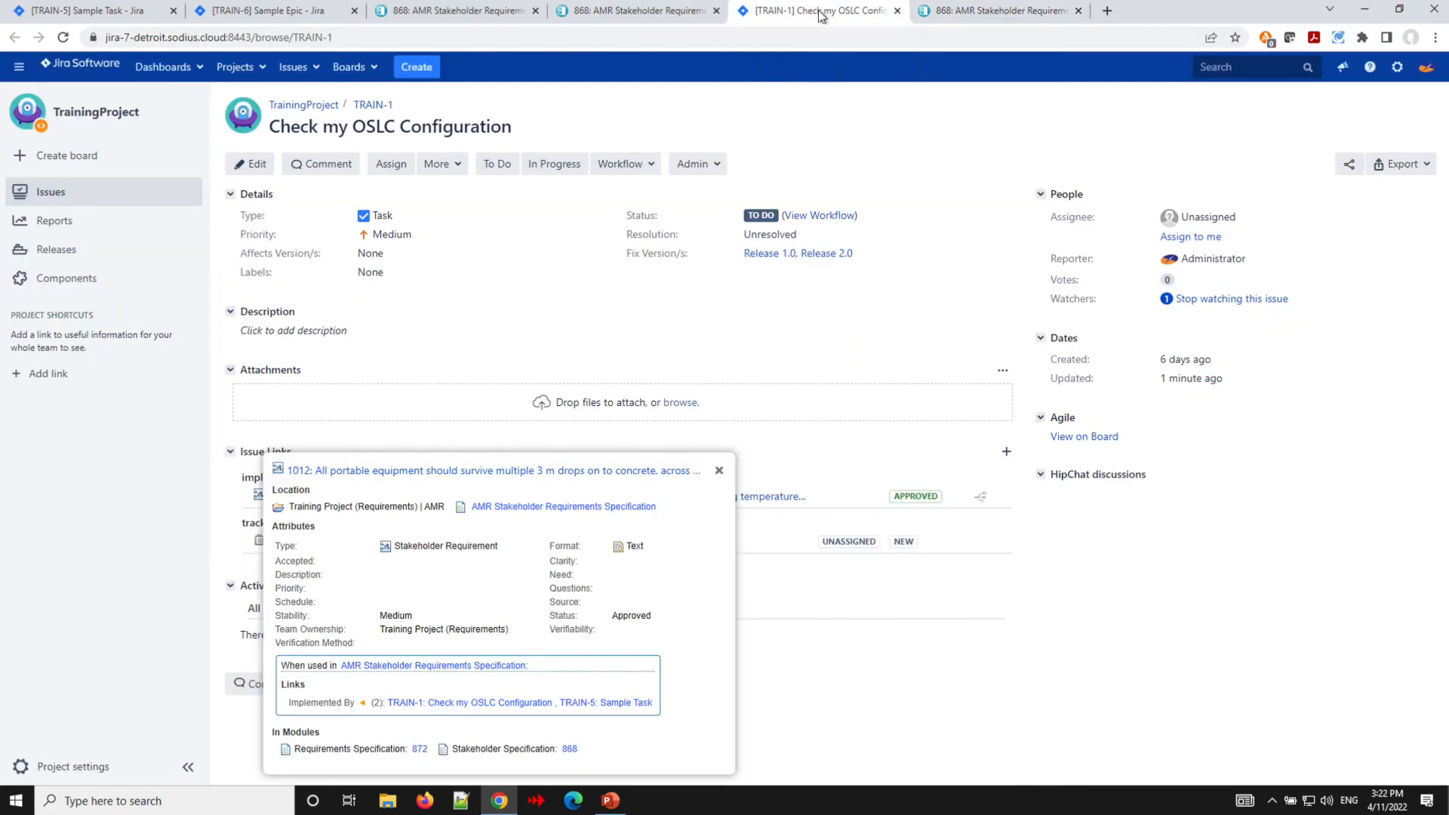
{"action": "left_click", "coordinate": [1175, 671]}
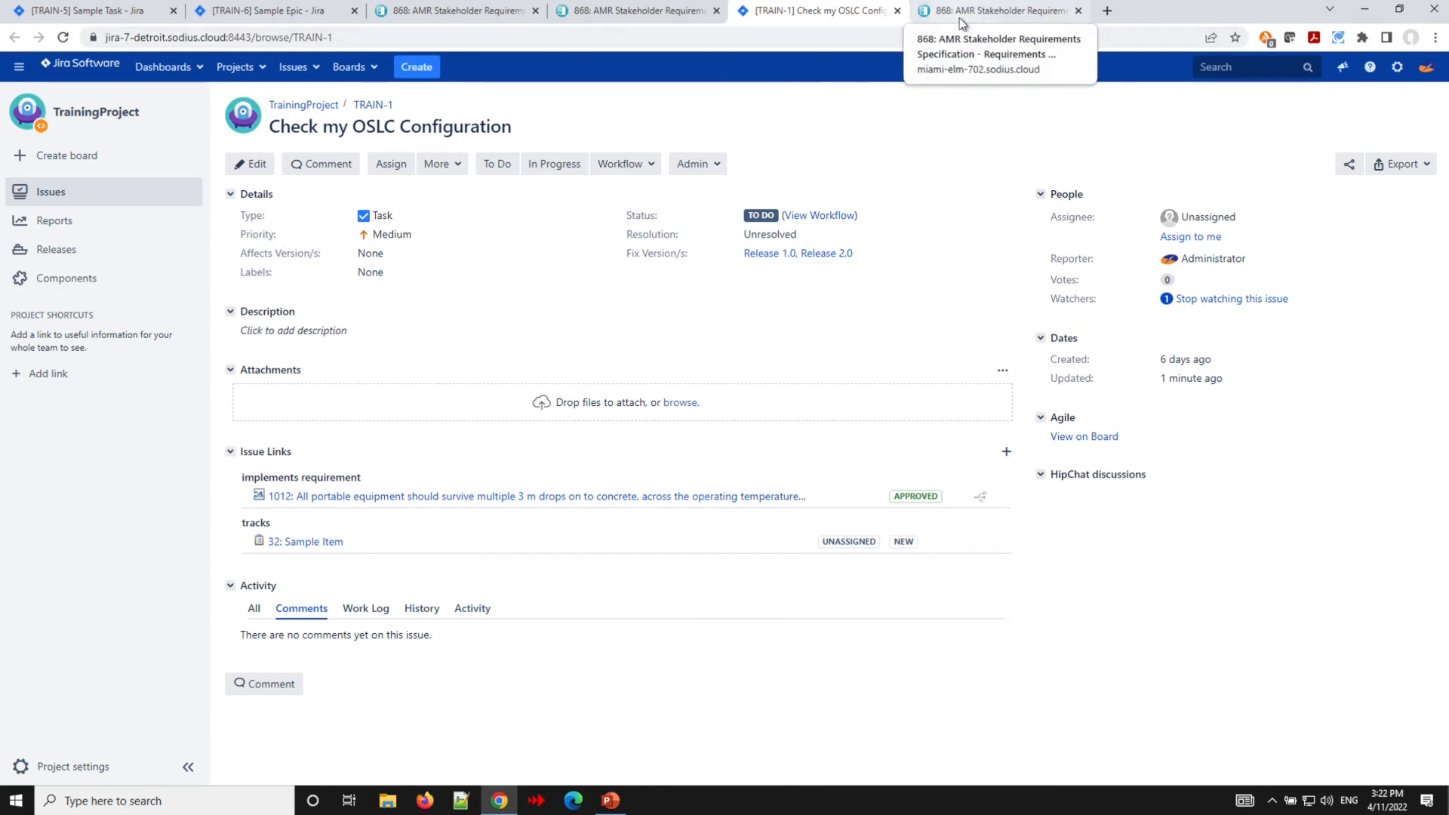
{"action": "left_click", "coordinate": [1000, 12]}
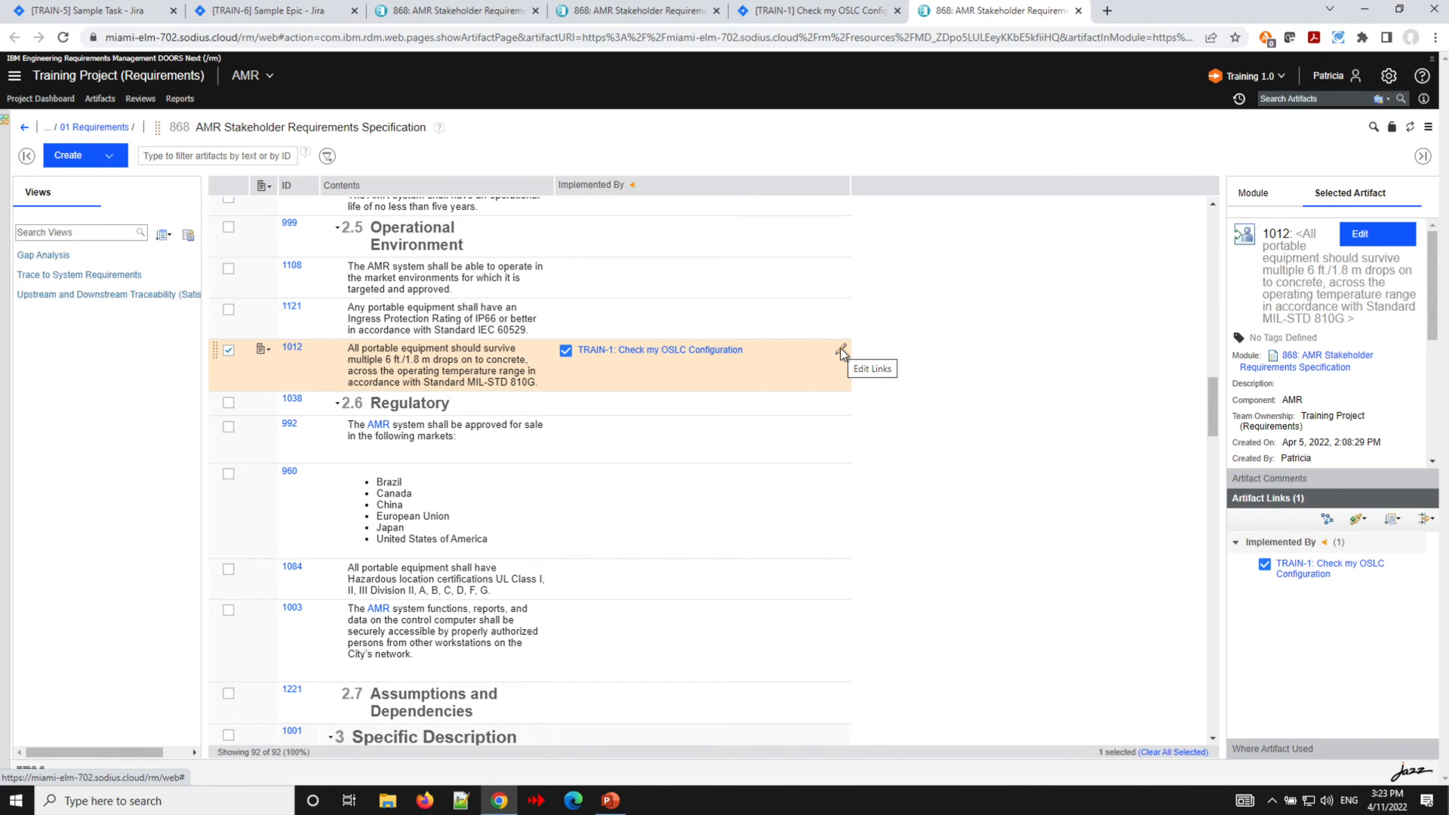
{"action": "left_click", "coordinate": [813, 16]}
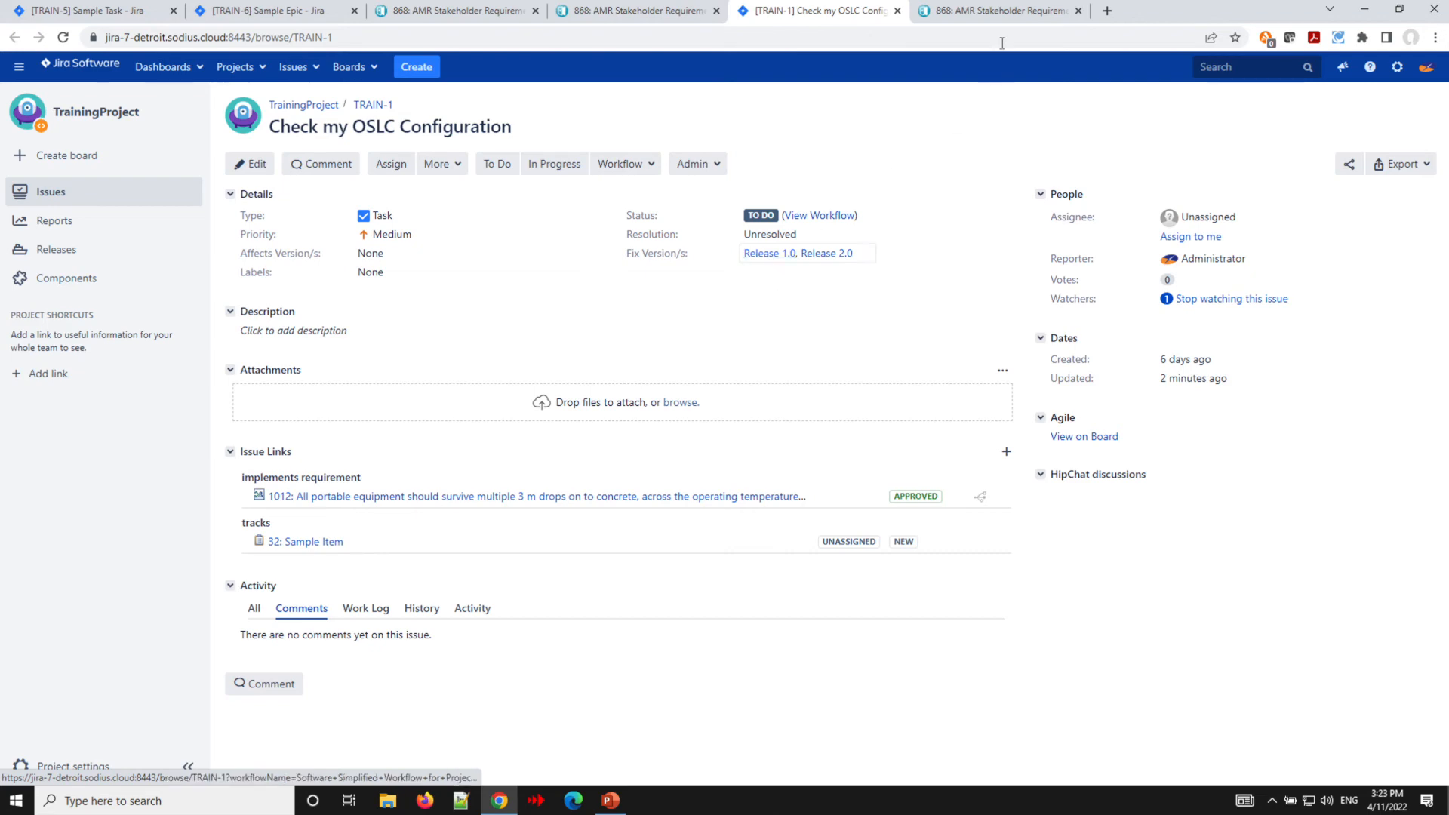
{"action": "left_click", "coordinate": [993, 11]}
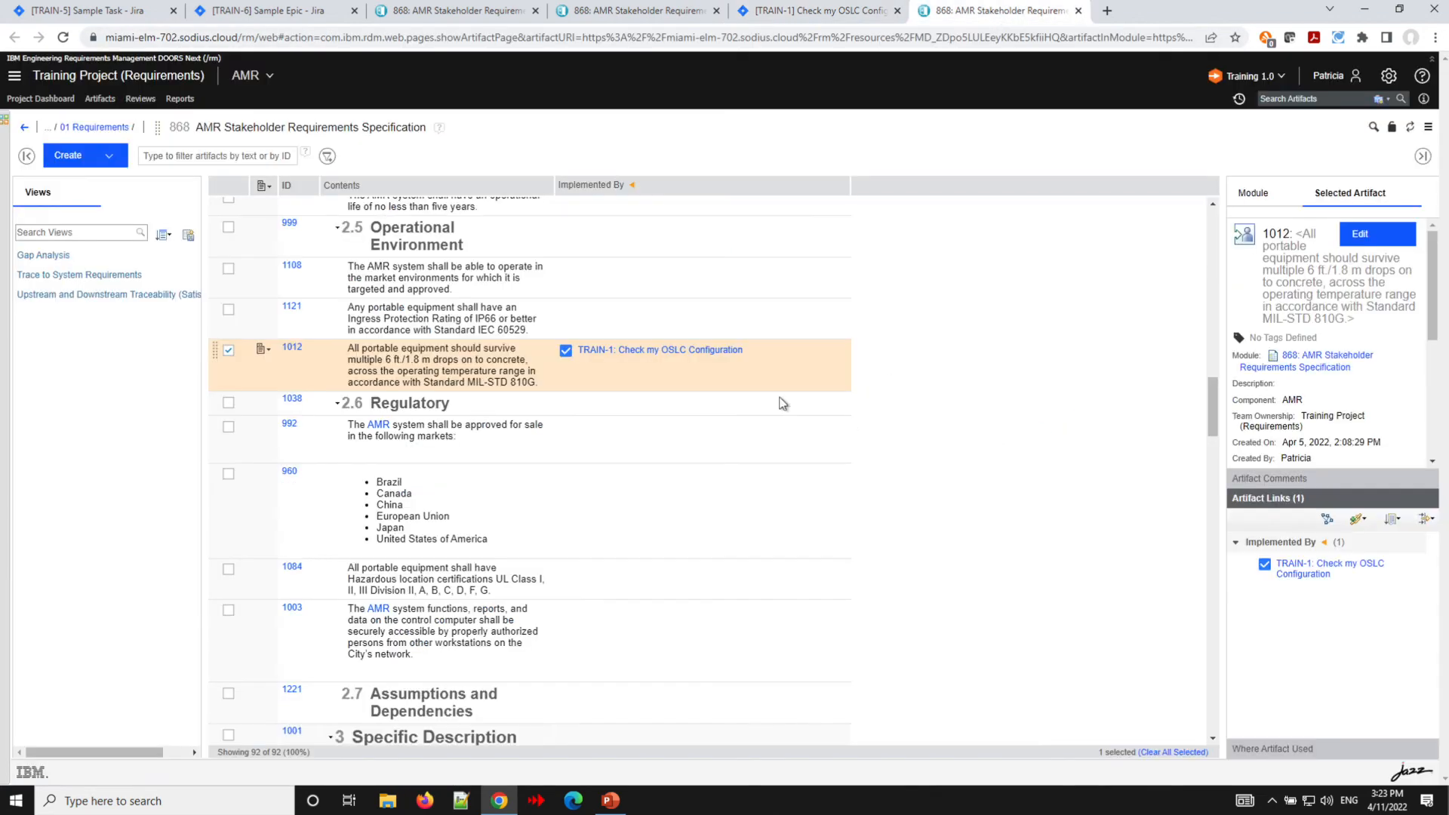
- Remove requirement 1012's Implemented By link to TRAIN-1 in the Training 1.0 configuration
{"action": "left_click", "coordinate": [839, 350]}
{"action": "mouse_move", "coordinate": [869, 403]}
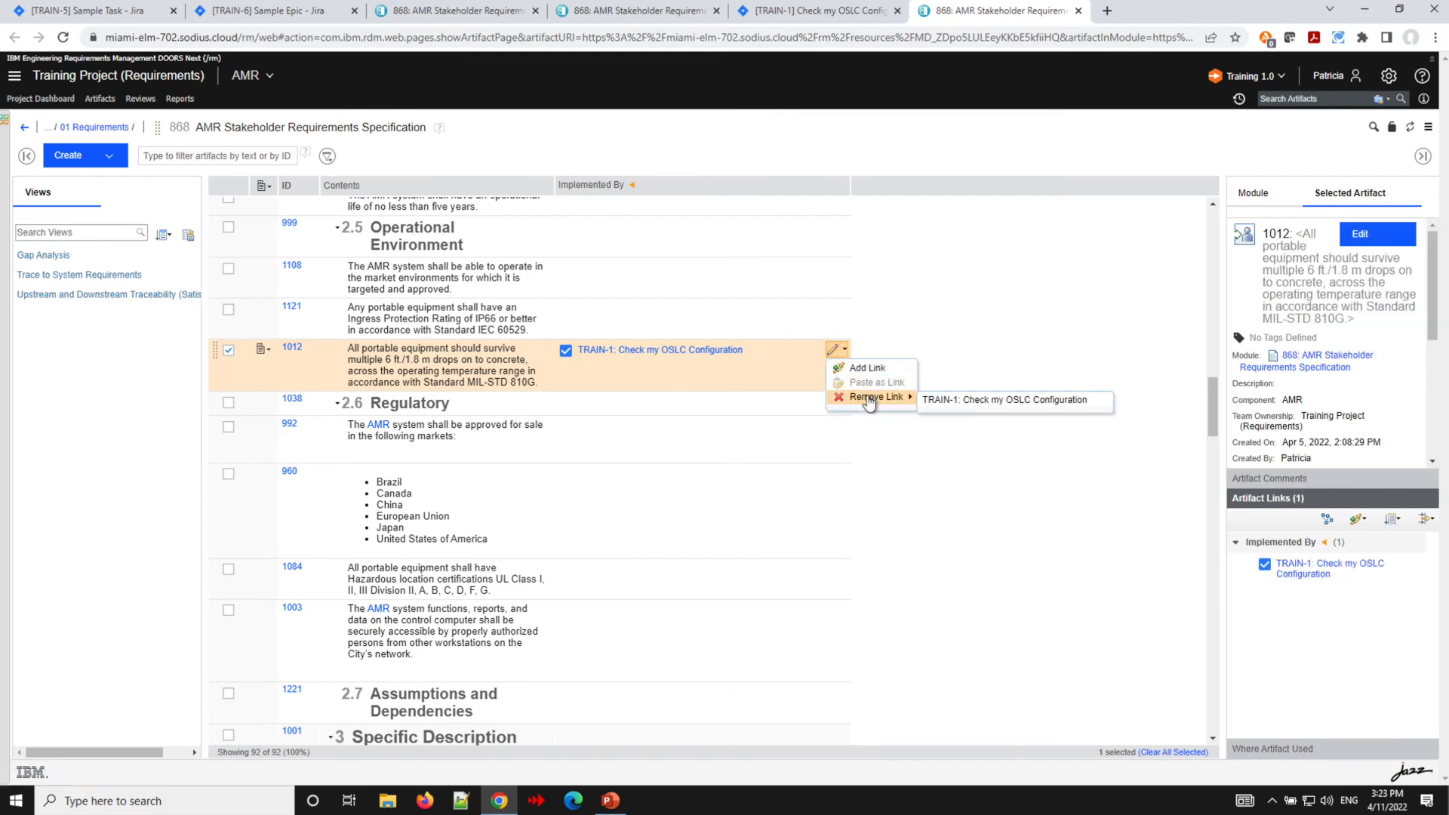
{"action": "left_click", "coordinate": [981, 403]}
{"action": "left_click", "coordinate": [776, 476]}
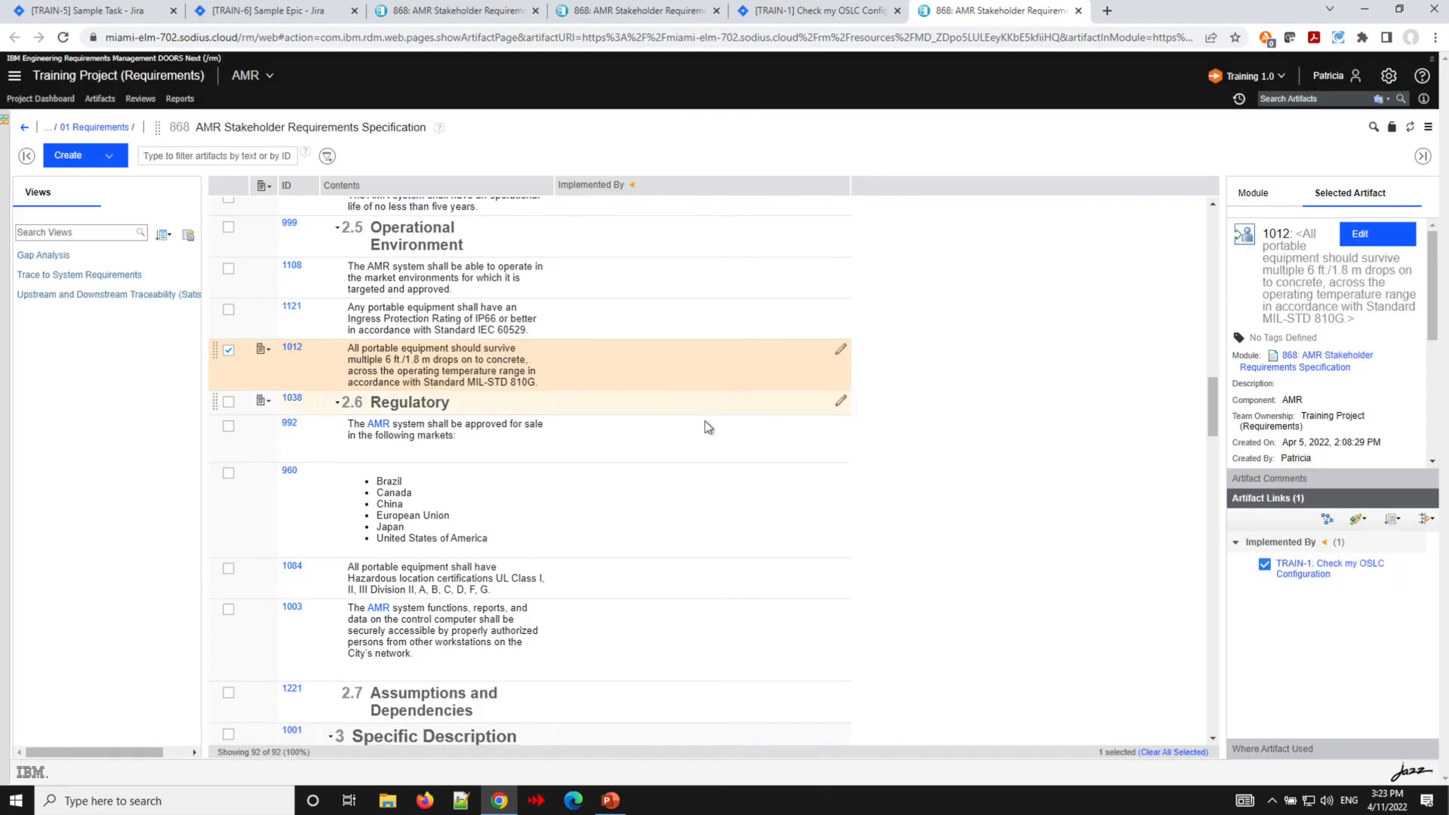
- Refresh Jira issue TRAIN-1 to review its issue links
{"action": "left_click", "coordinate": [833, 17]}
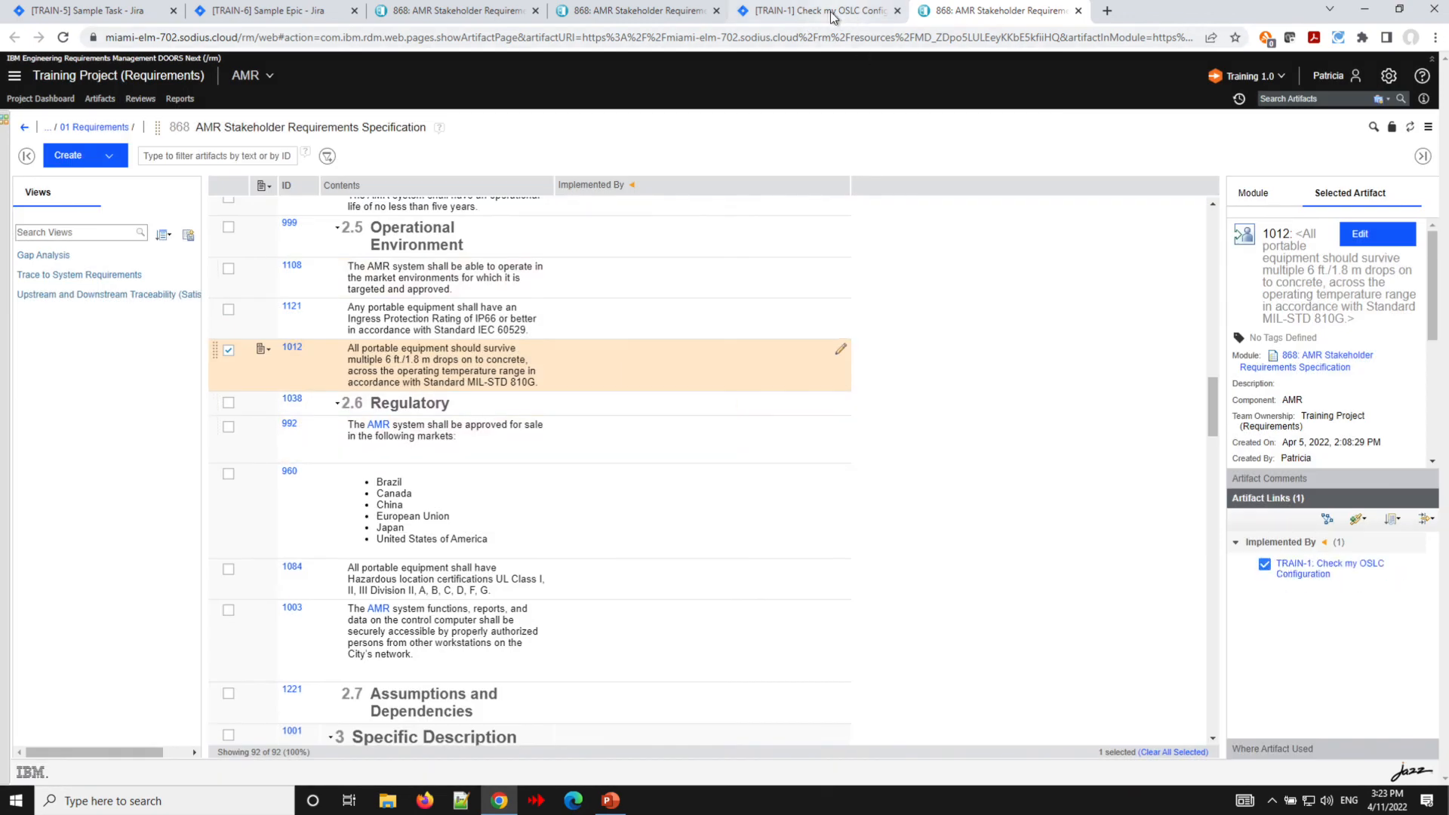
{"action": "left_click", "coordinate": [63, 37]}
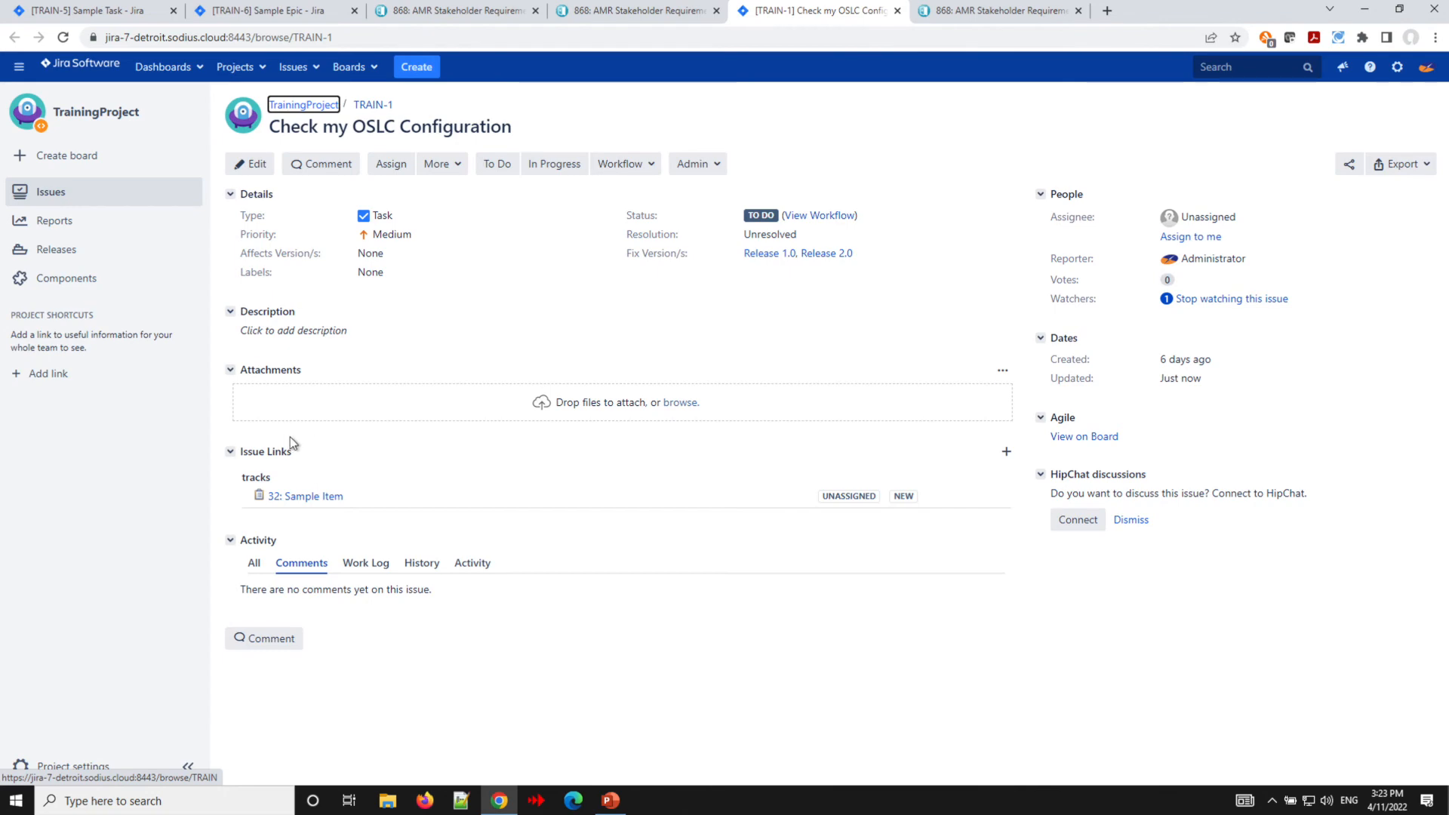
- Switch the requirements configuration context back to the Training 2.0 global configuration
{"action": "left_click", "coordinate": [977, 12]}
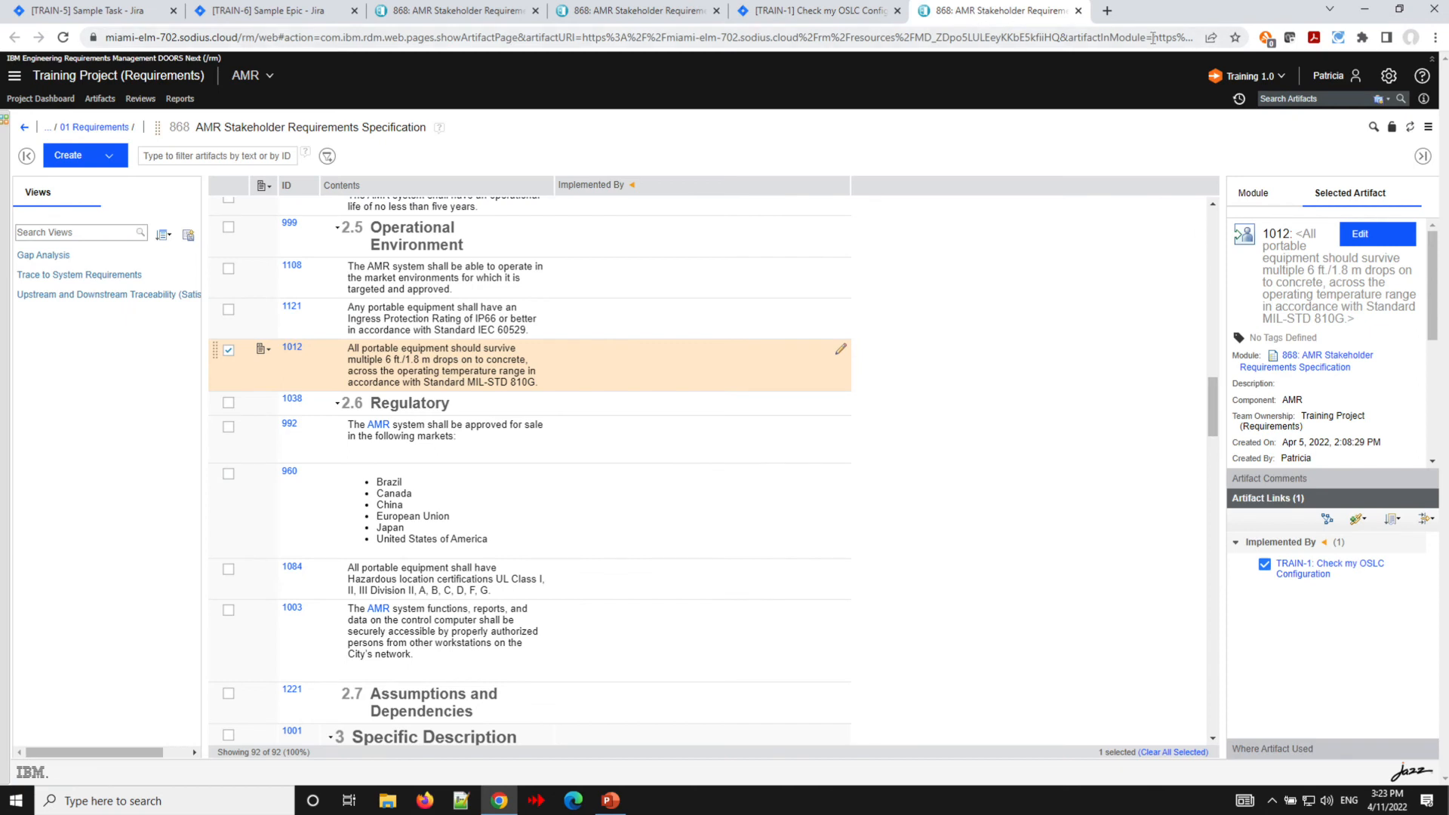
{"action": "left_click", "coordinate": [1280, 81]}
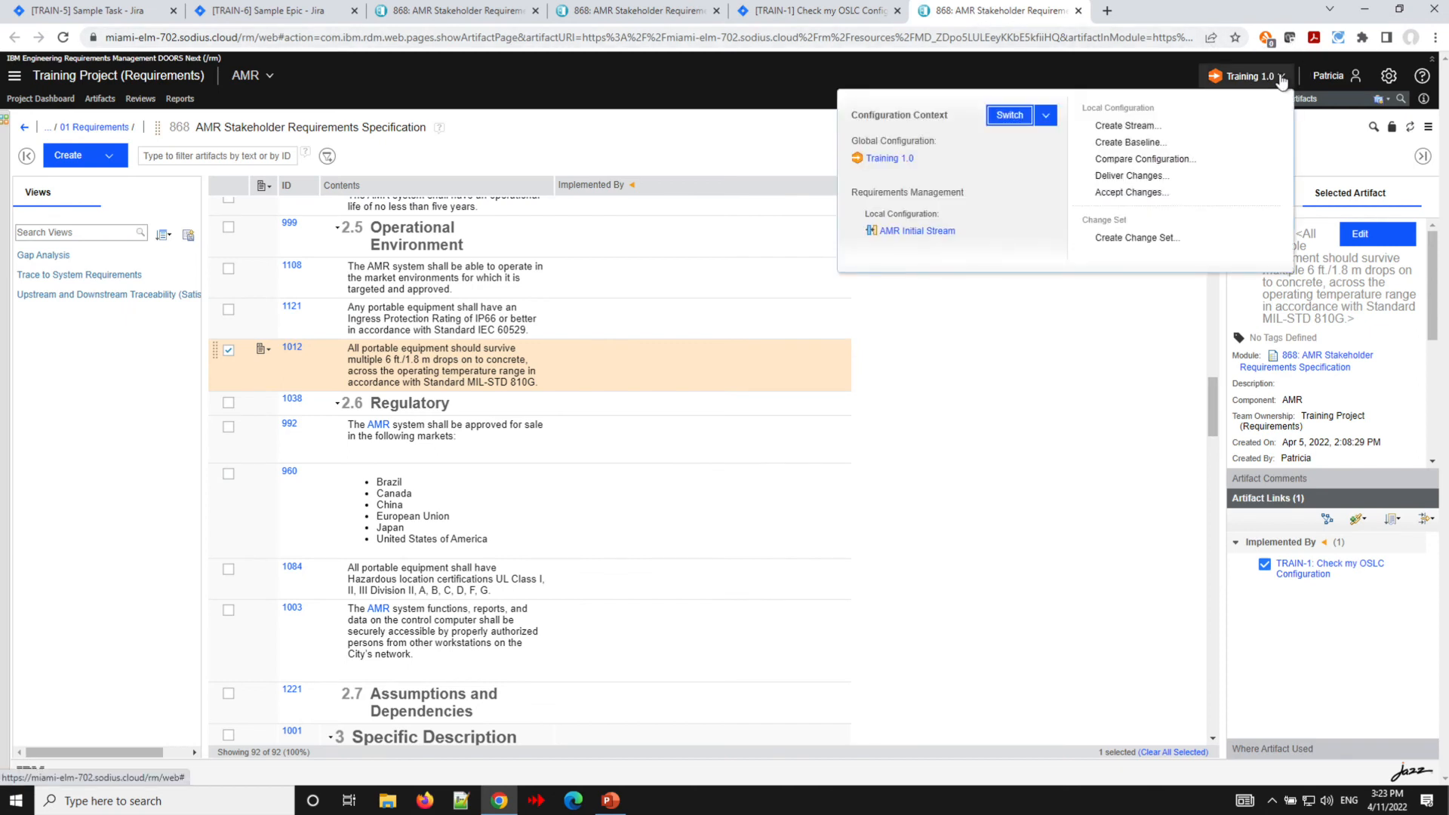
{"action": "left_click", "coordinate": [1047, 119]}
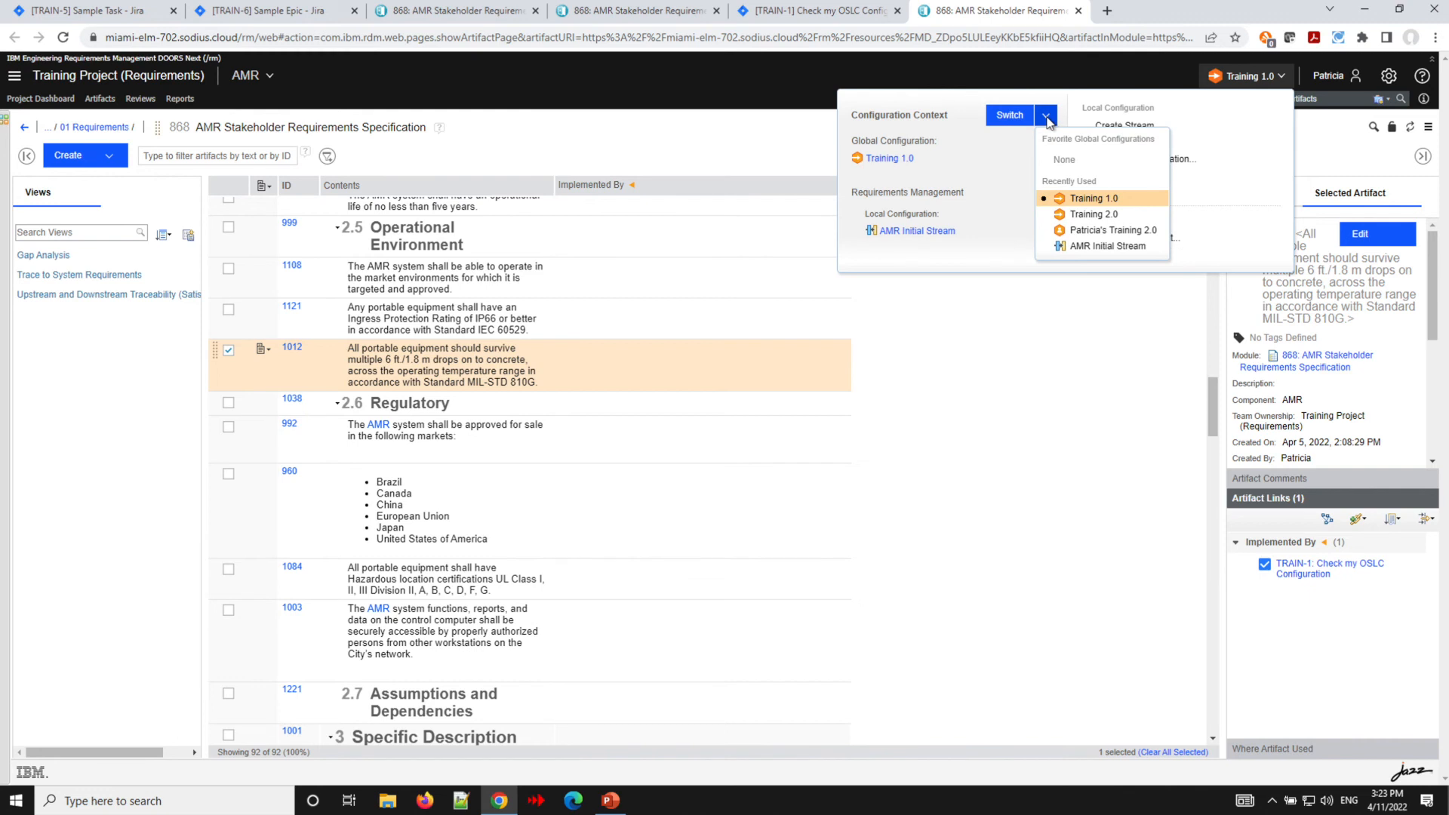
{"action": "left_click", "coordinate": [1091, 214]}
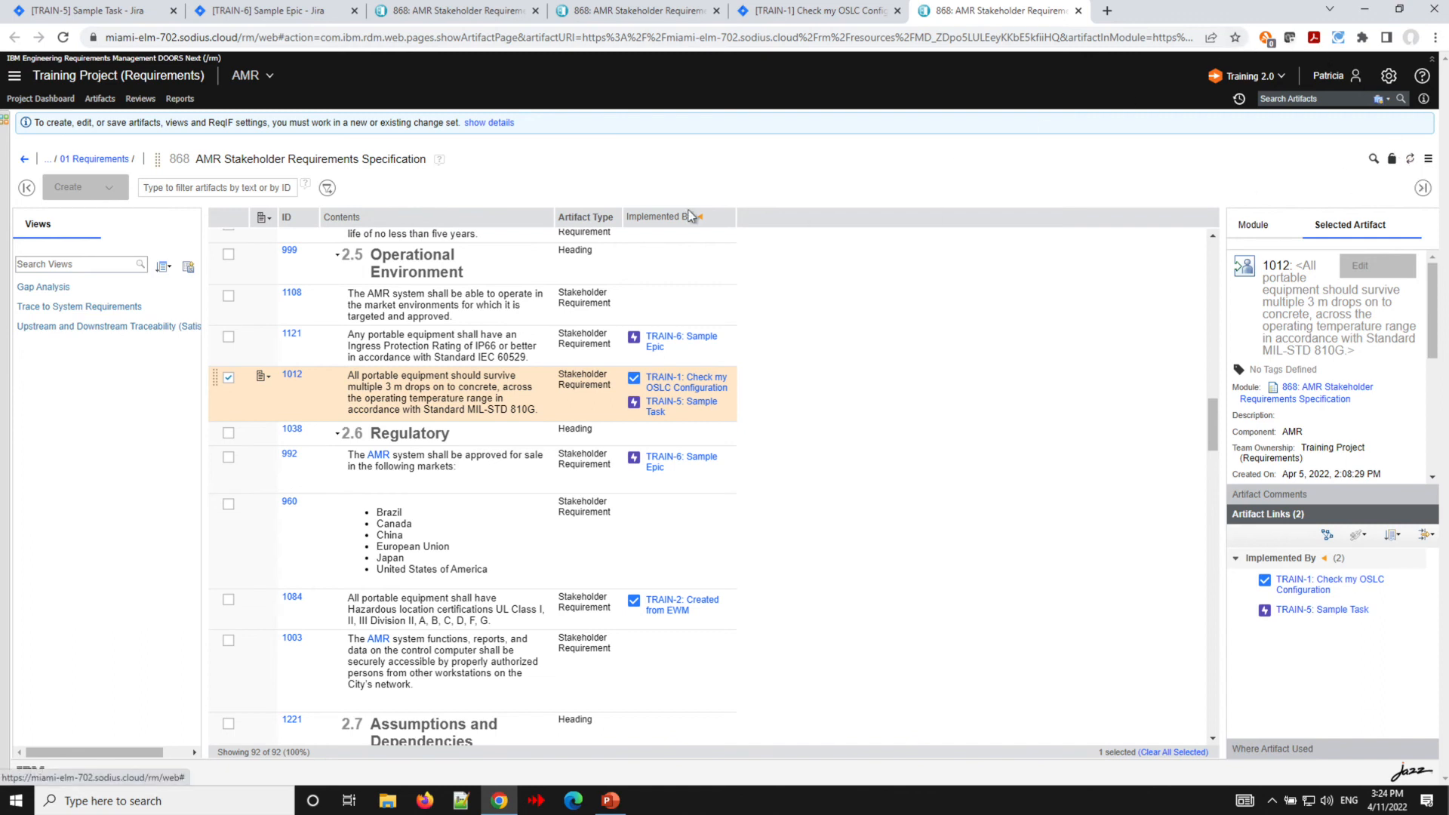
- Reload the requirements module and review the Implemented By links of its requirements
{"action": "left_click", "coordinate": [63, 38]}
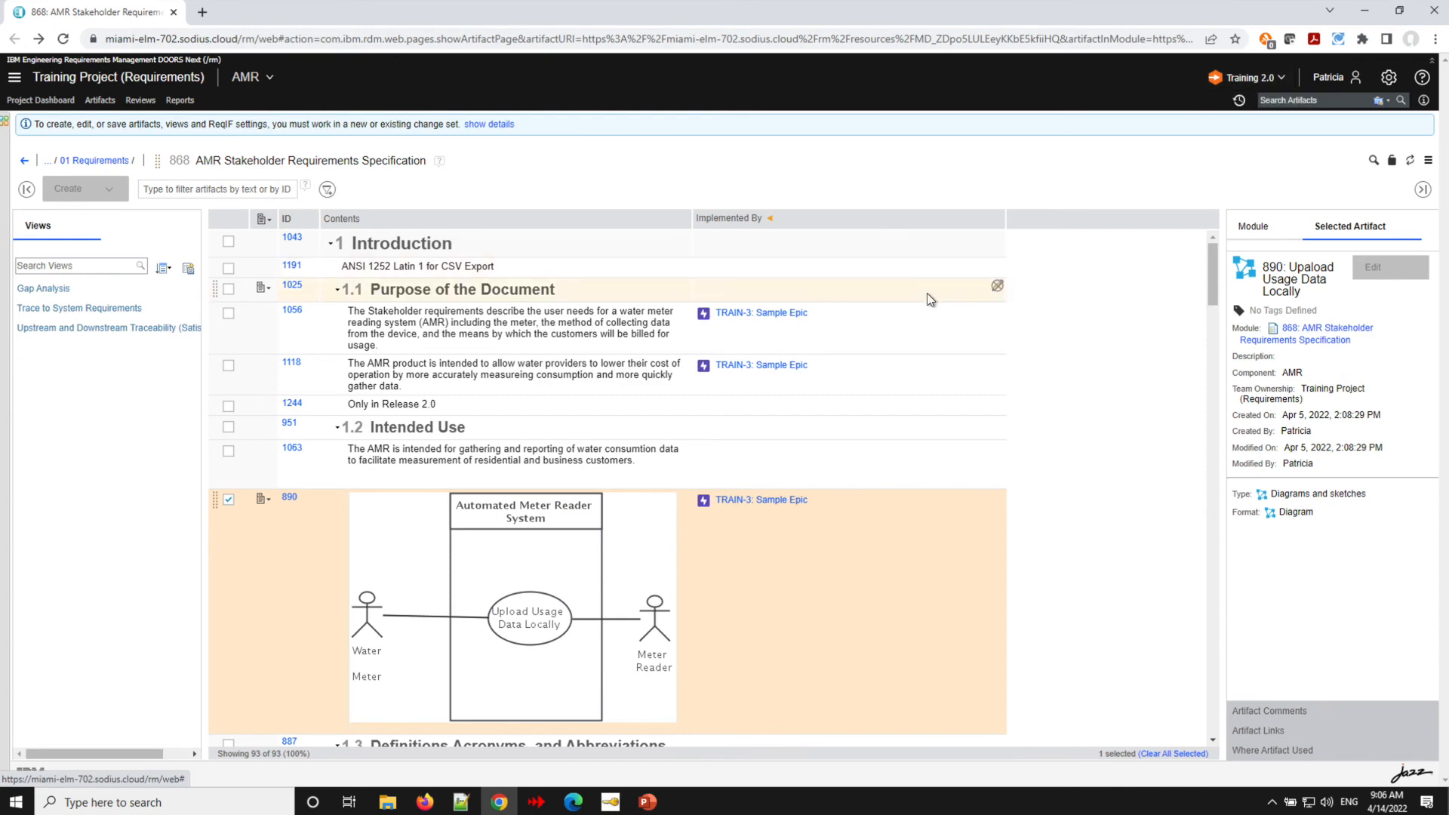
{"action": "scroll", "coordinate": [761, 468], "scroll_direction": "down", "scroll_amount": 6}
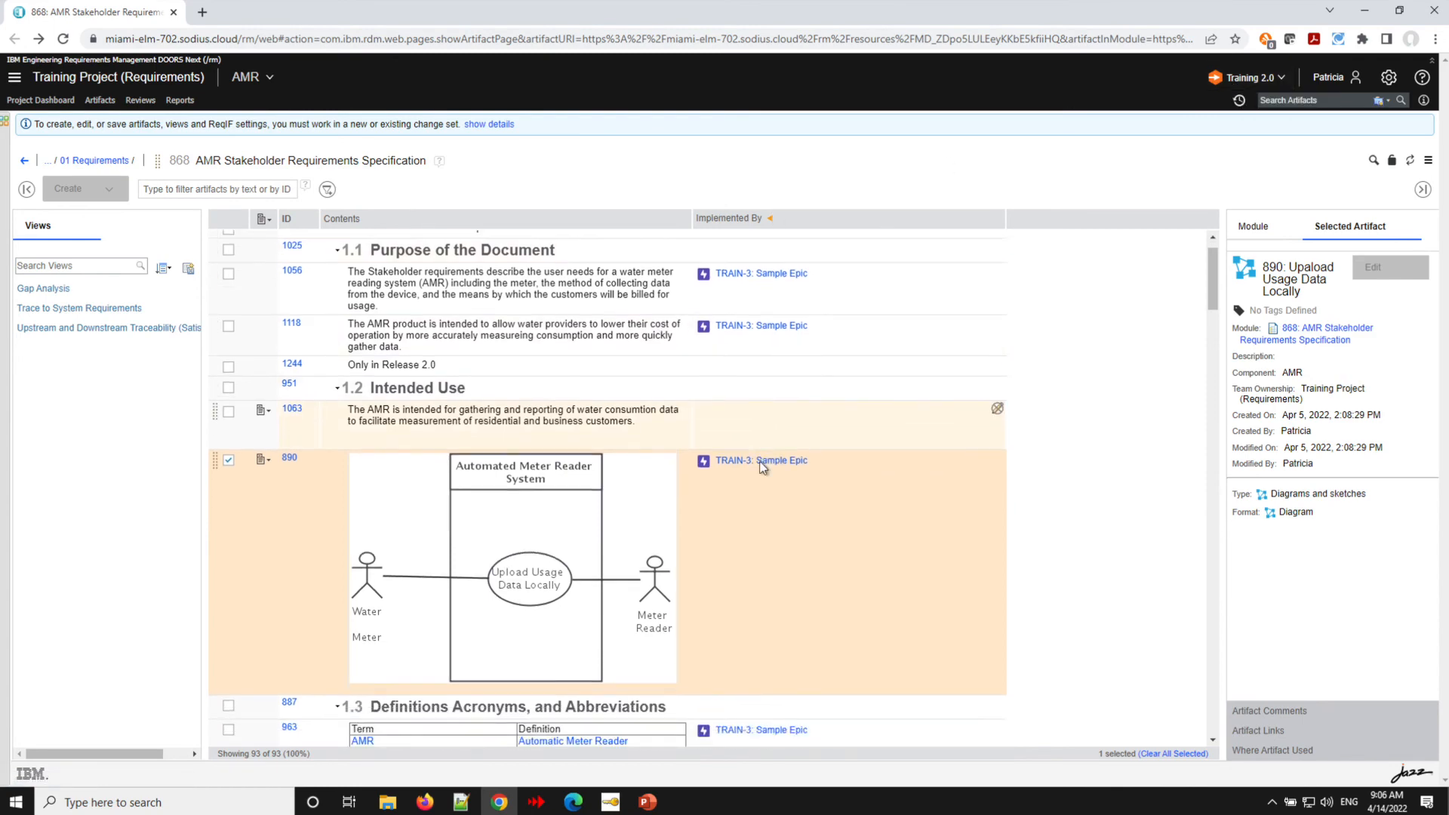
{"action": "scroll", "coordinate": [760, 468], "scroll_direction": "up", "scroll_amount": 5}
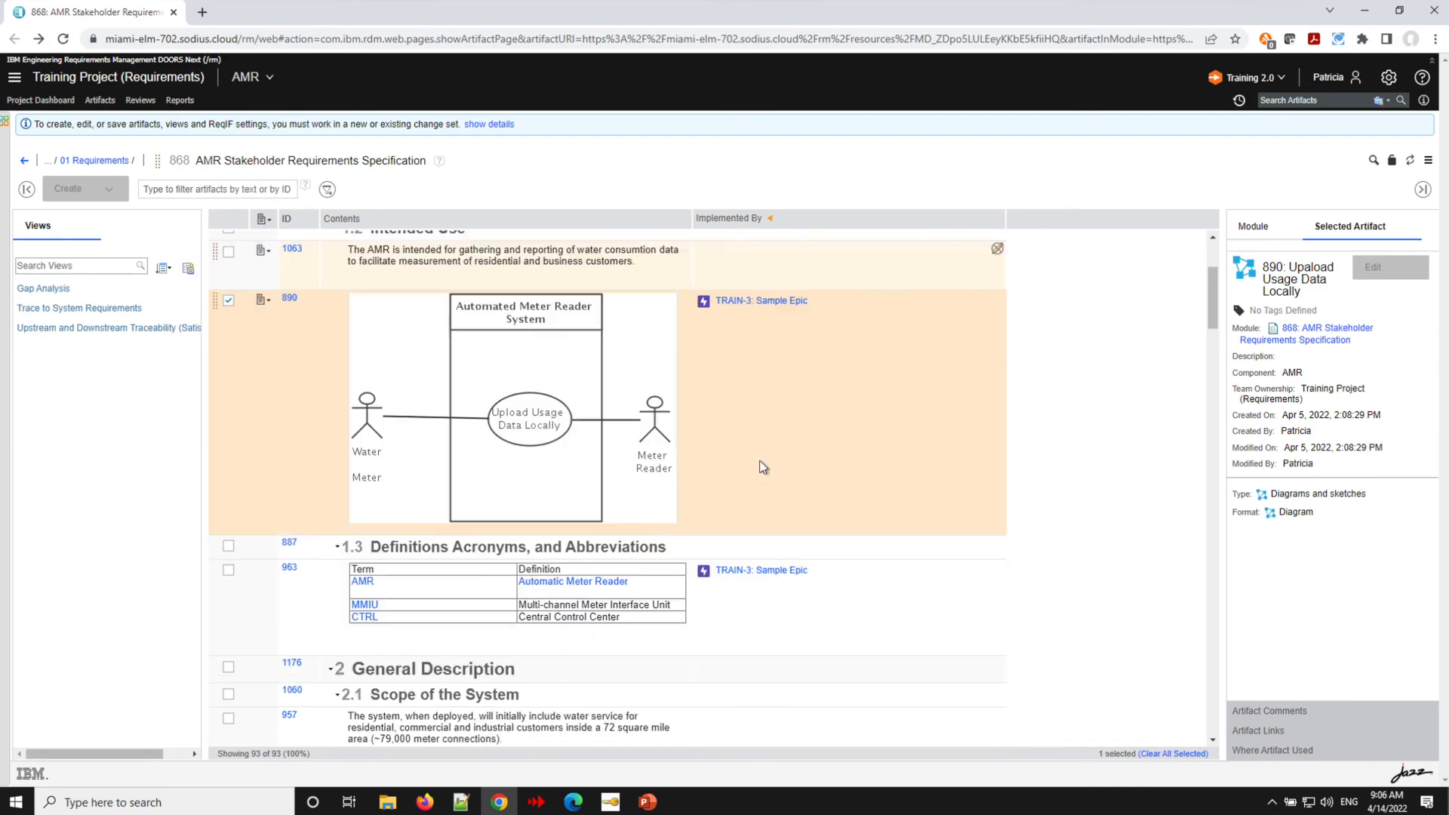
{"action": "scroll", "coordinate": [761, 468], "scroll_direction": "down", "scroll_amount": 8}
{"action": "scroll", "coordinate": [760, 468], "scroll_direction": "down", "scroll_amount": 3}
{"action": "scroll", "coordinate": [760, 468], "scroll_direction": "up", "scroll_amount": 12}
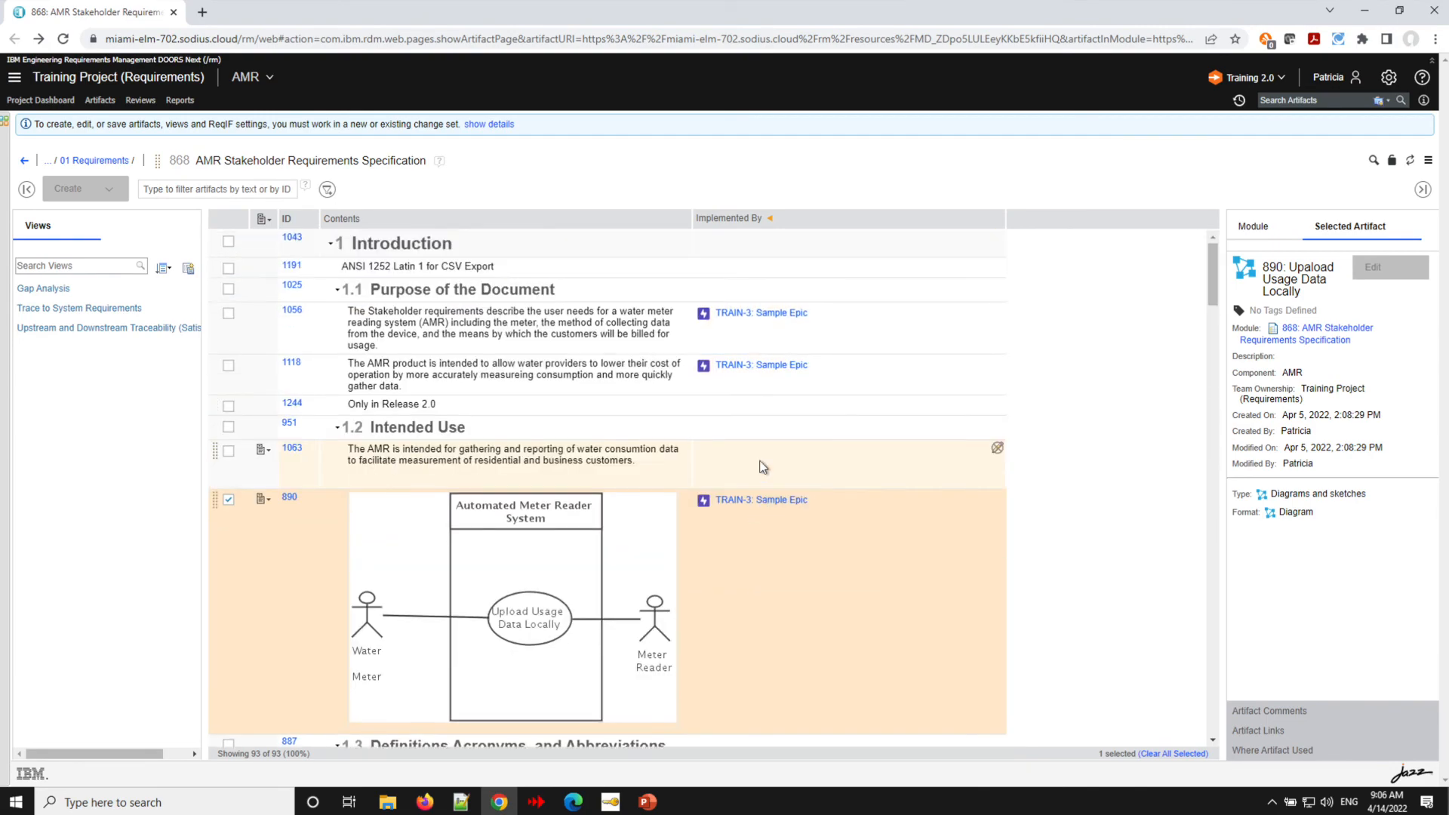
{"action": "mouse_move", "coordinate": [753, 312]}
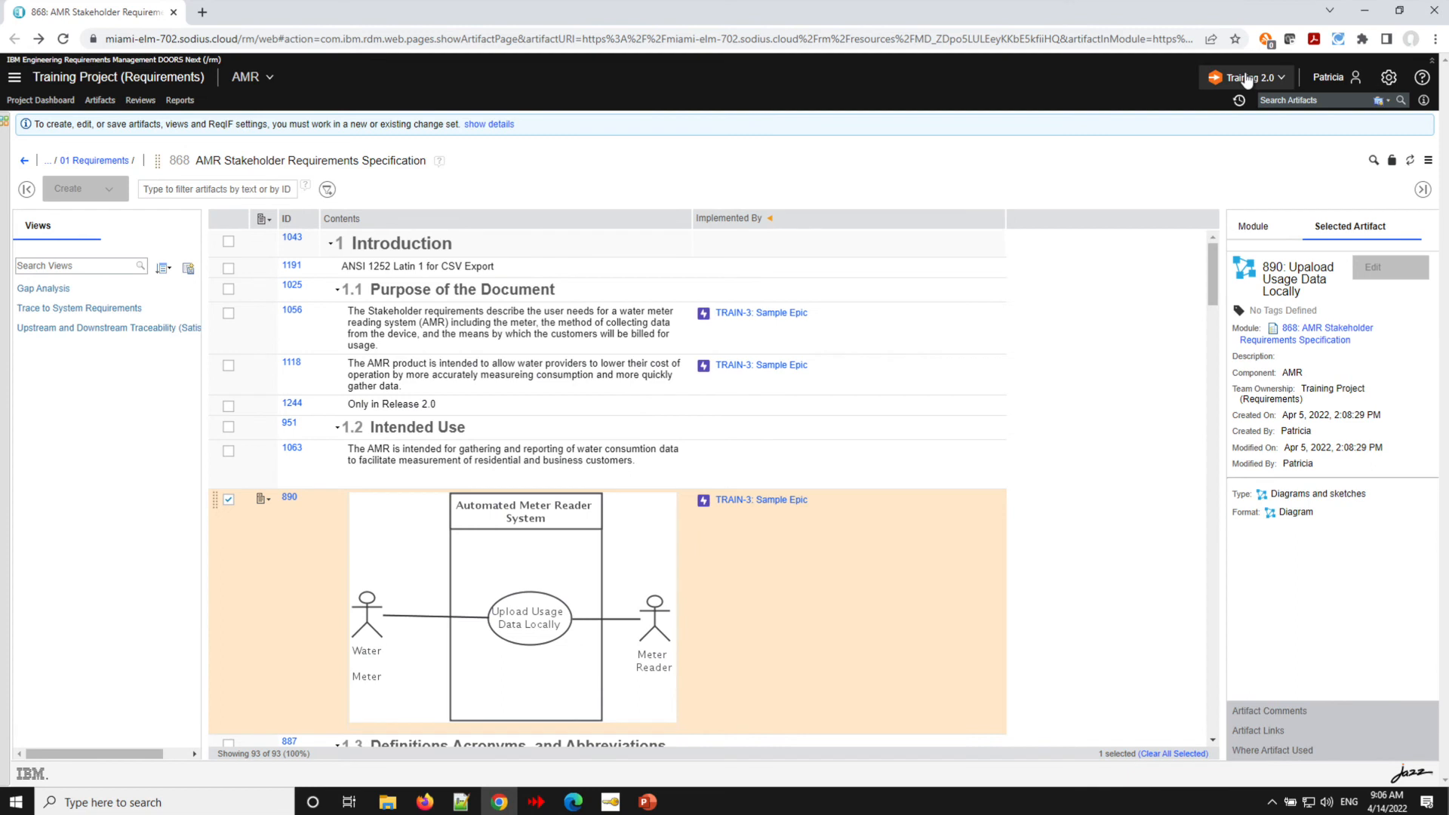
- Open the Training 2.0 configuration link in a new tab
{"action": "right_click", "coordinate": [1268, 83]}
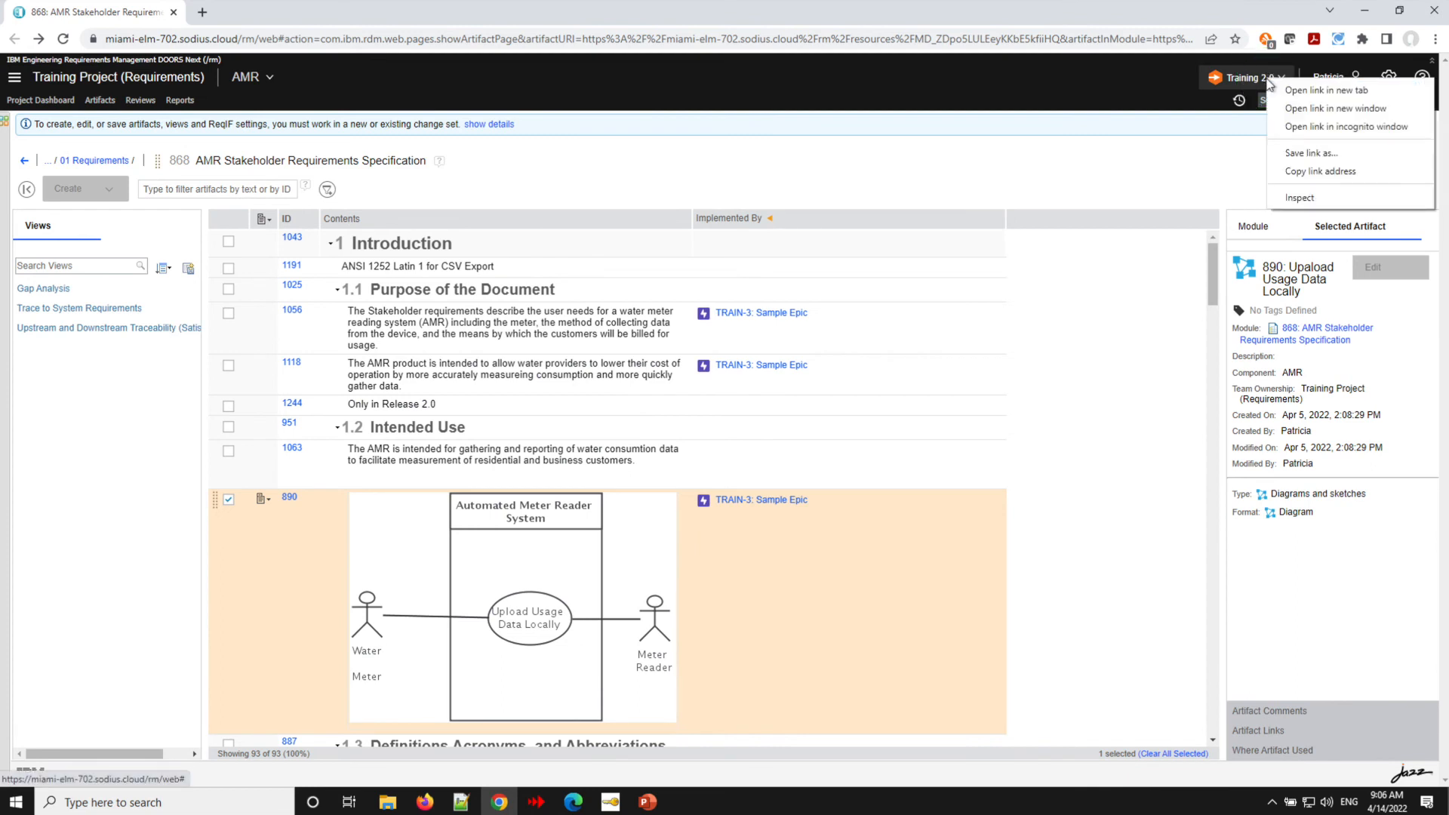
{"action": "left_click", "coordinate": [1302, 89]}
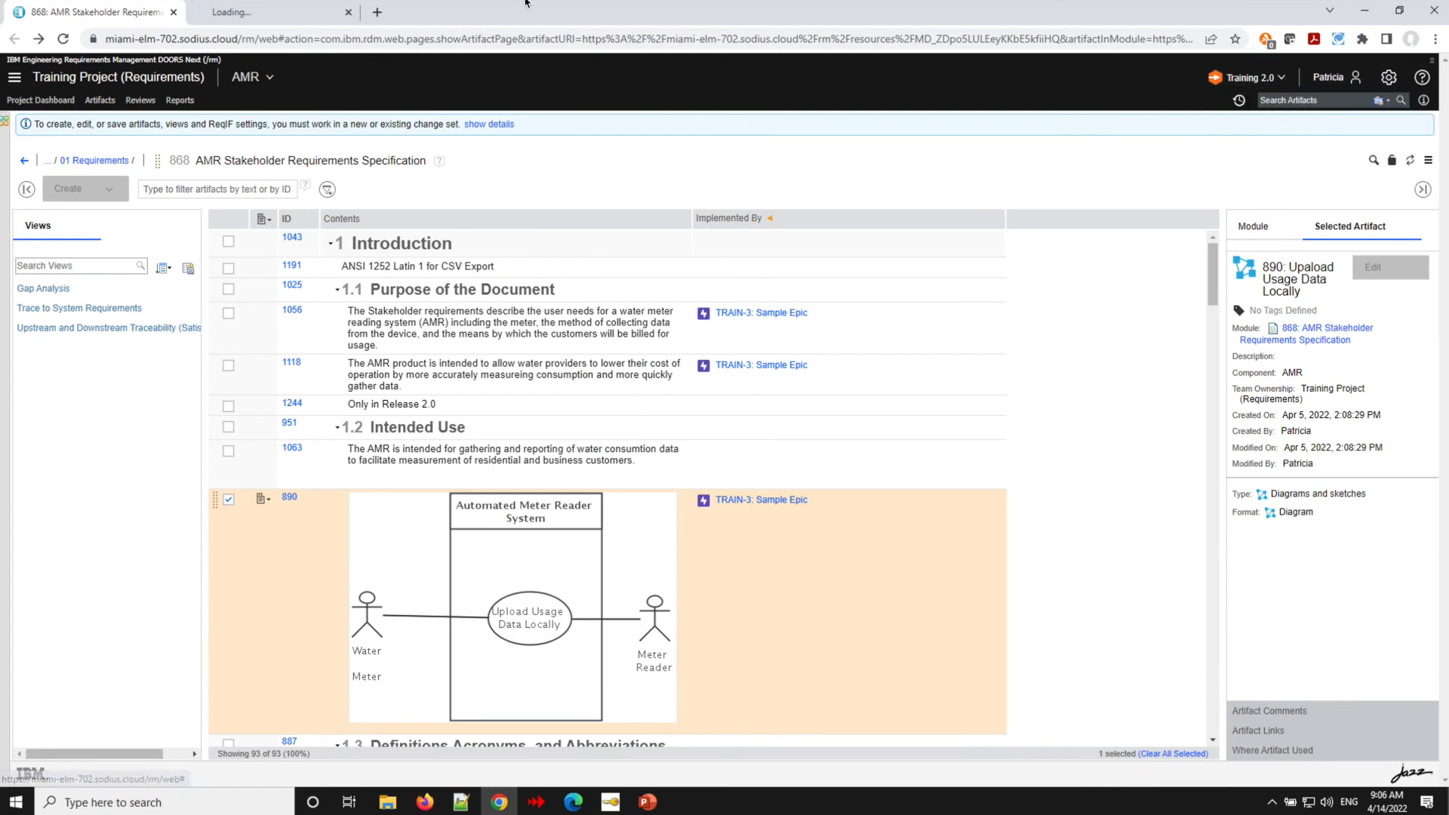
{"action": "left_click", "coordinate": [243, 13]}
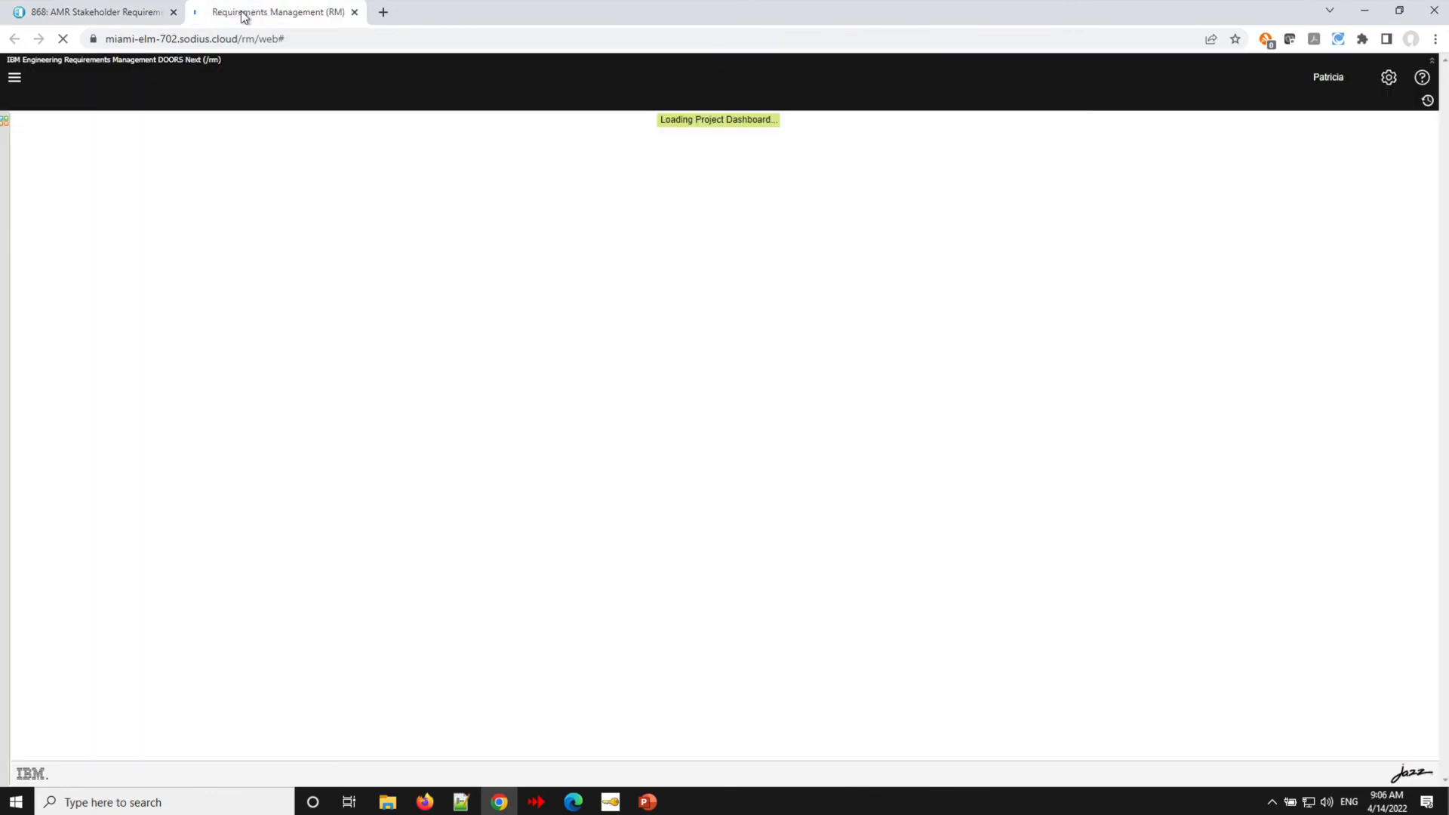
- Open the Training 2.0 global configuration in a new tab and show its Links, logging in to the Jira server to view them
{"action": "left_click", "coordinate": [104, 17]}
{"action": "left_click", "coordinate": [1232, 75]}
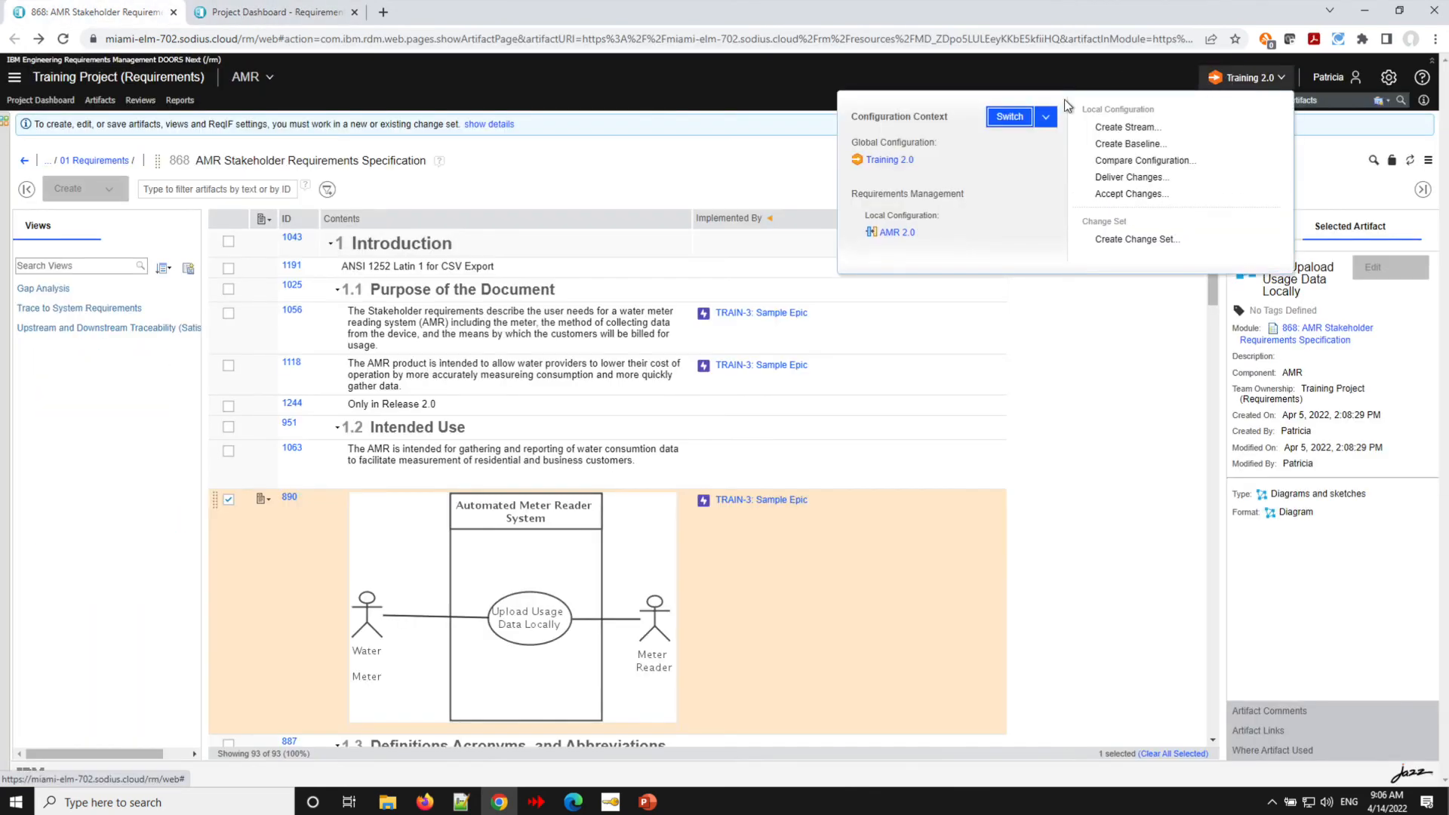
{"action": "right_click", "coordinate": [884, 158]}
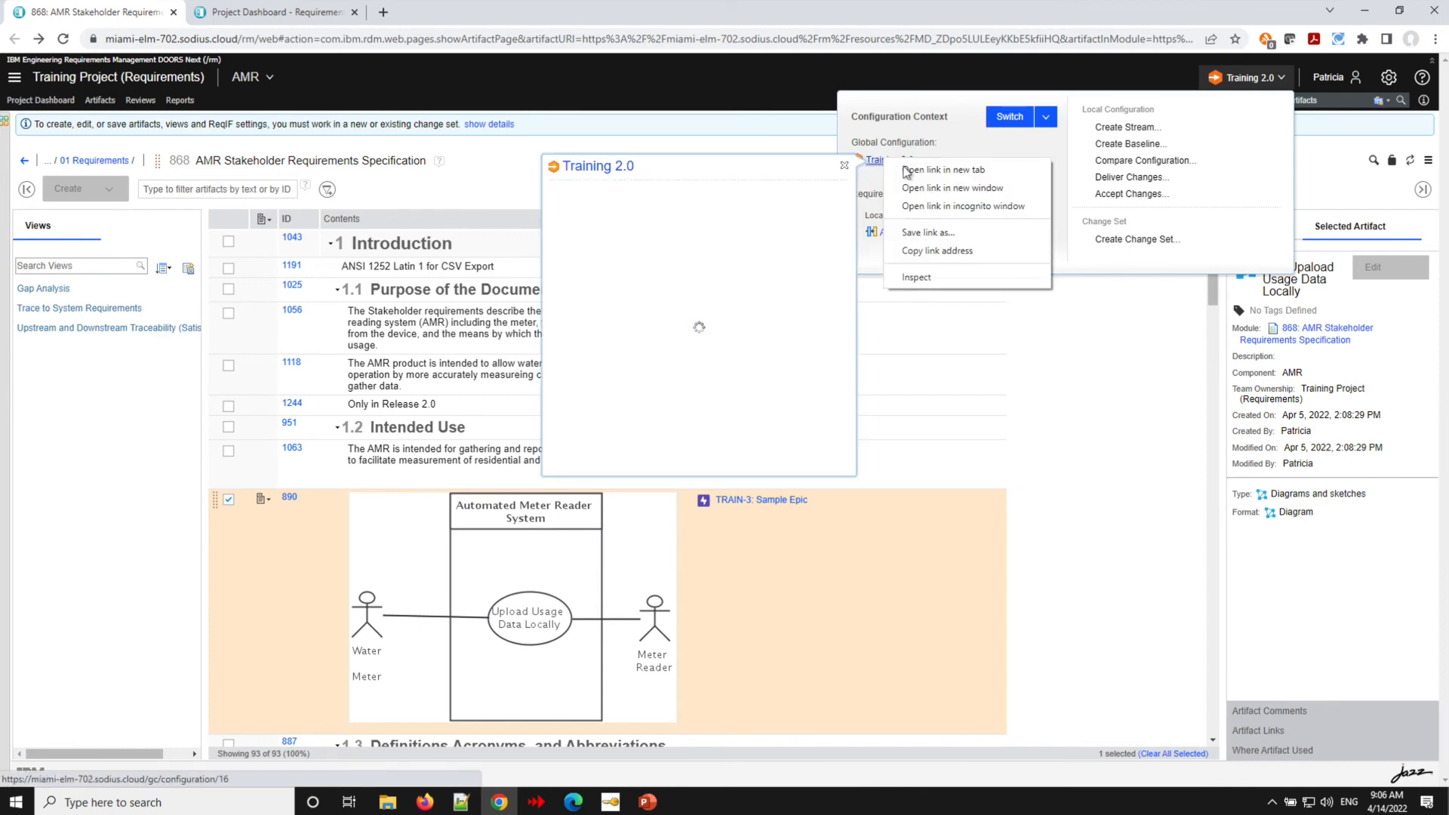
{"action": "left_click", "coordinate": [935, 172]}
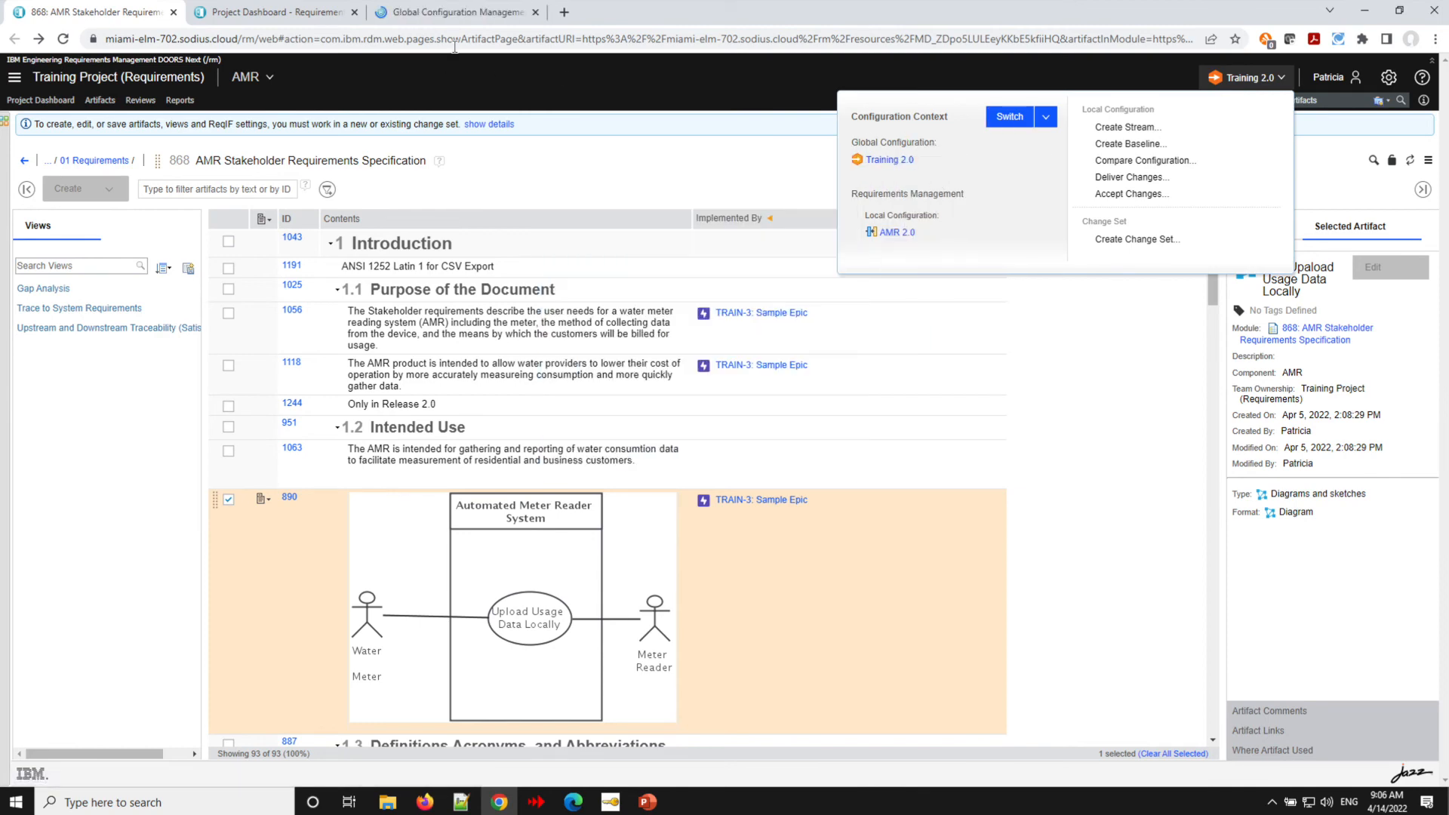
{"action": "left_click", "coordinate": [437, 16]}
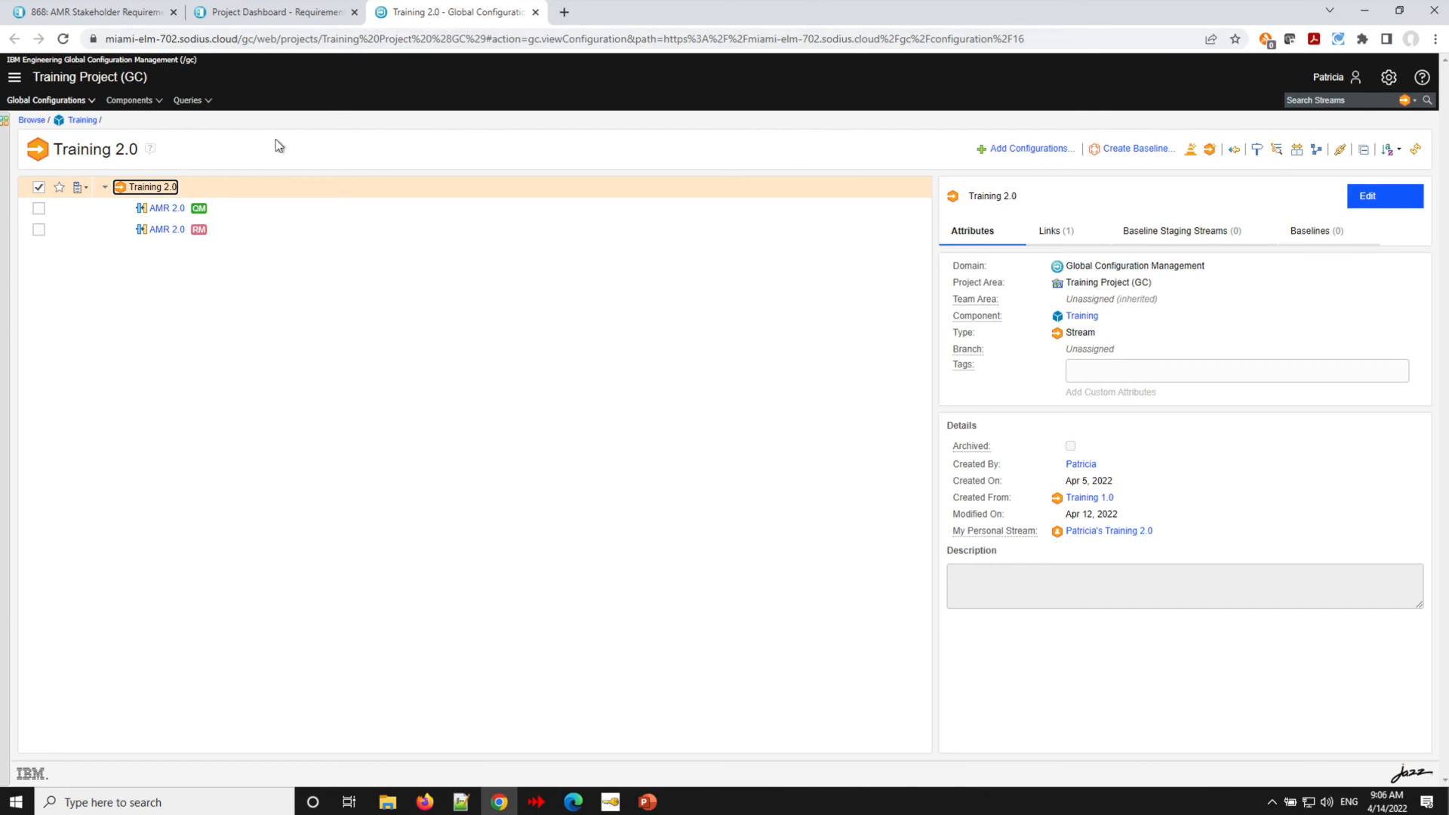
{"action": "left_click", "coordinate": [1054, 234]}
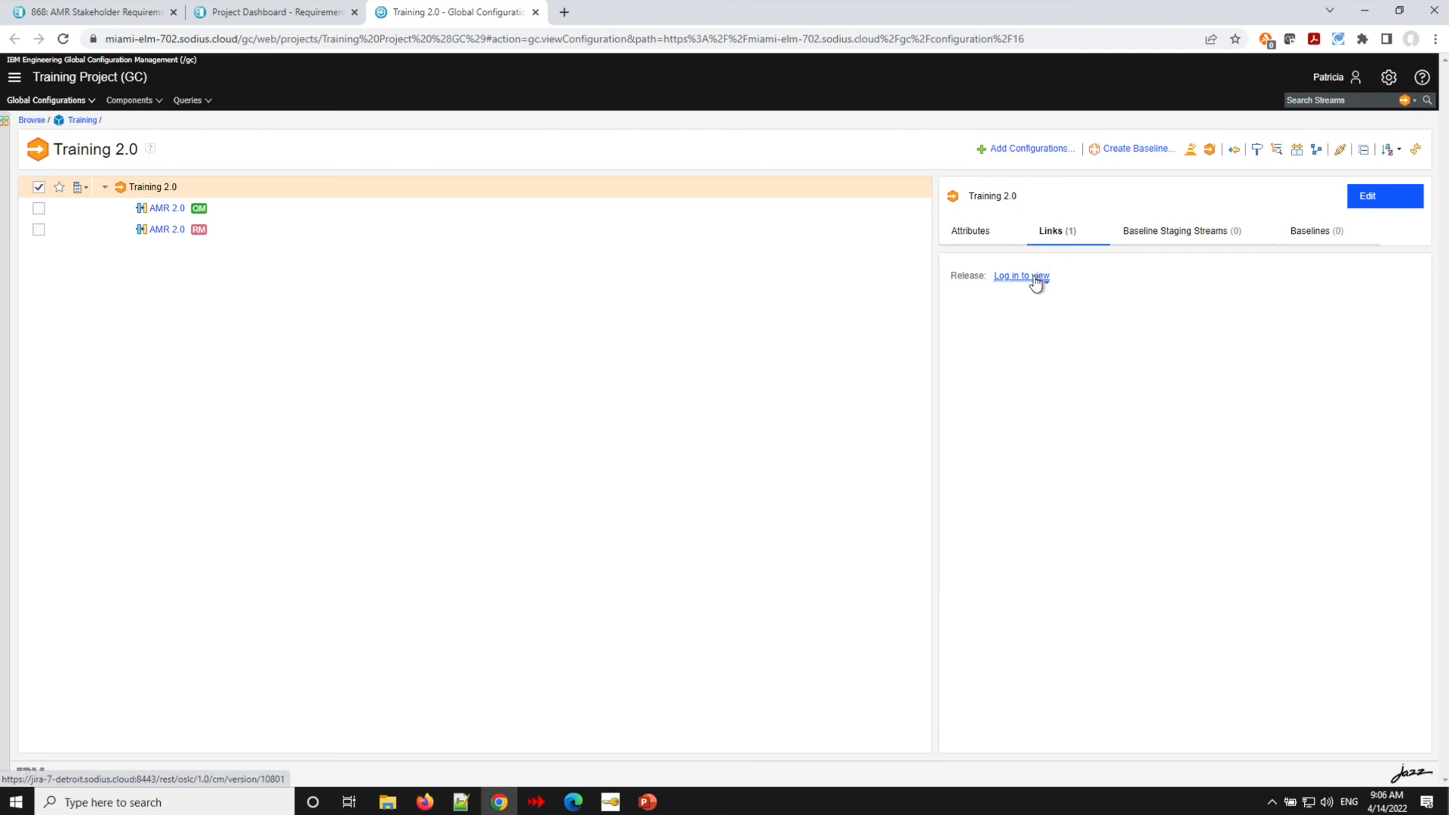
{"action": "mouse_move", "coordinate": [1037, 282]}
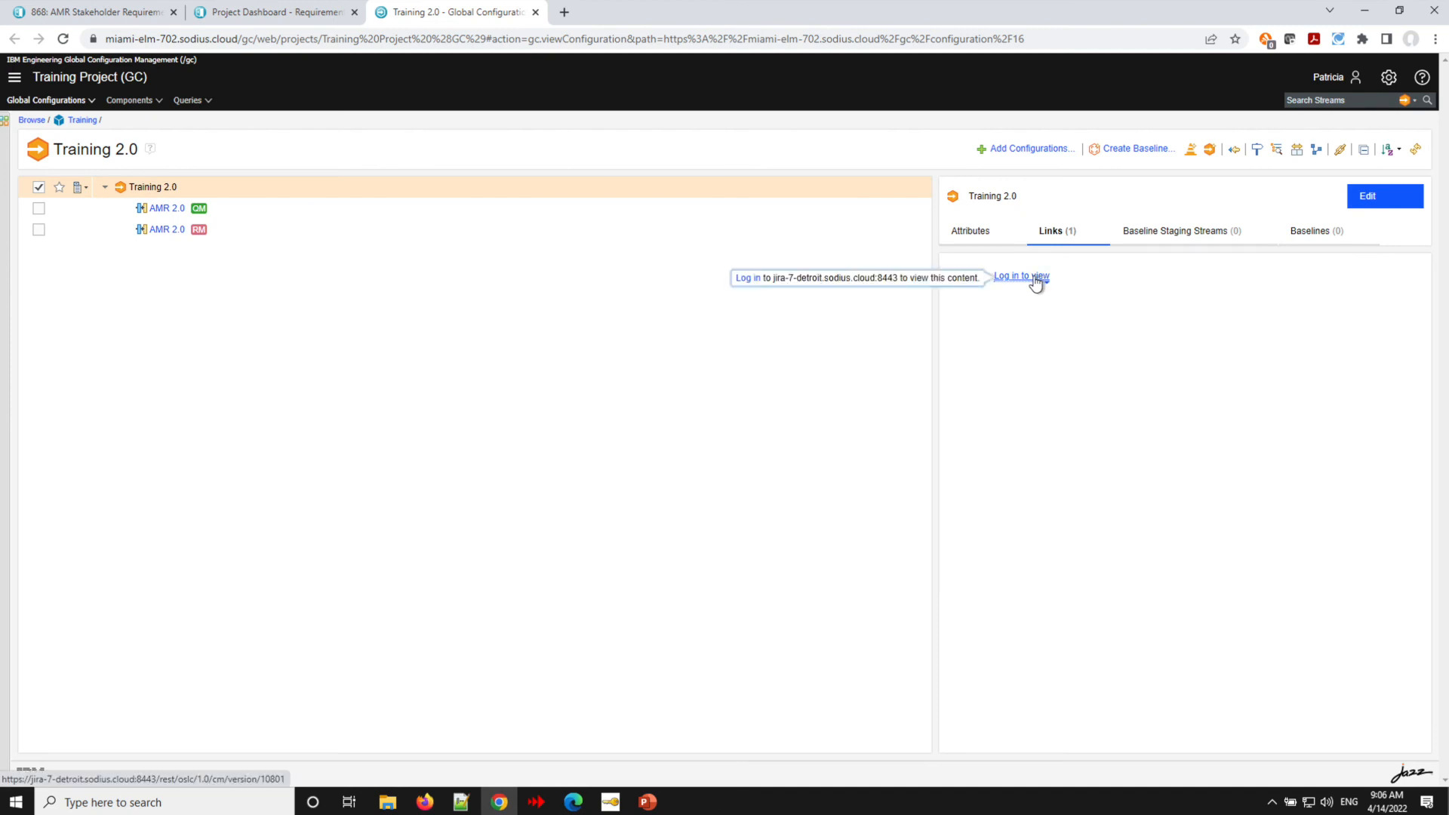
{"action": "left_click", "coordinate": [747, 279]}
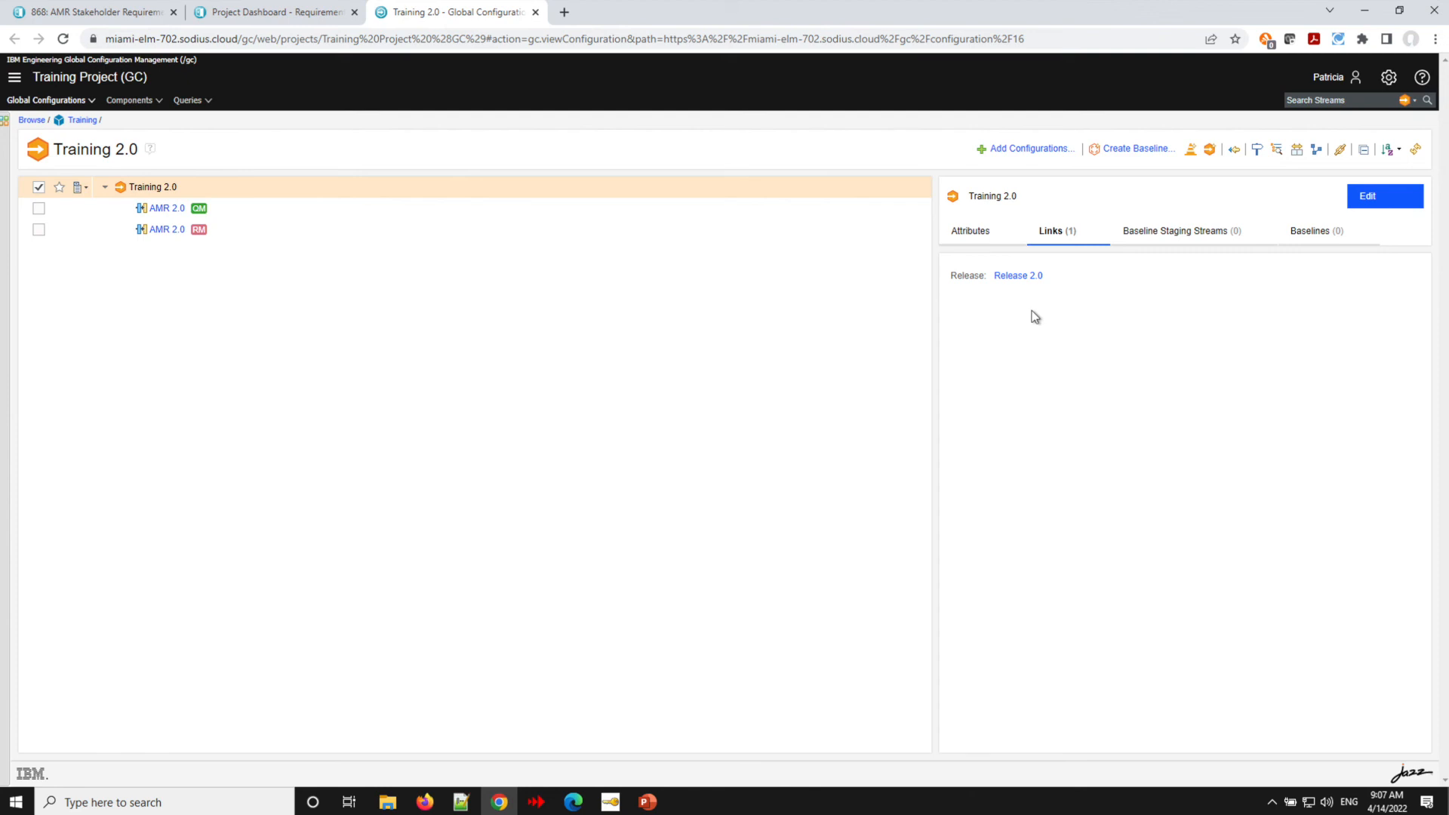
- Add a Release link to Release 1.0 of the Jira TrainingProject on the Training 2.0 configuration and save it
{"action": "left_click", "coordinate": [1375, 195]}
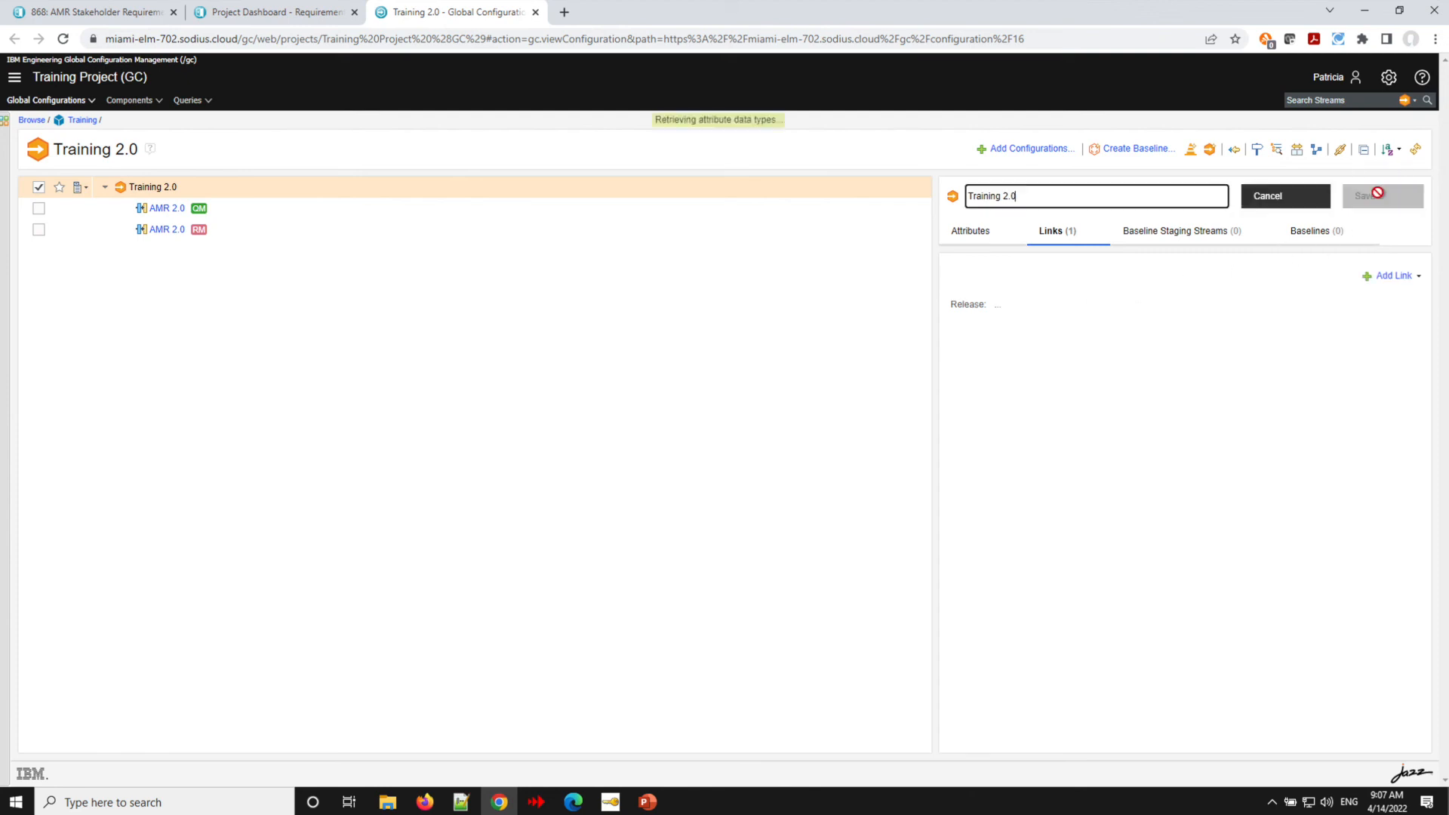
{"action": "left_click", "coordinate": [1376, 277]}
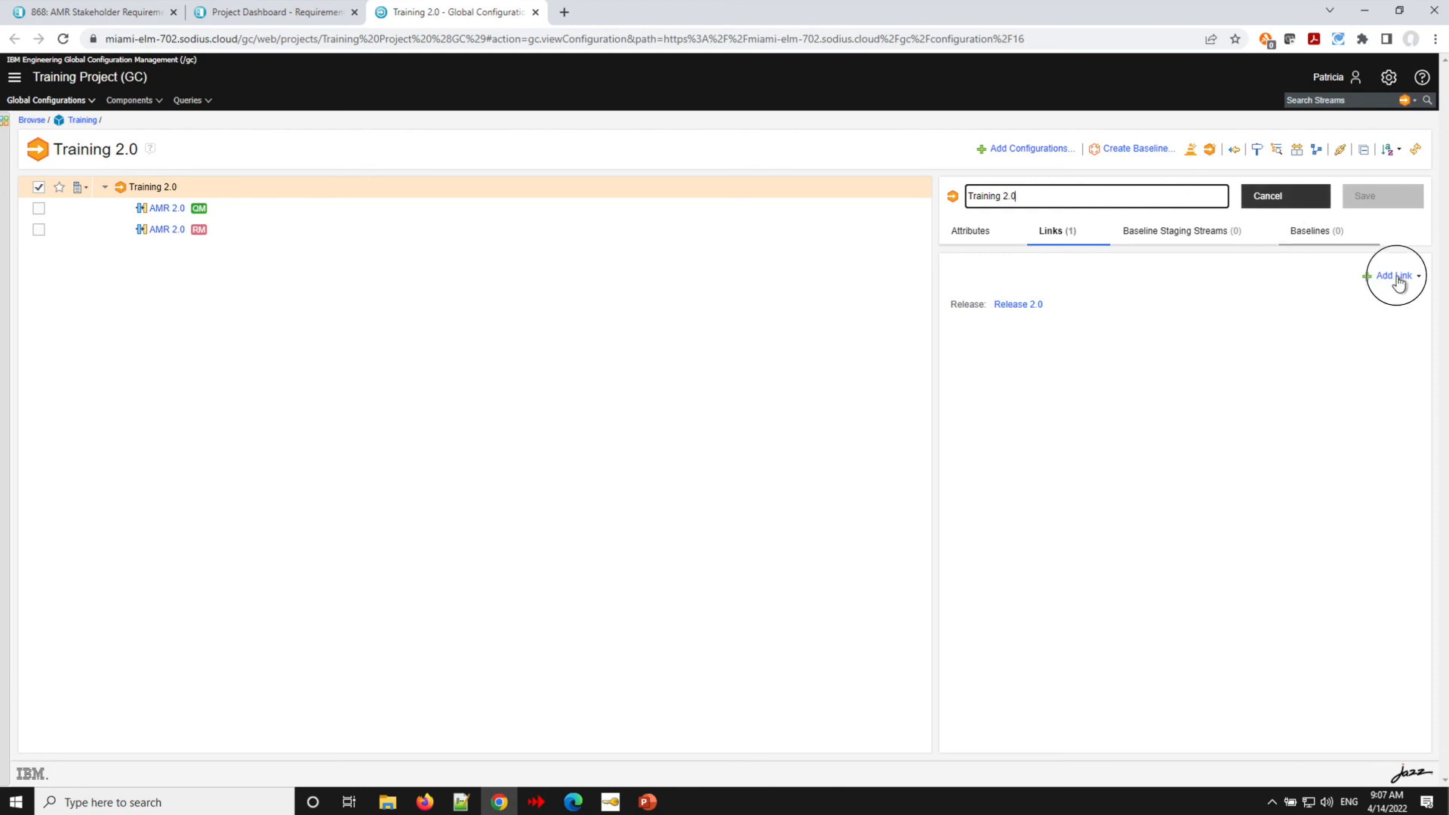
{"action": "left_click", "coordinate": [1394, 297]}
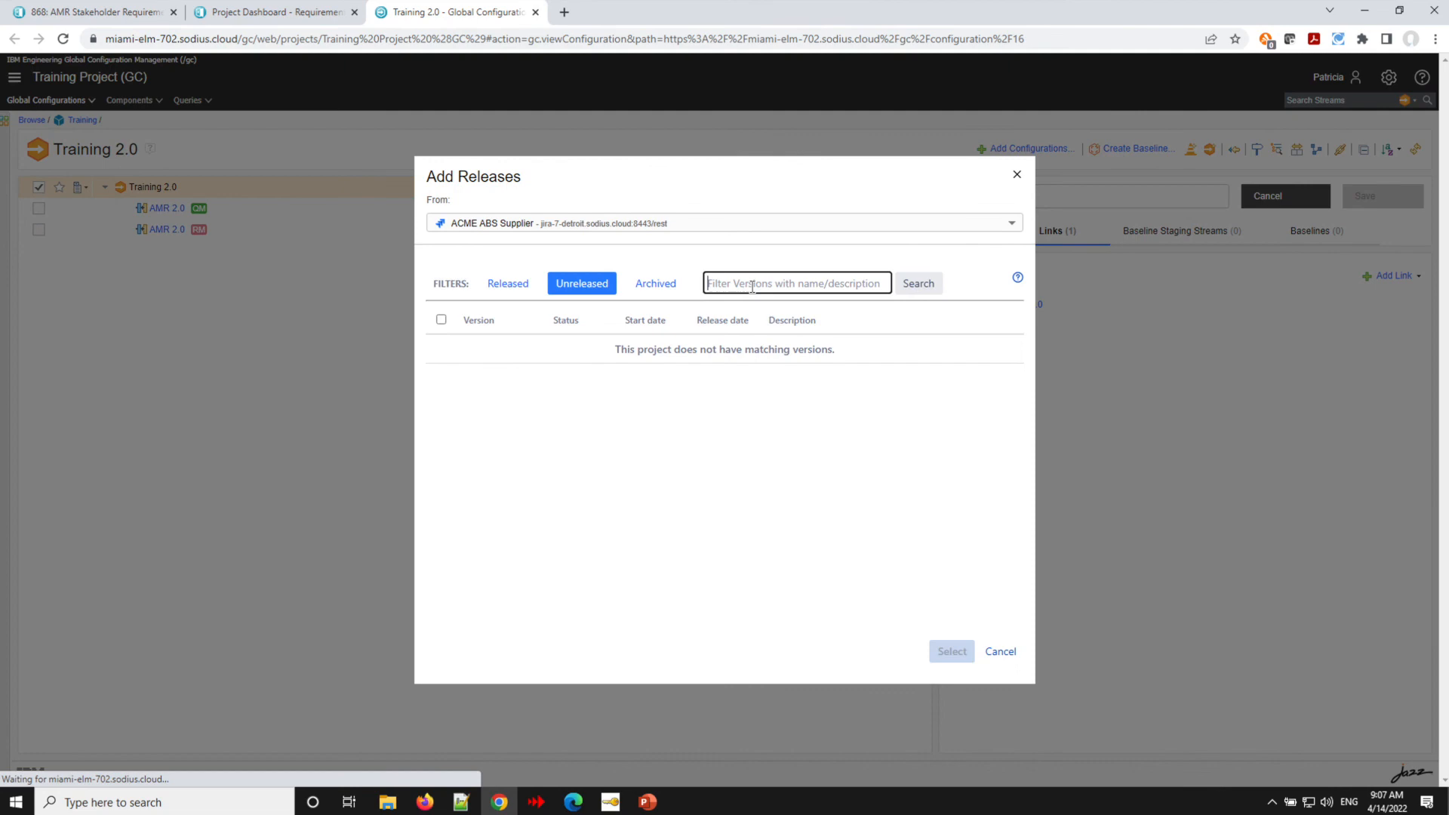
{"action": "left_click", "coordinate": [1009, 225]}
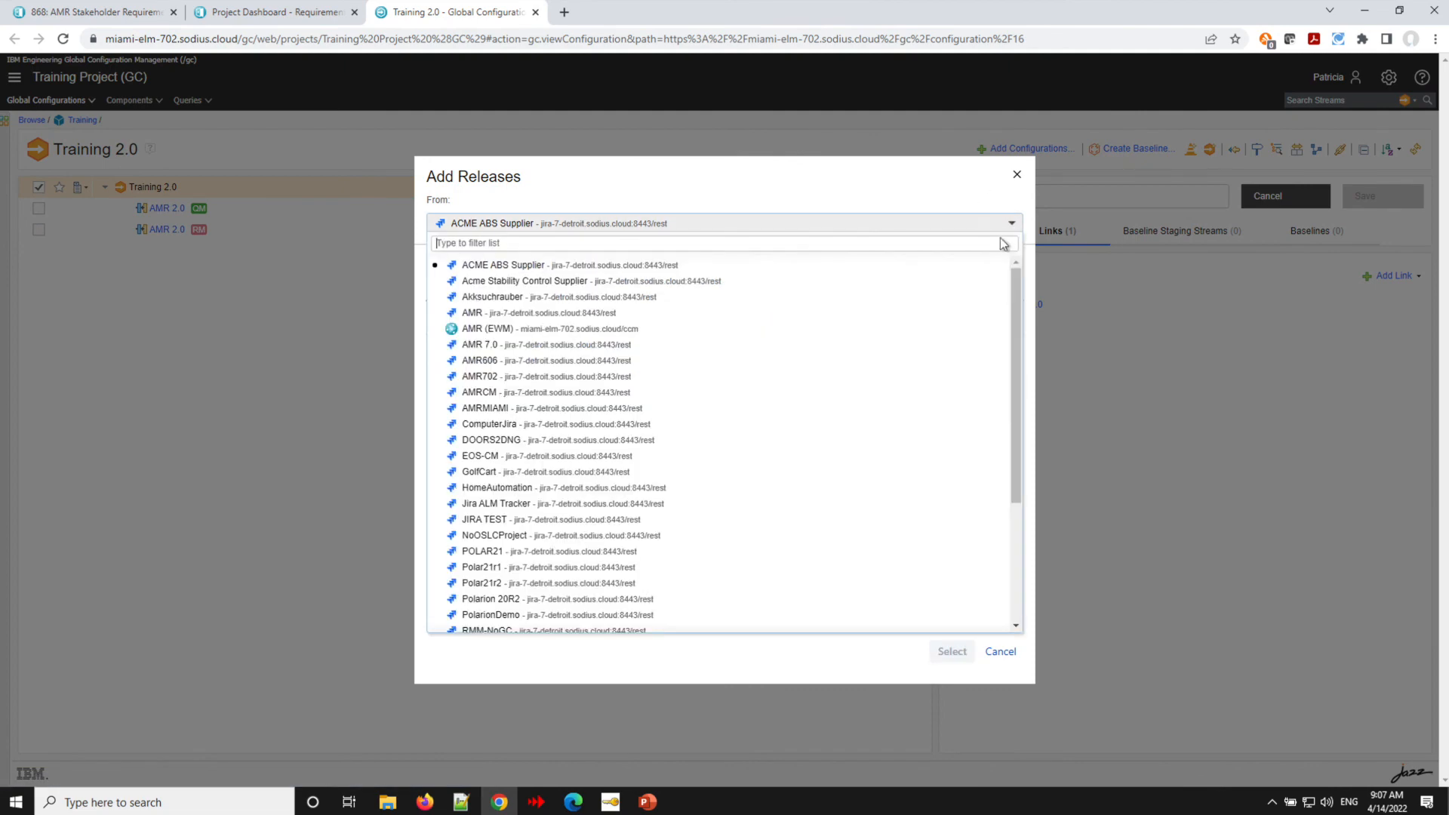
{"action": "scroll", "coordinate": [883, 409], "scroll_direction": "down", "scroll_amount": 5}
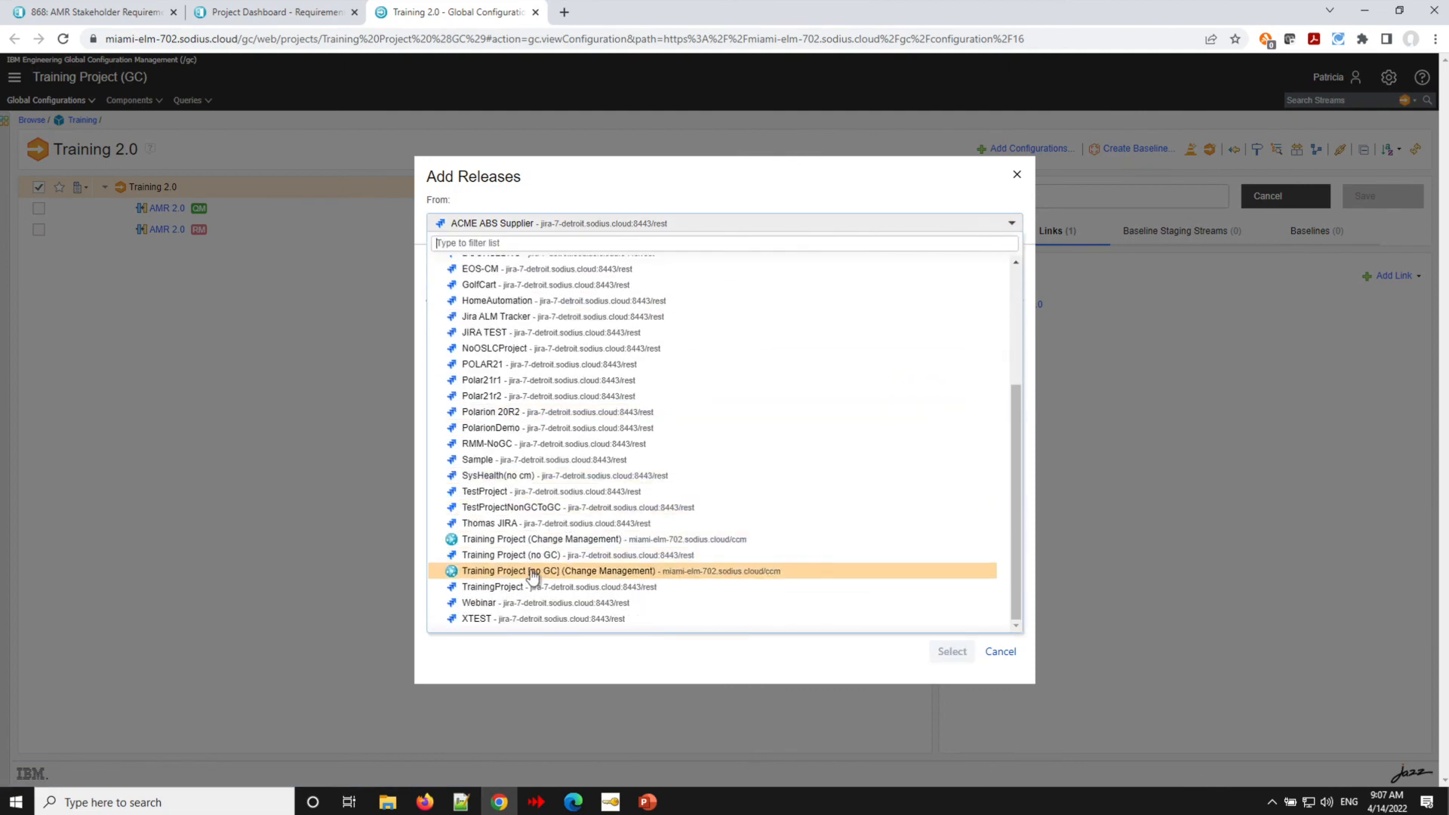
{"action": "left_click", "coordinate": [535, 587]}
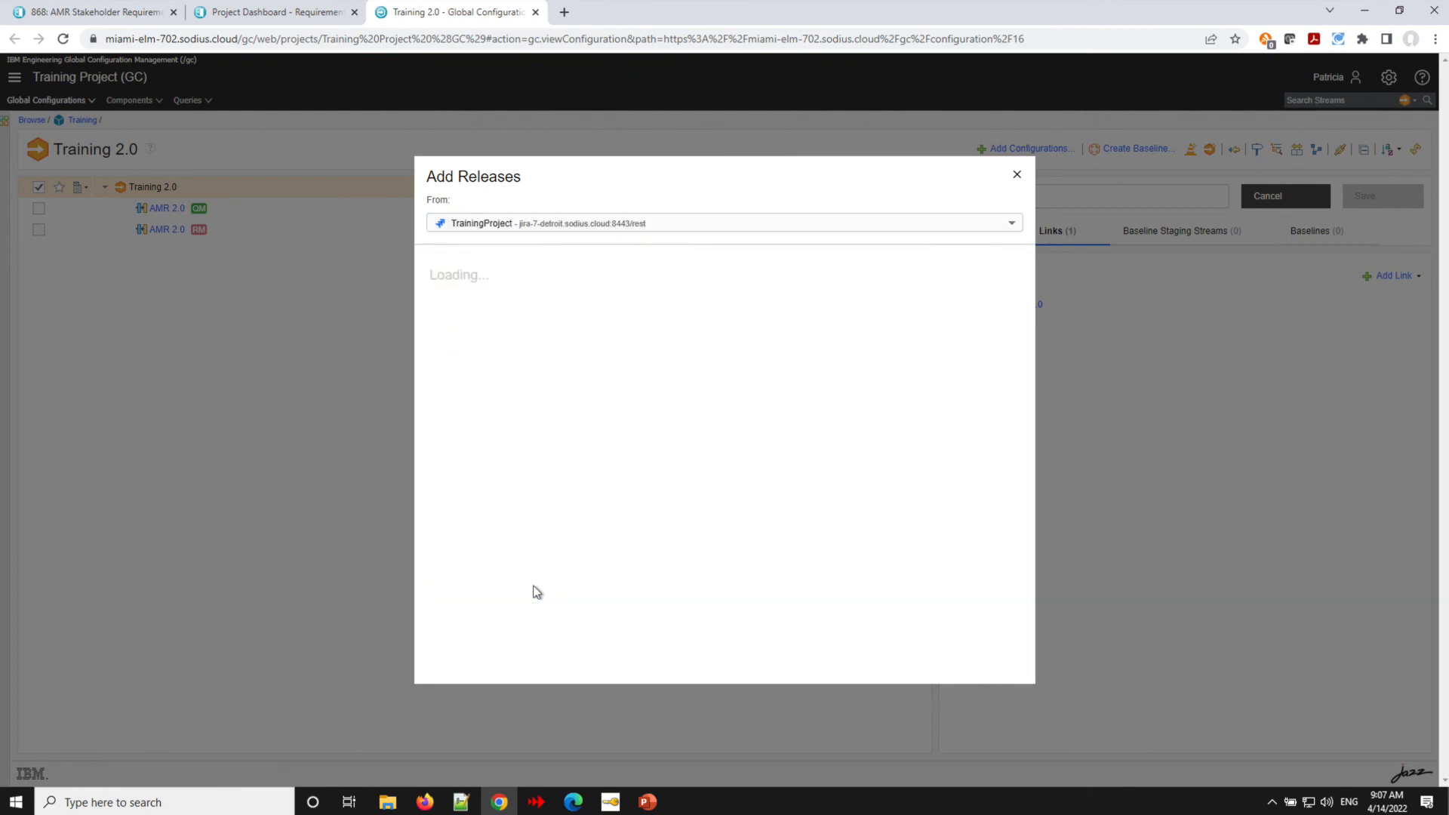
{"action": "left_click", "coordinate": [441, 375]}
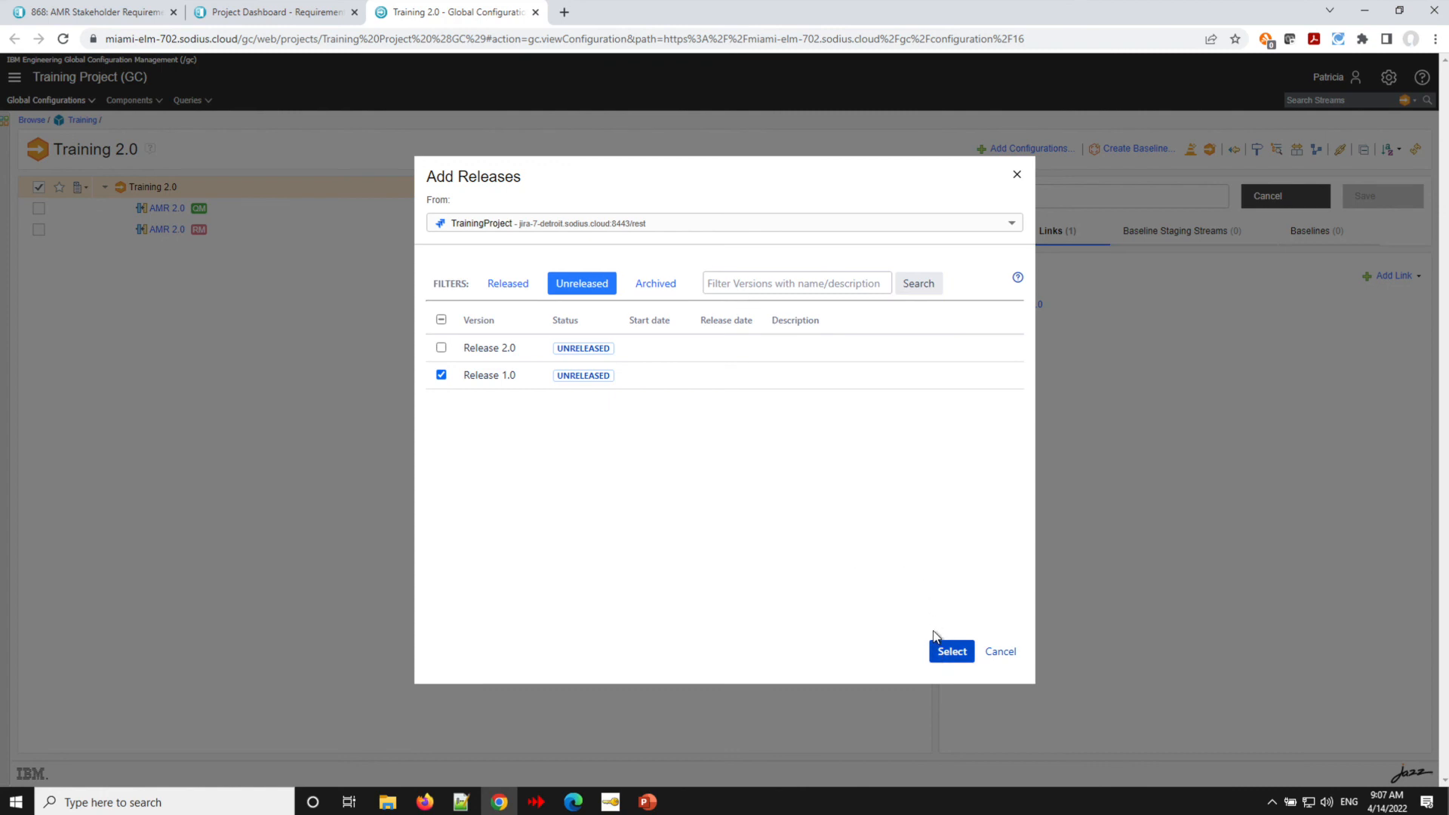
{"action": "left_click", "coordinate": [943, 652]}
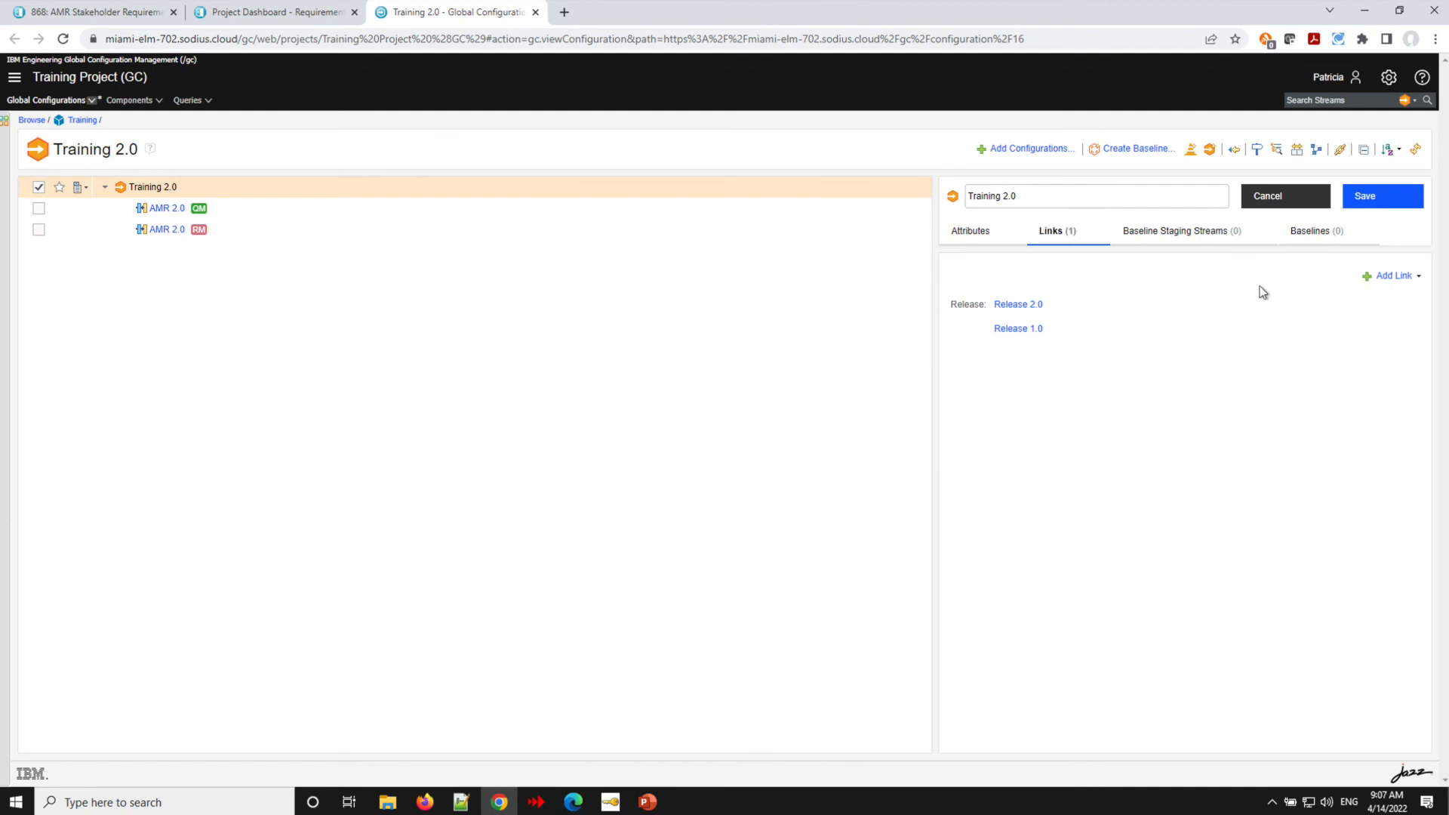
{"action": "left_click", "coordinate": [1378, 196]}
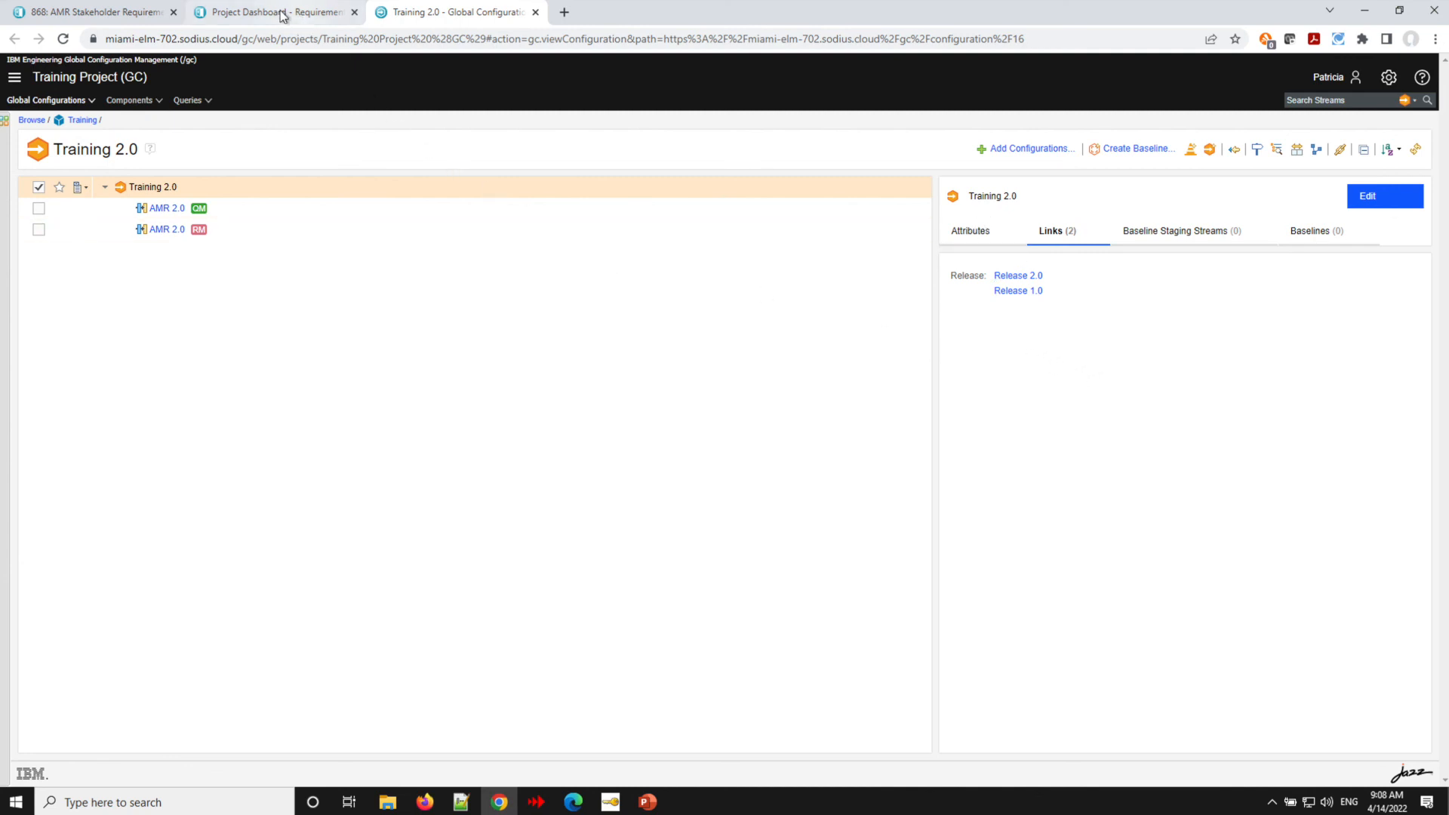
- Reload the requirements module, logging in again, and scroll through the requirements' Implemented By links
{"action": "left_click", "coordinate": [120, 15]}
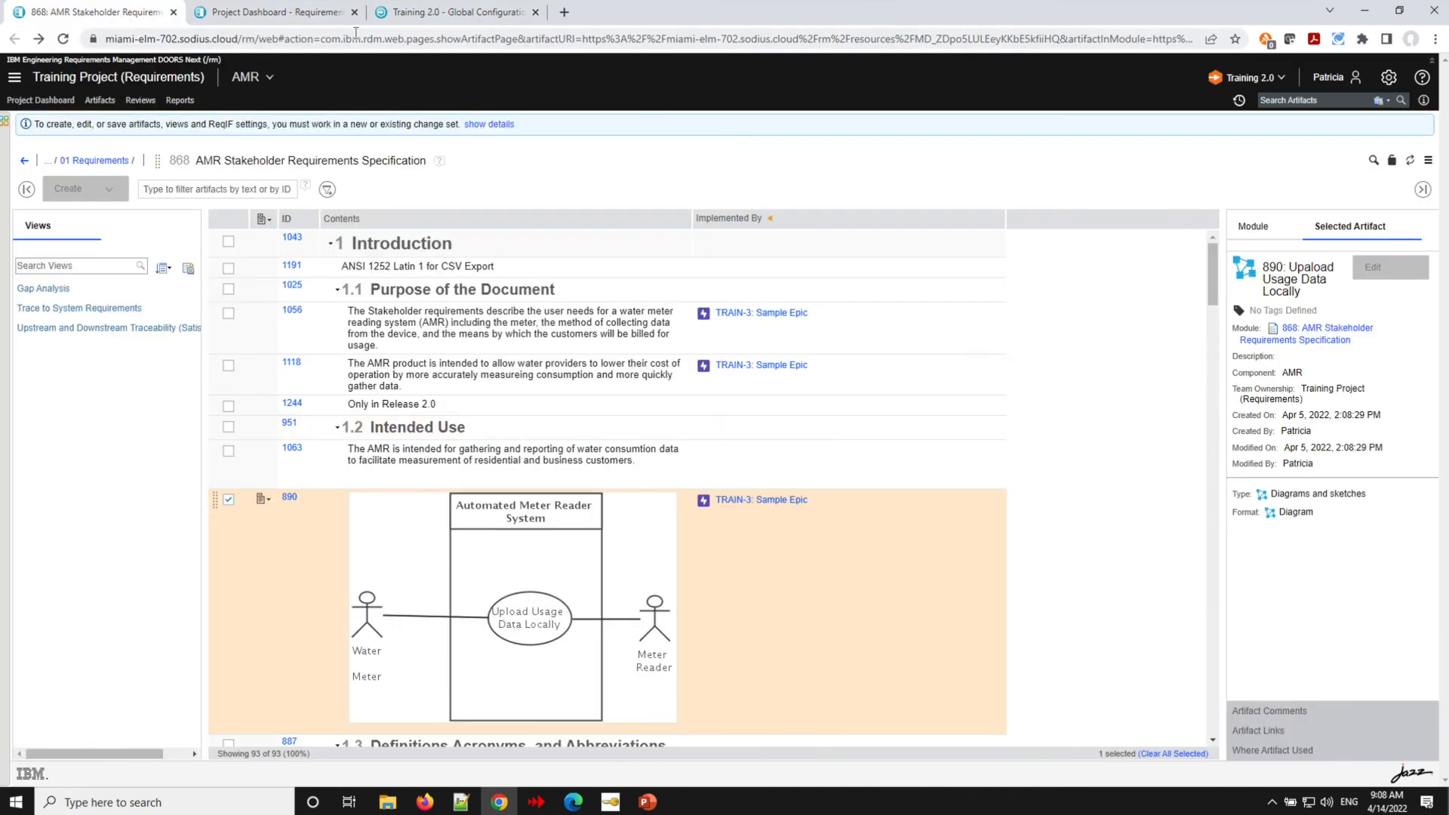
{"action": "left_click", "coordinate": [63, 39]}
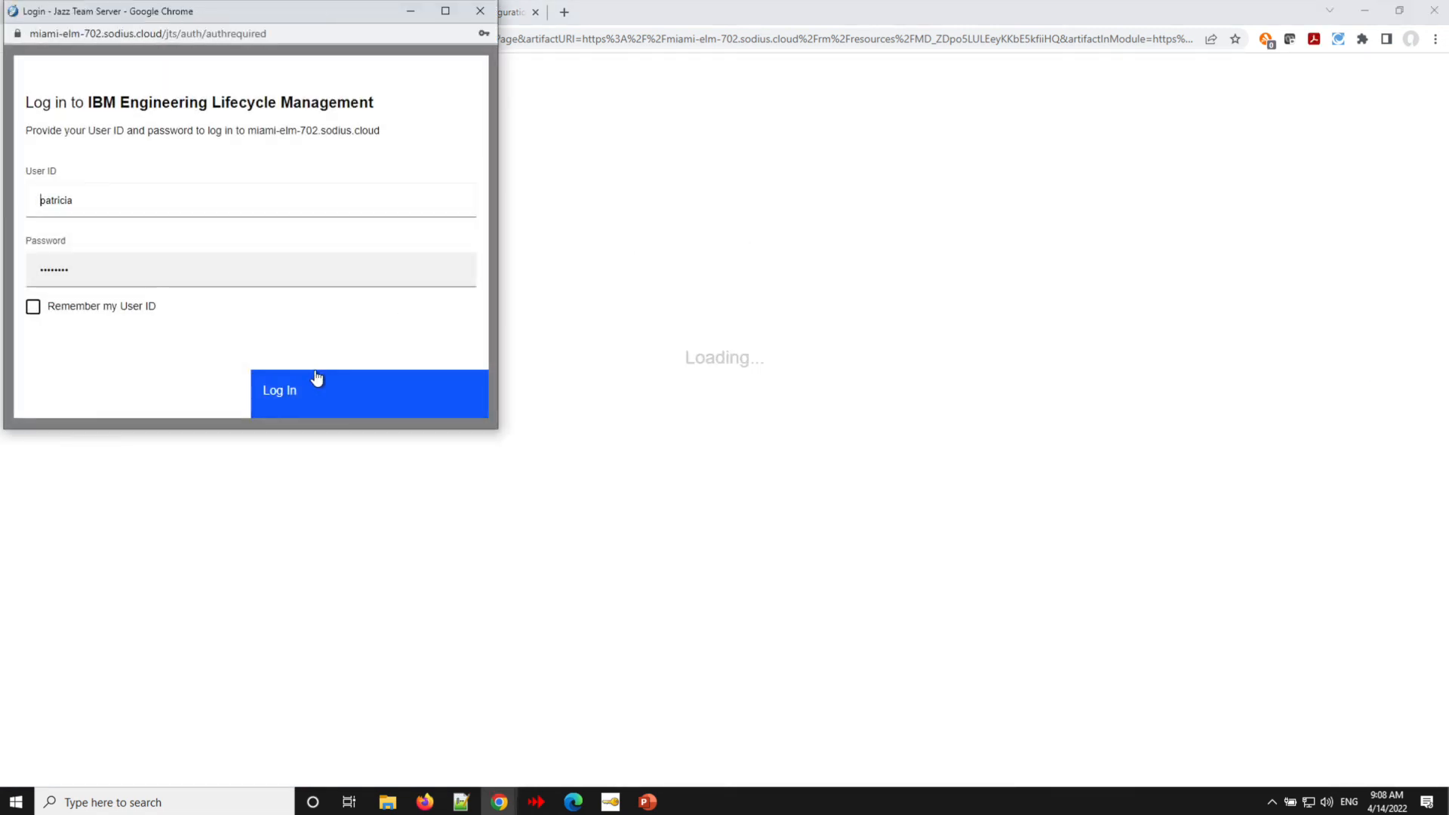
{"action": "left_click", "coordinate": [321, 391]}
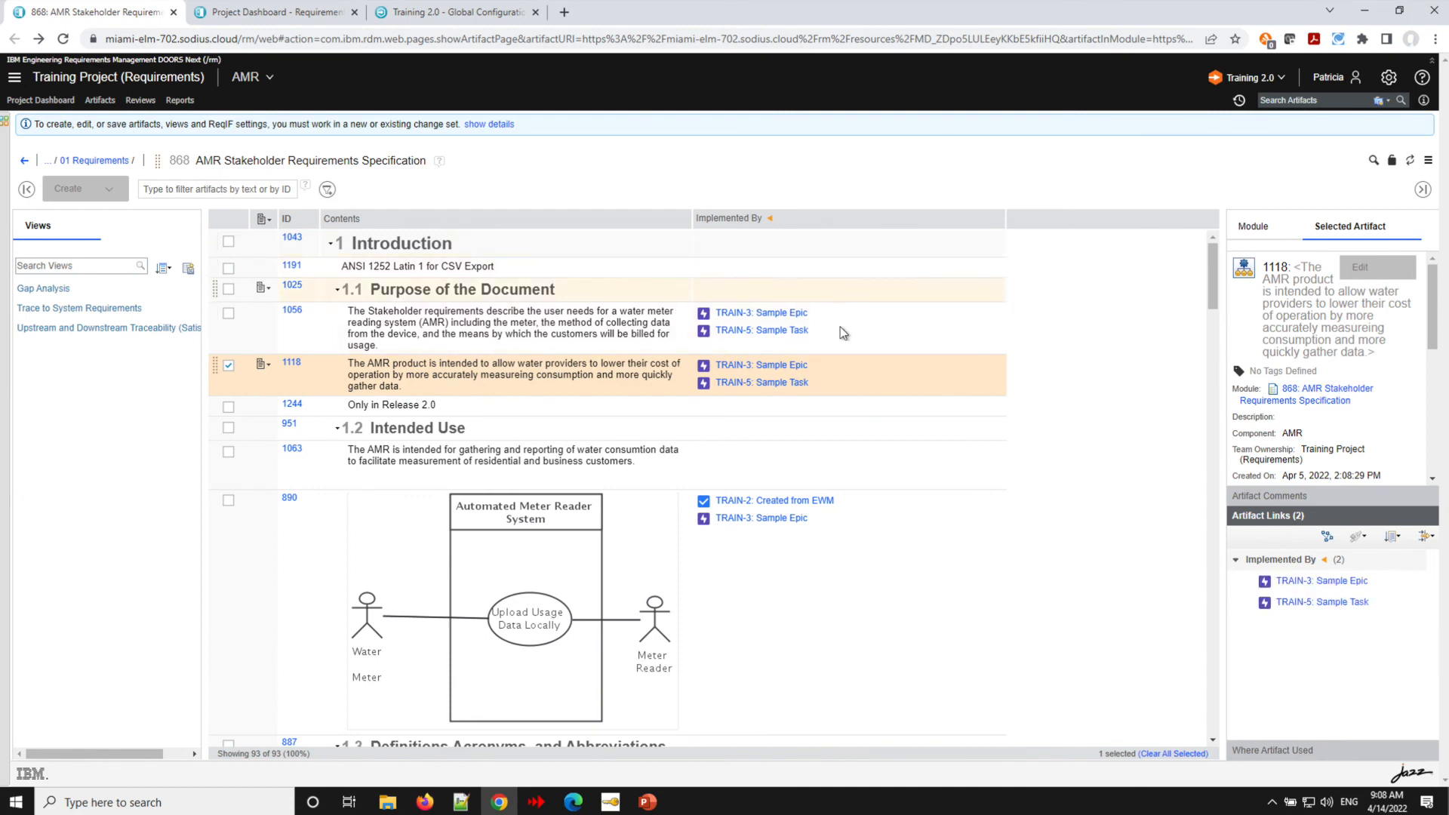
{"action": "mouse_move", "coordinate": [779, 337]}
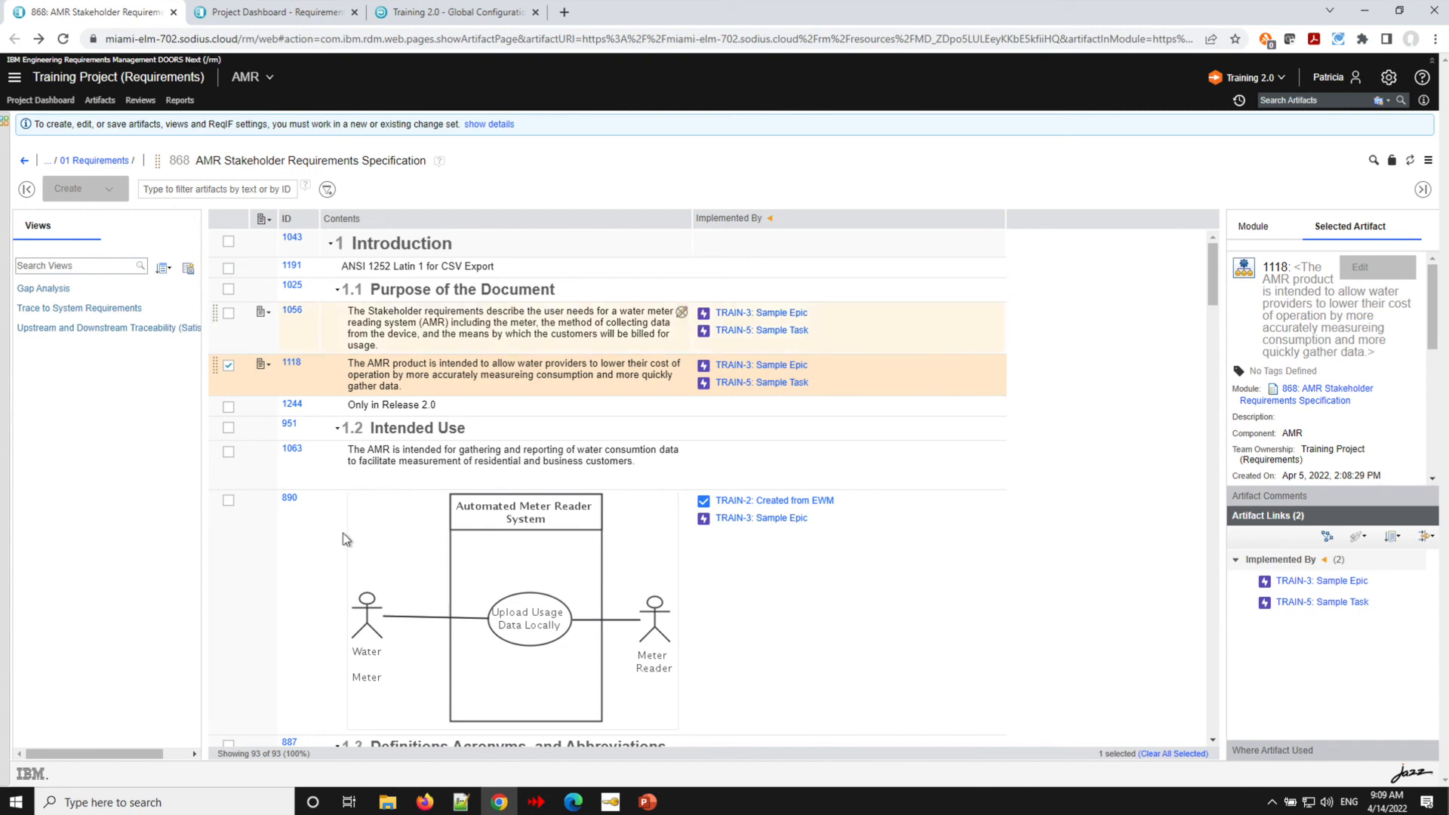
{"action": "scroll", "coordinate": [786, 393], "scroll_direction": "down", "scroll_amount": 6}
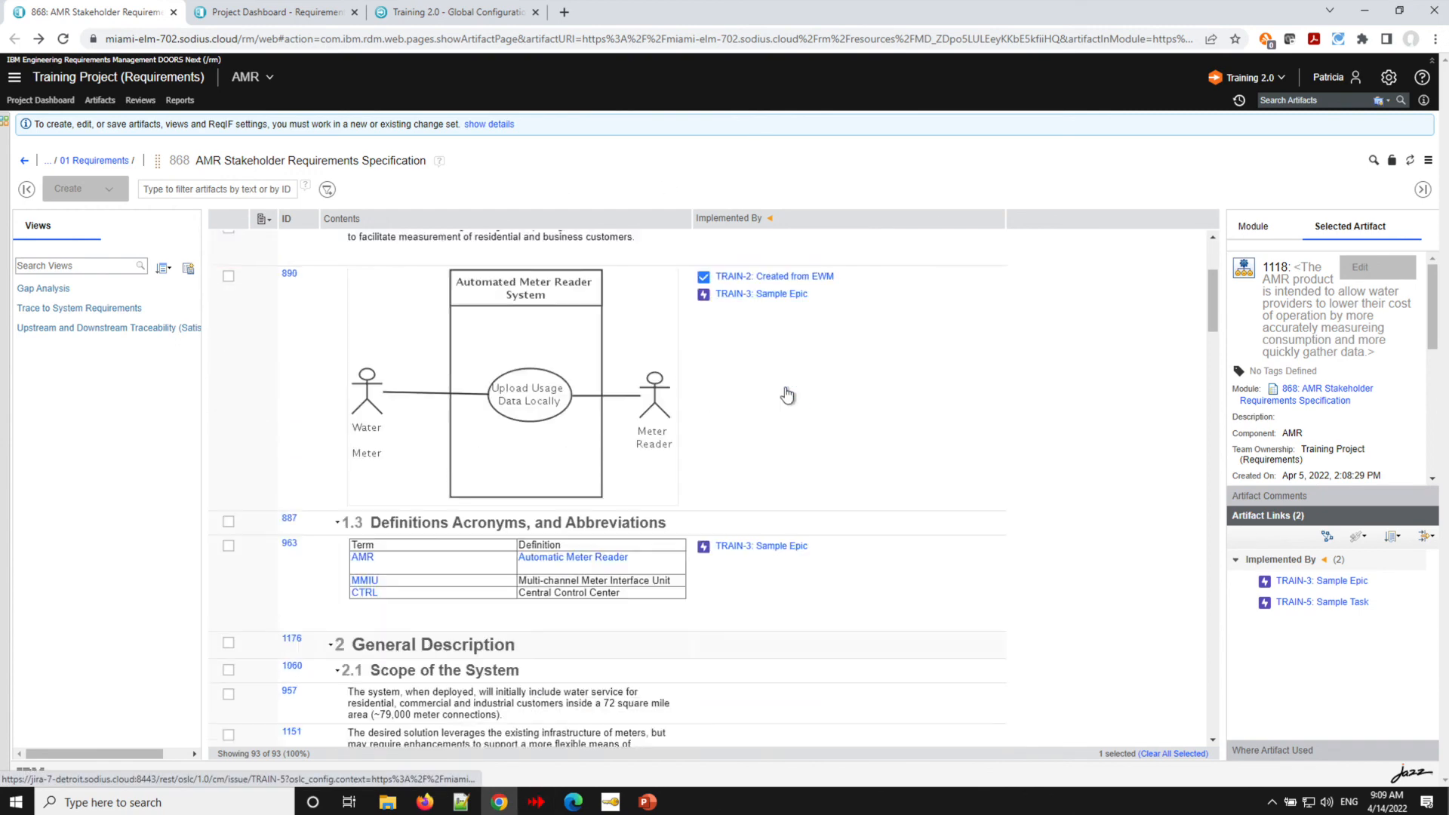
{"action": "scroll", "coordinate": [1017, 472], "scroll_direction": "down", "scroll_amount": 8}
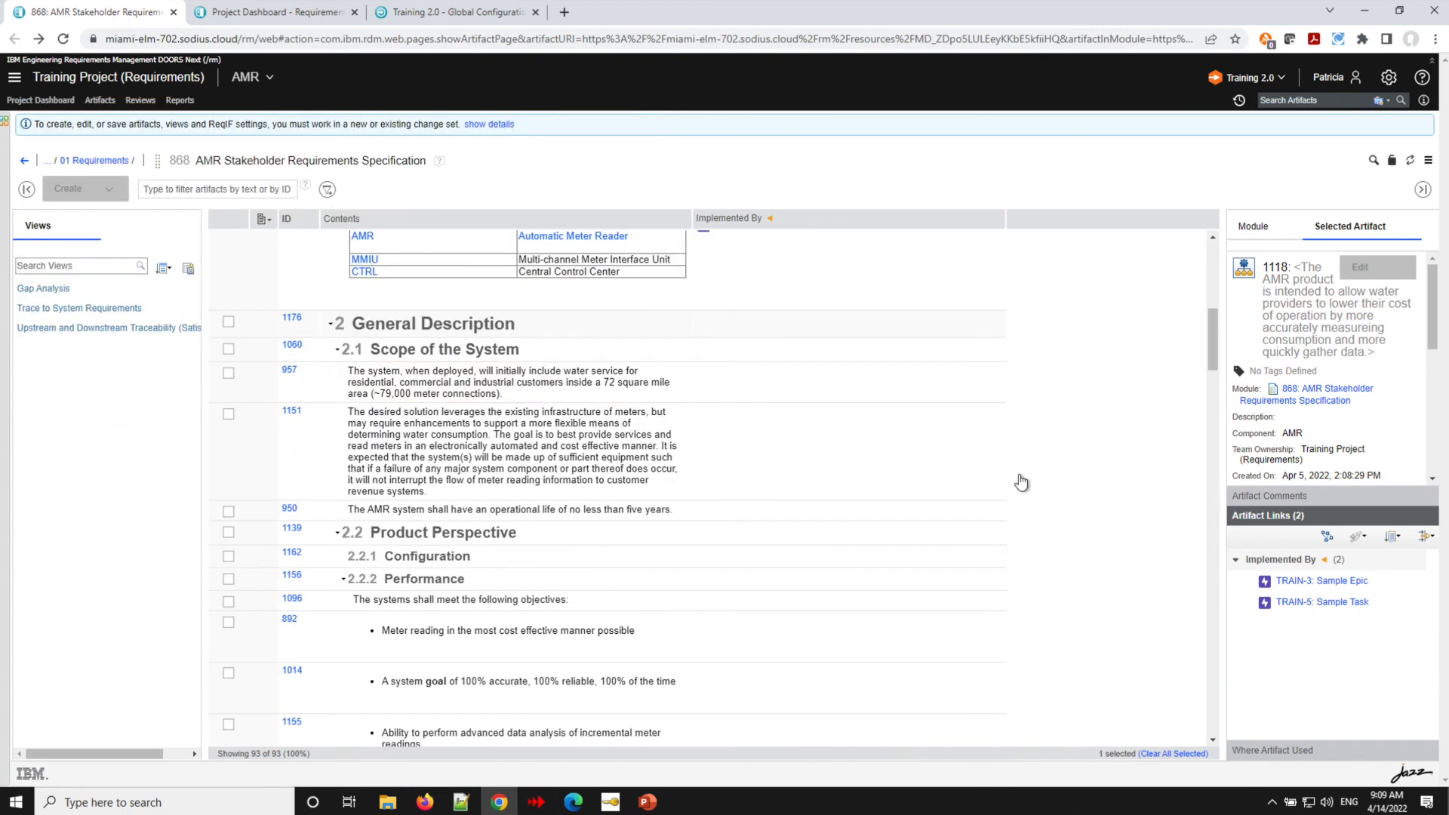
{"action": "scroll", "coordinate": [1020, 482], "scroll_direction": "down", "scroll_amount": 7}
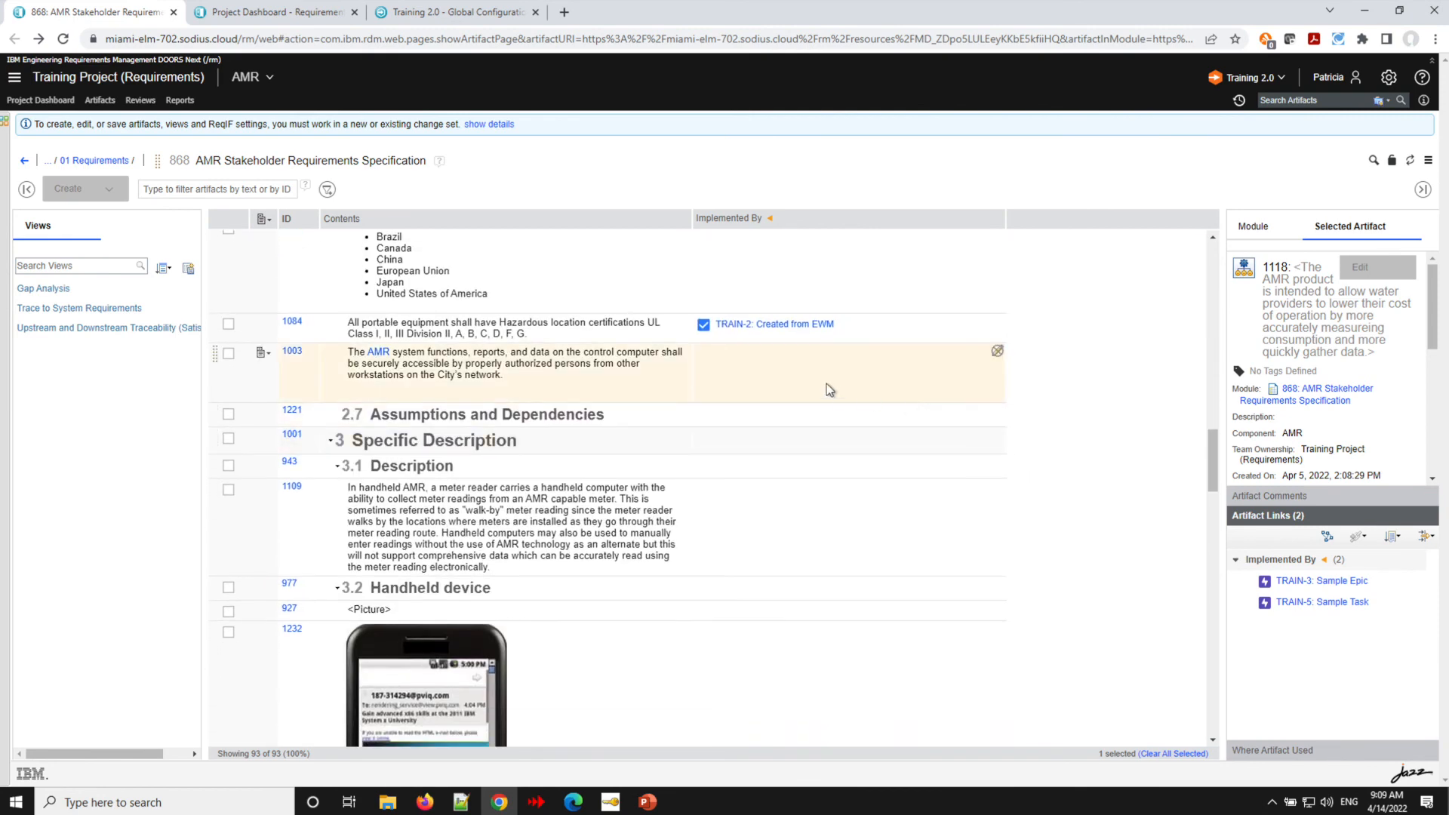
{"action": "scroll", "coordinate": [828, 389], "scroll_direction": "up", "scroll_amount": 8}
{"action": "scroll", "coordinate": [826, 383], "scroll_direction": "up", "scroll_amount": 8}
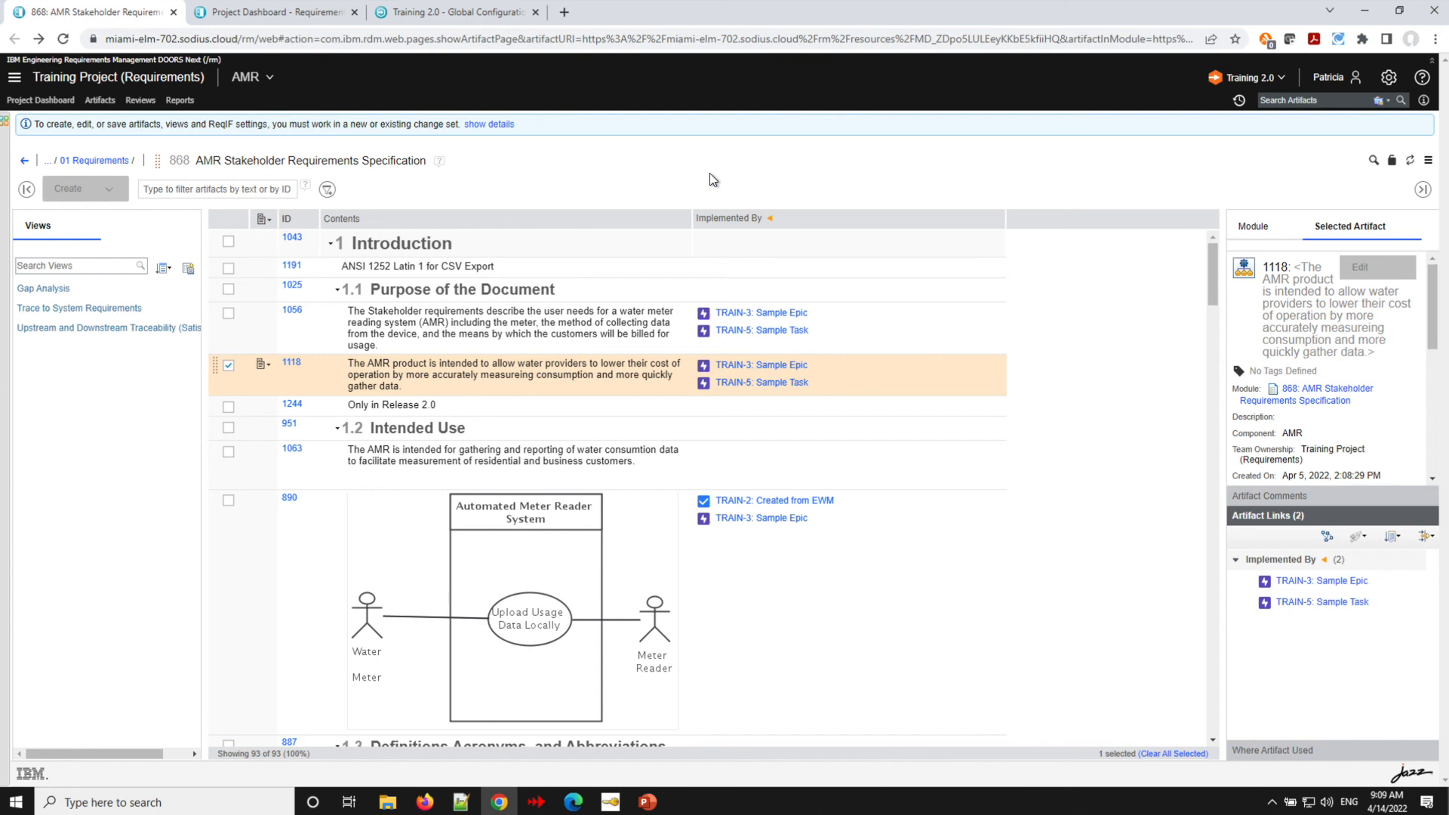
- Create a change set named Sample Changeset against the AMR 2.0 stream
{"action": "left_click", "coordinate": [1277, 79]}
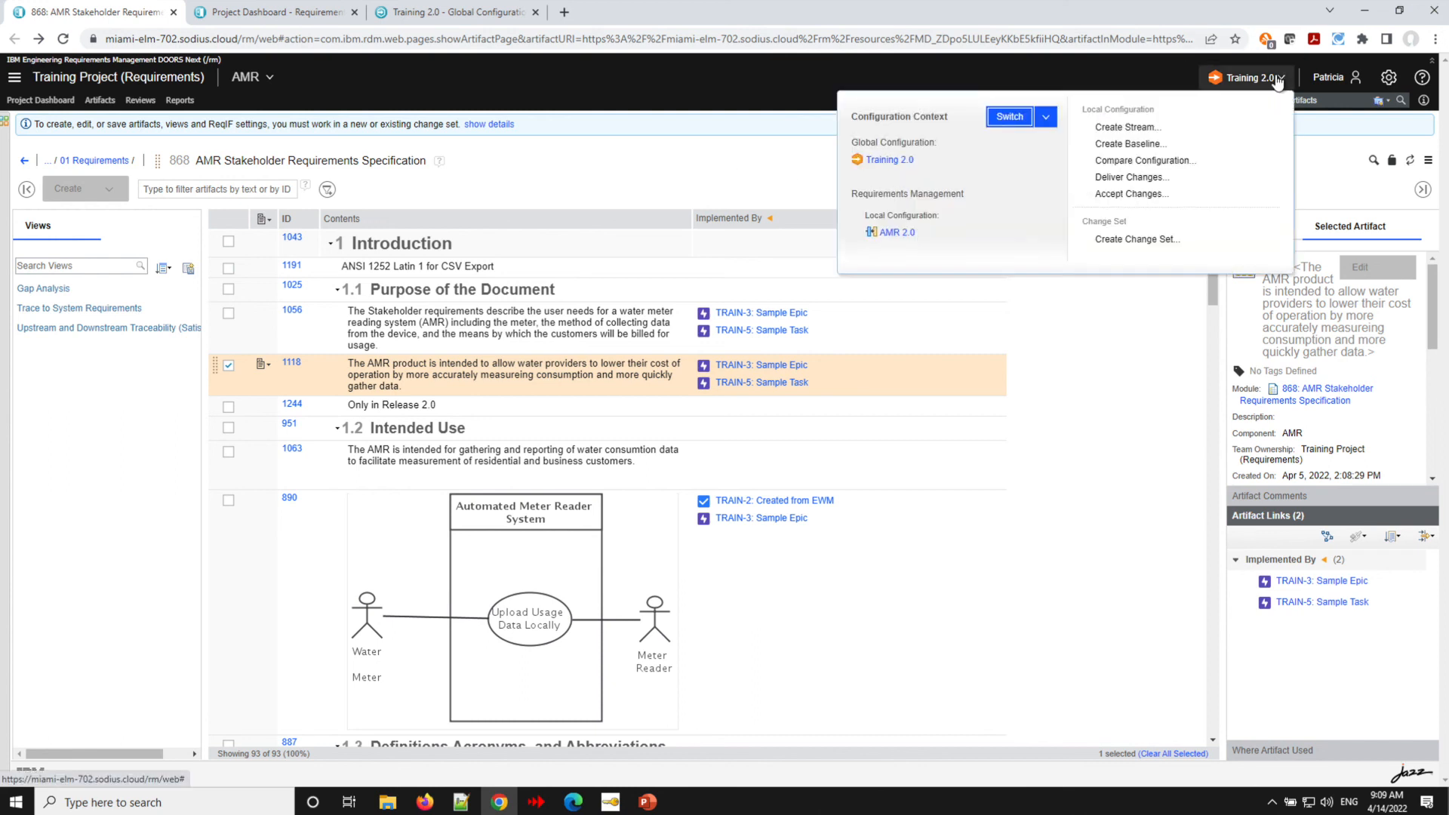
{"action": "left_click", "coordinate": [1151, 241]}
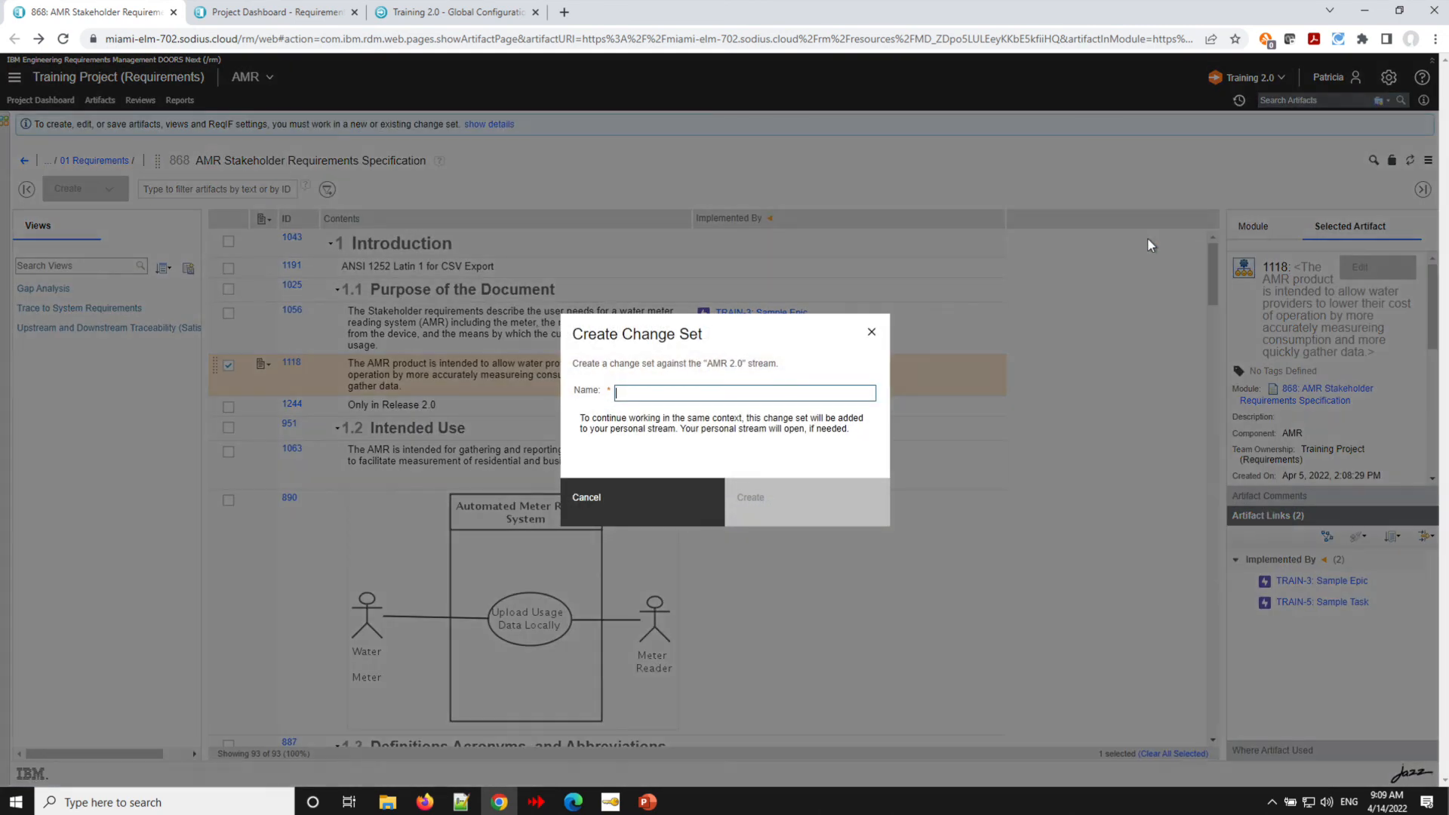
{"action": "type", "text": "Sample Change"}
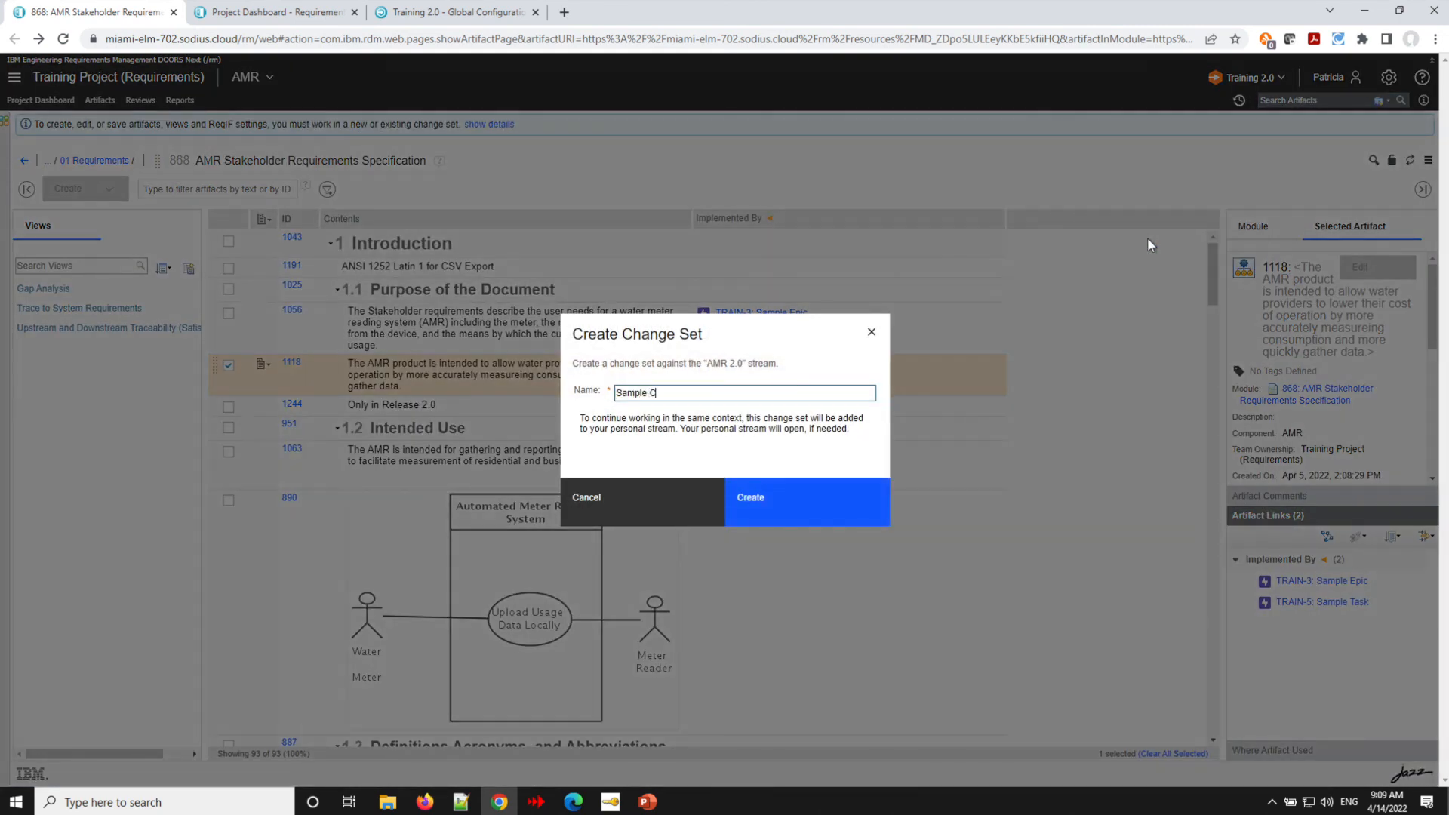
{"action": "type", "text": "set"}
{"action": "left_click", "coordinate": [775, 499]}
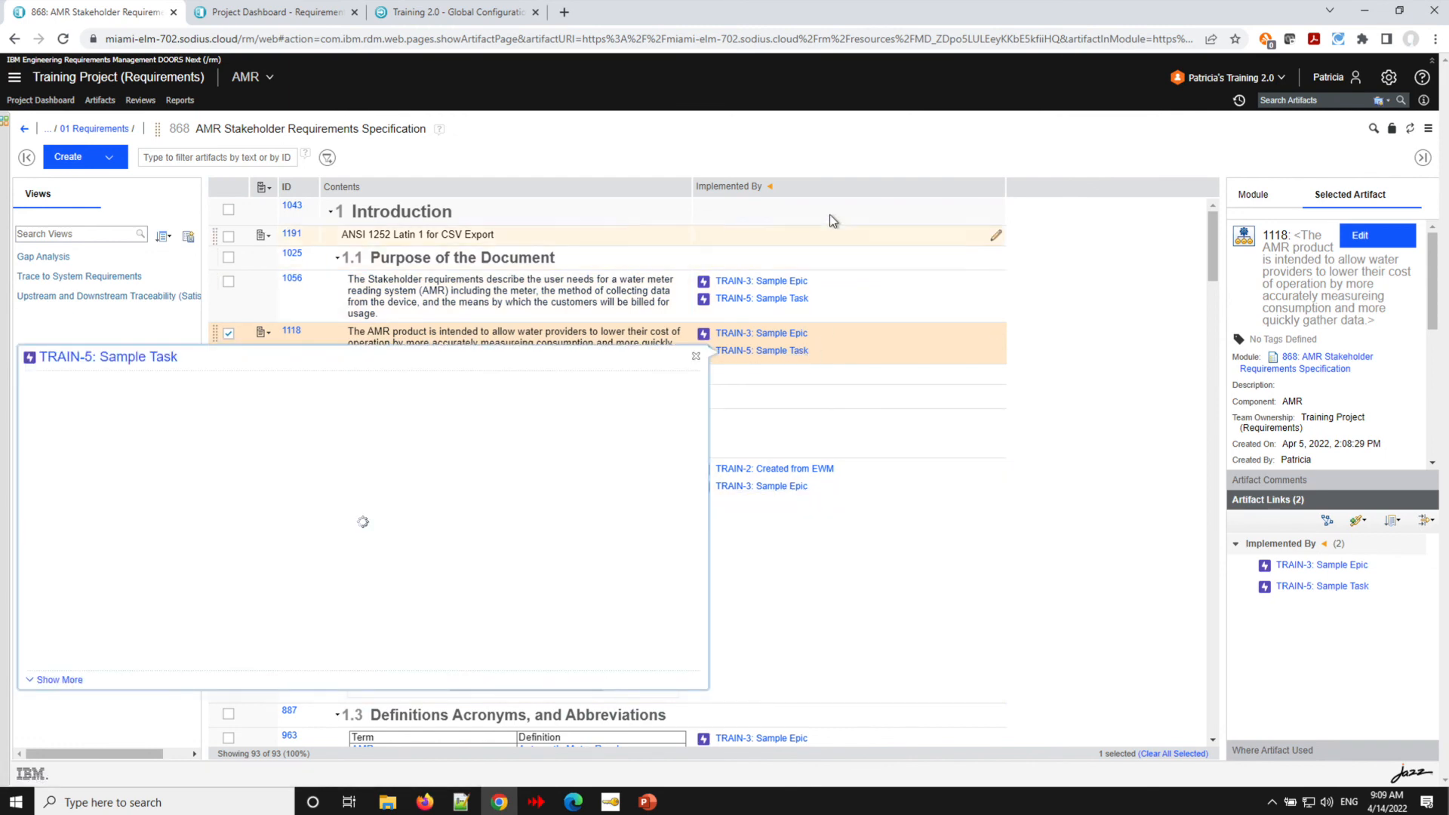
- Open the Patricia's Training 2.0 personal stream in a new tab and show its Links
{"action": "left_click", "coordinate": [1224, 78]}
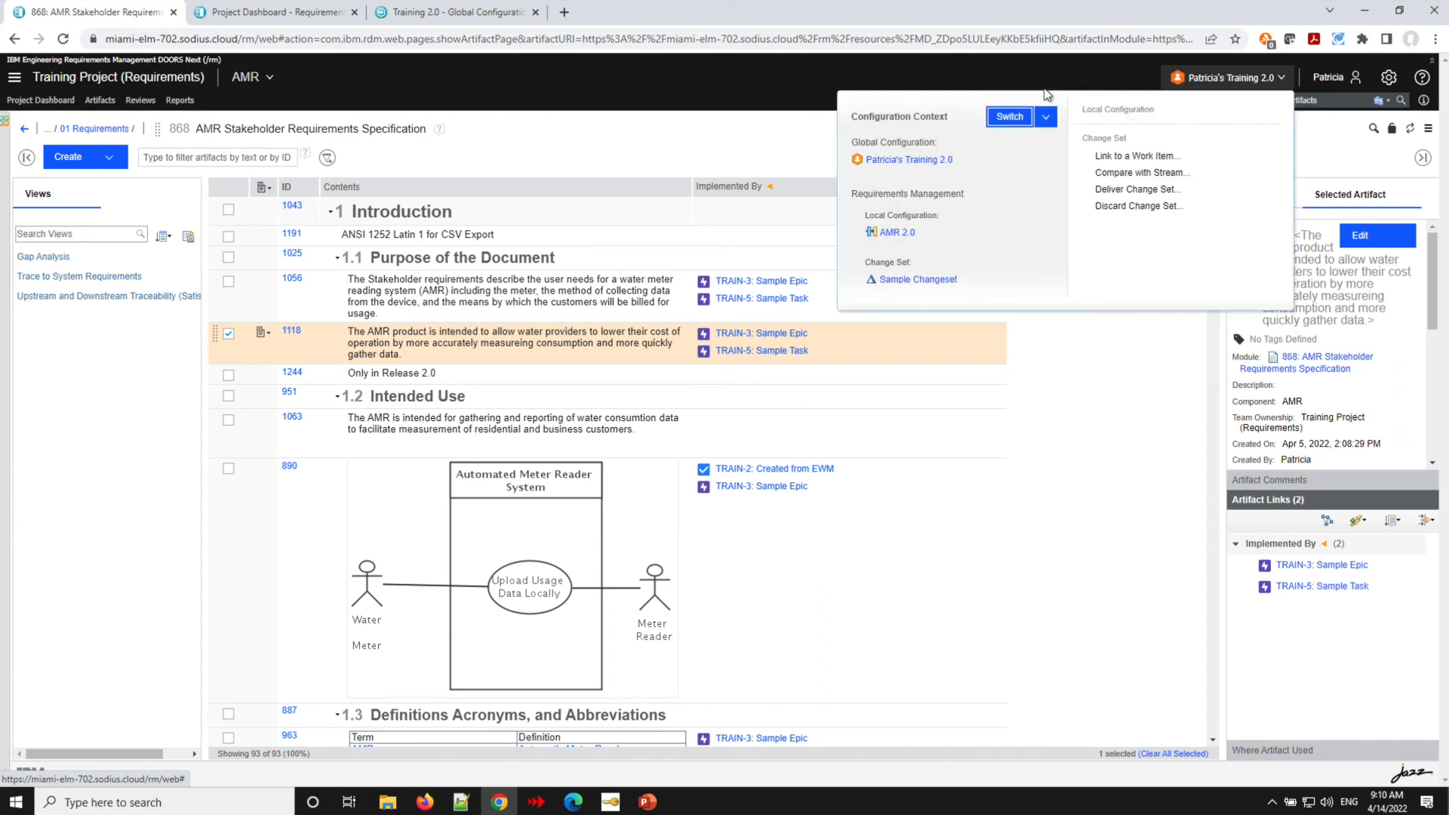
{"action": "right_click", "coordinate": [914, 162]}
{"action": "left_click", "coordinate": [953, 172]}
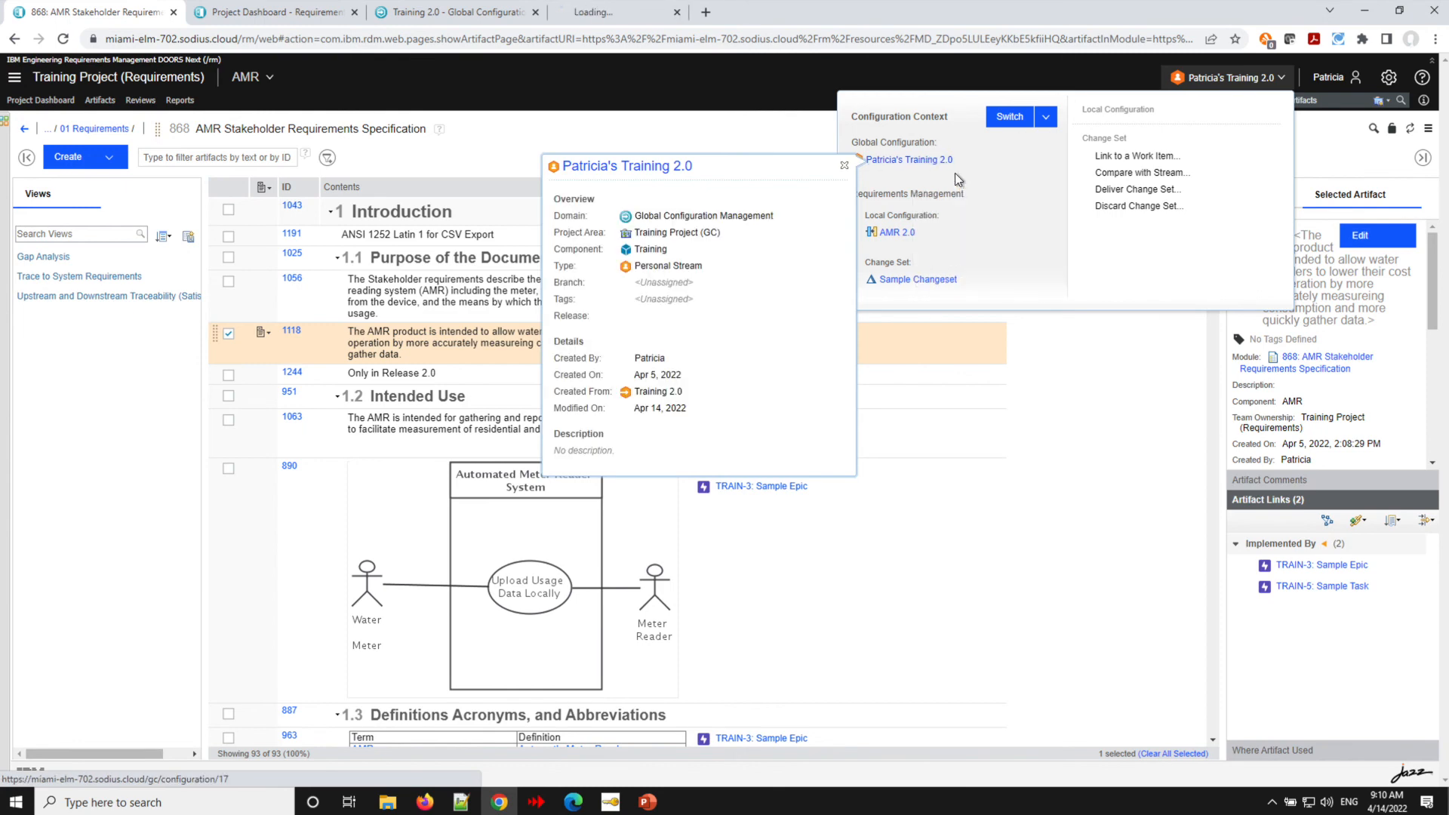
{"action": "left_click", "coordinate": [633, 14]}
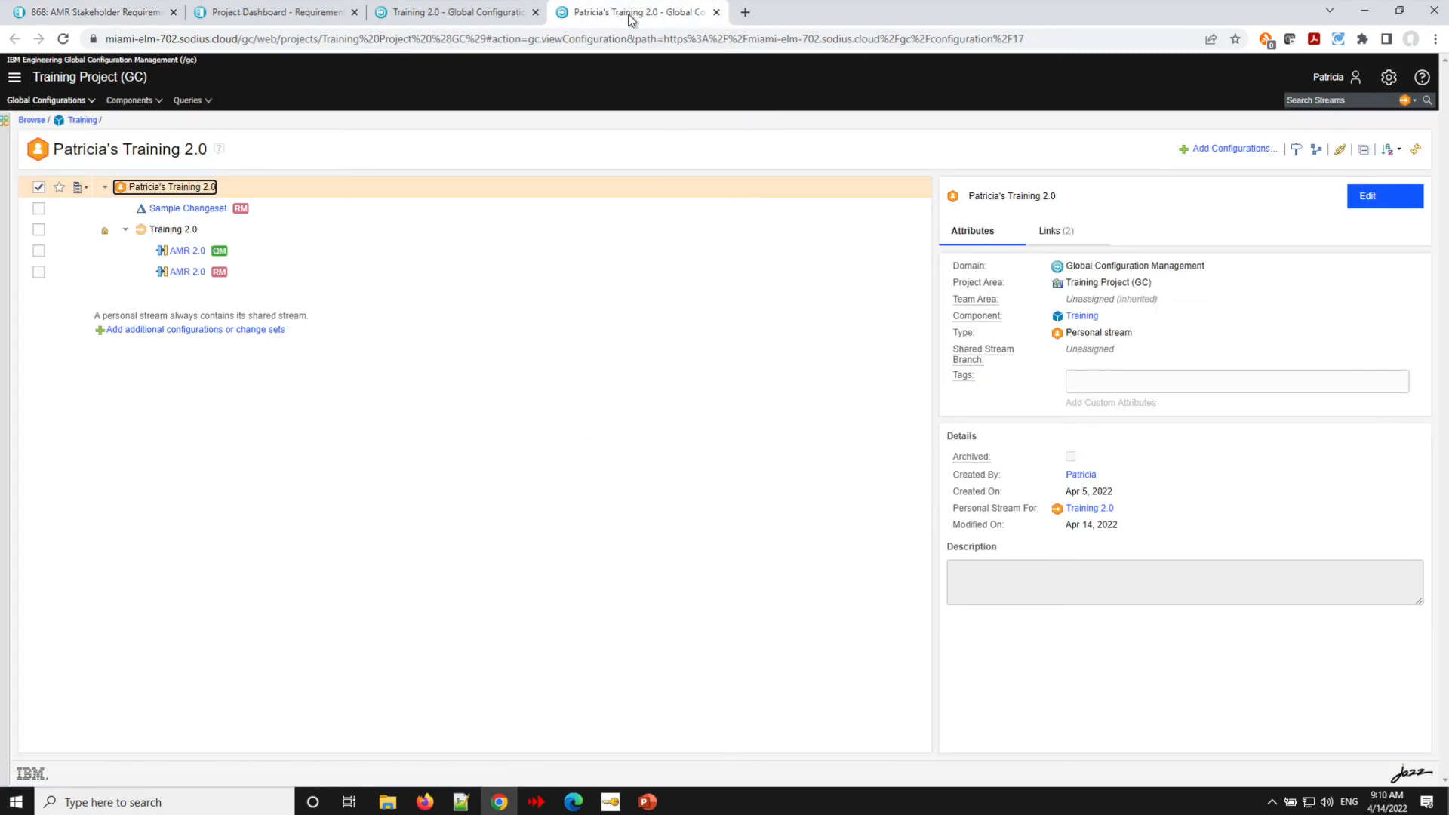
{"action": "left_click", "coordinate": [1053, 231]}
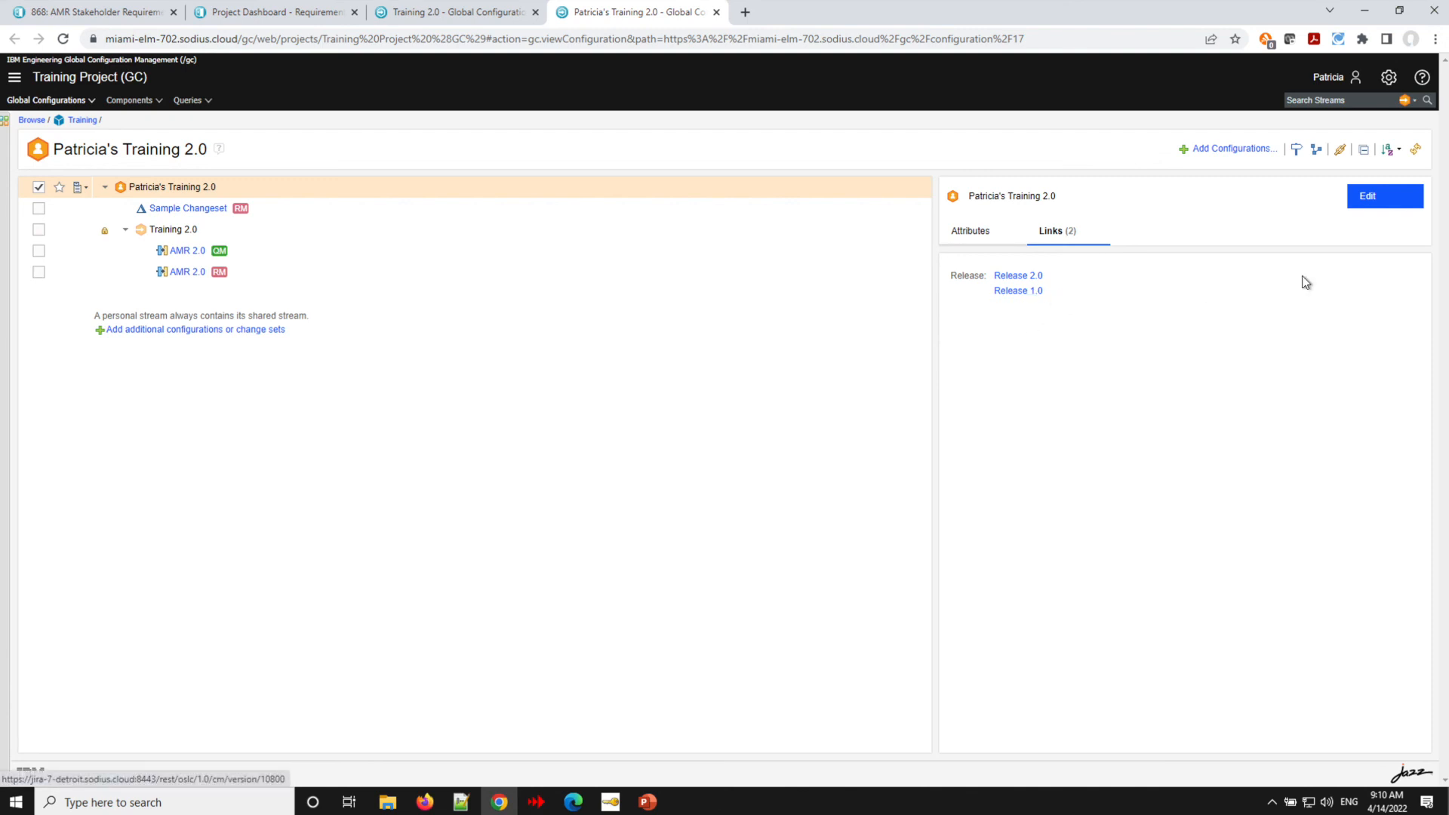
- Remove the Release 1.0 link from Patricia's Training 2.0, save, and return to the Training 2.0 configuration tab
{"action": "left_click", "coordinate": [1391, 198]}
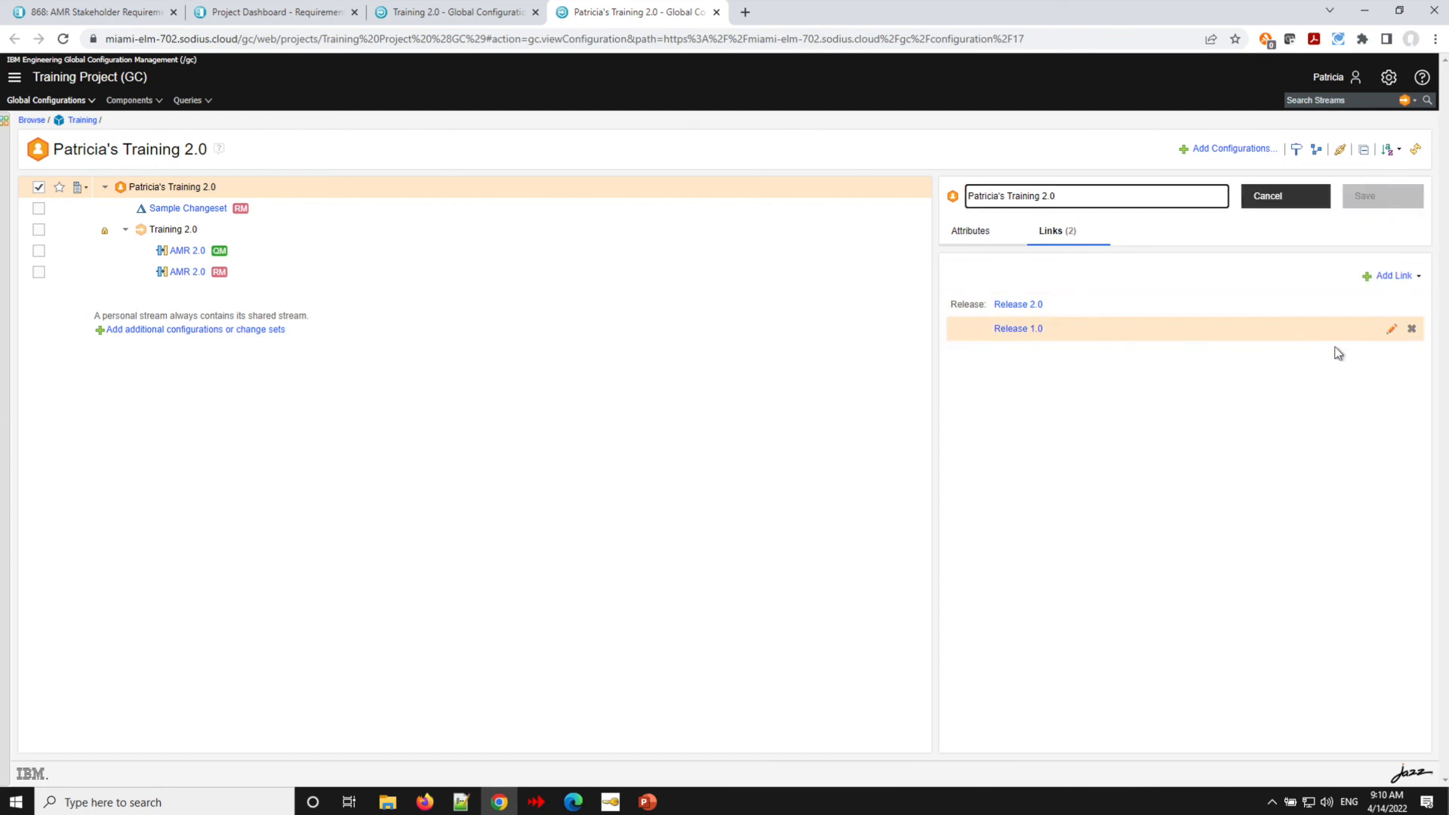
{"action": "left_click", "coordinate": [1412, 329]}
{"action": "left_click", "coordinate": [1389, 199]}
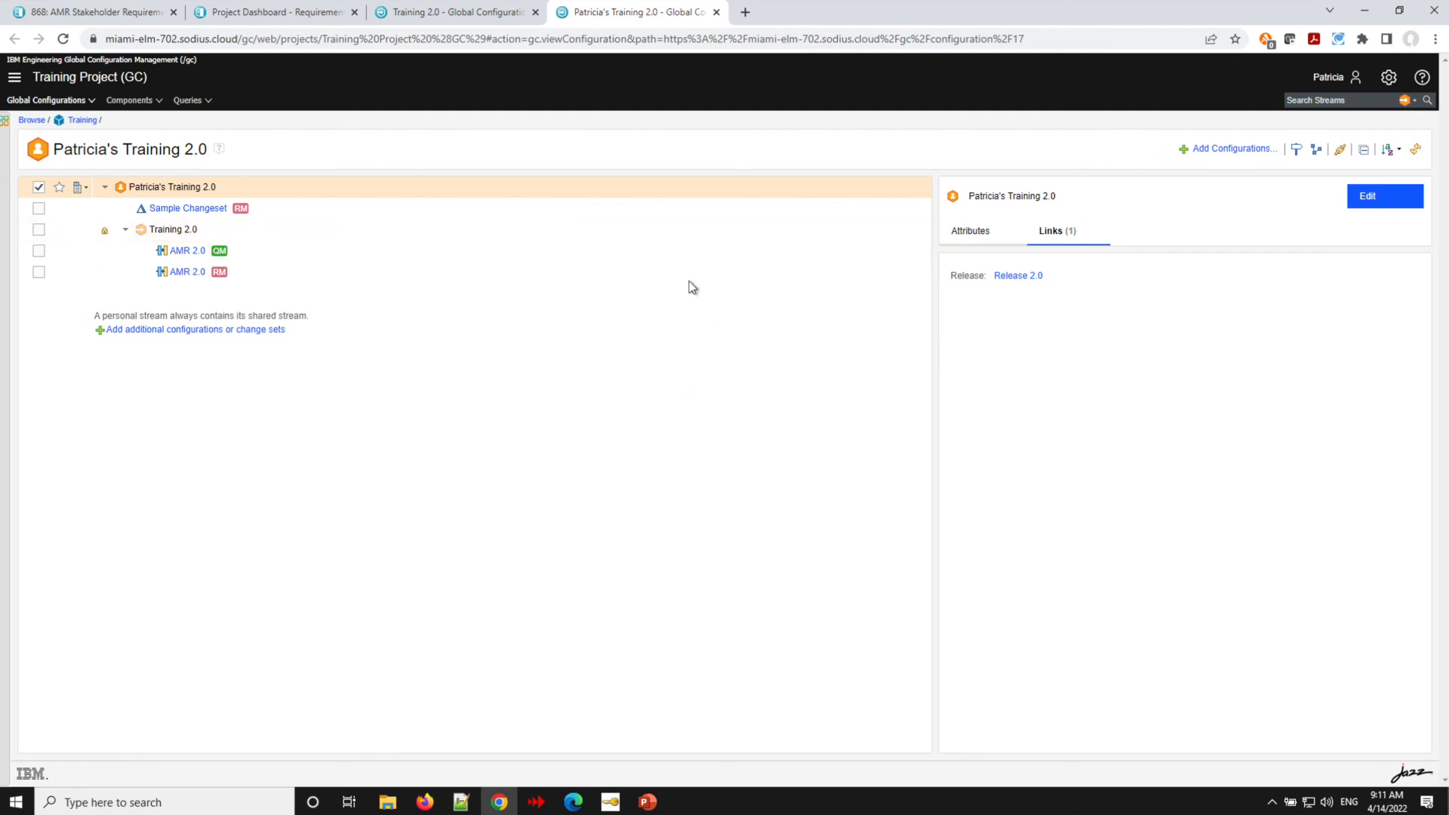
{"action": "left_click", "coordinate": [447, 19]}
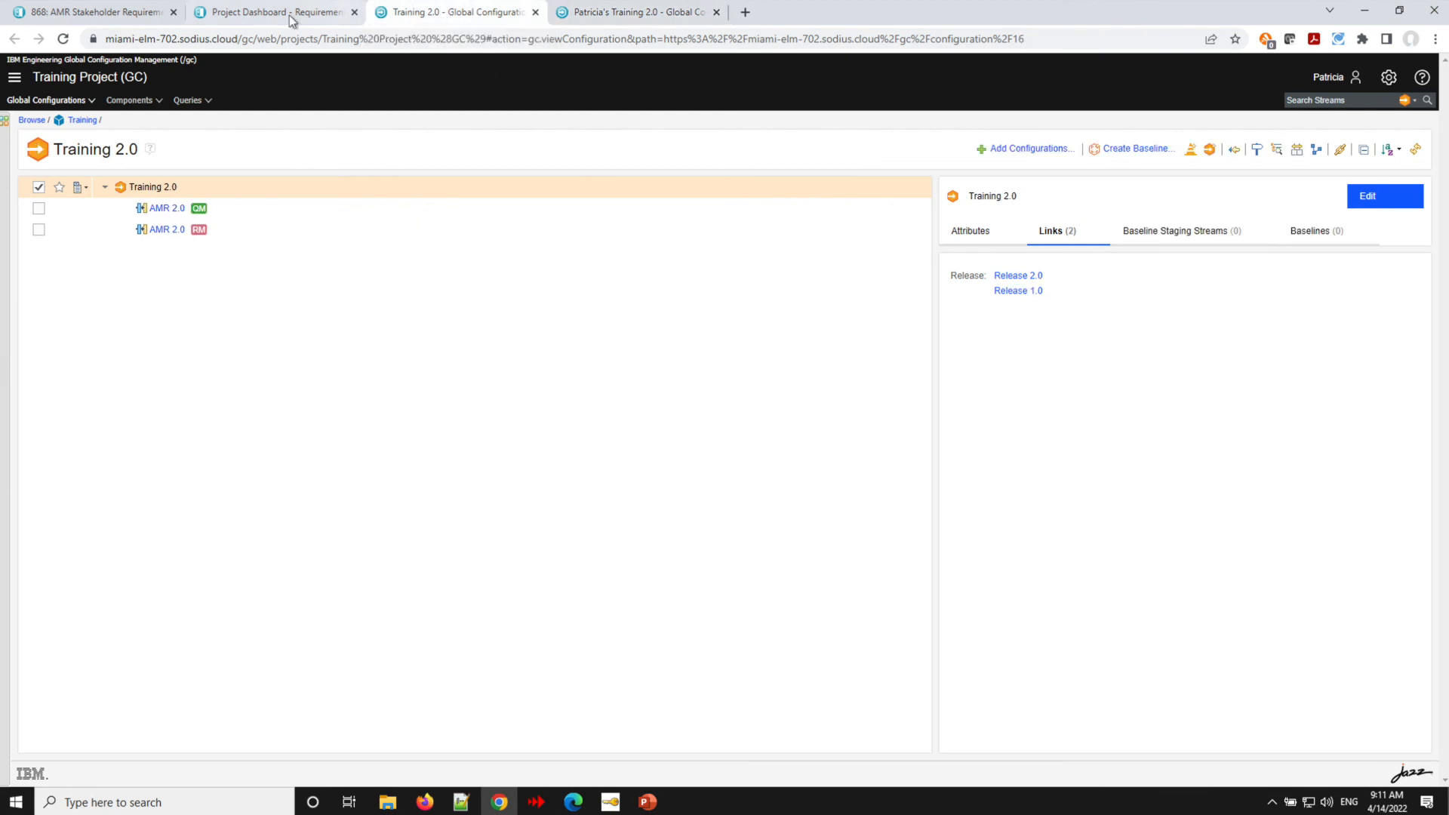
- Run test case 5: Sample Test Case with its default record details
{"action": "left_click", "coordinate": [97, 17]}
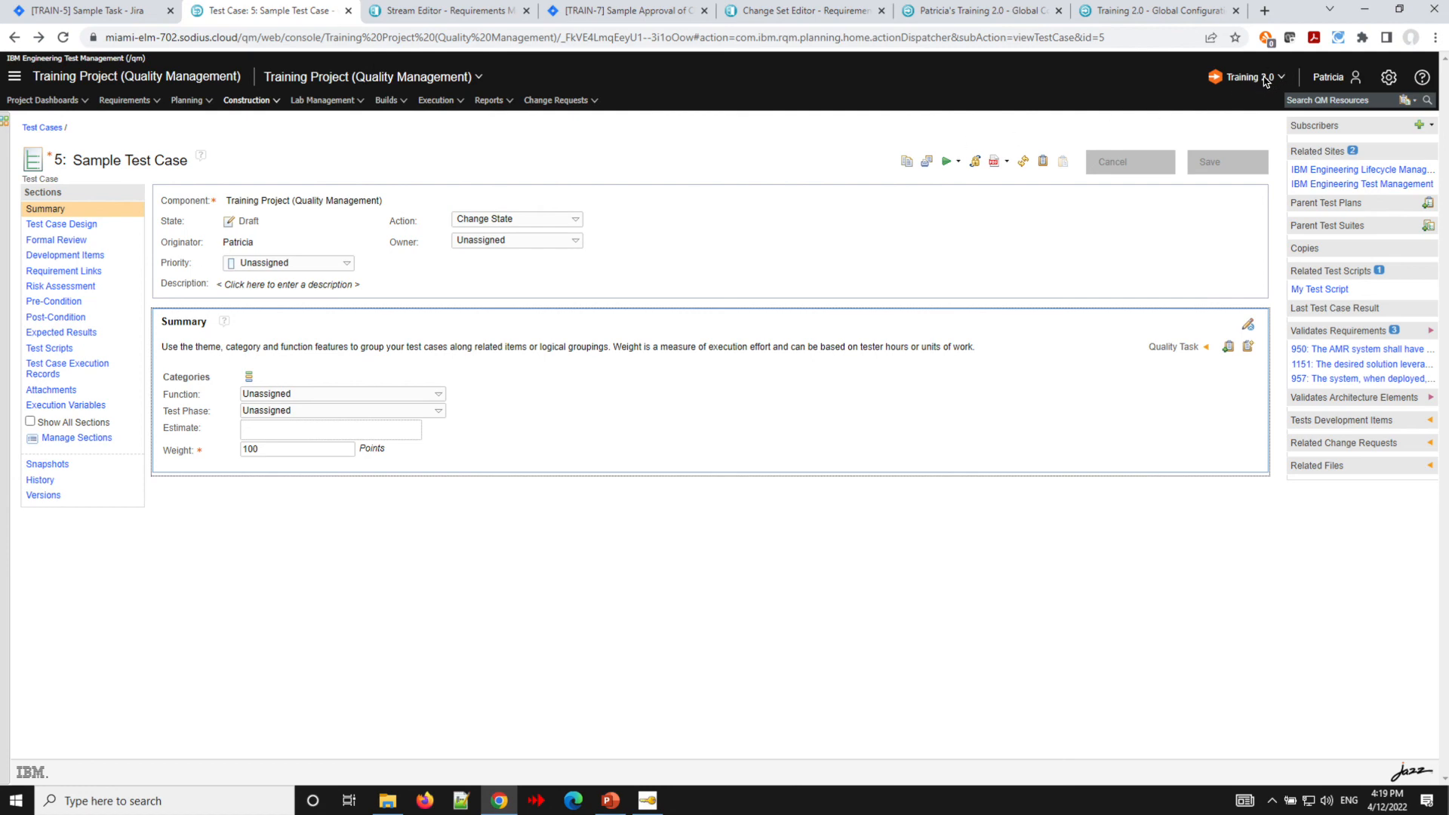
{"action": "left_click", "coordinate": [957, 162]}
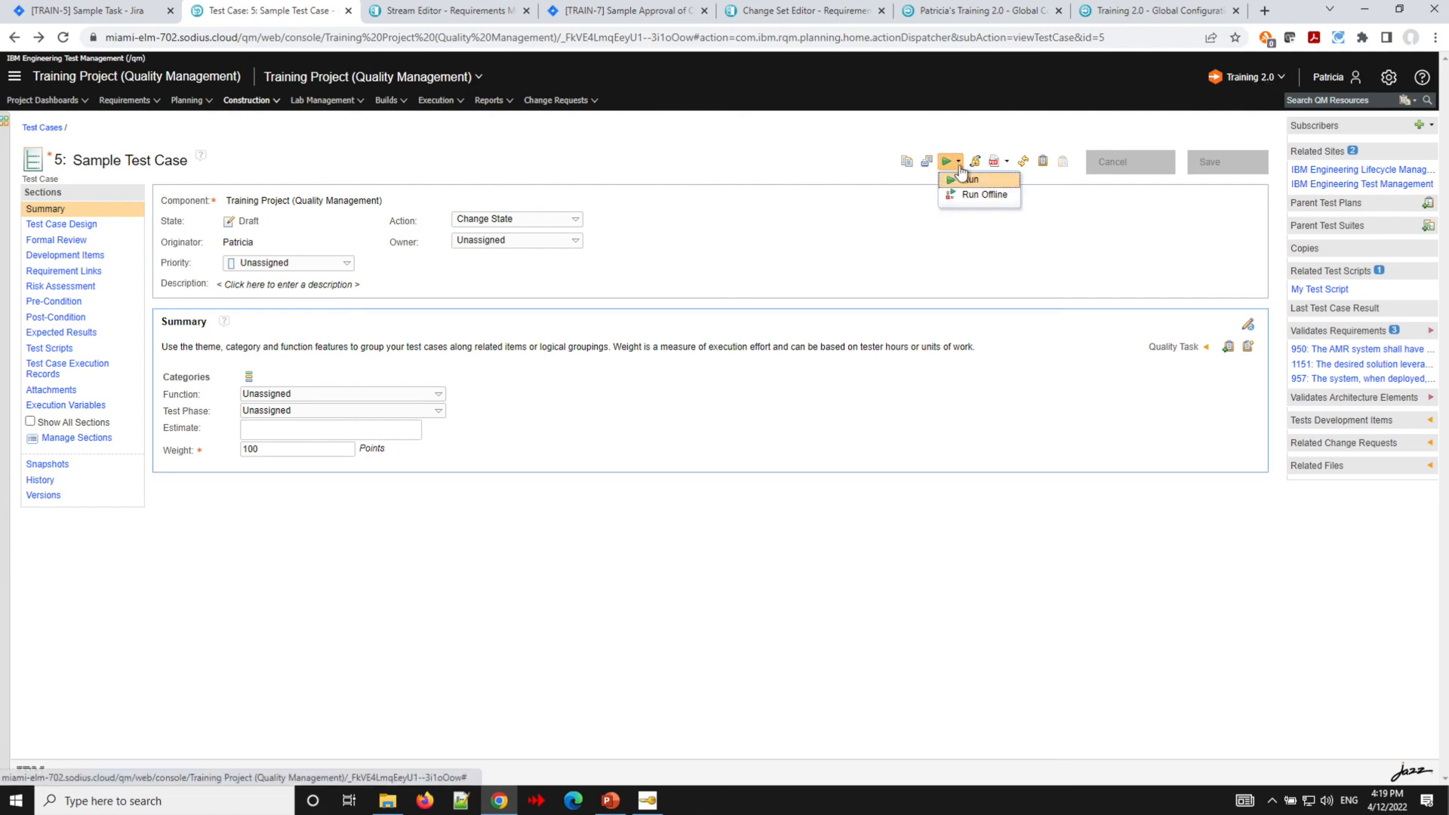
{"action": "left_click", "coordinate": [967, 182]}
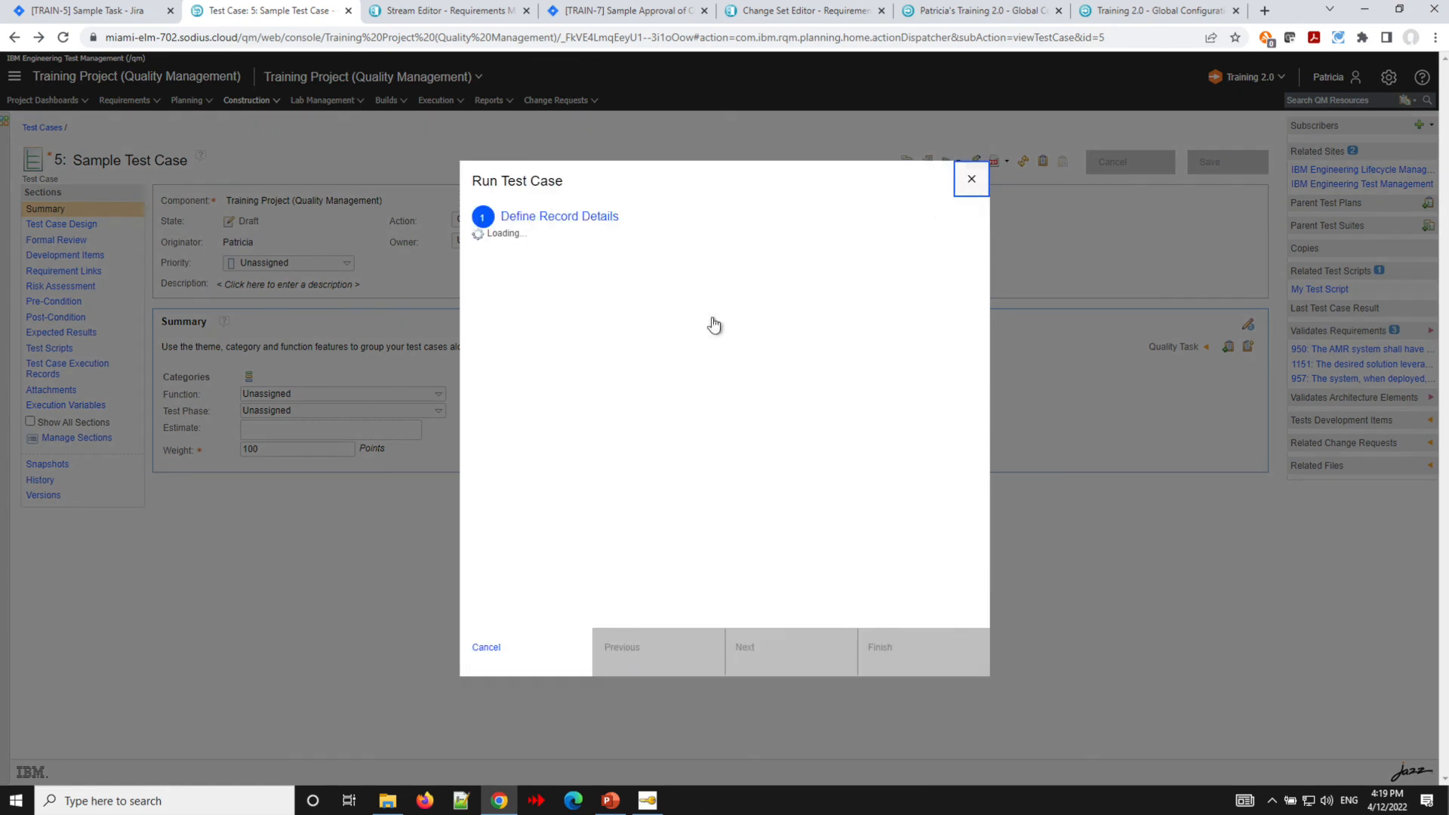
{"action": "left_click", "coordinate": [898, 610]}
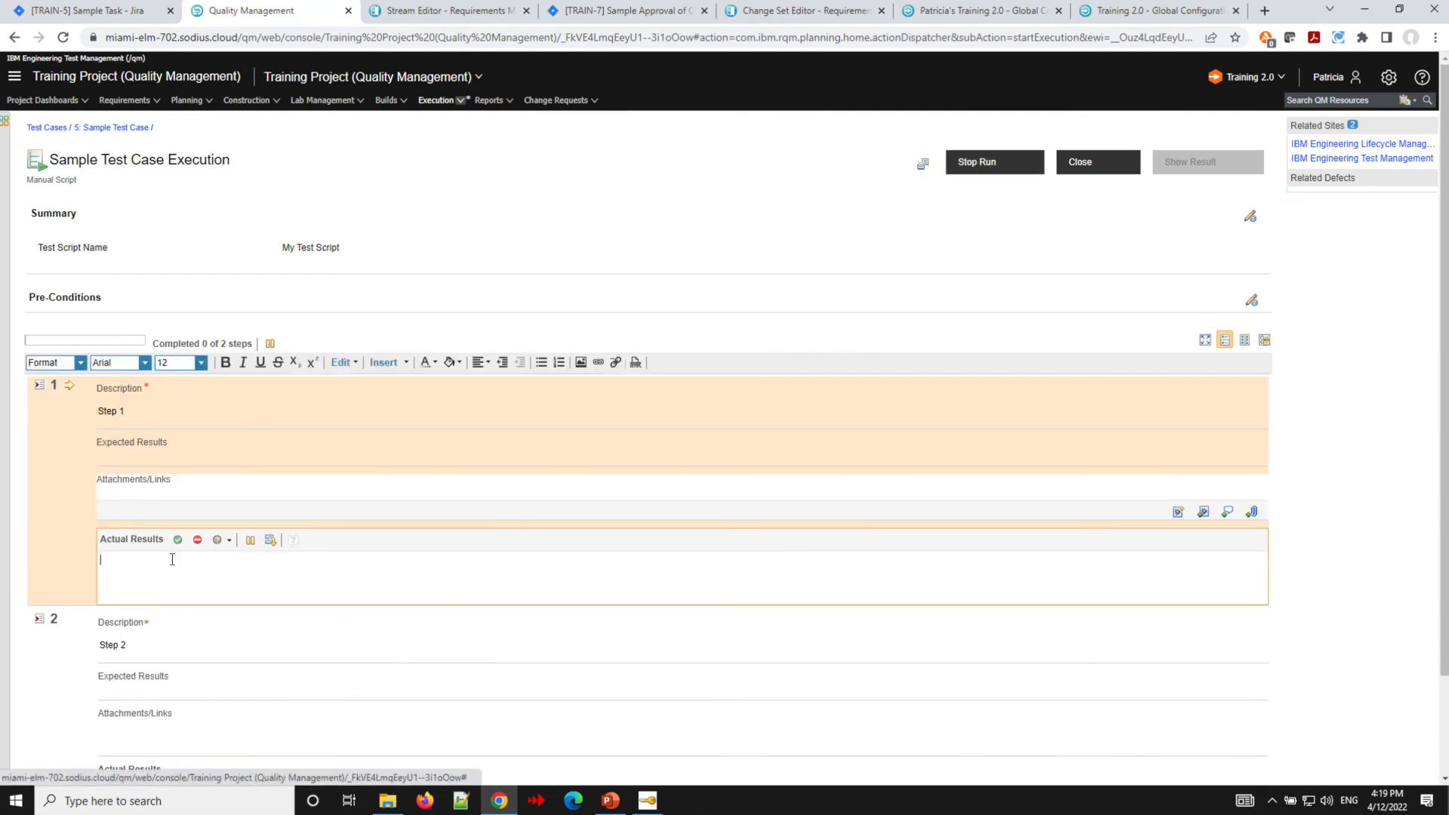
- Enter "Fail Step" as the actual result of Step 1
{"action": "type", "text": "Fail Setep"}
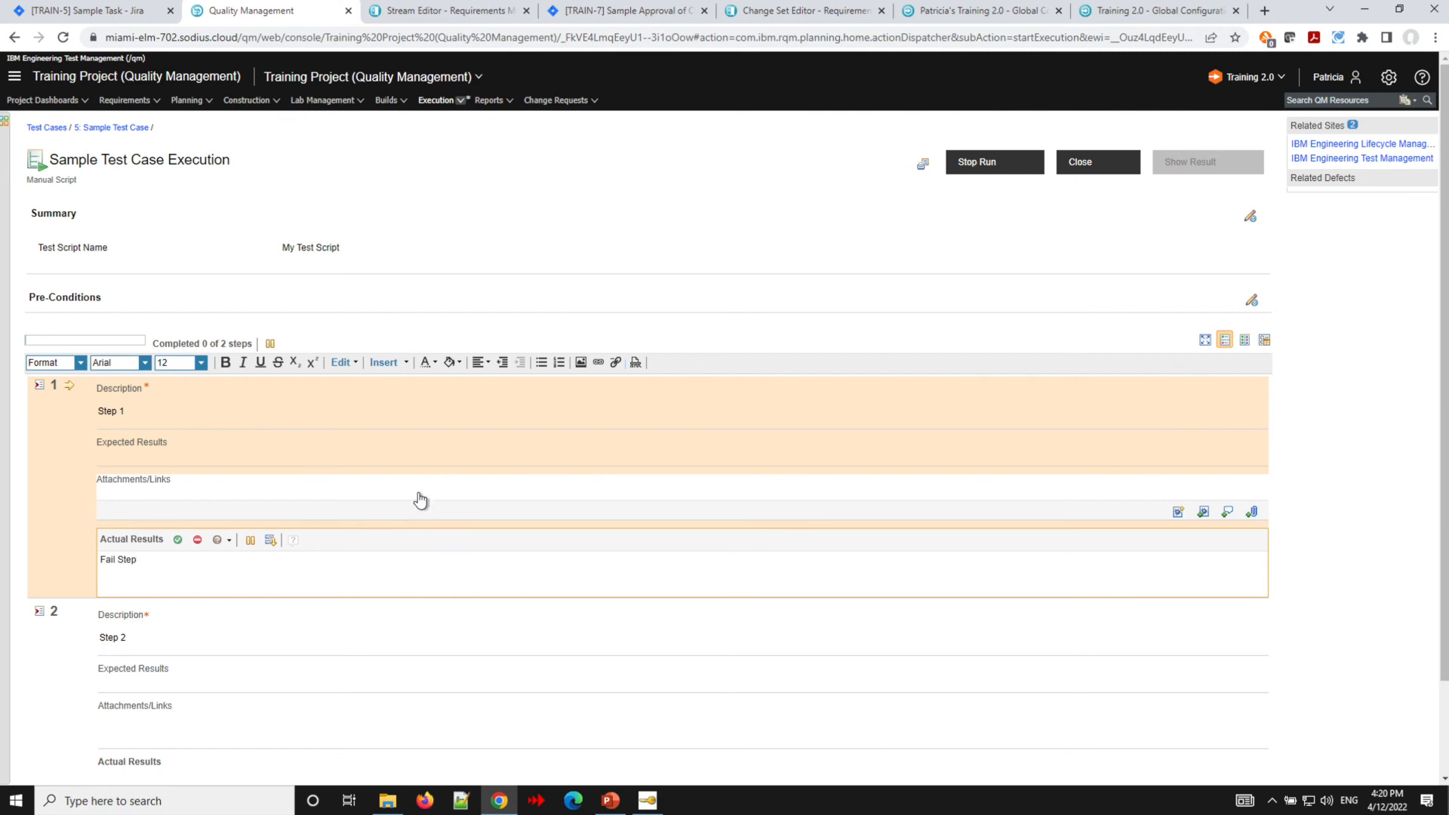
- Create a new Jira Bug defect from Step 1, keeping the summary Failing Test Case "Sample Test Case"
{"action": "left_click", "coordinate": [1177, 514]}
{"action": "left_click", "coordinate": [1130, 531]}
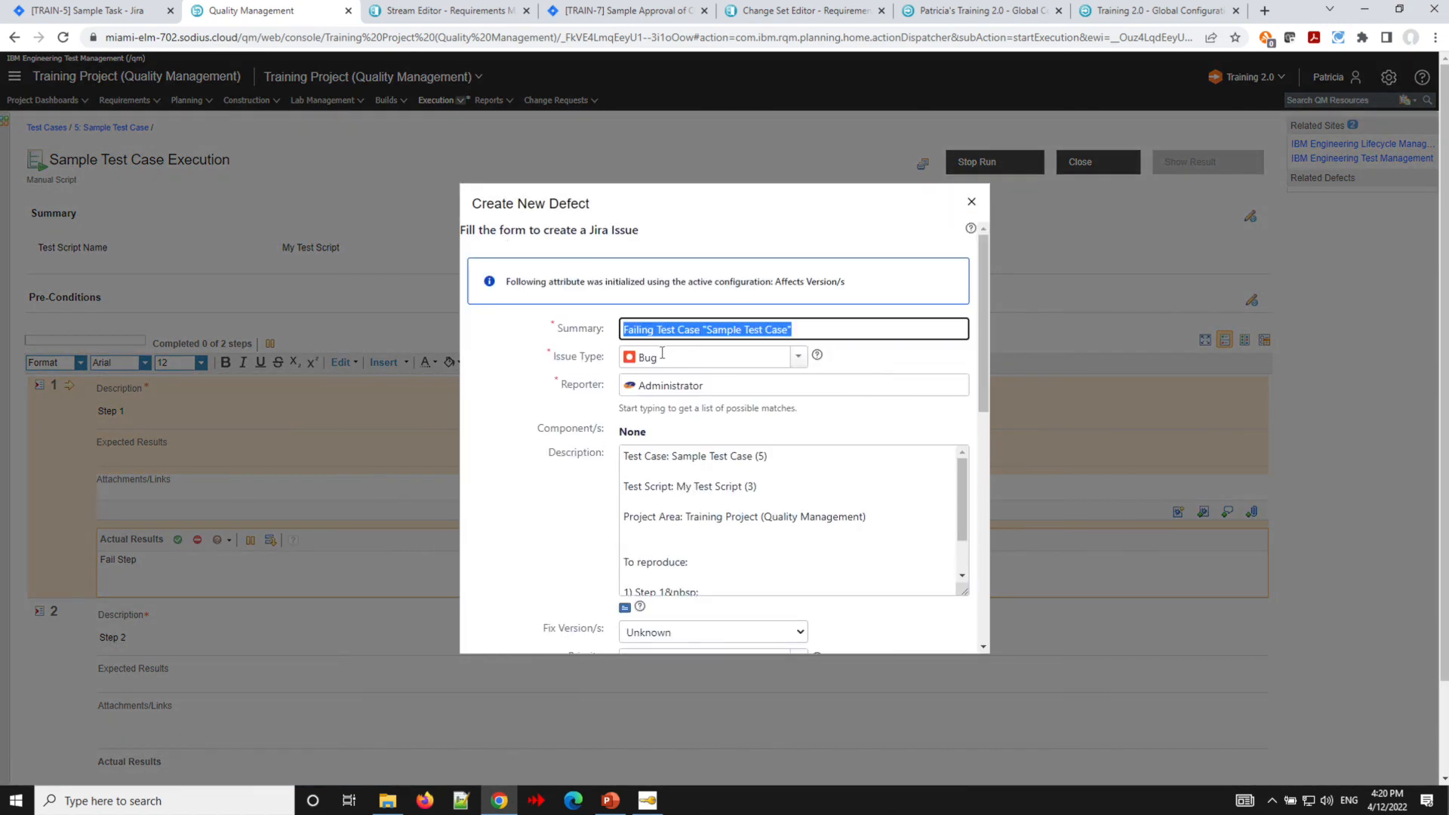
{"action": "left_click_drag", "start_coordinate": [507, 282], "coordinate": [872, 295]}
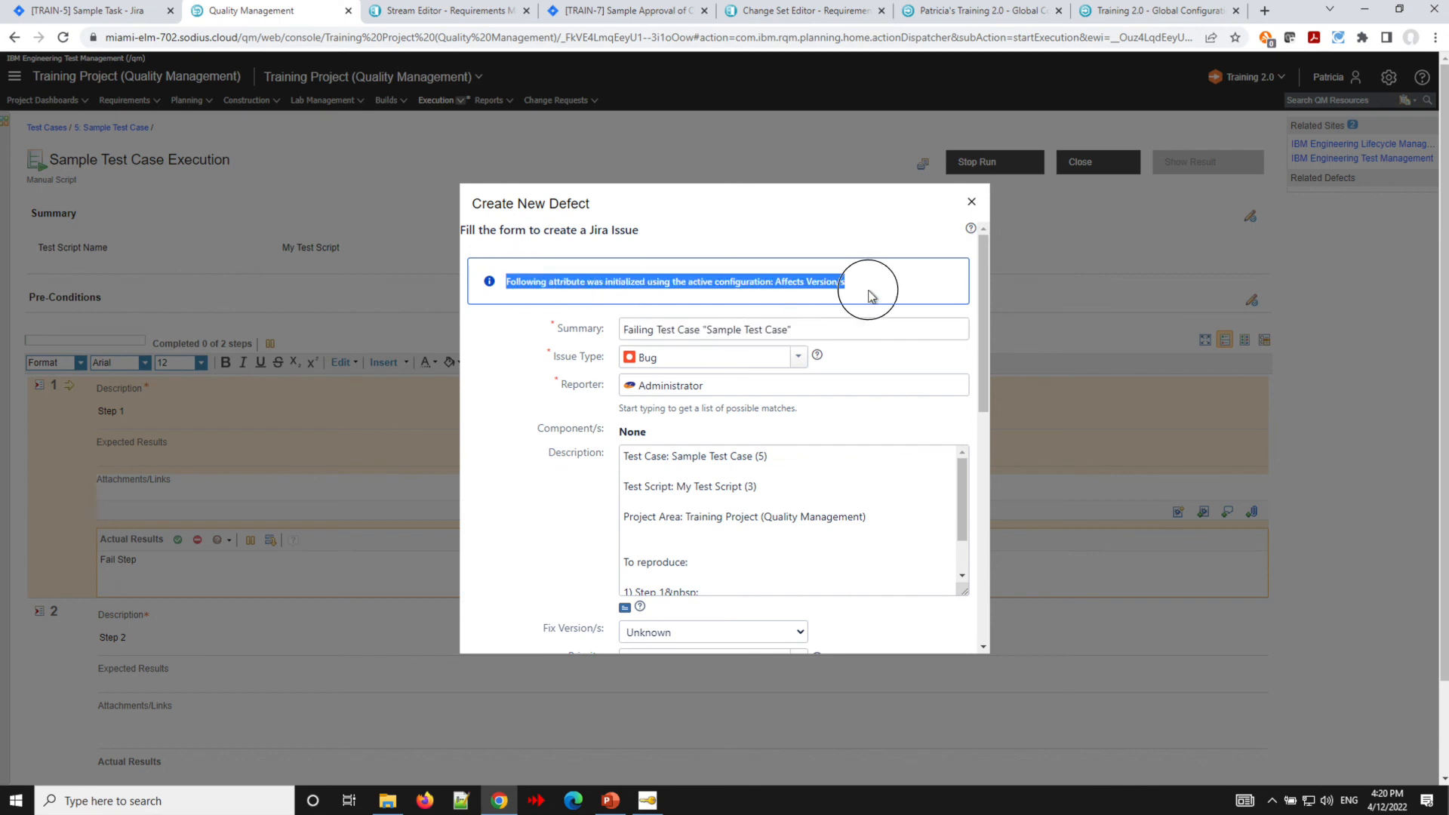
{"action": "left_click_drag", "start_coordinate": [984, 316], "coordinate": [964, 628]}
{"action": "left_click", "coordinate": [903, 642]}
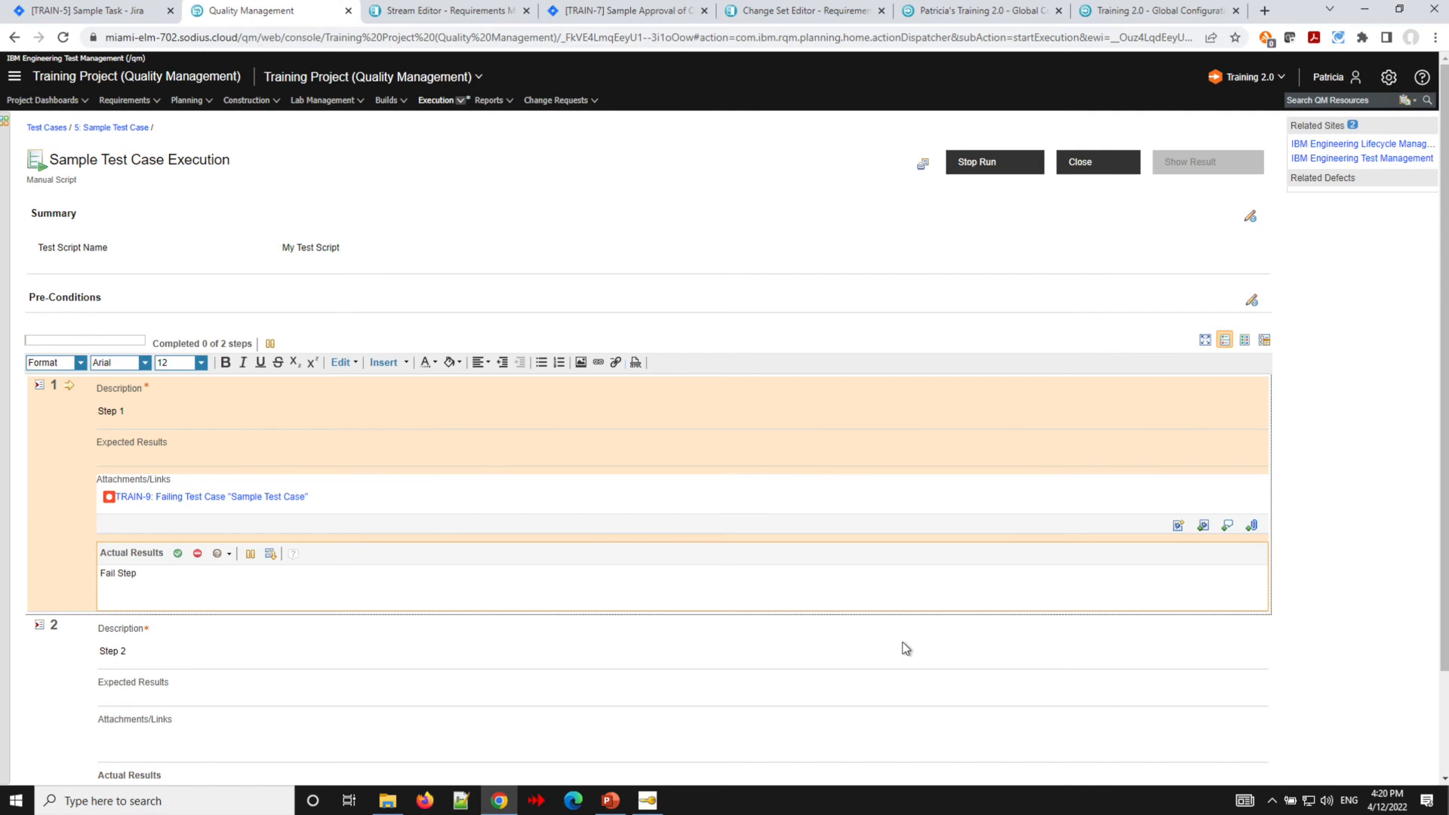
- Mark Step 1 and Step 2 as failed to complete the execution
{"action": "left_click", "coordinate": [198, 554]}
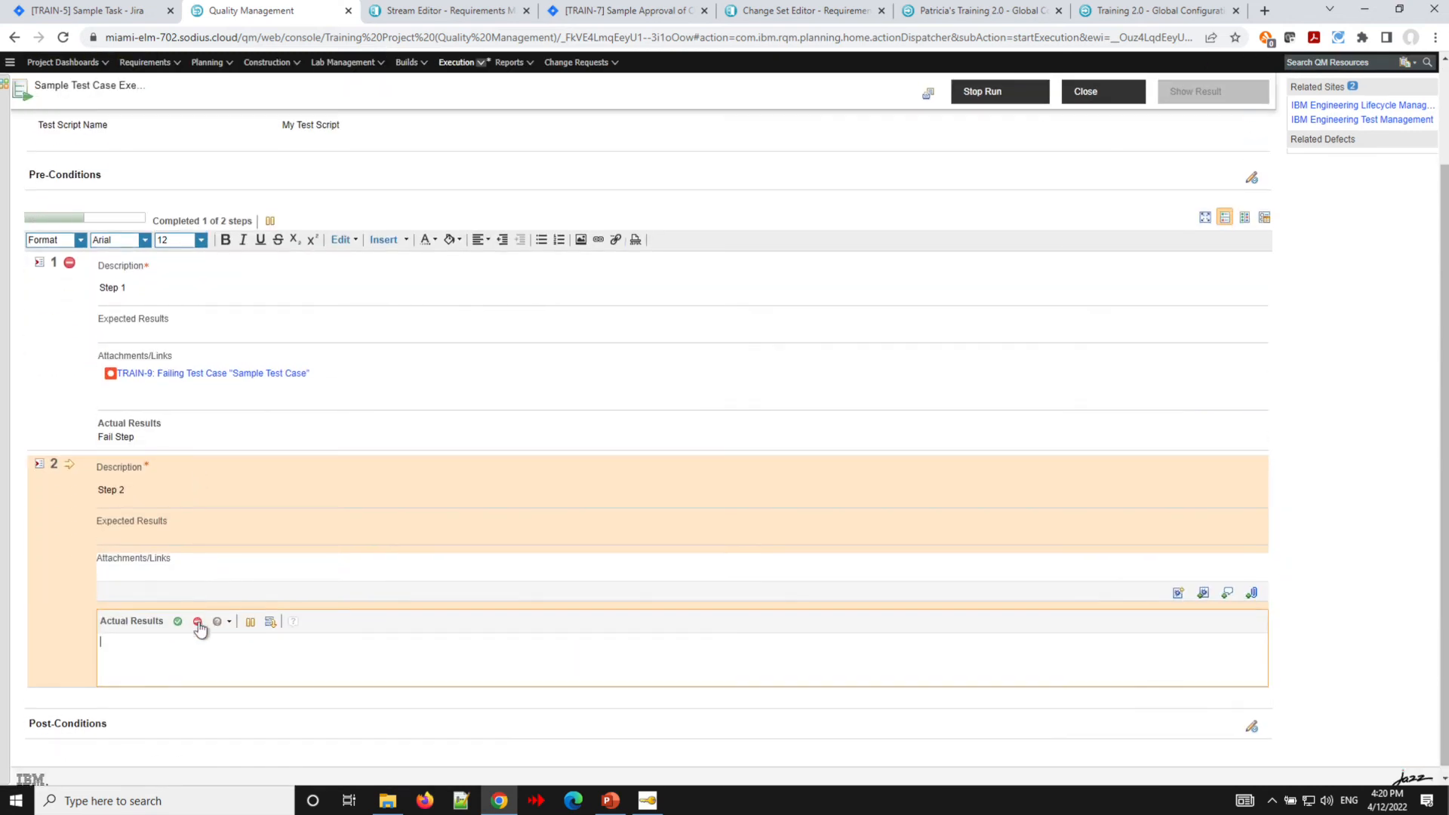
{"action": "left_click", "coordinate": [198, 622]}
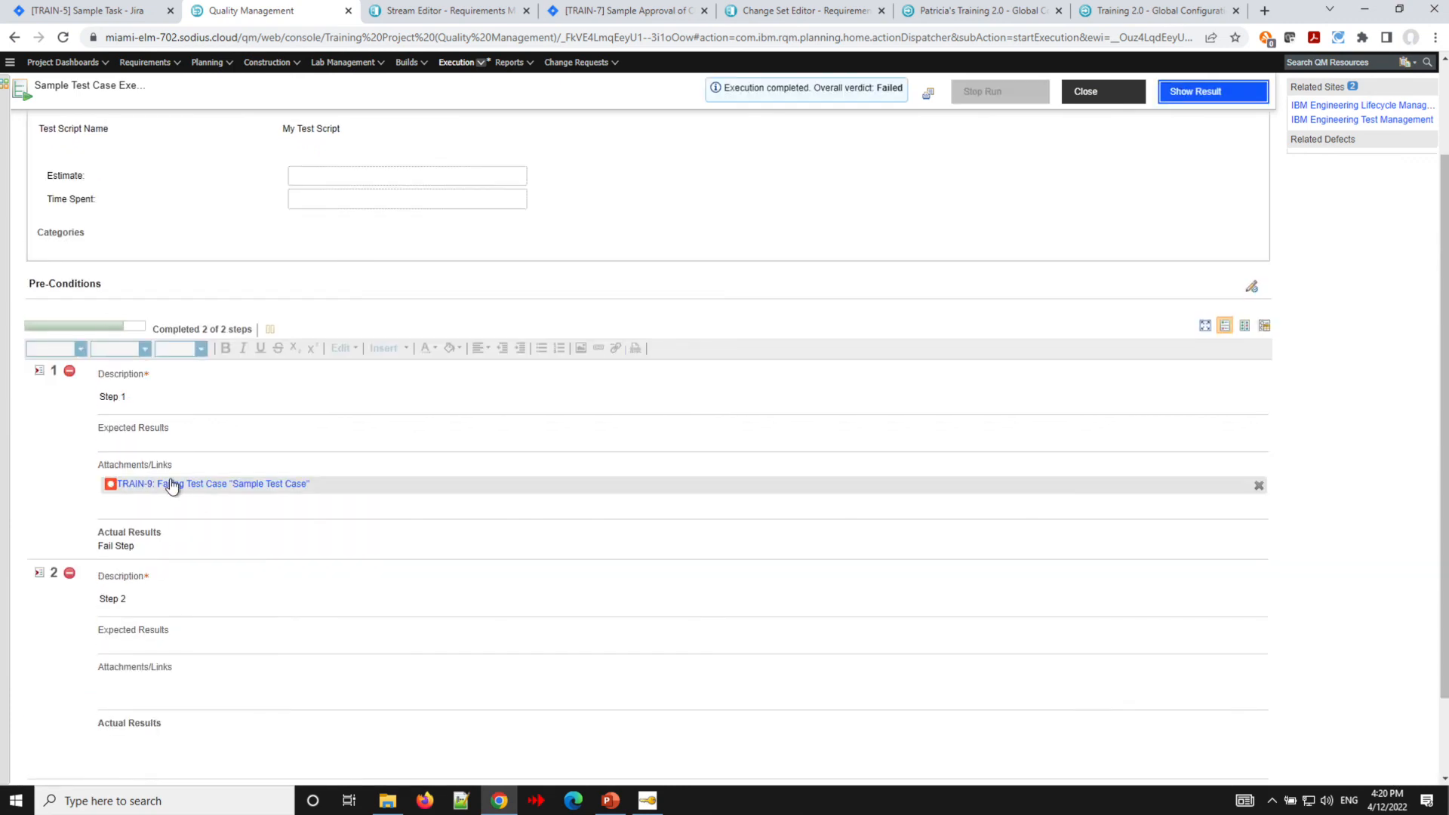
- Open the TRAIN-9 defect in Jira and examine its issue links to requirements, test result and test case
{"action": "mouse_move", "coordinate": [171, 481]}
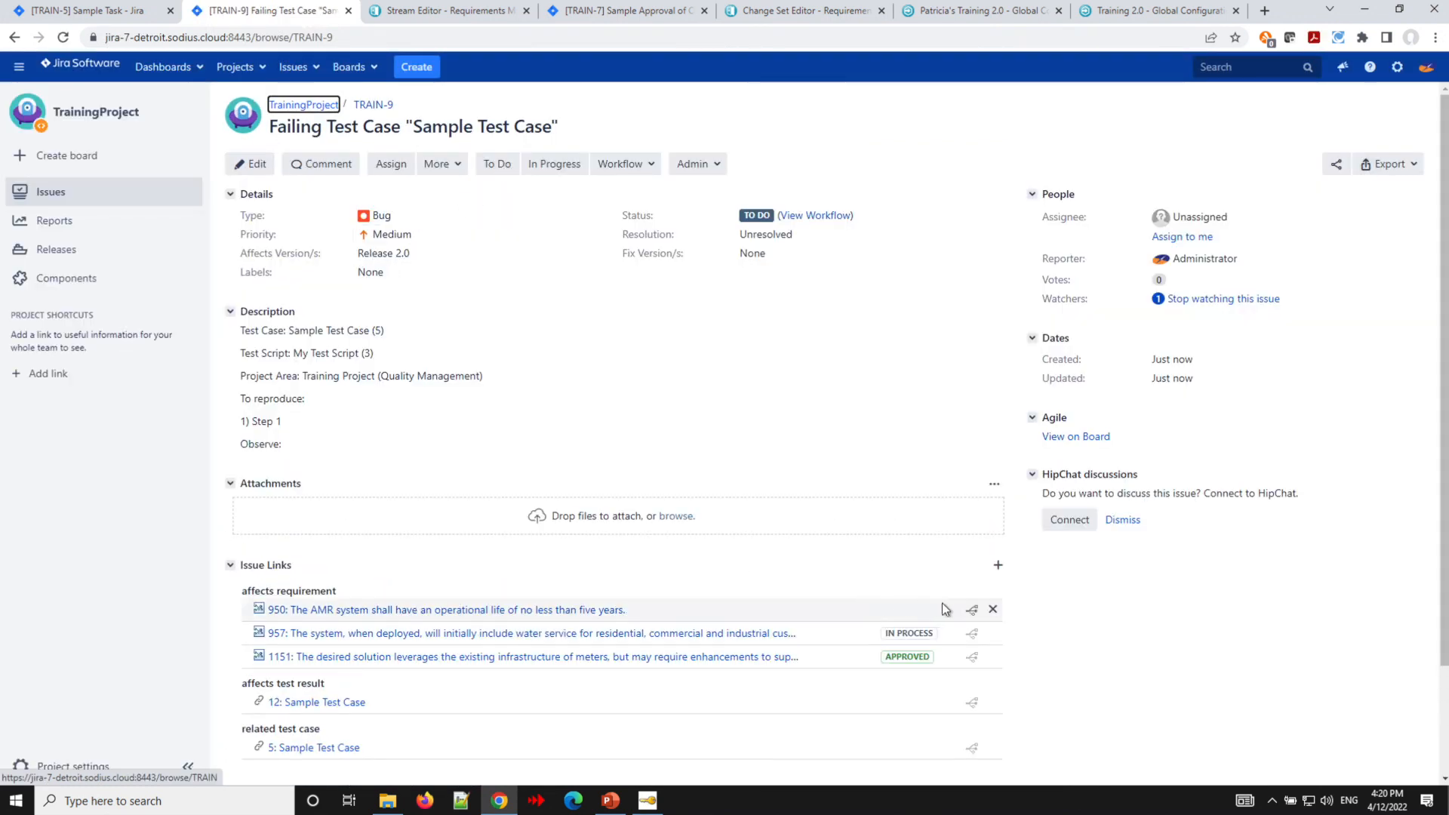
{"action": "mouse_move", "coordinate": [972, 658]}
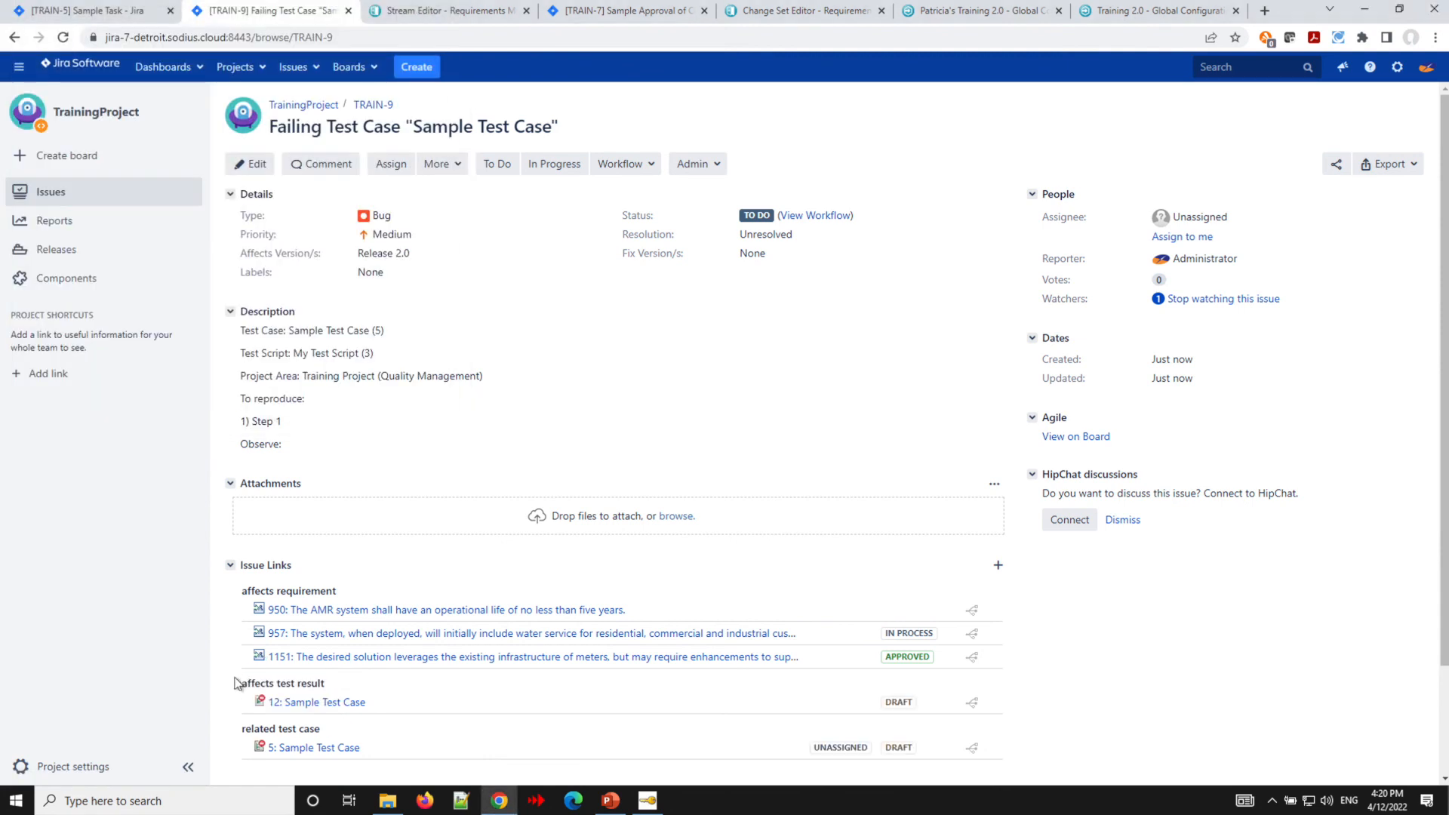
{"action": "scroll", "coordinate": [230, 695], "scroll_direction": "down", "scroll_amount": 2}
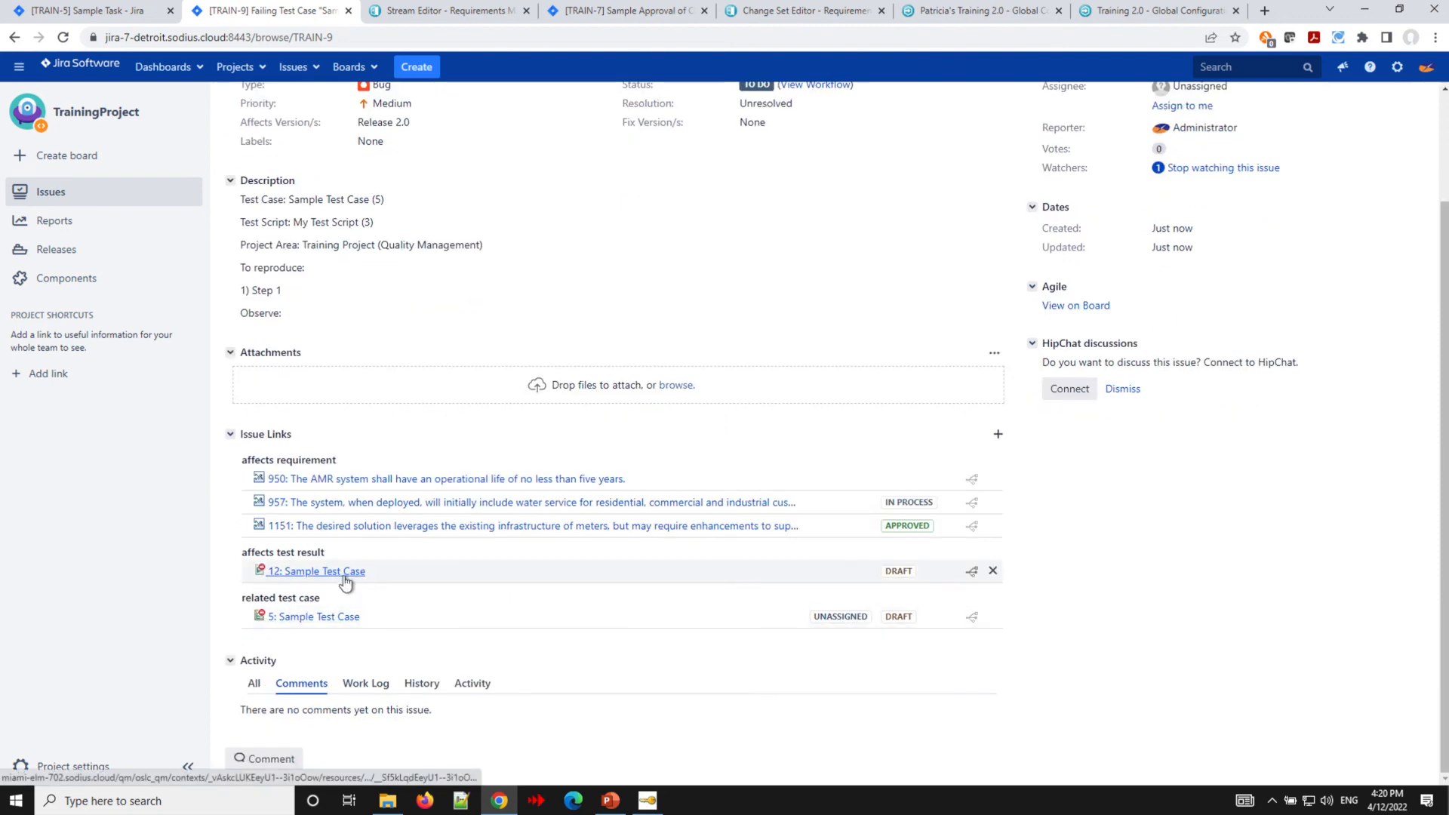
{"action": "mouse_move", "coordinate": [973, 580]}
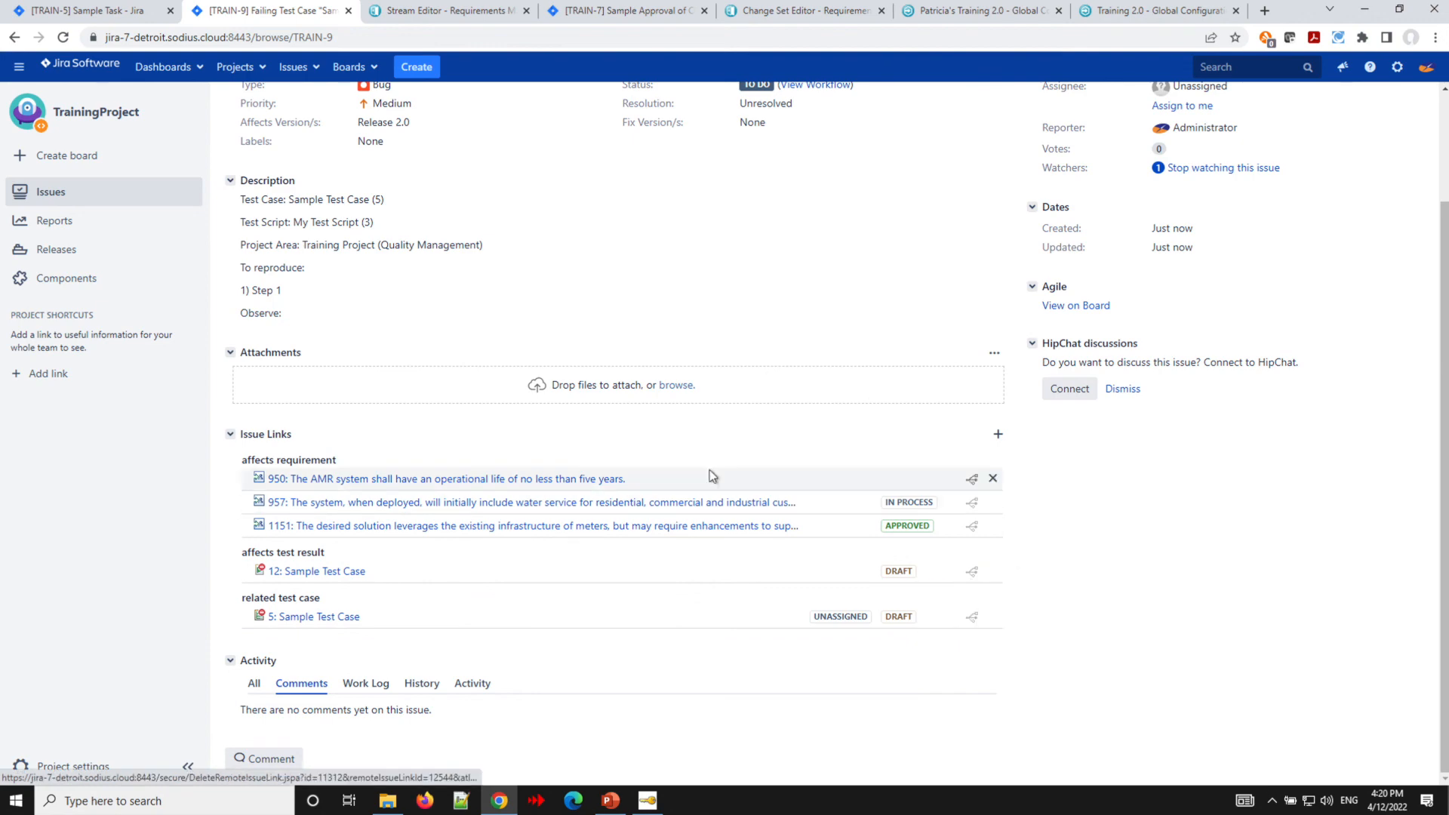
{"action": "scroll", "coordinate": [711, 476], "scroll_direction": "up", "scroll_amount": 2}
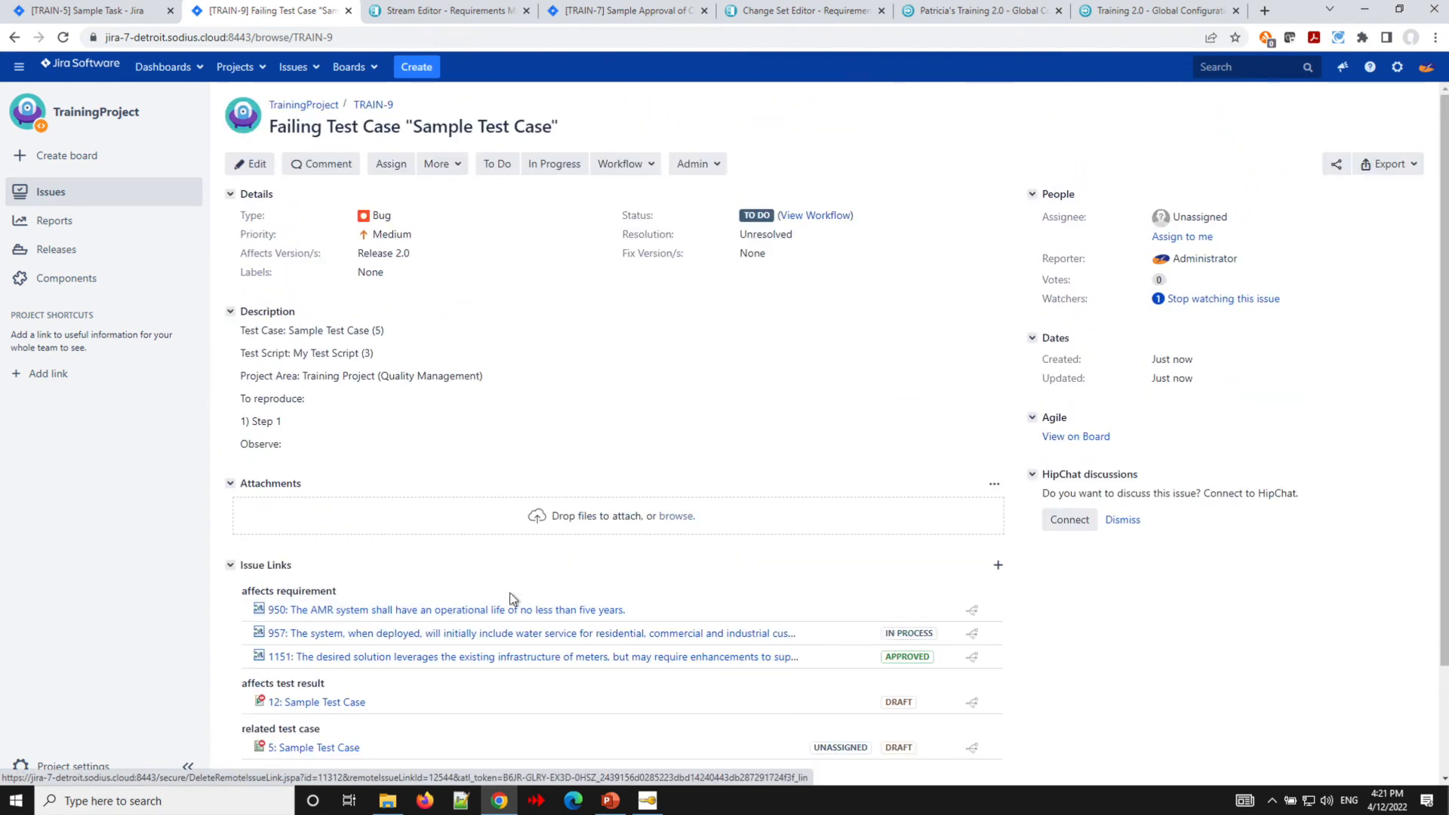
{"action": "mouse_move", "coordinate": [388, 634]}
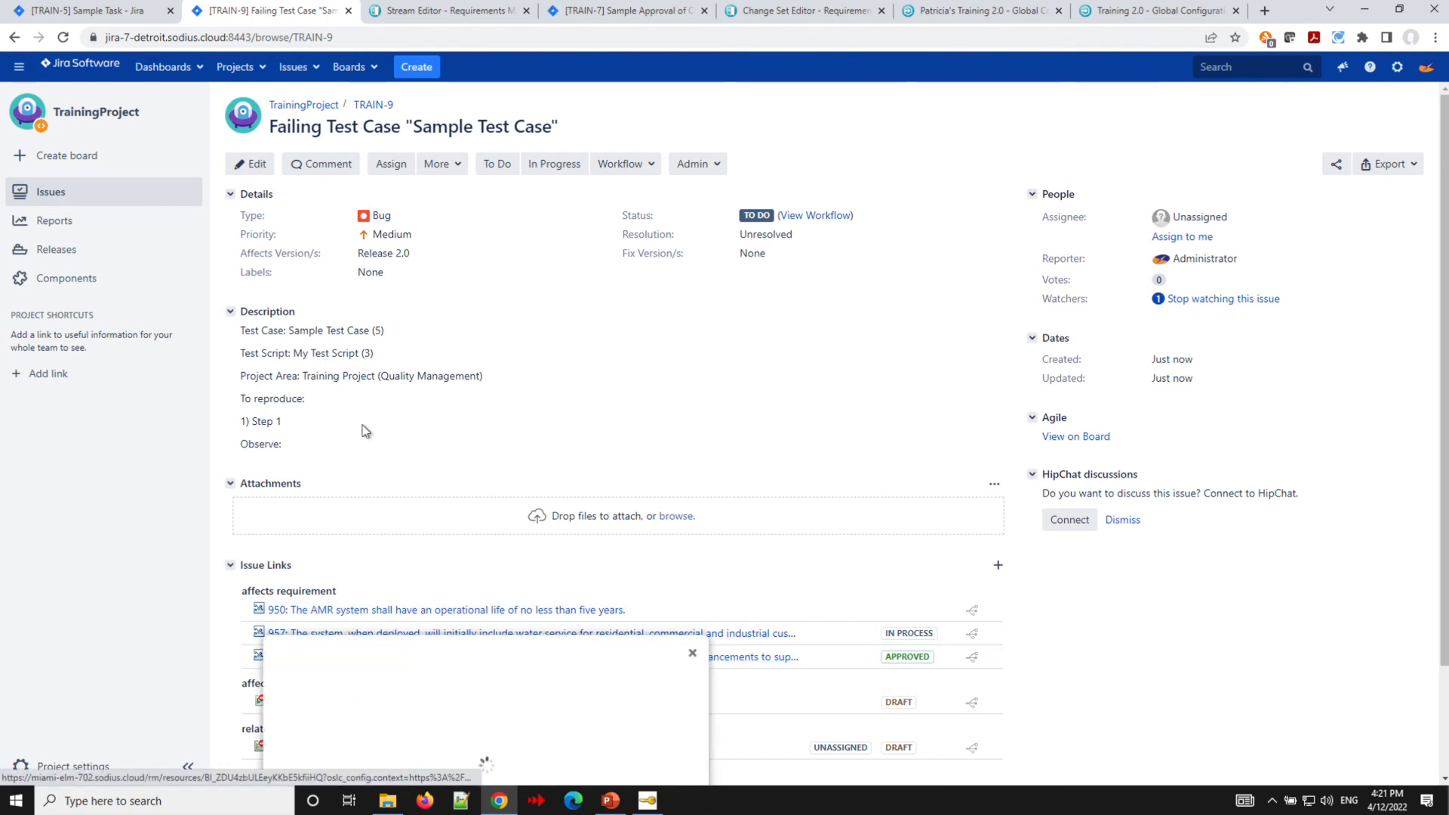